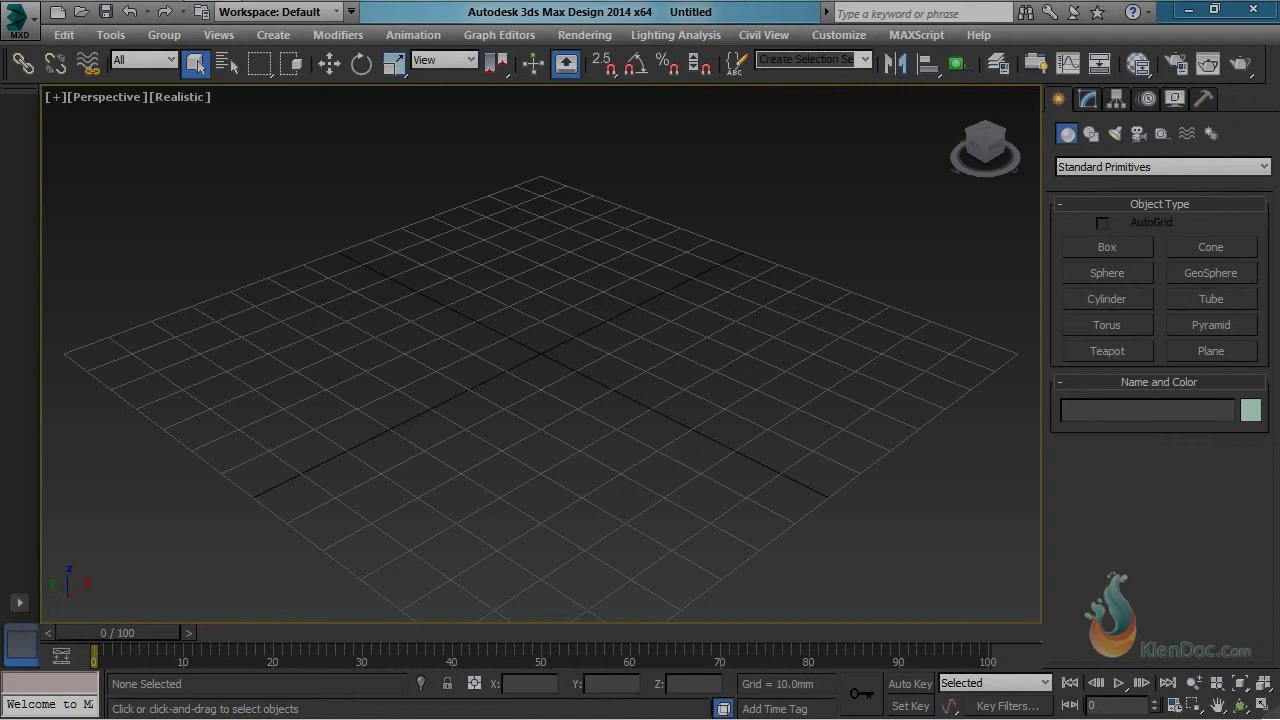
# Step: Import the drawing 06_TU DO.dwg from the 01_STARS folder, keeping the AutoCAD import options as offered
pyautogui.click(17, 18)
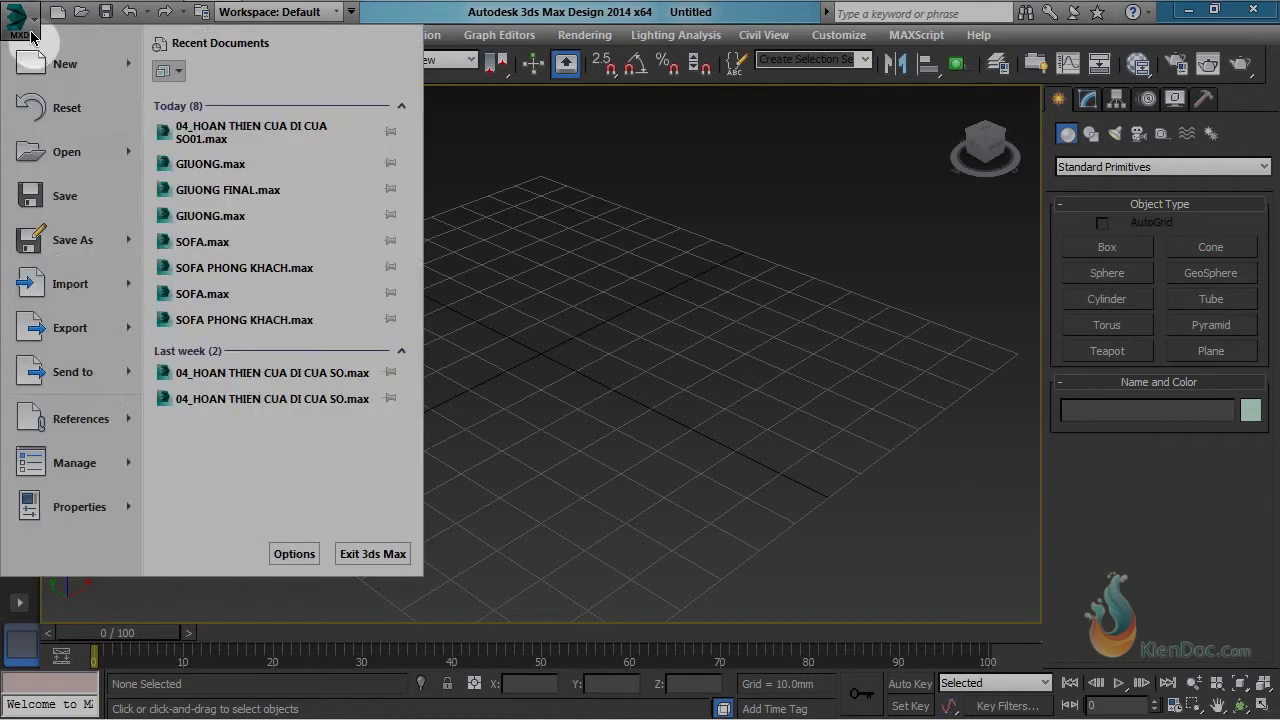
pyautogui.click(57, 281)
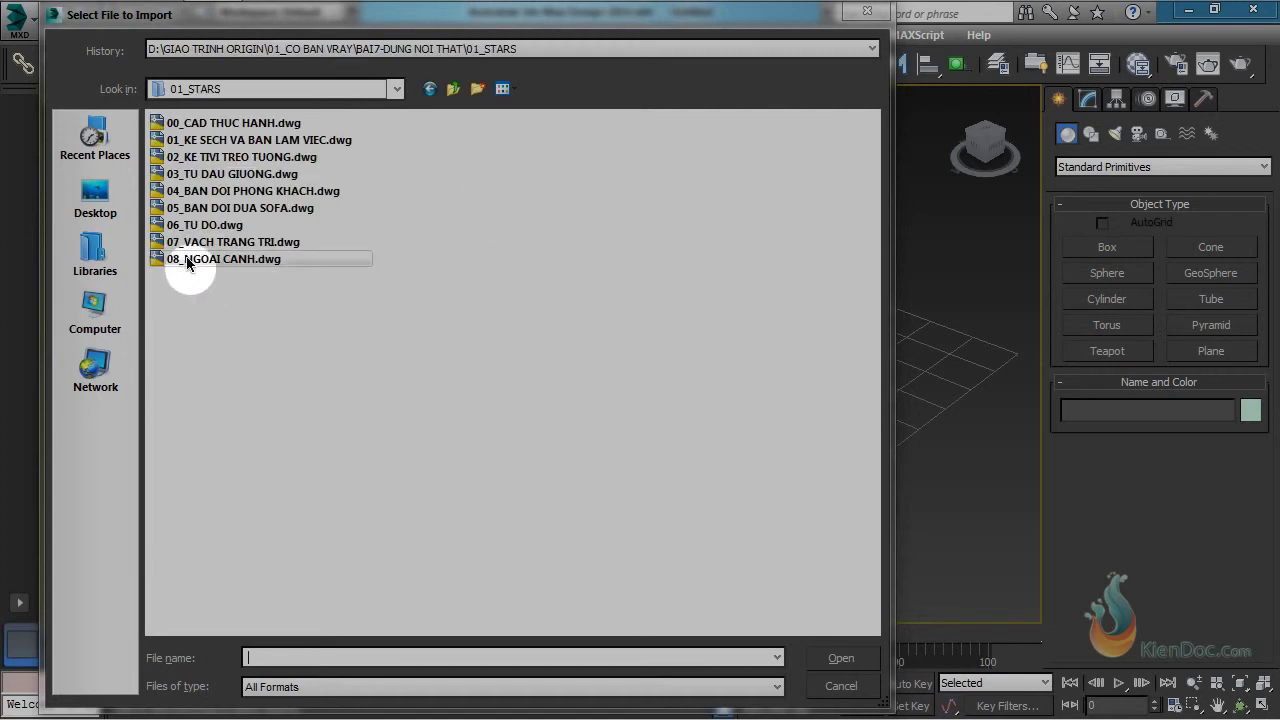
pyautogui.click(197, 226)
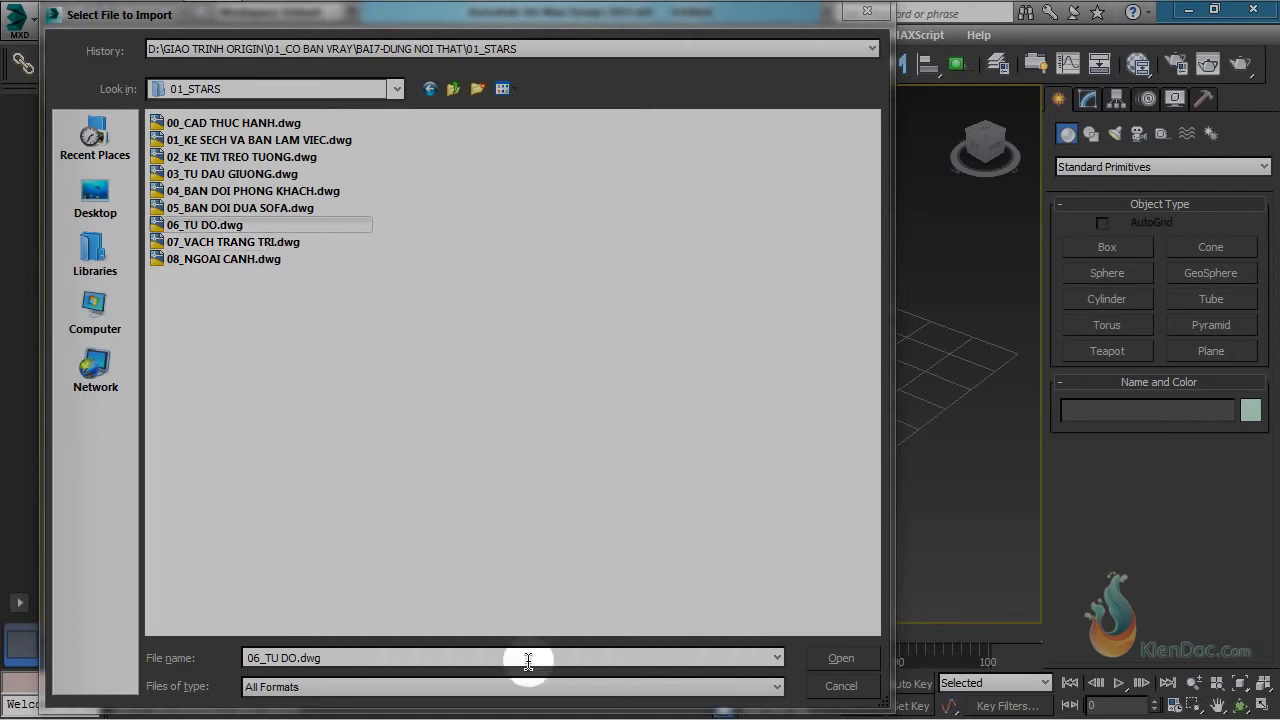
pyautogui.click(841, 659)
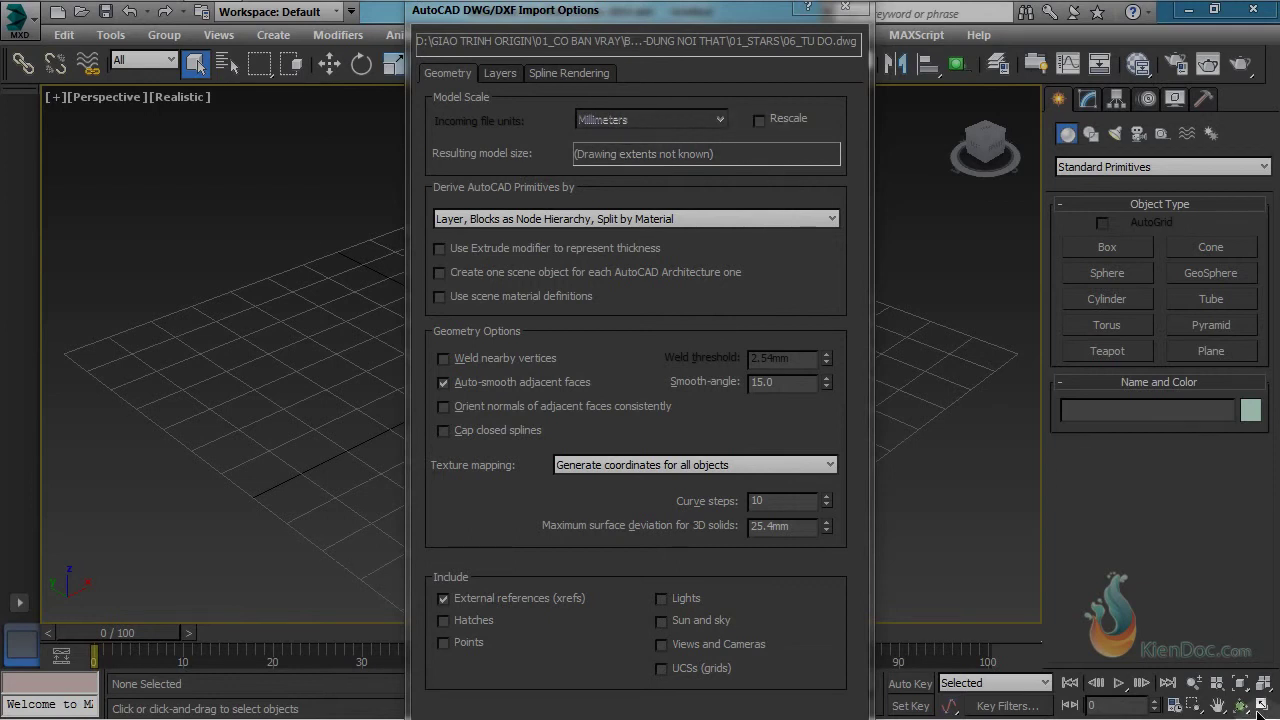
pyautogui.press('Return')
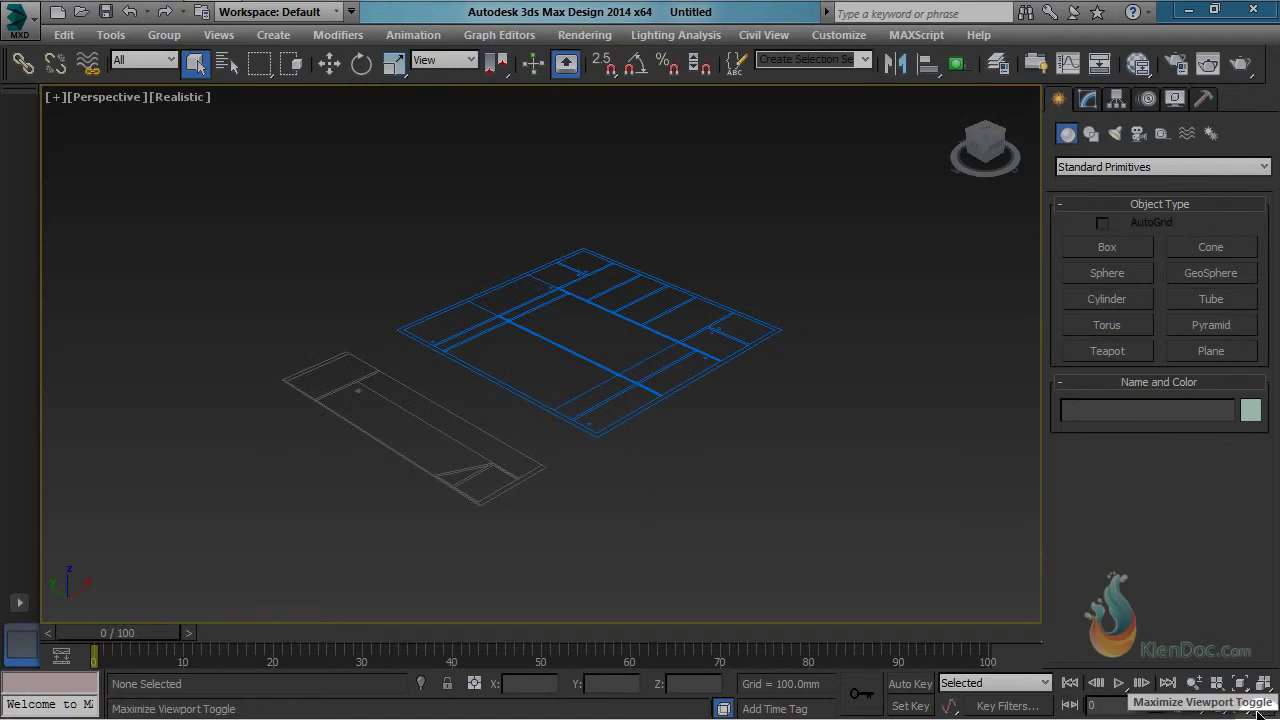
# Step: Select both imported shapes and rotate them upright by 90 degrees about the X axis with angle snap on
pyautogui.moveTo(793, 523); pyautogui.dragTo(353, 363)
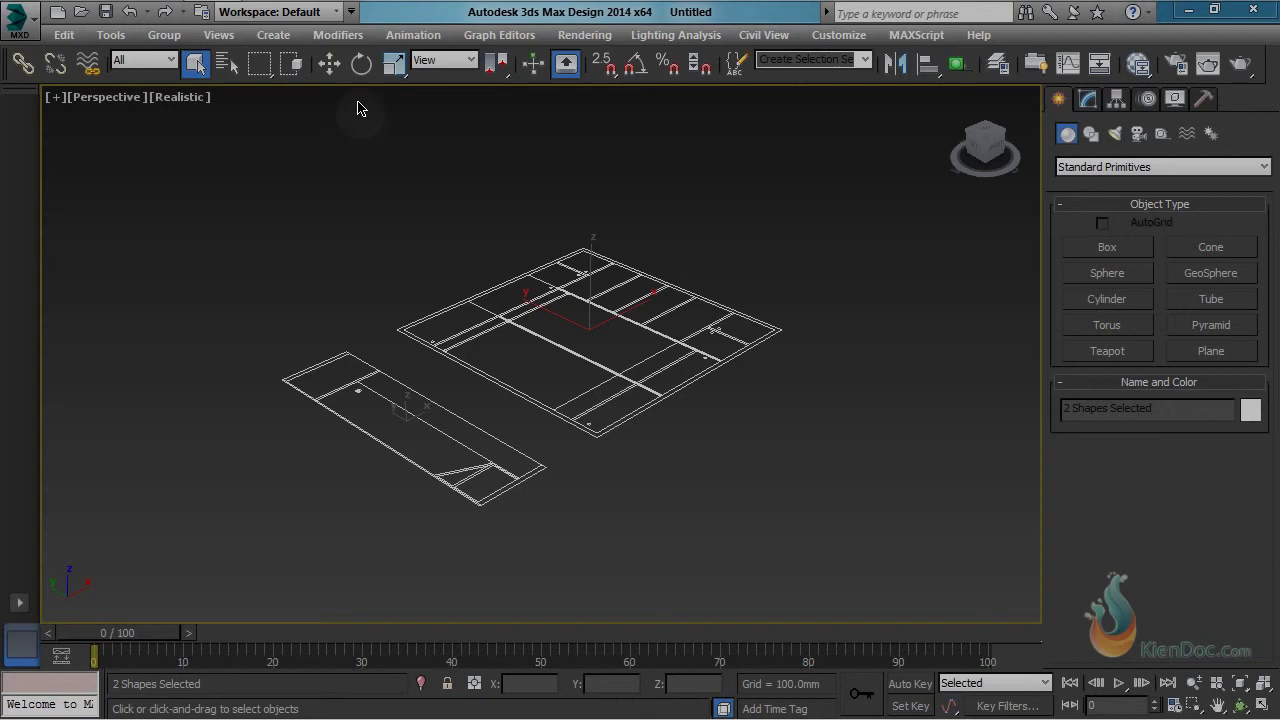
pyautogui.click(361, 63)
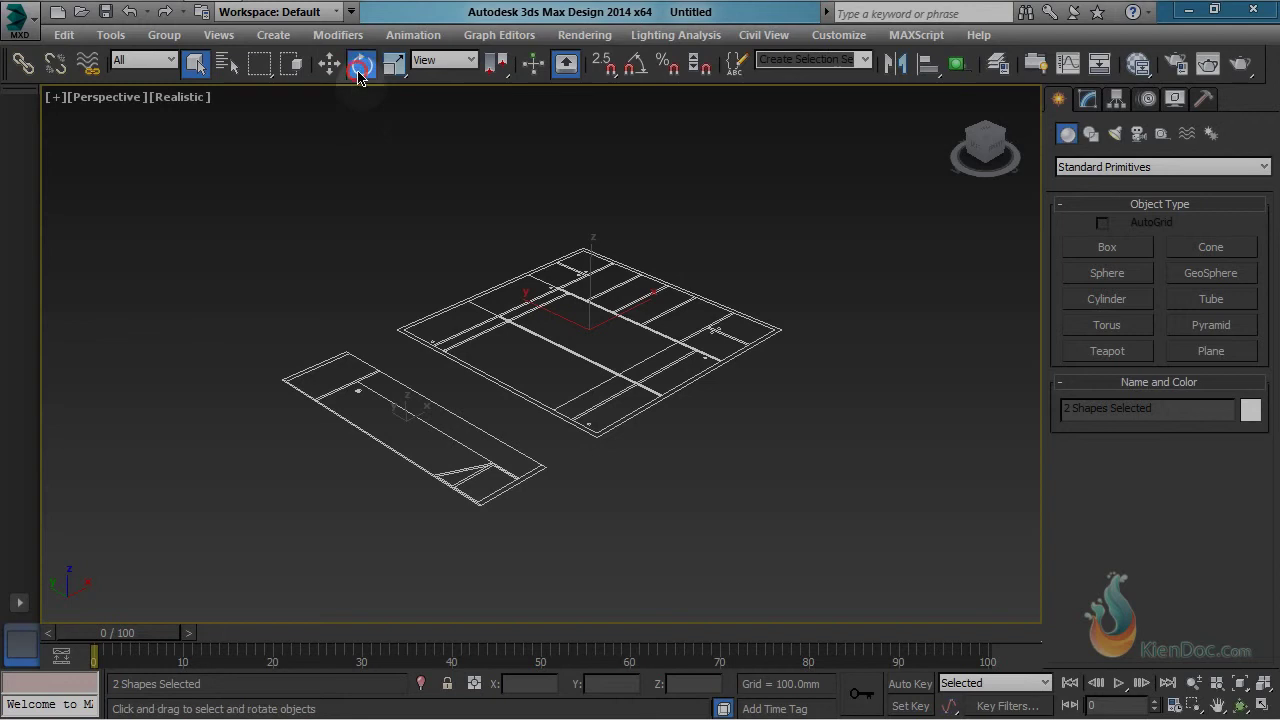
pyautogui.click(636, 66)
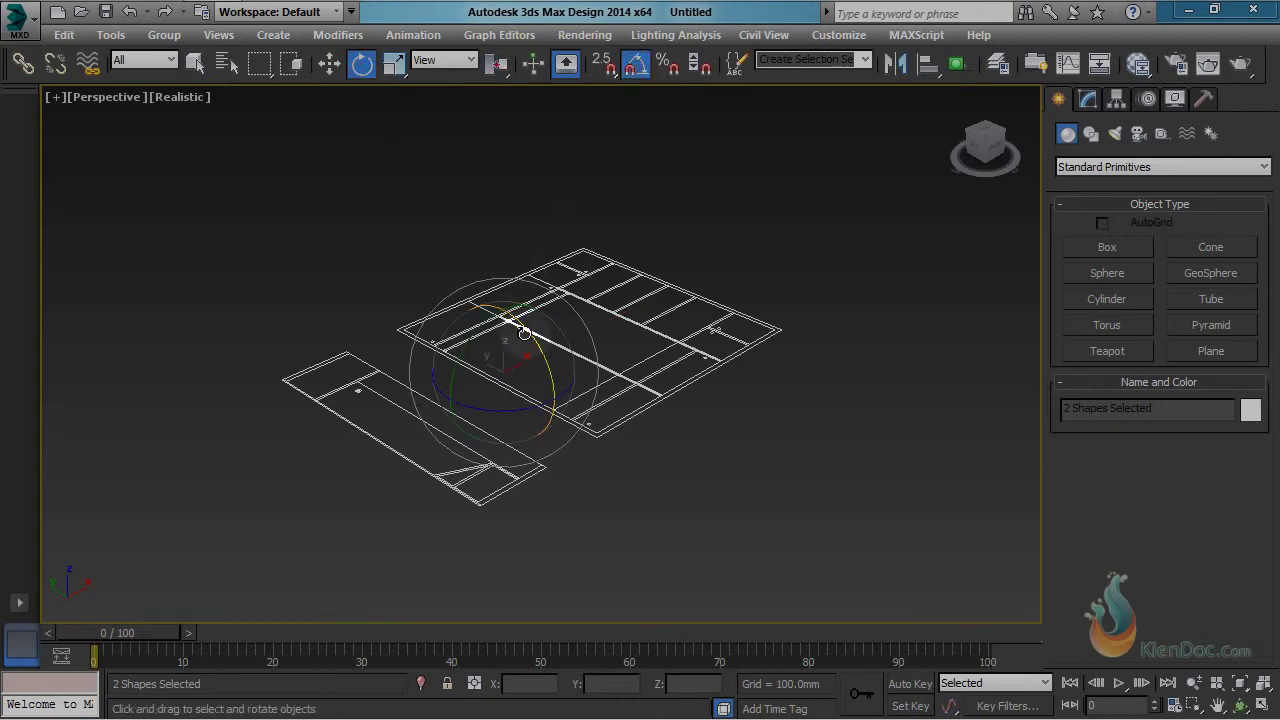
pyautogui.moveTo(524, 332); pyautogui.dragTo(560, 418)
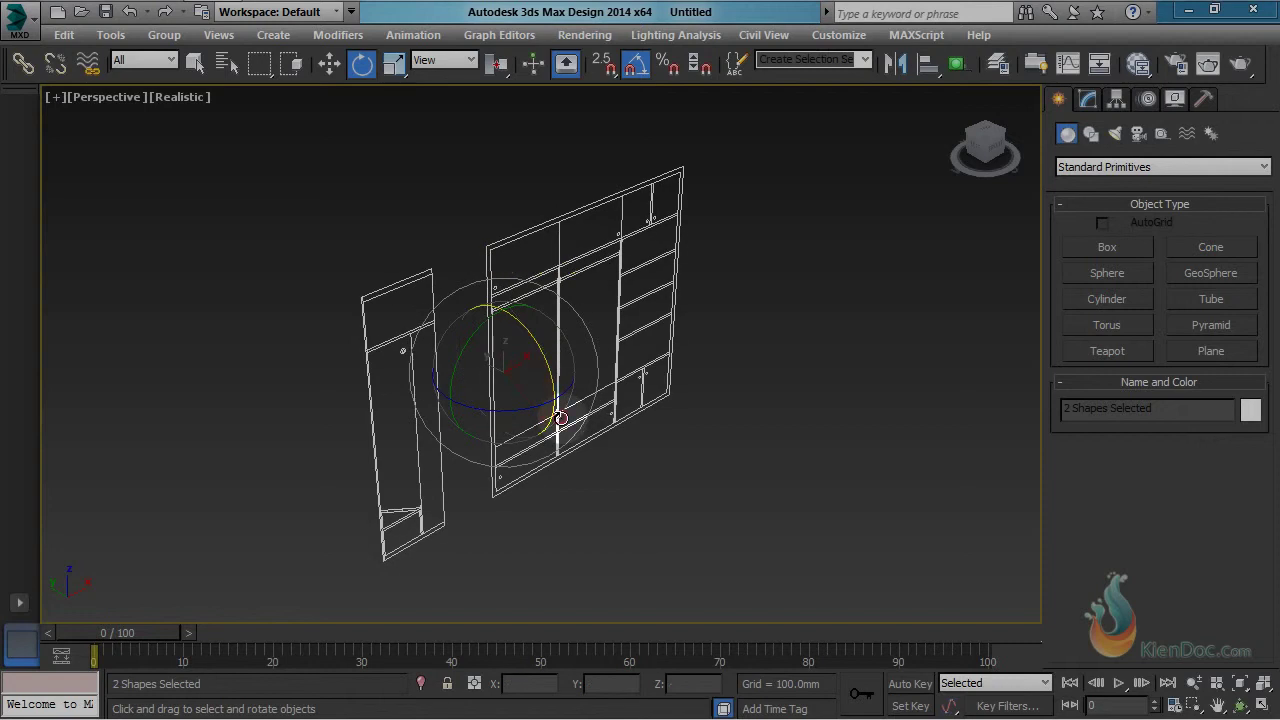
# Step: Rotate the narrow side elevation -90 degrees about the Z axis so it stands perpendicular to the wide elevation
pyautogui.click(416, 417)
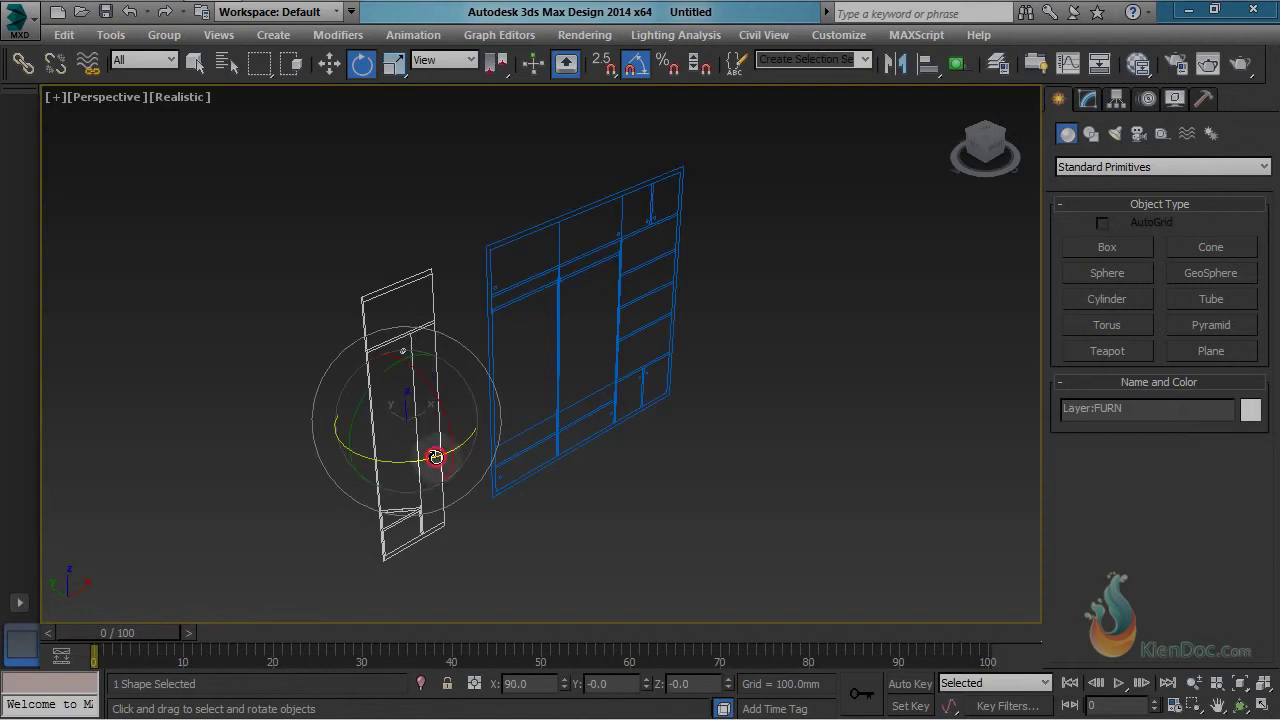
pyautogui.moveTo(435, 457); pyautogui.dragTo(343, 464)
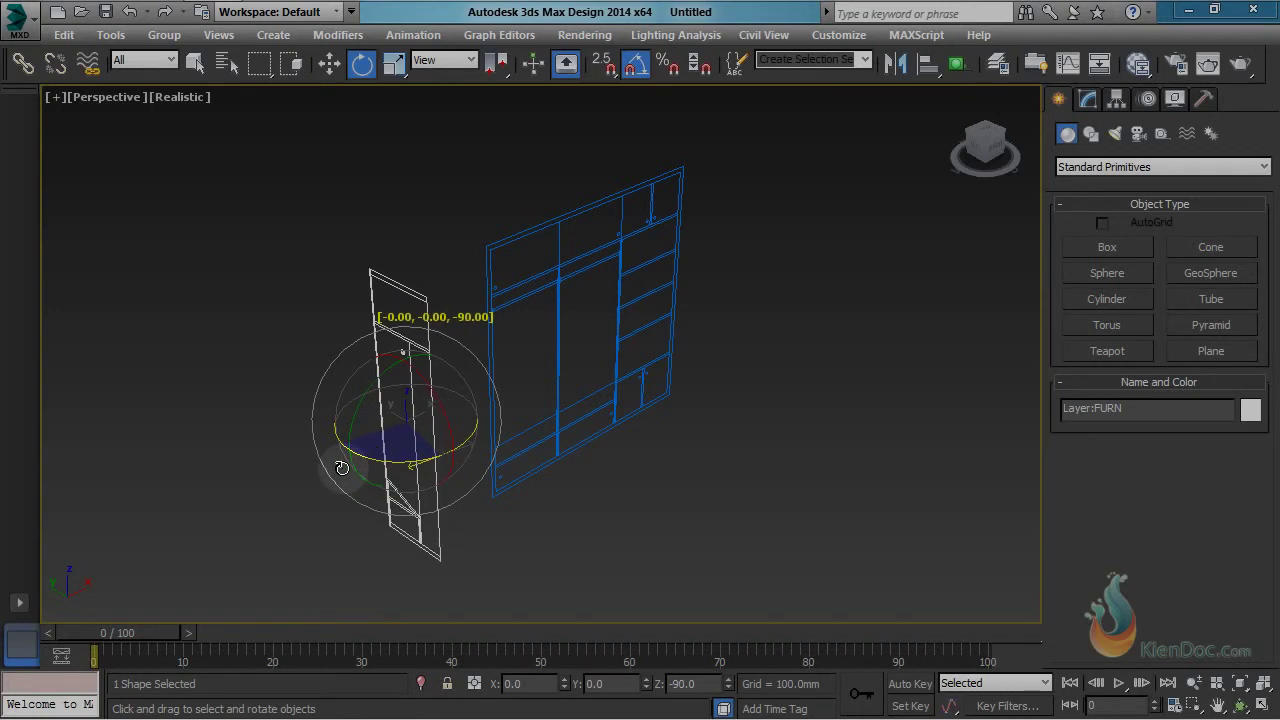
pyautogui.moveTo(518, 475); pyautogui.dragTo(525, 447, button='middle')
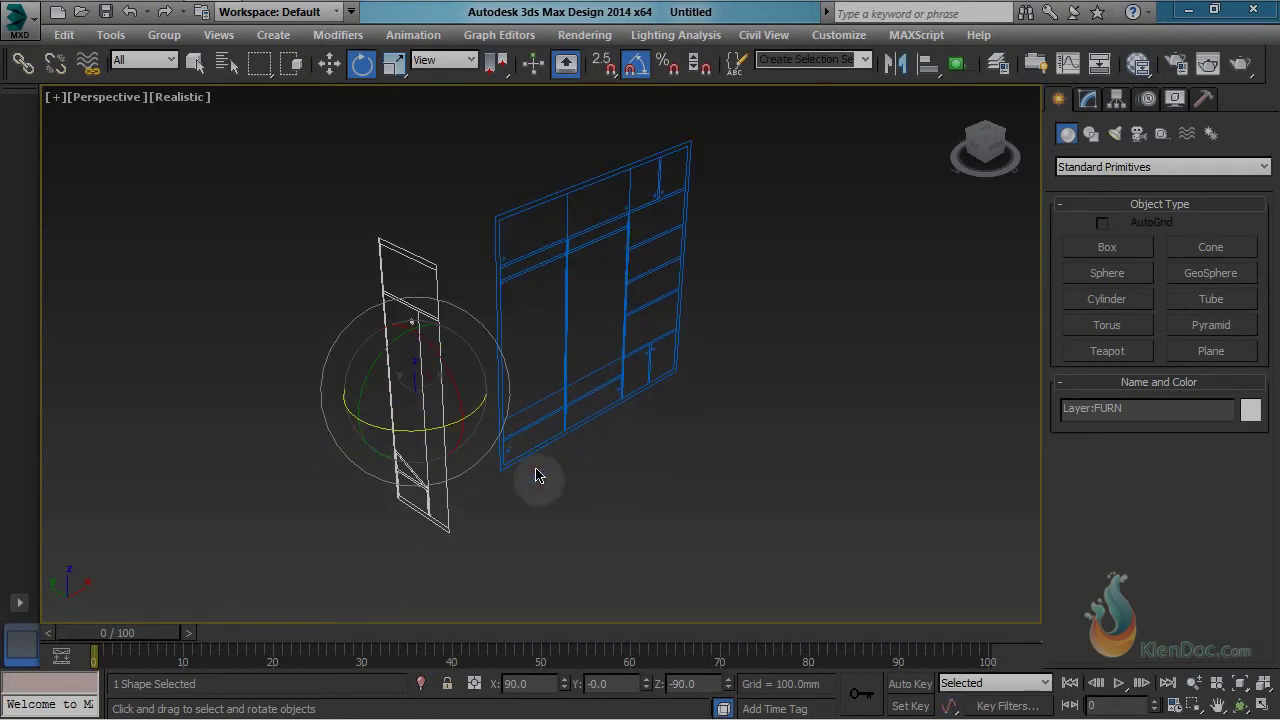
# Step: With 3D vertex snap on, move the side elevation so its lower front corner meets the wide elevation's nearest lower corner
pyautogui.click(329, 65)
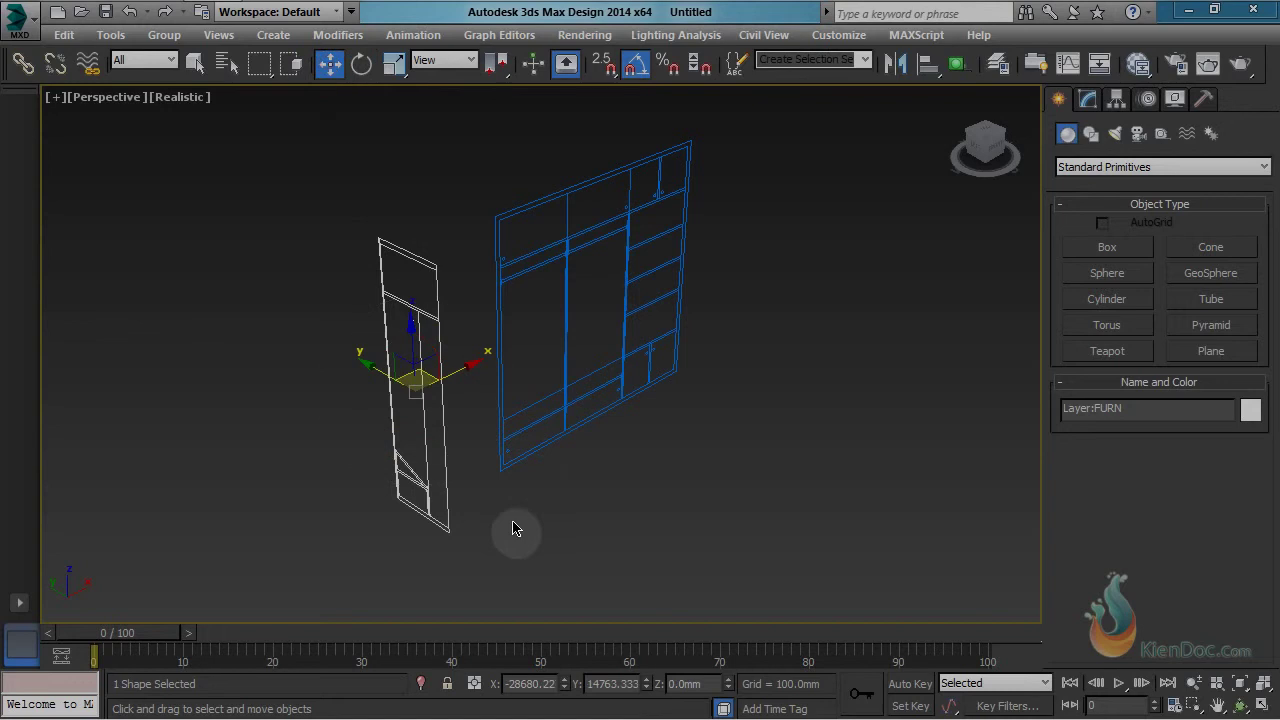
pyautogui.moveTo(604, 72); pyautogui.dragTo(605, 160)
pyautogui.rightClick(604, 66)
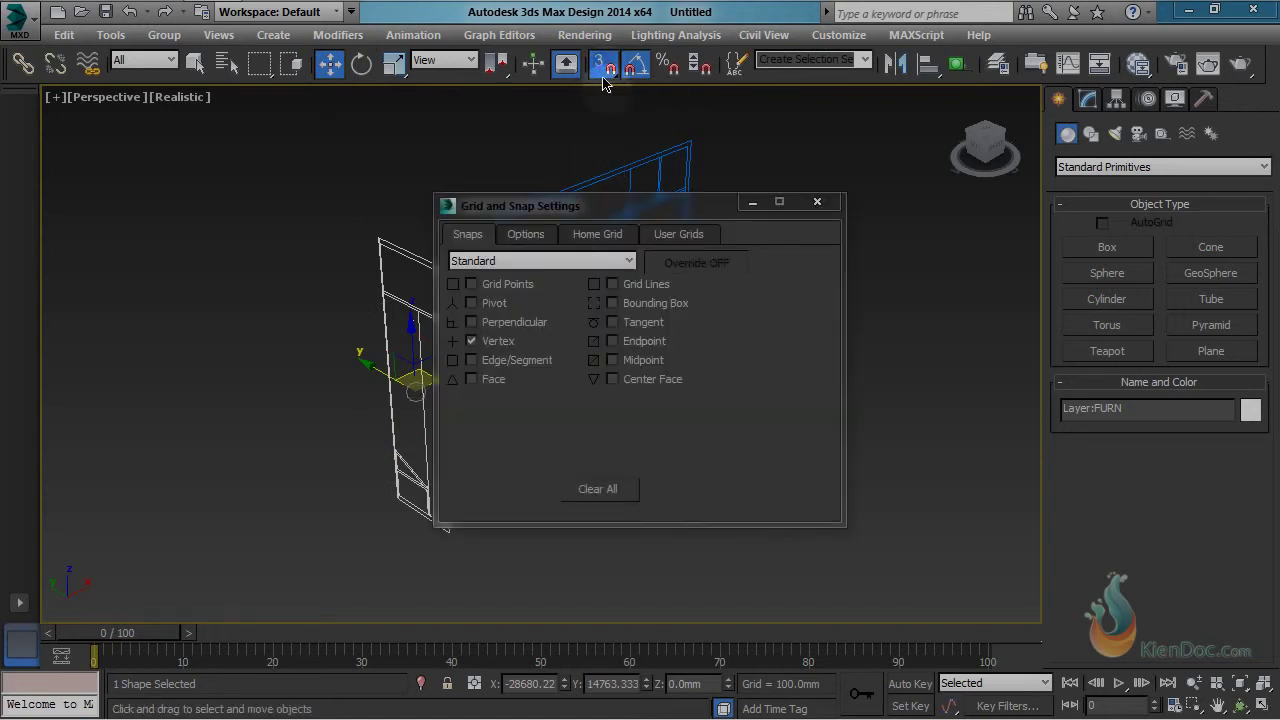
pyautogui.click(817, 201)
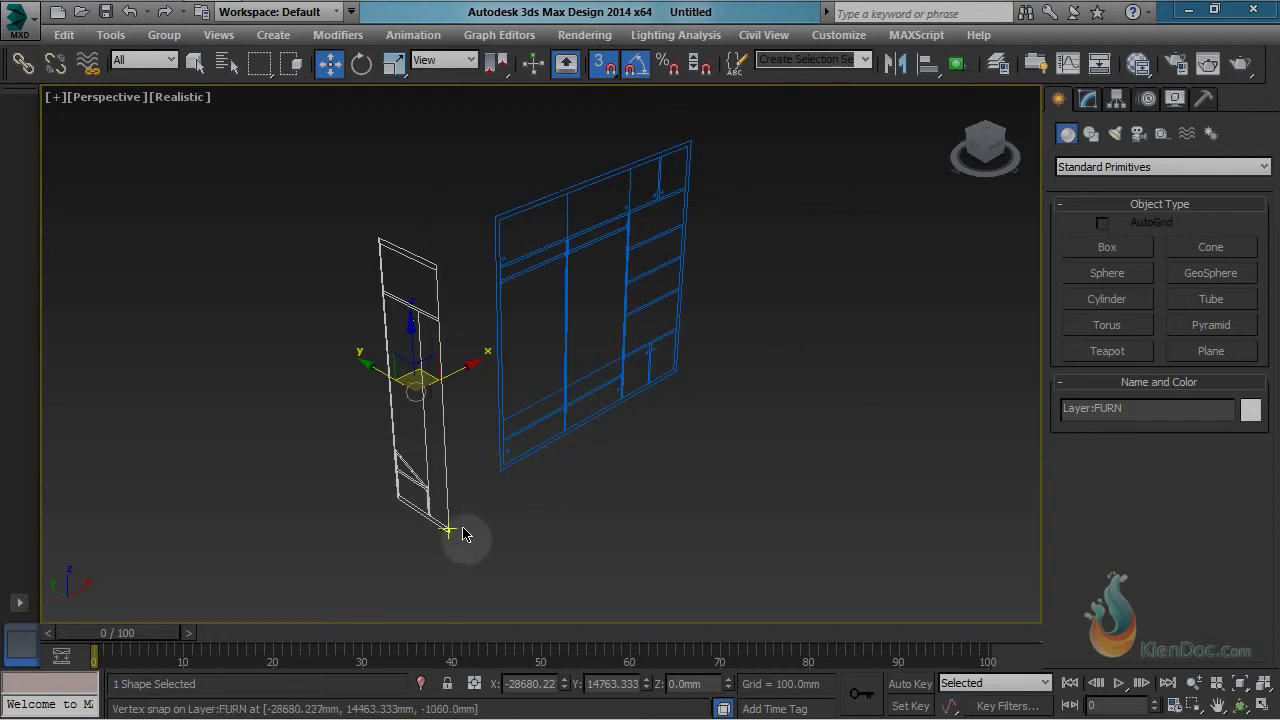
pyautogui.scroll(3, 452, 534)
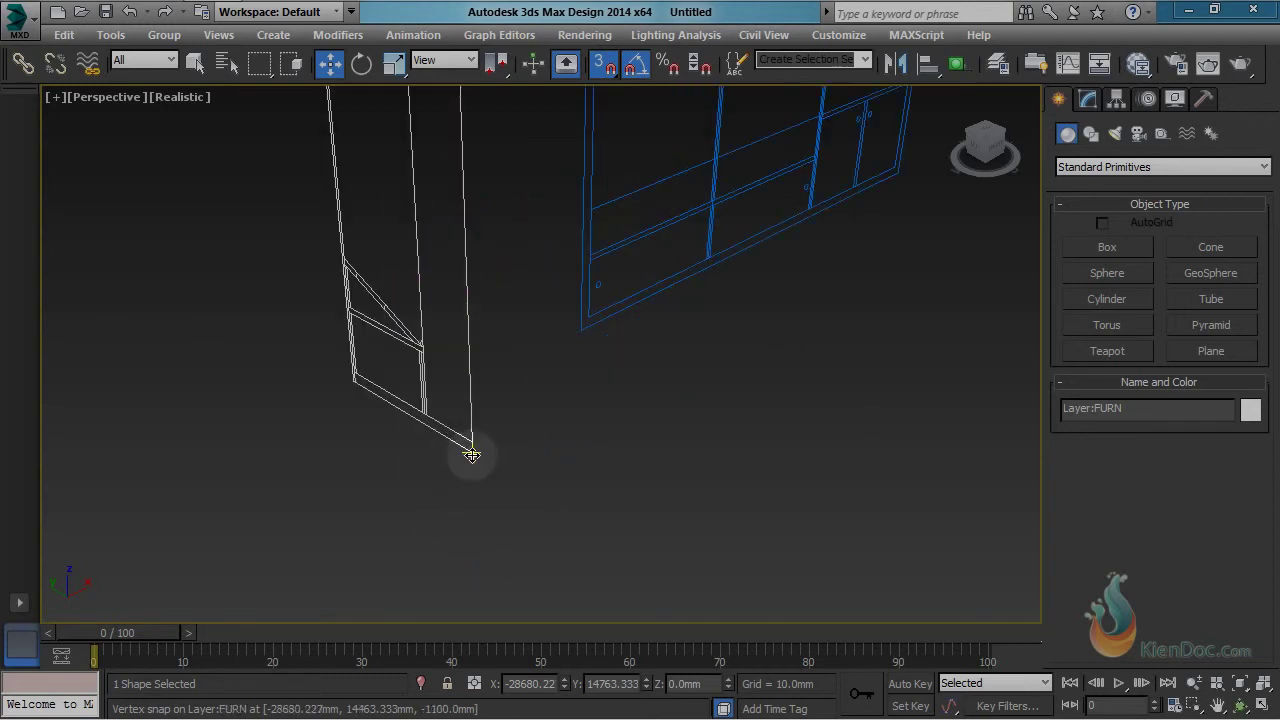
pyautogui.moveTo(471, 452); pyautogui.dragTo(589, 342)
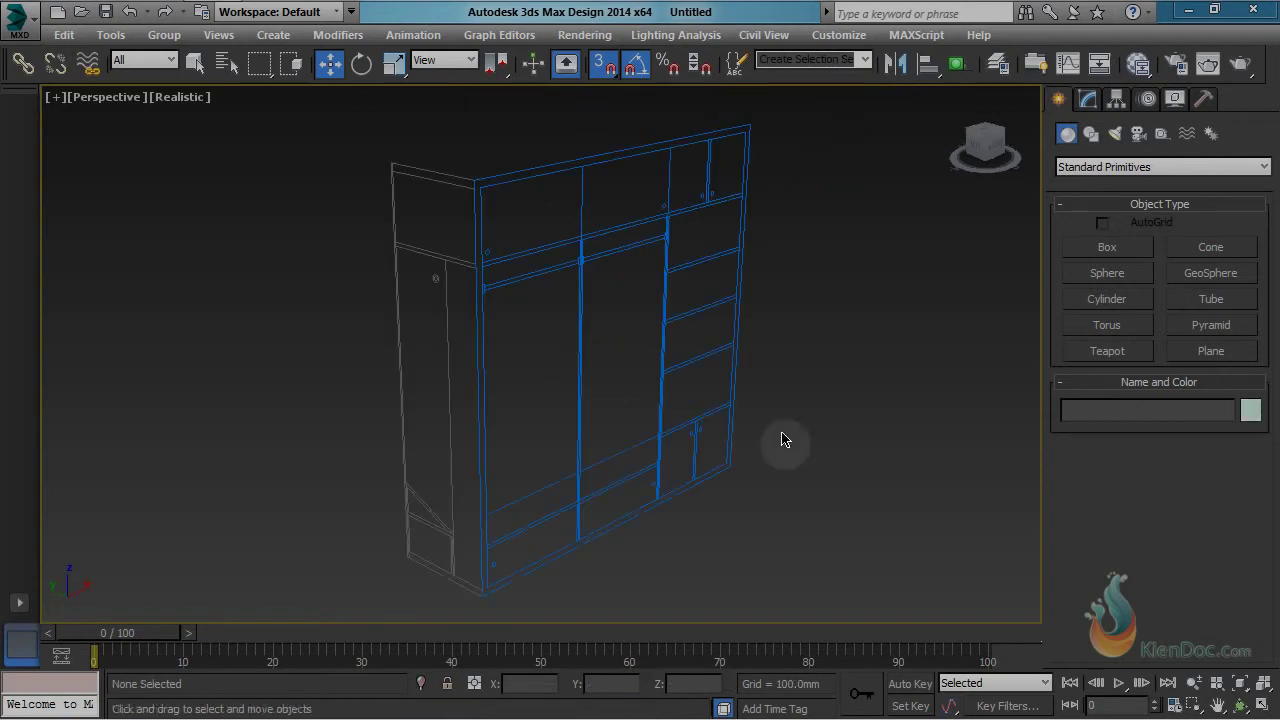
# Step: Split the workspace into two side-by-side viewports and set the first one to a Perspective view with Realistic shading, showing the wardrobe at an angle
pyautogui.click(19, 602)
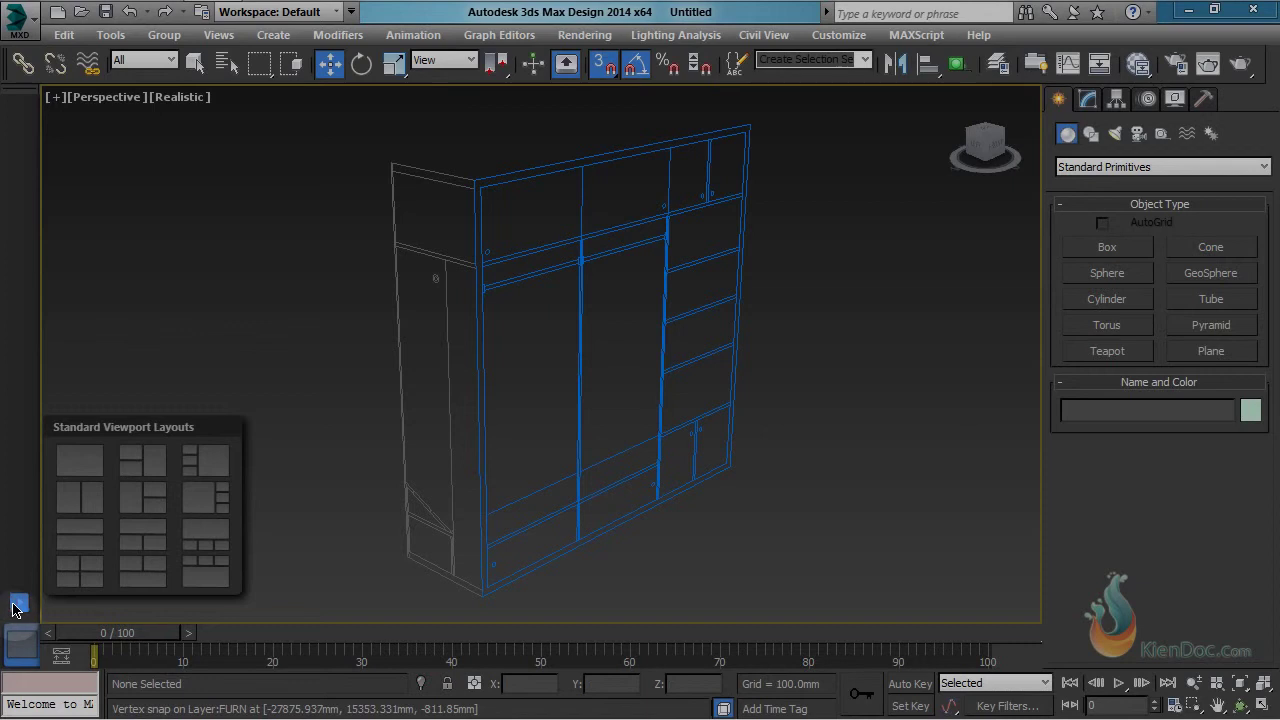
pyautogui.click(80, 500)
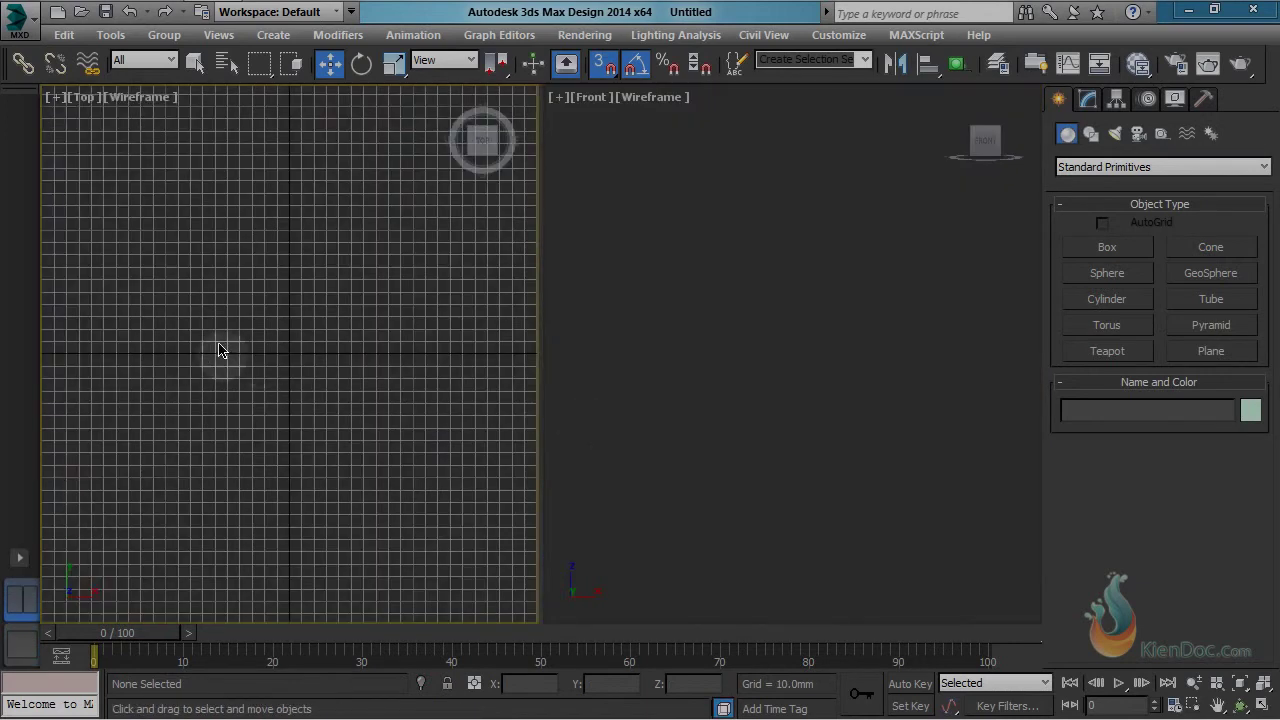
pyautogui.moveTo(220, 350); pyautogui.dragTo(310, 343, button='middle')
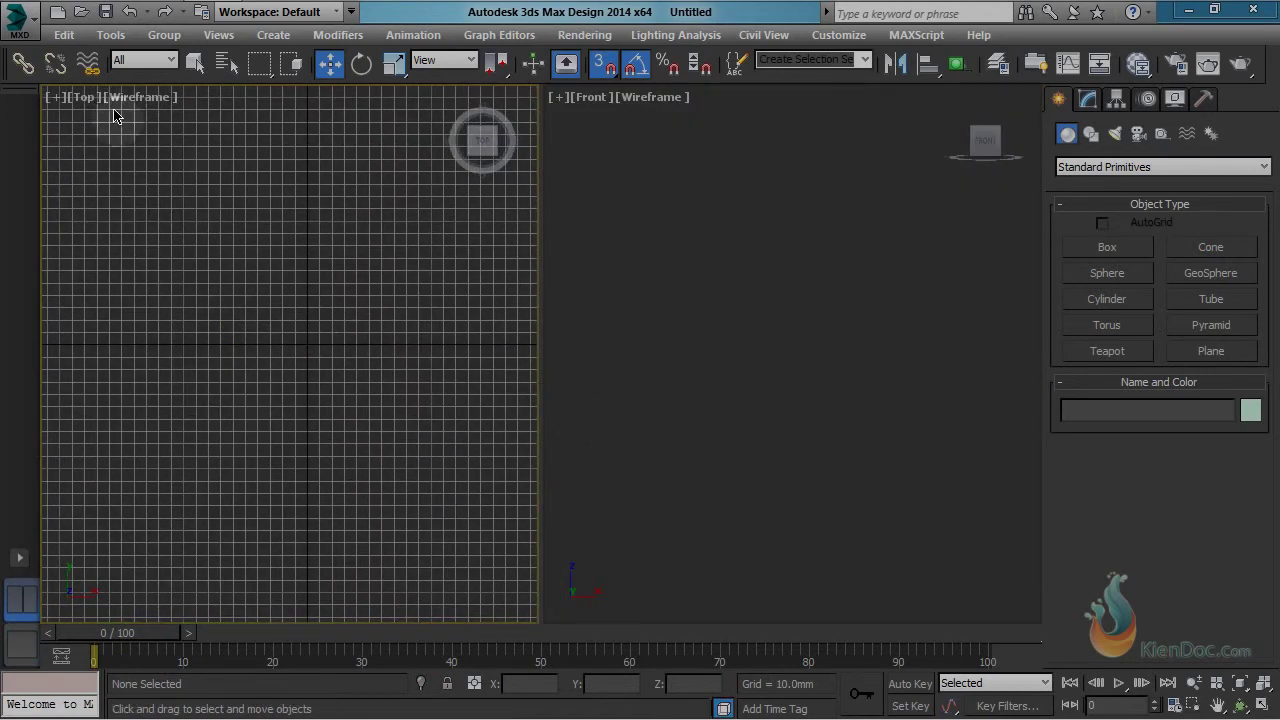
pyautogui.click(85, 97)
pyautogui.click(155, 175)
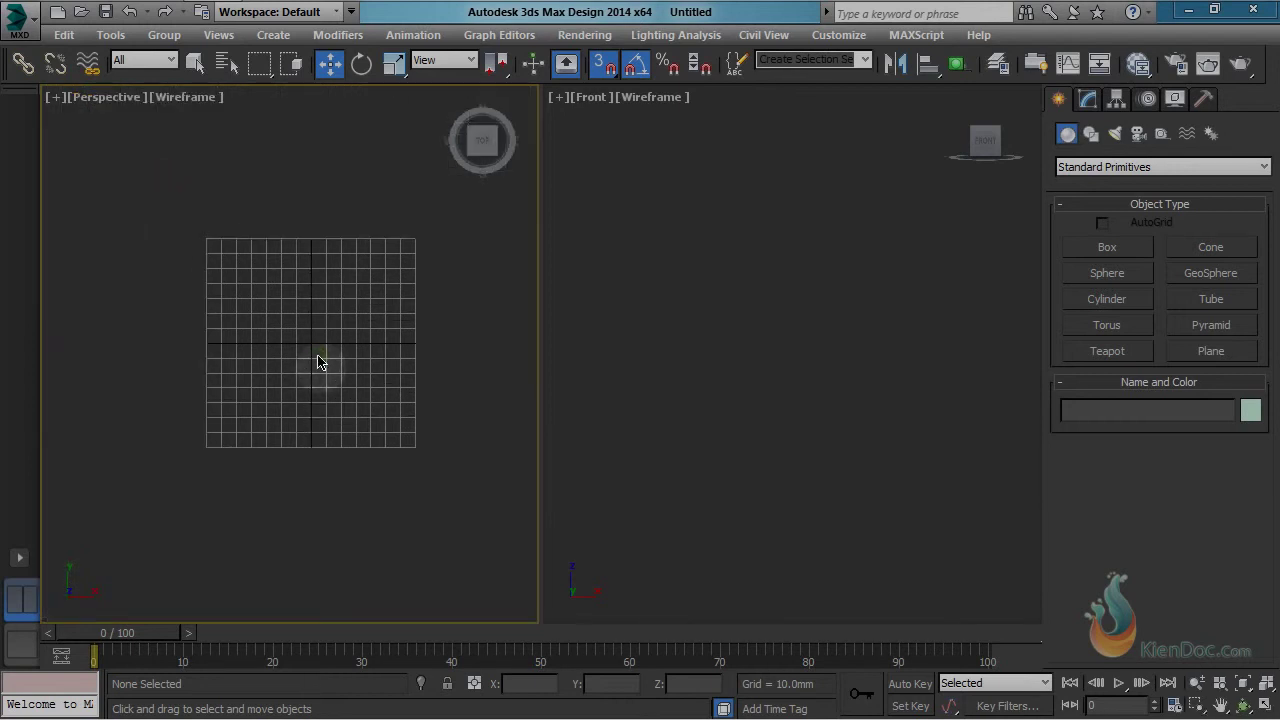
pyautogui.press('F3')
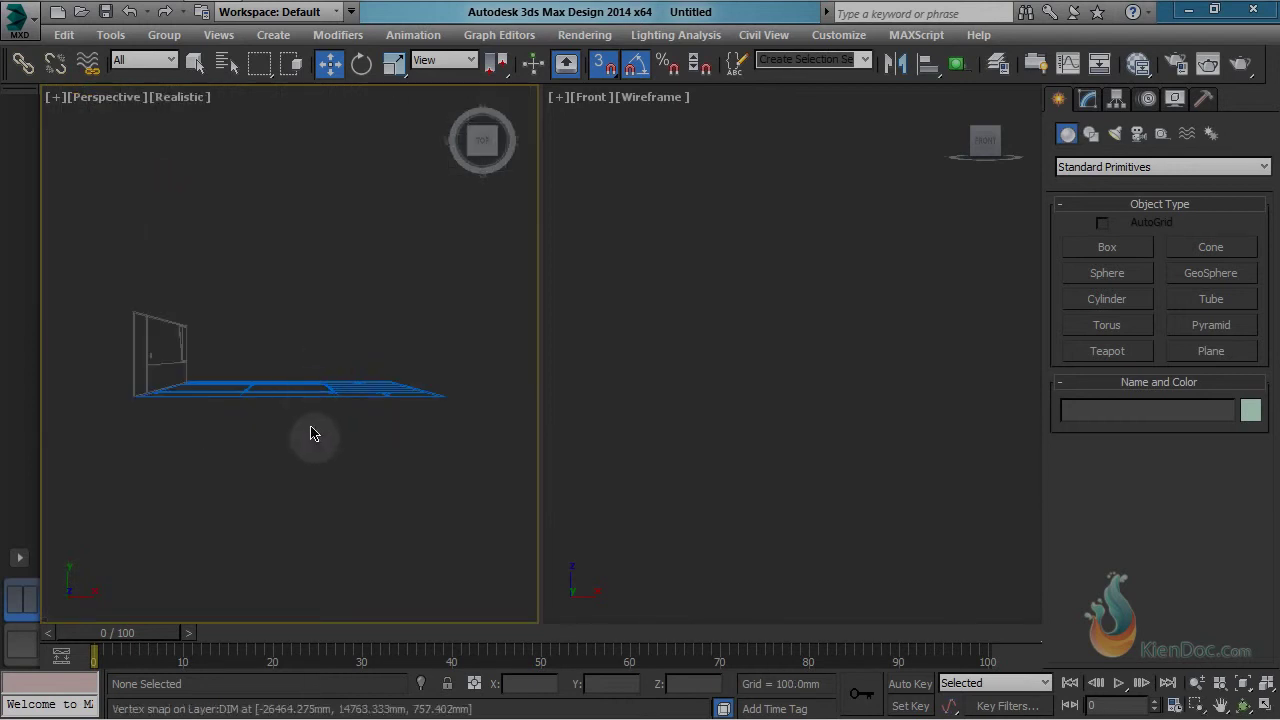
pyautogui.moveTo(309, 431)
pyautogui.keyDown('alt'); pyautogui.mouseDown(button='middle')
pyautogui.moveTo(294, 343)
pyautogui.moveTo(381, 287)
pyautogui.moveTo(257, 349)
pyautogui.moveTo(303, 357)
pyautogui.mouseUp(button='middle'); pyautogui.keyUp('alt')
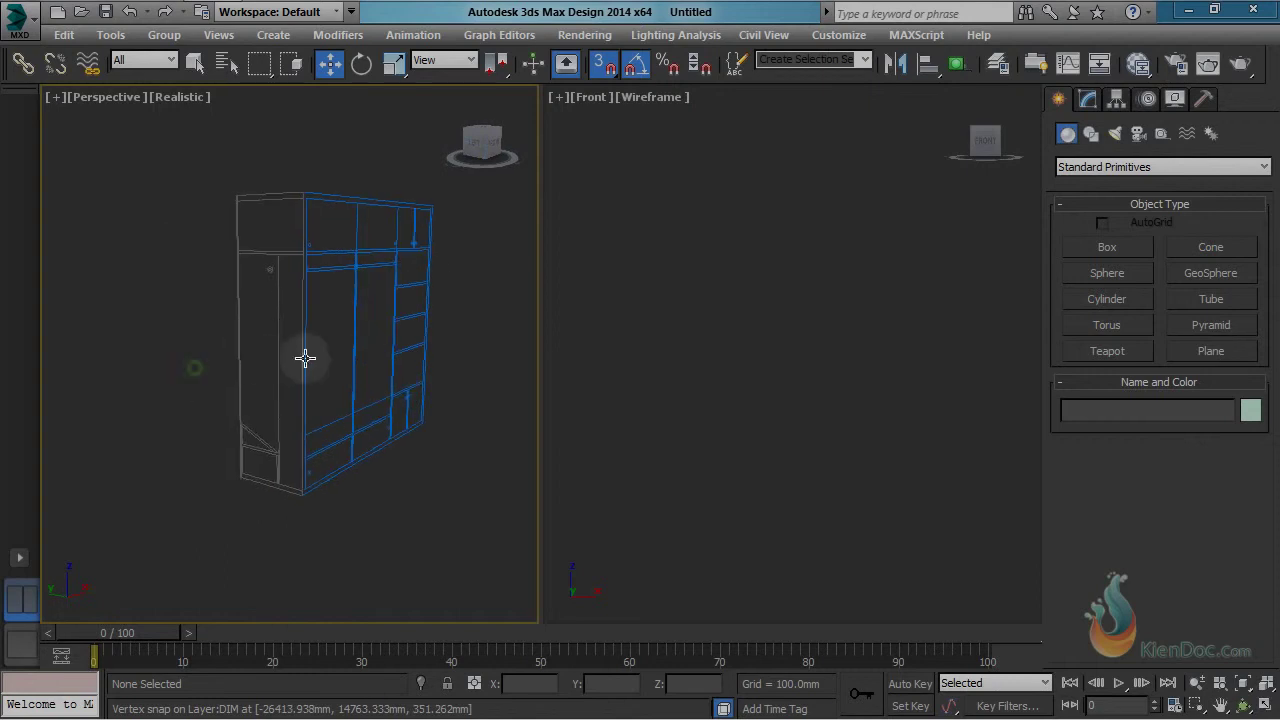
pyautogui.scroll(3, 303, 365)
# Step: Switch the second viewport from Front to Top view and bring the wardrobe shapes into sight
pyautogui.click(626, 394)
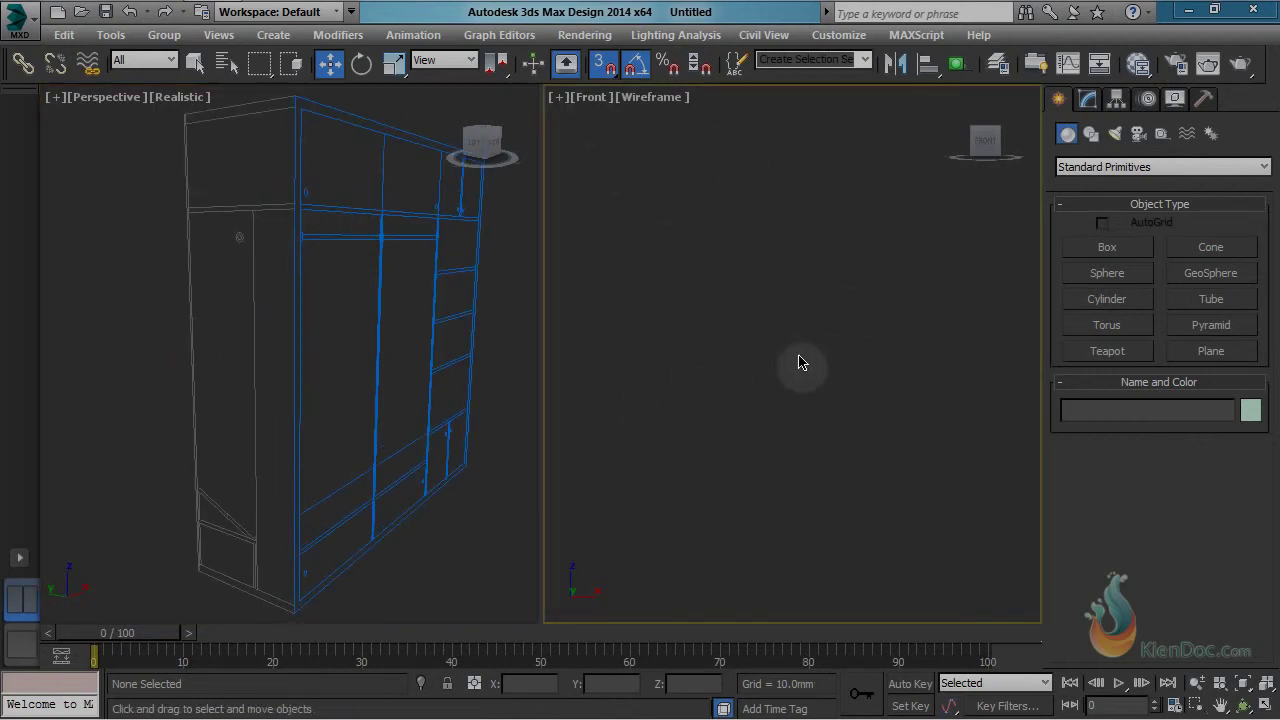
pyautogui.press('t')
pyautogui.scroll(-5, 800, 400)
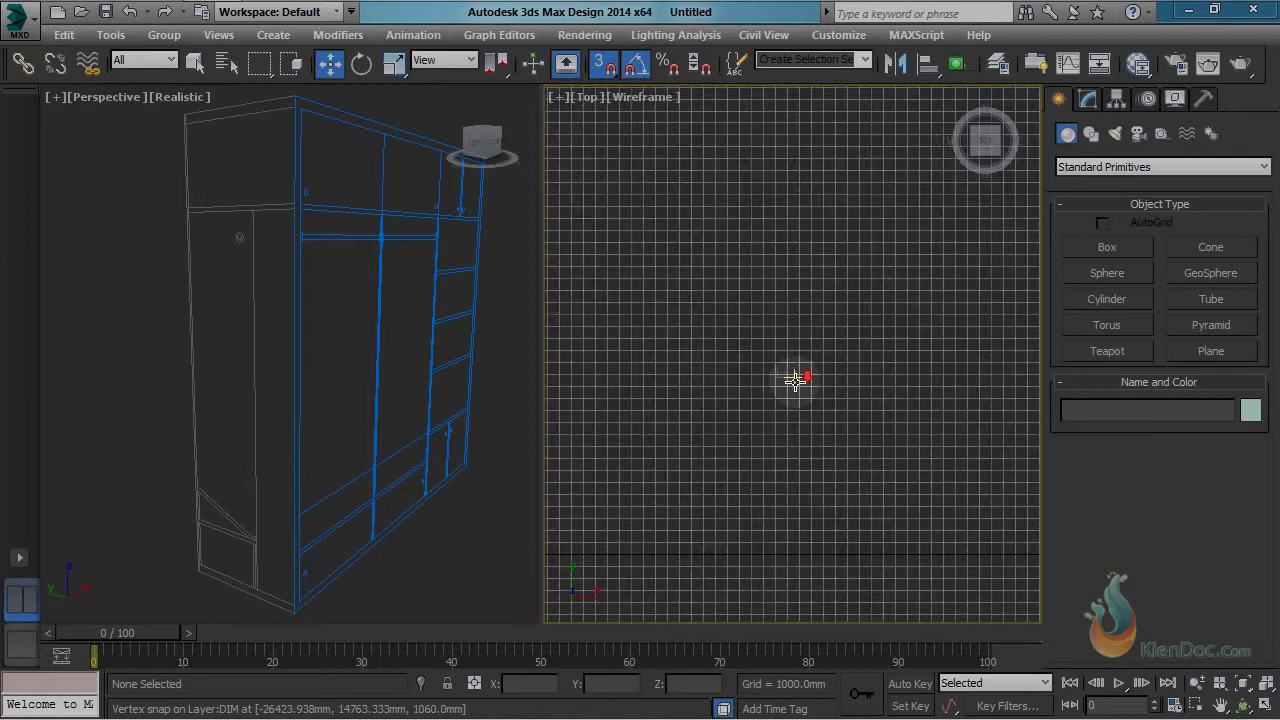
pyautogui.rightClick(770, 337)
pyautogui.click(708, 341)
pyautogui.scroll(5, 714, 325)
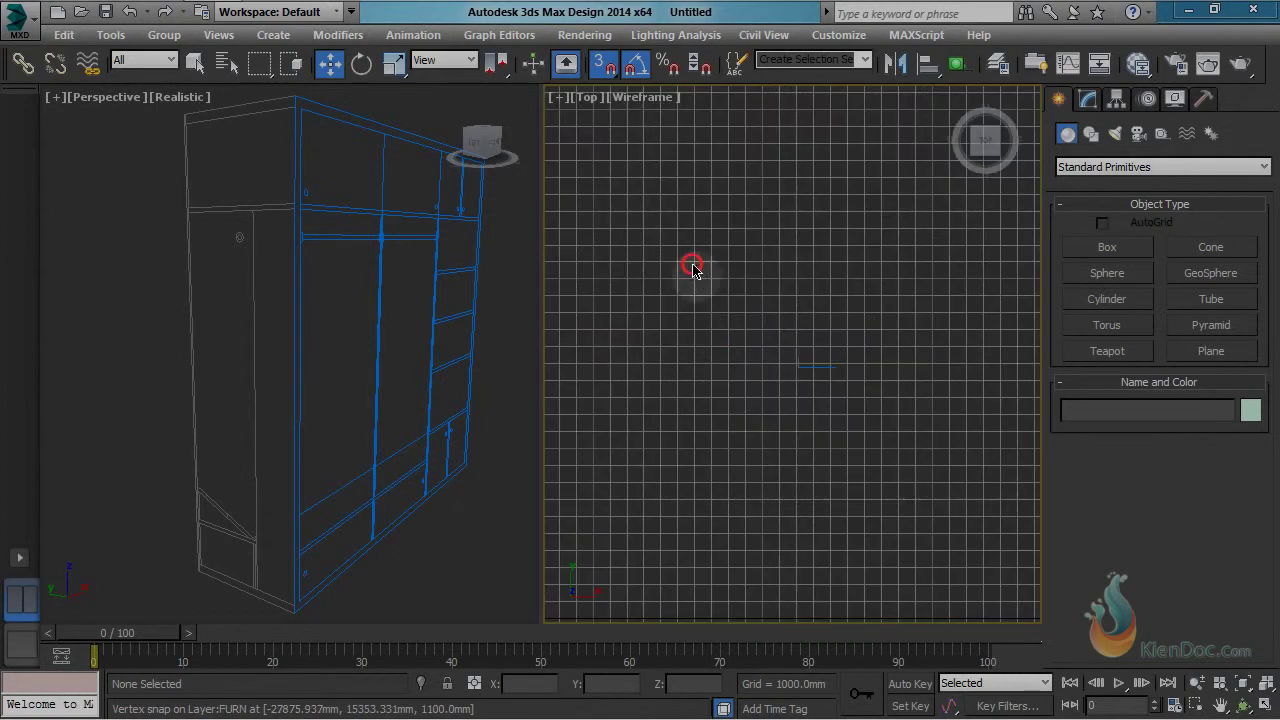
# Step: Select both wardrobe shapes, turn vertex snapping off and move them close to the world origin in the Top view
pyautogui.moveTo(691, 266); pyautogui.dragTo(1028, 504)
pyautogui.press('s')
pyautogui.moveTo(829, 395); pyautogui.dragTo(697, 324, button='middle')
pyautogui.scroll(-2, 700, 330)
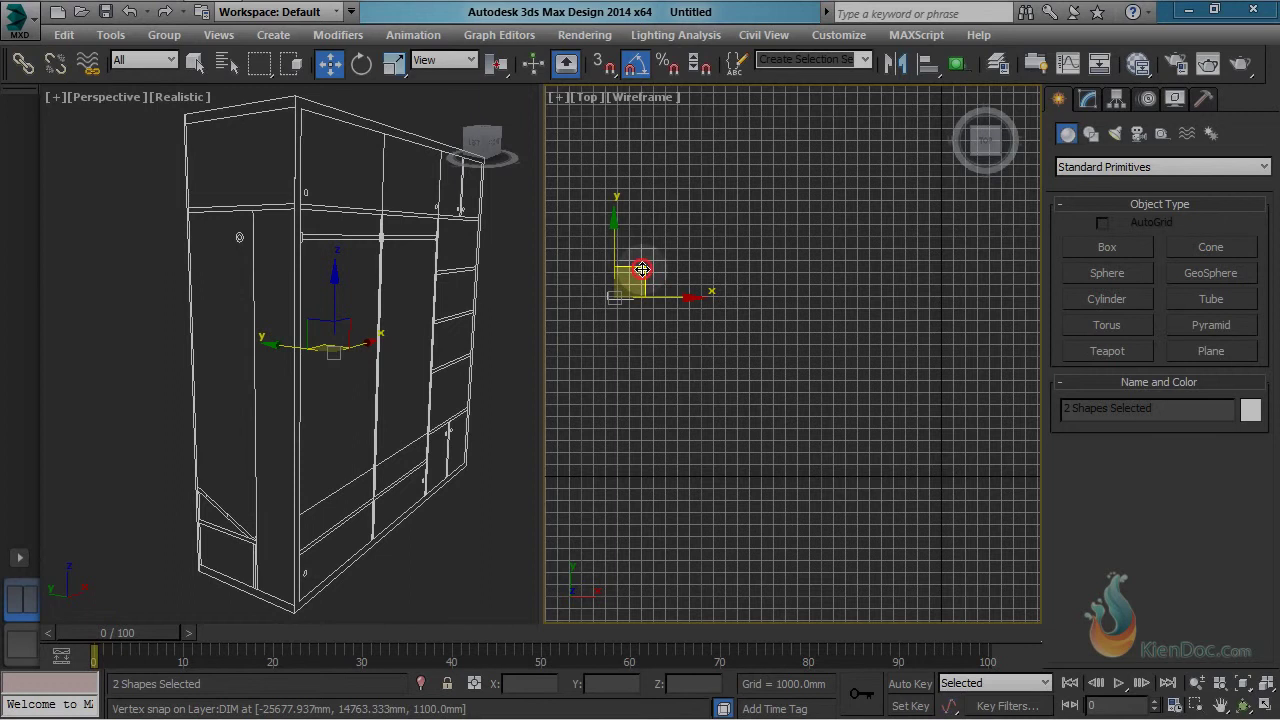
pyautogui.moveTo(642, 269); pyautogui.dragTo(973, 441)
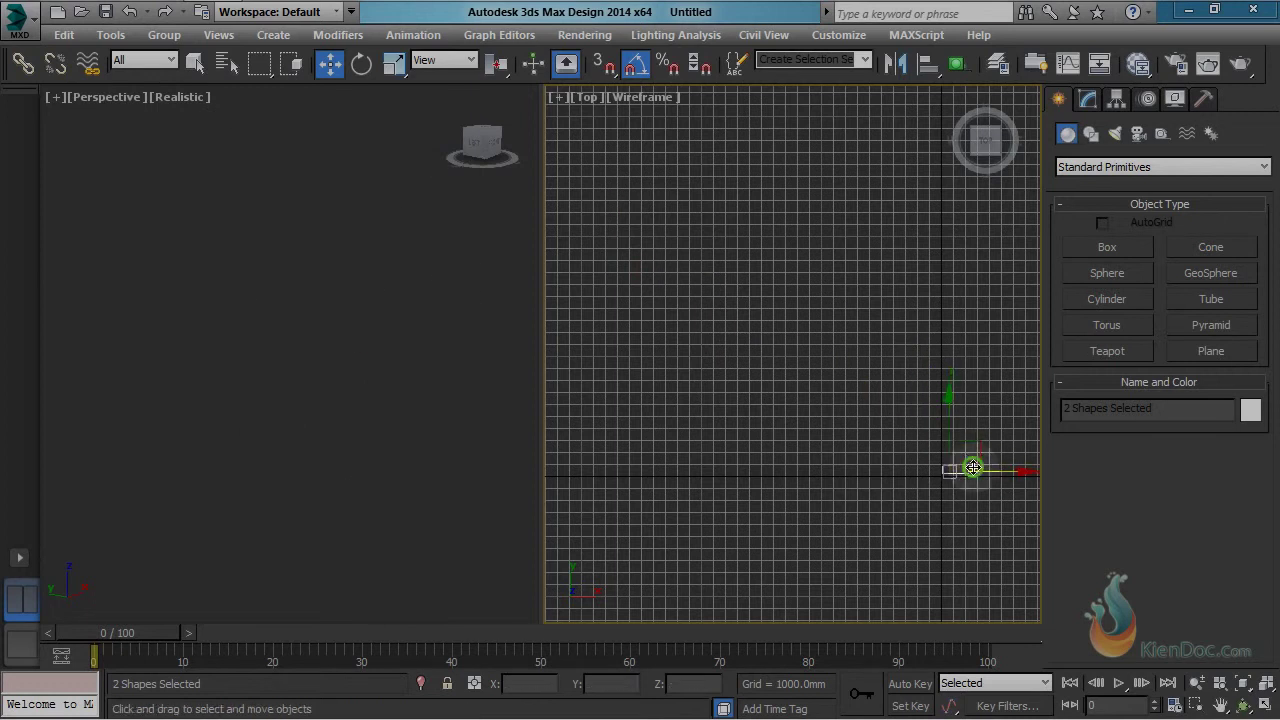
# Step: Fine-position both shapes in the Top view so the side elevation's rear end sits at the world origin
pyautogui.scroll(4, 869, 334)
pyautogui.moveTo(971, 466); pyautogui.dragTo(872, 283, button='middle')
pyautogui.scroll(3, 839, 332)
pyautogui.scroll(3, 823, 362)
pyautogui.moveTo(875, 268); pyautogui.dragTo(862, 387)
pyautogui.scroll(4, 808, 371)
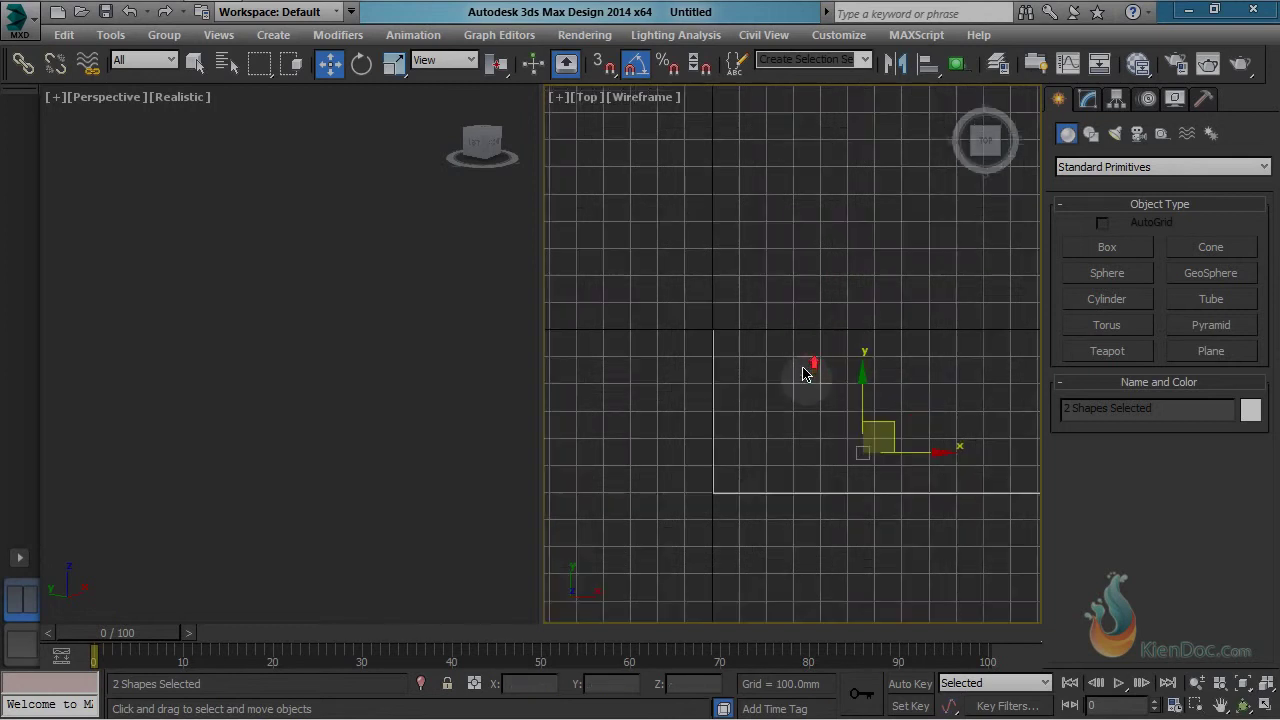
pyautogui.moveTo(912, 460); pyautogui.dragTo(912, 461)
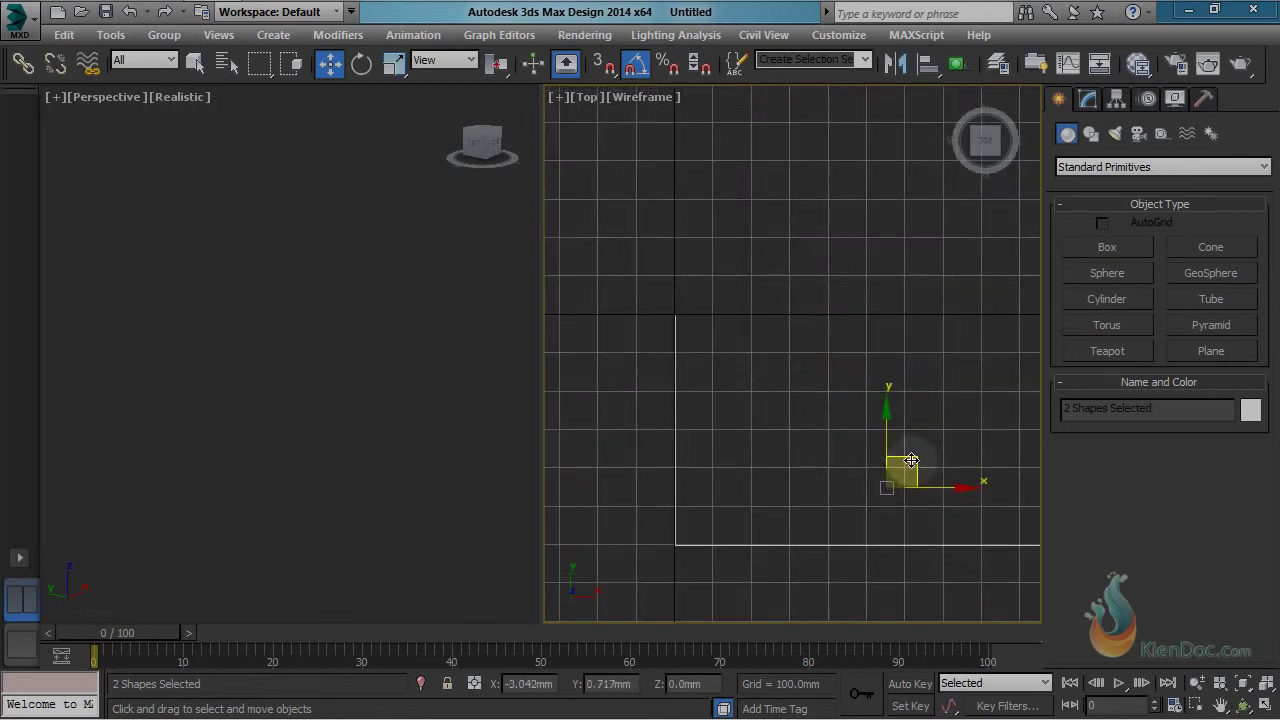
pyautogui.scroll(-4, 875, 375)
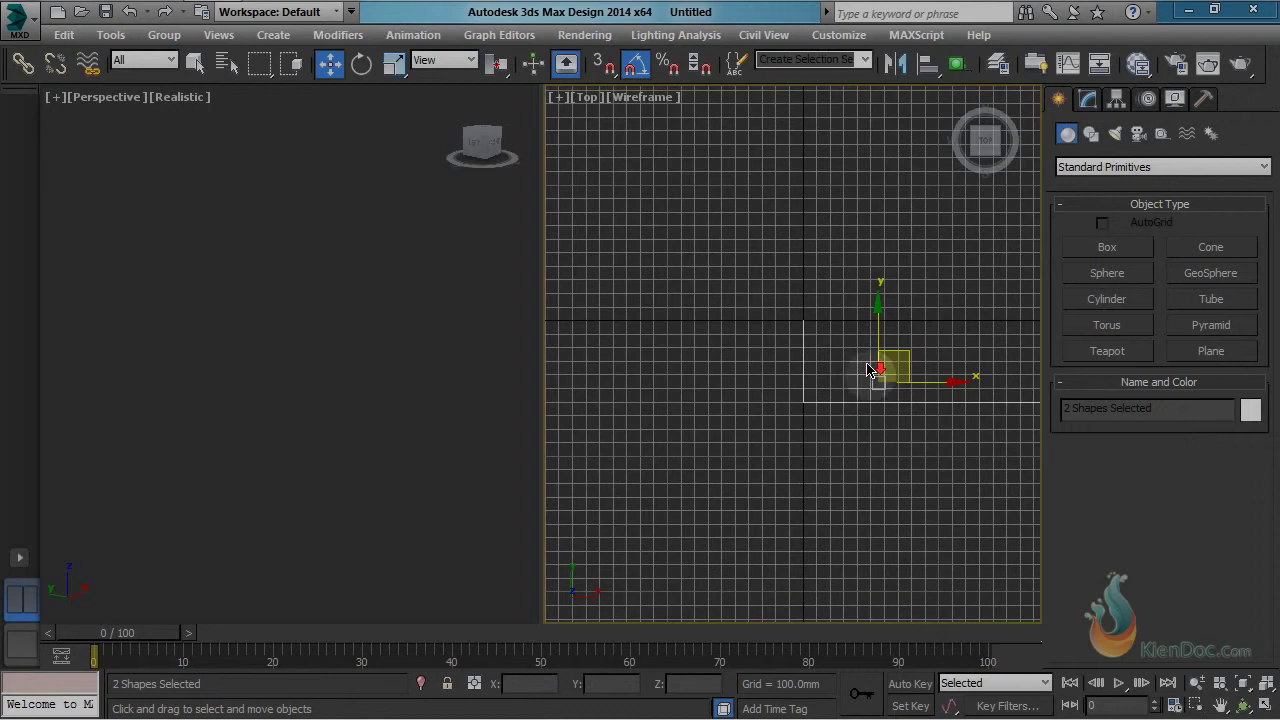
# Step: Fit the wardrobe shapes in all viewports, hide the grid in the Top view and clear the selection
pyautogui.click(1265, 688)
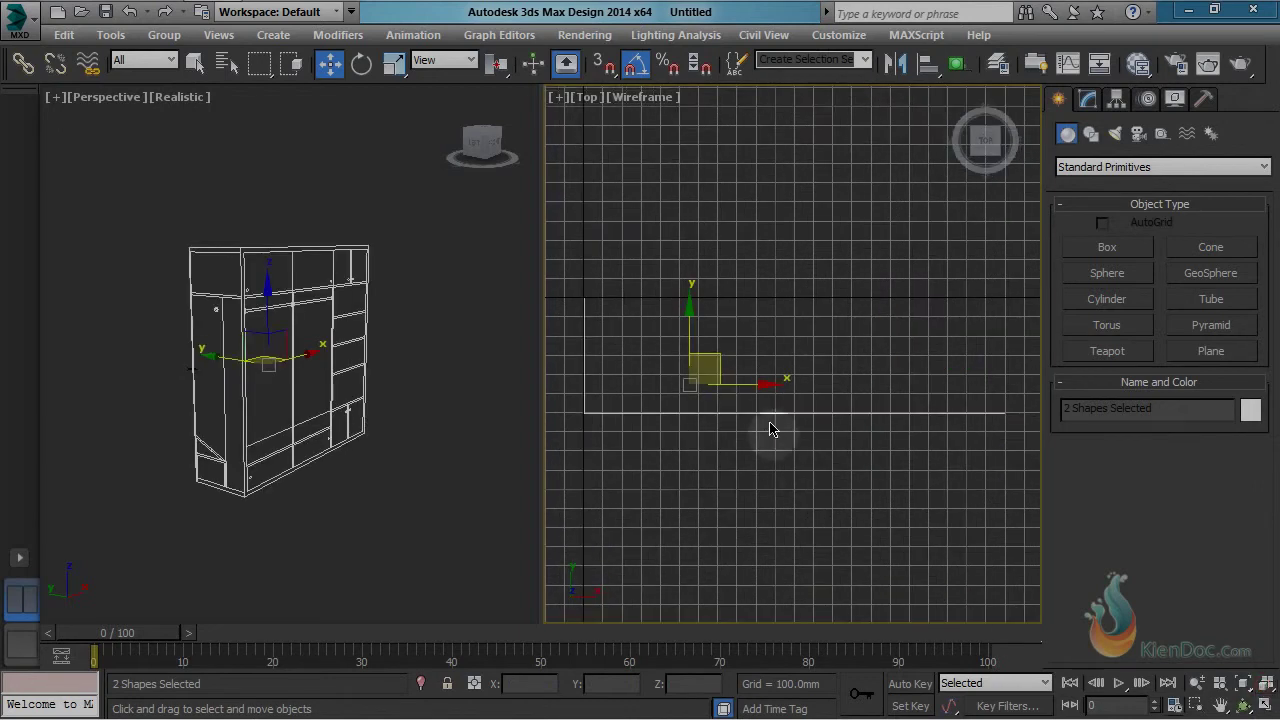
pyautogui.moveTo(788, 416); pyautogui.dragTo(884, 381, button='middle')
pyautogui.press('g')
pyautogui.moveTo(802, 411); pyautogui.dragTo(846, 386, button='middle')
pyautogui.scroll(-4, 813, 365)
pyautogui.scroll(3, 778, 371)
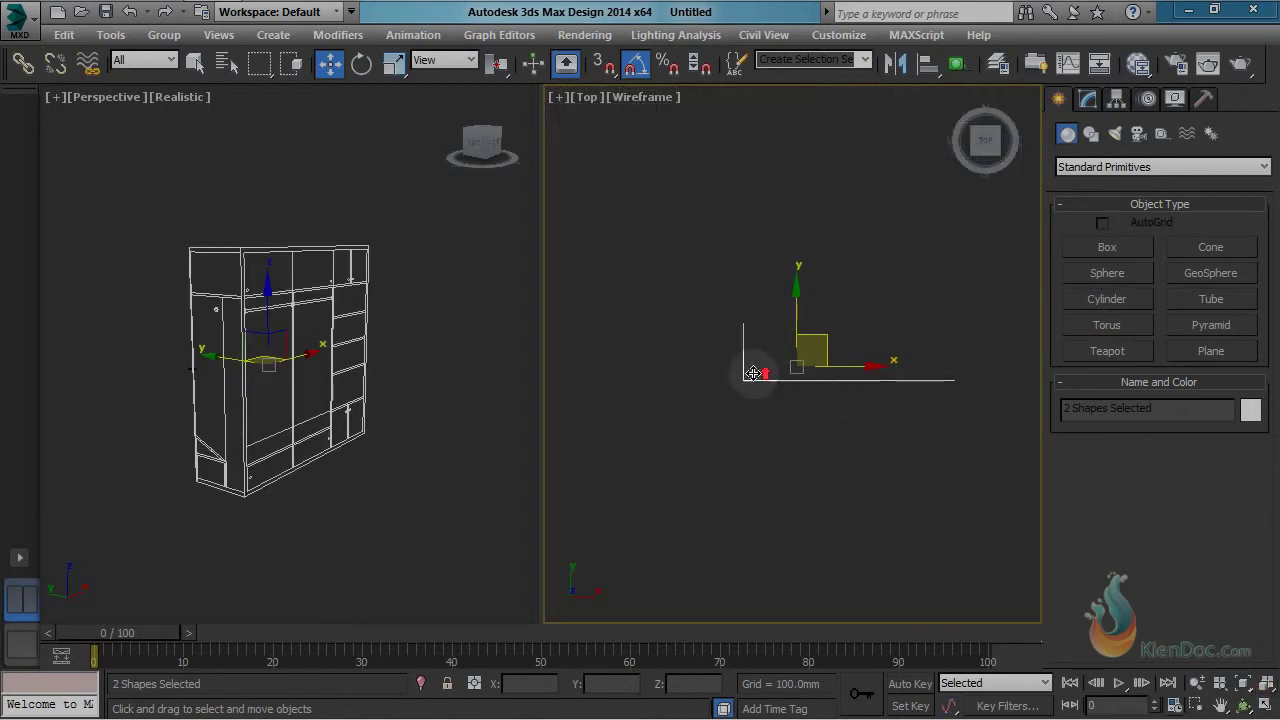
pyautogui.click(894, 491)
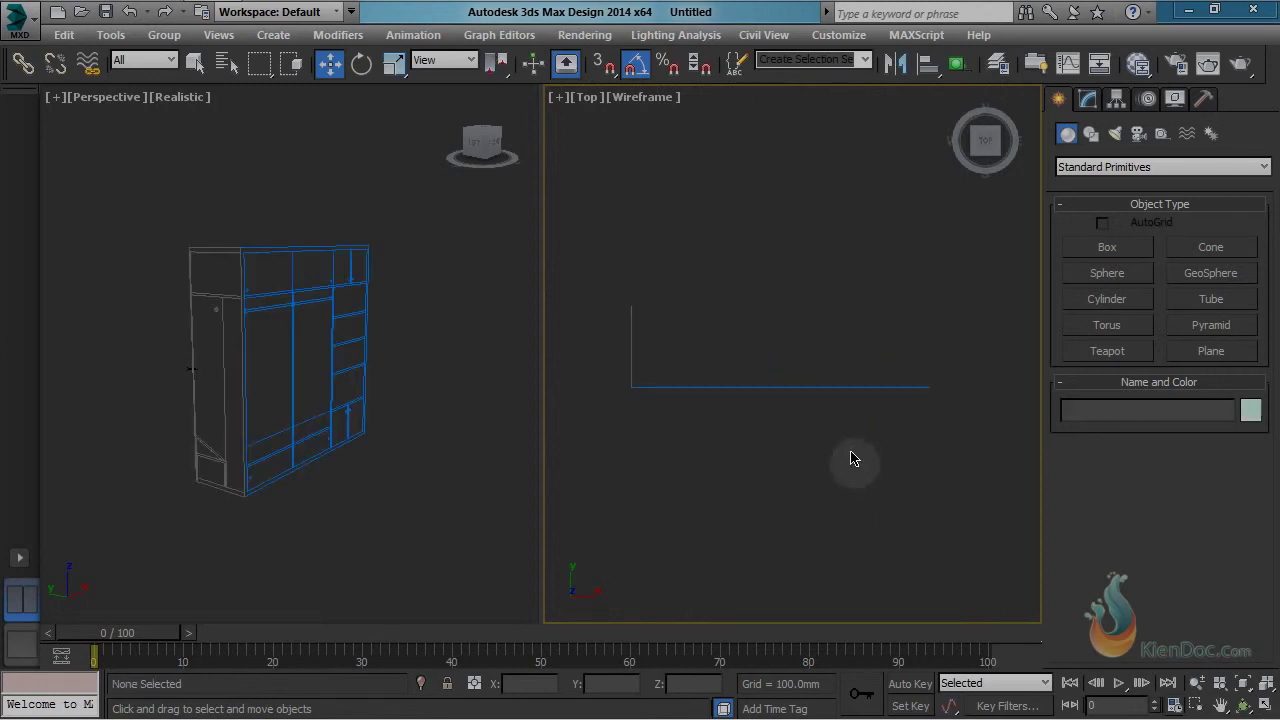
# Step: Switch the Top viewport to the Front view and fit the wardrobe's front elevation in it
pyautogui.click(588, 100)
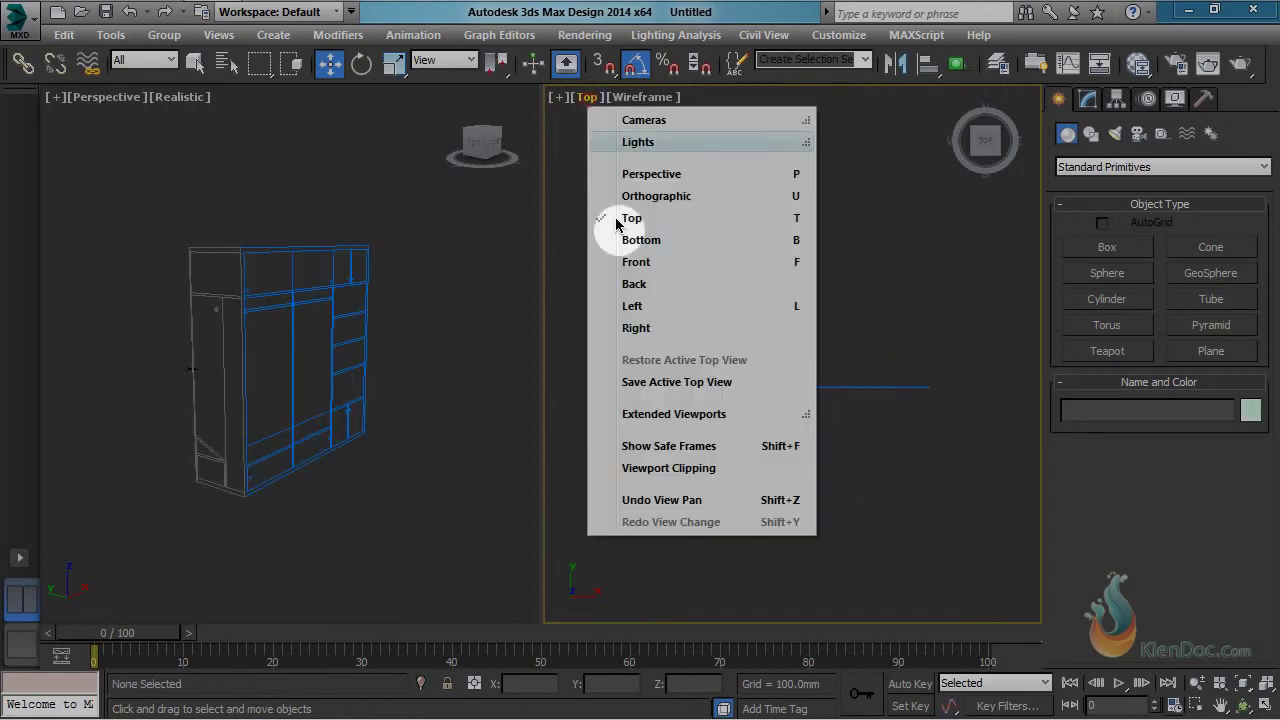
pyautogui.click(647, 268)
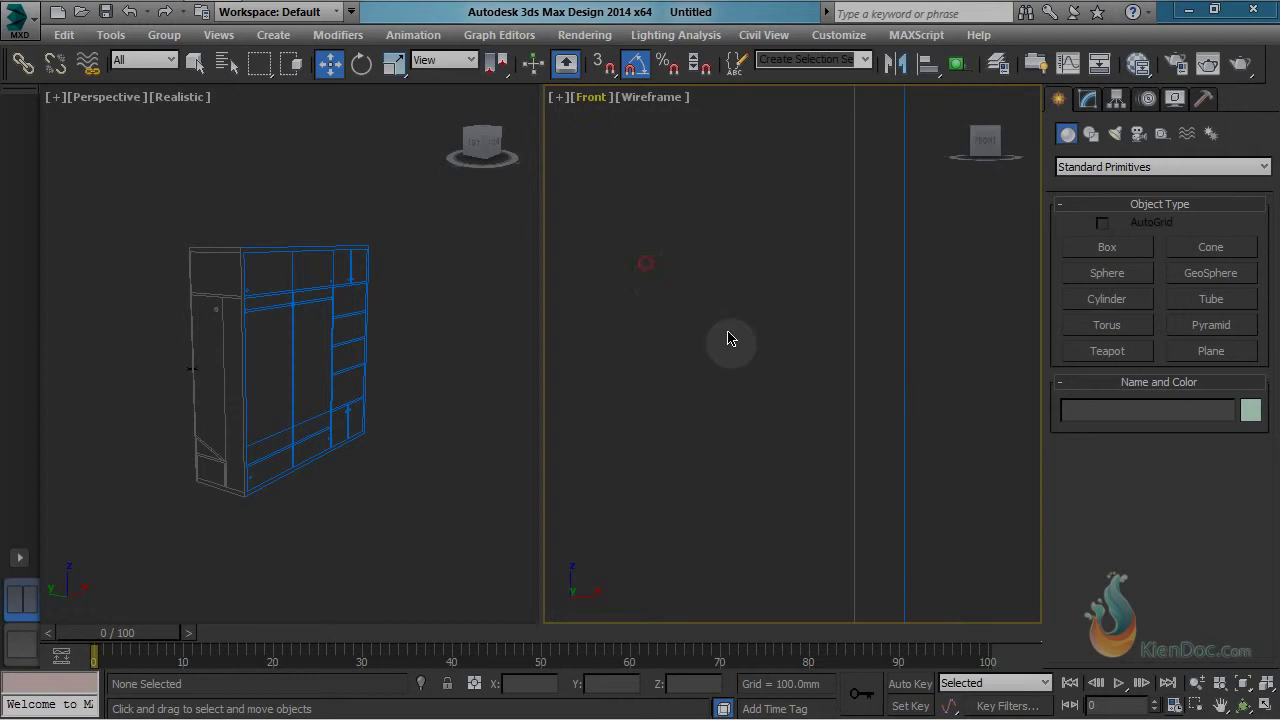
pyautogui.press('z')
pyautogui.moveTo(798, 400); pyautogui.dragTo(805, 389, button='middle')
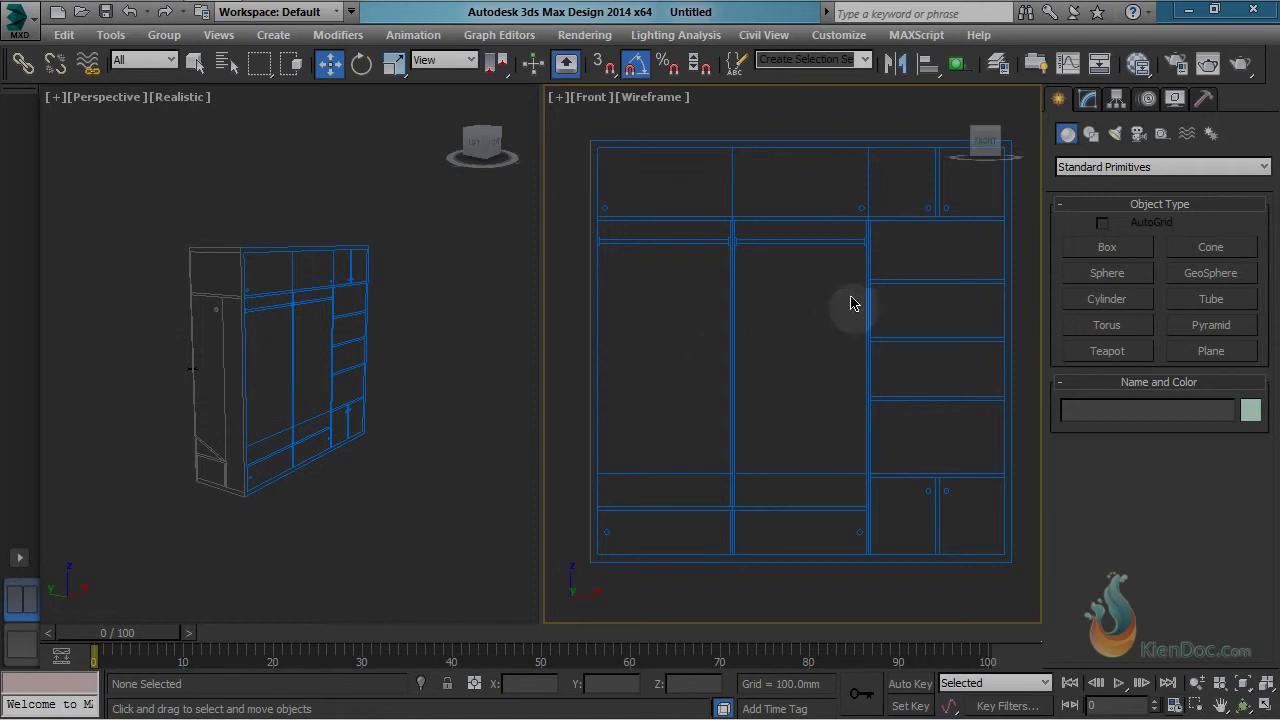
pyautogui.moveTo(852, 303); pyautogui.dragTo(847, 285, button='middle')
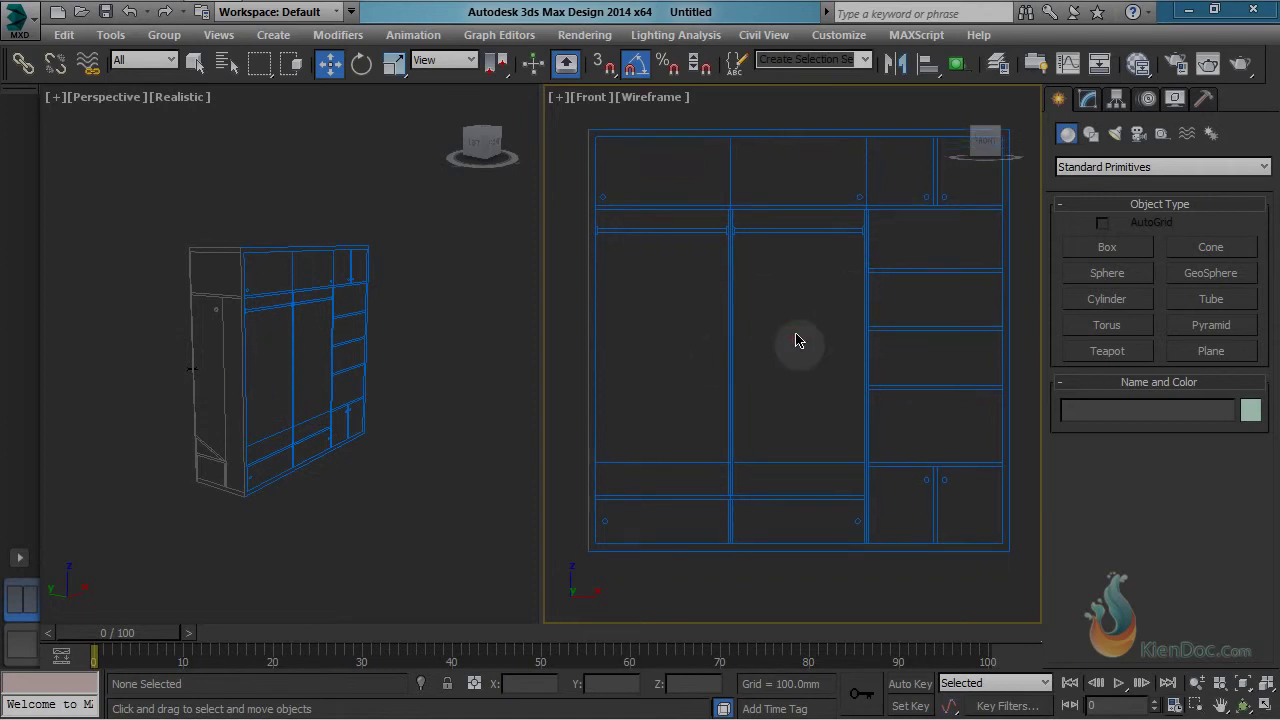
# Step: Start a rectangle spline with Start New Shape turned off, so that several rectangles form a single shape
pyautogui.click(1091, 133)
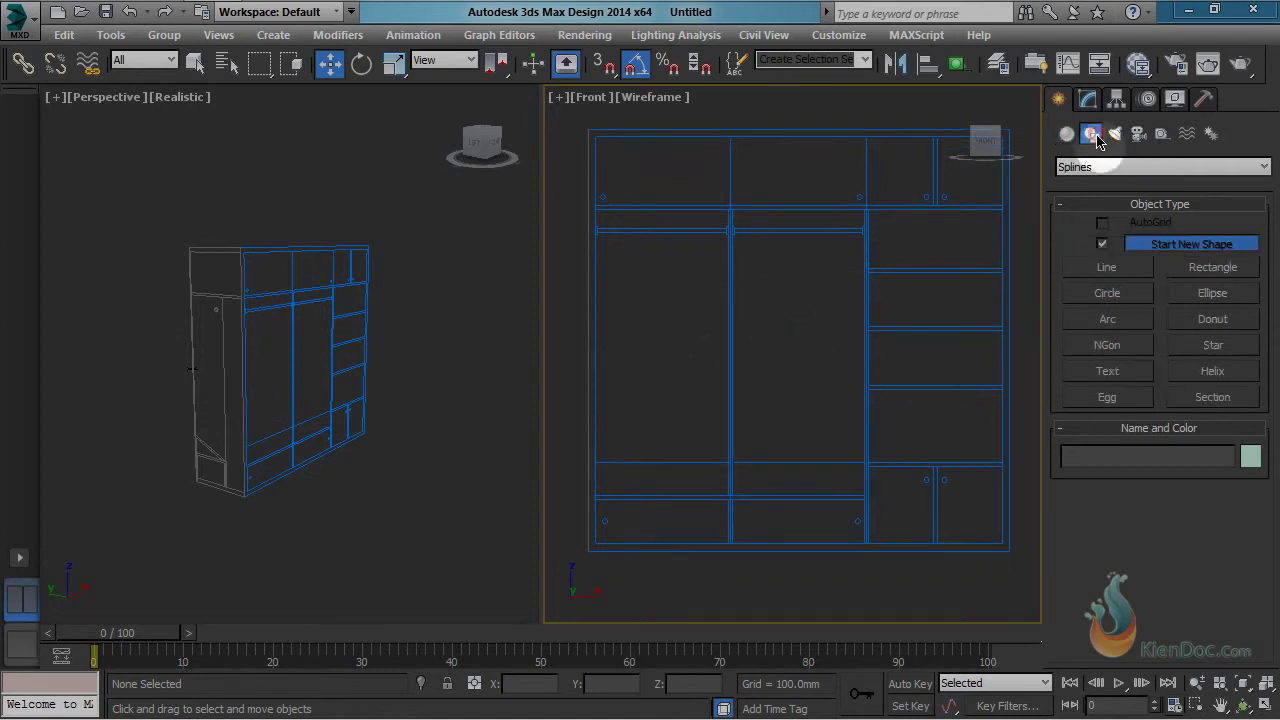
pyautogui.click(1217, 272)
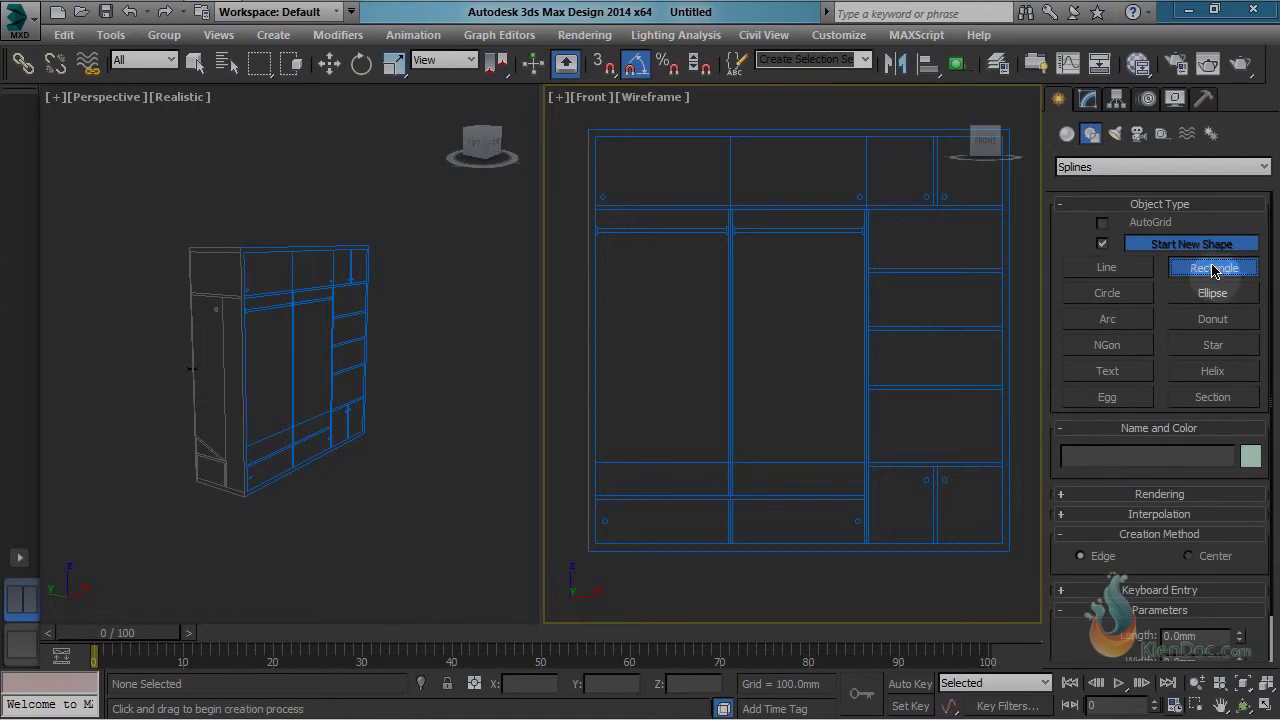
pyautogui.click(1103, 244)
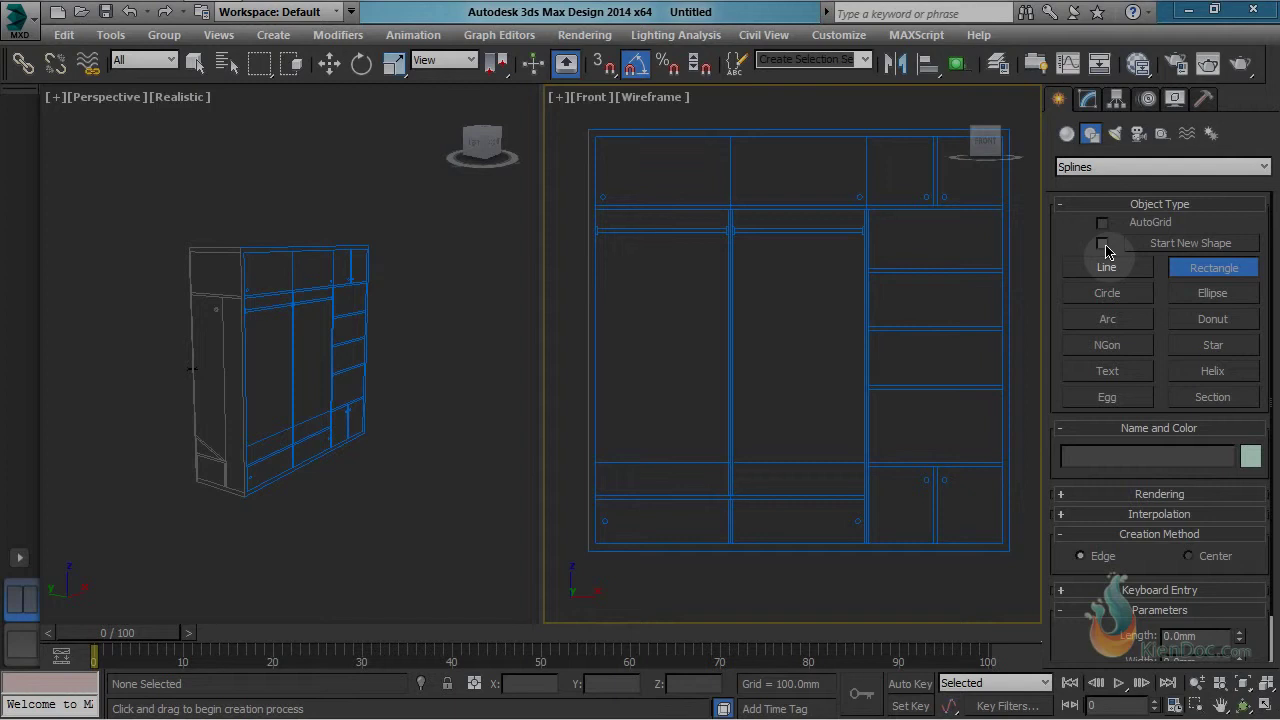
pyautogui.click(1104, 246)
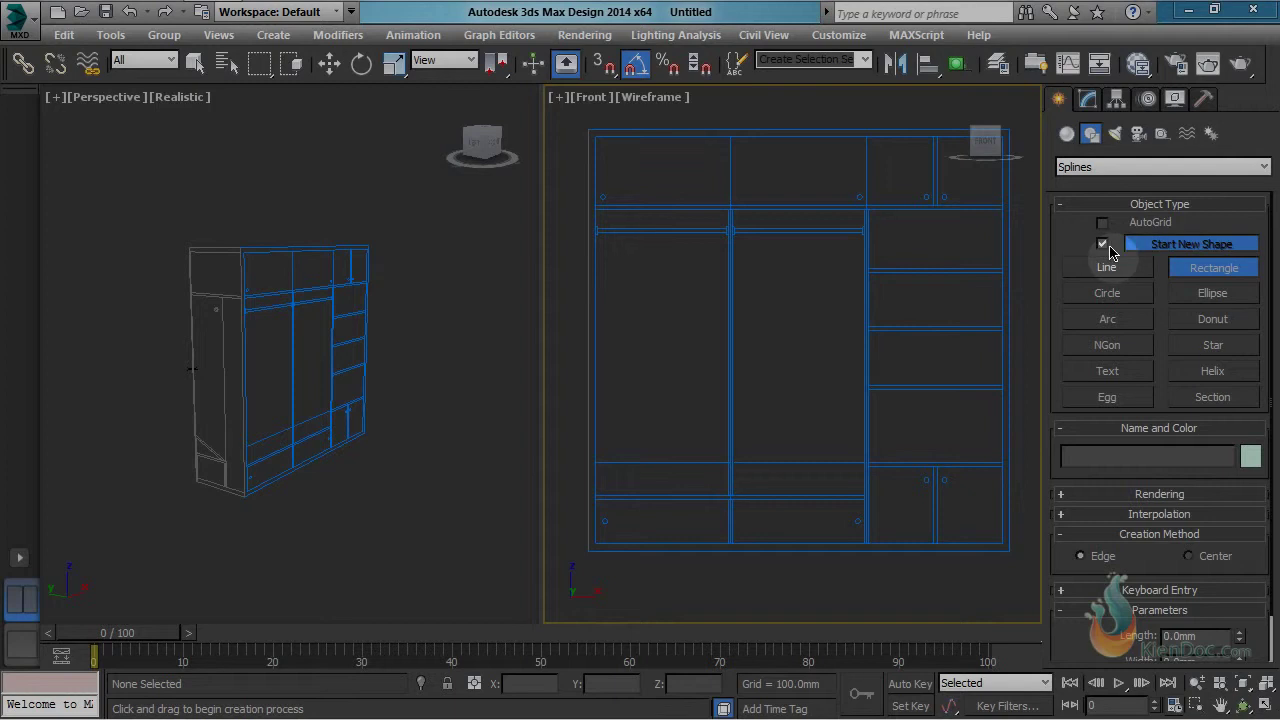
pyautogui.click(1104, 246)
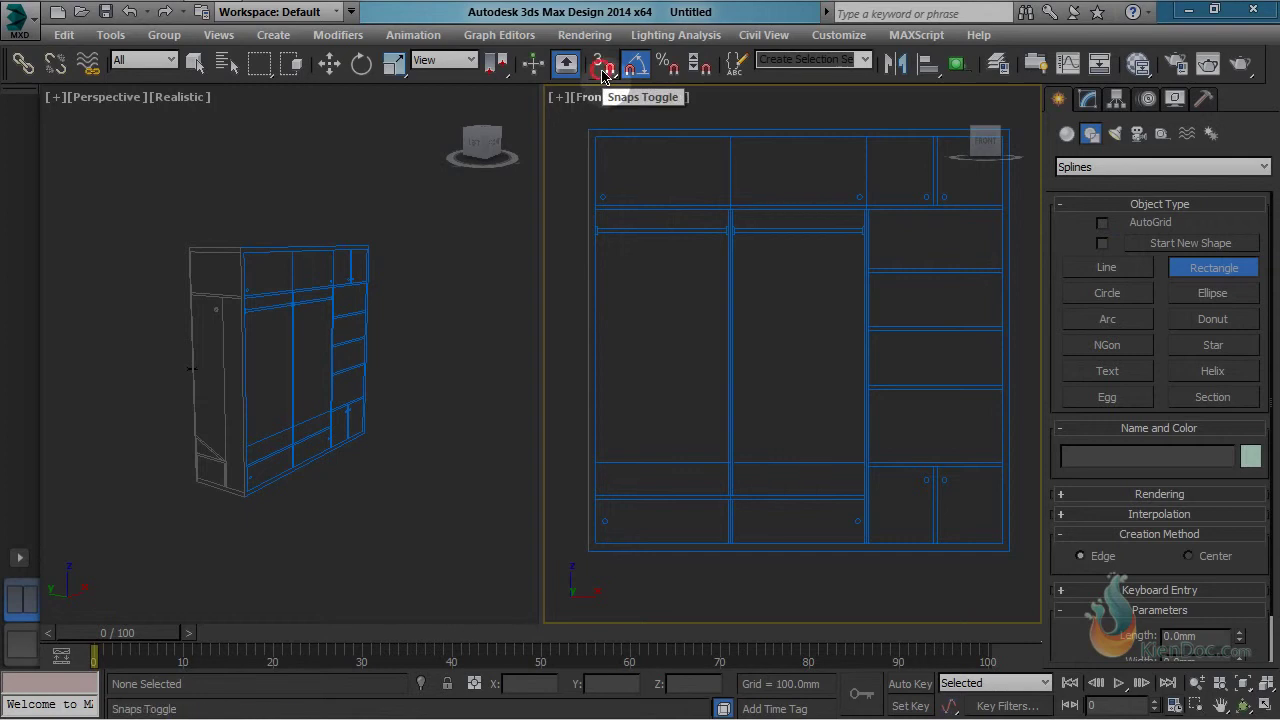
# Step: Turn on 2.5D vertex snapping and trace the front elevation's outer and inner frame outlines with rectangles 2200 mm and 2120 mm high
pyautogui.moveTo(603, 75); pyautogui.dragTo(600, 103)
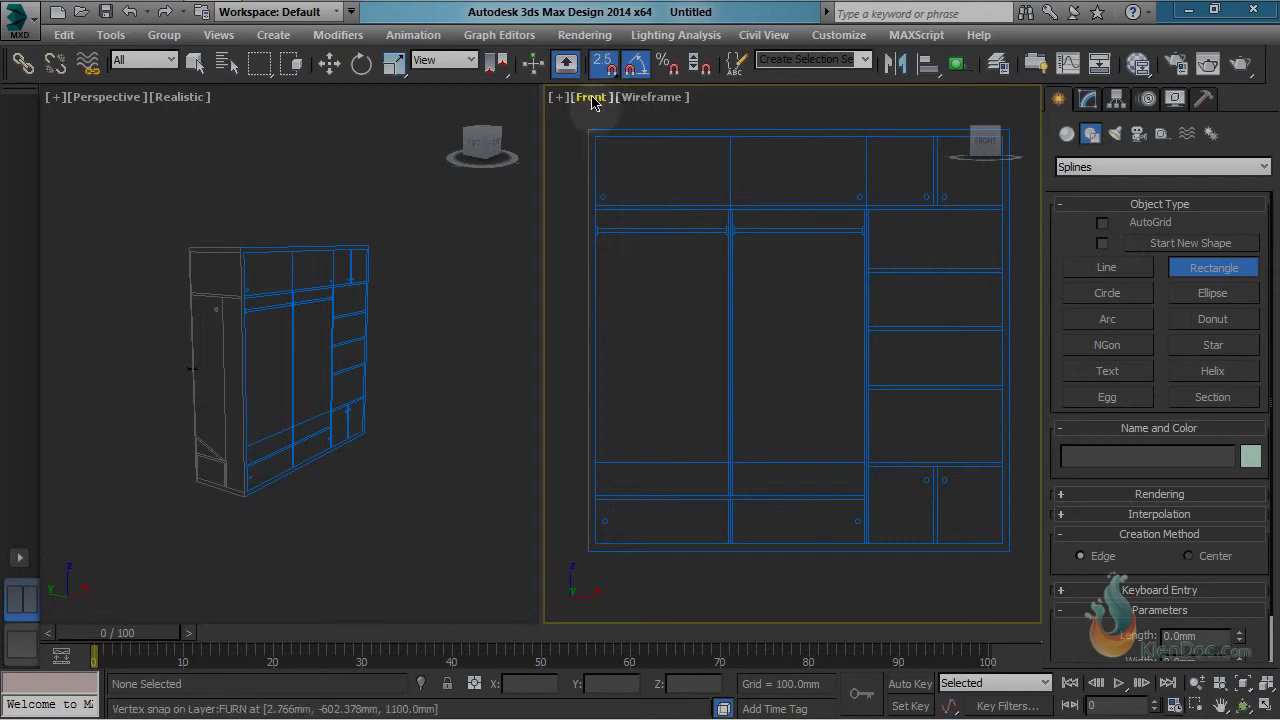
pyautogui.rightClick(603, 64)
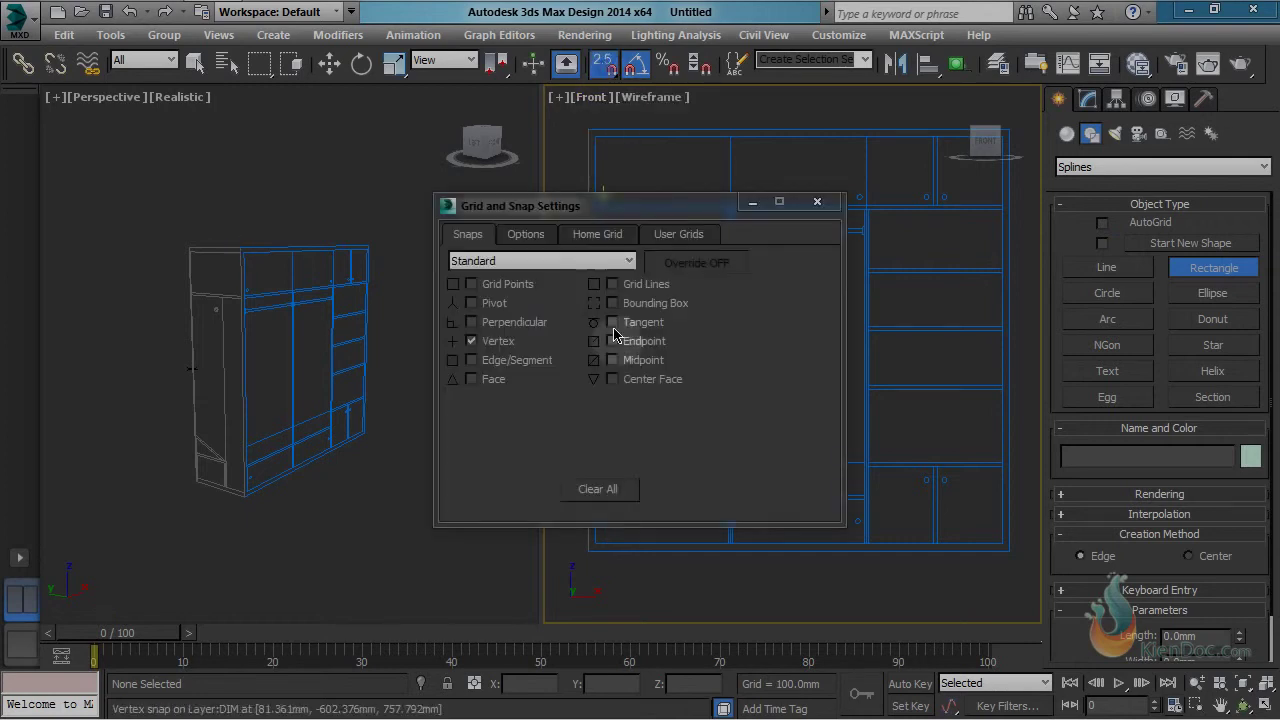
pyautogui.click(817, 202)
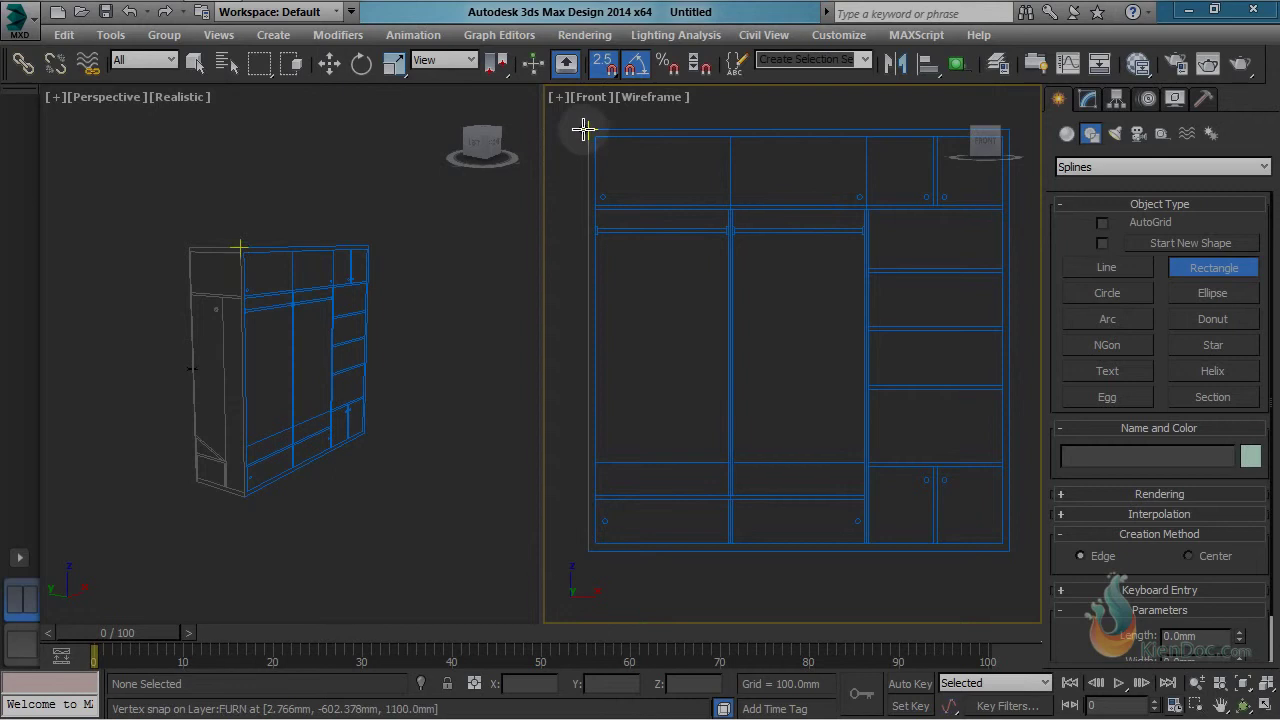
pyautogui.moveTo(586, 131); pyautogui.dragTo(1011, 556)
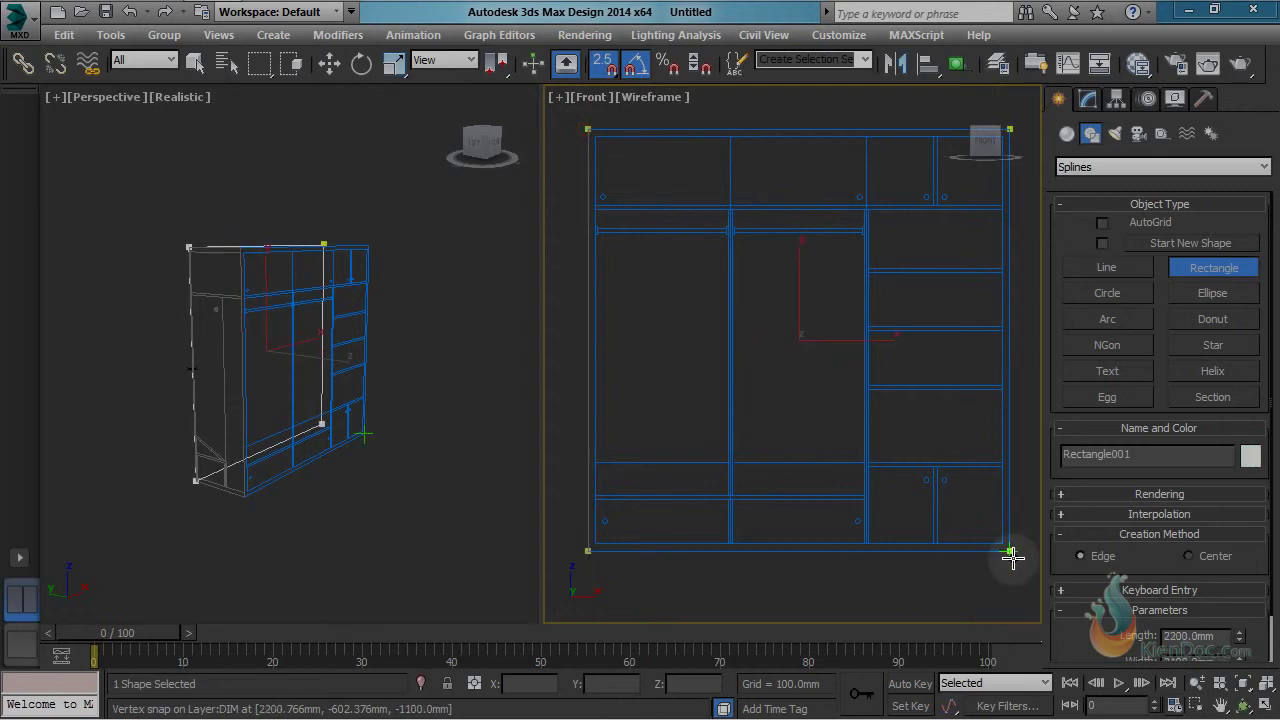
pyautogui.moveTo(603, 137); pyautogui.dragTo(1004, 565)
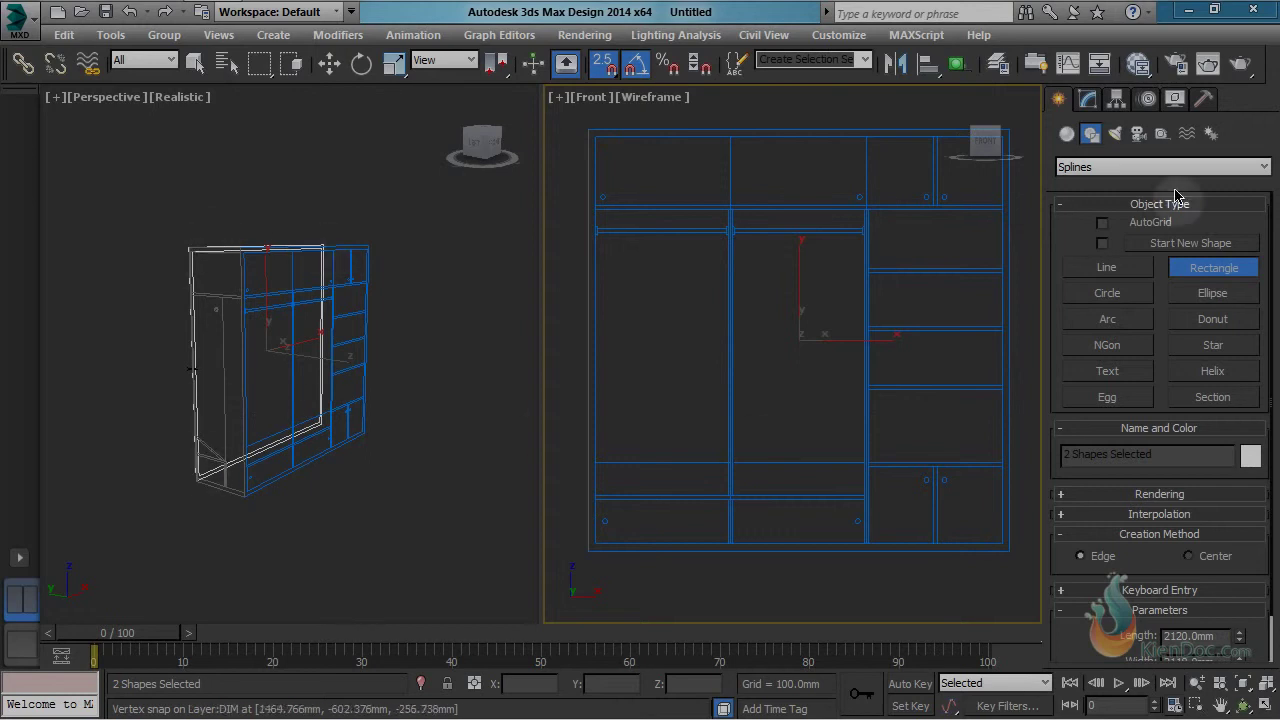
# Step: Apply an Extrude modifier to the rectangular frame shape with an amount of 600 mm
pyautogui.click(1088, 98)
pyautogui.click(1126, 162)
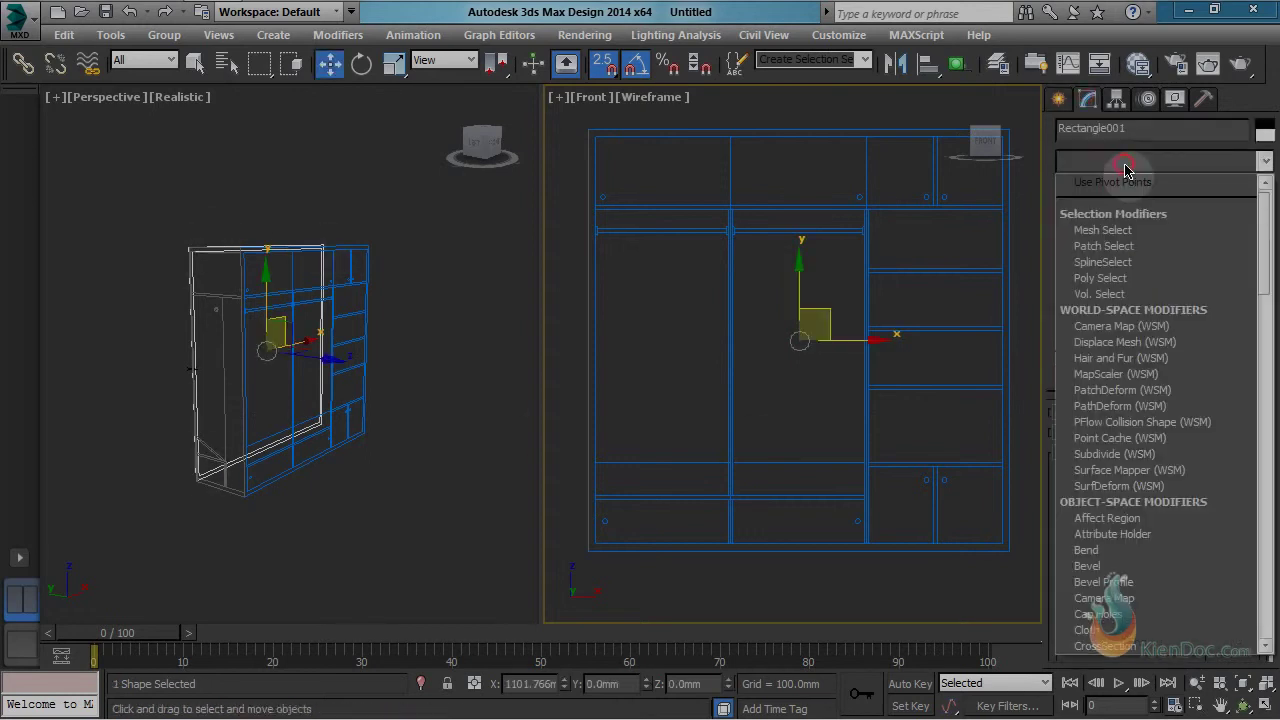
pyautogui.press('e')
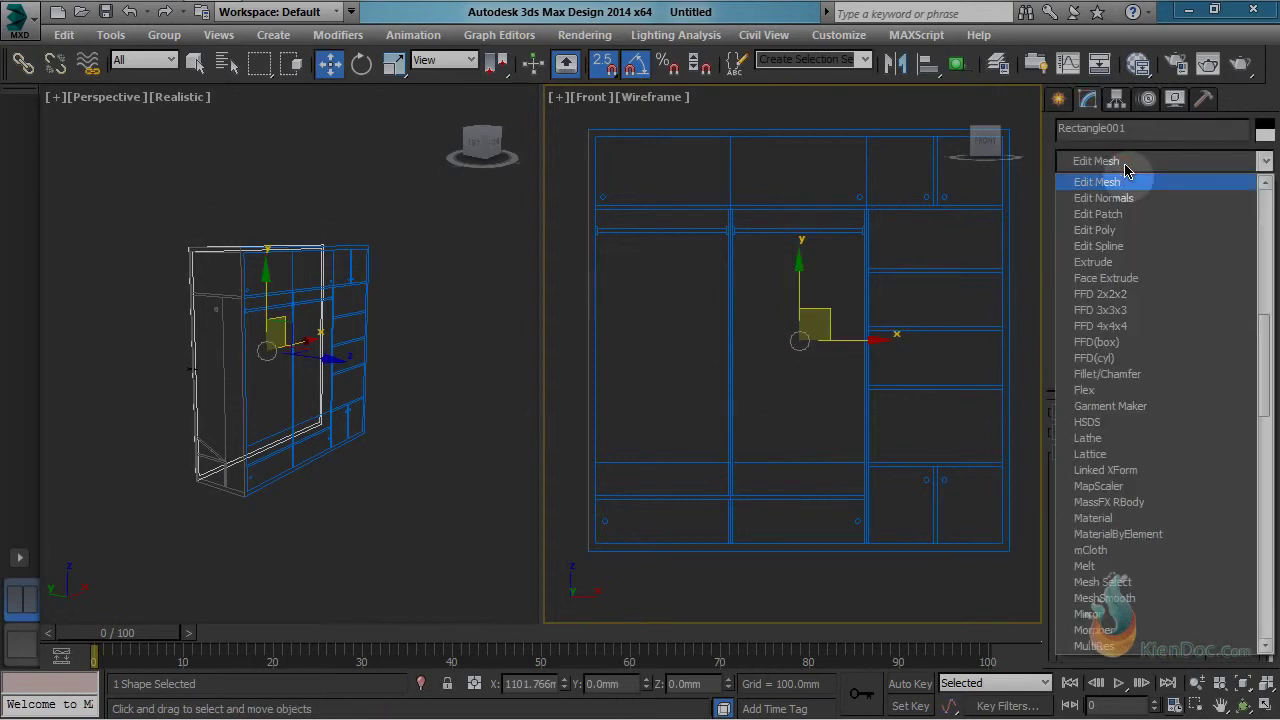
pyautogui.click(1110, 250)
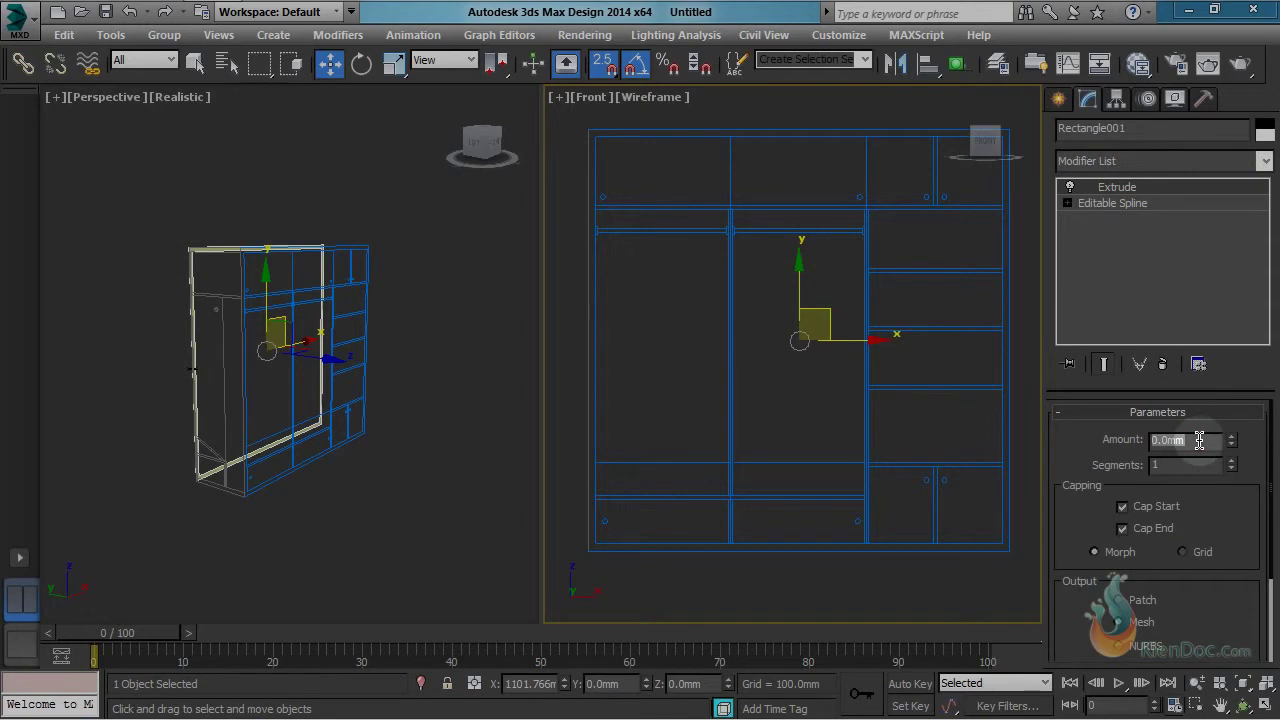
pyautogui.write('600')
pyautogui.press('Return')
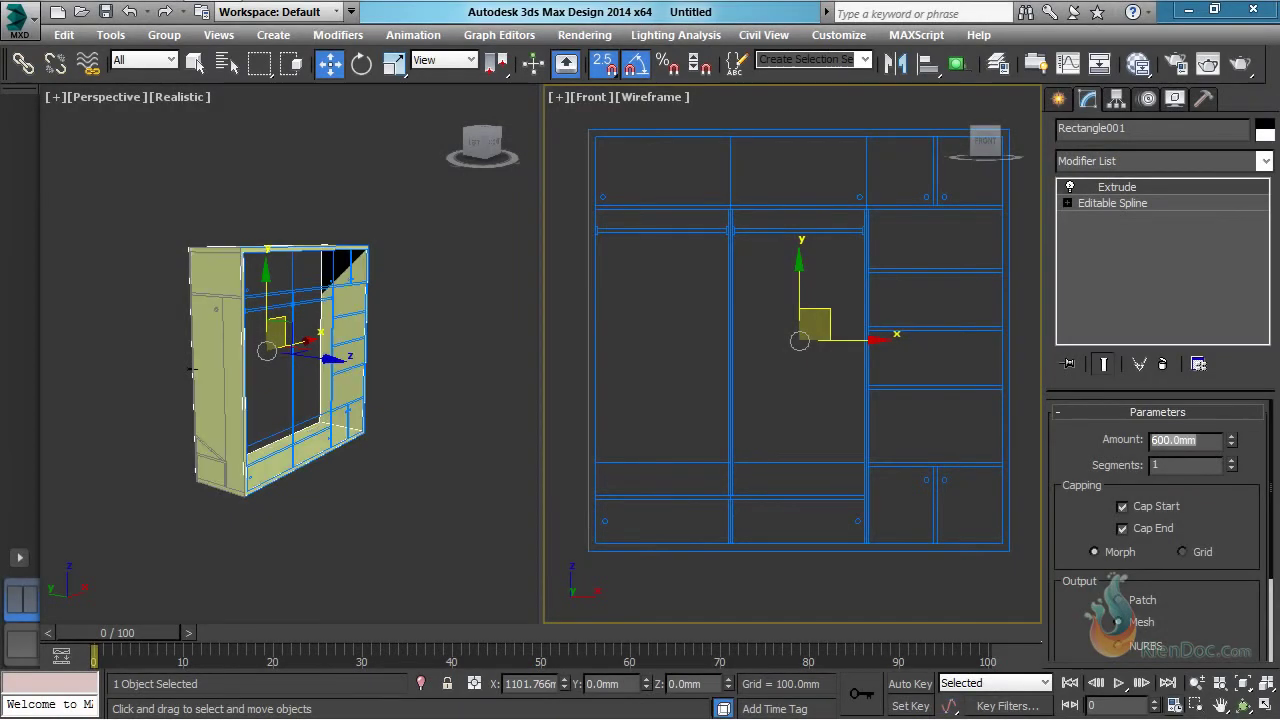
# Step: Limit selection to shapes only and select both wardrobe elevation shapes in the Front view
pyautogui.scroll(8, 194, 257)
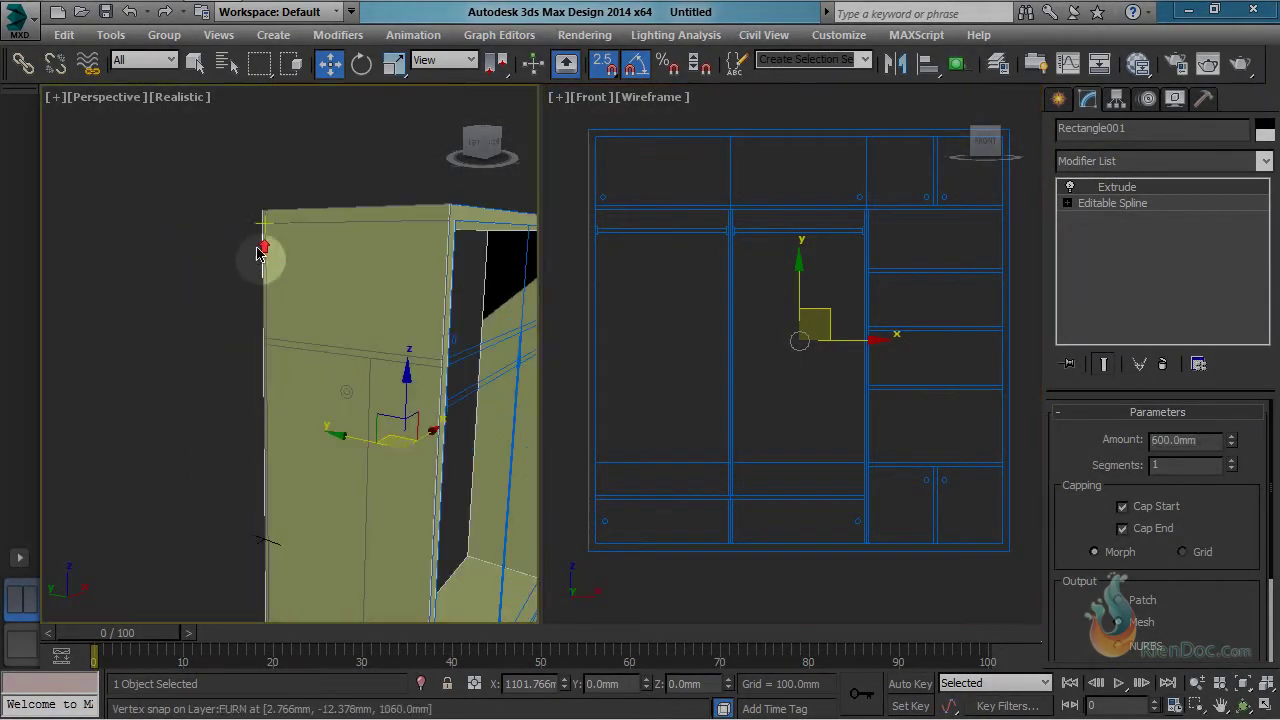
pyautogui.scroll(-5, 323, 331)
pyautogui.moveTo(323, 331); pyautogui.dragTo(280, 291, button='middle')
pyautogui.scroll(-3, 280, 291)
pyautogui.moveTo(358, 362); pyautogui.dragTo(326, 311, button='middle')
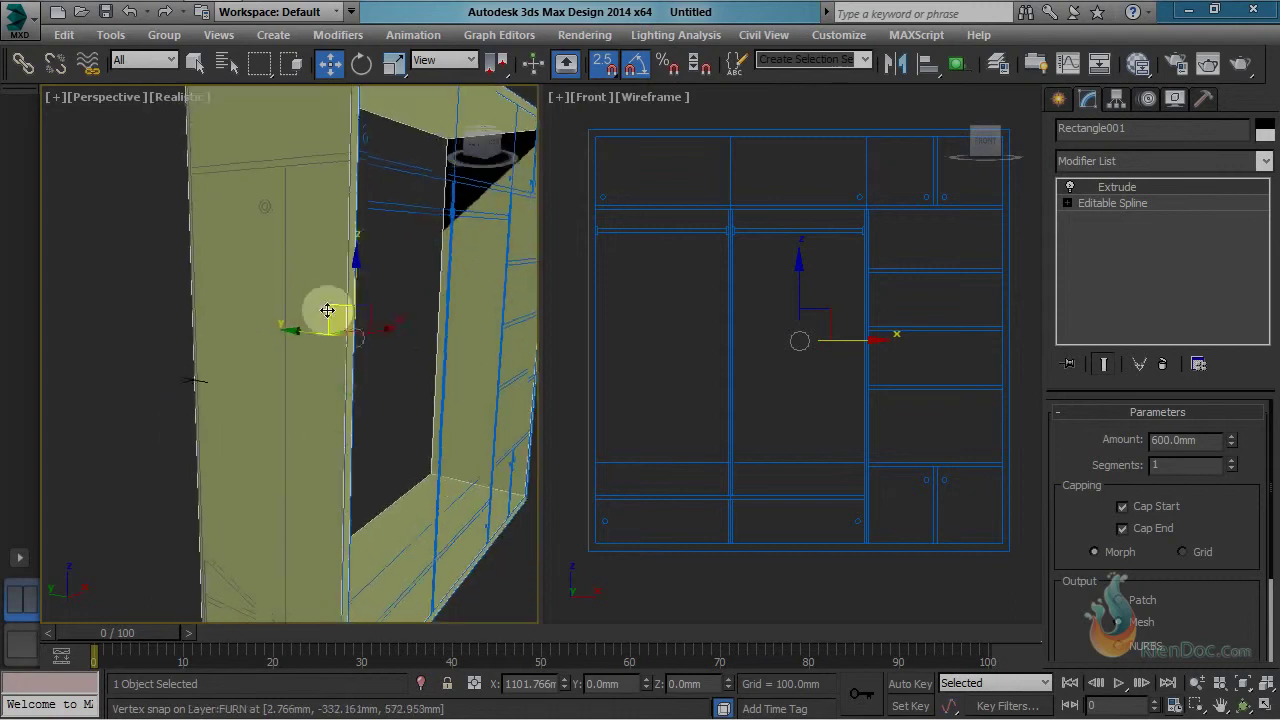
pyautogui.moveTo(333, 416); pyautogui.dragTo(318, 443, button='middle')
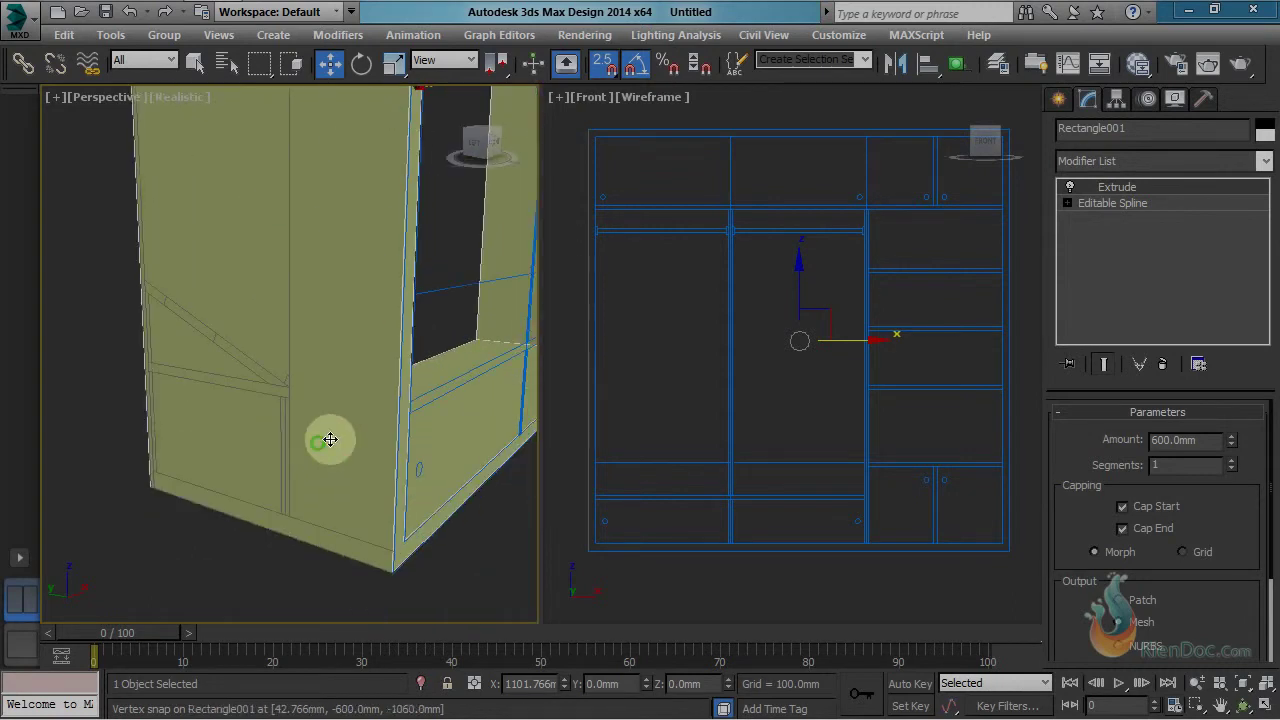
pyautogui.scroll(-3, 777, 366)
pyautogui.rightClick(737, 380)
pyautogui.click(702, 369)
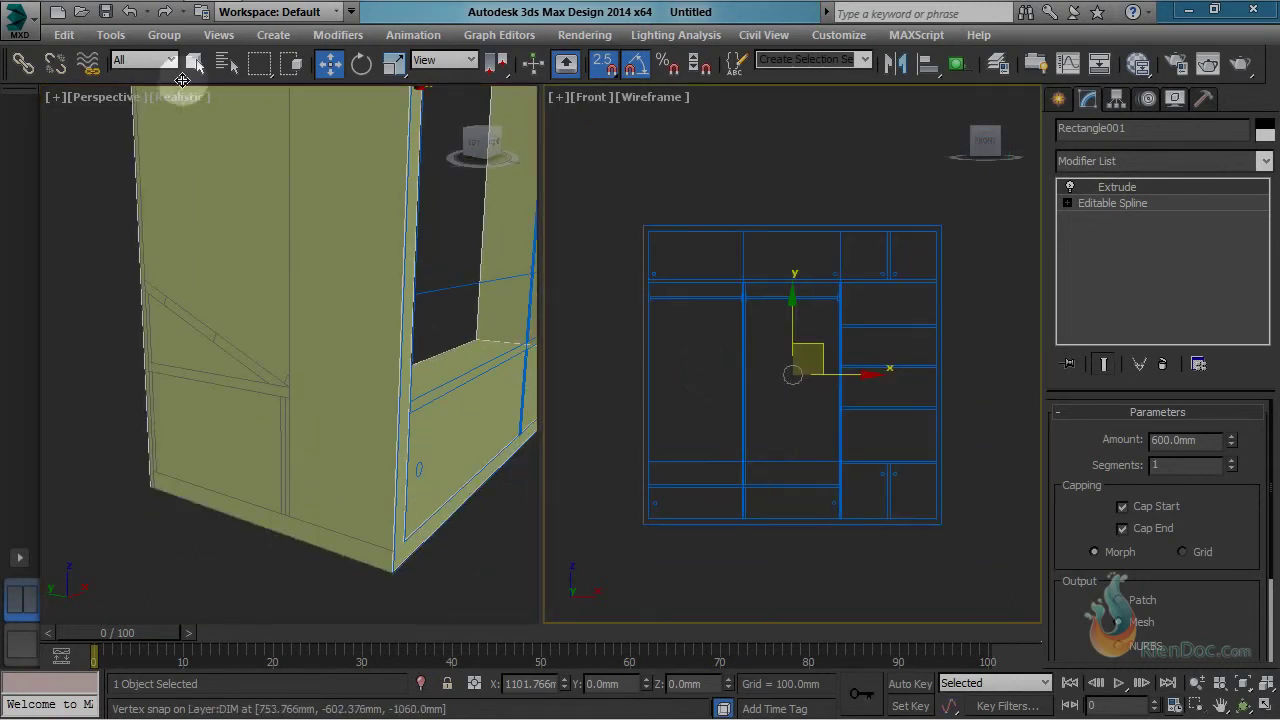
pyautogui.click(150, 60)
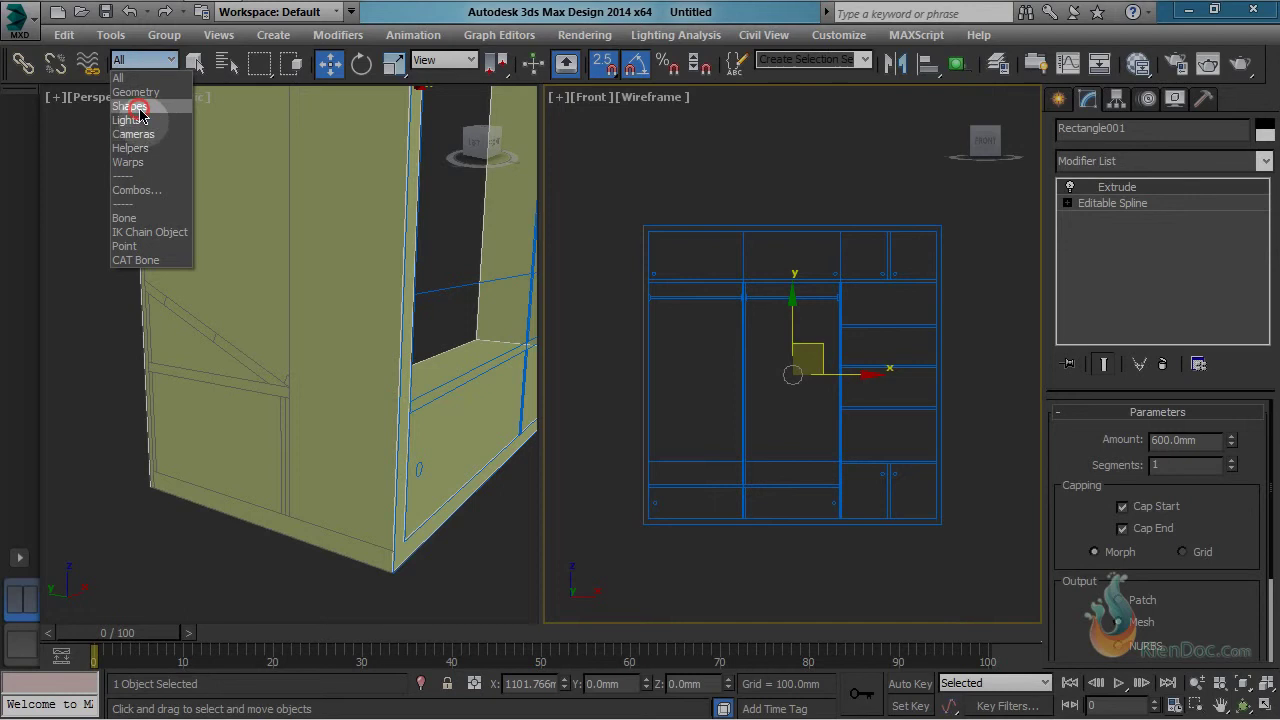
pyautogui.click(138, 108)
pyautogui.moveTo(714, 183); pyautogui.dragTo(627, 277)
# Step: Lock the selection and move both elevation shapes by their lower front corner vertex toward the extruded frame's matching corner
pyautogui.moveTo(376, 499); pyautogui.dragTo(285, 435, button='middle')
pyautogui.scroll(4, 400, 430)
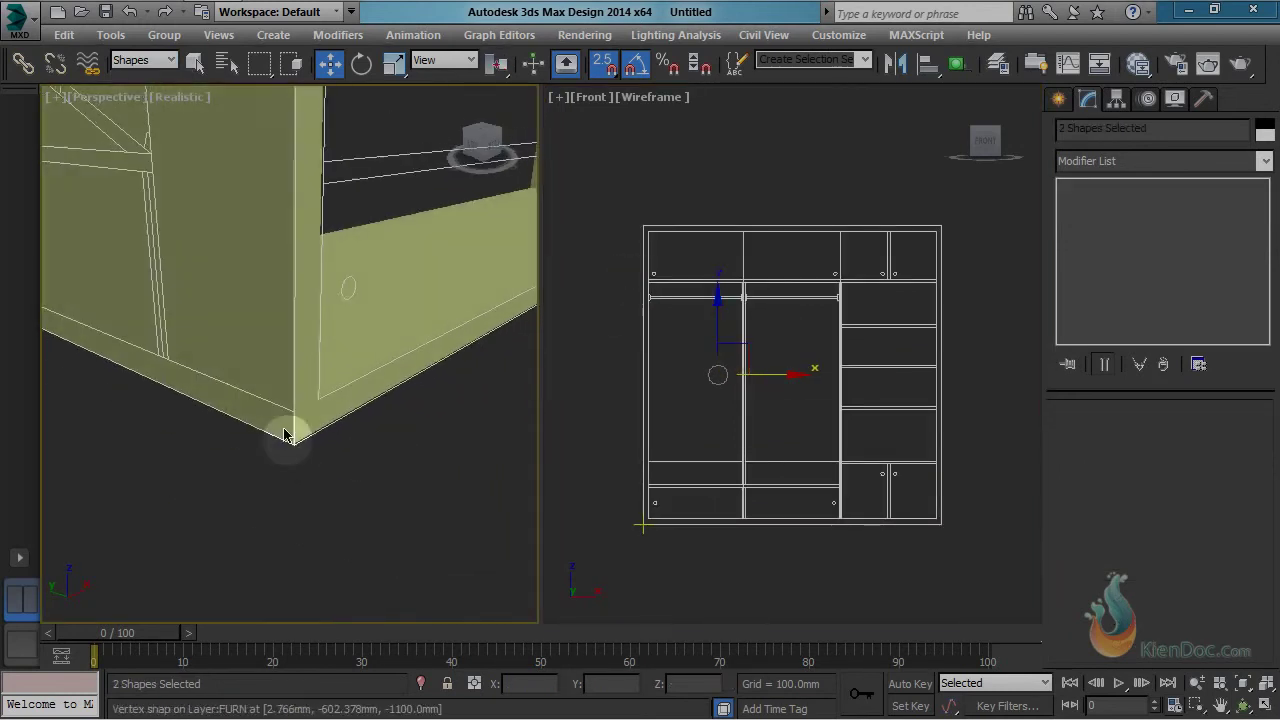
pyautogui.scroll(3, 335, 420)
pyautogui.scroll(-2, 395, 425)
pyautogui.moveTo(403, 422); pyautogui.dragTo(379, 436, button='middle')
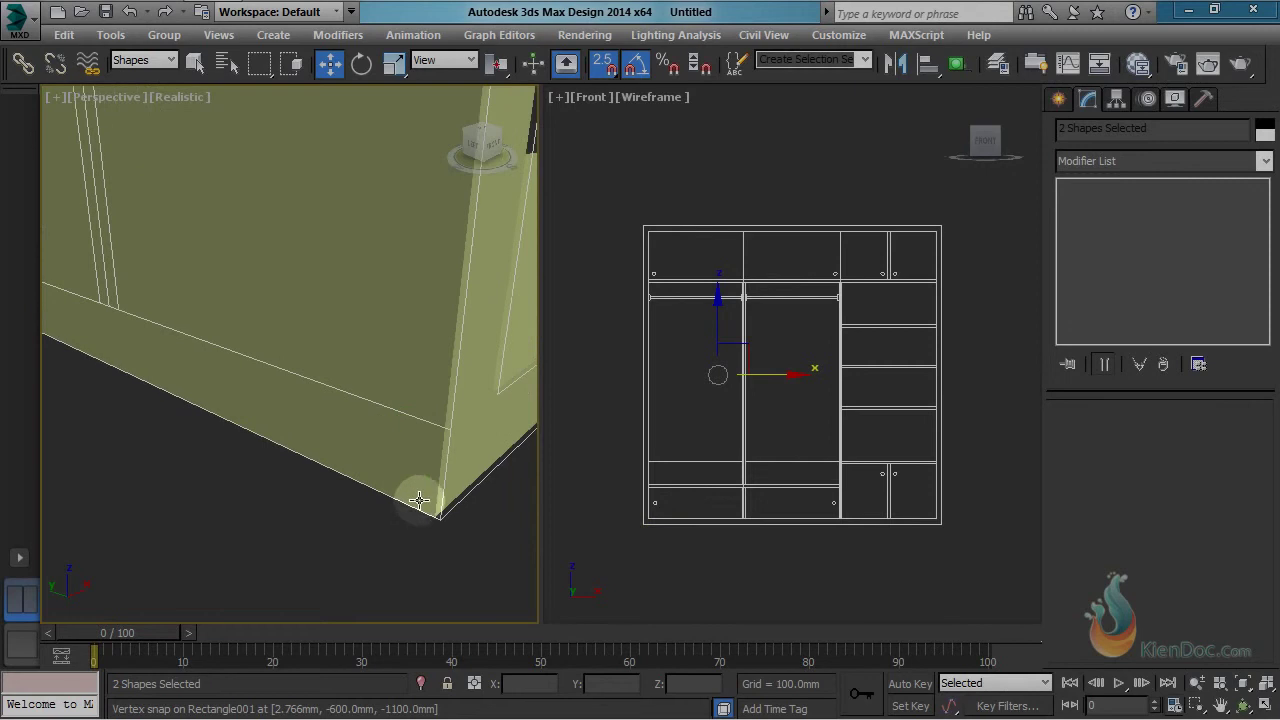
pyautogui.click(447, 683)
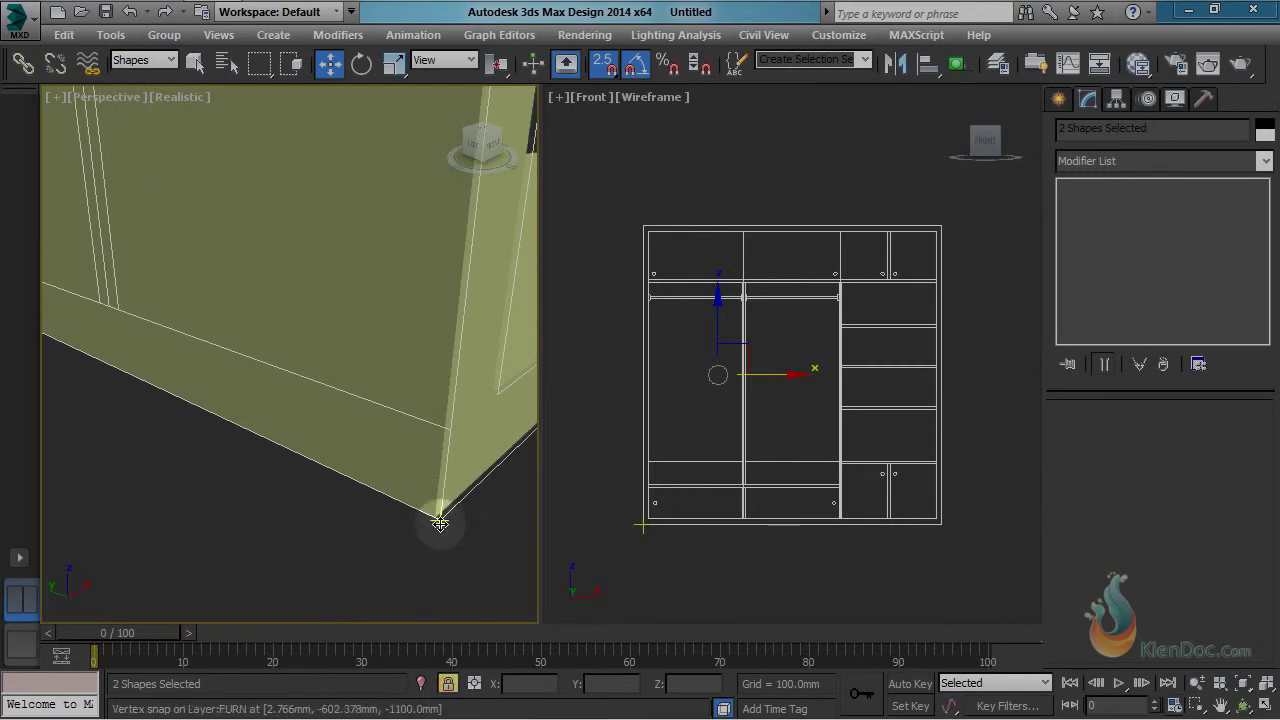
pyautogui.moveTo(440, 522); pyautogui.dragTo(436, 525)
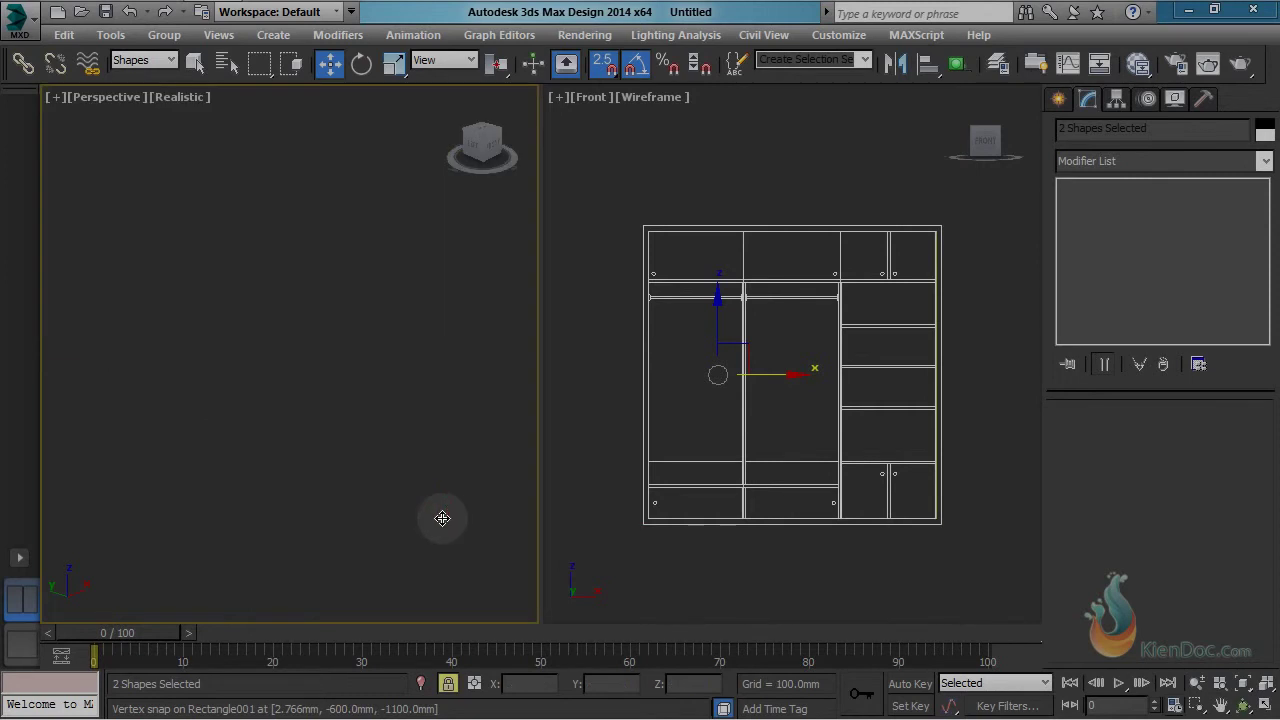
# Step: Inspect the lower front corner closely and move the elevation shapes again to align them with the frame's corner vertex
pyautogui.scroll(-1, 446, 513)
pyautogui.keyDown('alt'); pyautogui.moveTo(459, 496); pyautogui.dragTo(437, 497, button='middle'); pyautogui.keyUp('alt')
pyautogui.moveTo(282, 444); pyautogui.dragTo(290, 475, button='middle')
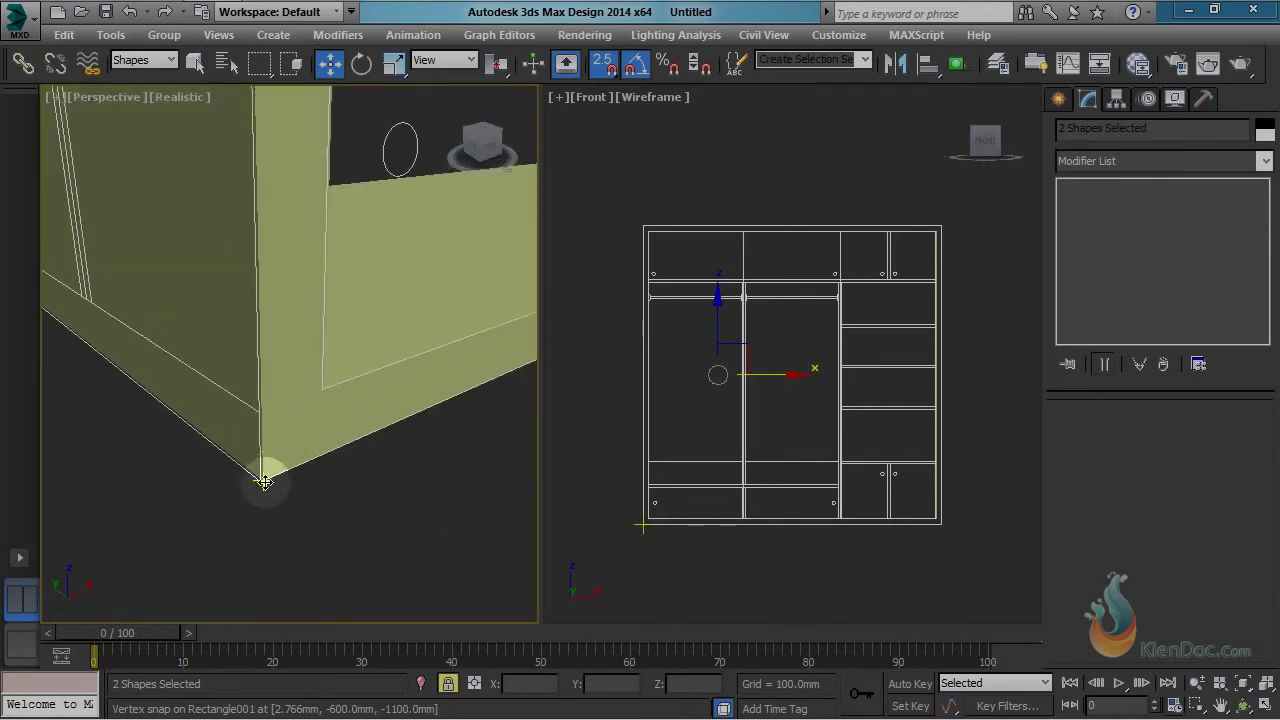
pyautogui.scroll(2, 256, 491)
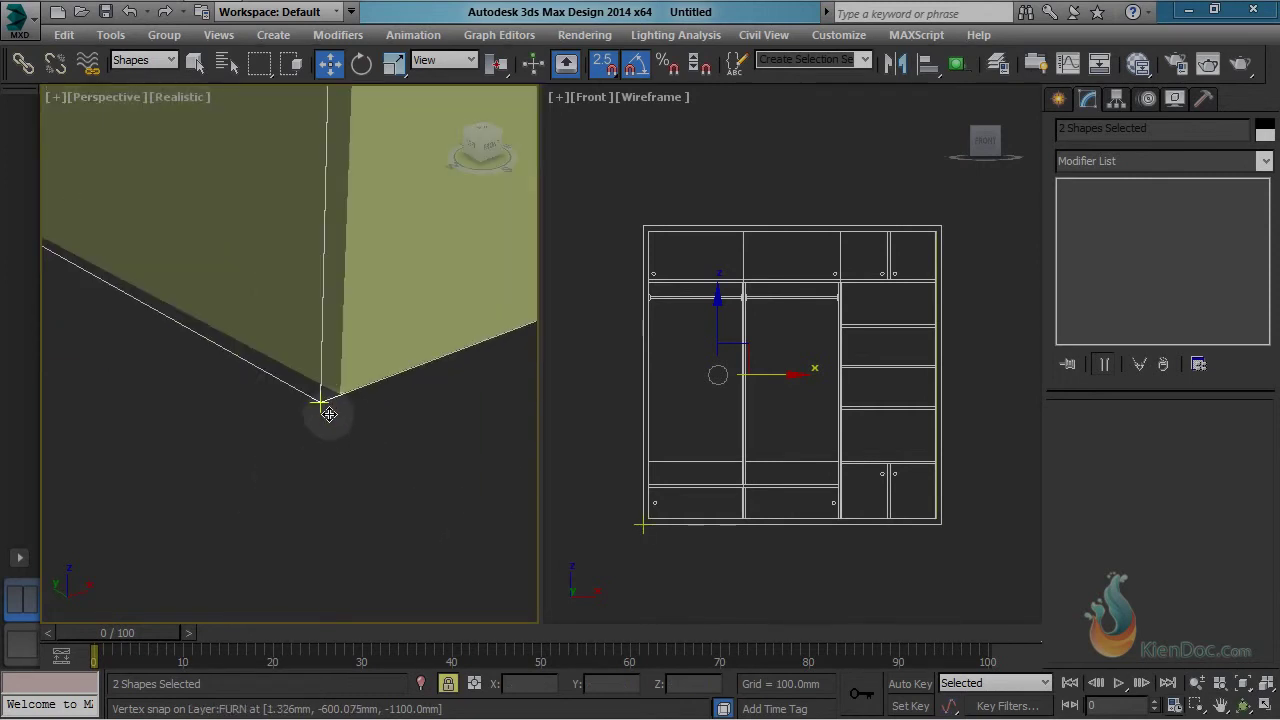
pyautogui.moveTo(325, 408); pyautogui.dragTo(341, 405)
# Step: Unlock the selection and deselect both elevation shapes with the whole wardrobe in view
pyautogui.keyDown('alt'); pyautogui.moveTo(386, 306); pyautogui.dragTo(414, 416, button='middle'); pyautogui.keyUp('alt')
pyautogui.scroll(-6, 386, 390)
pyautogui.middleClick(814, 353)
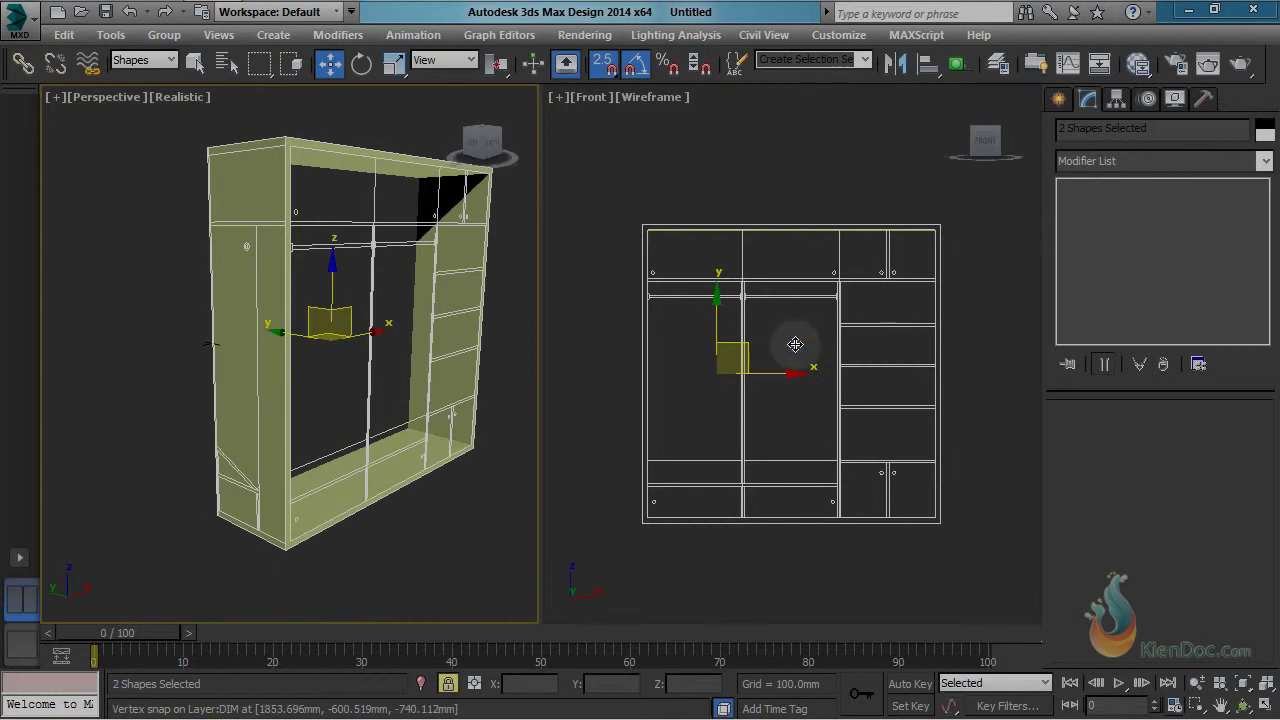
pyautogui.moveTo(795, 344); pyautogui.dragTo(802, 320, button='middle')
pyautogui.press('space')
pyautogui.click(819, 406)
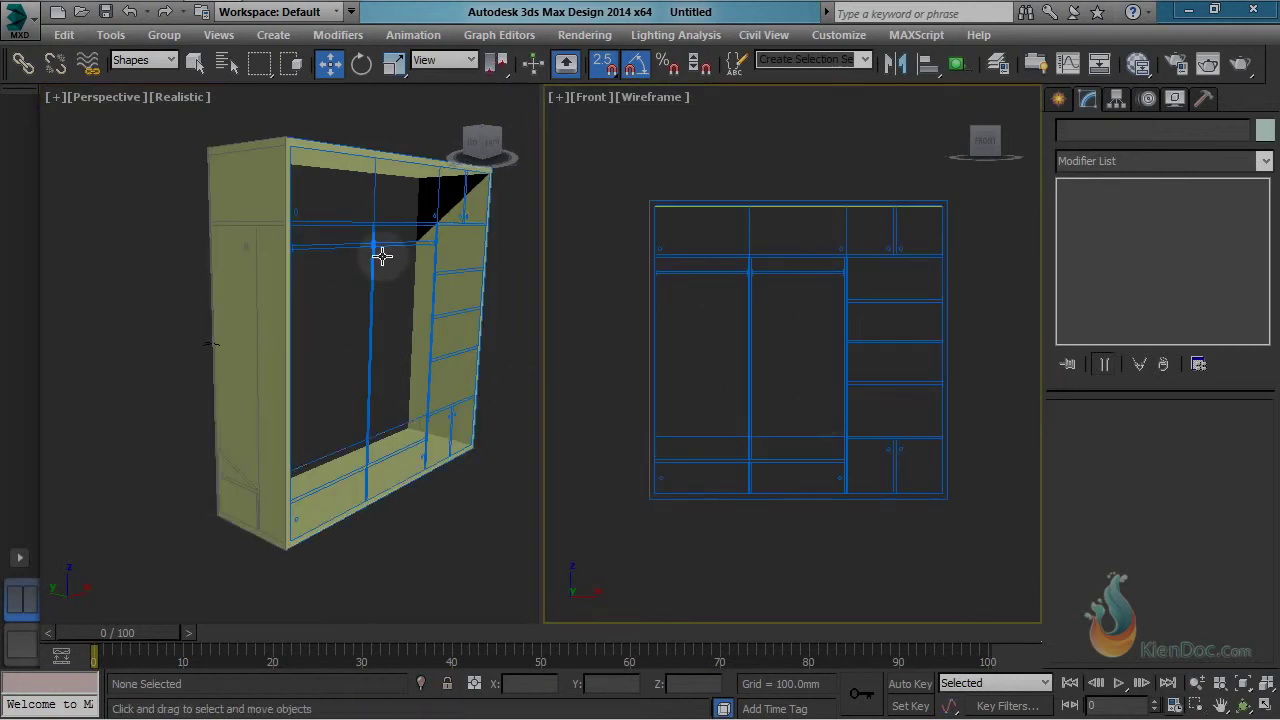
# Step: Change the Perspective viewport's display style from Realistic to Shaded
pyautogui.keyDown('alt'); pyautogui.moveTo(380, 251); pyautogui.dragTo(442, 231, button='middle'); pyautogui.keyUp('alt')
pyautogui.click(178, 97)
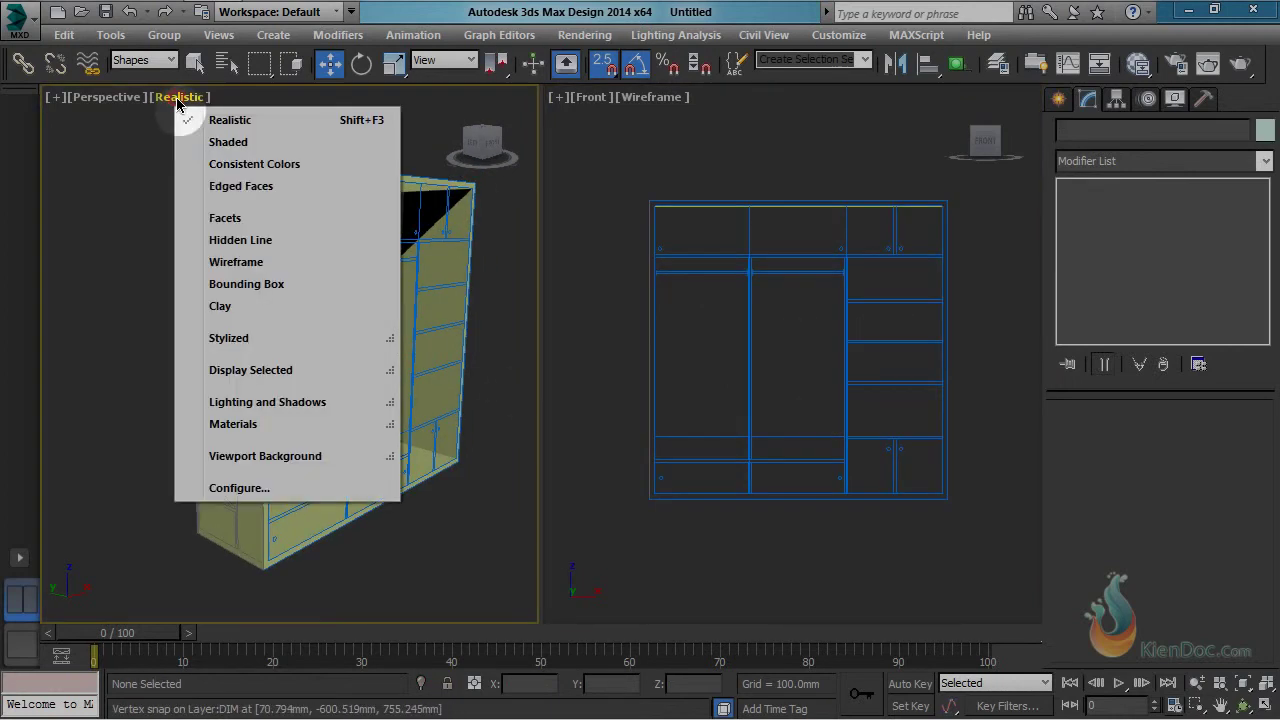
pyautogui.click(238, 142)
pyautogui.keyDown('alt'); pyautogui.moveTo(428, 277); pyautogui.dragTo(403, 294, button='middle'); pyautogui.keyUp('alt')
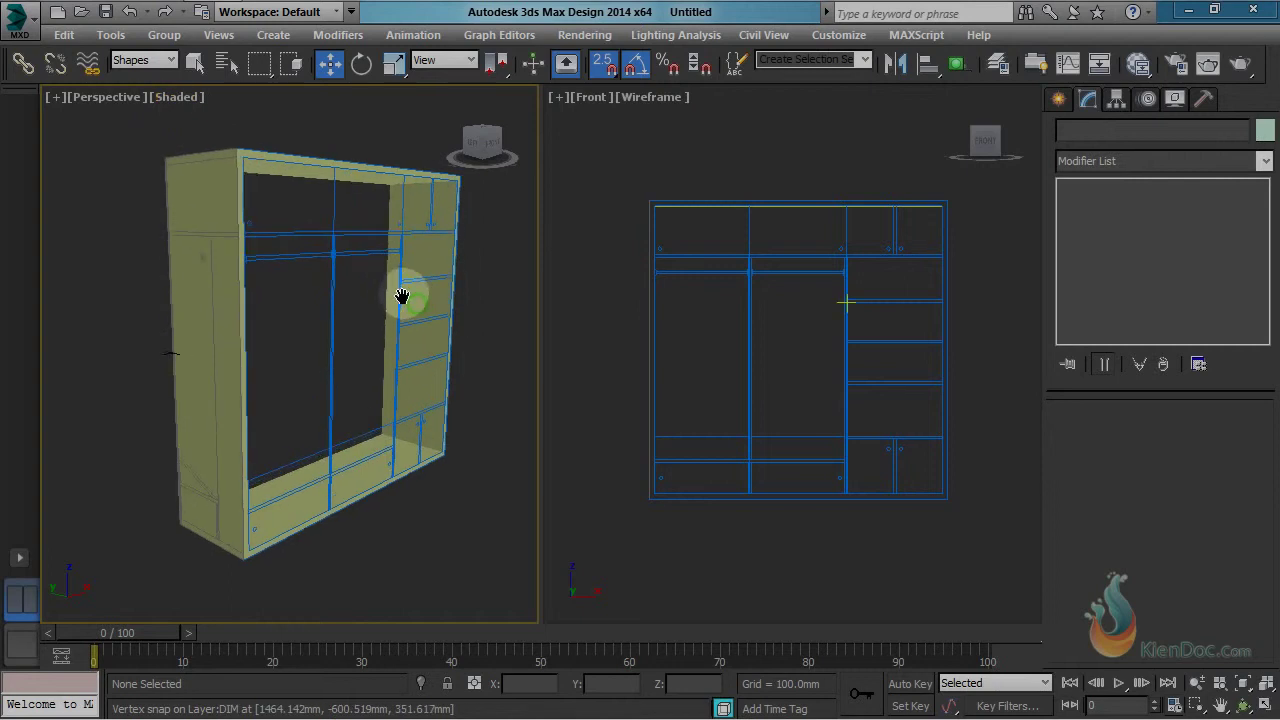
# Step: Trace the full-width upper shelf in the Front view with a vertex-snapped rectangle, 20 mm long and 2118 mm wide
pyautogui.moveTo(857, 403); pyautogui.dragTo(854, 390, button='middle')
pyautogui.moveTo(797, 311); pyautogui.dragTo(795, 324, button='middle')
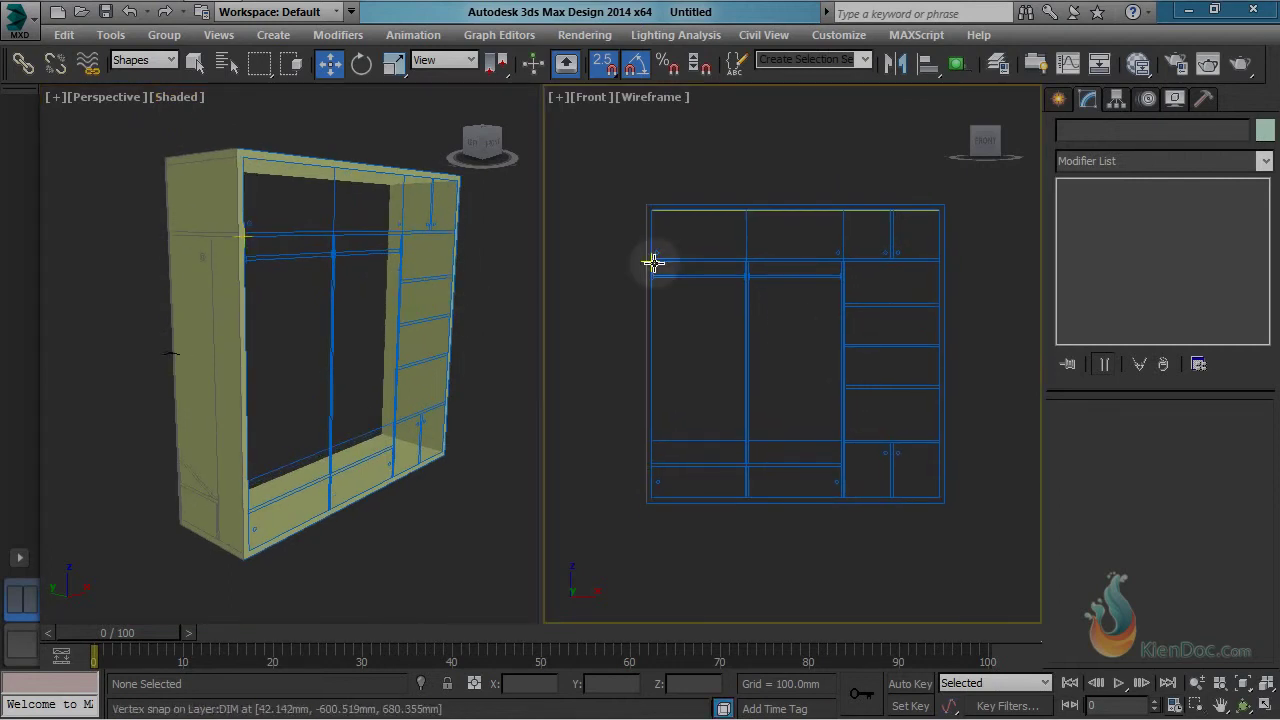
pyautogui.click(1059, 99)
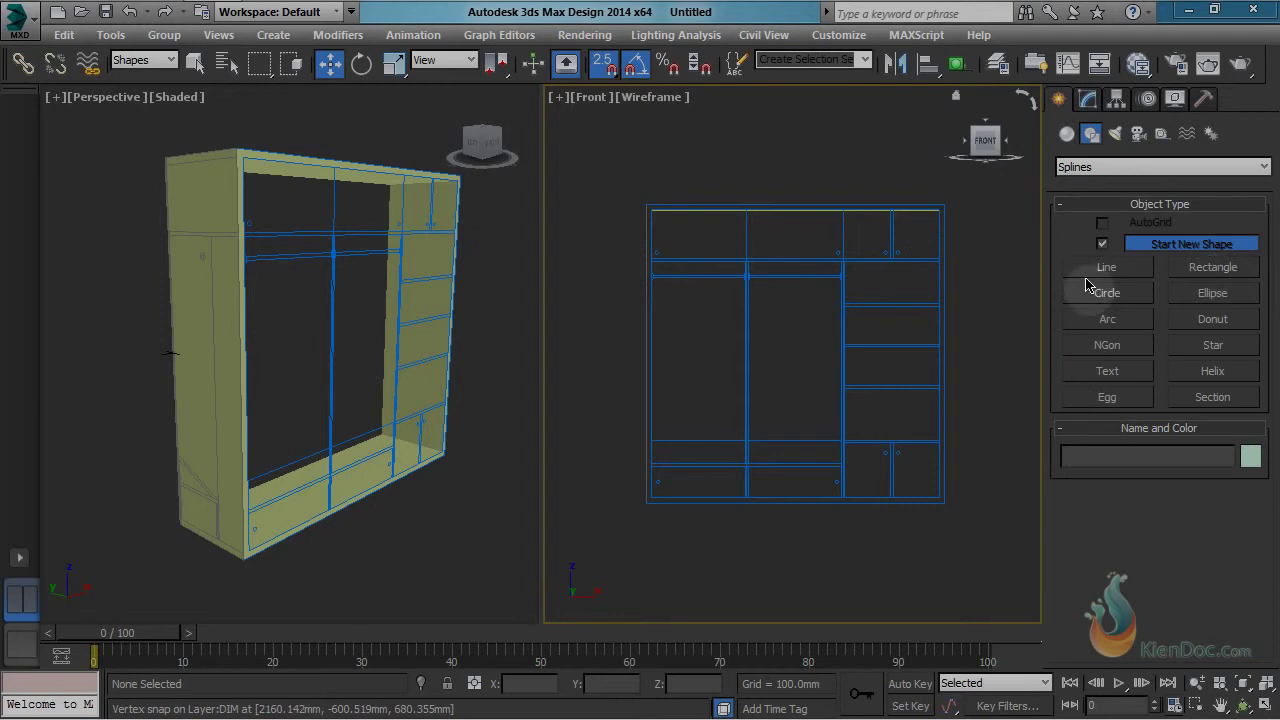
pyautogui.click(1213, 269)
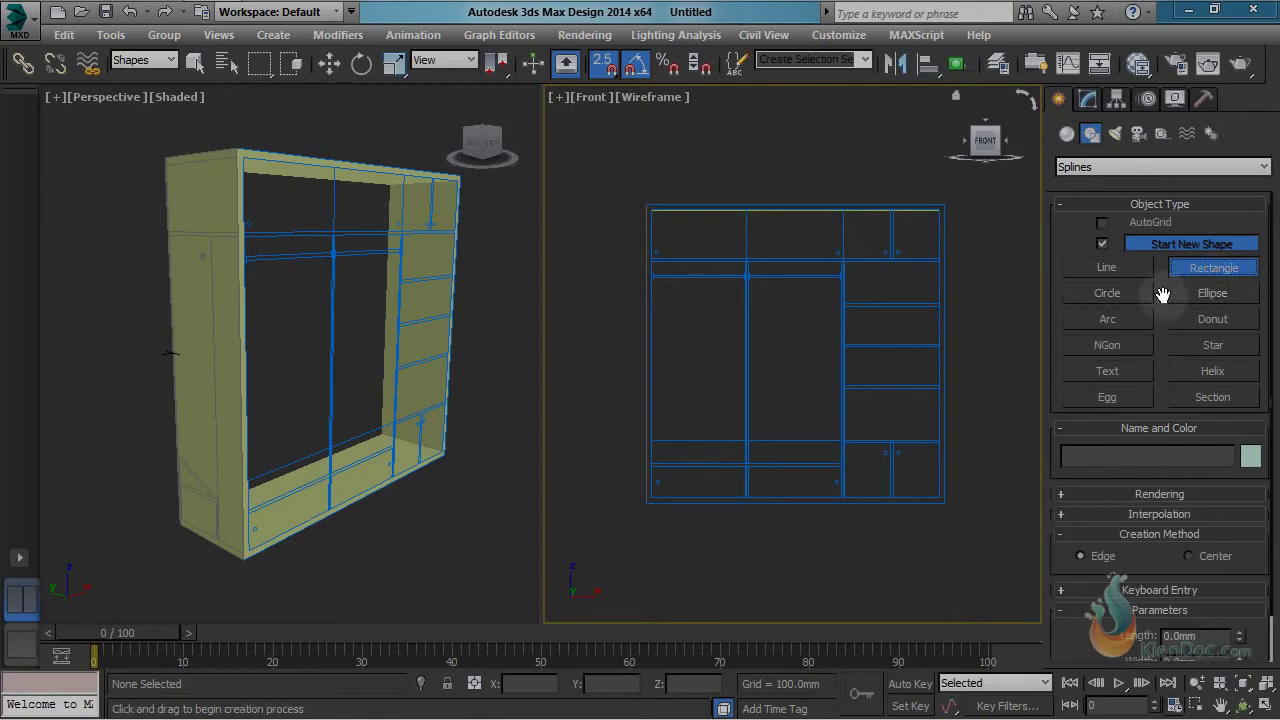
pyautogui.moveTo(682, 319); pyautogui.dragTo(669, 310, button='middle')
pyautogui.scroll(2, 636, 254)
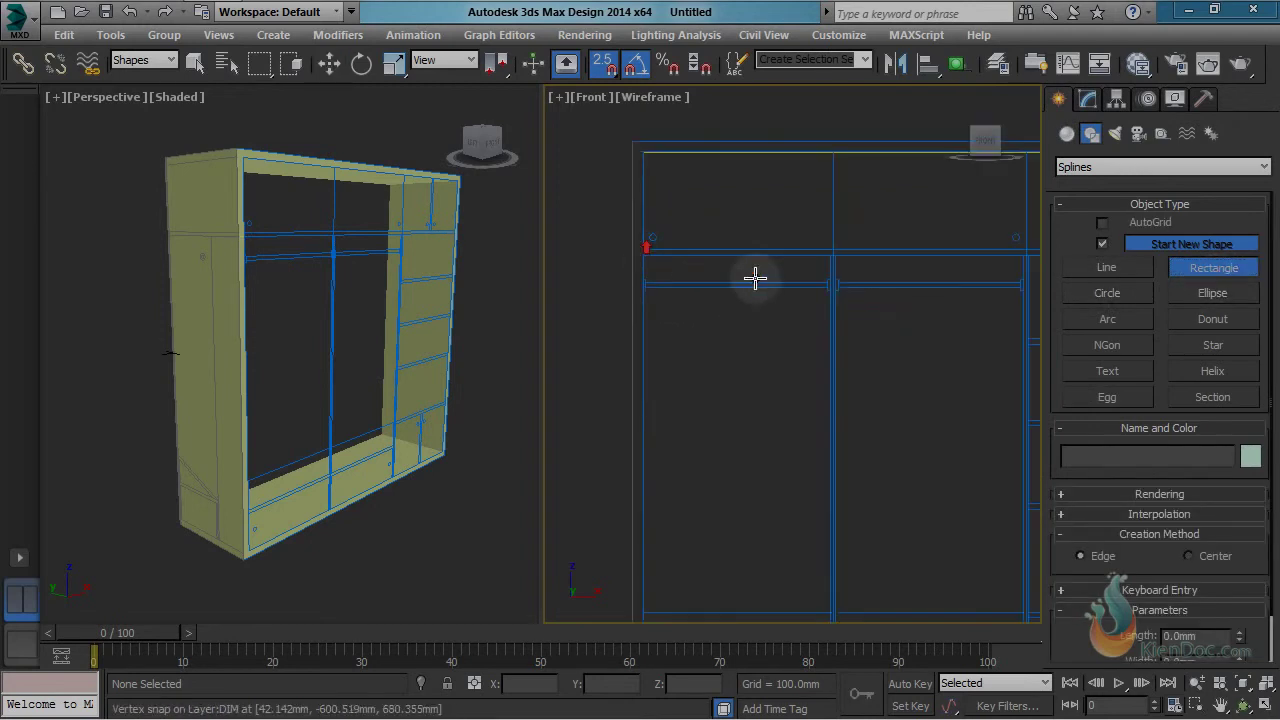
pyautogui.moveTo(754, 277); pyautogui.dragTo(717, 283, button='middle')
pyautogui.scroll(-2, 717, 283)
pyautogui.moveTo(795, 306); pyautogui.dragTo(789, 306, button='middle')
pyautogui.scroll(4, 655, 270)
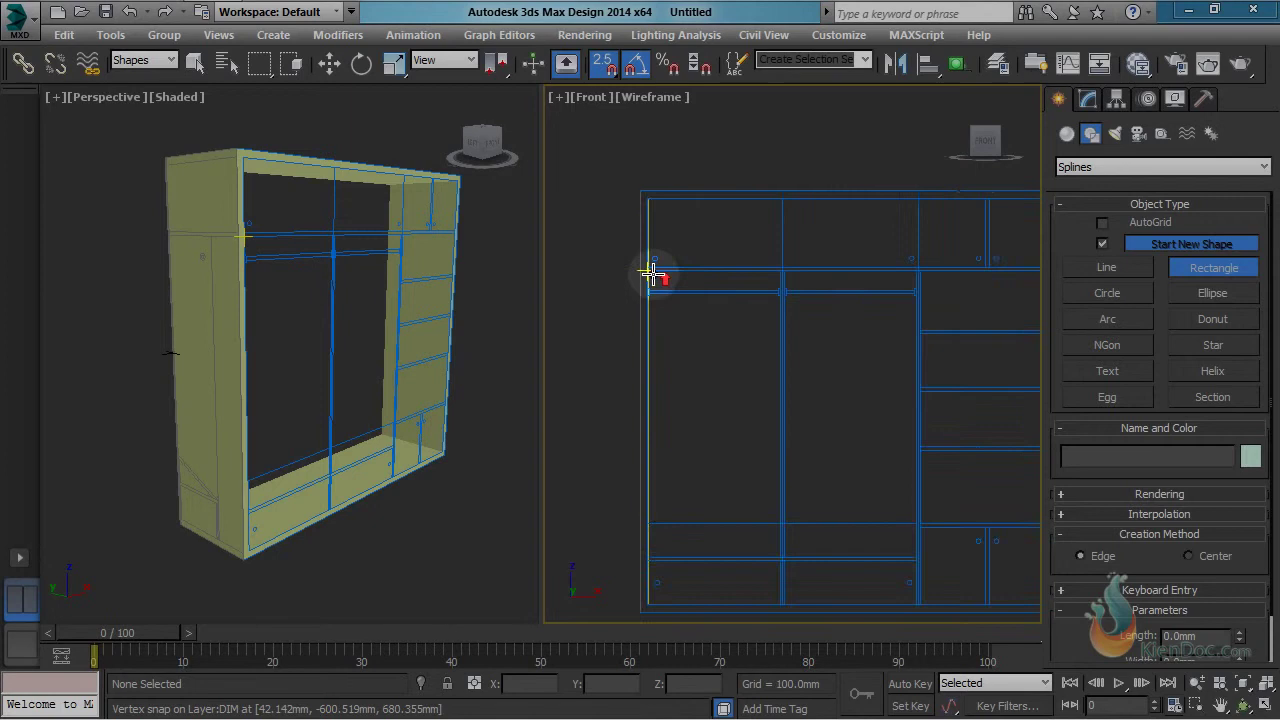
pyautogui.moveTo(649, 263); pyautogui.dragTo(995, 370)
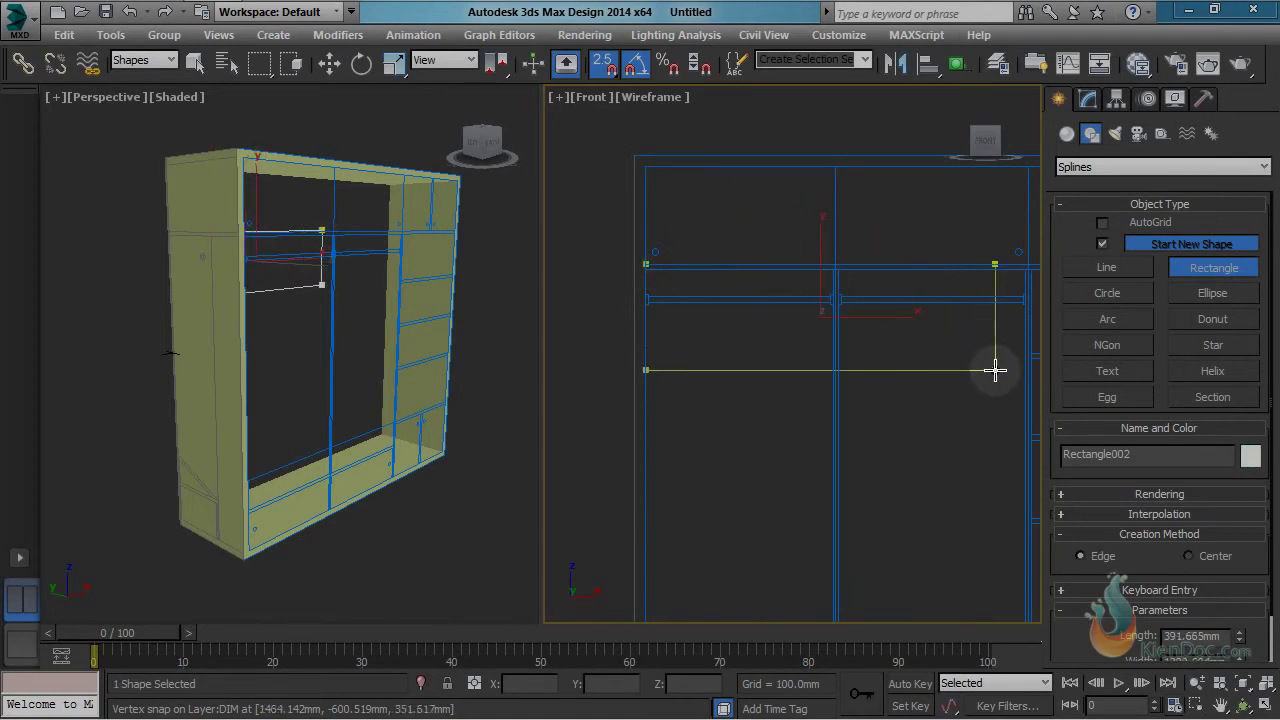
pyautogui.moveTo(996, 370); pyautogui.dragTo(662, 370, button='middle')
pyautogui.moveTo(662, 370); pyautogui.dragTo(894, 279)
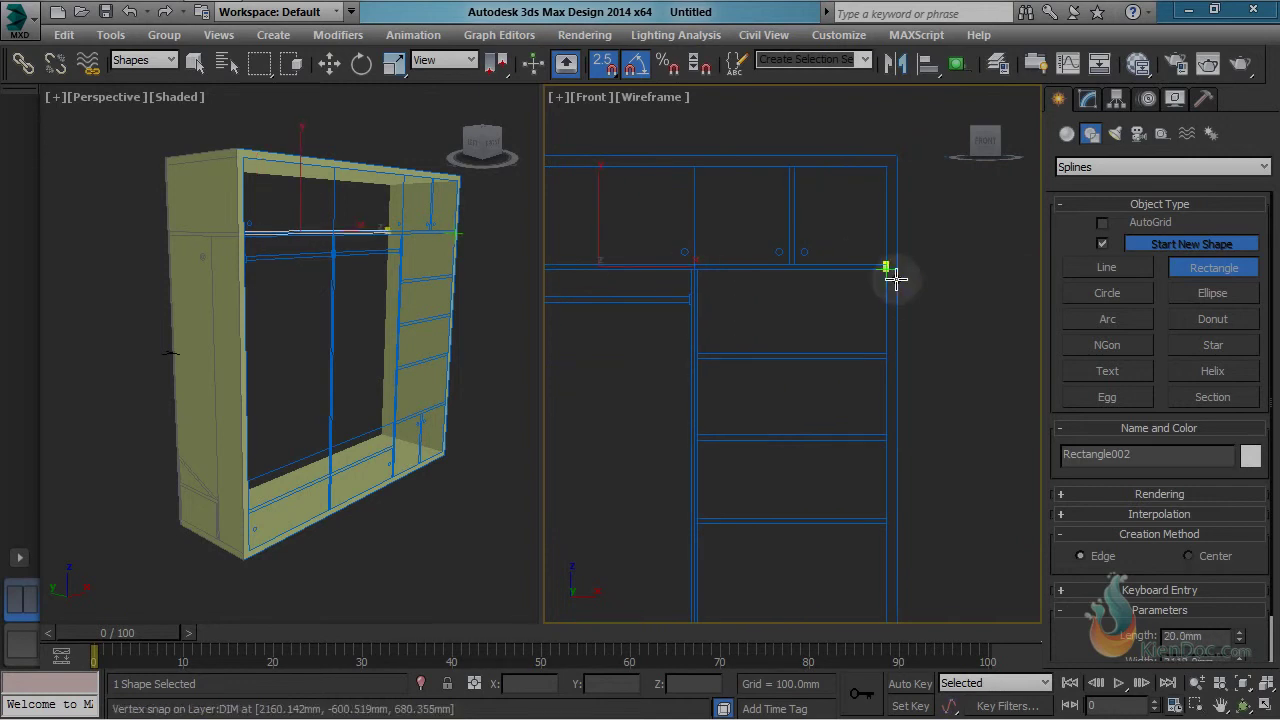
# Step: Apply an Extrude modifier of 600 mm to the upper shelf rectangle
pyautogui.scroll(-5, 874, 357)
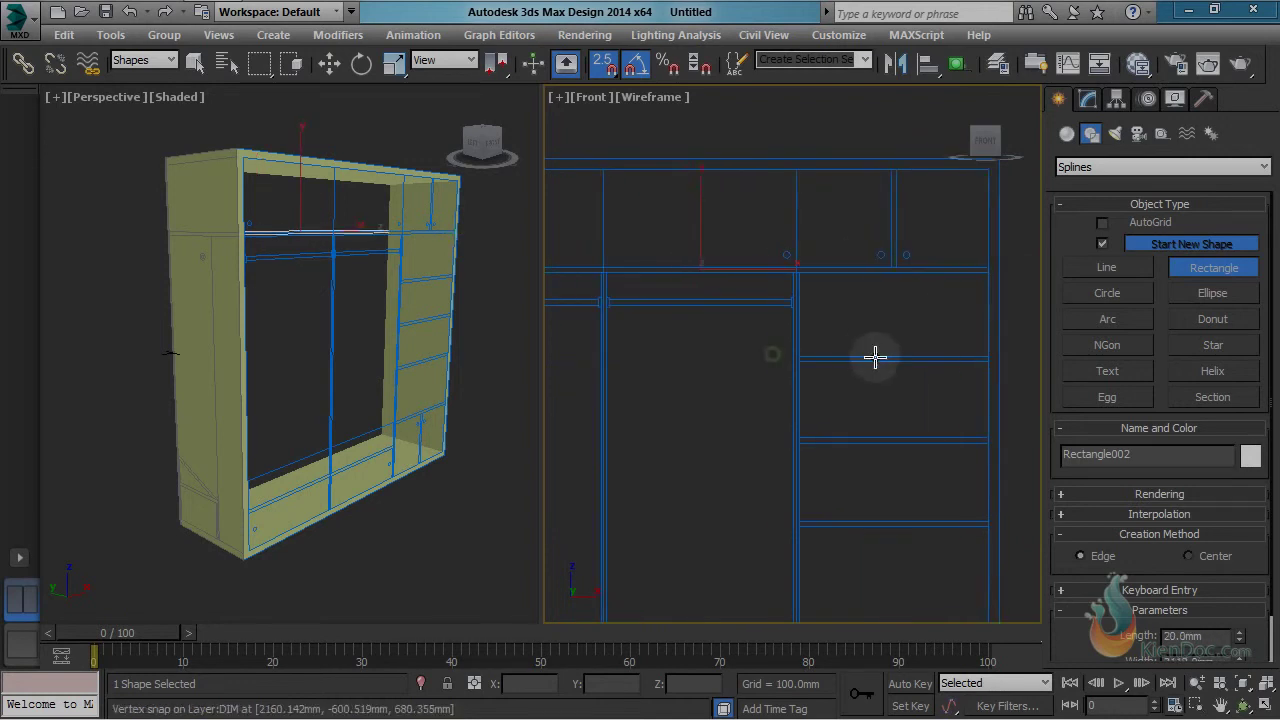
pyautogui.scroll(3, 818, 380)
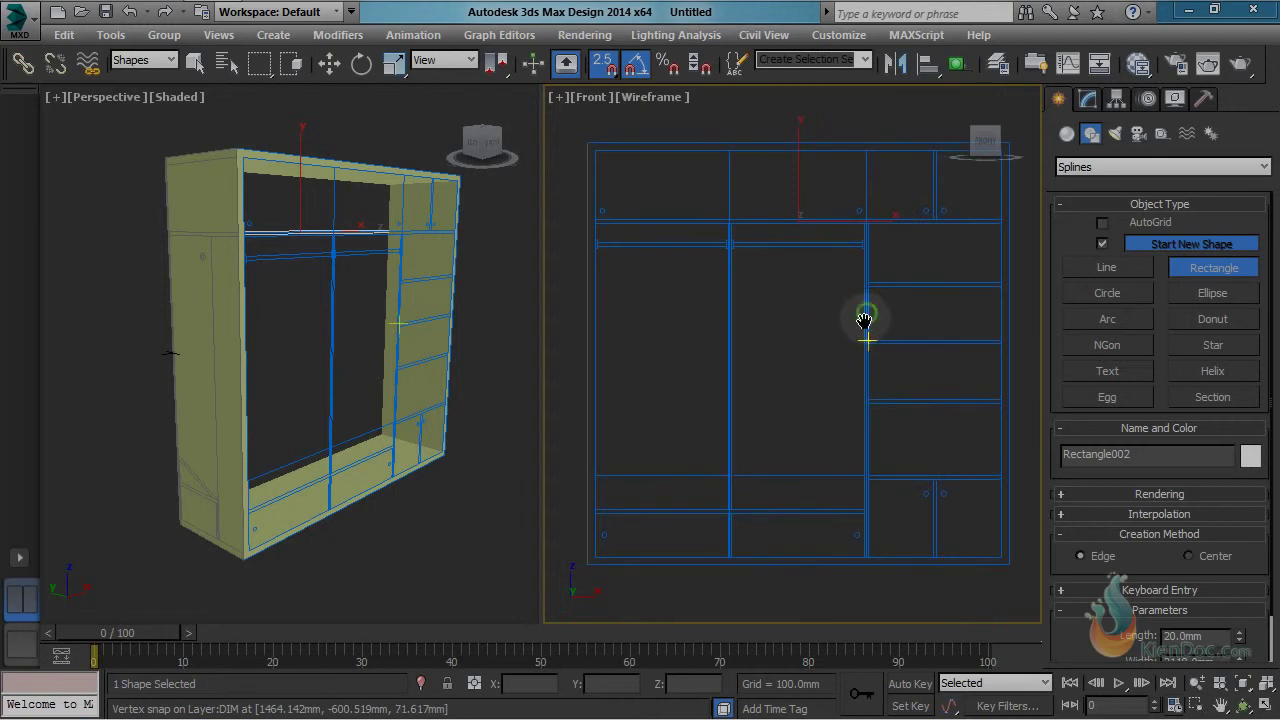
pyautogui.moveTo(863, 320); pyautogui.dragTo(862, 326, button='middle')
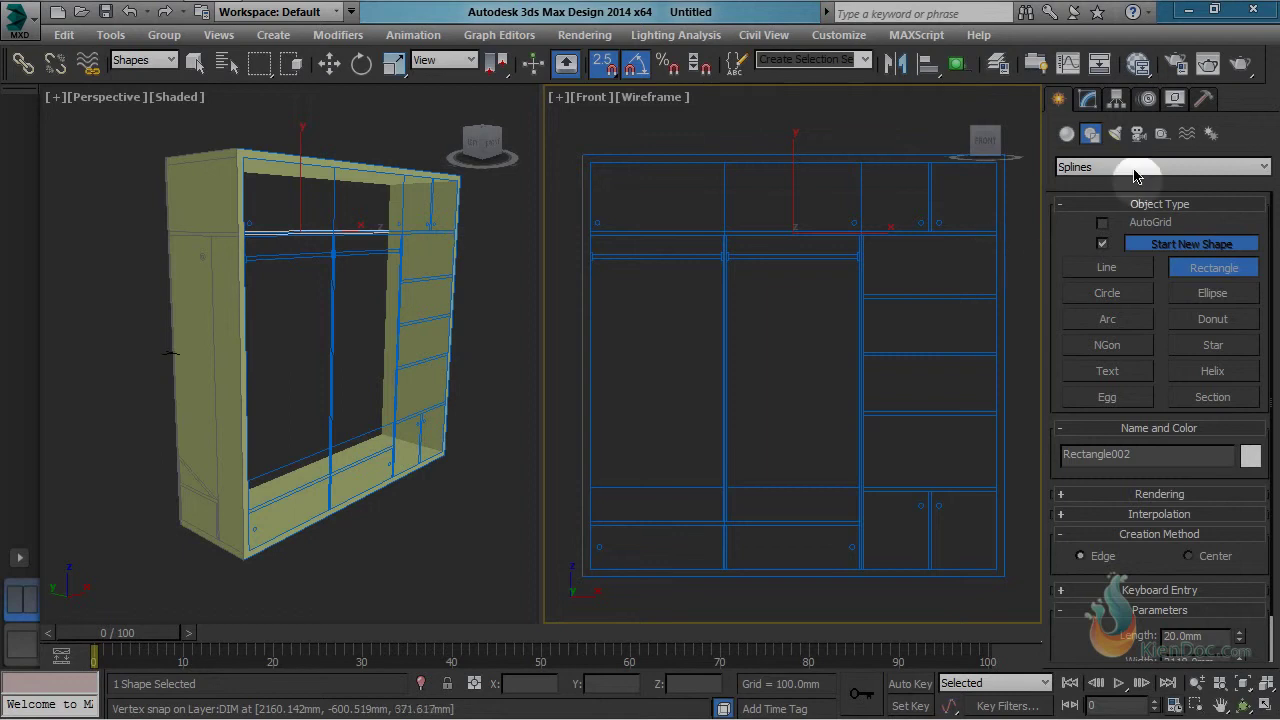
pyautogui.click(1089, 100)
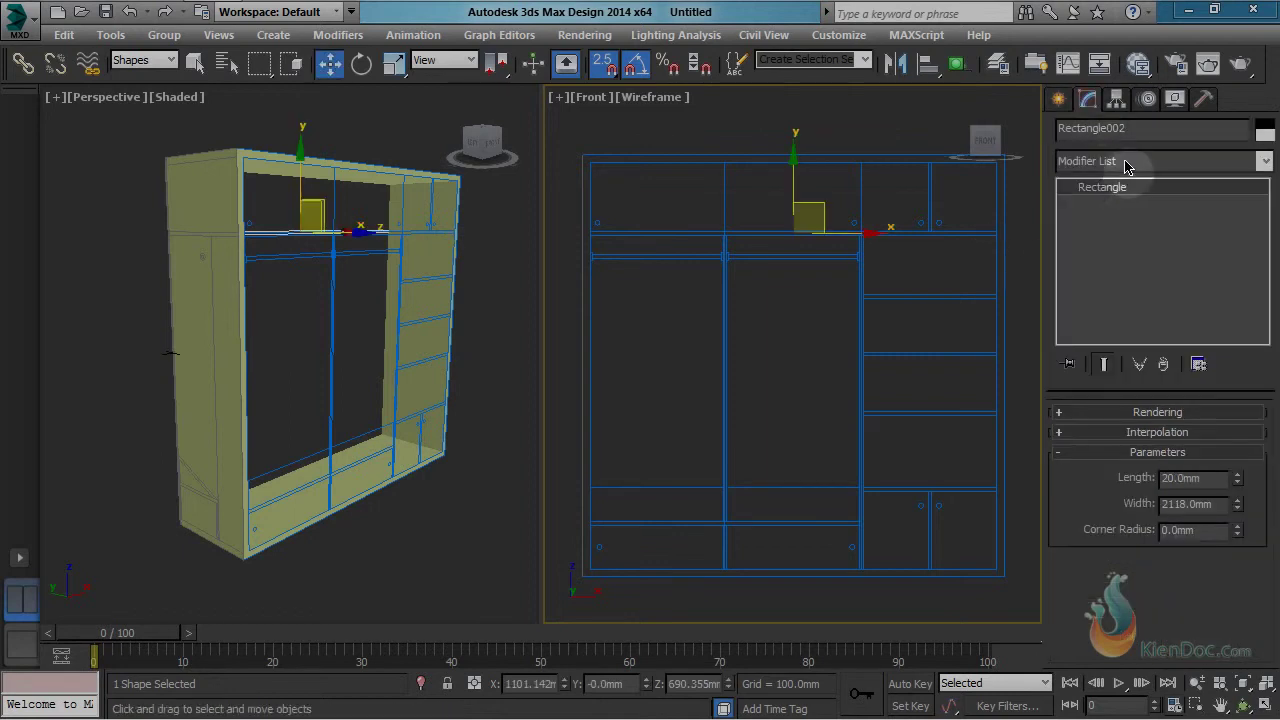
pyautogui.click(1127, 162)
pyautogui.press('e')
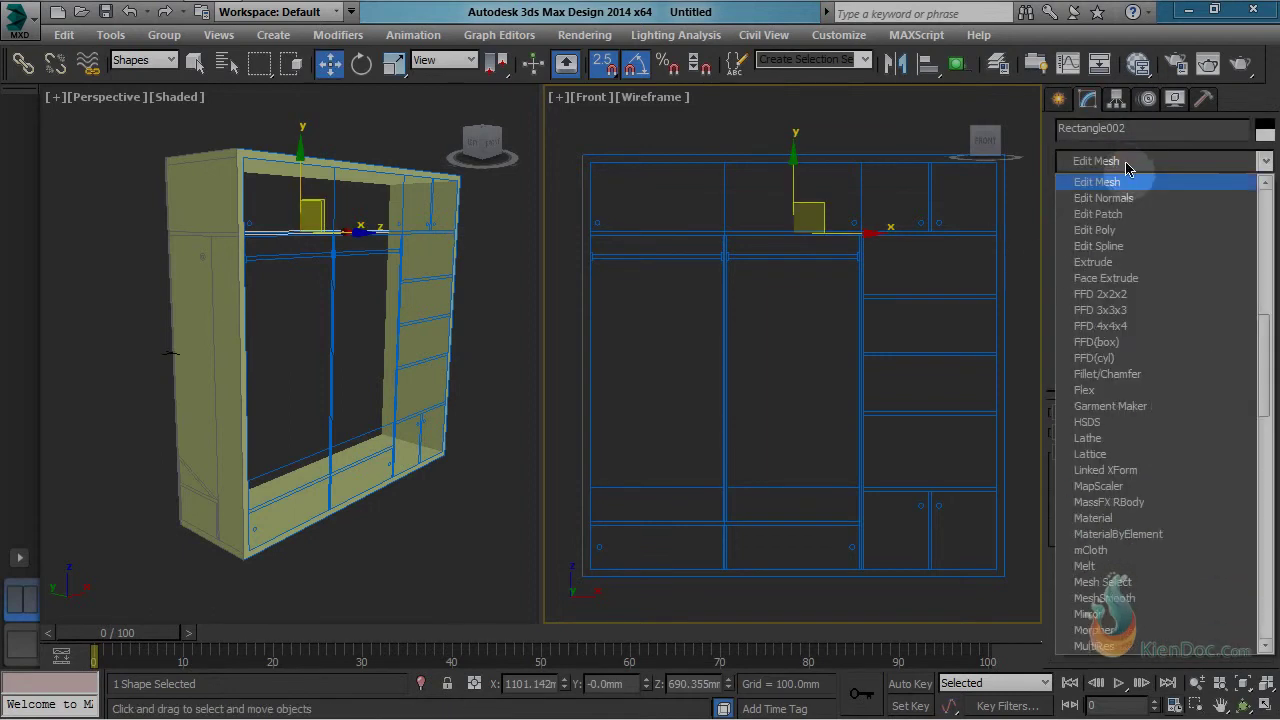
pyautogui.click(1127, 260)
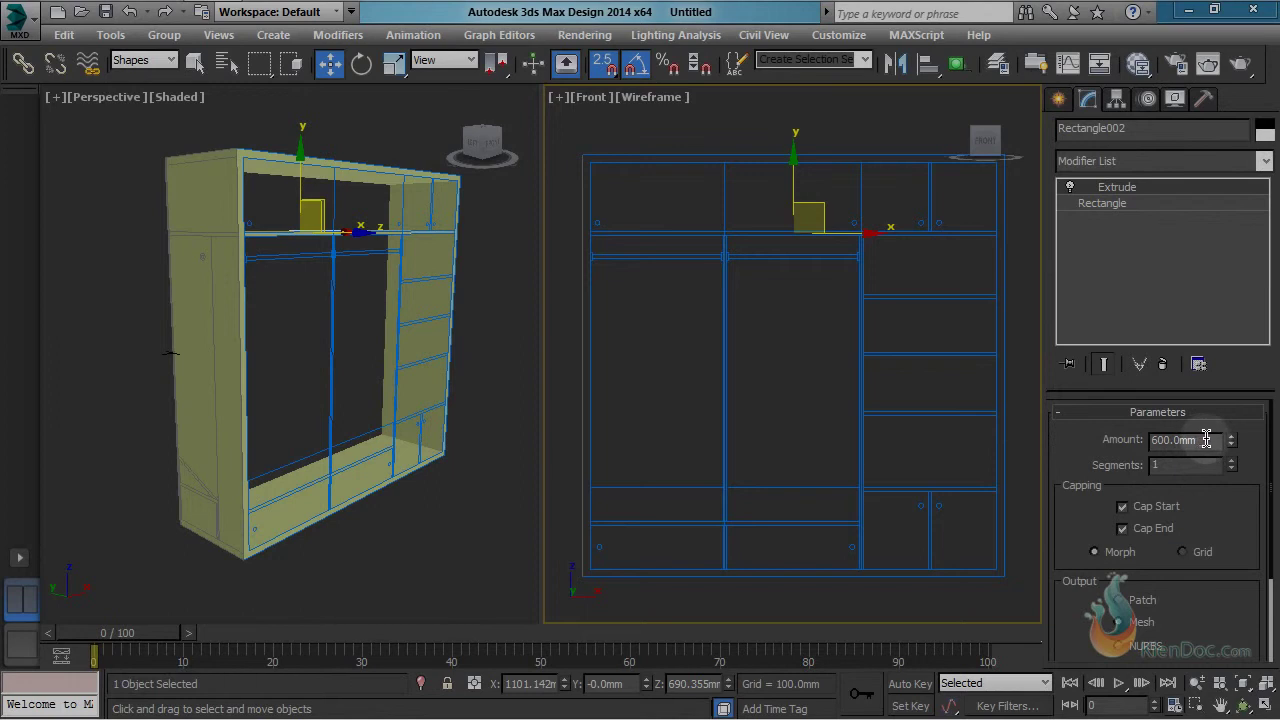
pyautogui.moveTo(409, 309)
pyautogui.keyDown('alt'); pyautogui.mouseDown(button='middle')
pyautogui.moveTo(420, 320)
pyautogui.moveTo(393, 334)
pyautogui.moveTo(383, 360)
pyautogui.moveTo(503, 306)
pyautogui.moveTo(543, 306)
pyautogui.moveTo(394, 322)
pyautogui.mouseUp(button='middle'); pyautogui.keyUp('alt')
pyautogui.moveTo(795, 308); pyautogui.dragTo(796, 295, button='middle')
# Step: With vertex snap on and the selection locked, copy the upper shelf down to the first small shelf line of the narrow compartment
pyautogui.press('e')
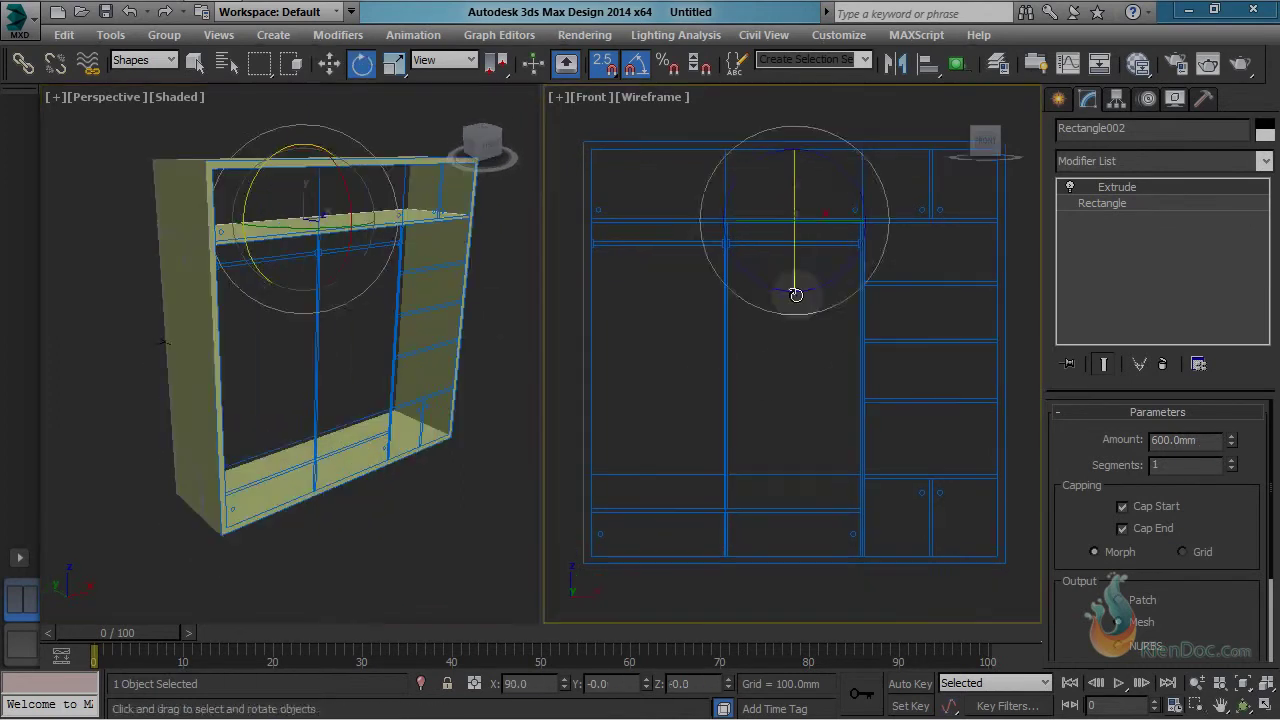
pyautogui.press('w')
pyautogui.scroll(4, 849, 294)
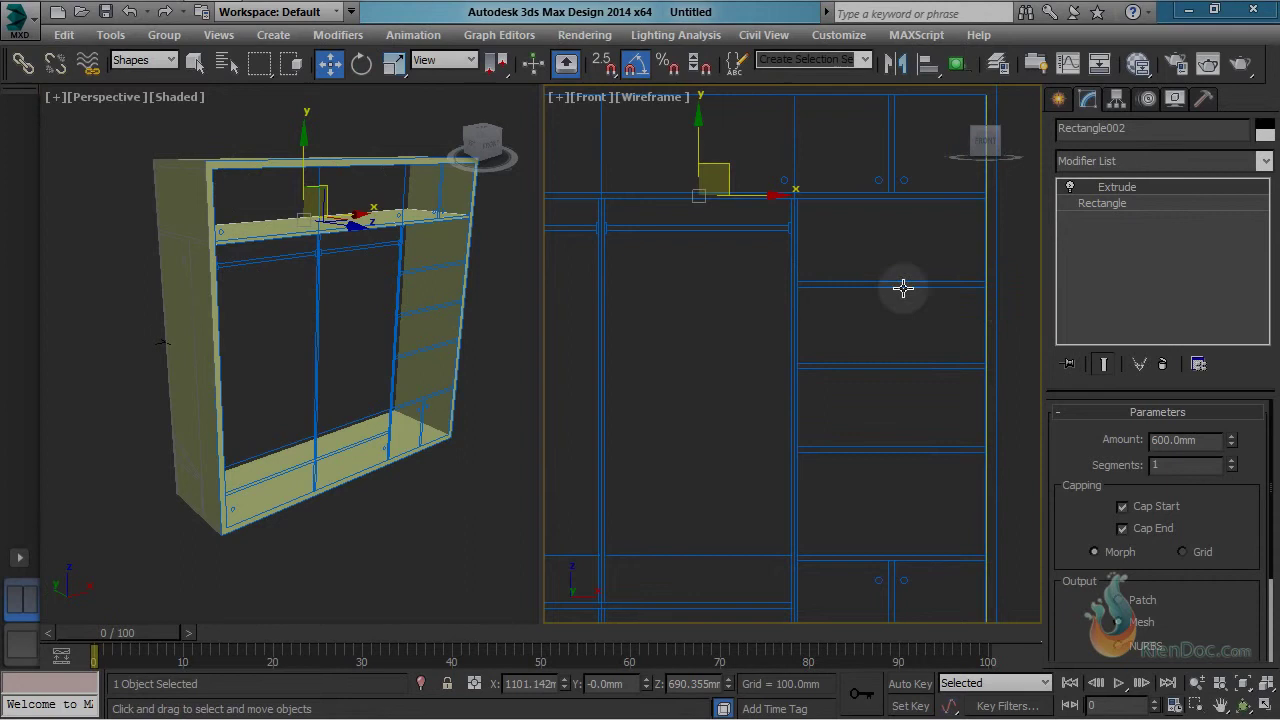
pyautogui.scroll(-4, 930, 286)
pyautogui.click(604, 64)
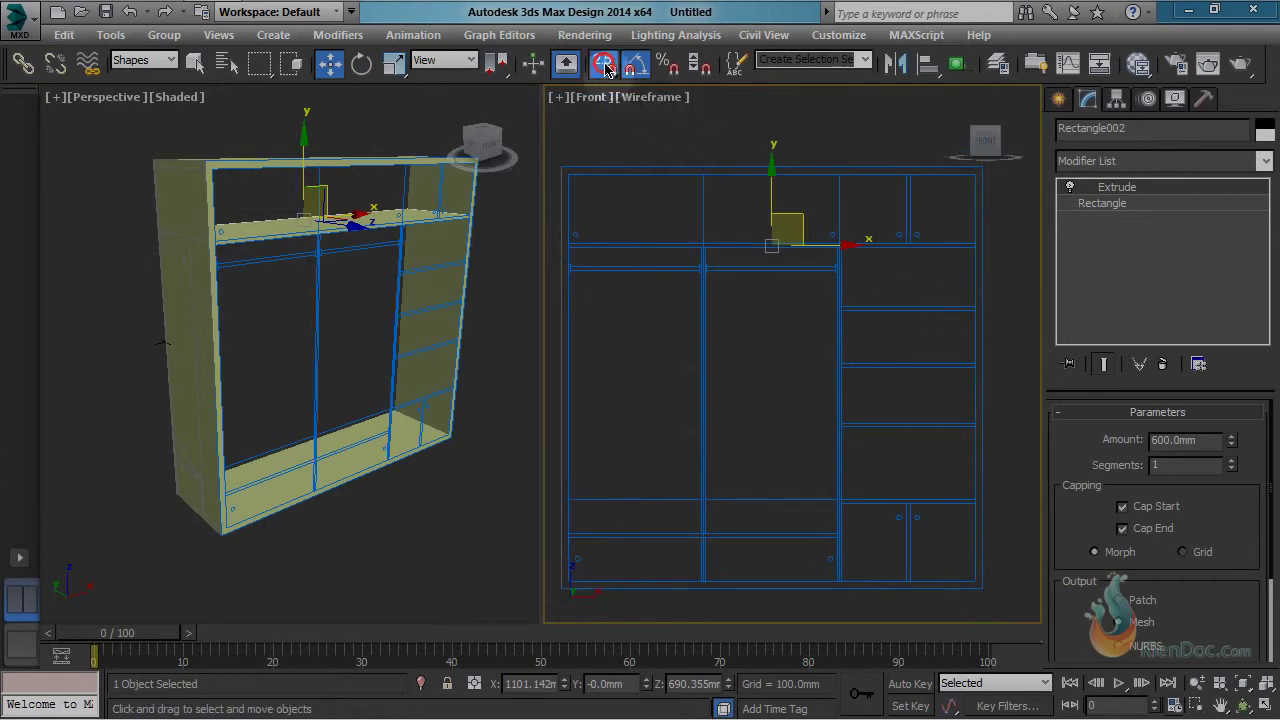
pyautogui.scroll(3, 930, 245)
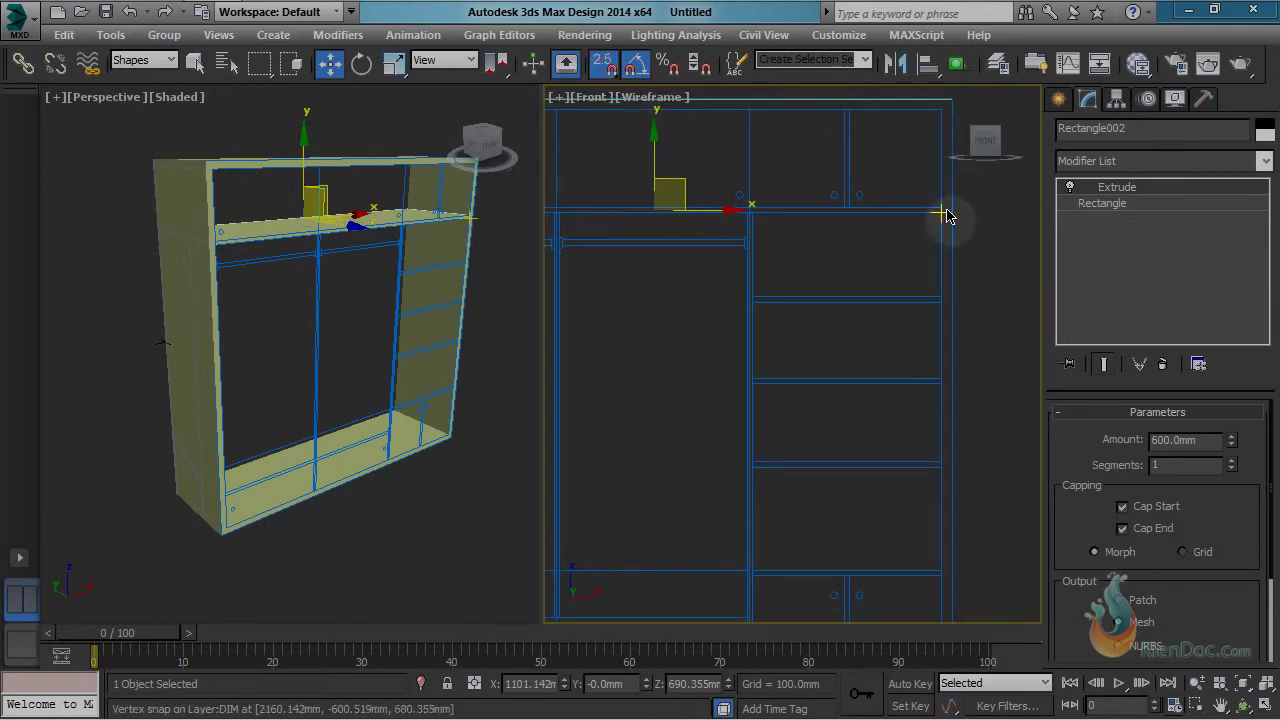
pyautogui.click(448, 685)
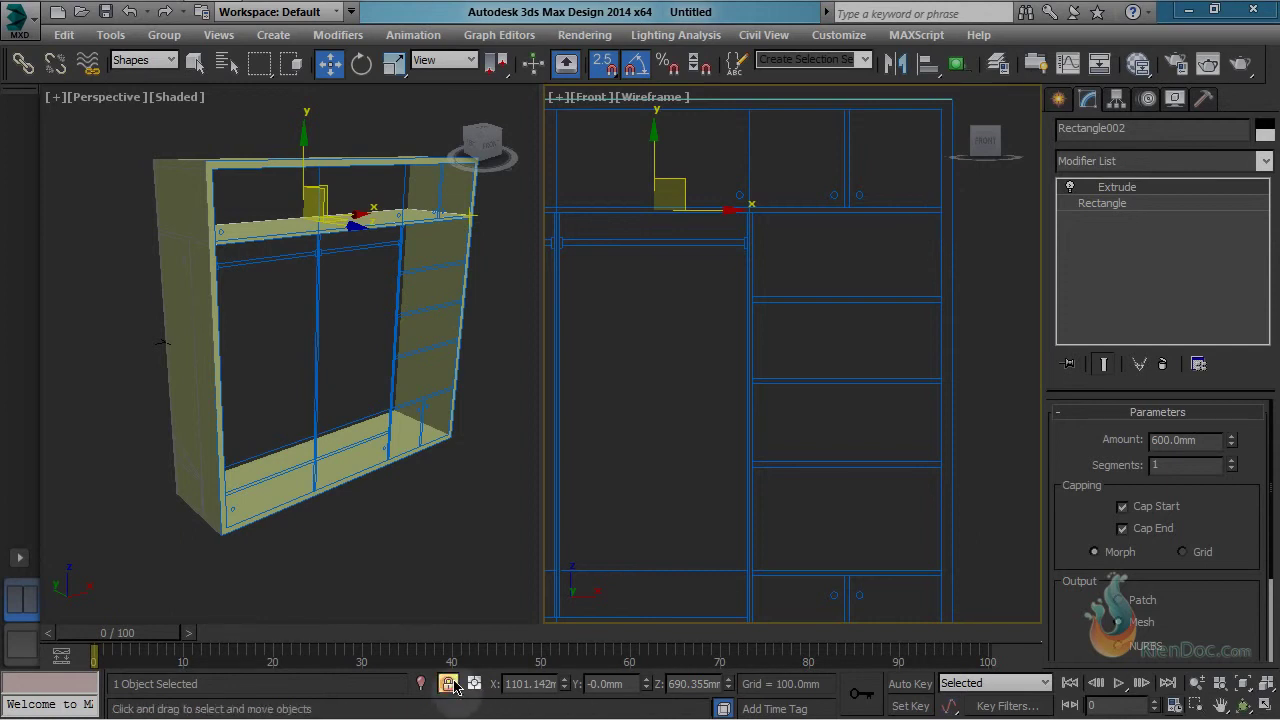
pyautogui.moveTo(954, 206)
pyautogui.keyDown('shift'); pyautogui.mouseDown()
pyautogui.moveTo(957, 303)
pyautogui.moveTo(943, 293)
pyautogui.mouseUp(); pyautogui.keyUp('shift')
pyautogui.click(646, 474)
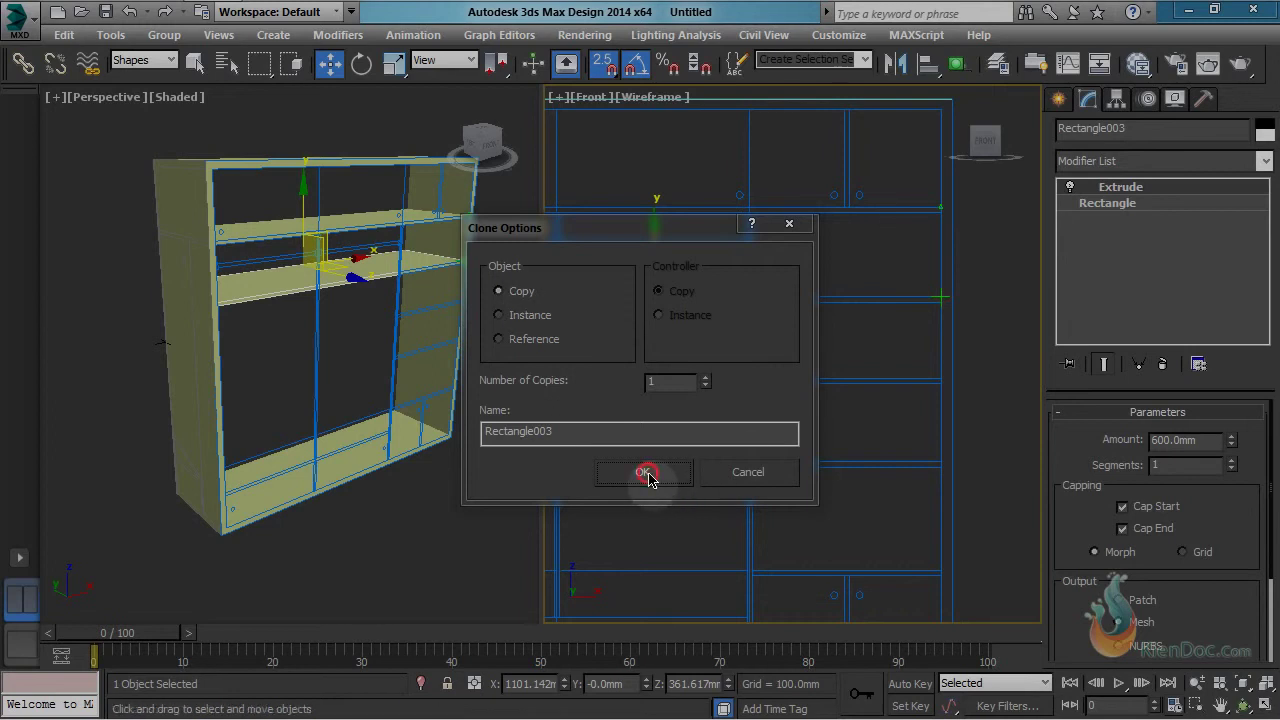
# Step: Convert the copied shelf to an Editable Poly
pyautogui.scroll(-4, 809, 374)
pyautogui.rightClick(812, 328)
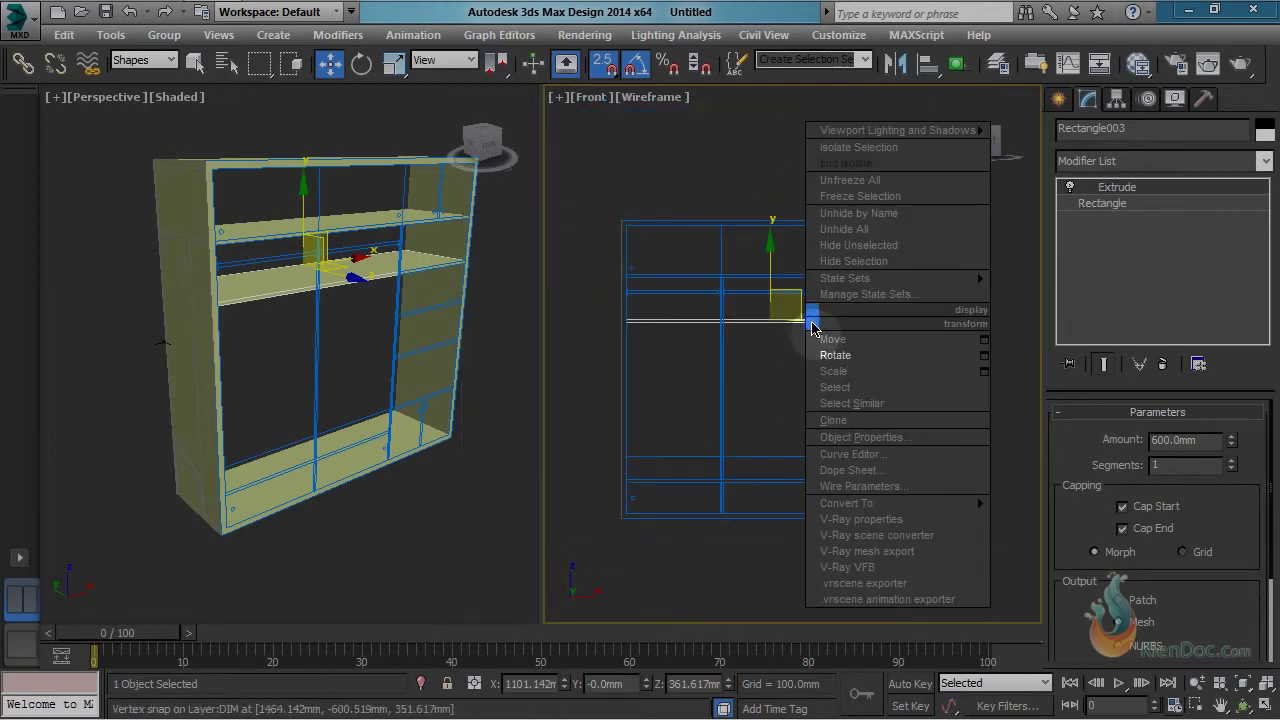
pyautogui.moveTo(975, 503)
pyautogui.click(1020, 518)
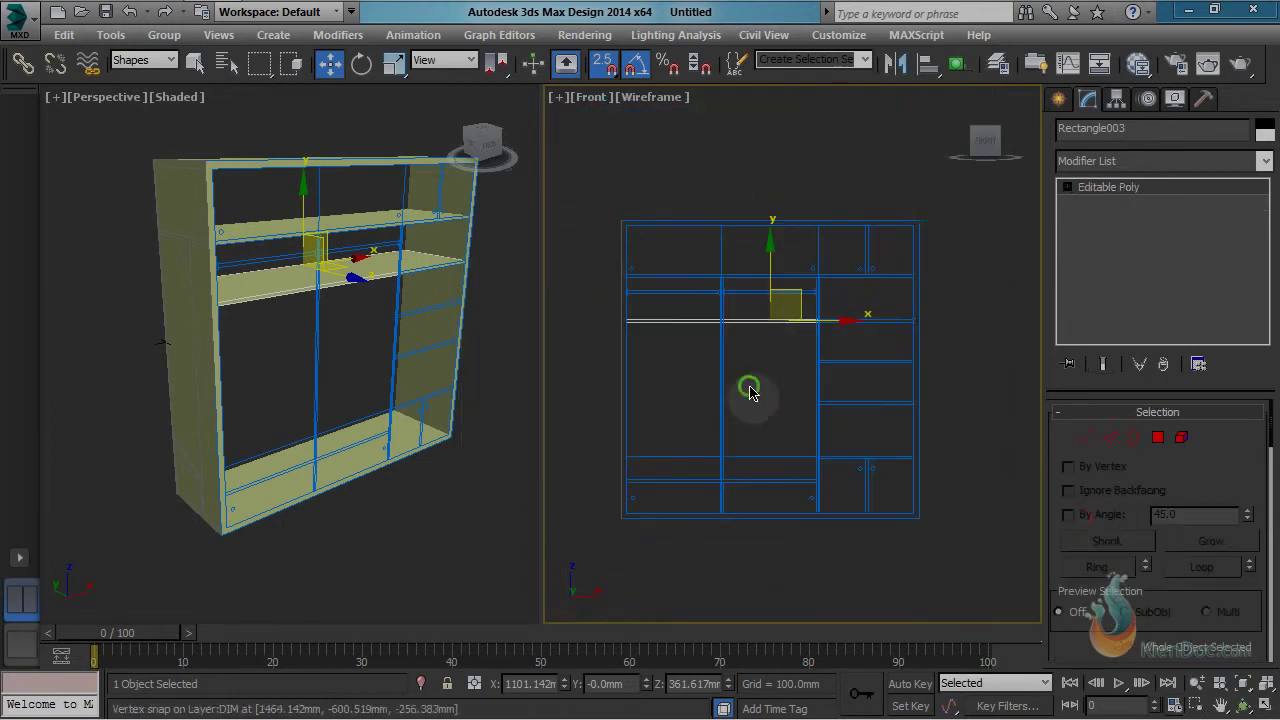
# Step: Move the copied shelf's four left-end vertices along X to the divider so the shelf spans only the narrow compartment
pyautogui.press('1')
pyautogui.moveTo(586, 229); pyautogui.dragTo(677, 400)
pyautogui.scroll(2, 677, 390)
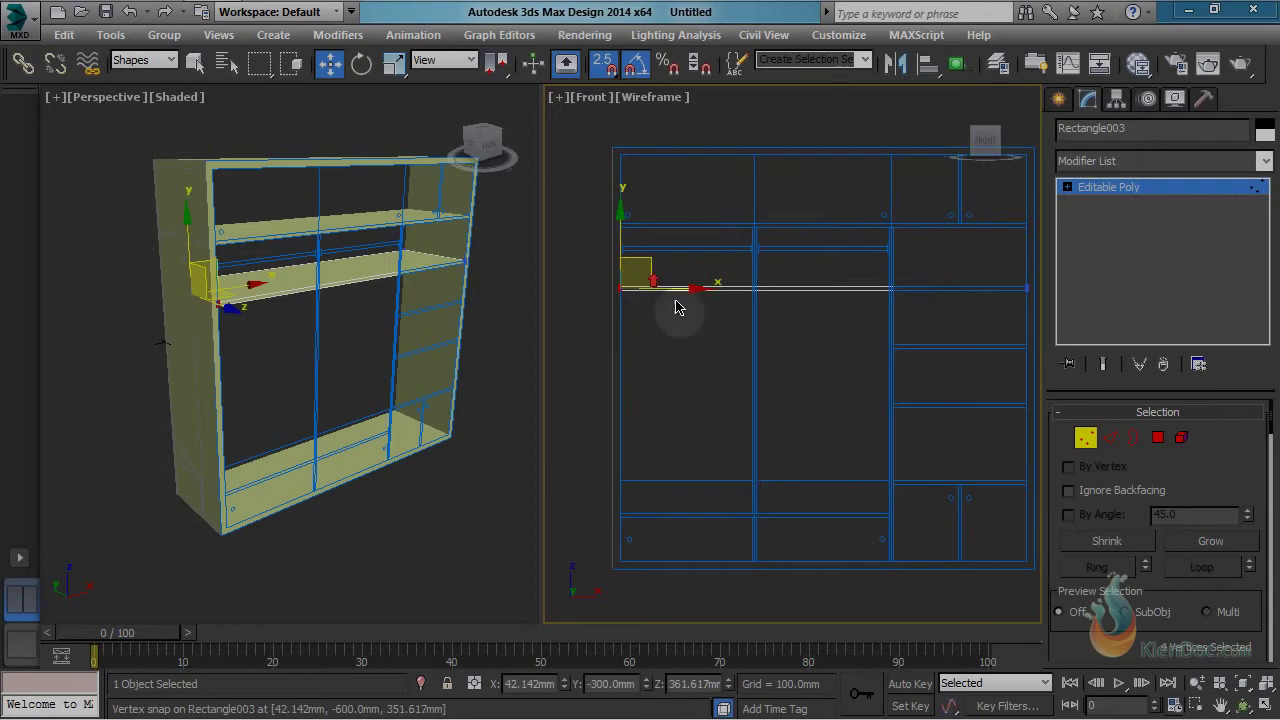
pyautogui.moveTo(697, 289); pyautogui.dragTo(895, 291)
pyautogui.scroll(5, 897, 290)
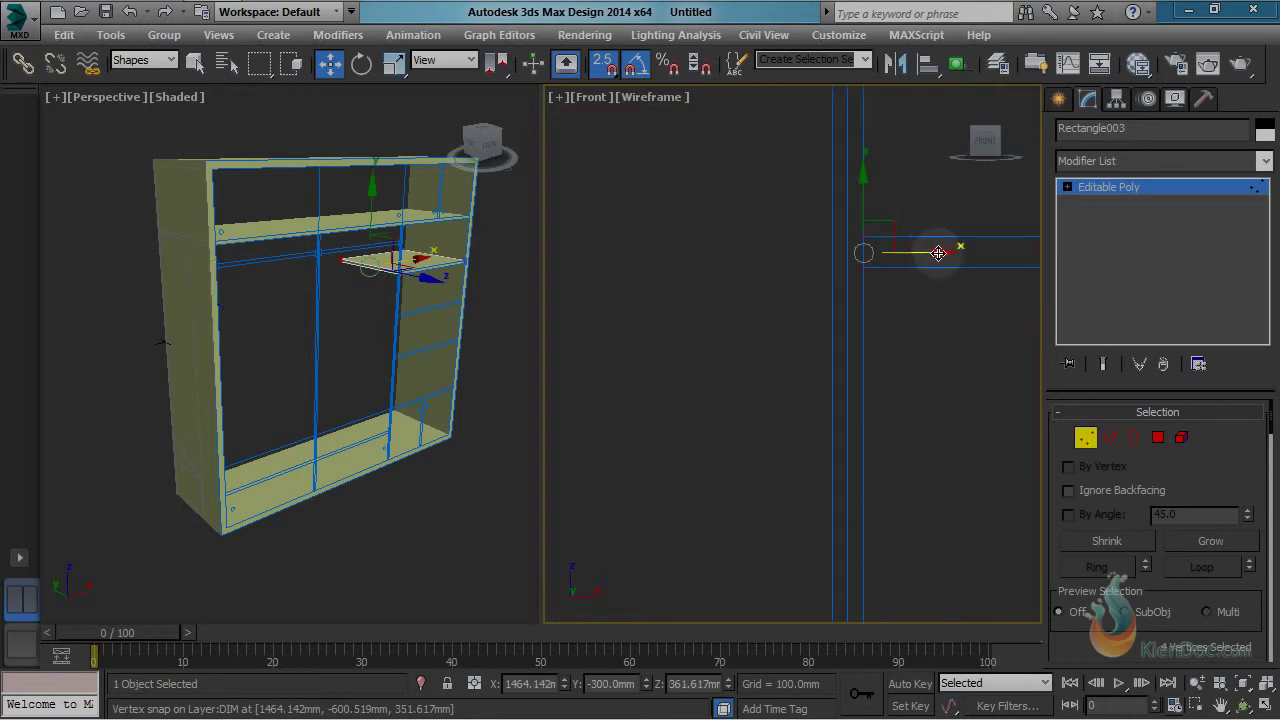
pyautogui.moveTo(938, 252); pyautogui.dragTo(857, 249)
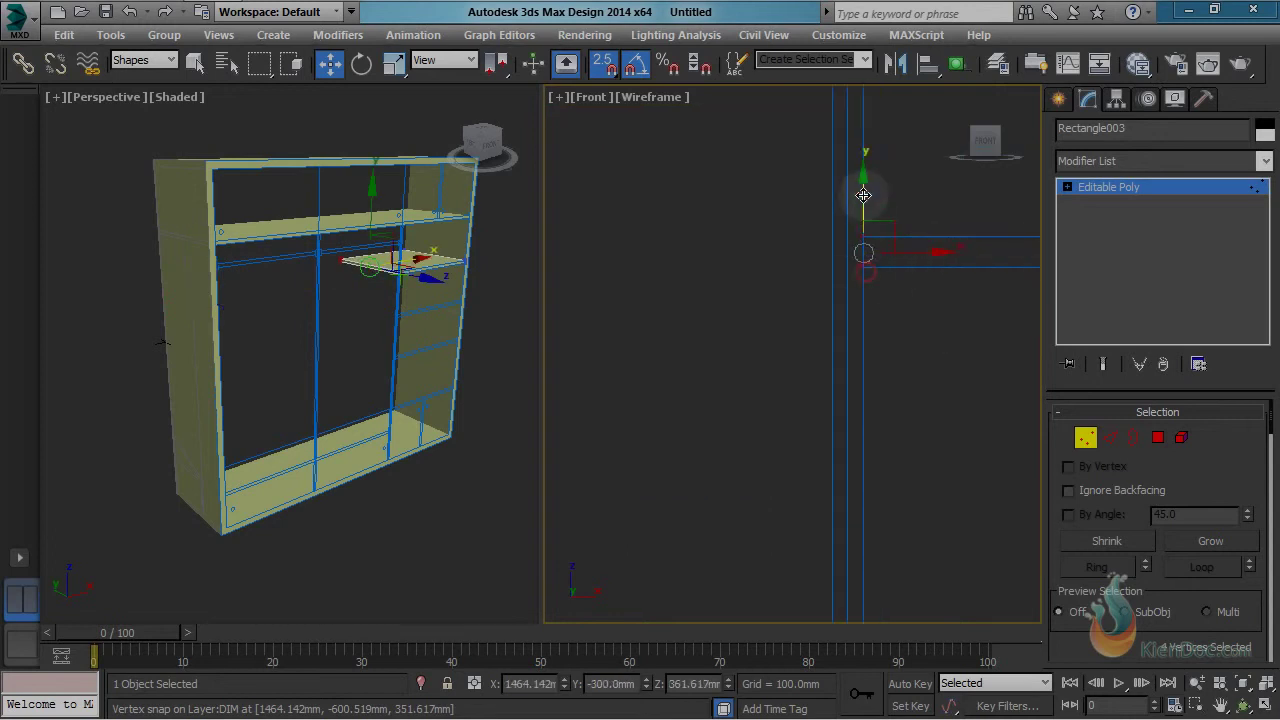
pyautogui.scroll(-5, 857, 251)
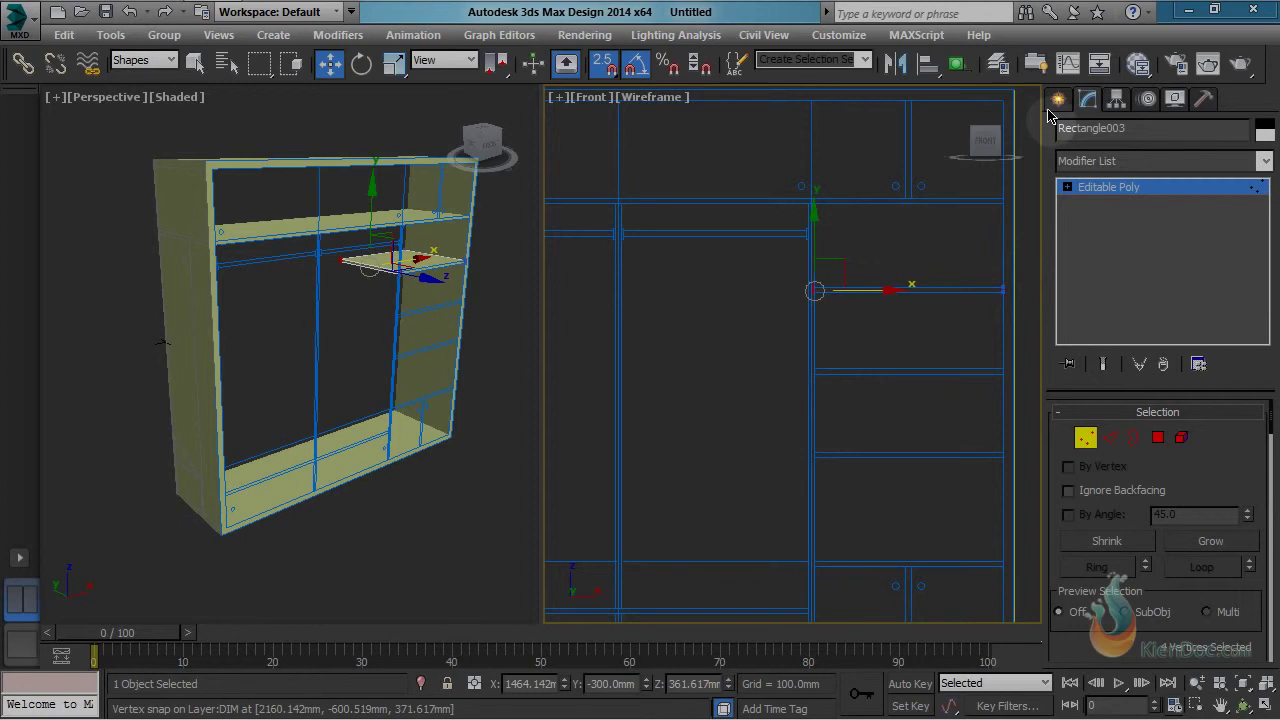
# Step: Center the shortened shelf's pivot to the object using Affect Pivot Only
pyautogui.click(1116, 98)
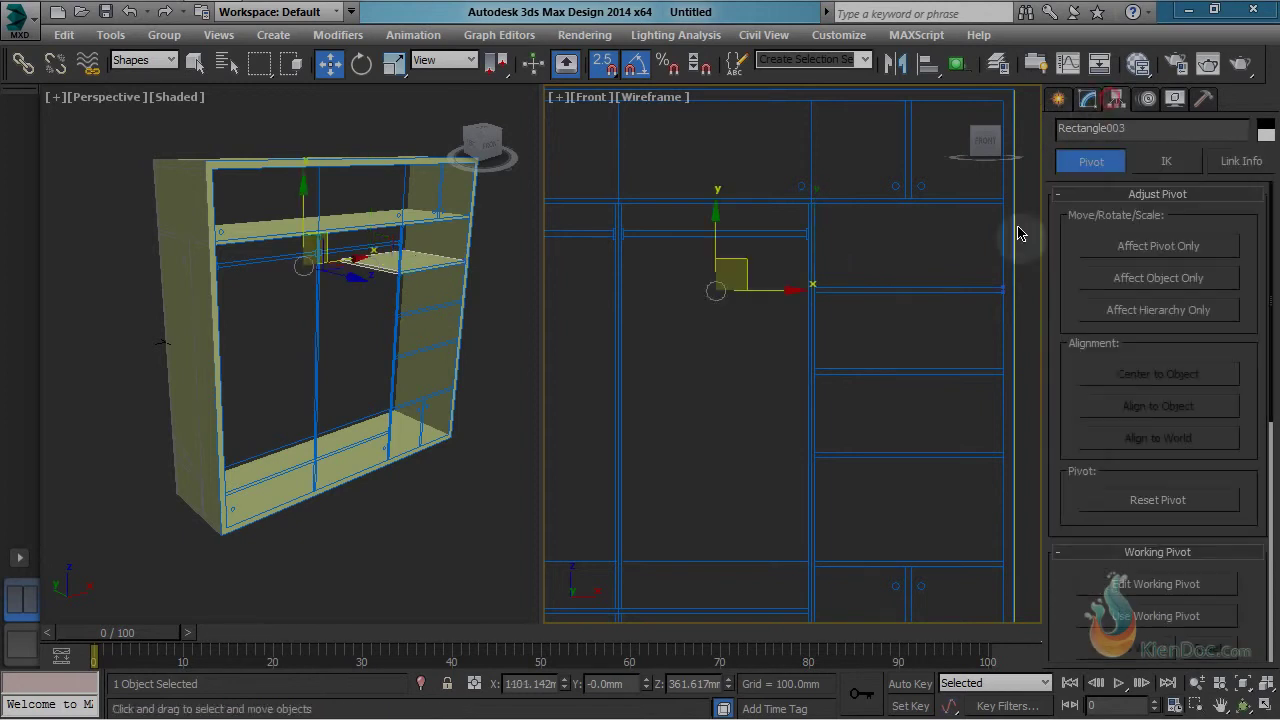
pyautogui.click(1152, 246)
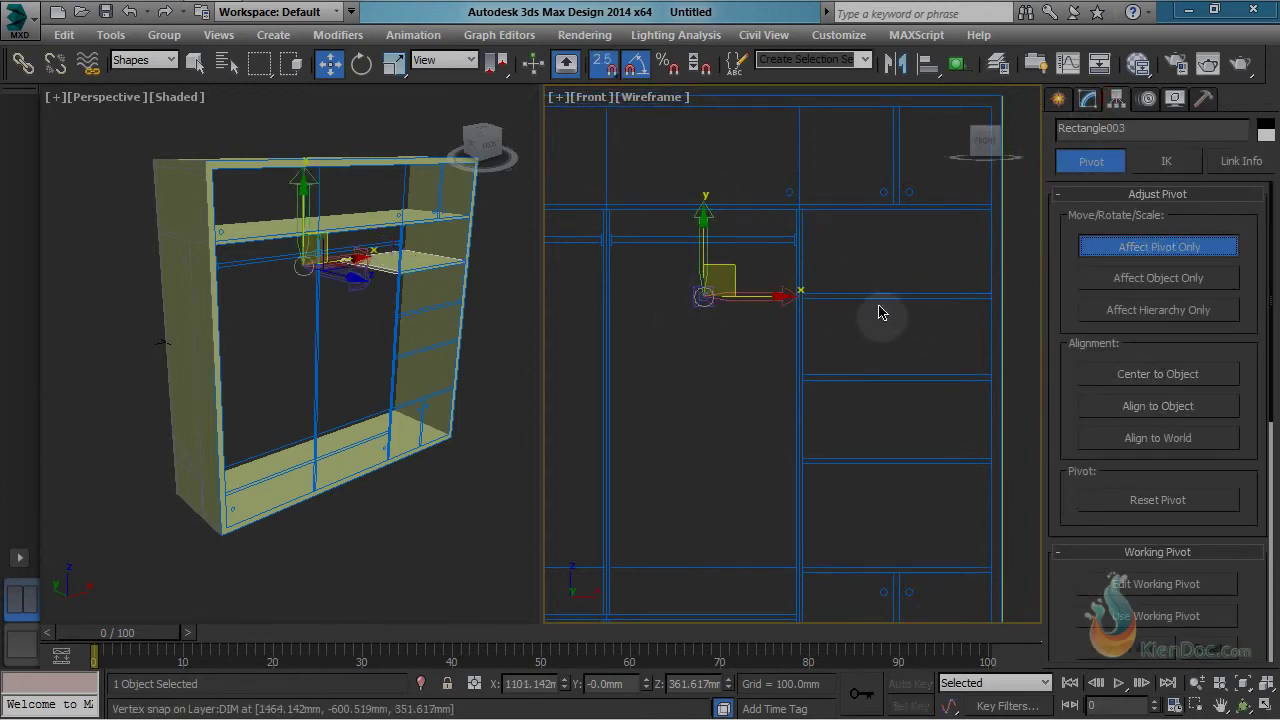
pyautogui.click(1166, 380)
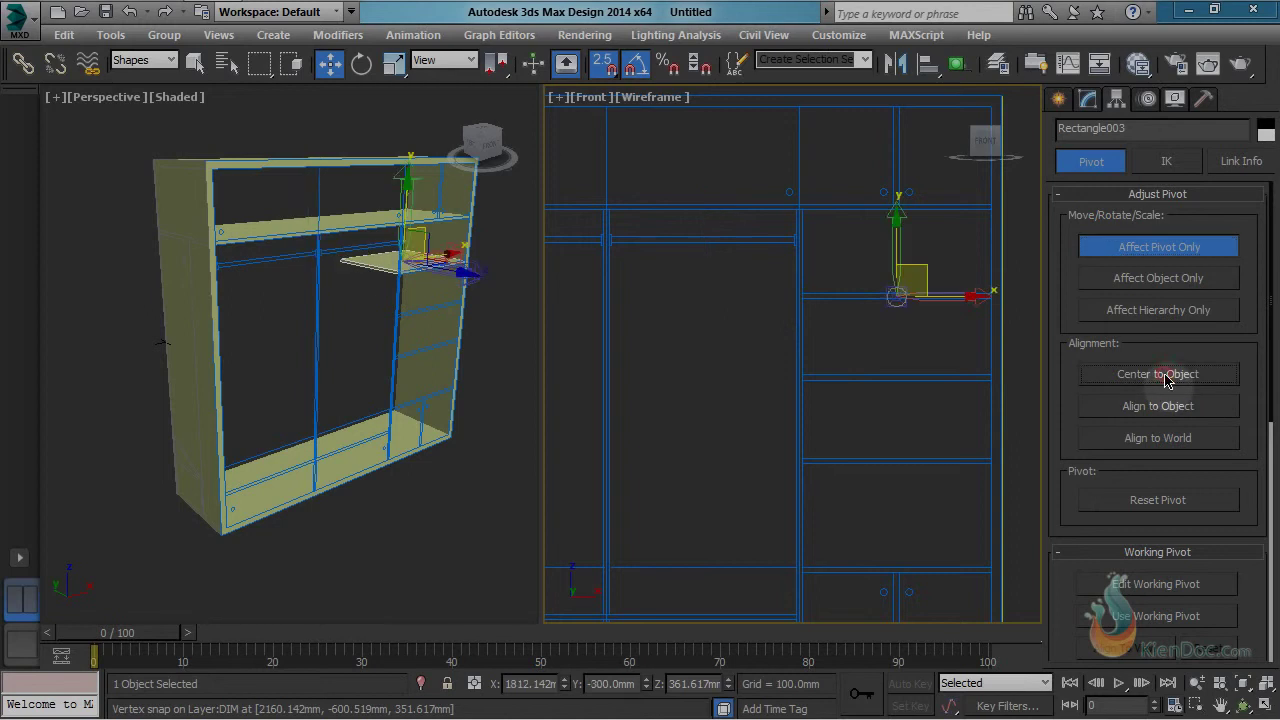
pyautogui.click(1157, 248)
# Step: Lock the selection and copy the short shelf down by its corner vertex to the second shelf line
pyautogui.scroll(6, 920, 295)
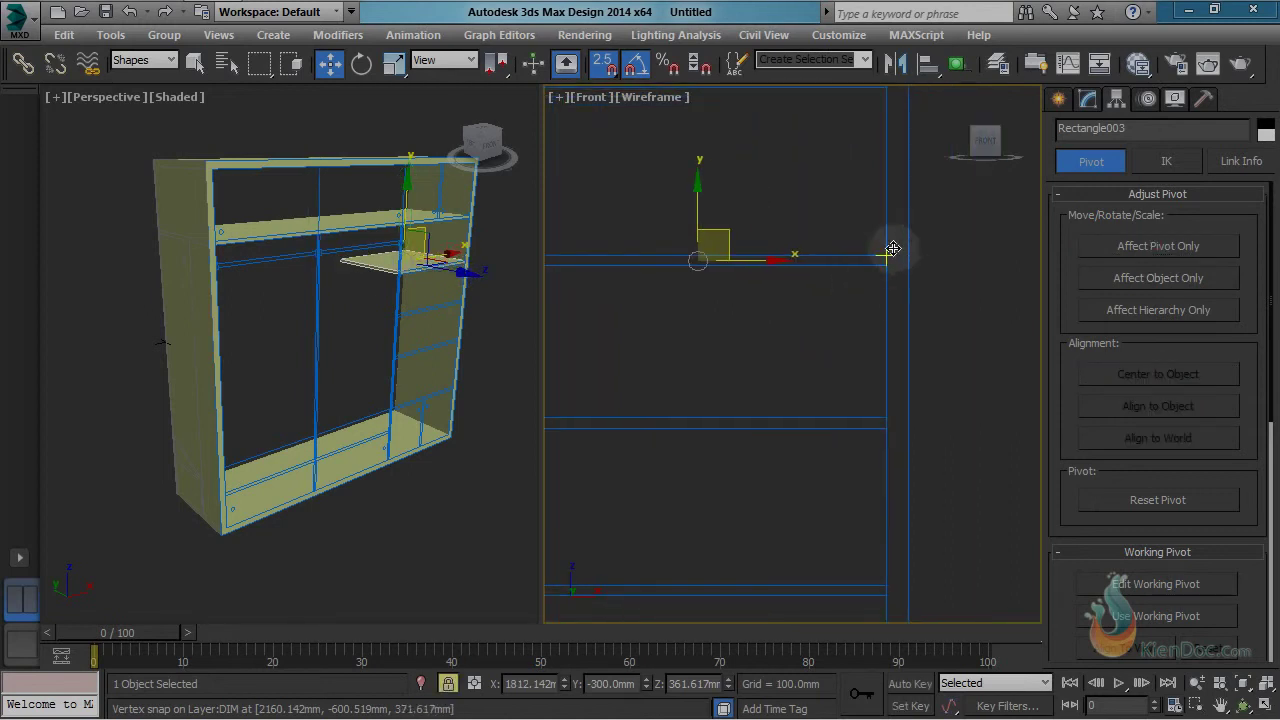
pyautogui.moveTo(893, 248)
pyautogui.keyDown('shift'); pyautogui.mouseDown()
pyautogui.moveTo(917, 427)
pyautogui.moveTo(888, 418)
pyautogui.mouseUp(); pyautogui.keyUp('shift')
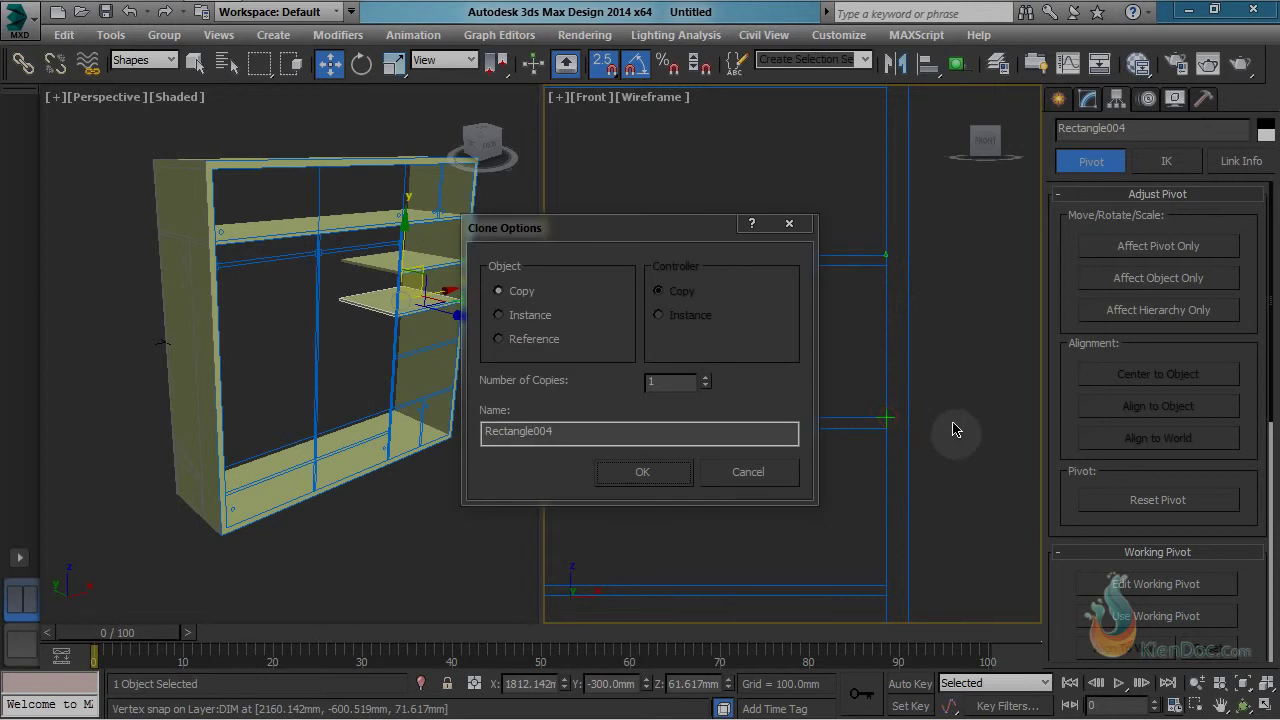
pyautogui.press('Return')
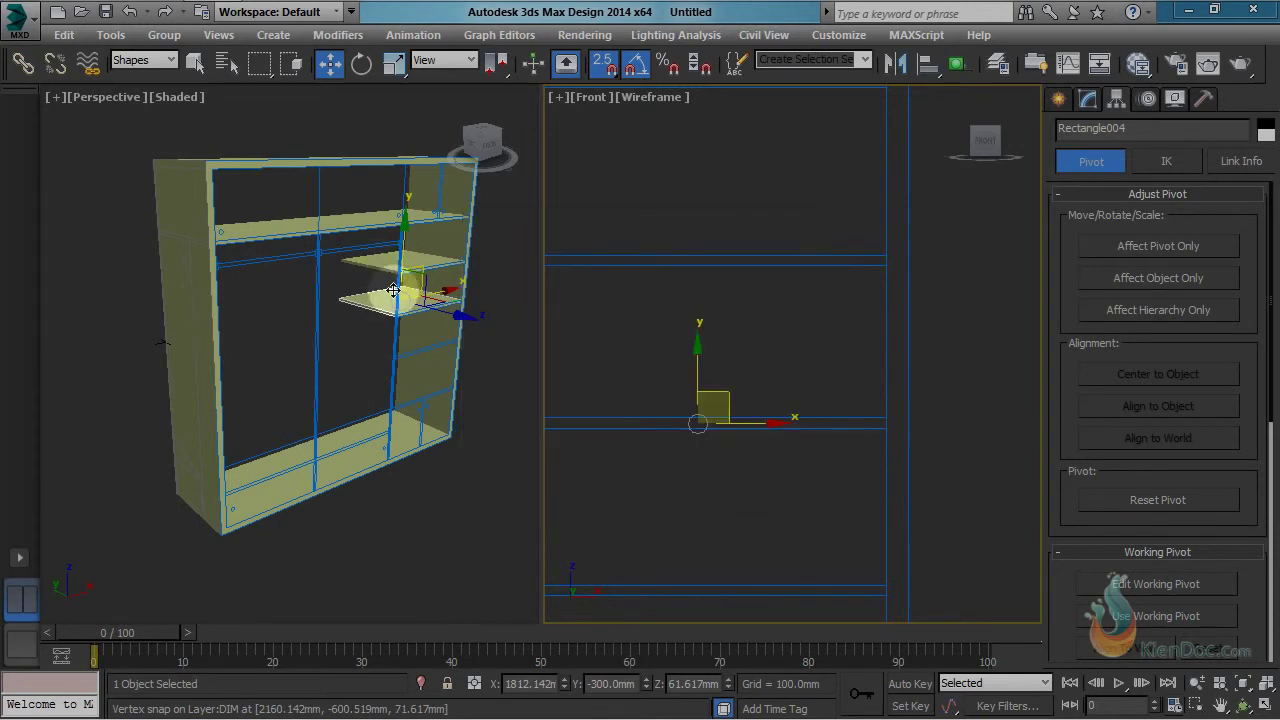
# Step: Copy the second short shelf down by its corner vertex to the third shelf line
pyautogui.moveTo(752, 428); pyautogui.dragTo(773, 328, button='middle')
pyautogui.scroll(-2, 774, 345)
pyautogui.moveTo(829, 388); pyautogui.dragTo(832, 283, button='middle')
pyautogui.press('space')
pyautogui.scroll(2, 878, 258)
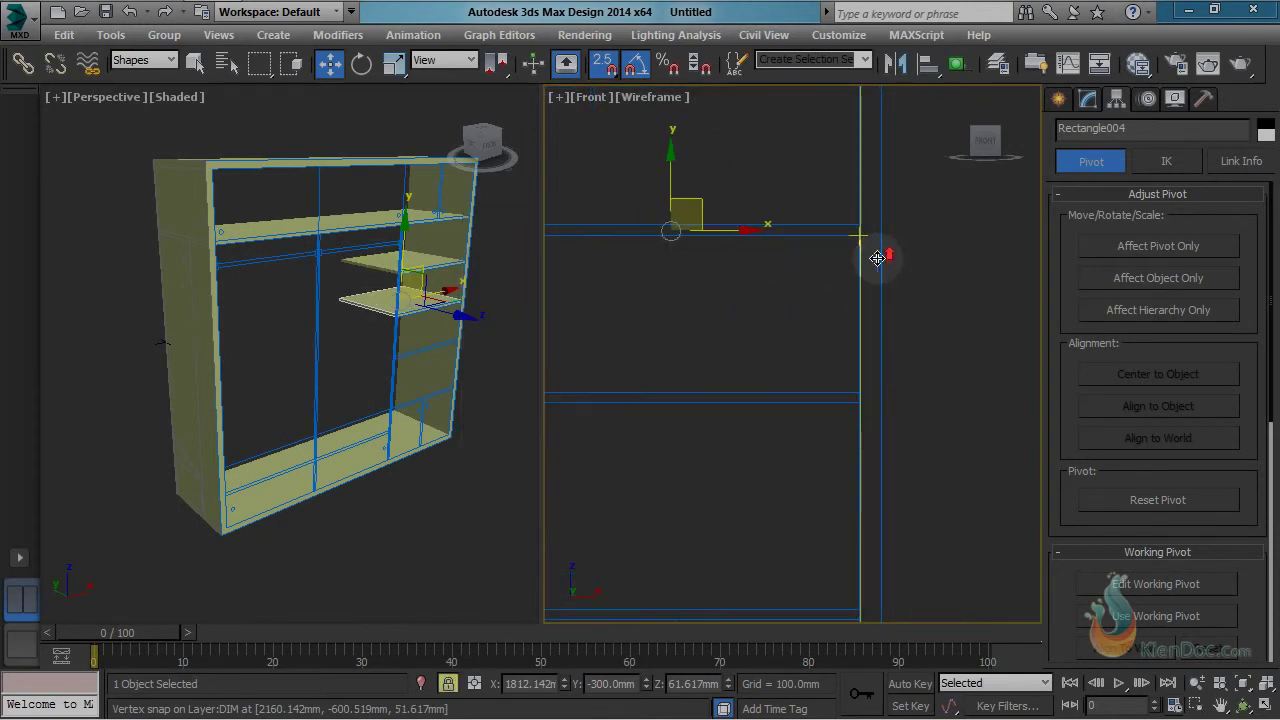
pyautogui.moveTo(866, 224)
pyautogui.keyDown('shift'); pyautogui.mouseDown()
pyautogui.moveTo(894, 400)
pyautogui.moveTo(860, 395)
pyautogui.mouseUp(); pyautogui.keyUp('shift')
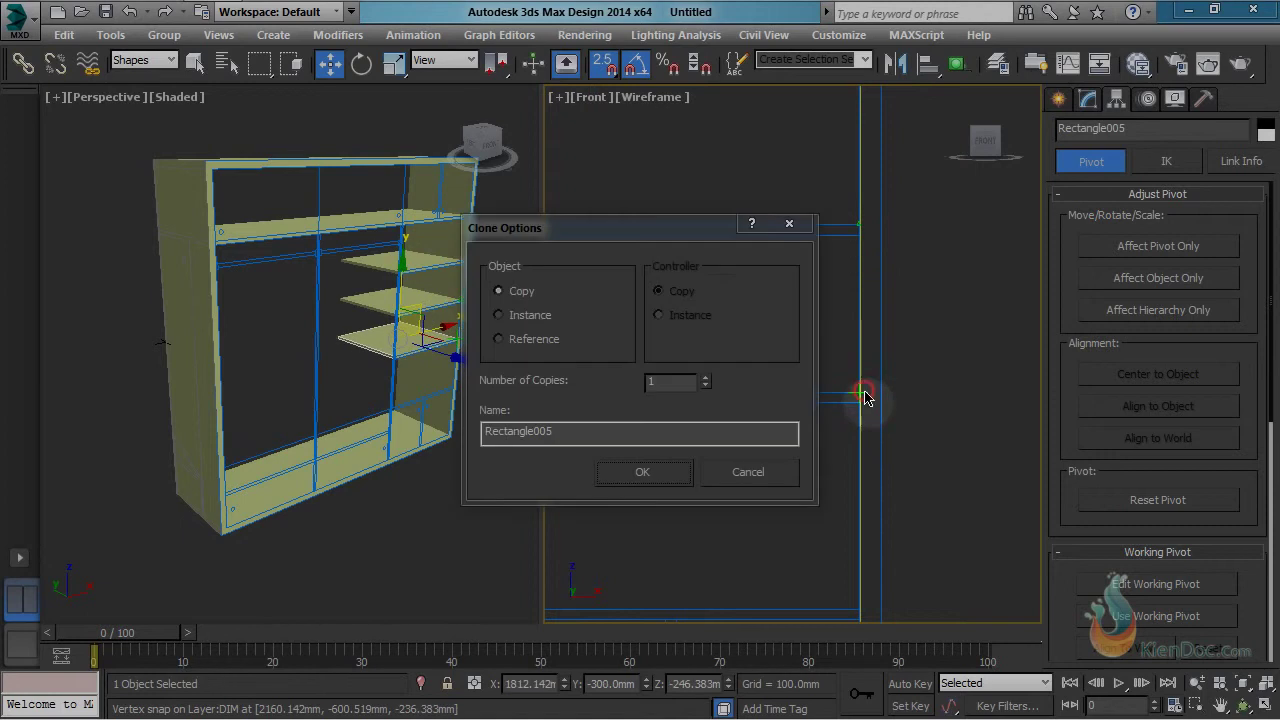
pyautogui.press('Return')
# Step: Copy the third short shelf down by its corner vertex to the line above the small lower doors
pyautogui.moveTo(847, 485); pyautogui.dragTo(868, 314, button='middle')
pyautogui.scroll(-2, 872, 316)
pyautogui.press('space')
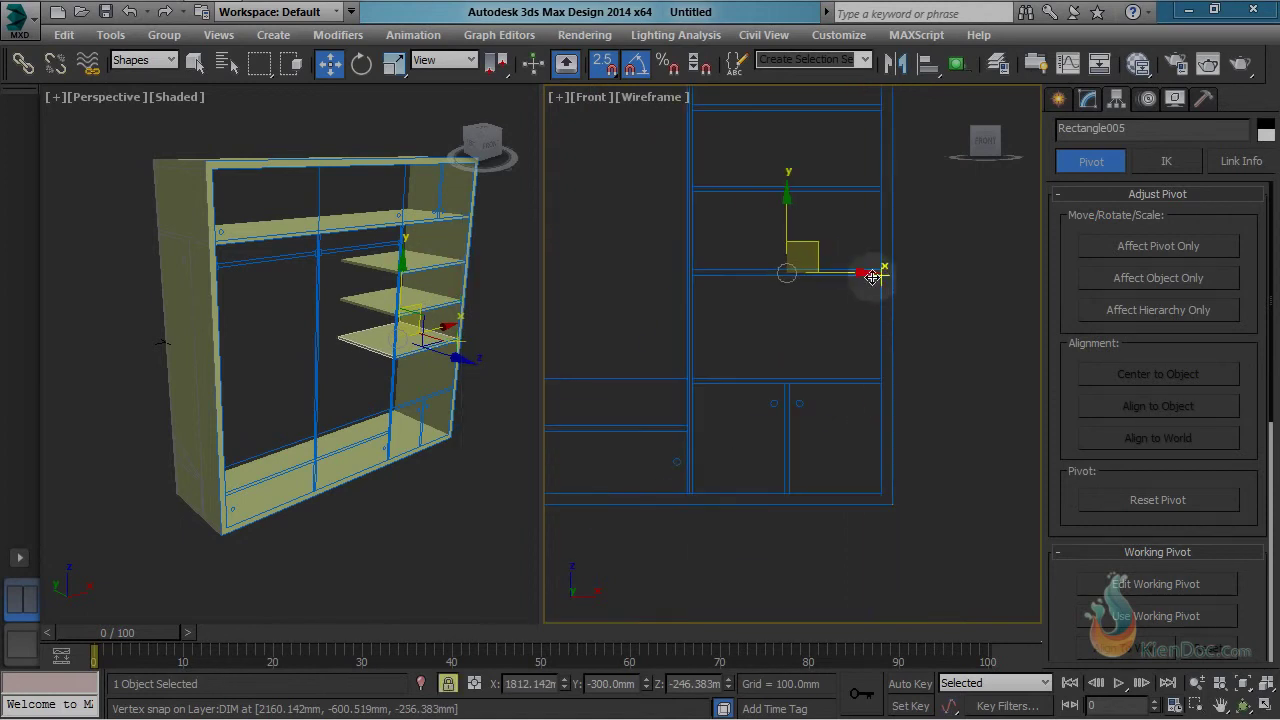
pyautogui.scroll(2, 874, 261)
pyautogui.keyDown('shift'); pyautogui.moveTo(891, 274); pyautogui.dragTo(892, 492); pyautogui.keyUp('shift')
pyautogui.press('Return')
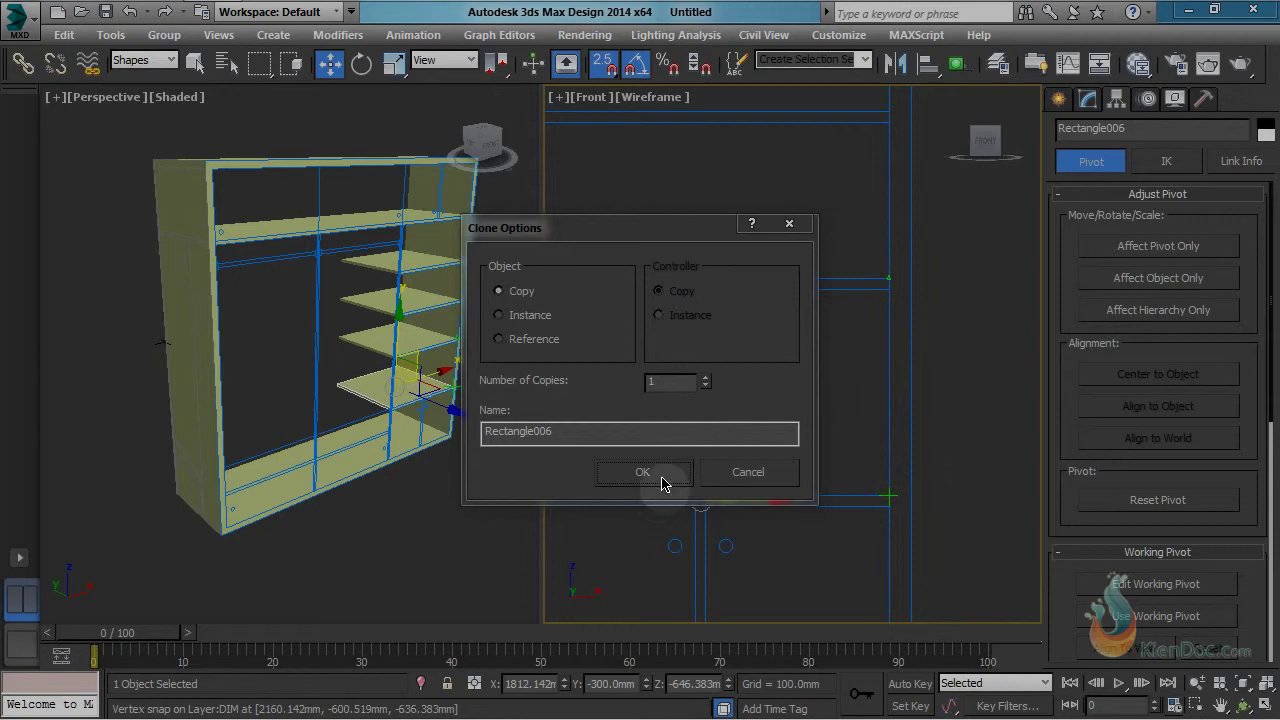
# Step: Accept the clone of the lowest short shelf as a single independent copy
pyautogui.click(645, 472)
pyautogui.scroll(-2, 866, 350)
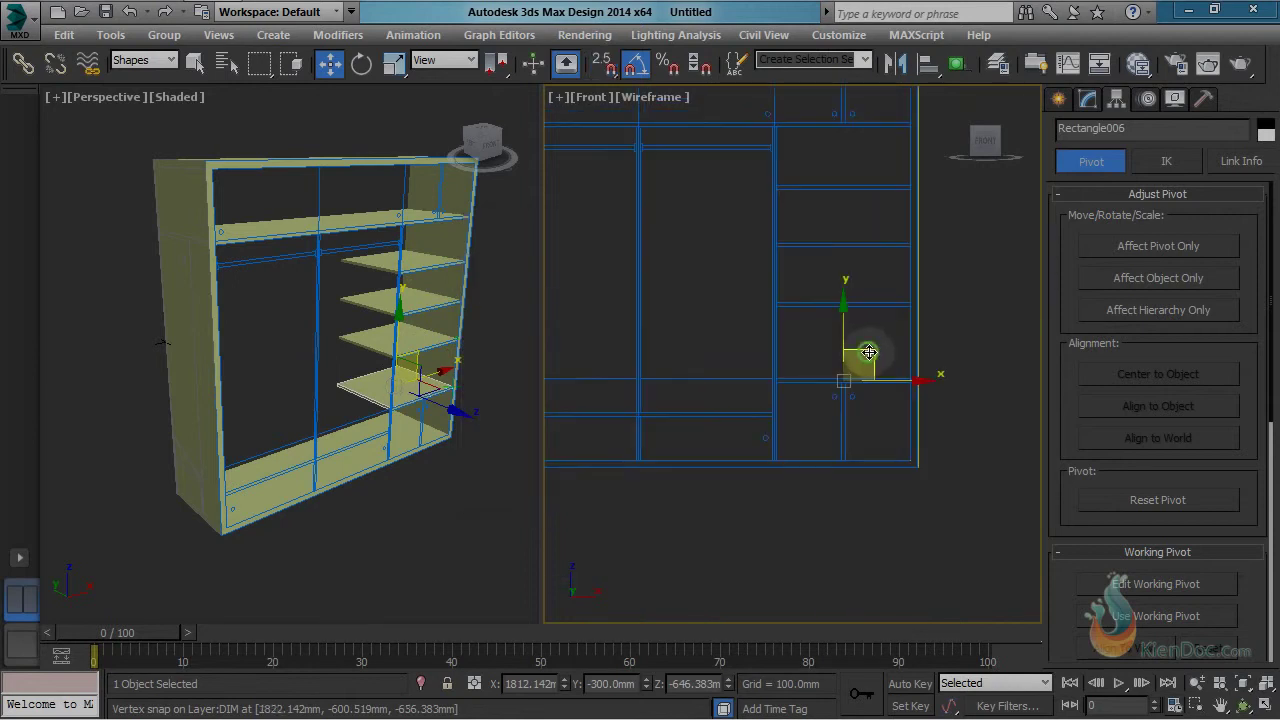
pyautogui.scroll(1, 869, 352)
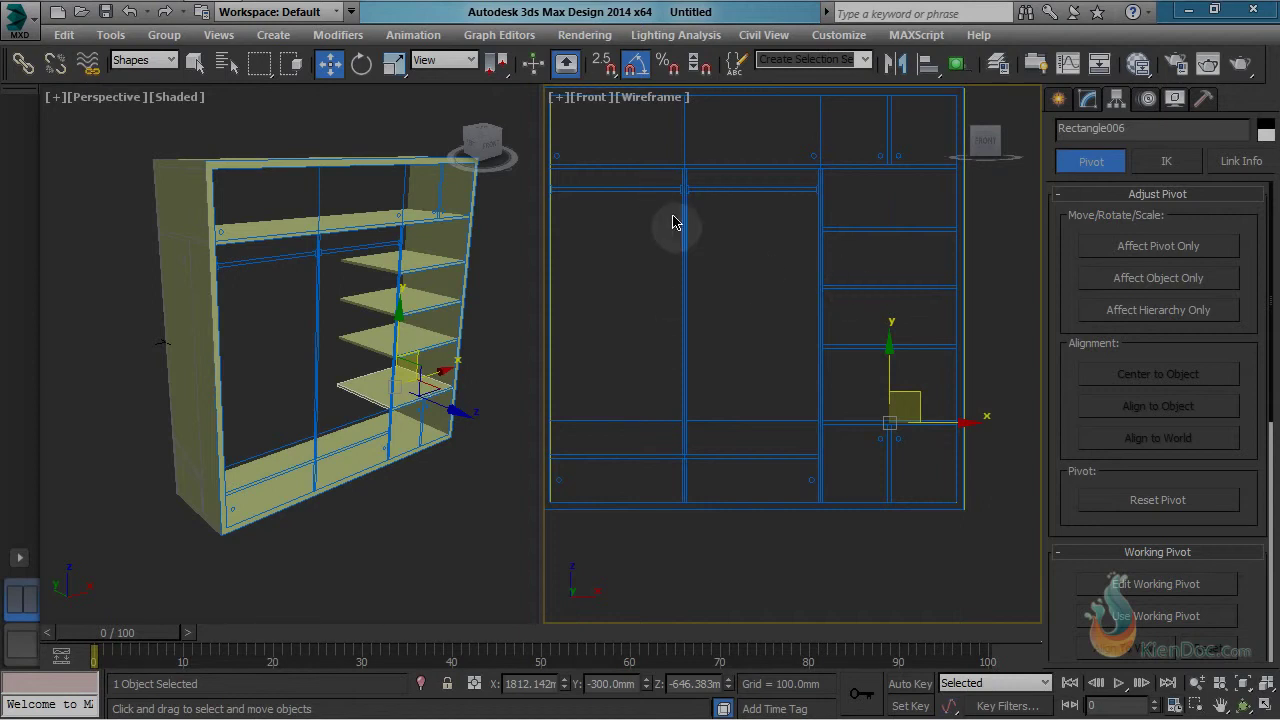
pyautogui.moveTo(857, 371); pyautogui.dragTo(829, 306, button='middle')
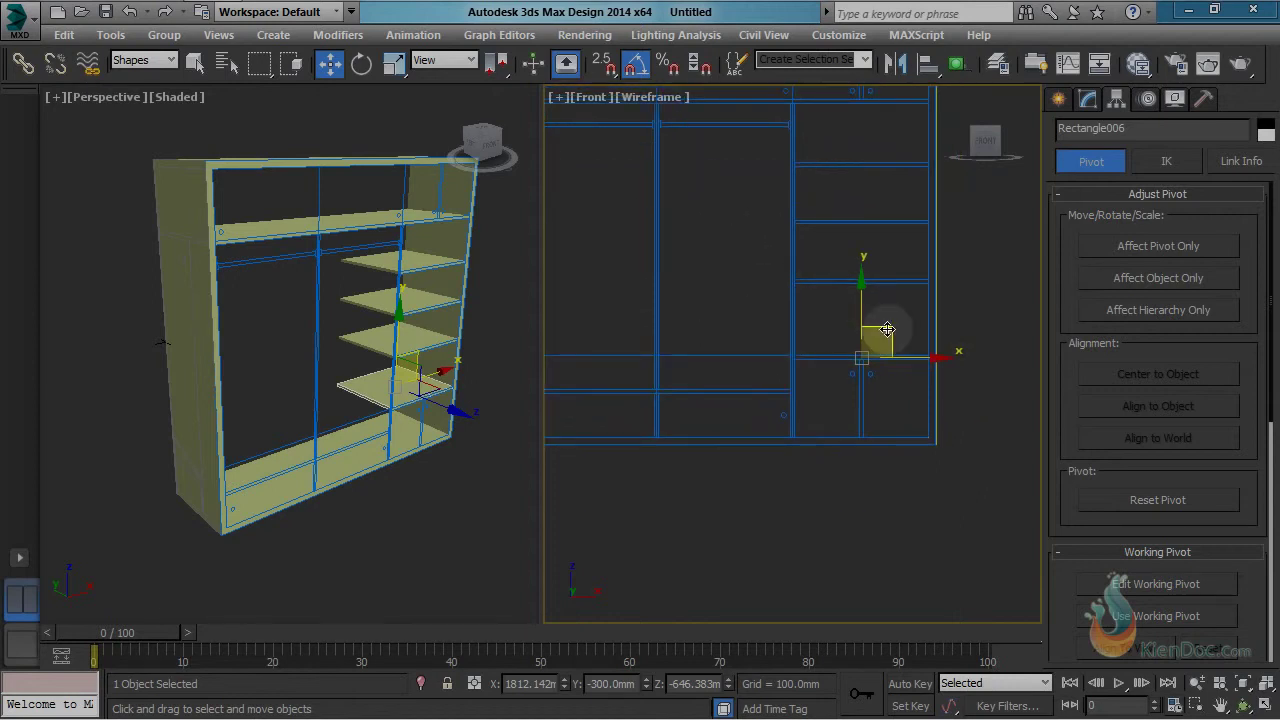
# Step: Rotate a copy of the lowest short shelf 90 degrees with angle snap to make a vertical panel
pyautogui.press('e')
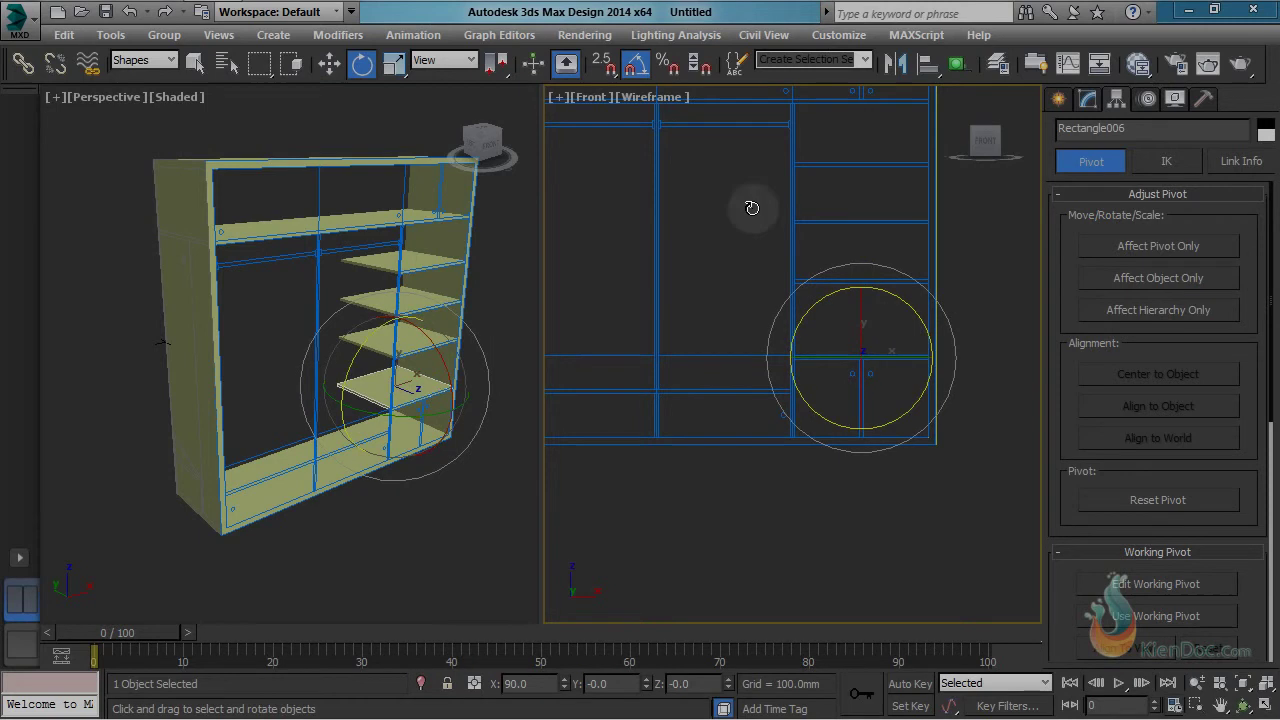
pyautogui.click(634, 66)
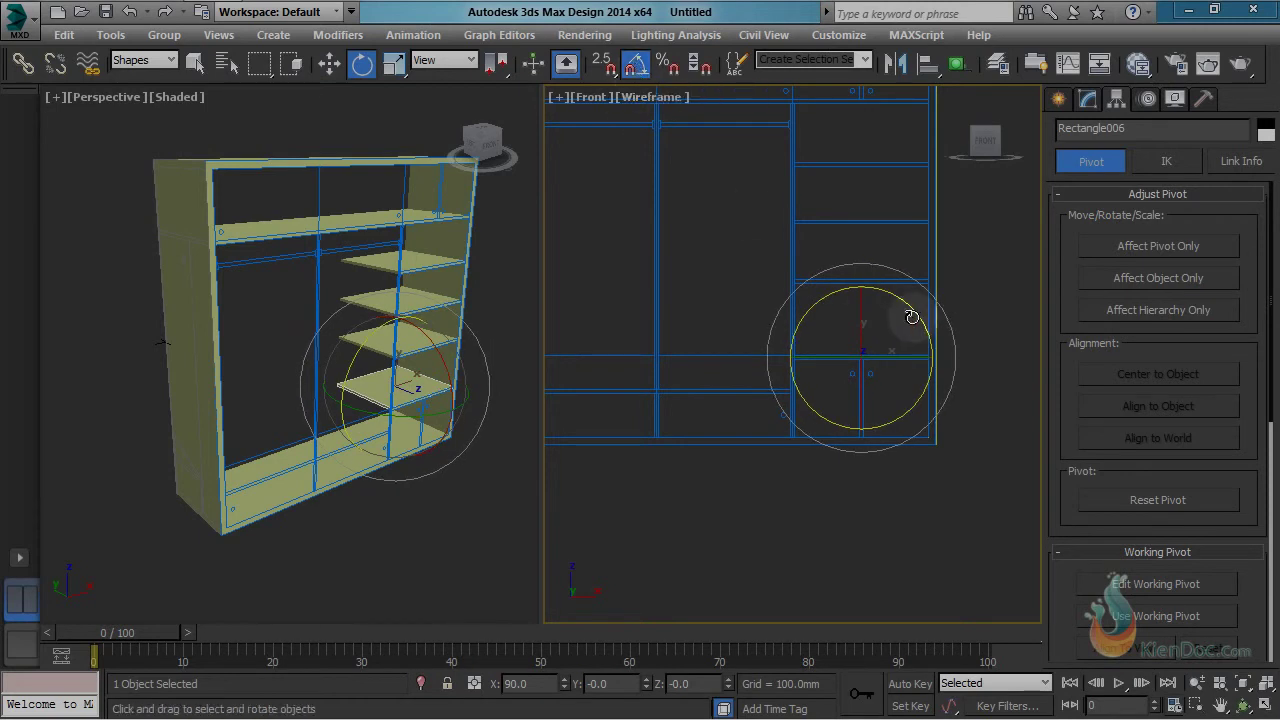
pyautogui.moveTo(902, 292); pyautogui.dragTo(842, 258)
pyautogui.press('Return')
# Step: Lock the selection and snap the vertical panel's bottom-right corner vertex to the base of the divider line beside the shelves
pyautogui.scroll(3, 868, 426)
pyautogui.moveTo(868, 426)
pyautogui.mouseDown(button='middle')
pyautogui.moveTo(848, 301)
pyautogui.moveTo(857, 379)
pyautogui.moveTo(877, 317)
pyautogui.mouseUp(button='middle')
pyautogui.press('w')
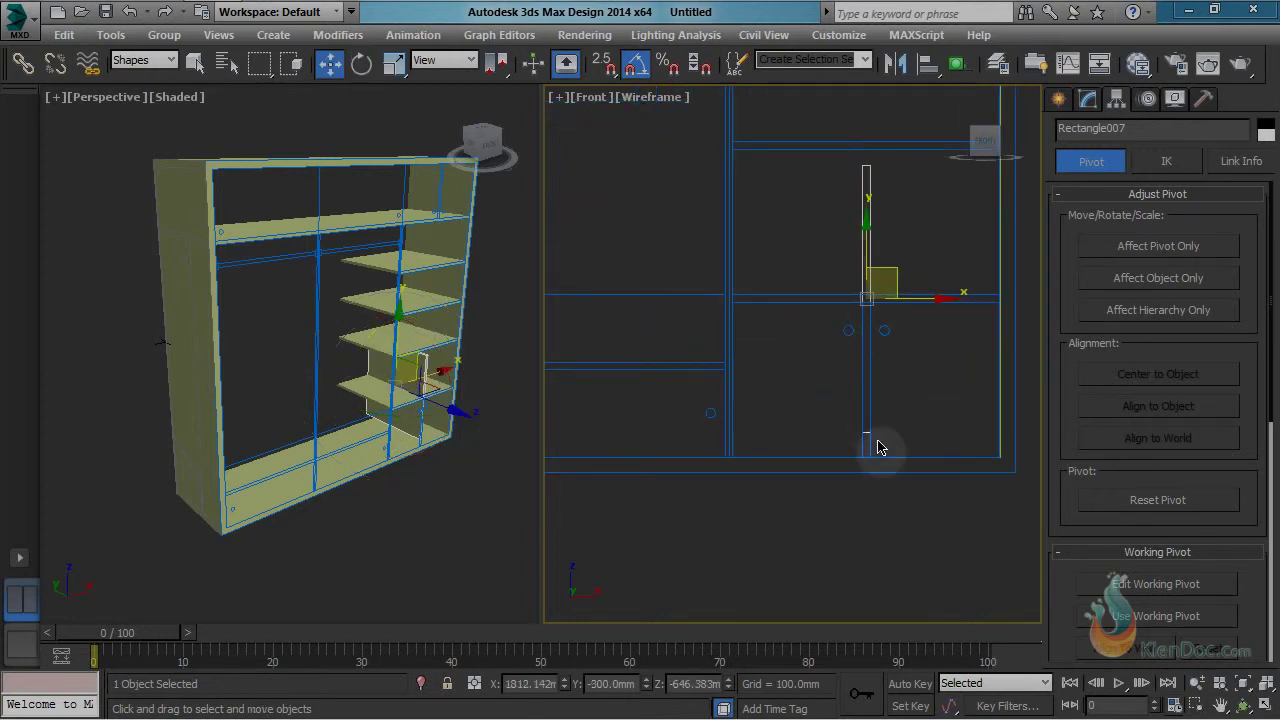
pyautogui.press('s')
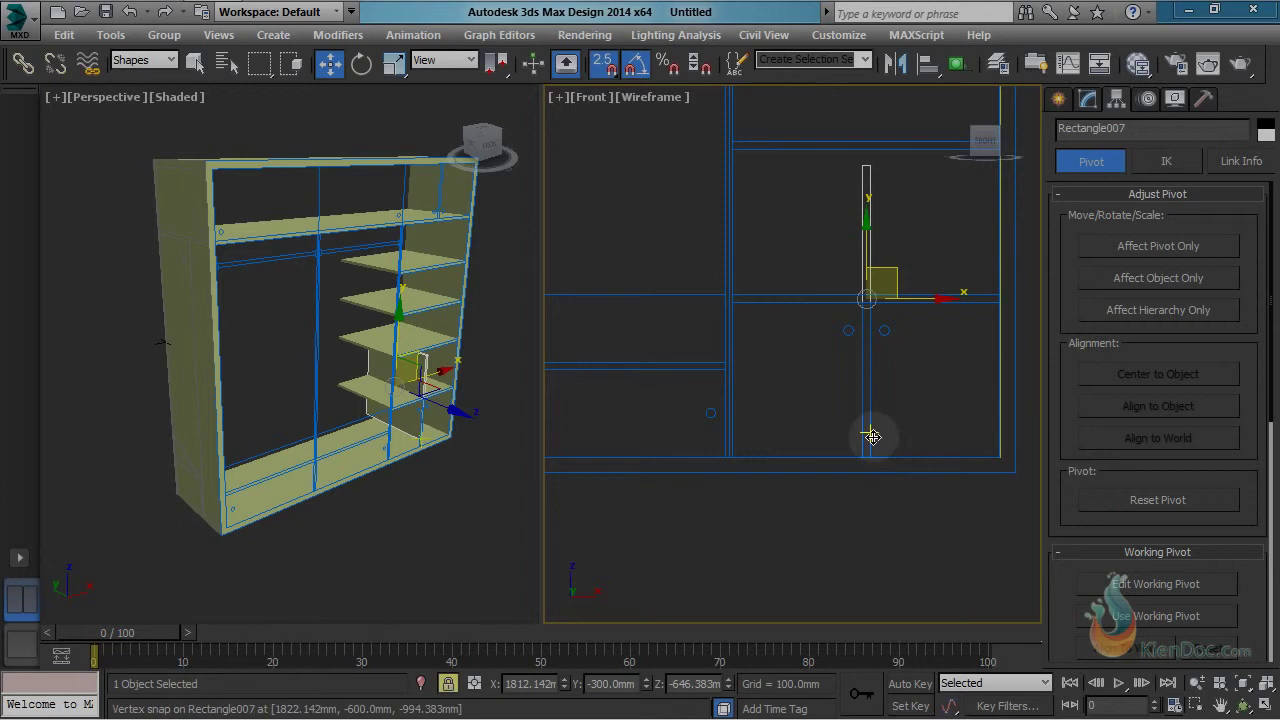
pyautogui.moveTo(872, 436); pyautogui.dragTo(743, 464)
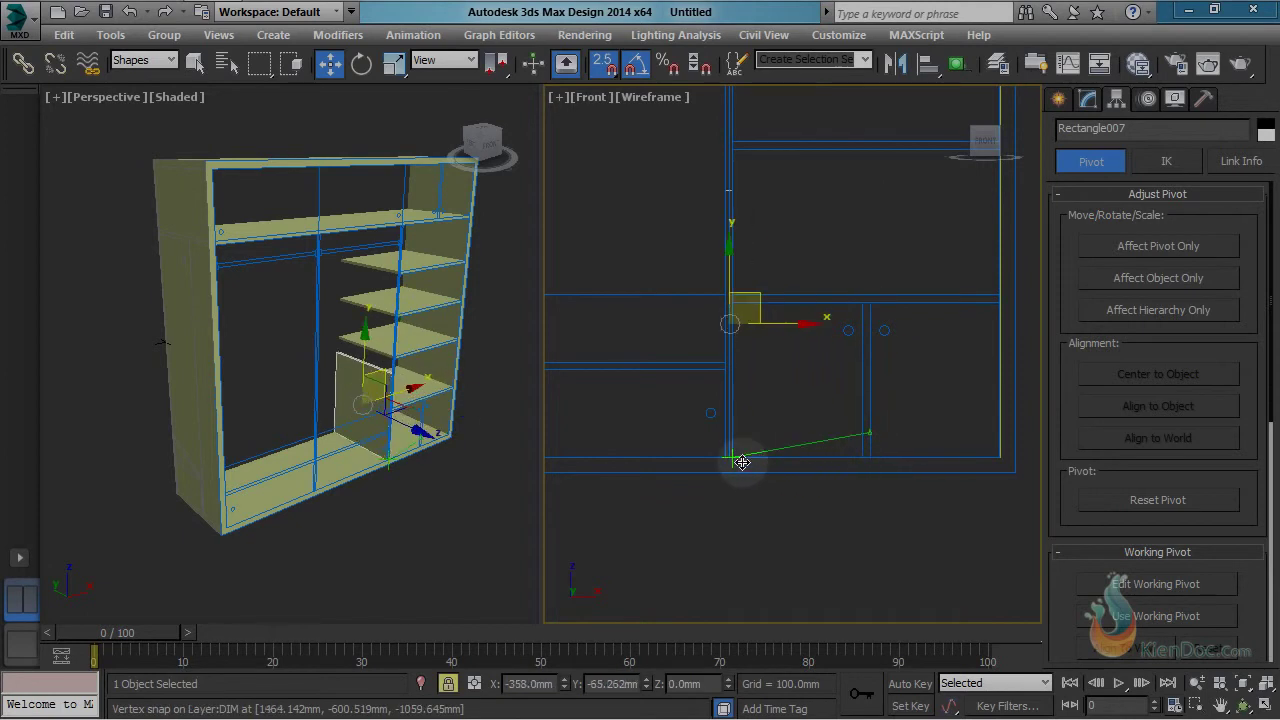
# Step: Raise the vertical panel's top vertices to the underside of the long upper shelf
pyautogui.moveTo(727, 228); pyautogui.dragTo(733, 245, button='middle')
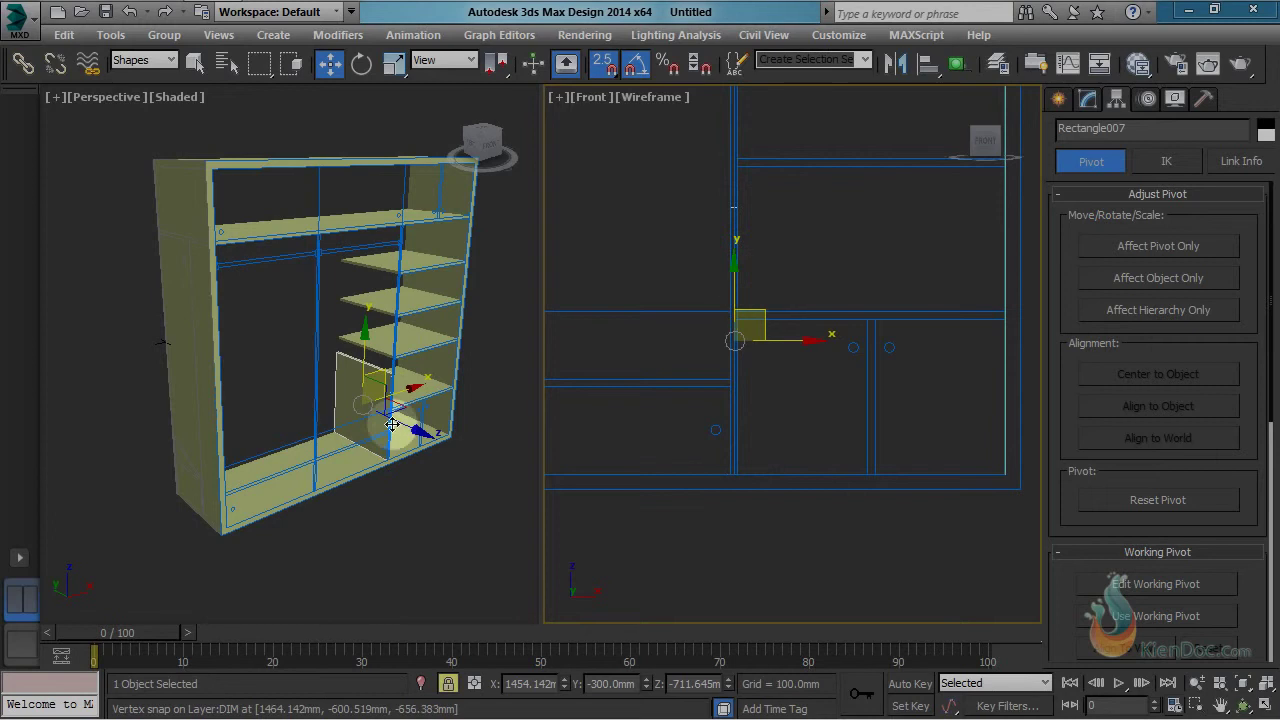
pyautogui.moveTo(793, 271); pyautogui.dragTo(799, 315, button='middle')
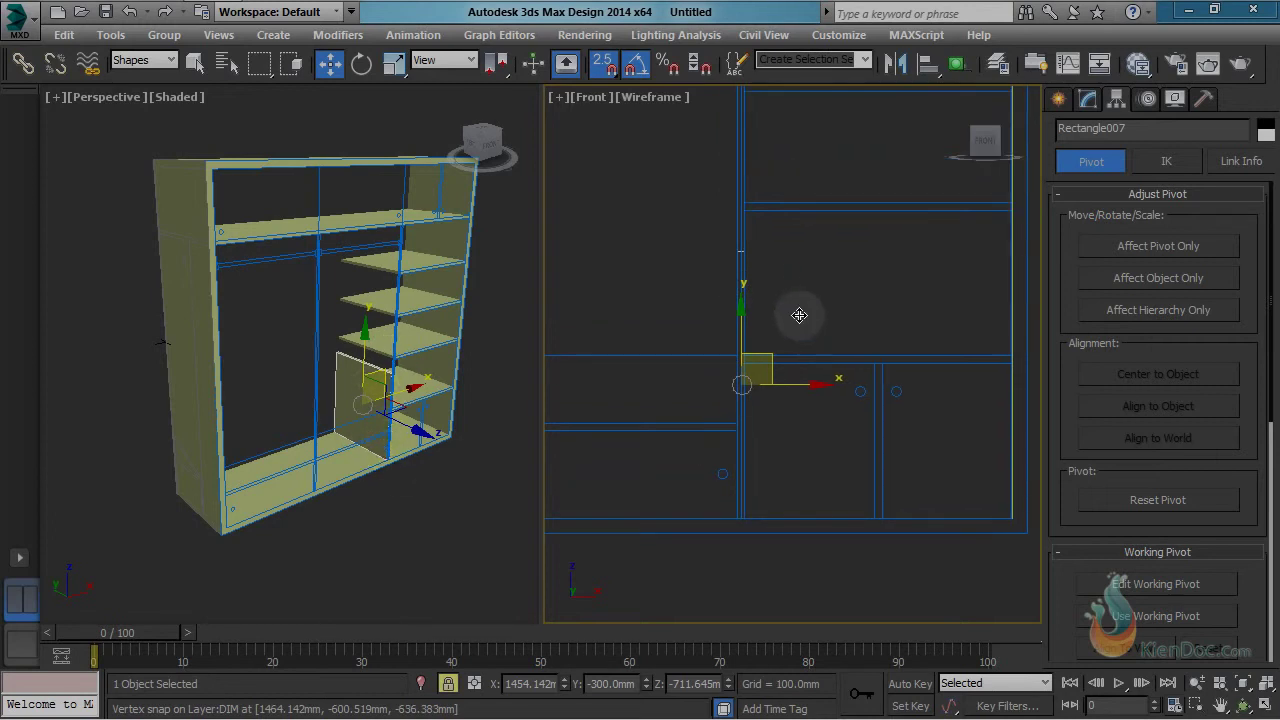
pyautogui.press('1')
pyautogui.moveTo(772, 255); pyautogui.dragTo(792, 329, button='middle')
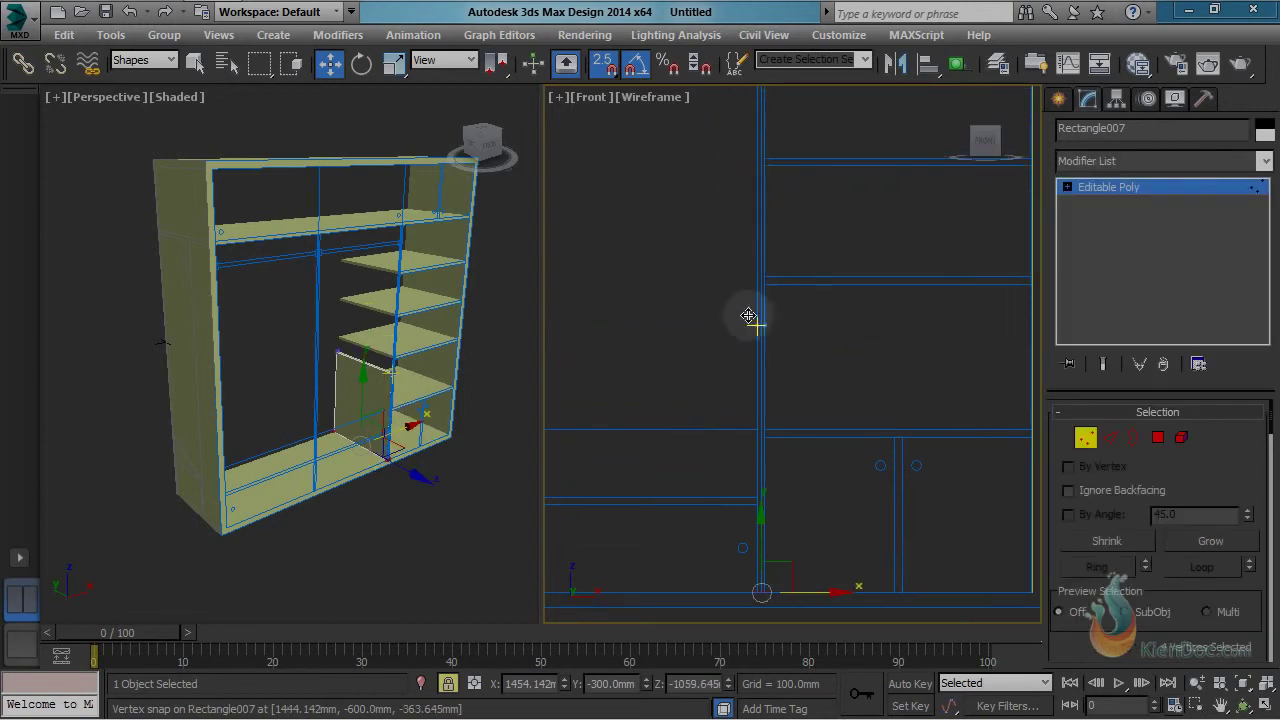
pyautogui.moveTo(684, 278); pyautogui.dragTo(880, 368)
pyautogui.scroll(-2, 868, 350)
pyautogui.moveTo(846, 300); pyautogui.dragTo(822, 500, button='middle')
pyautogui.moveTo(772, 464); pyautogui.dragTo(962, 262)
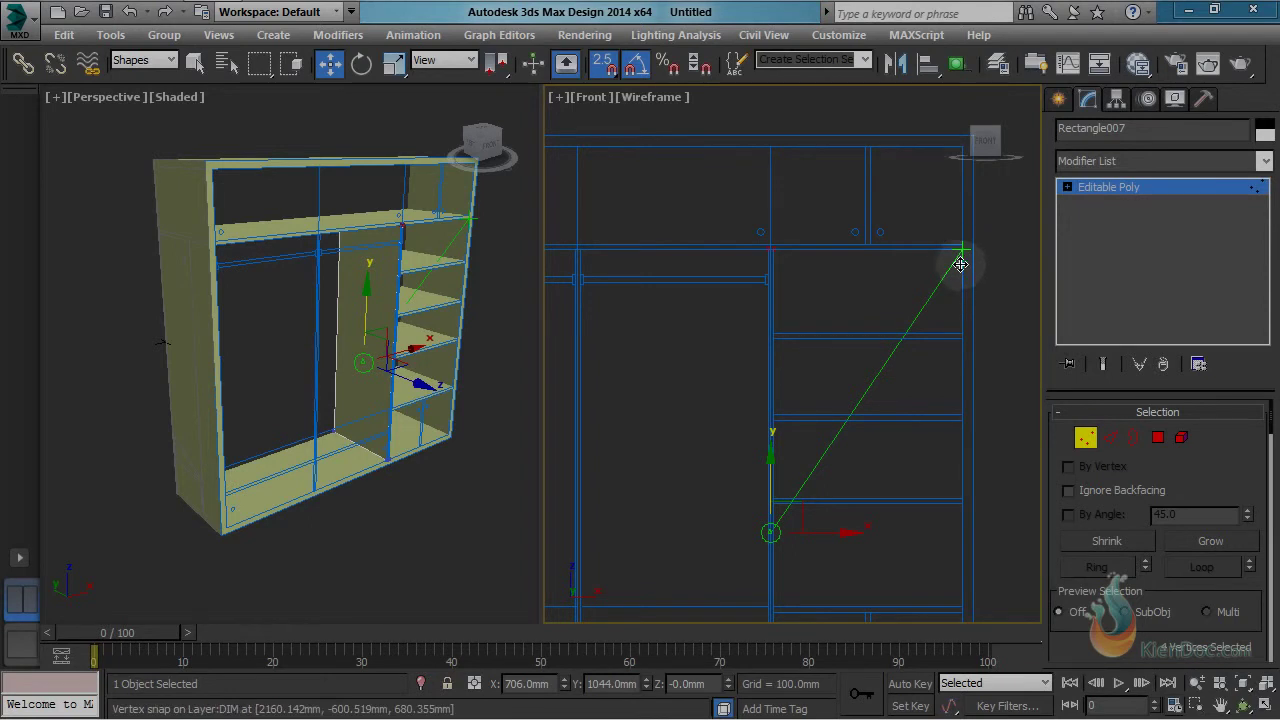
pyautogui.moveTo(961, 255); pyautogui.dragTo(961, 255)
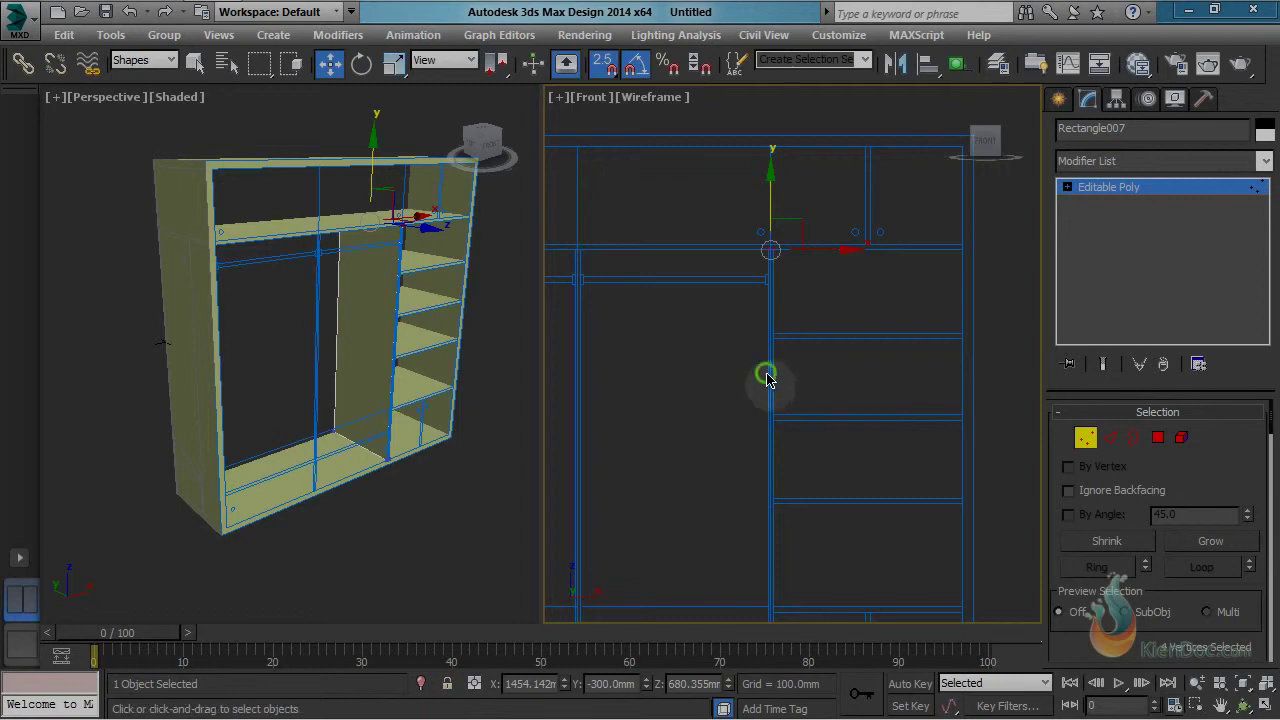
pyautogui.moveTo(766, 371); pyautogui.dragTo(812, 308, button='middle')
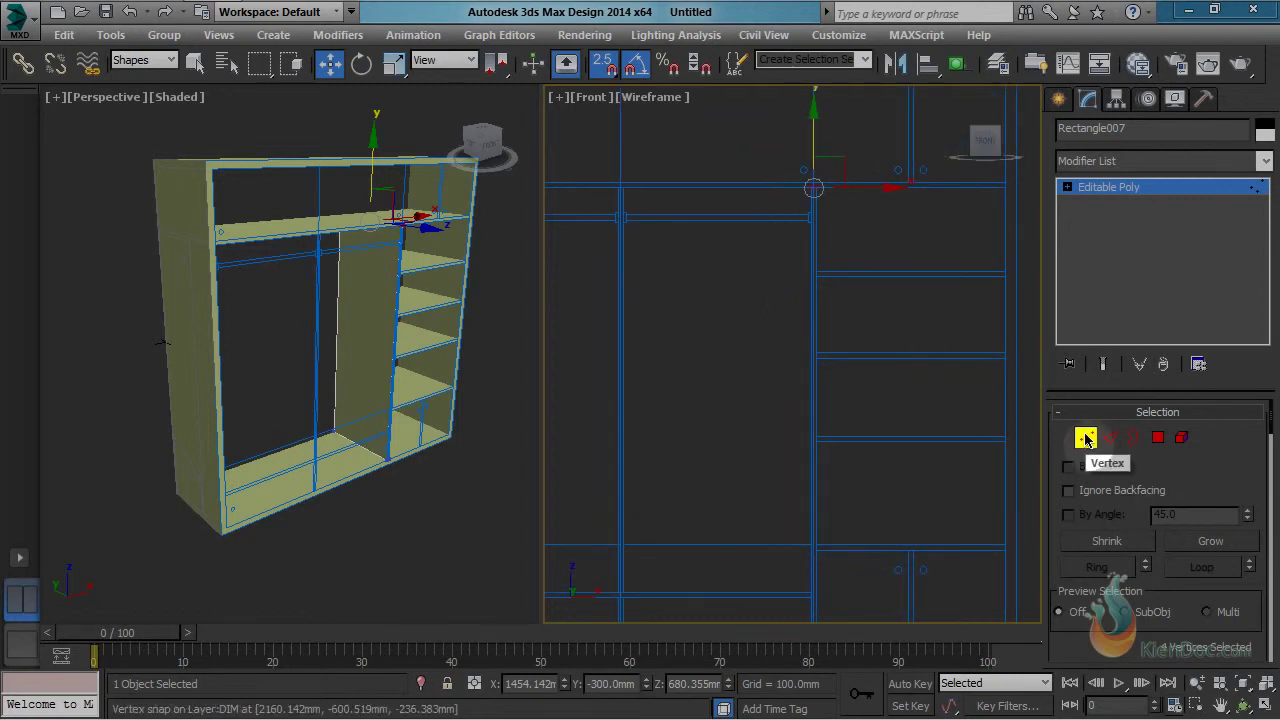
pyautogui.click(1087, 441)
# Step: Lock the selection and copy the full-height divider by its top-left corner vertex to the middle divider line
pyautogui.moveTo(863, 428); pyautogui.dragTo(879, 334, button='middle')
pyautogui.moveTo(833, 279); pyautogui.dragTo(865, 328, button='middle')
pyautogui.press('space')
pyautogui.scroll(4, 845, 263)
pyautogui.scroll(2, 846, 286)
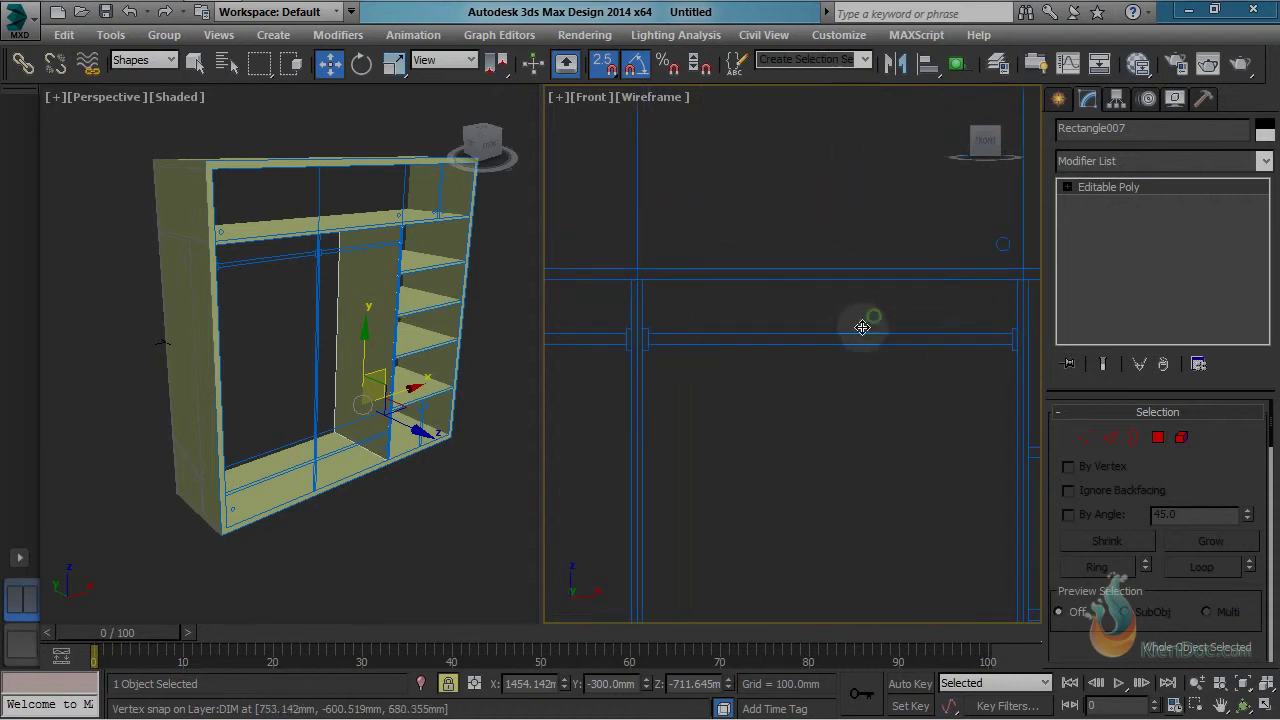
pyautogui.moveTo(963, 297); pyautogui.dragTo(958, 297, button='middle')
pyautogui.press('space')
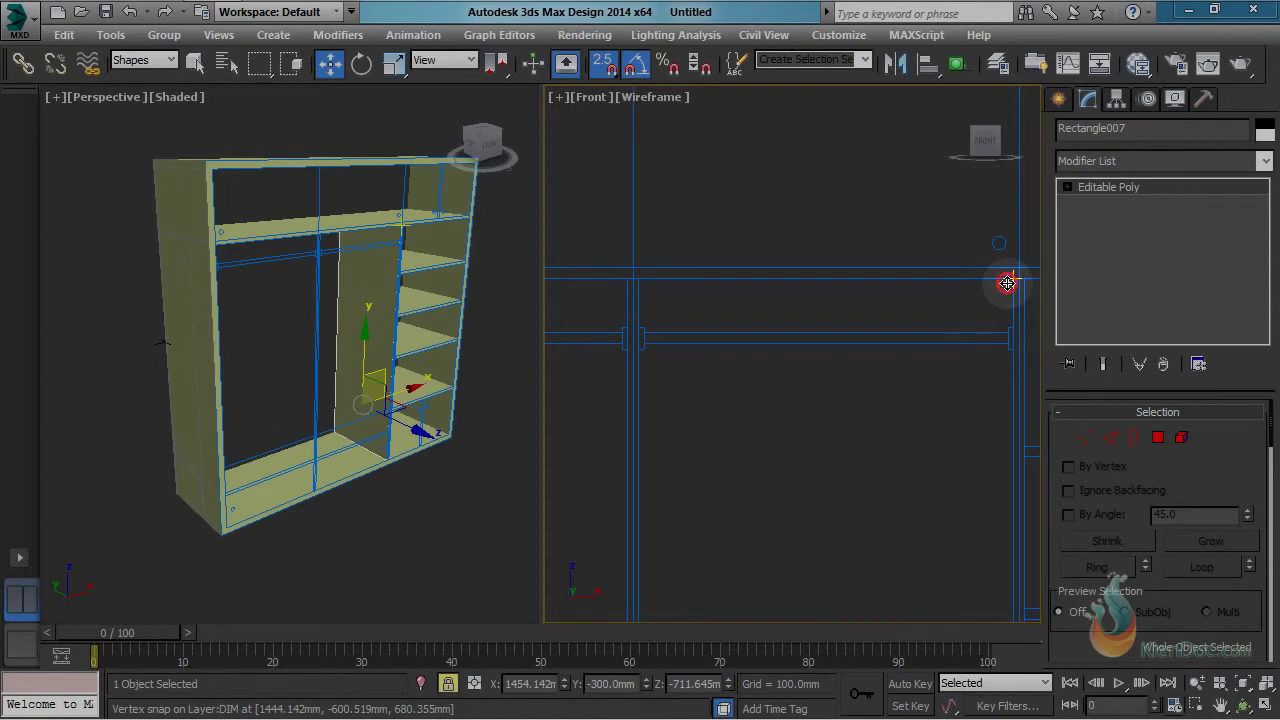
pyautogui.moveTo(1007, 283)
pyautogui.mouseDown()
pyautogui.moveTo(608, 309)
pyautogui.moveTo(626, 284)
pyautogui.mouseUp()
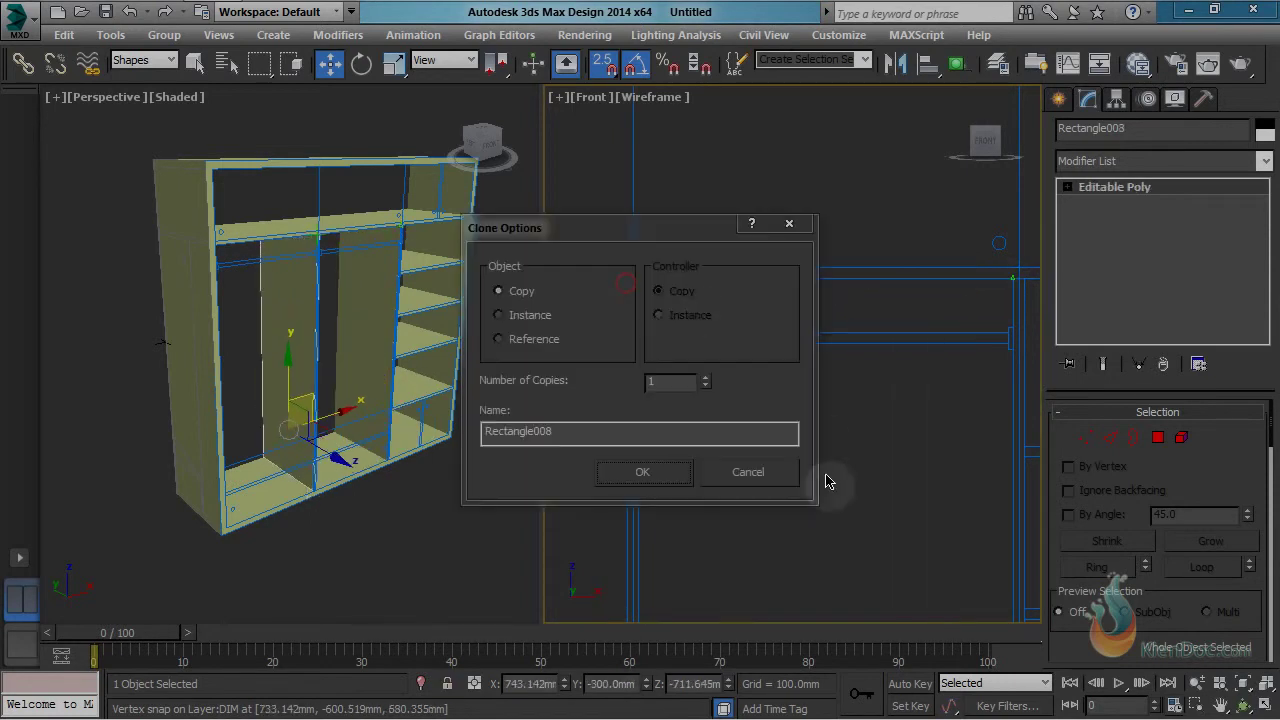
pyautogui.click(647, 473)
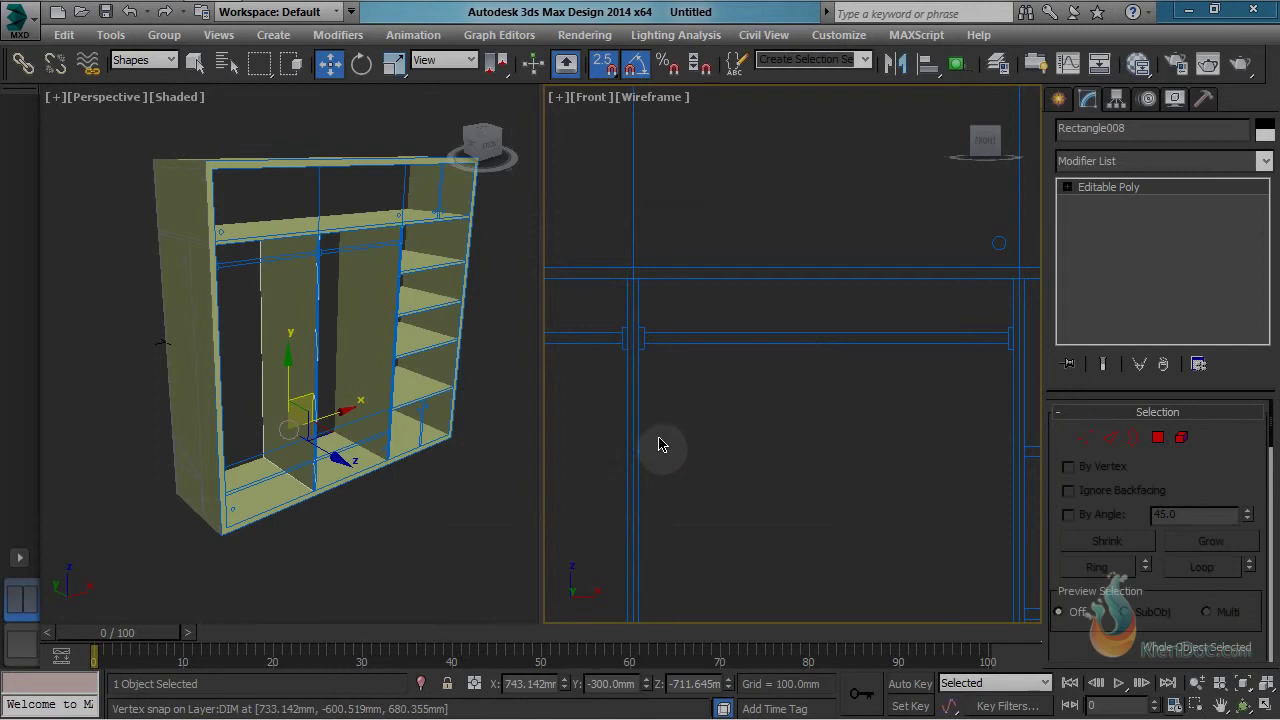
# Step: Set the selection filter to All so that the shelf geometry can be picked
pyautogui.scroll(-6, 757, 320)
pyautogui.scroll(5, 759, 305)
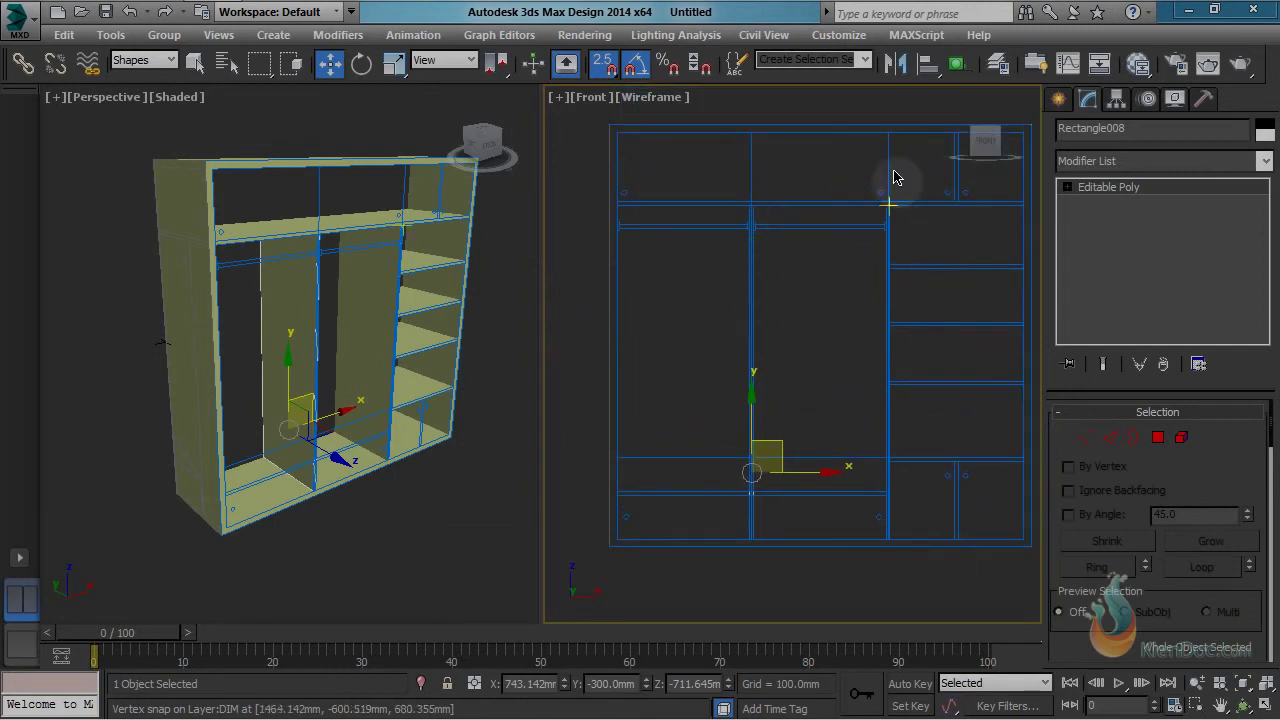
pyautogui.scroll(2, 730, 512)
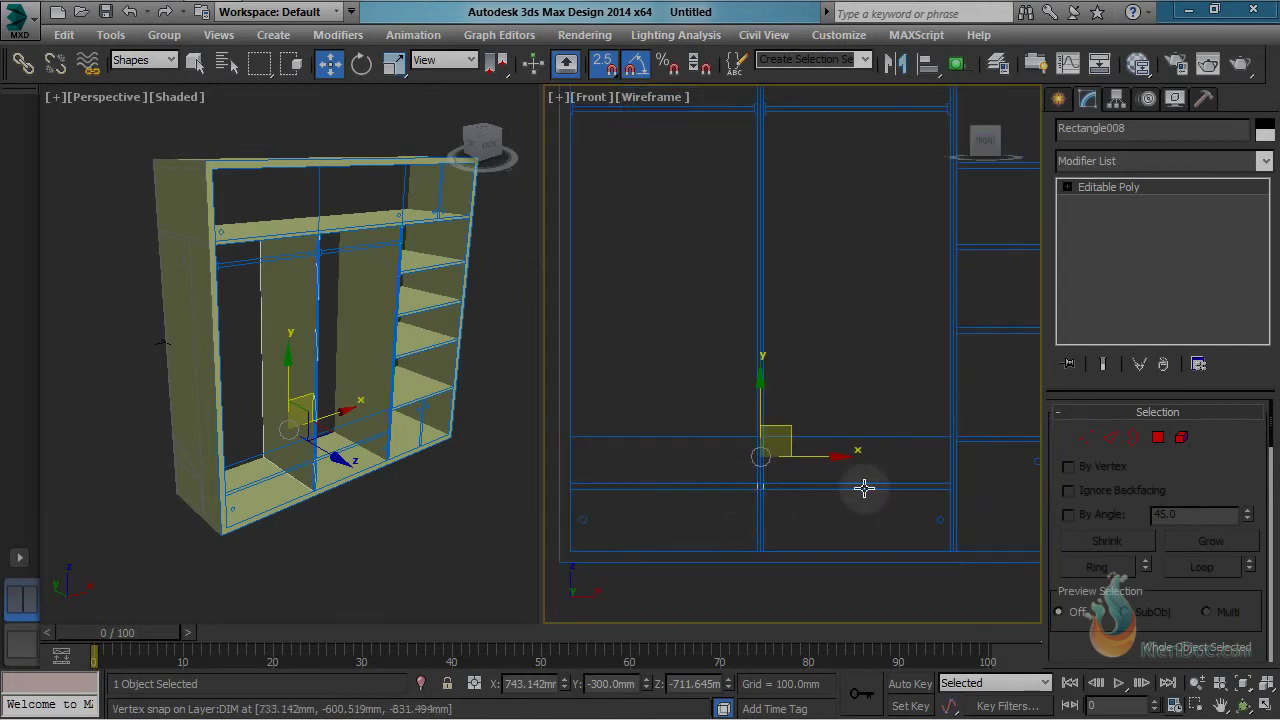
pyautogui.scroll(4, 790, 320)
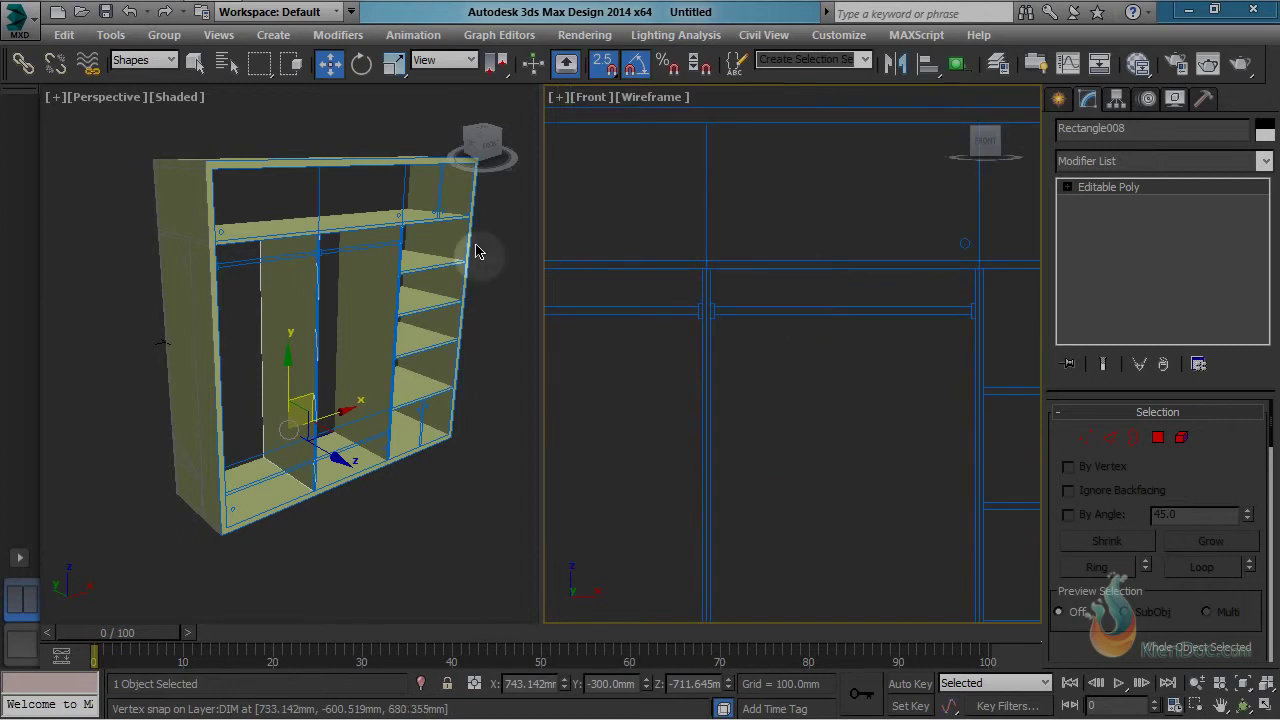
pyautogui.click(346, 219)
pyautogui.rightClick(383, 218)
pyautogui.click(347, 218)
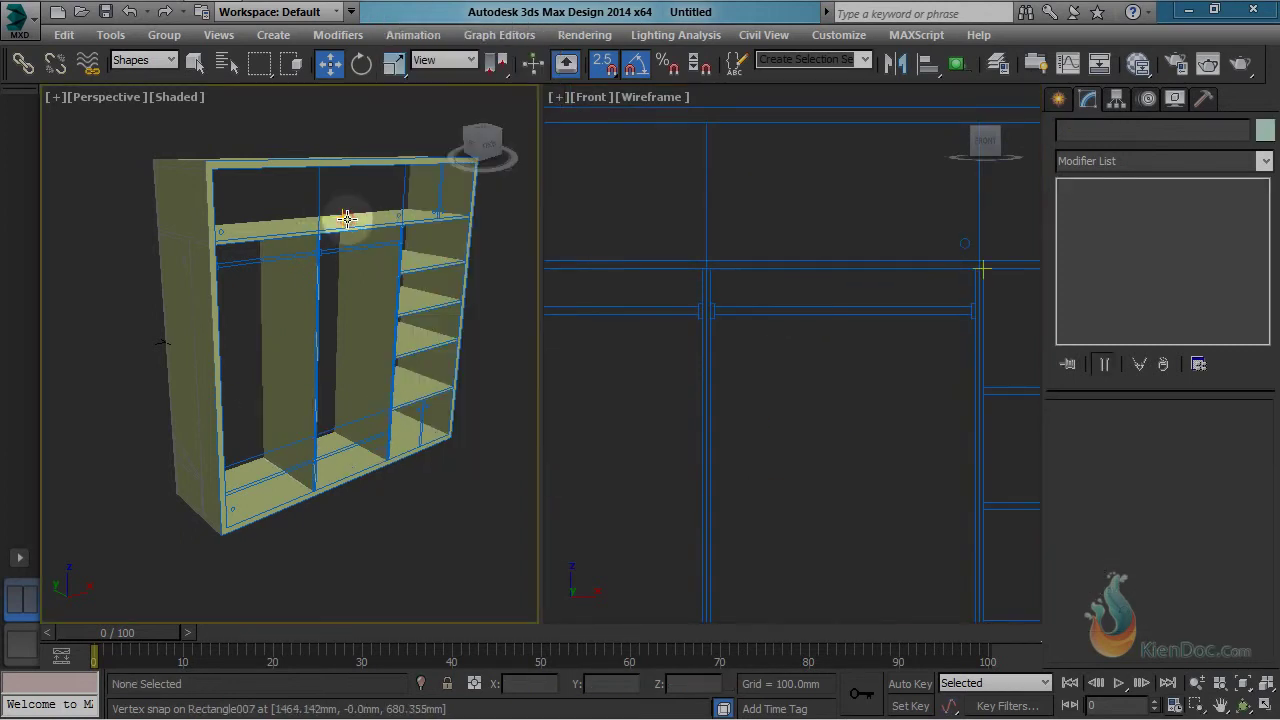
pyautogui.click(340, 223)
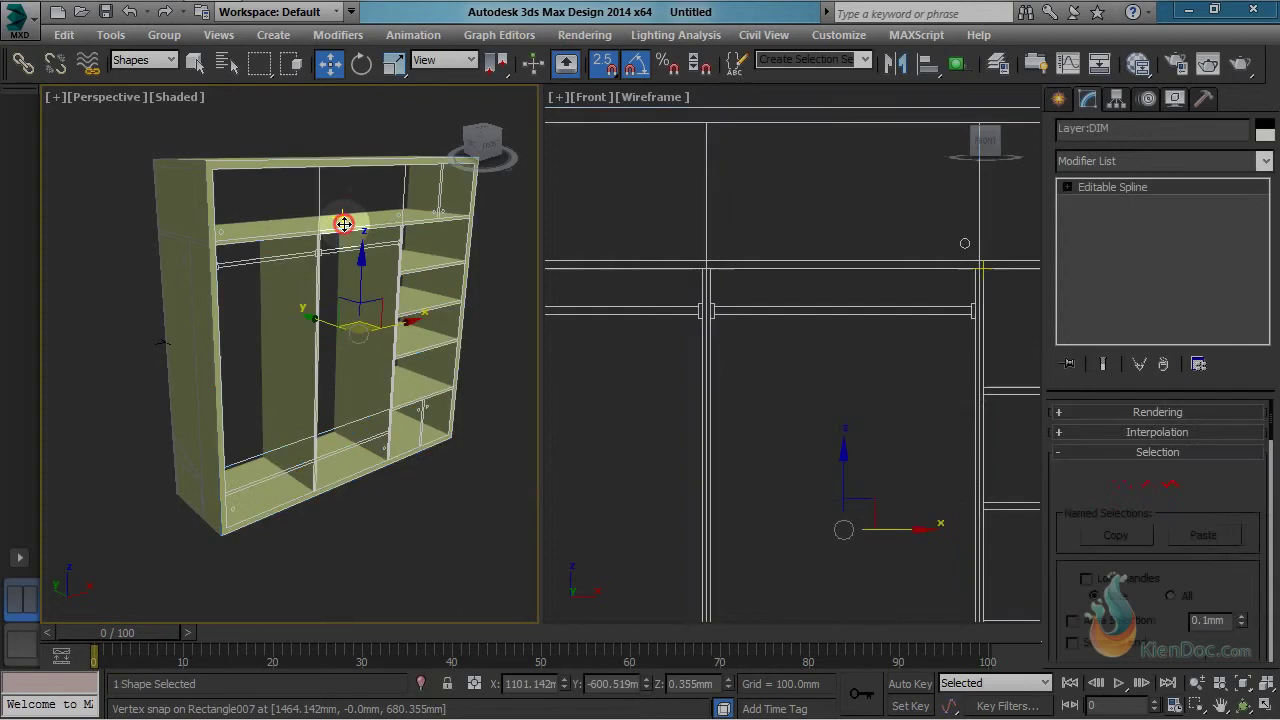
pyautogui.click(355, 214)
pyautogui.click(143, 60)
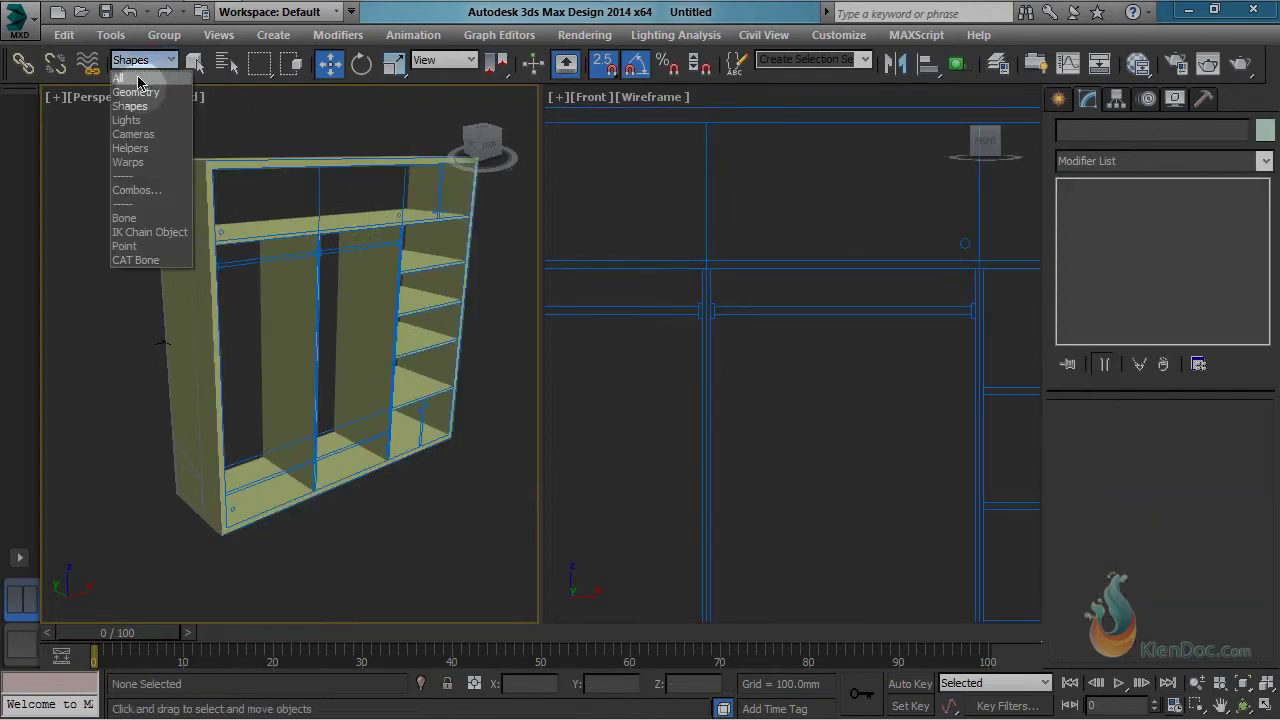
pyautogui.click(119, 78)
# Step: Select the long upper shelf and copy it straight down to just above the lower drawers
pyautogui.click(344, 214)
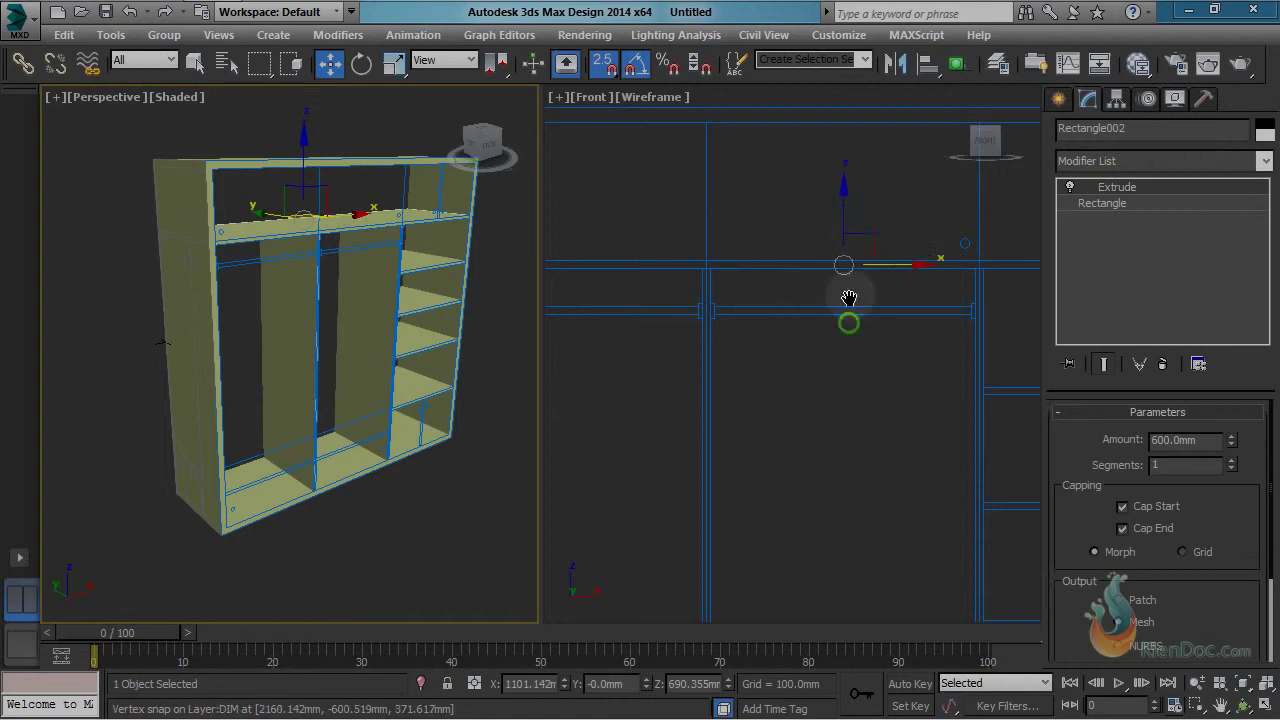
pyautogui.moveTo(849, 298); pyautogui.dragTo(850, 265, button='middle')
pyautogui.scroll(-3, 850, 265)
pyautogui.moveTo(859, 340); pyautogui.dragTo(859, 268, button='middle')
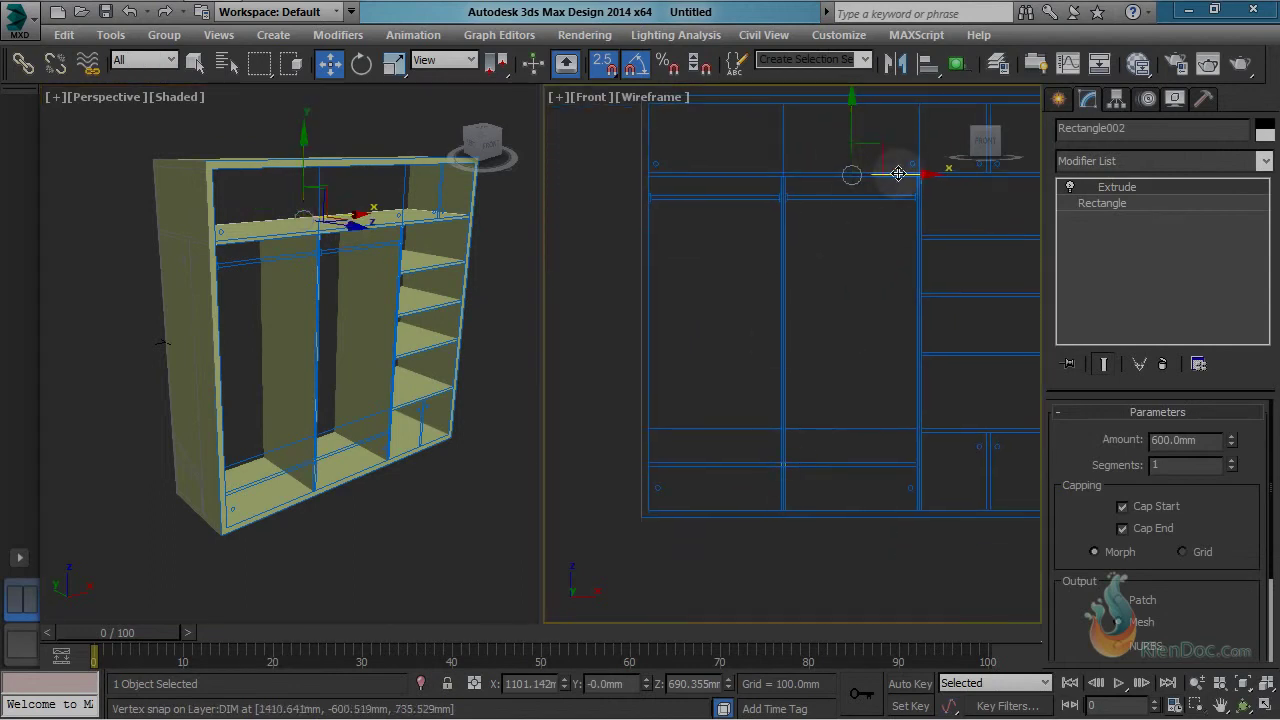
pyautogui.moveTo(898, 174)
pyautogui.keyDown('shift'); pyautogui.mouseDown()
pyautogui.moveTo(898, 160)
pyautogui.moveTo(898, 421)
pyautogui.mouseUp(); pyautogui.keyUp('shift')
pyautogui.click(682, 458)
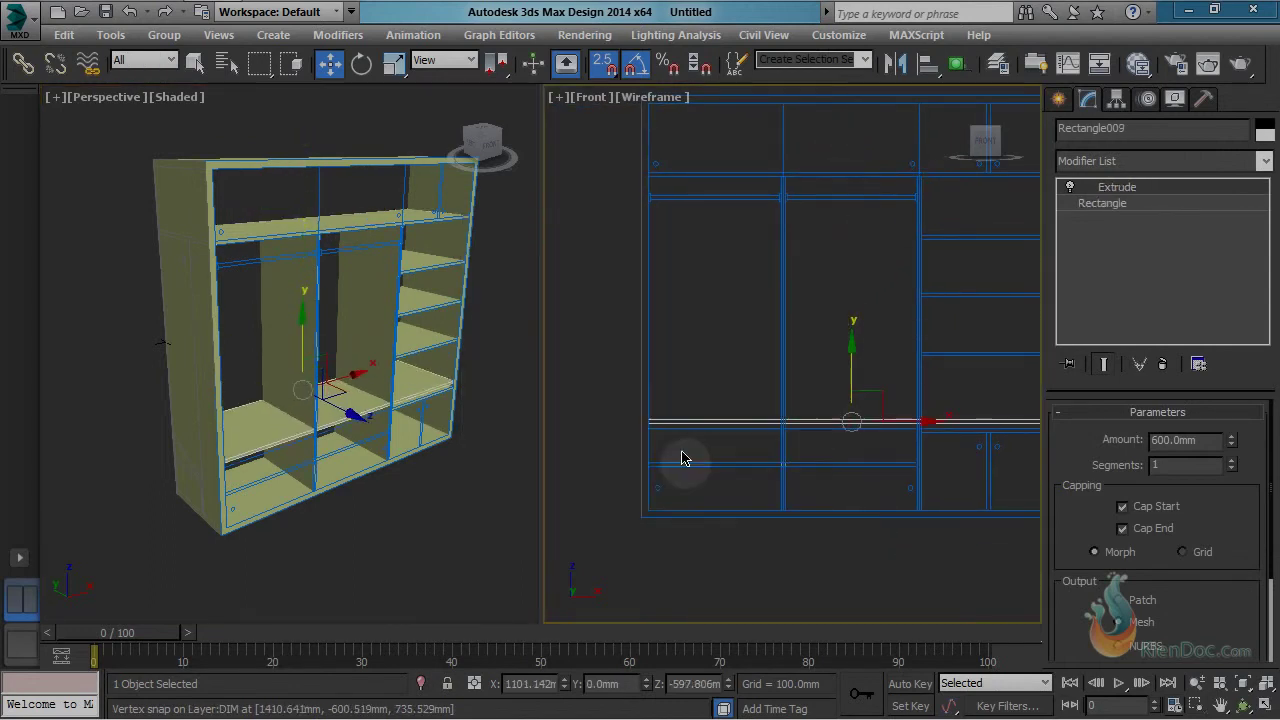
# Step: Lock the selection and snap the copied long shelf's top-left corner vertex down onto the drawer-top line
pyautogui.scroll(6, 723, 297)
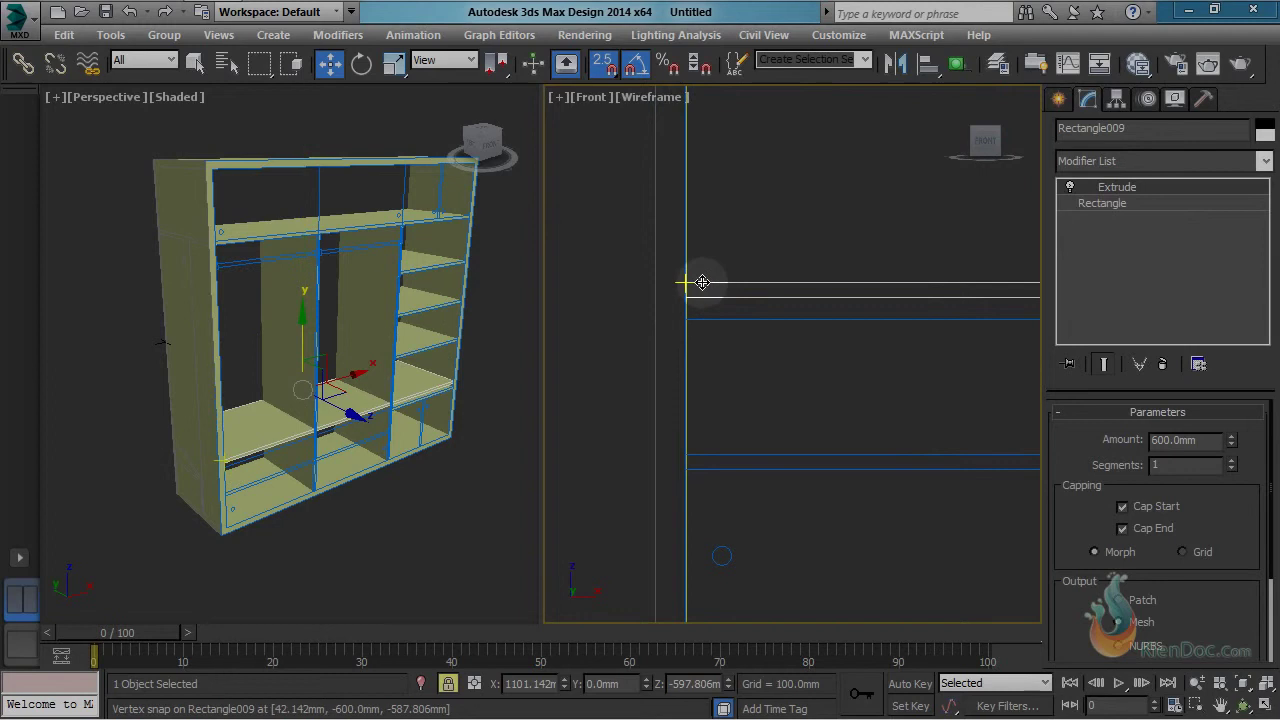
pyautogui.moveTo(701, 283); pyautogui.dragTo(686, 451)
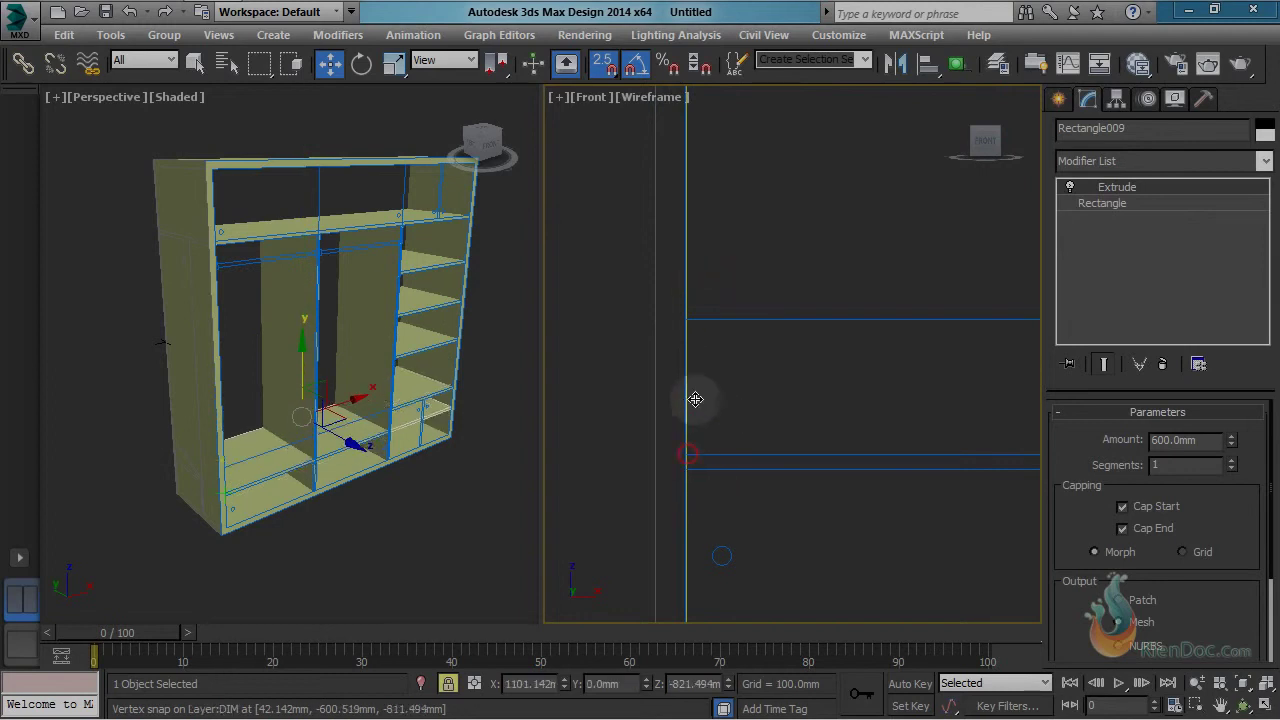
pyautogui.moveTo(694, 400); pyautogui.dragTo(901, 432, button='middle')
pyautogui.scroll(-5, 890, 428)
pyautogui.scroll(1, 951, 440)
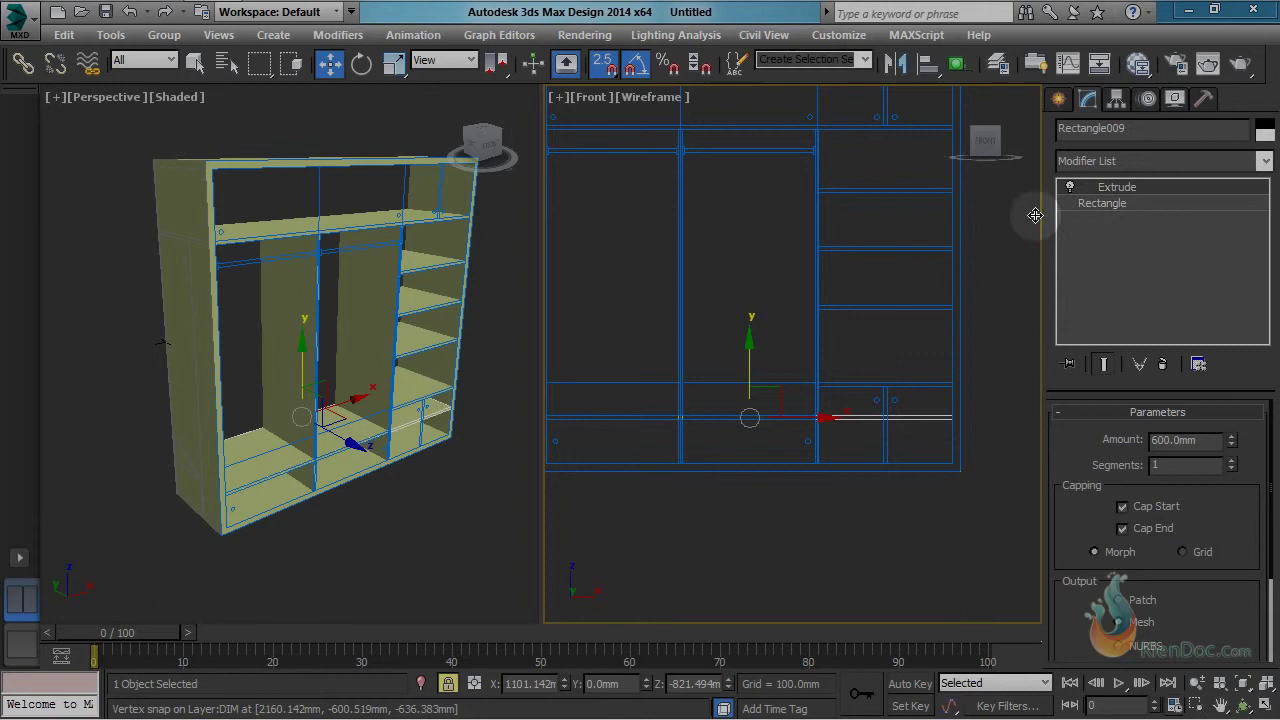
# Step: Convert the copied drawer-top shelf to Editable Poly, enter vertex editing and unlock the selection
pyautogui.rightClick(846, 410)
pyautogui.moveTo(920, 593)
pyautogui.click(1133, 608)
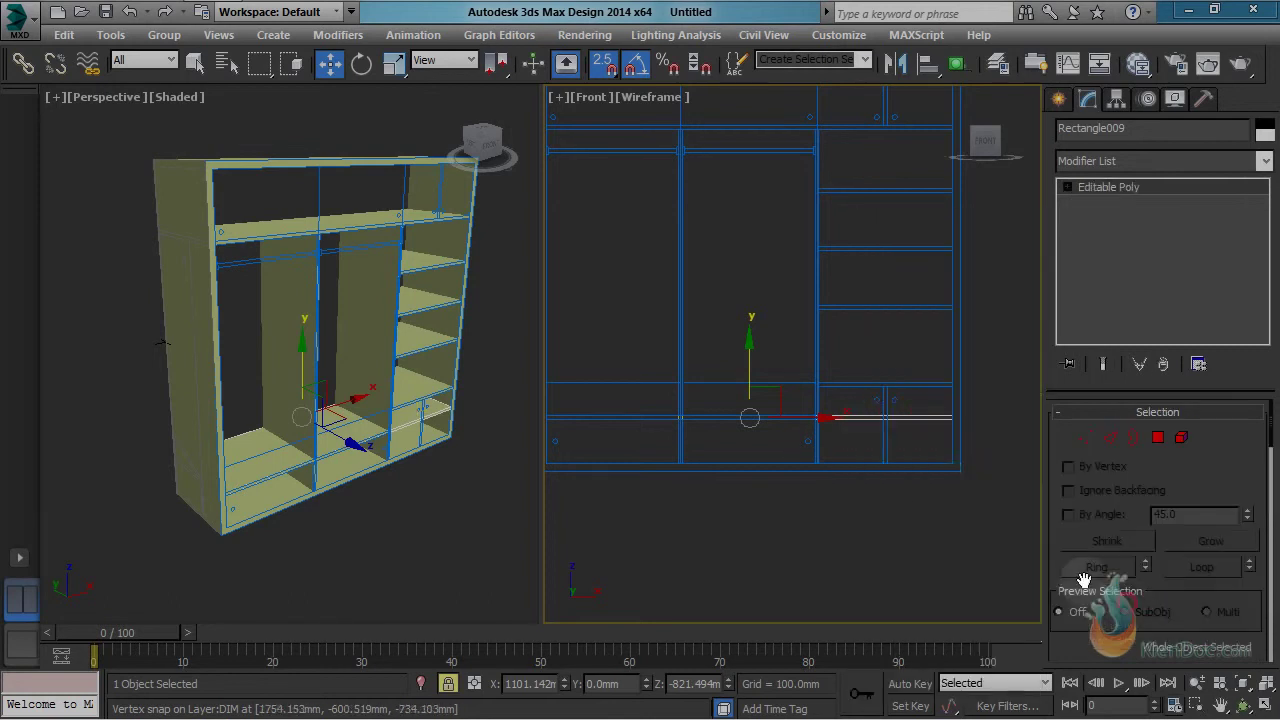
pyautogui.click(1085, 437)
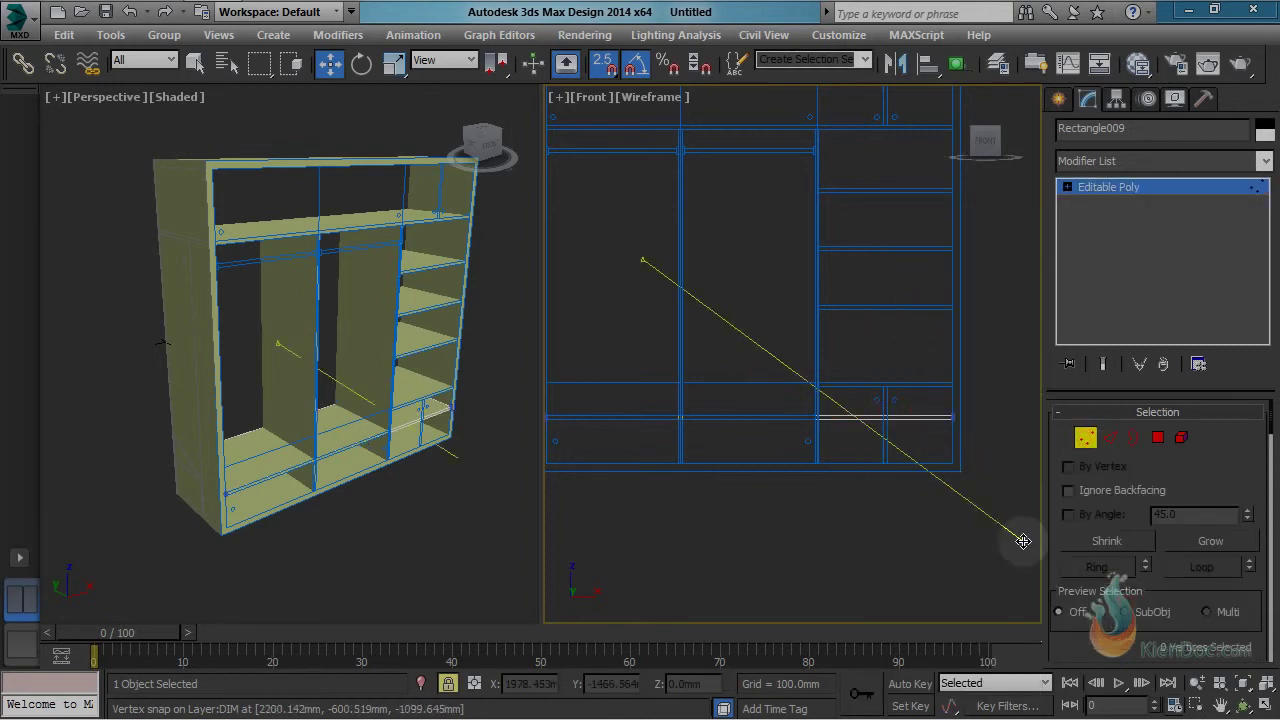
pyautogui.moveTo(1031, 541); pyautogui.dragTo(886, 489)
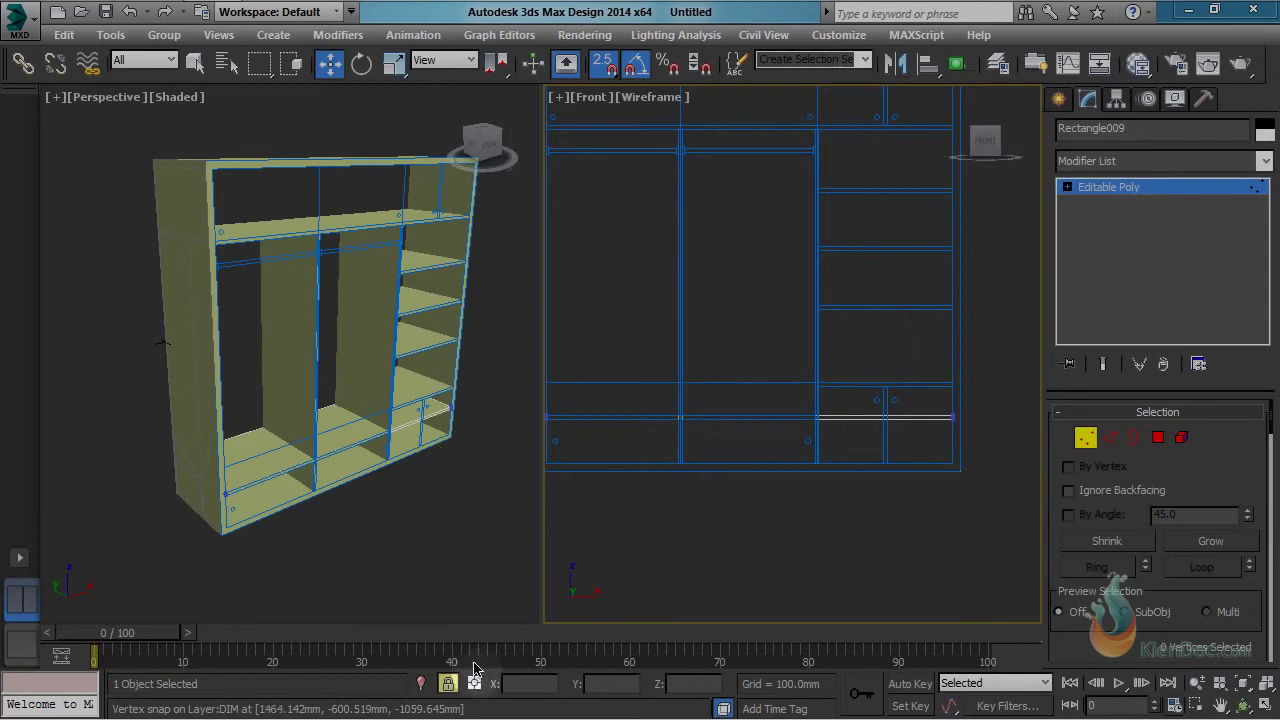
# Step: Select the vertices at the drawer-top shelf's right end and snap them back horizontally to the right-hand divider's edge
pyautogui.moveTo(914, 338); pyautogui.dragTo(994, 468)
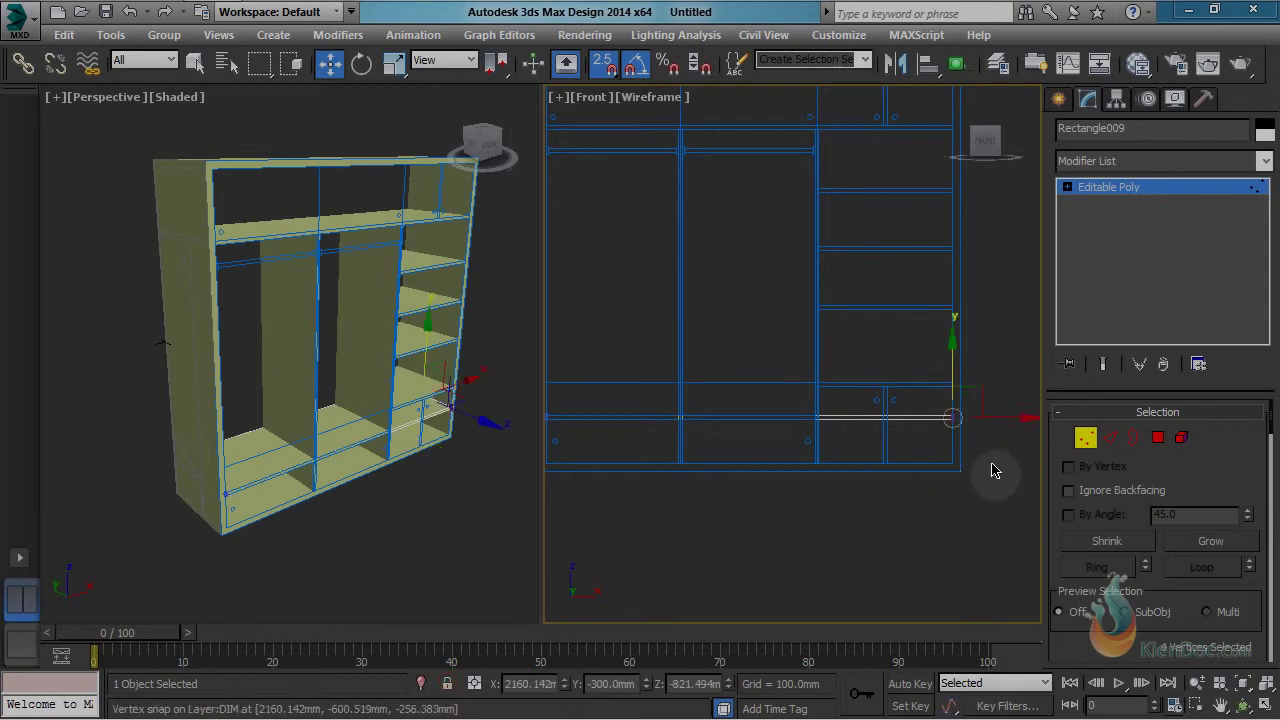
pyautogui.scroll(-3, 992, 466)
pyautogui.scroll(6, 962, 474)
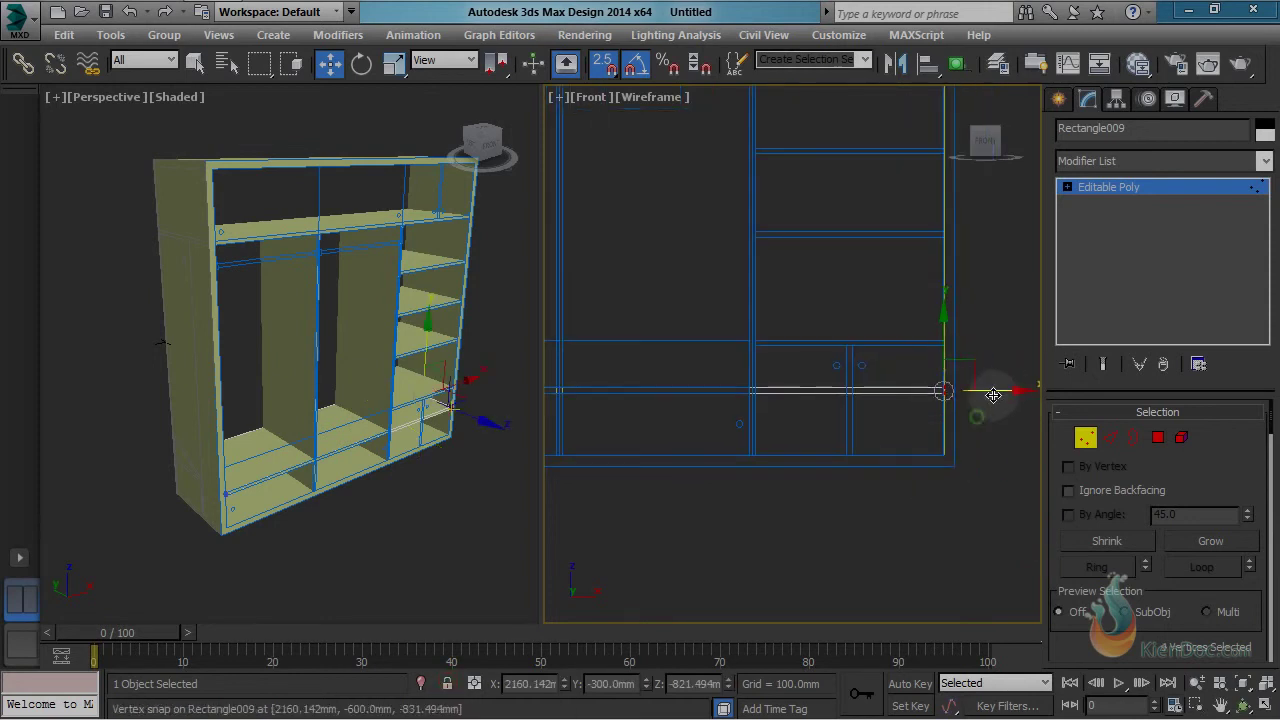
pyautogui.moveTo(994, 391); pyautogui.dragTo(751, 467)
pyautogui.moveTo(766, 337); pyautogui.dragTo(833, 369, button='middle')
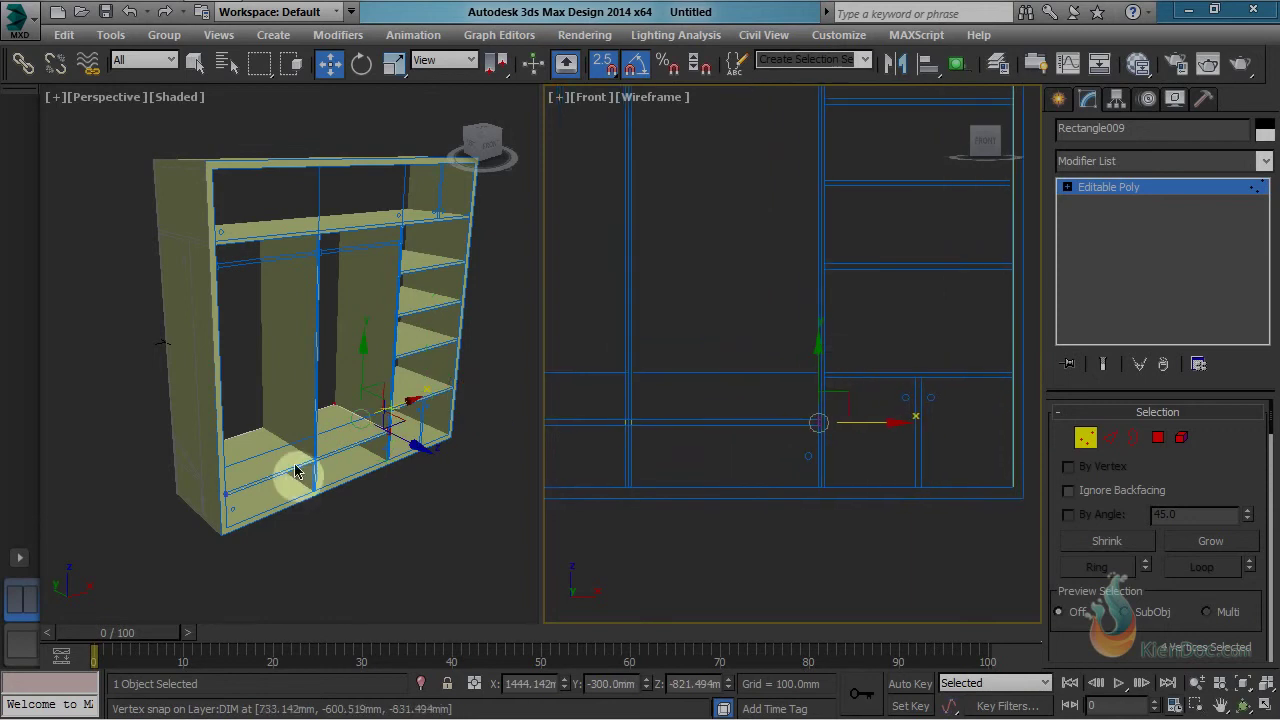
pyautogui.press('z')
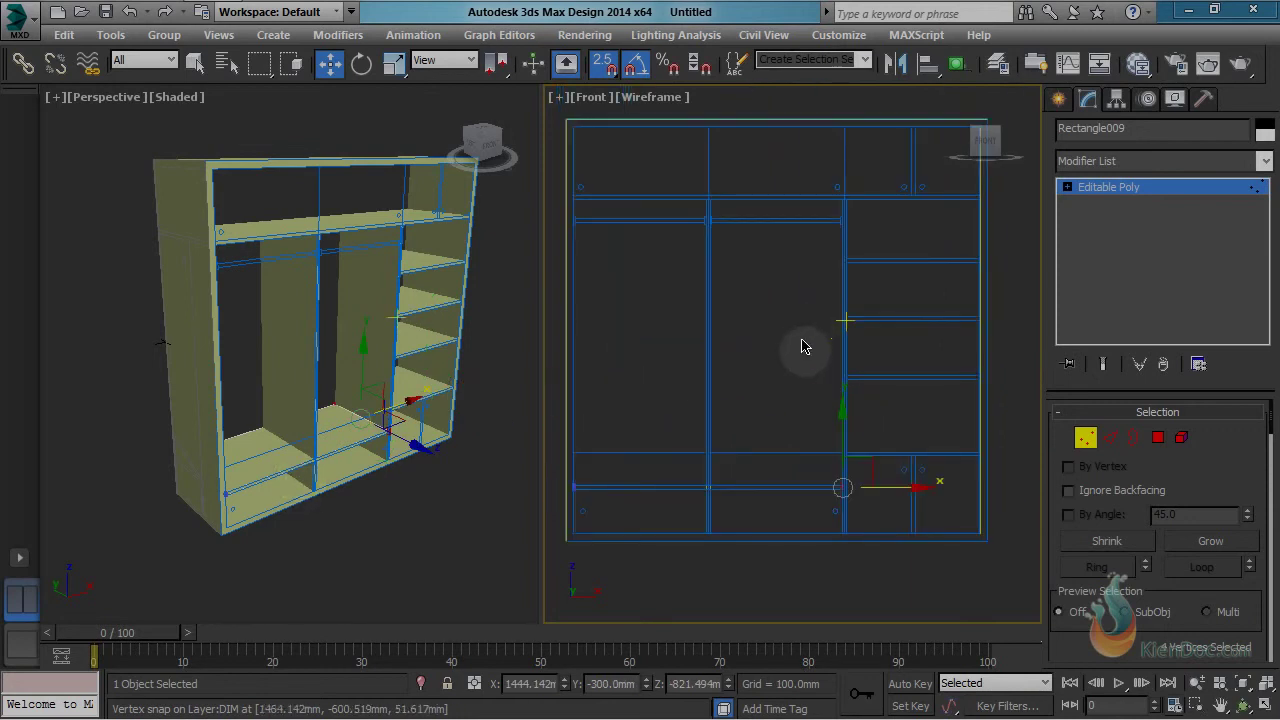
# Step: In the Left view, move the drawer-top shelf's front vertices back to the CAD section's inner vertical line at Y -386.05 mm, then leave vertex editing
pyautogui.scroll(8, 314, 380)
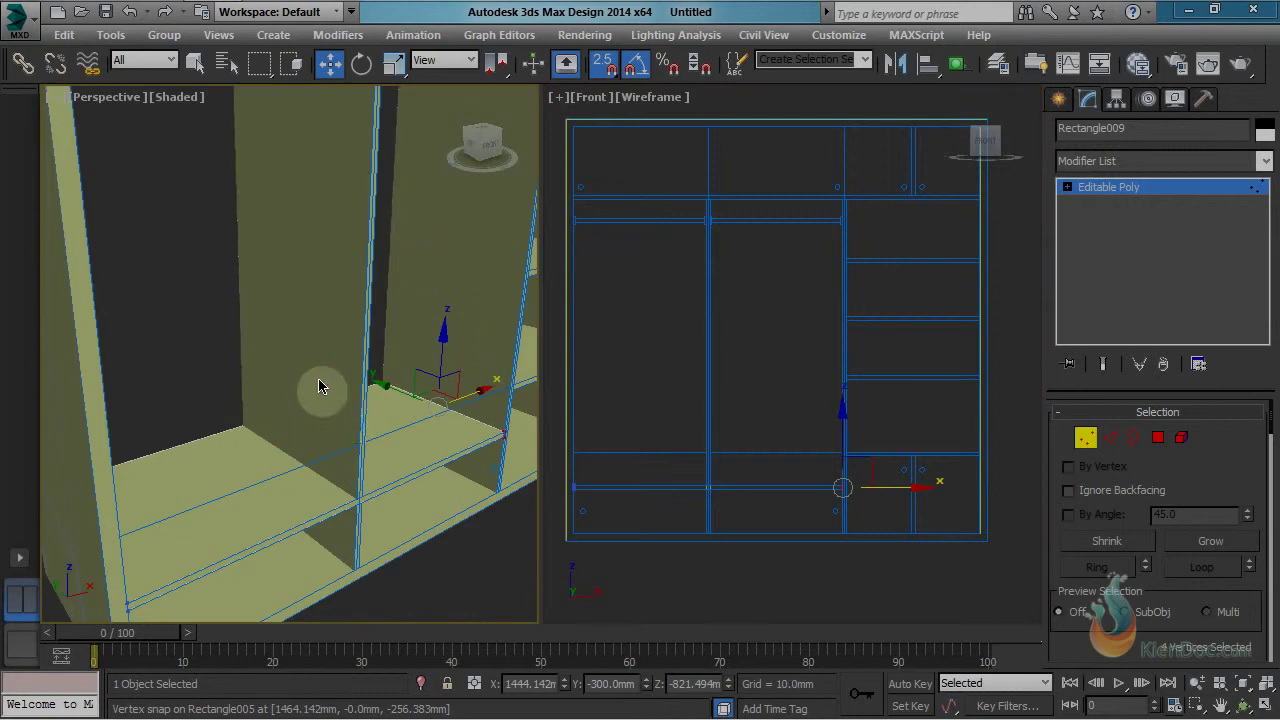
pyautogui.moveTo(353, 412); pyautogui.dragTo(343, 248, button='middle')
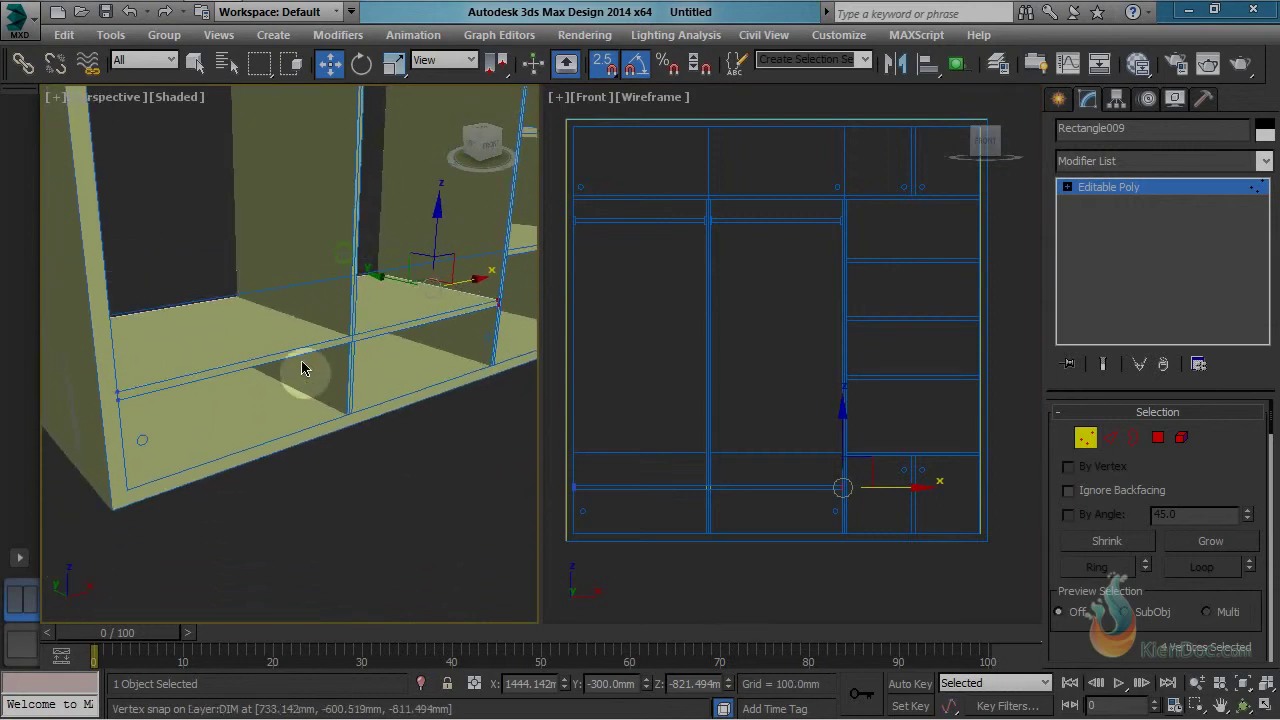
pyautogui.moveTo(332, 327); pyautogui.dragTo(332, 399, button='middle')
pyautogui.scroll(-3, 348, 388)
pyautogui.moveTo(763, 292); pyautogui.dragTo(772, 324, button='middle')
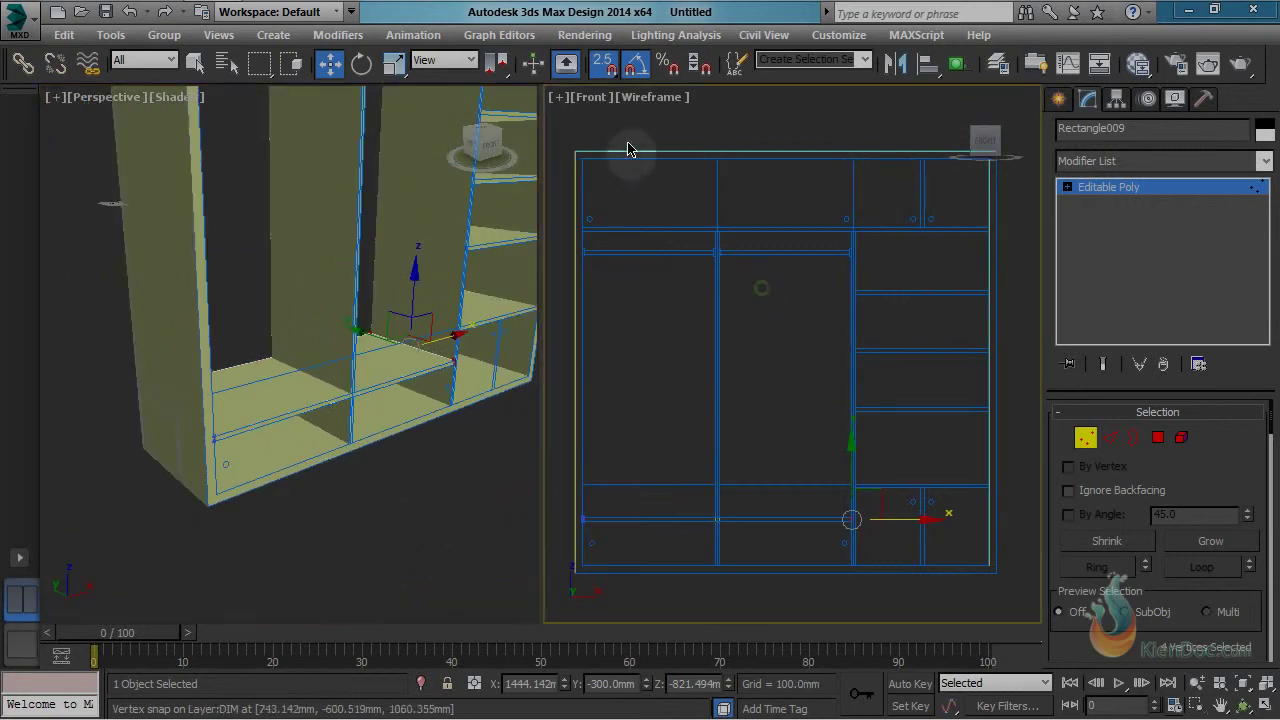
pyautogui.click(590, 97)
pyautogui.click(640, 304)
pyautogui.scroll(3, 830, 385)
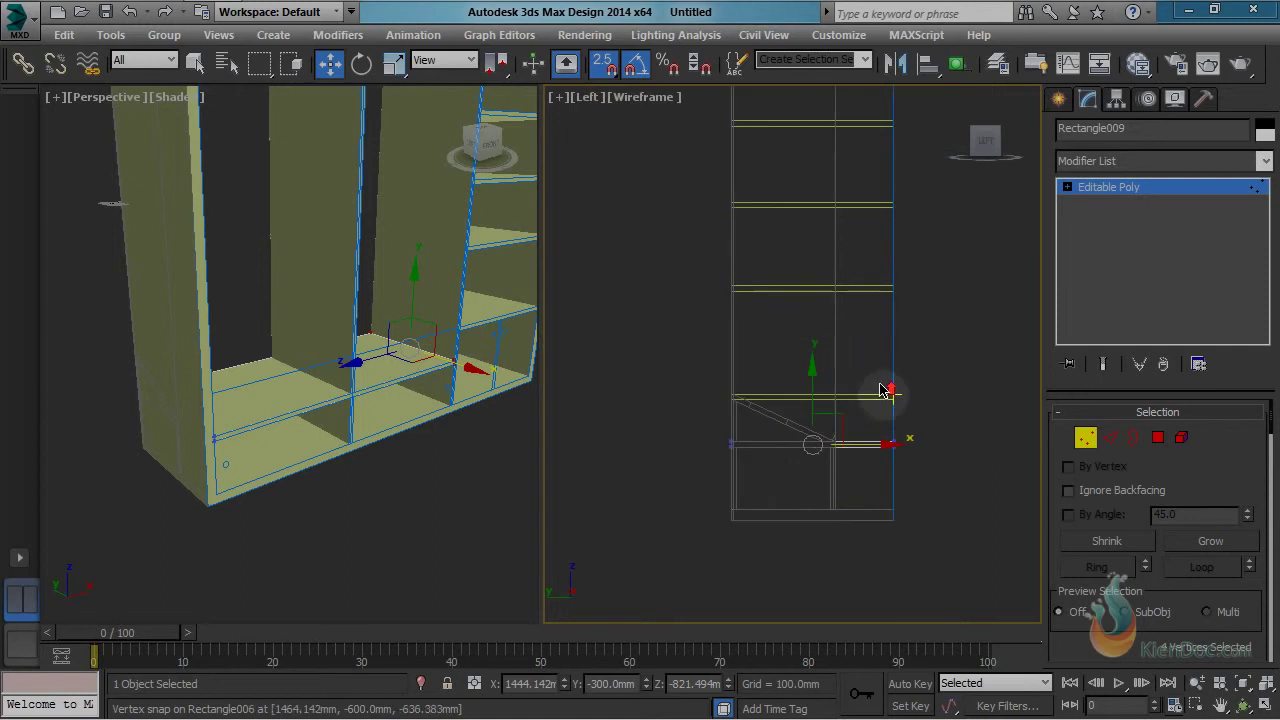
pyautogui.scroll(2, 840, 450)
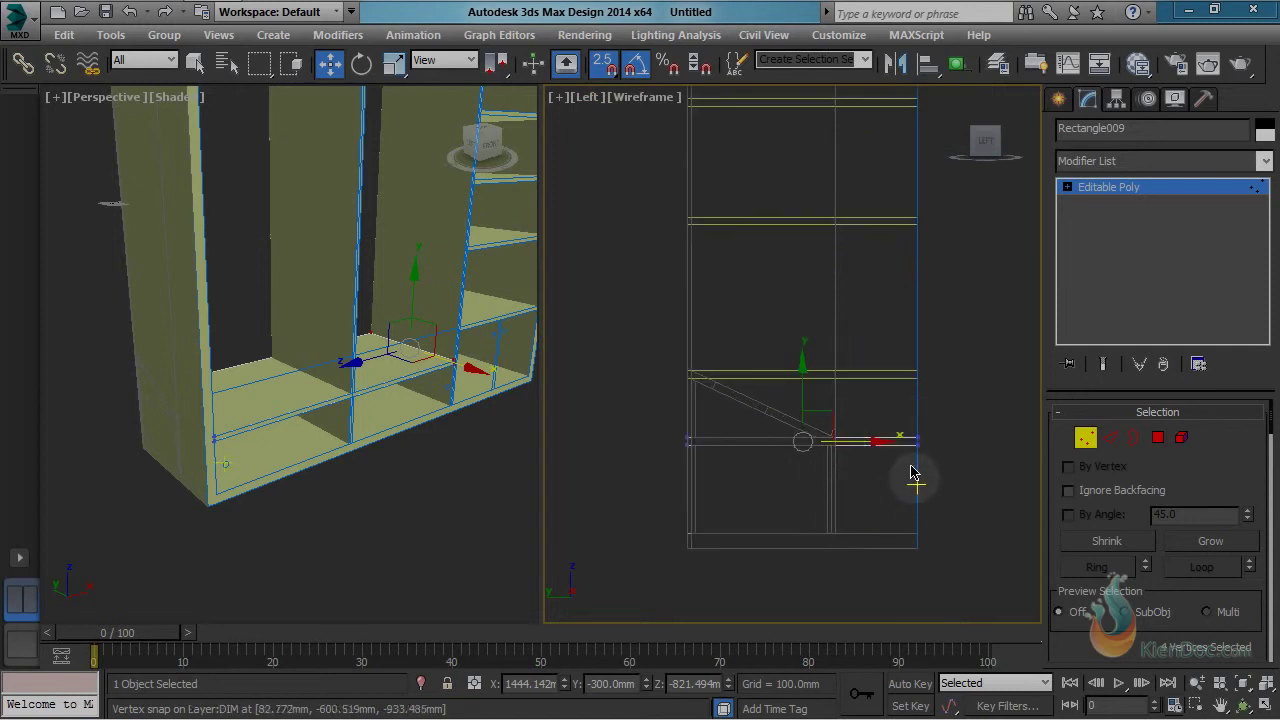
pyautogui.moveTo(902, 402); pyautogui.dragTo(966, 508)
pyautogui.scroll(2, 937, 474)
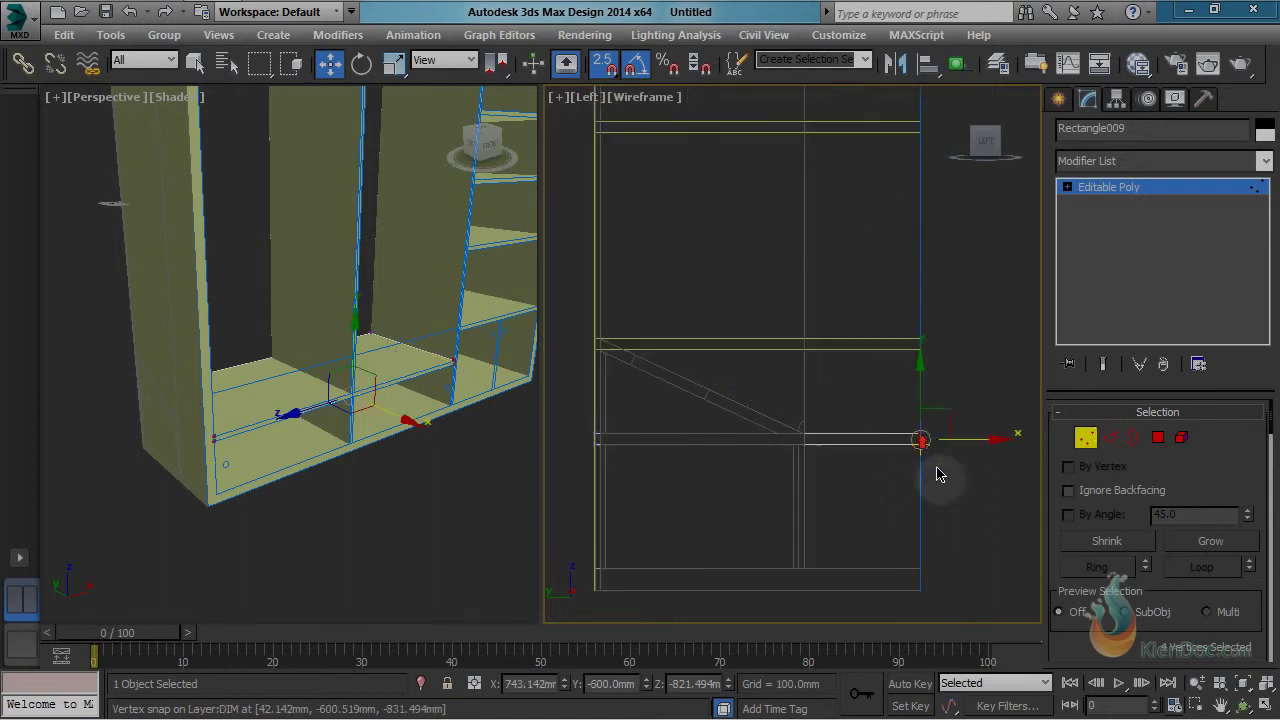
pyautogui.moveTo(937, 474); pyautogui.dragTo(919, 392, button='middle')
pyautogui.moveTo(970, 357); pyautogui.dragTo(799, 486)
pyautogui.moveTo(849, 366); pyautogui.dragTo(835, 524, button='middle')
pyautogui.scroll(-2, 835, 524)
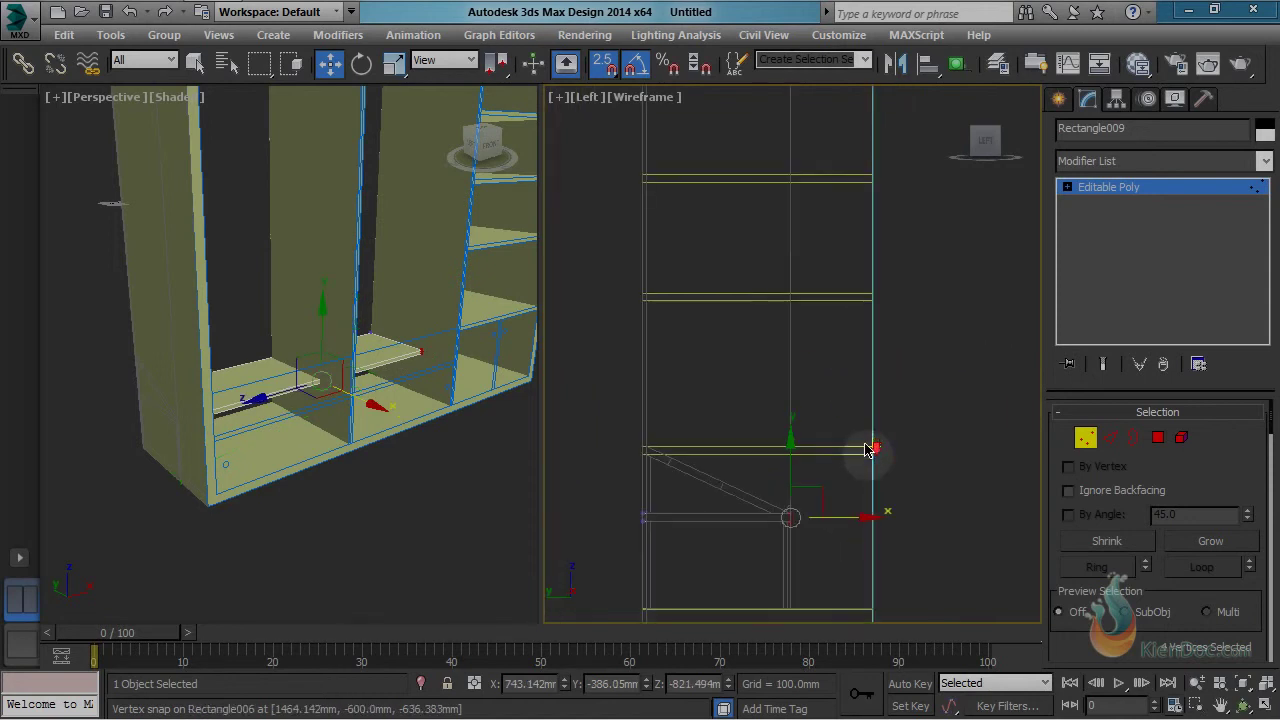
pyautogui.moveTo(332, 186); pyautogui.dragTo(349, 282, button='middle')
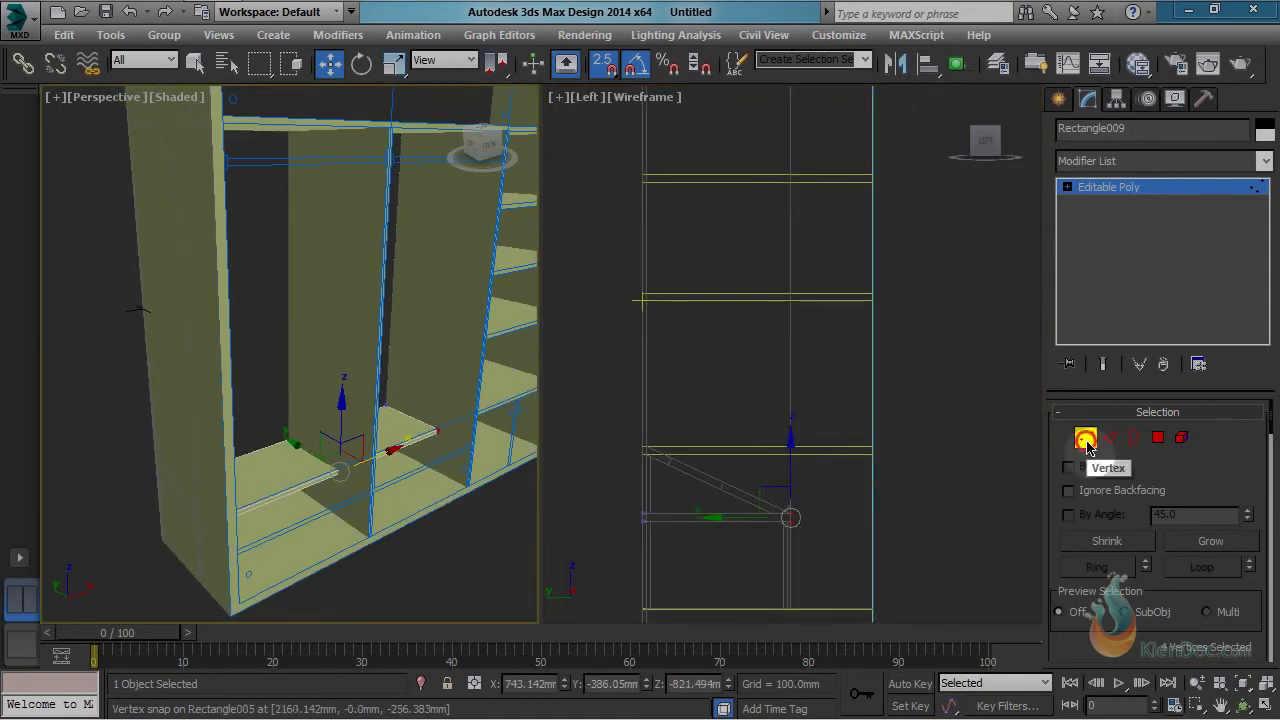
pyautogui.click(1086, 441)
# Step: Select the middle vertical divider and snap its front vertices back to the same inner section line at Y -386.05 mm
pyautogui.click(358, 282)
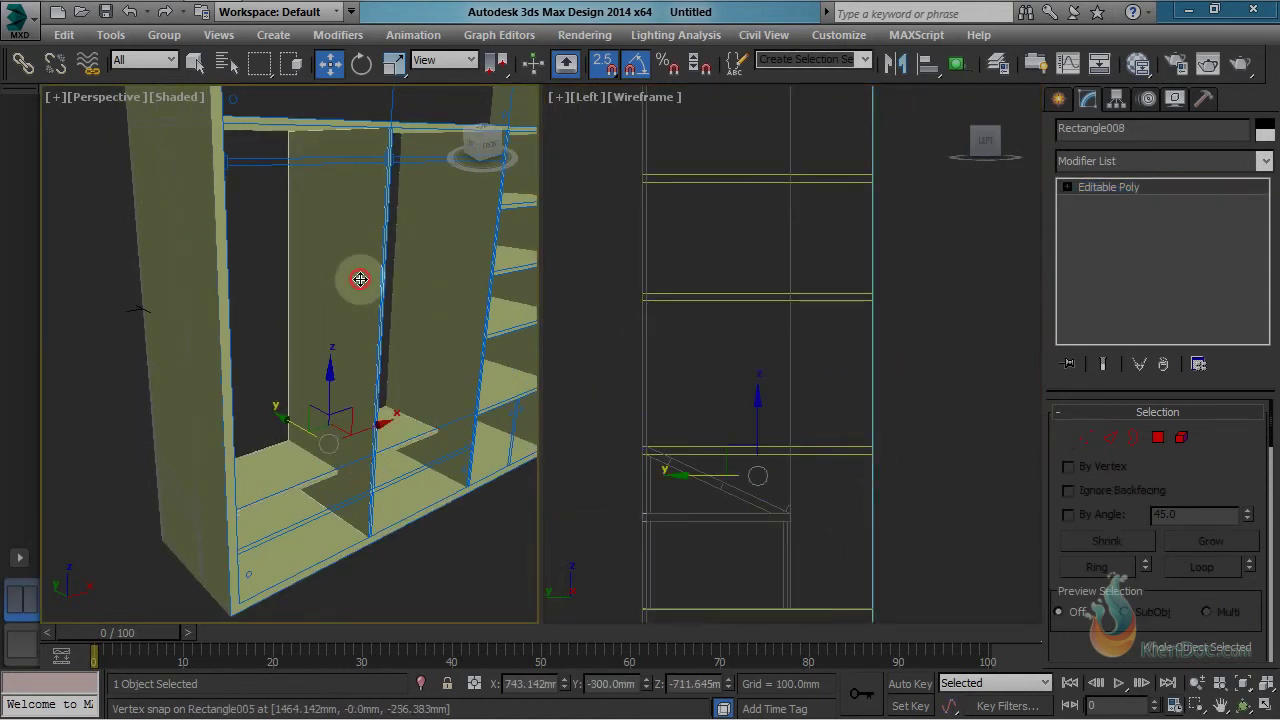
pyautogui.click(1085, 437)
pyautogui.middleClick(891, 328)
pyautogui.scroll(-2, 852, 286)
pyautogui.moveTo(891, 328); pyautogui.dragTo(817, 382, button='middle')
pyautogui.scroll(-1, 854, 264)
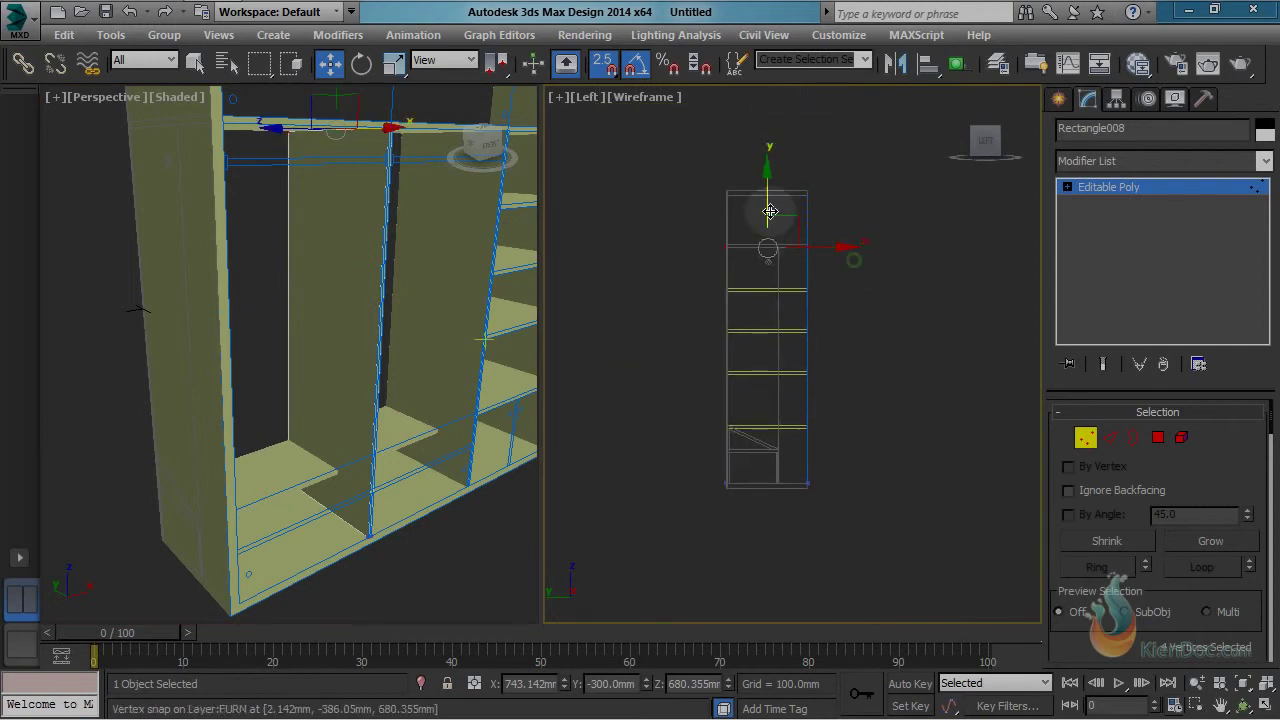
pyautogui.moveTo(790, 148); pyautogui.dragTo(914, 586)
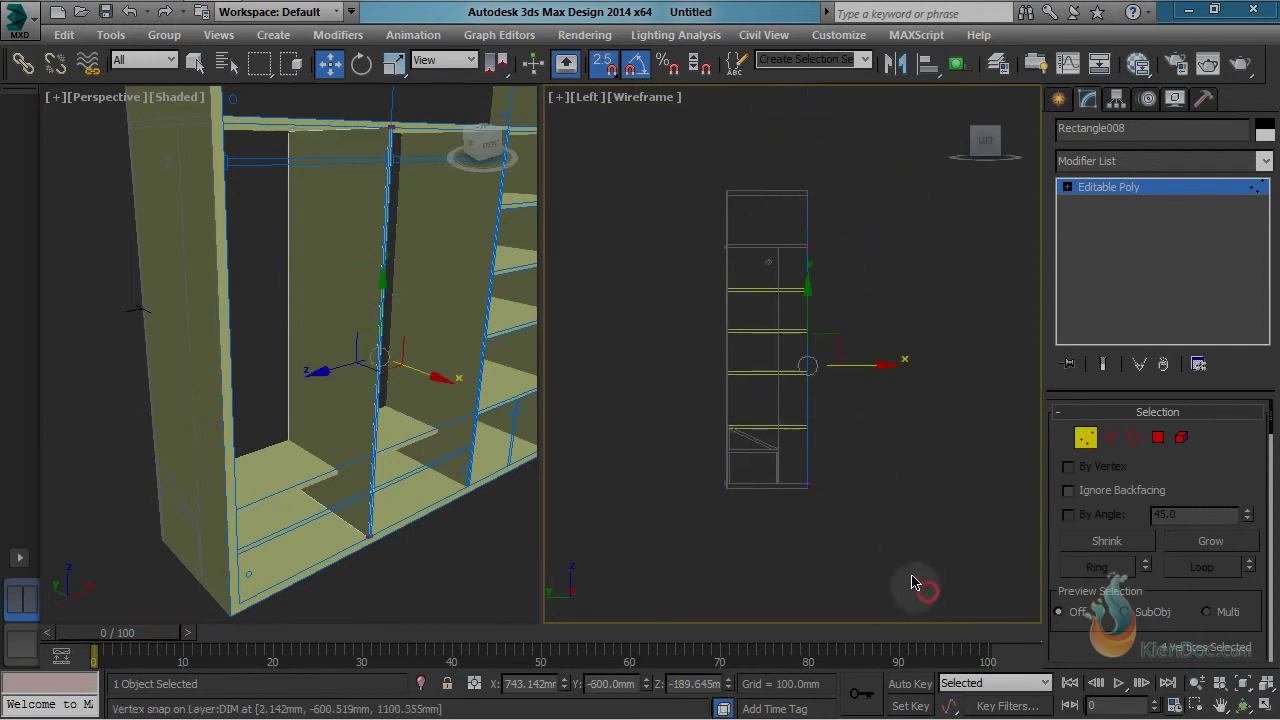
pyautogui.scroll(3, 851, 410)
pyautogui.moveTo(849, 403); pyautogui.dragTo(884, 253, button='middle')
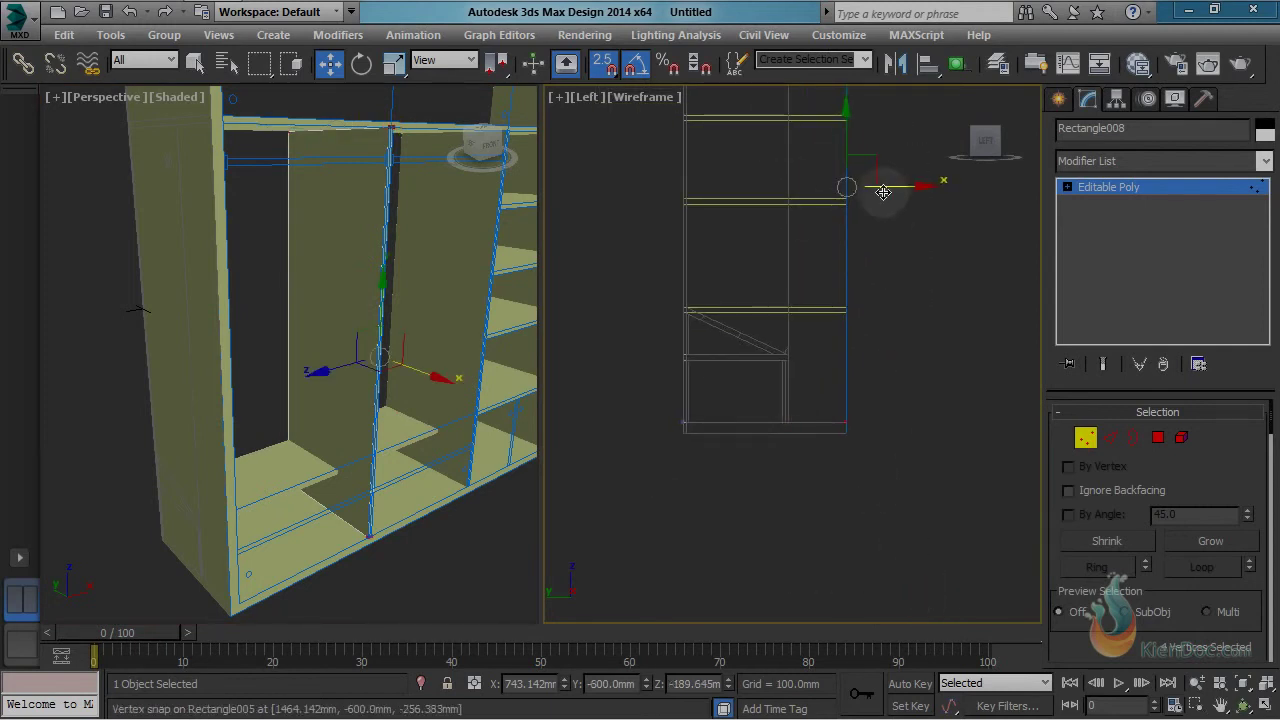
pyautogui.scroll(1, 884, 191)
pyautogui.moveTo(886, 186); pyautogui.dragTo(766, 414)
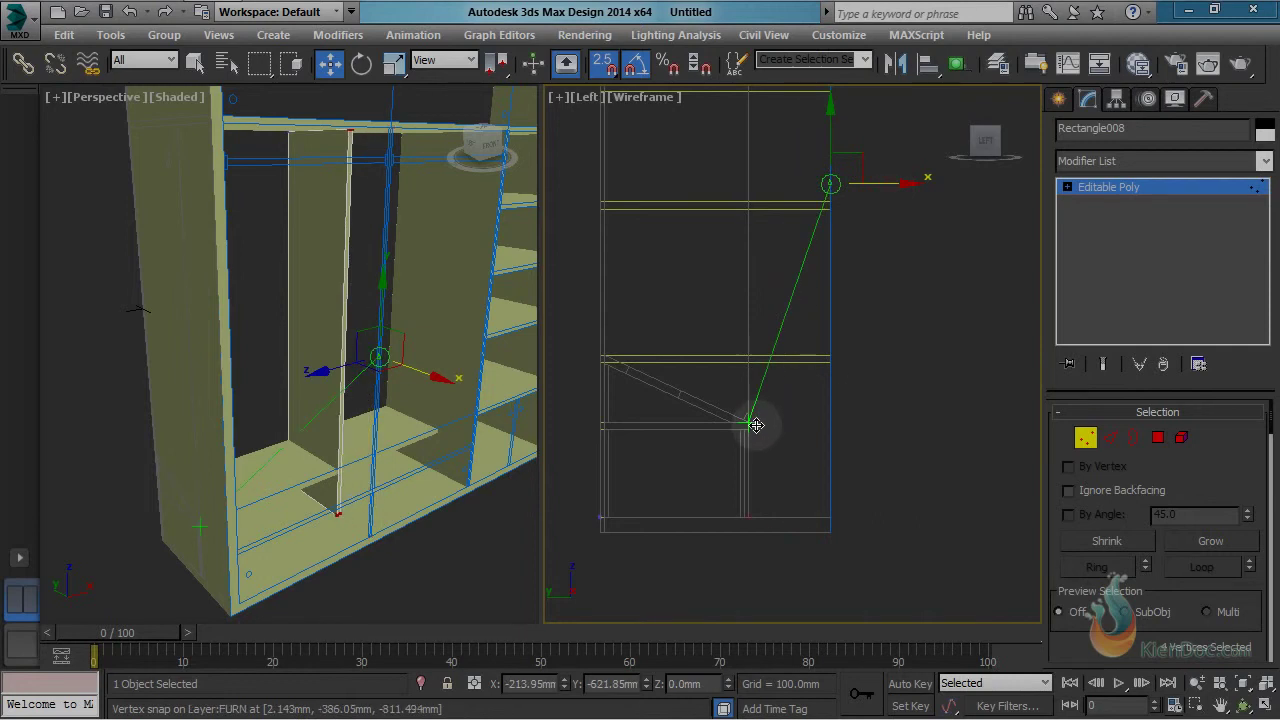
pyautogui.moveTo(756, 425); pyautogui.dragTo(757, 425)
pyautogui.scroll(-1, 860, 325)
pyautogui.moveTo(860, 325); pyautogui.dragTo(886, 447, button='middle')
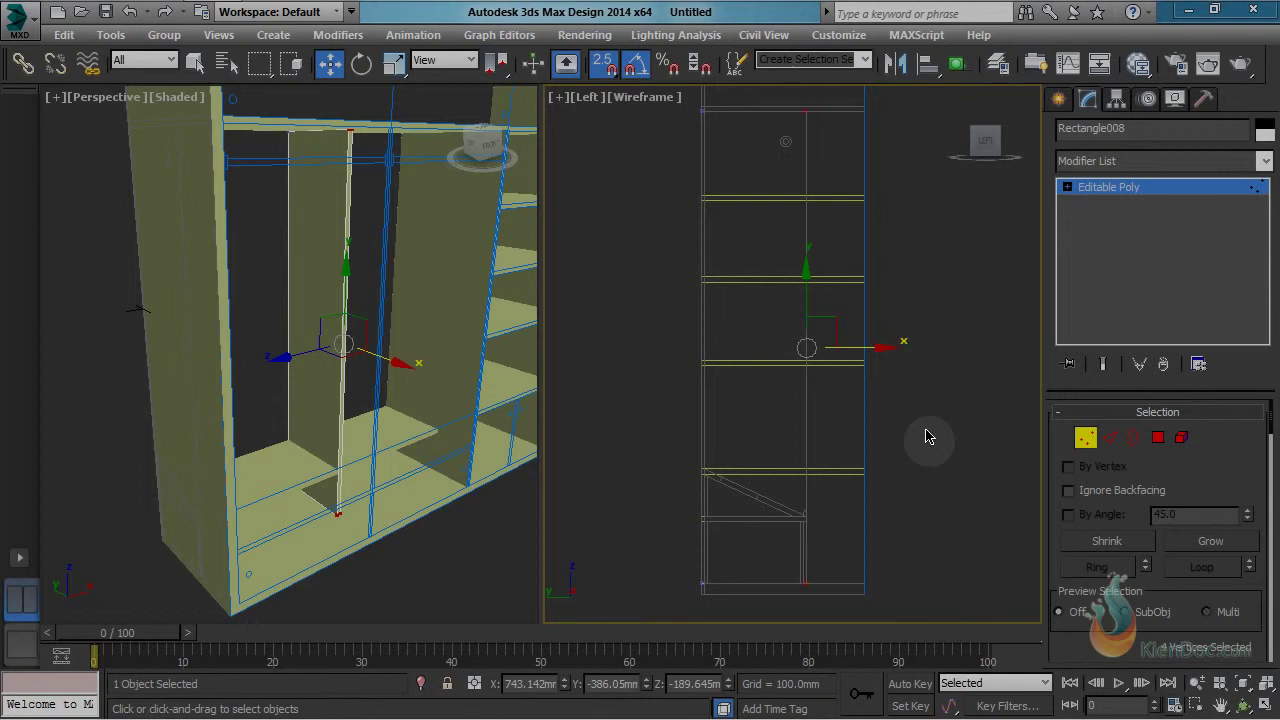
# Step: In the Front view, raise the middle divider's bottom vertices to the drawer-top shelf's upper edge and leave vertex editing
pyautogui.press('f')
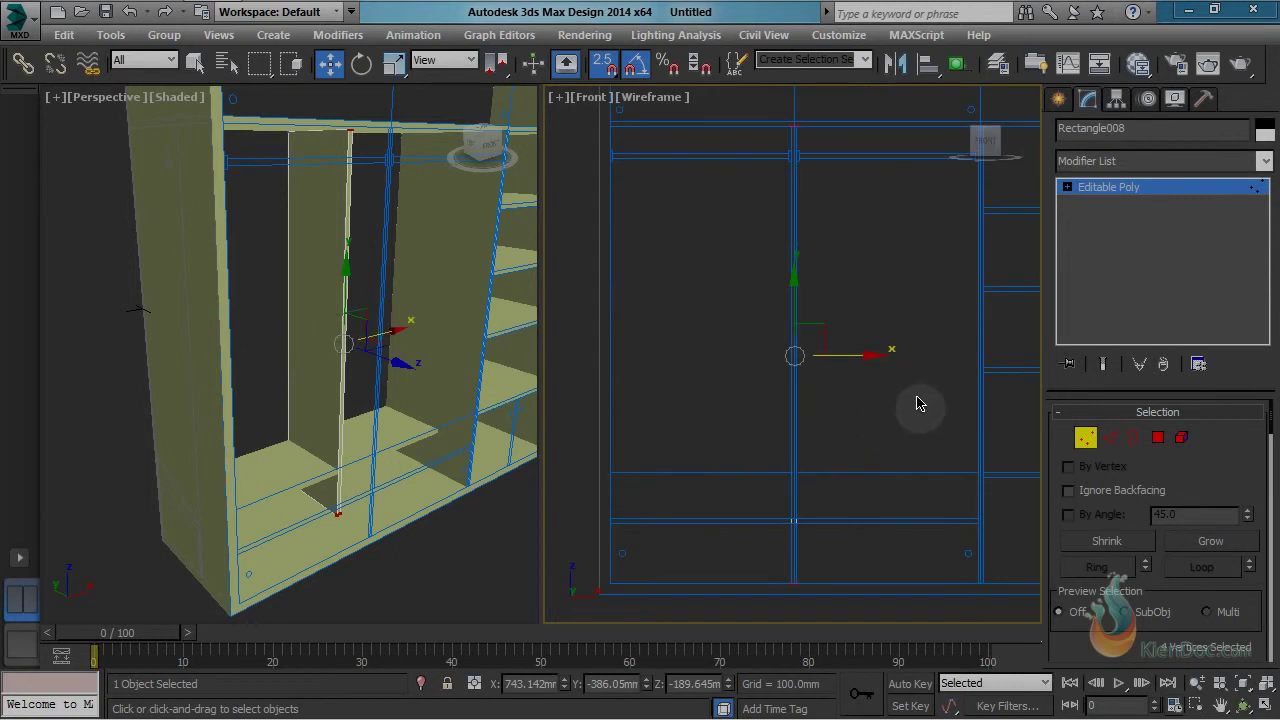
pyautogui.moveTo(912, 391); pyautogui.dragTo(836, 409, button='middle')
pyautogui.scroll(-2, 864, 408)
pyautogui.scroll(1, 845, 391)
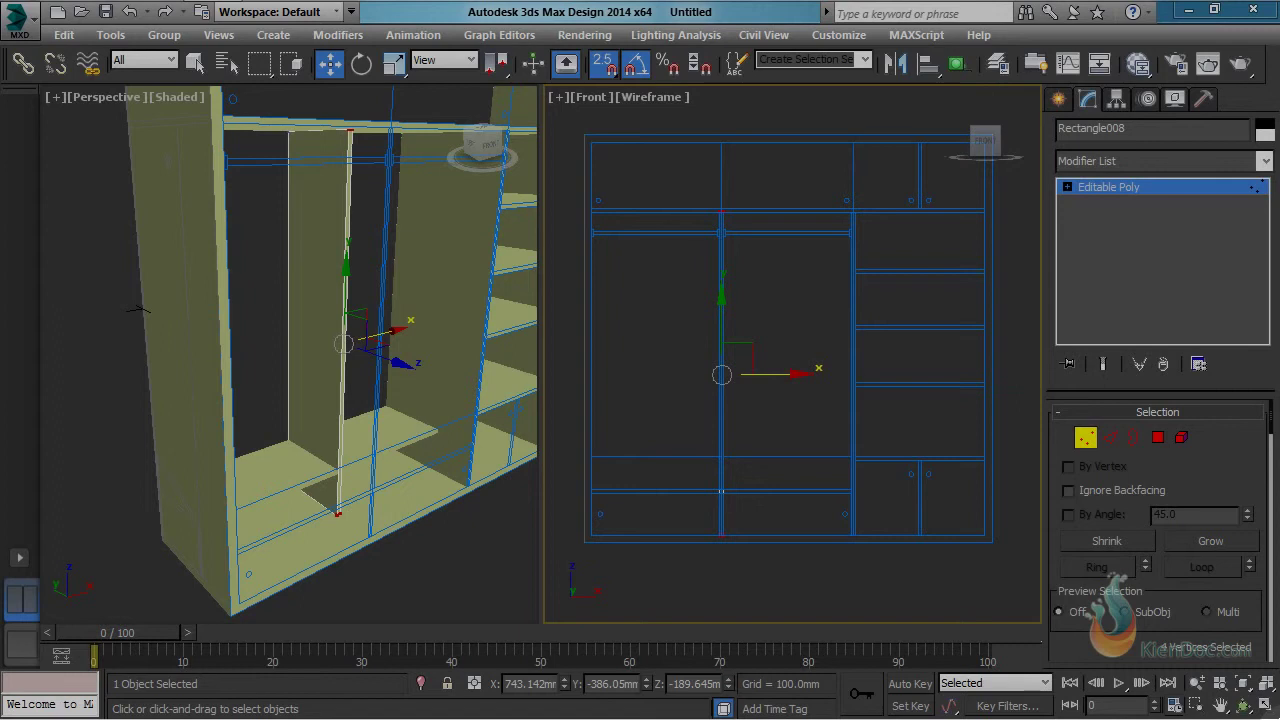
pyautogui.scroll(-5, 308, 352)
pyautogui.scroll(4, 308, 352)
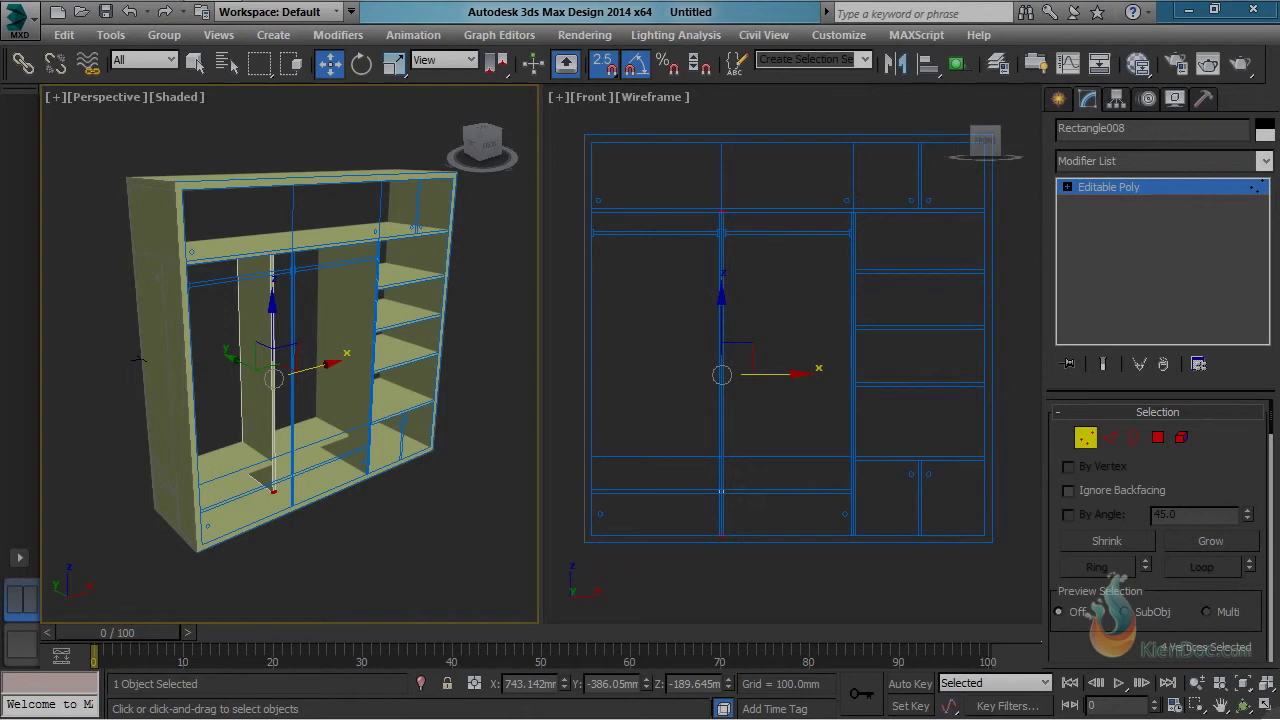
pyautogui.scroll(2, 725, 493)
pyautogui.moveTo(725, 493); pyautogui.dragTo(769, 420, button='middle')
pyautogui.scroll(2, 767, 452)
pyautogui.moveTo(683, 409); pyautogui.dragTo(889, 504)
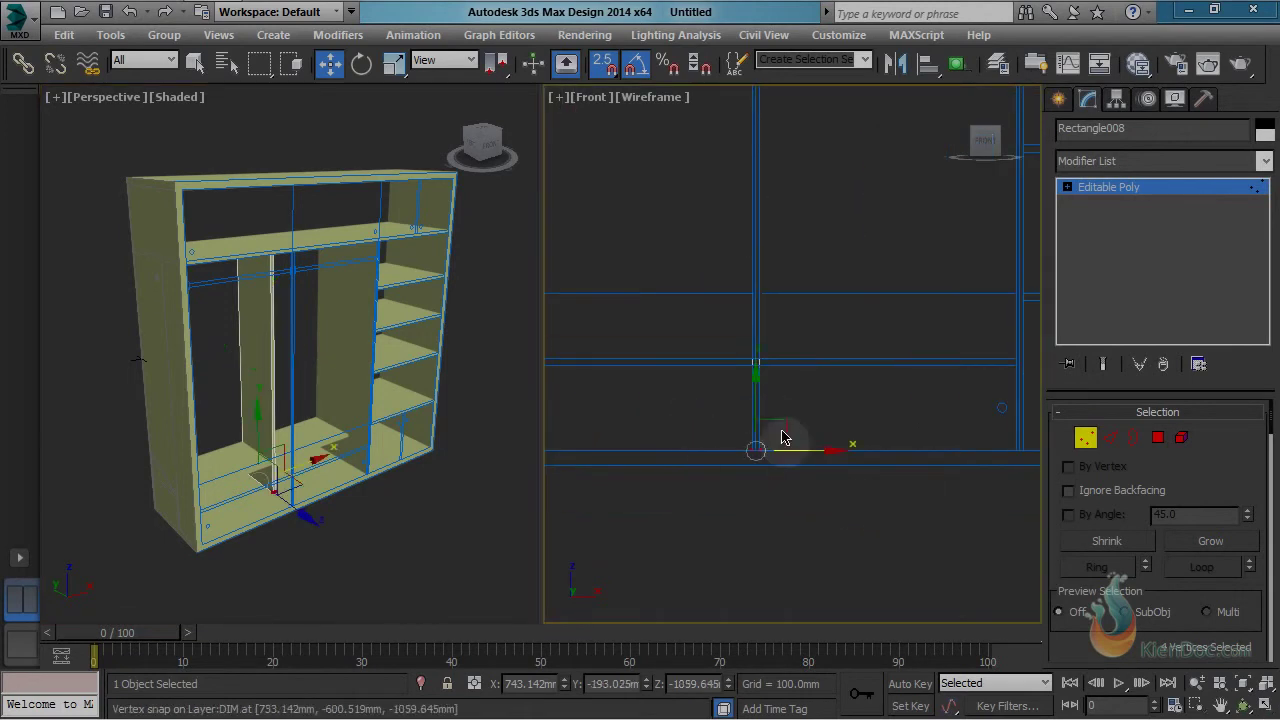
pyautogui.scroll(2, 772, 424)
pyautogui.scroll(-1, 774, 424)
pyautogui.moveTo(815, 430); pyautogui.dragTo(985, 426, button='middle')
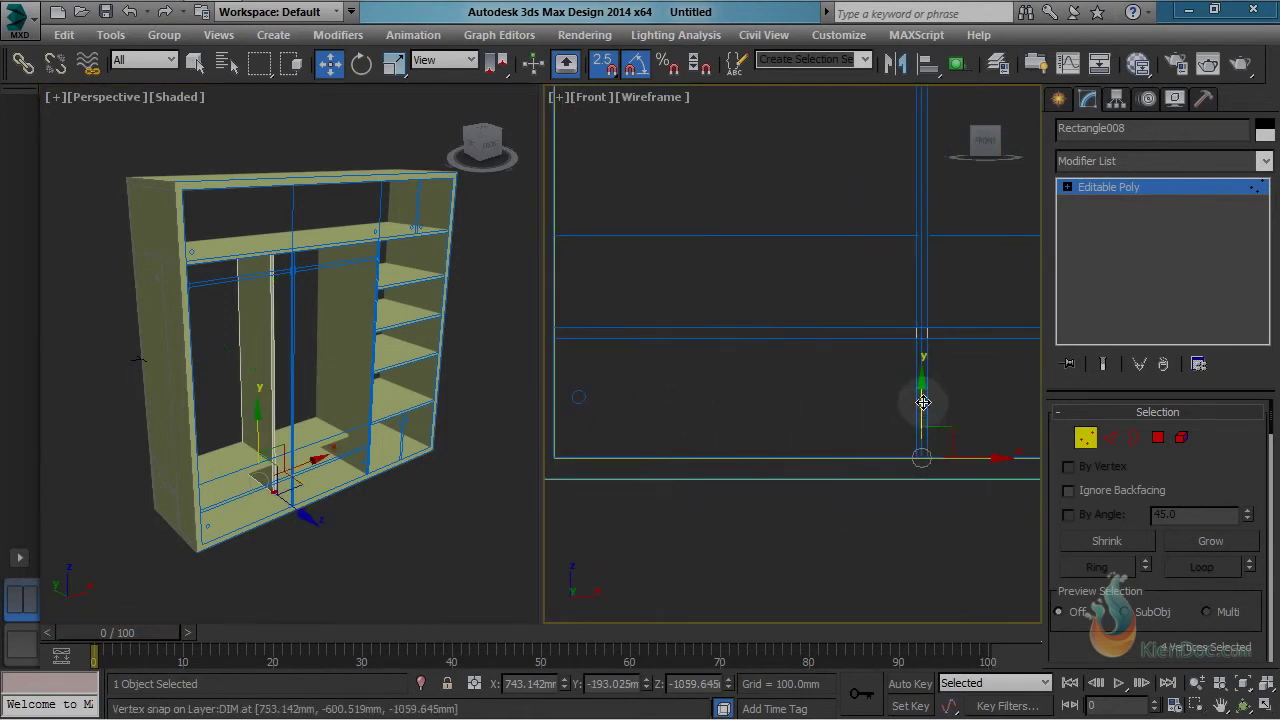
pyautogui.moveTo(923, 402); pyautogui.dragTo(564, 325)
pyautogui.click(1086, 438)
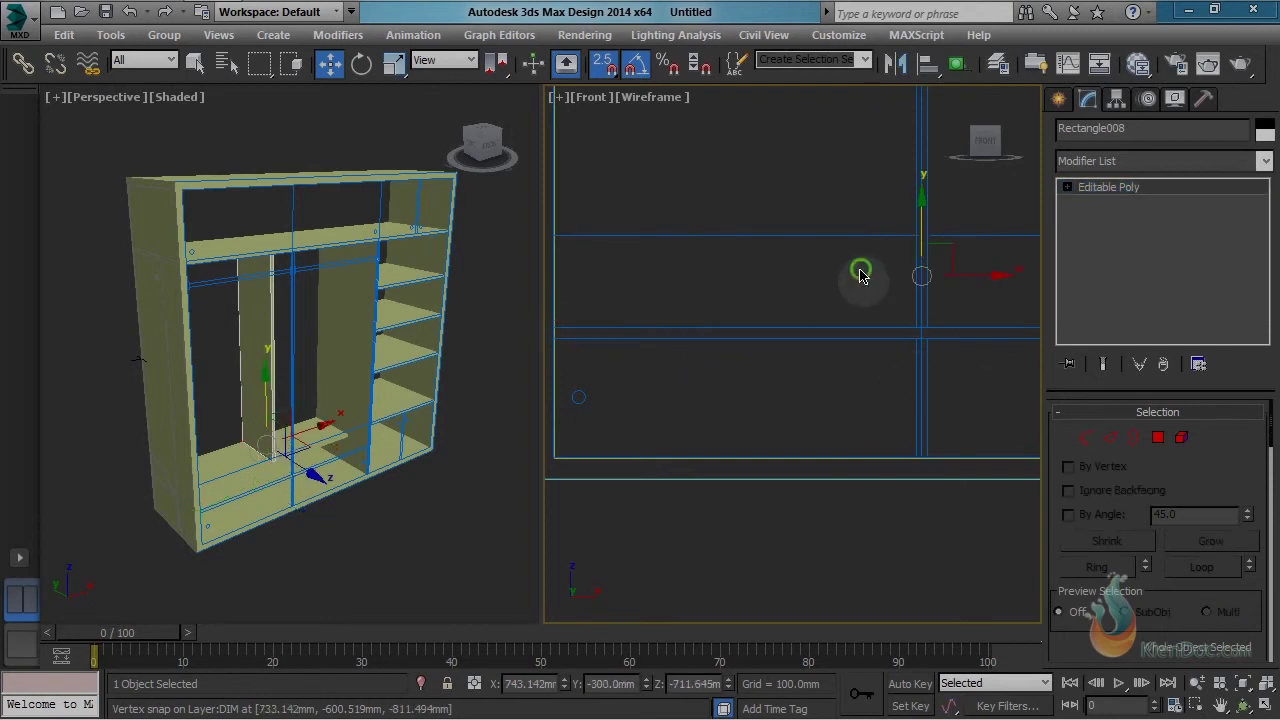
# Step: Clone the shortened middle divider in place as an independent copy
pyautogui.scroll(-2, 866, 290)
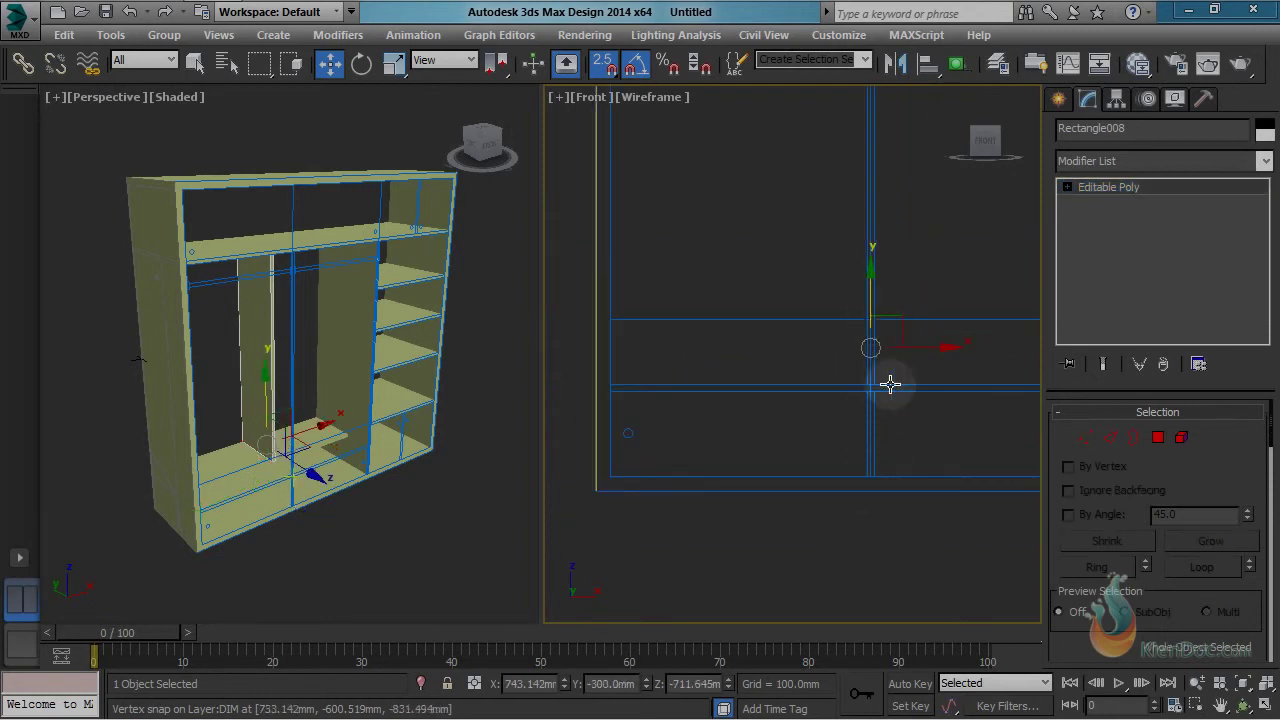
pyautogui.moveTo(891, 380); pyautogui.dragTo(871, 443, button='middle')
pyautogui.scroll(2, 870, 457)
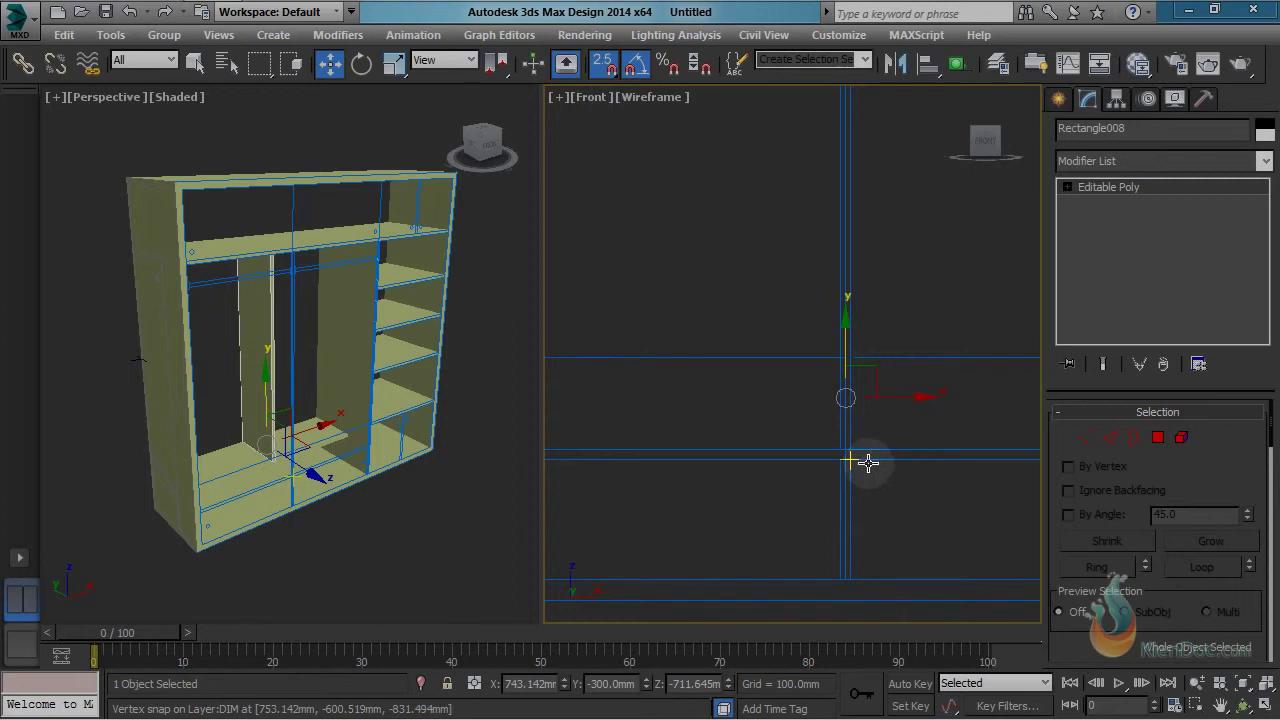
pyautogui.scroll(-3, 903, 457)
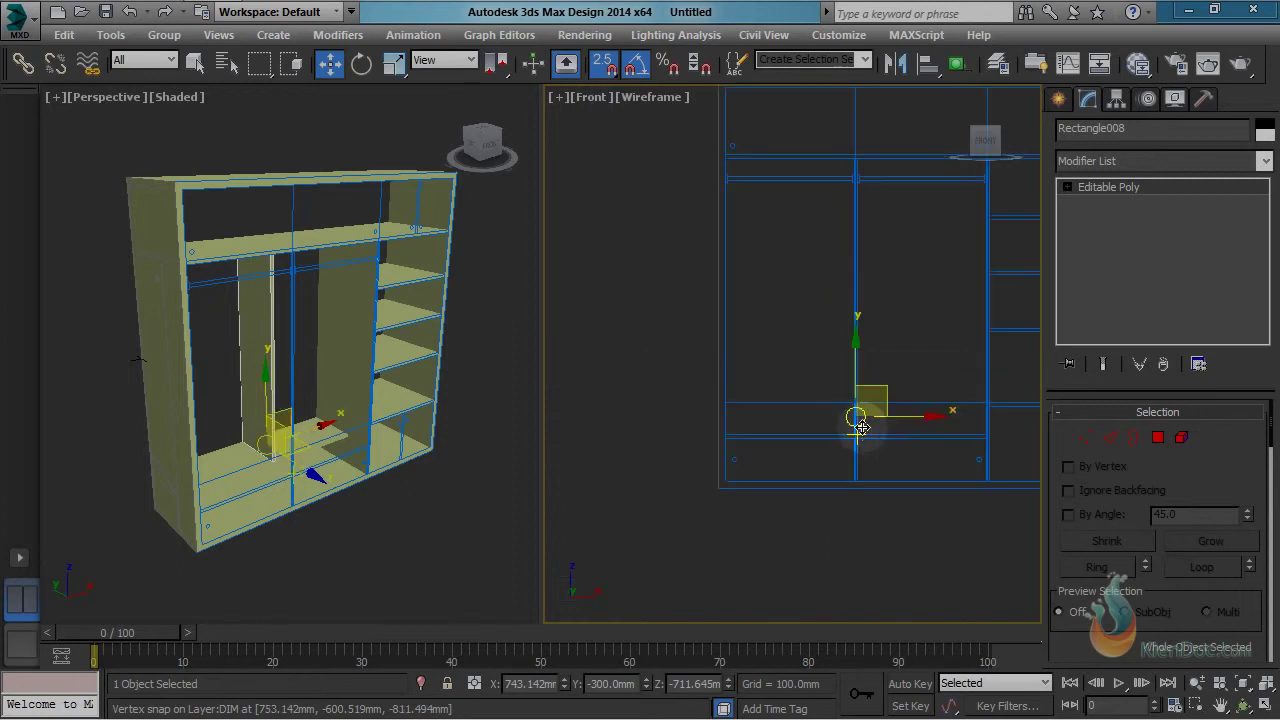
pyautogui.hotkey('ctrl', 'v')
pyautogui.click(555, 303)
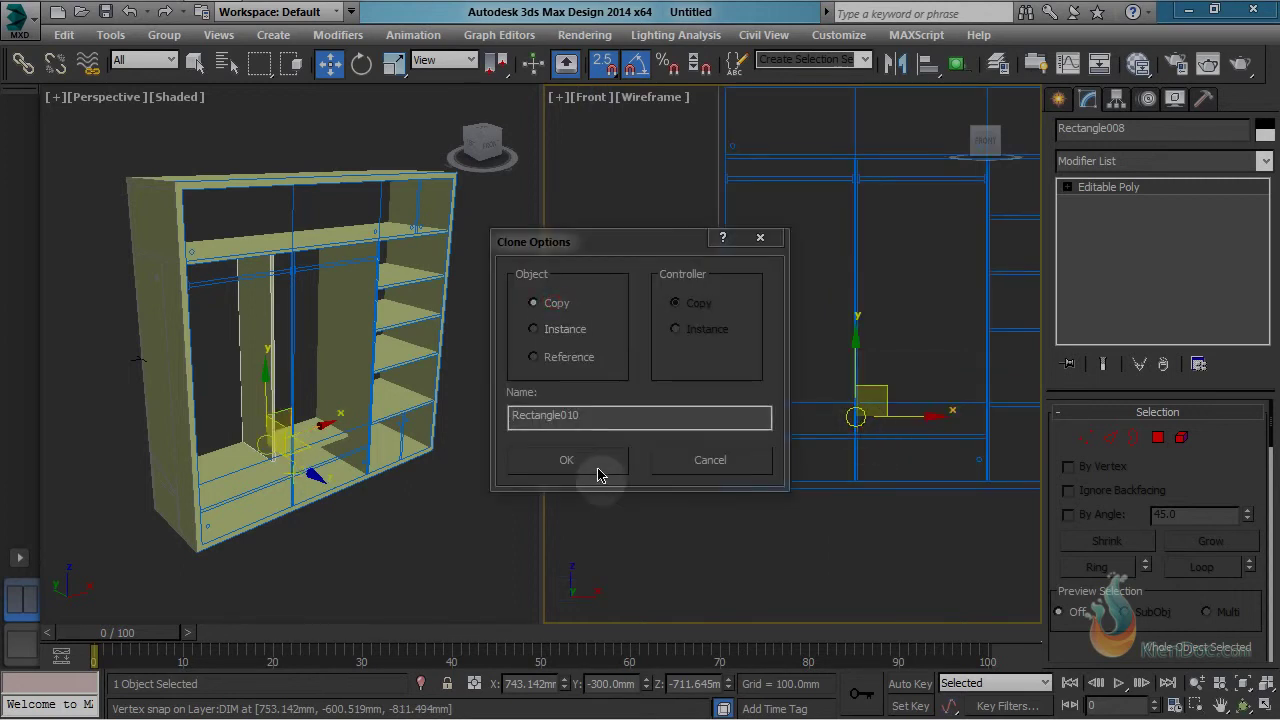
pyautogui.click(590, 462)
# Step: Select the cloned divider's bottom vertices and snap them down to the upper edge of the wardrobe's bottom panel
pyautogui.click(1086, 440)
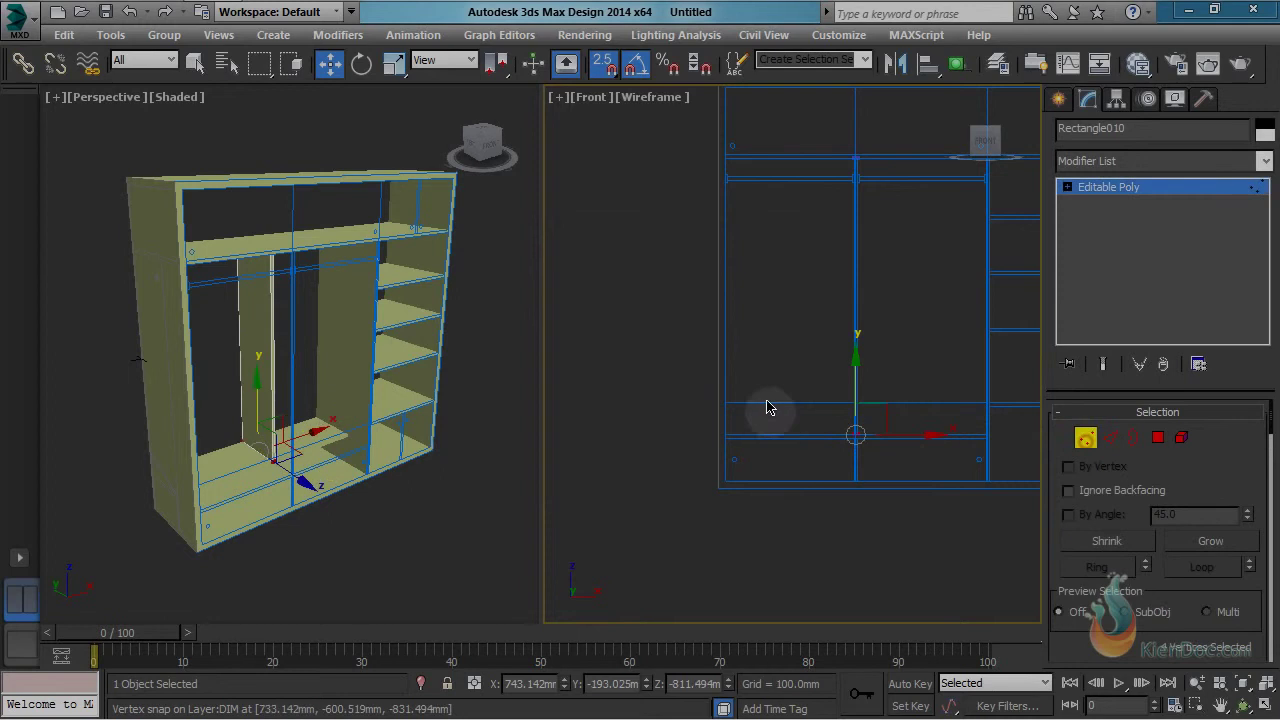
pyautogui.moveTo(766, 408); pyautogui.dragTo(933, 490)
pyautogui.scroll(2, 920, 470)
pyautogui.scroll(2, 840, 420)
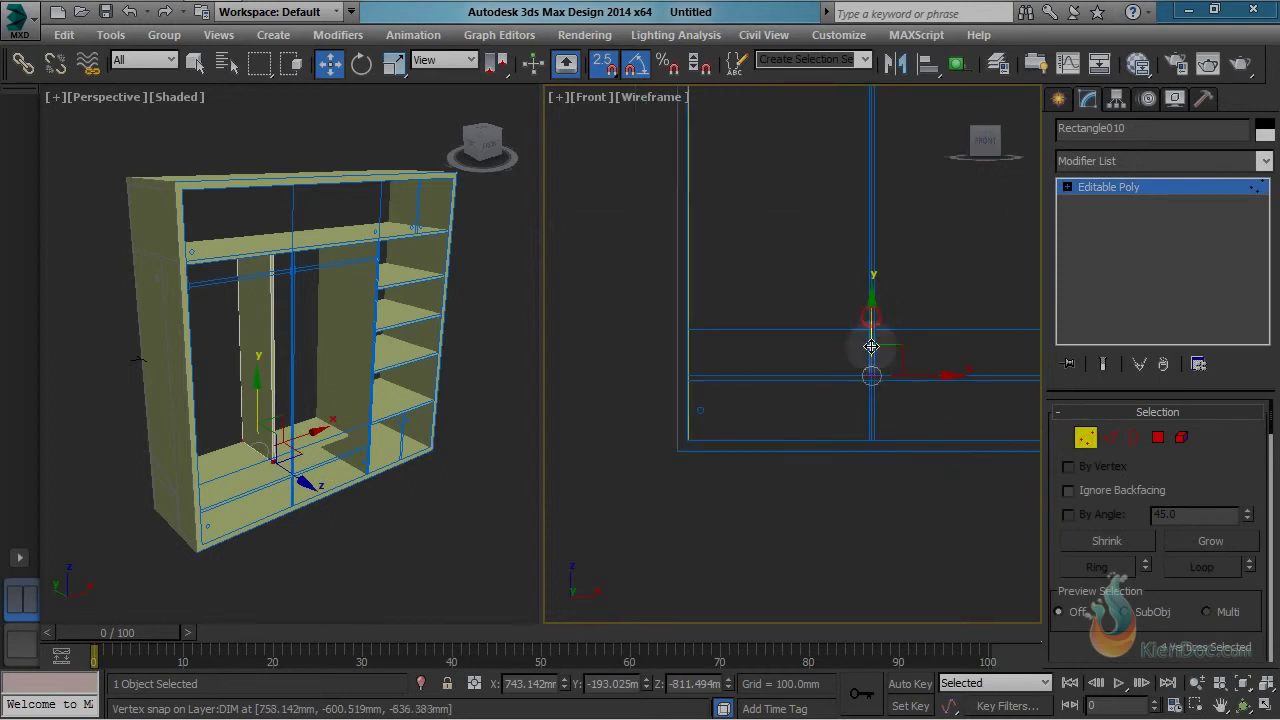
pyautogui.moveTo(871, 347); pyautogui.dragTo(700, 443)
# Step: Snap the cloned divider's top vertices down to the underside of the drawer-top shelf and leave vertex editing
pyautogui.scroll(-3, 800, 422)
pyautogui.moveTo(809, 294); pyautogui.dragTo(816, 386, button='middle')
pyautogui.moveTo(740, 208); pyautogui.dragTo(930, 356)
pyautogui.scroll(2, 843, 307)
pyautogui.moveTo(833, 244); pyautogui.dragTo(803, 487)
pyautogui.moveTo(805, 538); pyautogui.dragTo(857, 326, button='middle')
pyautogui.moveTo(887, 230); pyautogui.dragTo(757, 378)
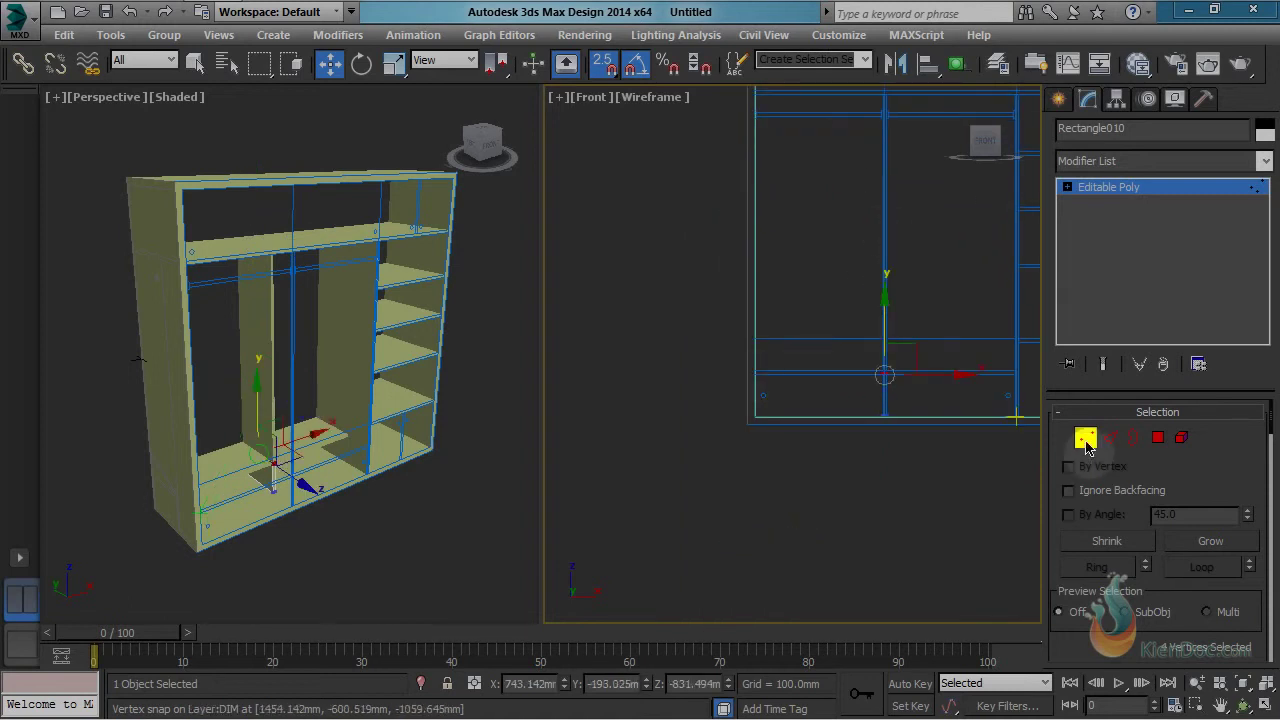
pyautogui.click(1088, 443)
pyautogui.moveTo(803, 303); pyautogui.dragTo(743, 388, button='middle')
pyautogui.moveTo(841, 363); pyautogui.dragTo(754, 407, button='middle')
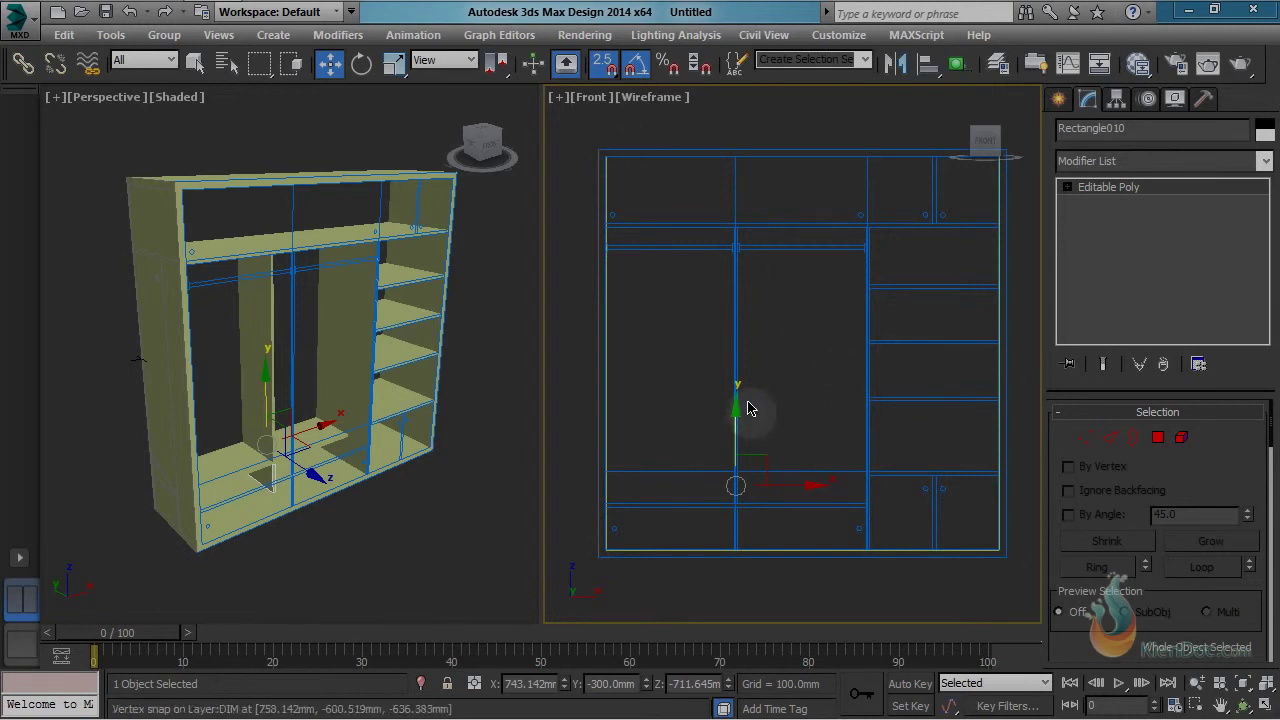
# Step: In the Front view, draw a rectangle snapped corner to corner over the wardrobe's outer outline, about 2200 mm long and 2198 mm wide
pyautogui.click(1058, 98)
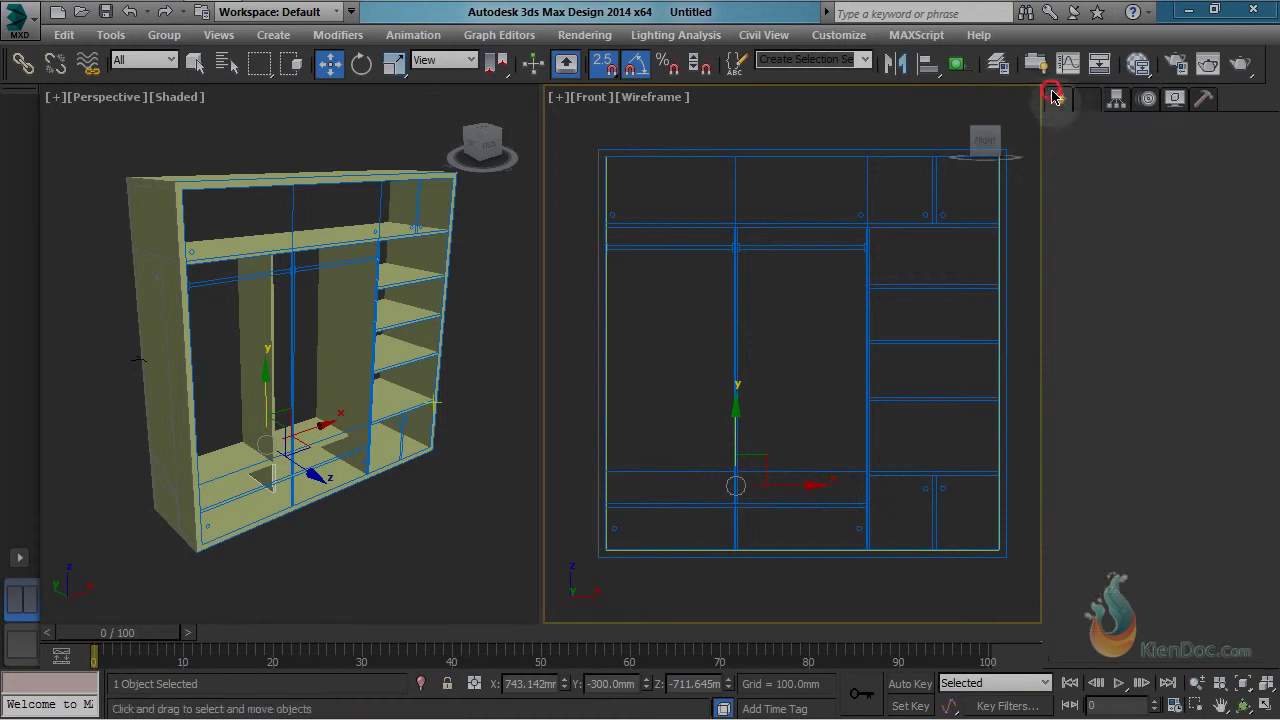
pyautogui.click(1214, 267)
pyautogui.moveTo(631, 182); pyautogui.dragTo(622, 179, button='middle')
pyautogui.moveTo(589, 143); pyautogui.dragTo(1003, 558)
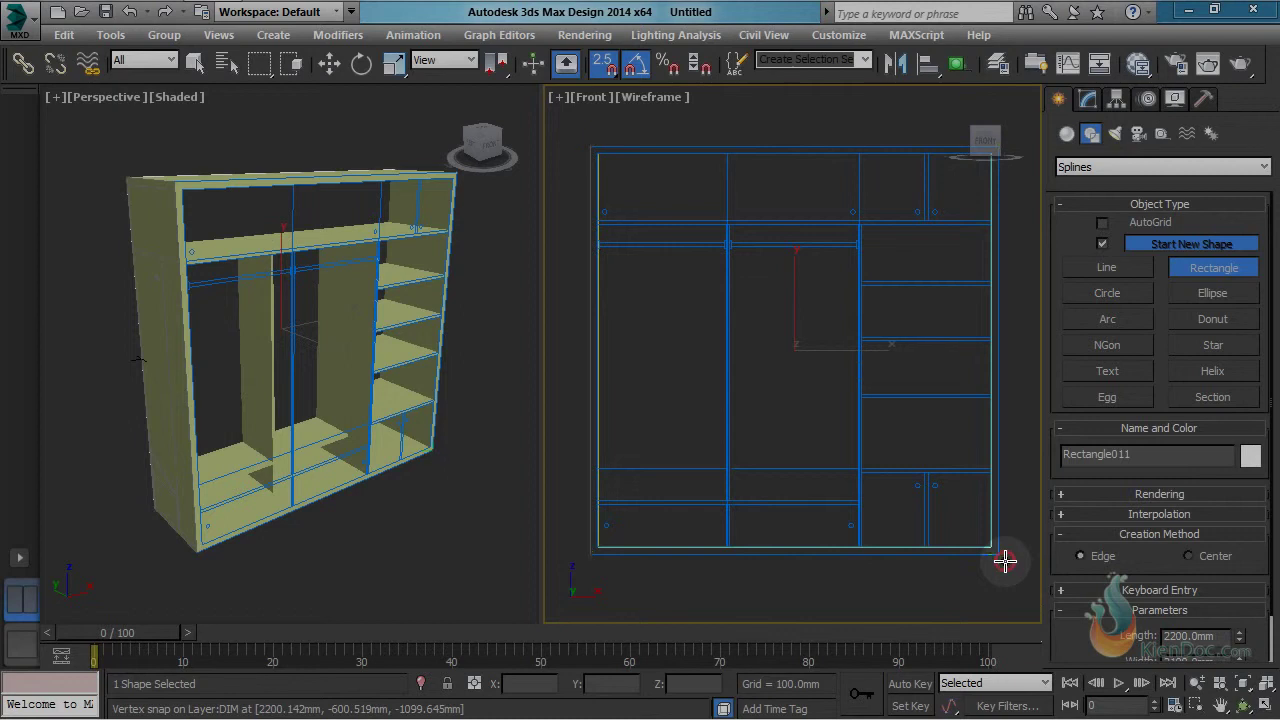
# Step: Apply an Extrude modifier of -20 mm to the outline rectangle to form the wardrobe's back panel, and check its thickness from the side
pyautogui.click(1088, 98)
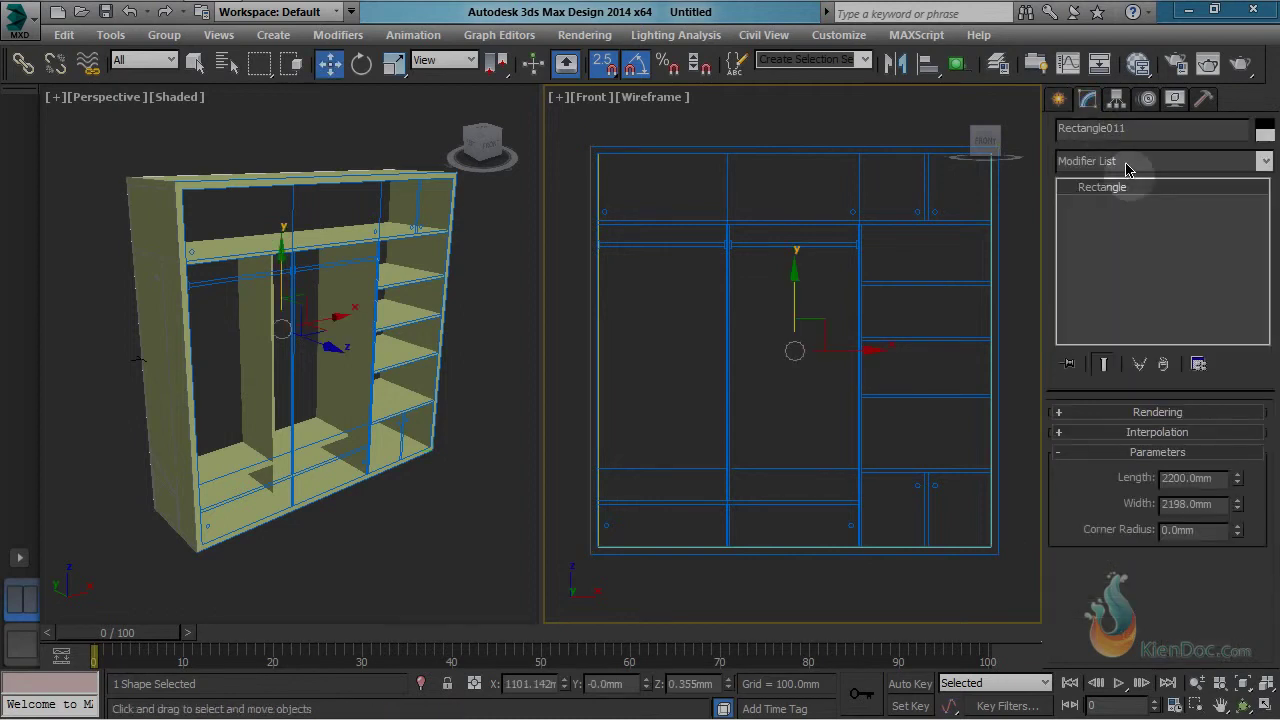
pyautogui.click(1127, 162)
pyautogui.press('e')
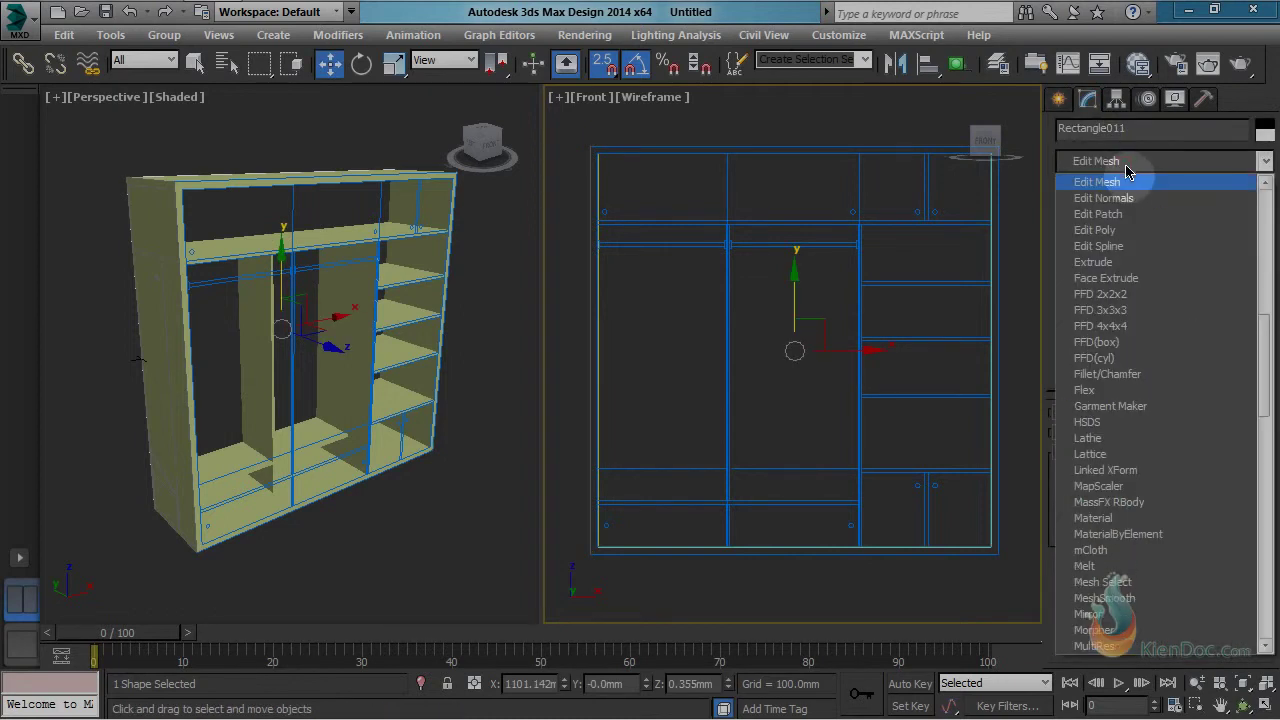
pyautogui.click(1096, 259)
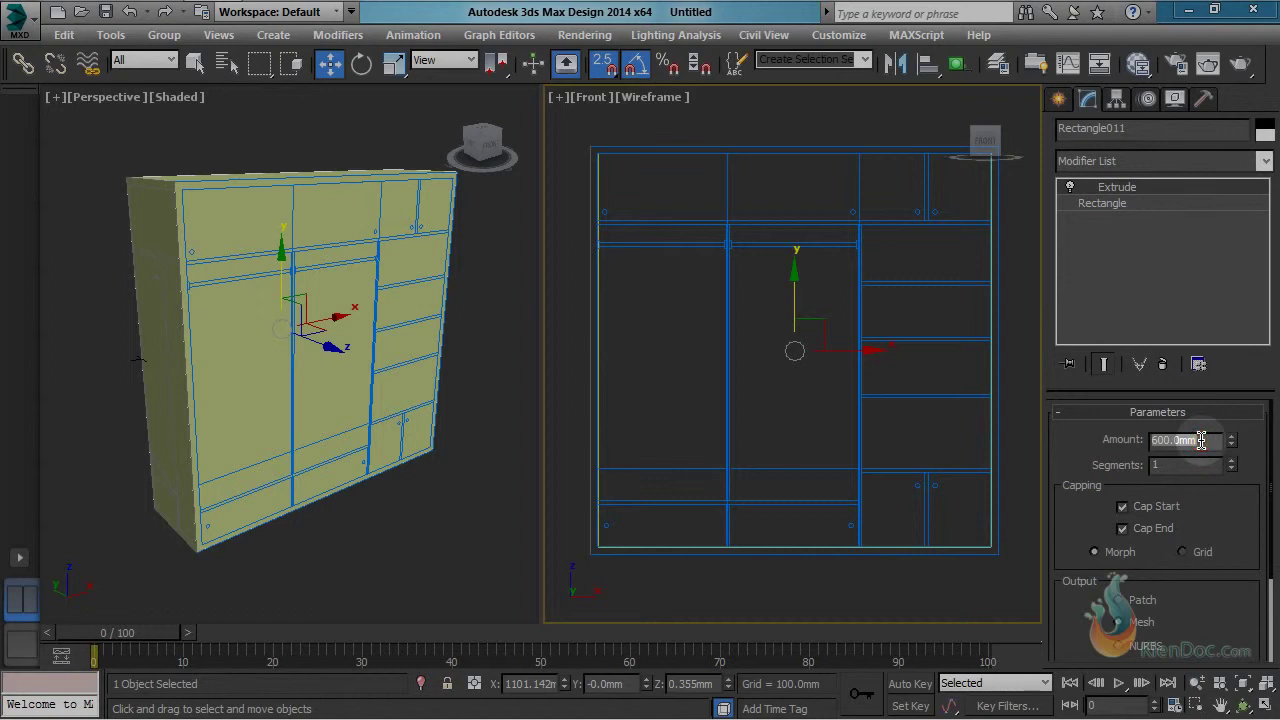
pyautogui.write('20')
pyautogui.press('Return')
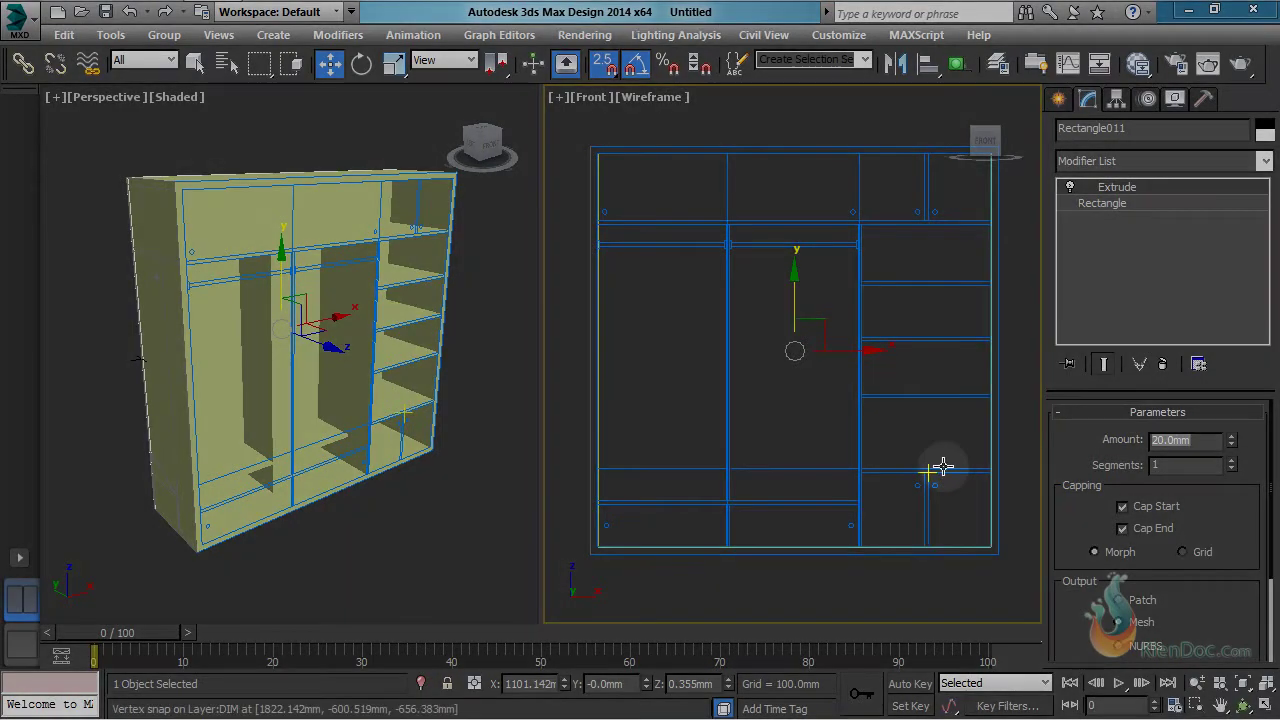
pyautogui.write('-')
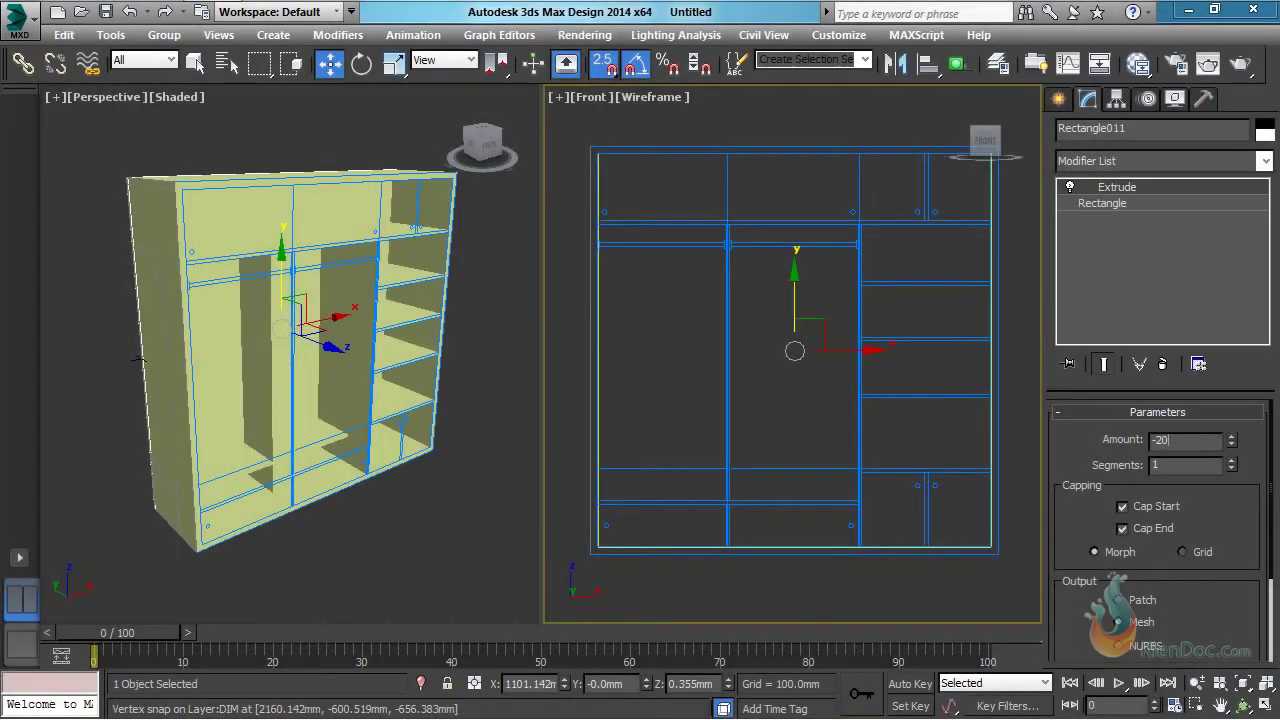
pyautogui.write('20')
pyautogui.press('Return')
pyautogui.keyDown('alt'); pyautogui.moveTo(205, 240); pyautogui.dragTo(168, 224, button='middle'); pyautogui.keyUp('alt')
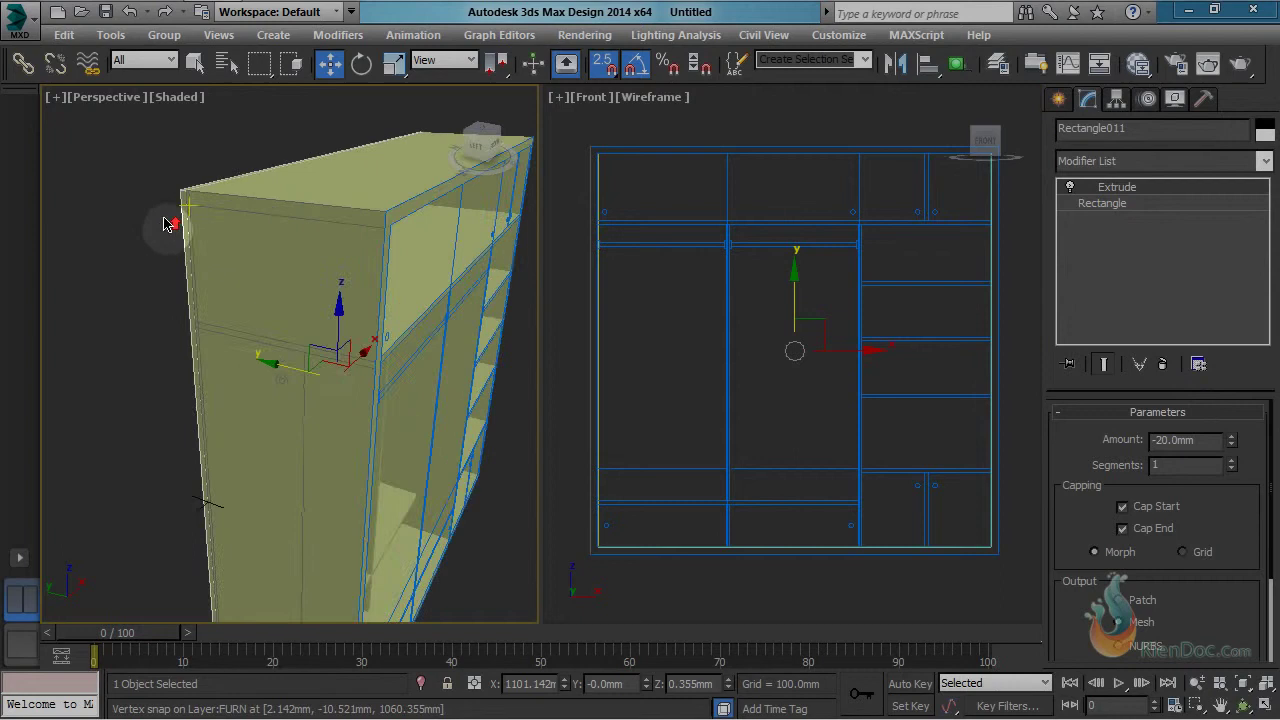
pyautogui.scroll(3, 168, 224)
pyautogui.scroll(2, 214, 171)
pyautogui.keyDown('alt'); pyautogui.moveTo(214, 171); pyautogui.dragTo(226, 181, button='middle'); pyautogui.keyUp('alt')
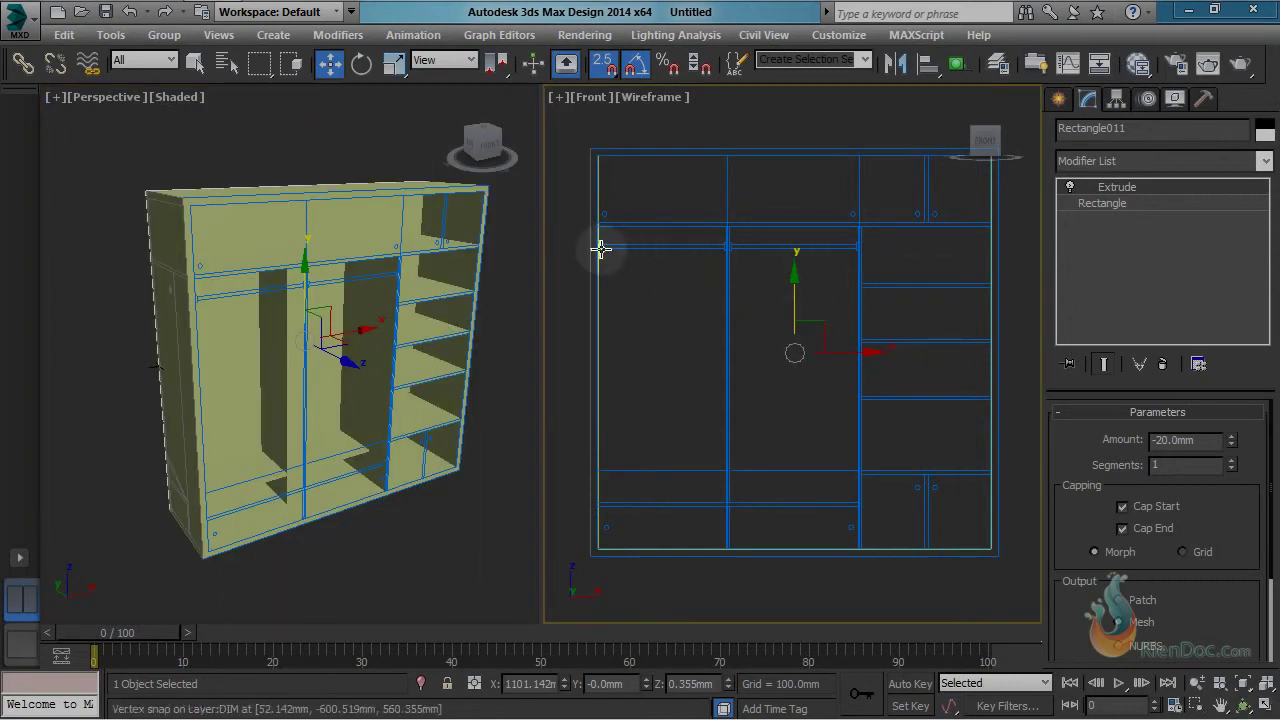
# Step: In the Left view, draw a cylinder by the Edge method across the hanging rail's outer circle, 20 mm in radius and about 72 mm high
pyautogui.click(590, 98)
pyautogui.click(646, 304)
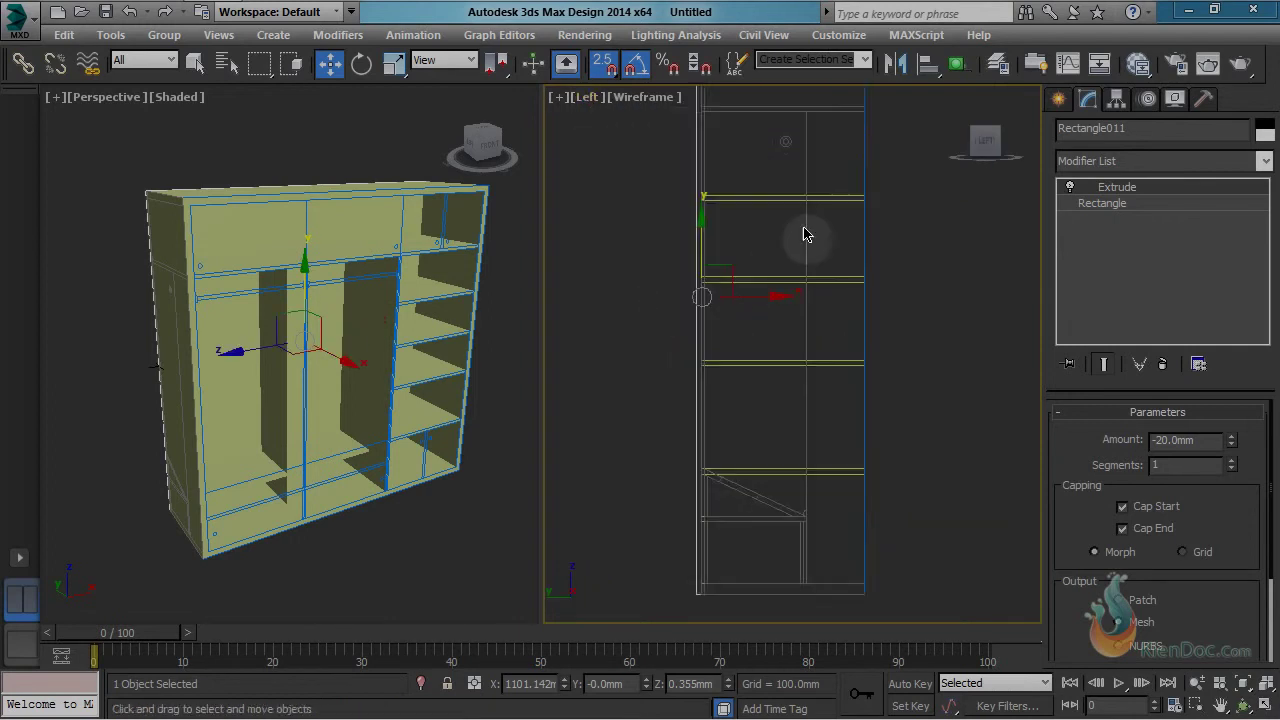
pyautogui.scroll(10, 805, 235)
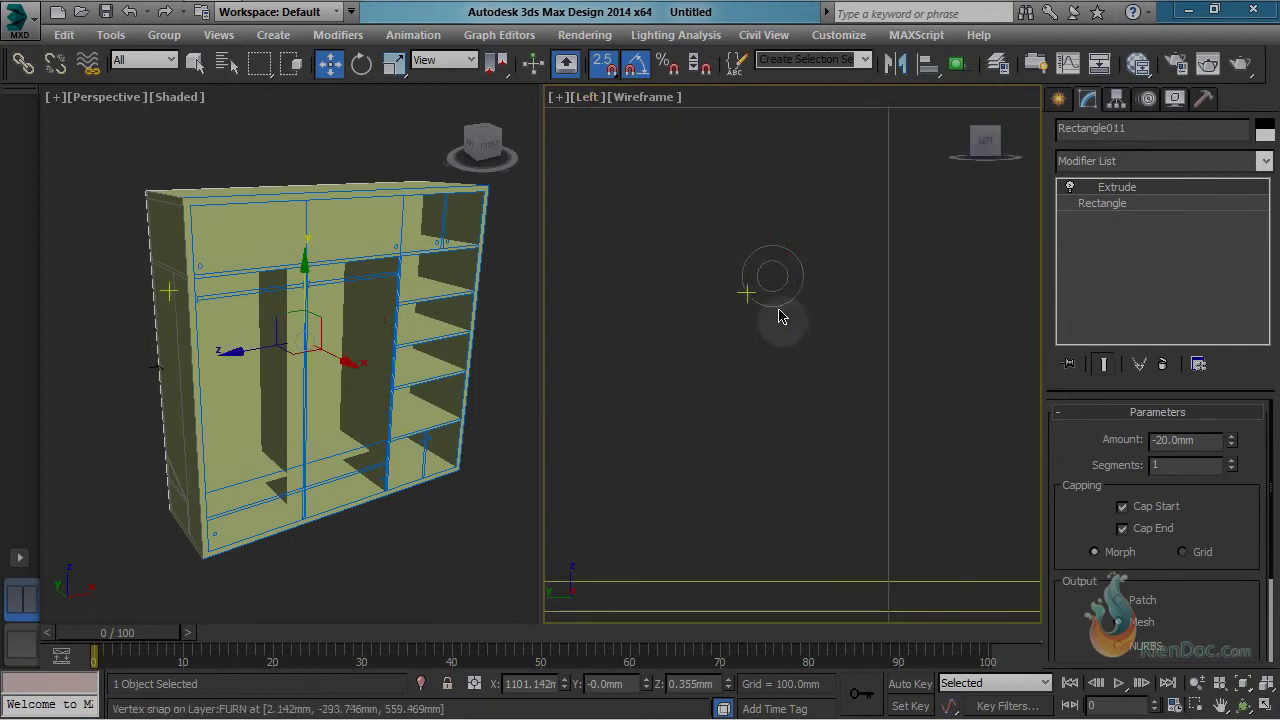
pyautogui.click(1062, 99)
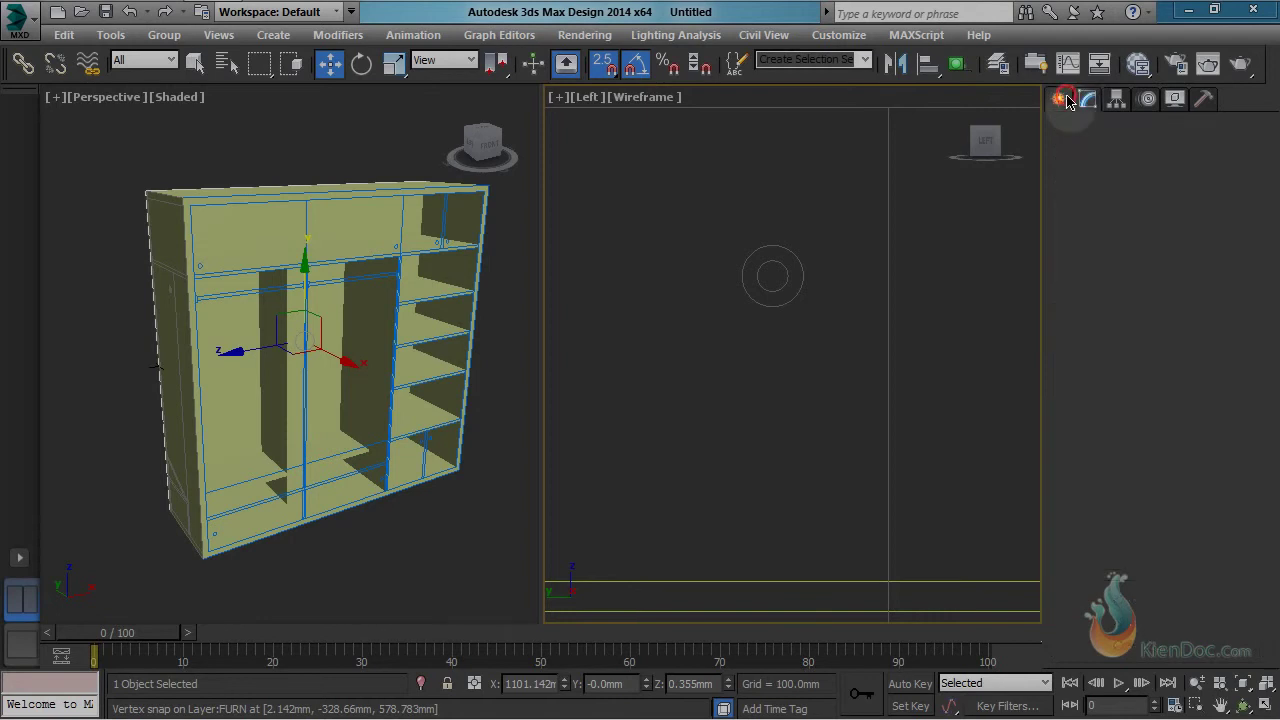
pyautogui.click(1067, 133)
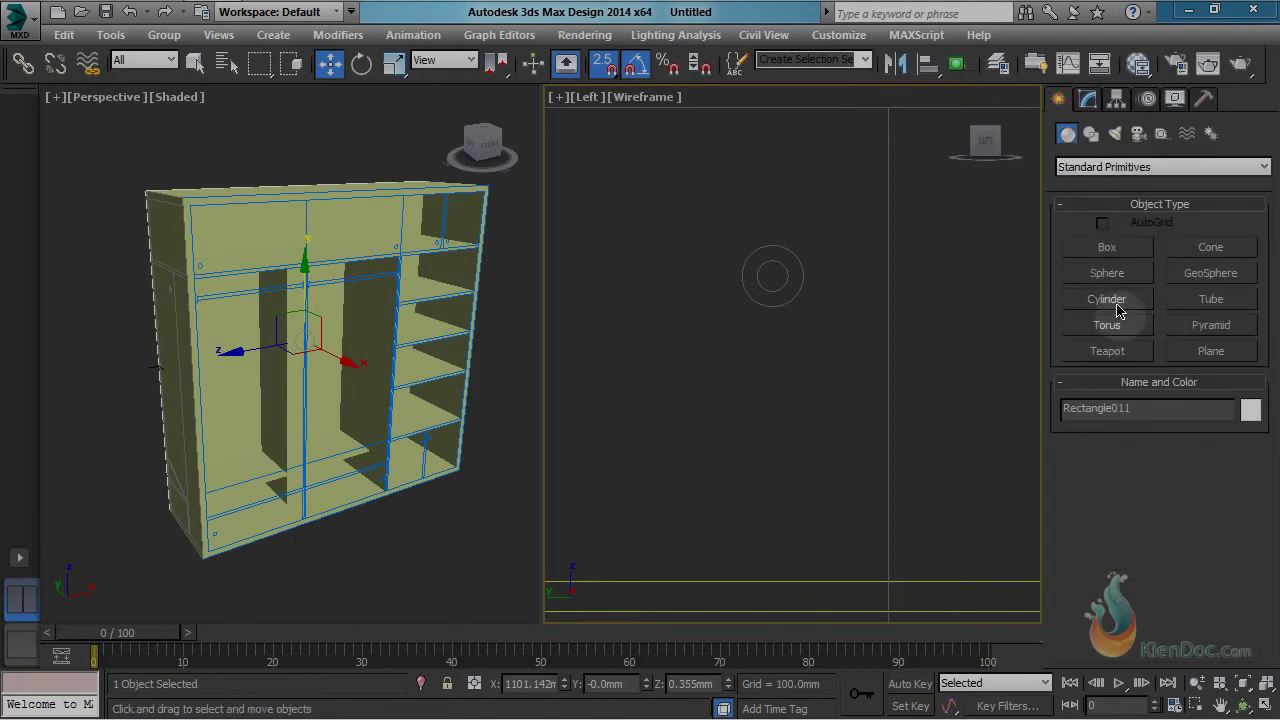
pyautogui.click(1118, 300)
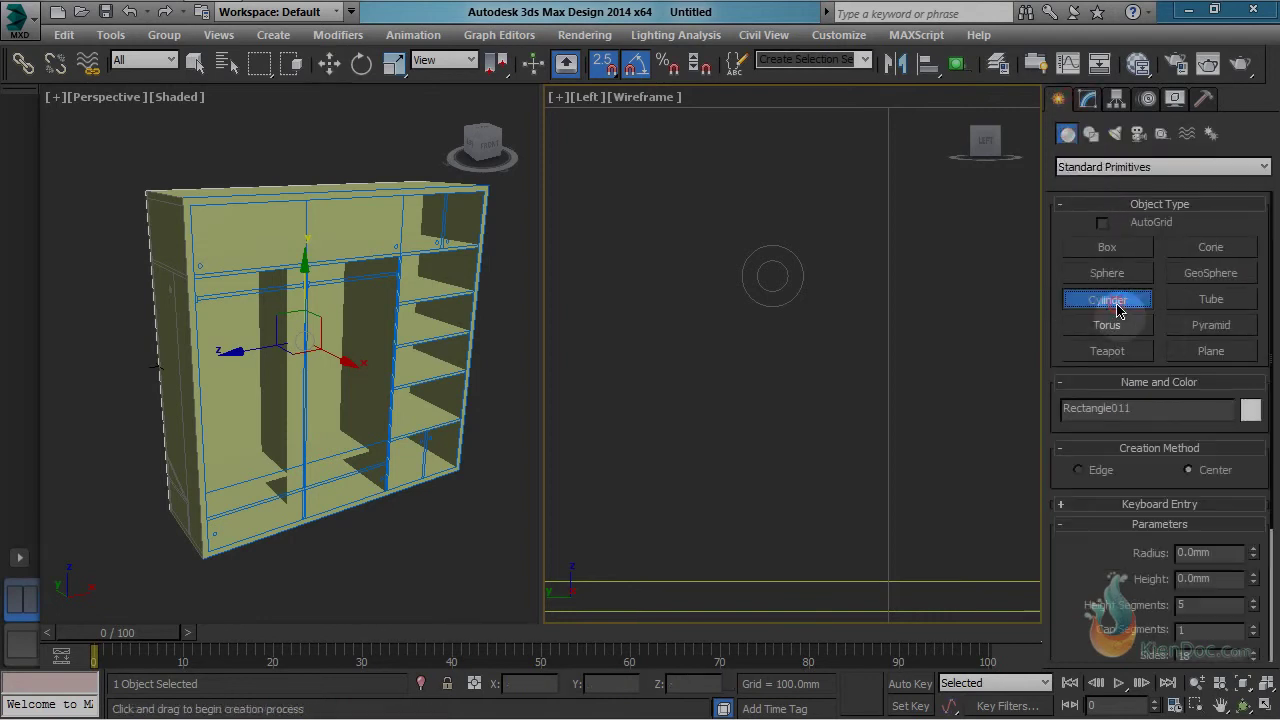
pyautogui.click(1088, 474)
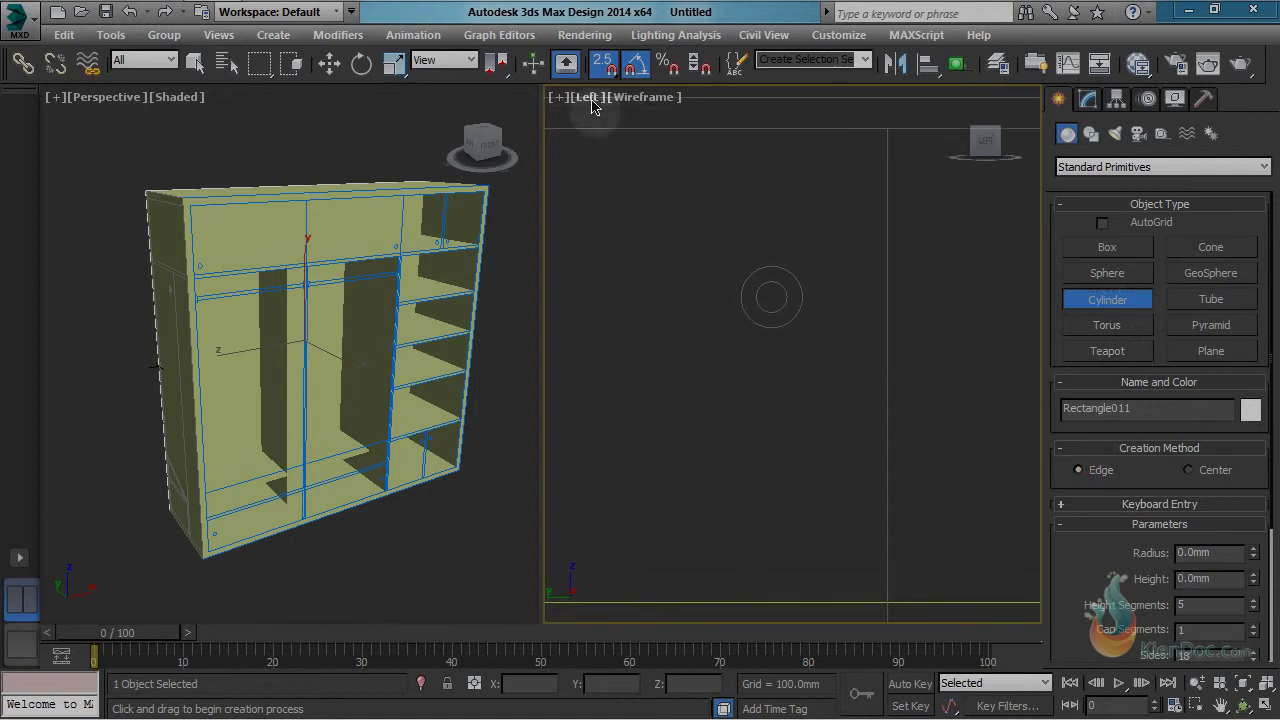
pyautogui.click(745, 292)
pyautogui.moveTo(745, 292); pyautogui.dragTo(837, 297)
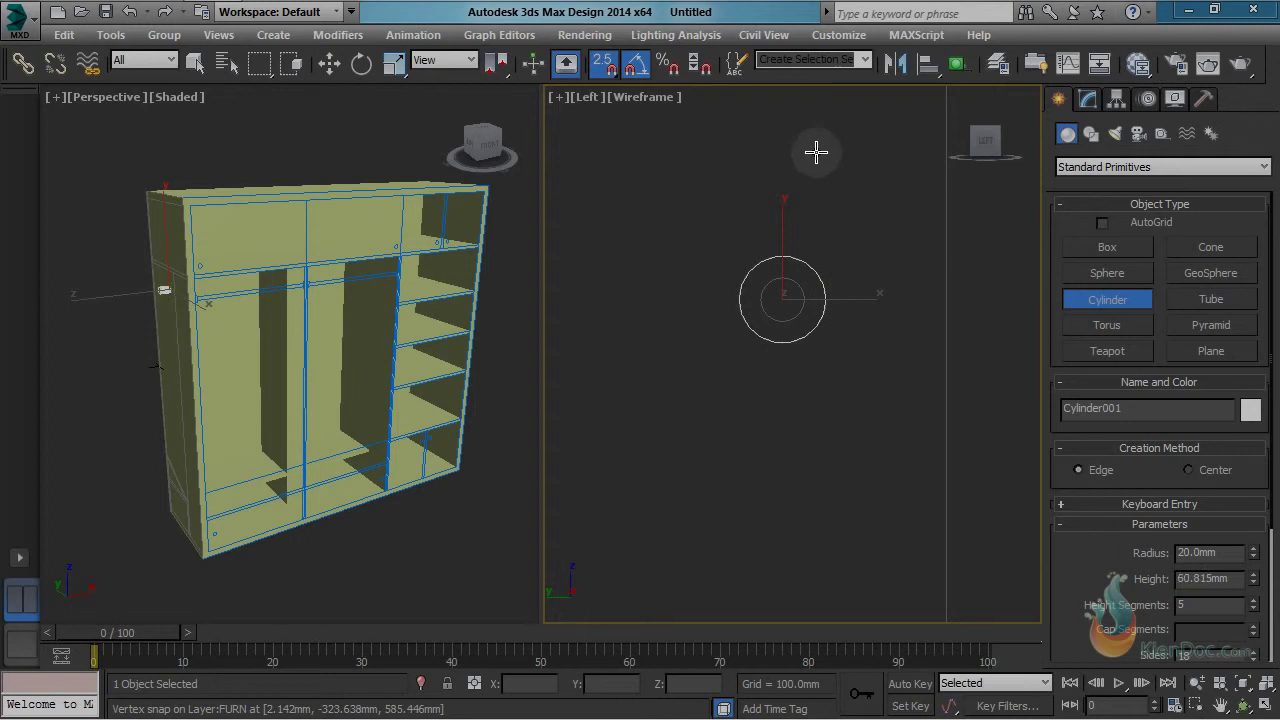
pyautogui.click(300, 272)
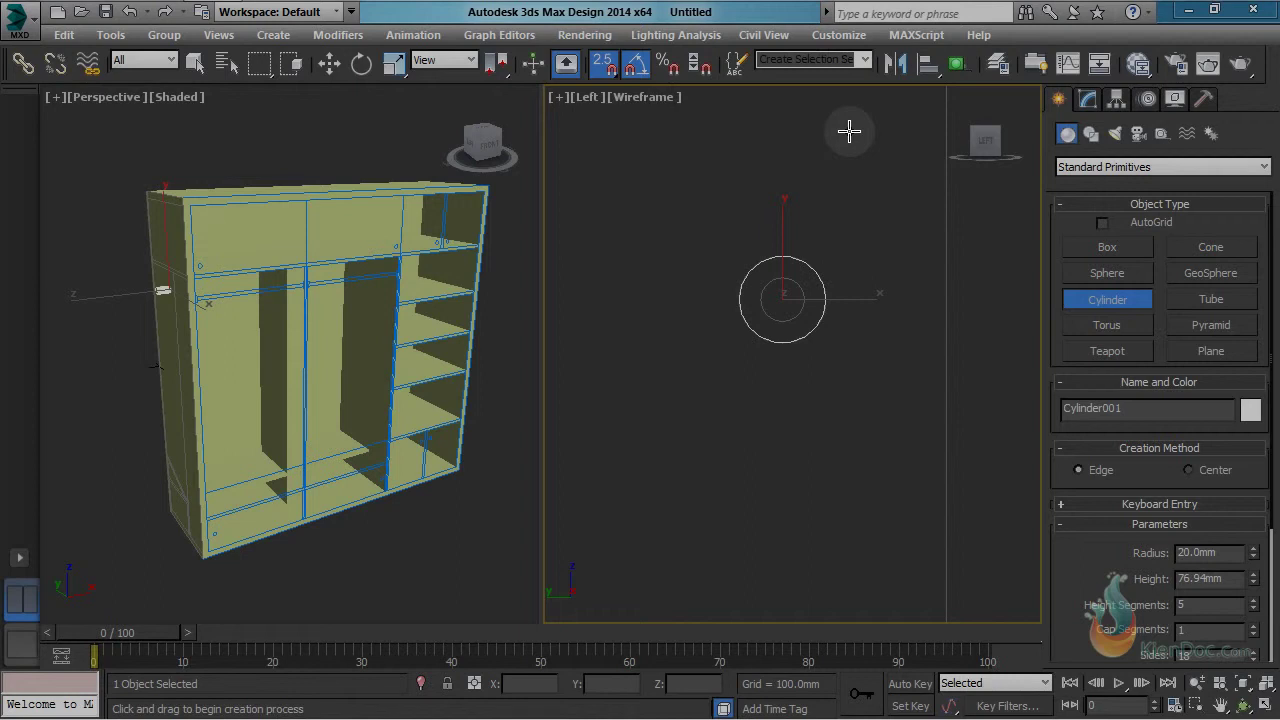
pyautogui.click(843, 142)
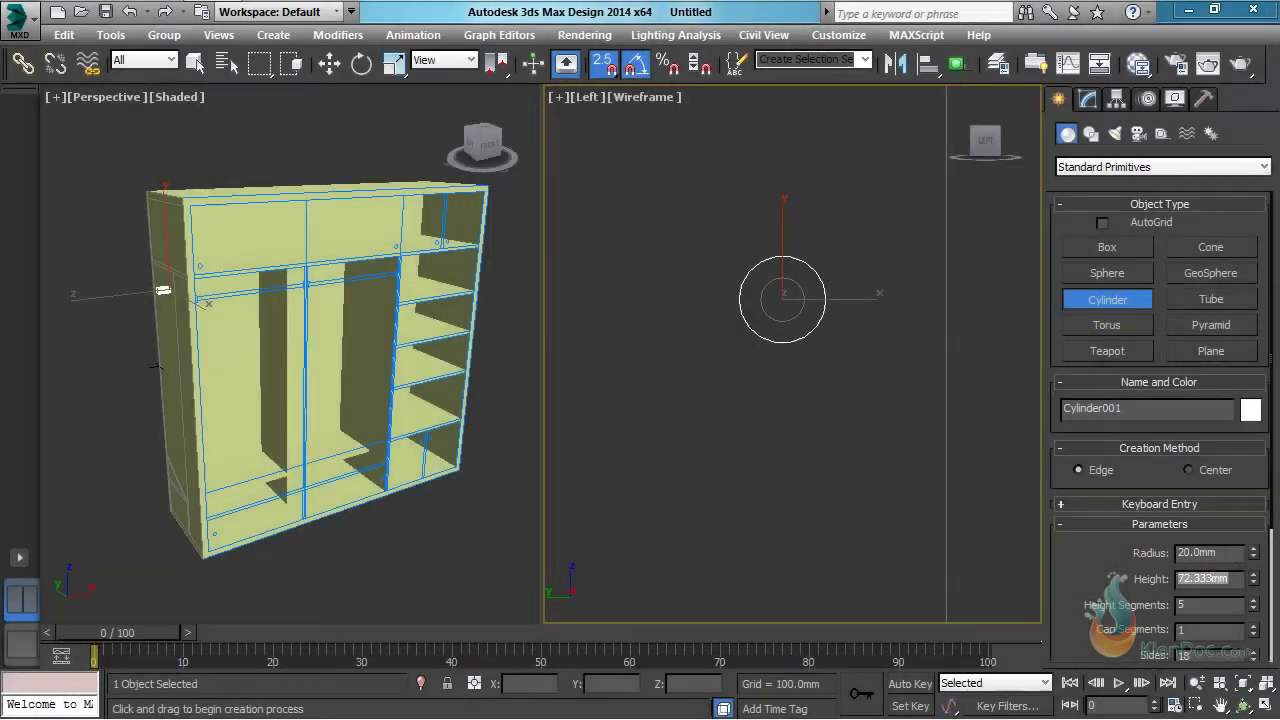
# Step: Set the rail cylinder's height to 500 mm, its height segments to 1 and its sides to 32
pyautogui.press('Return')
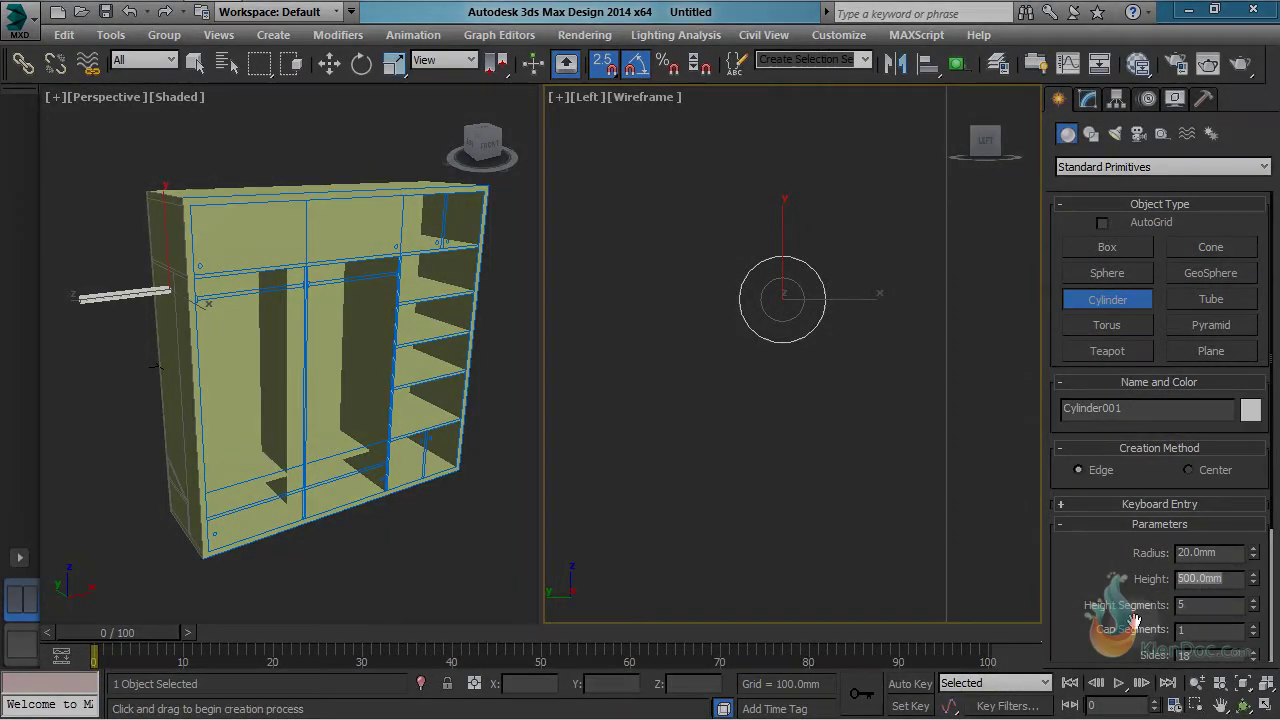
pyautogui.moveTo(1134, 620); pyautogui.dragTo(1126, 585)
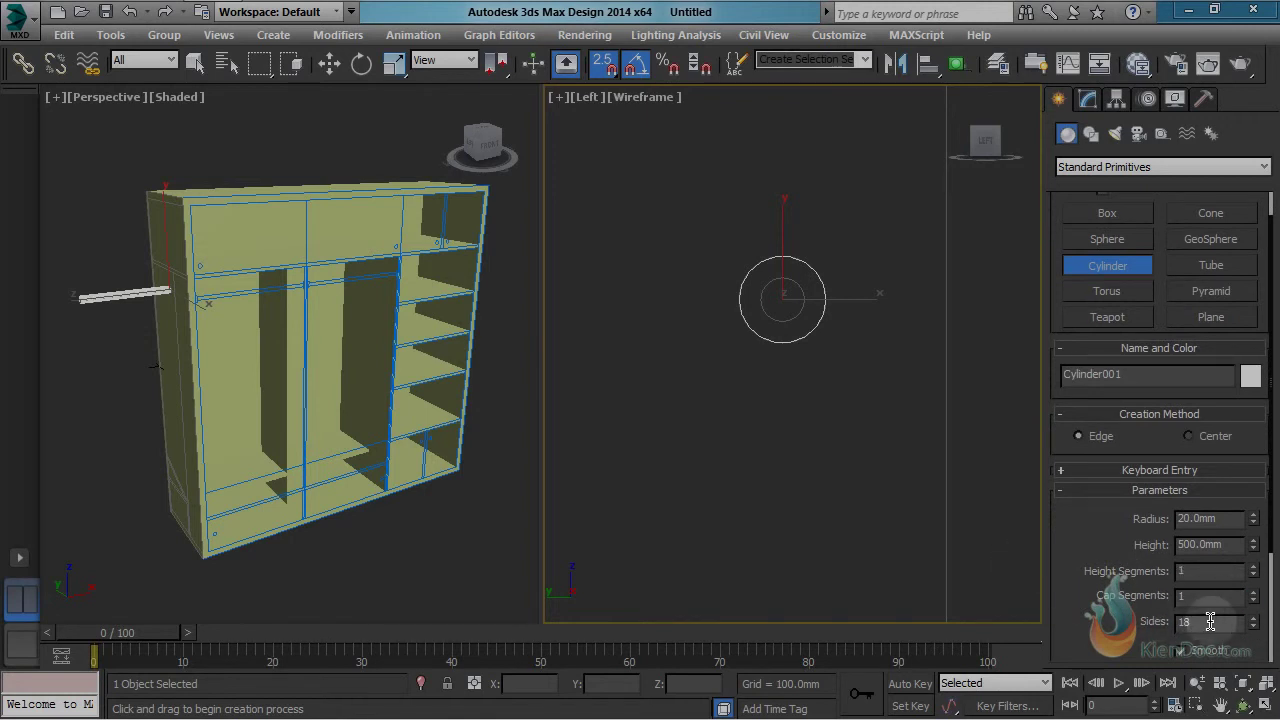
pyautogui.write('32')
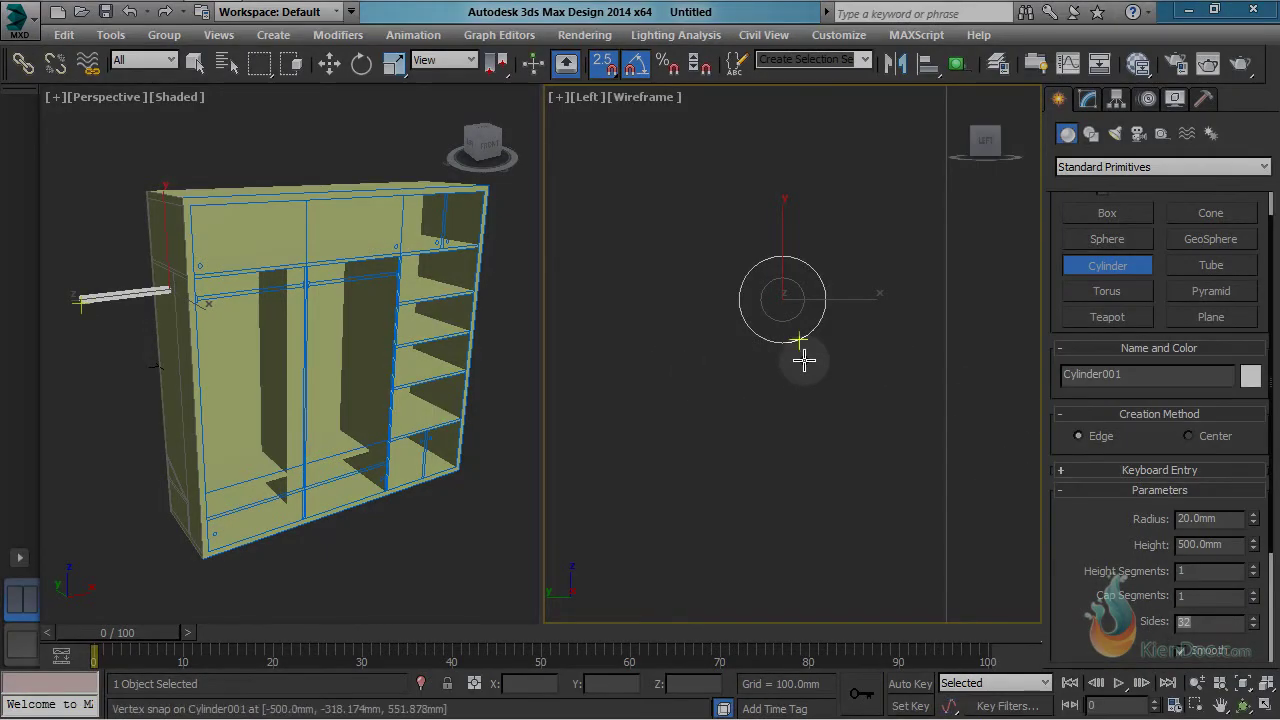
# Step: In the Front view, move the cylinder horizontally into the left compartment, snapping its end to the rail bracket beside the middle divider
pyautogui.moveTo(804, 360); pyautogui.dragTo(844, 360, button='middle')
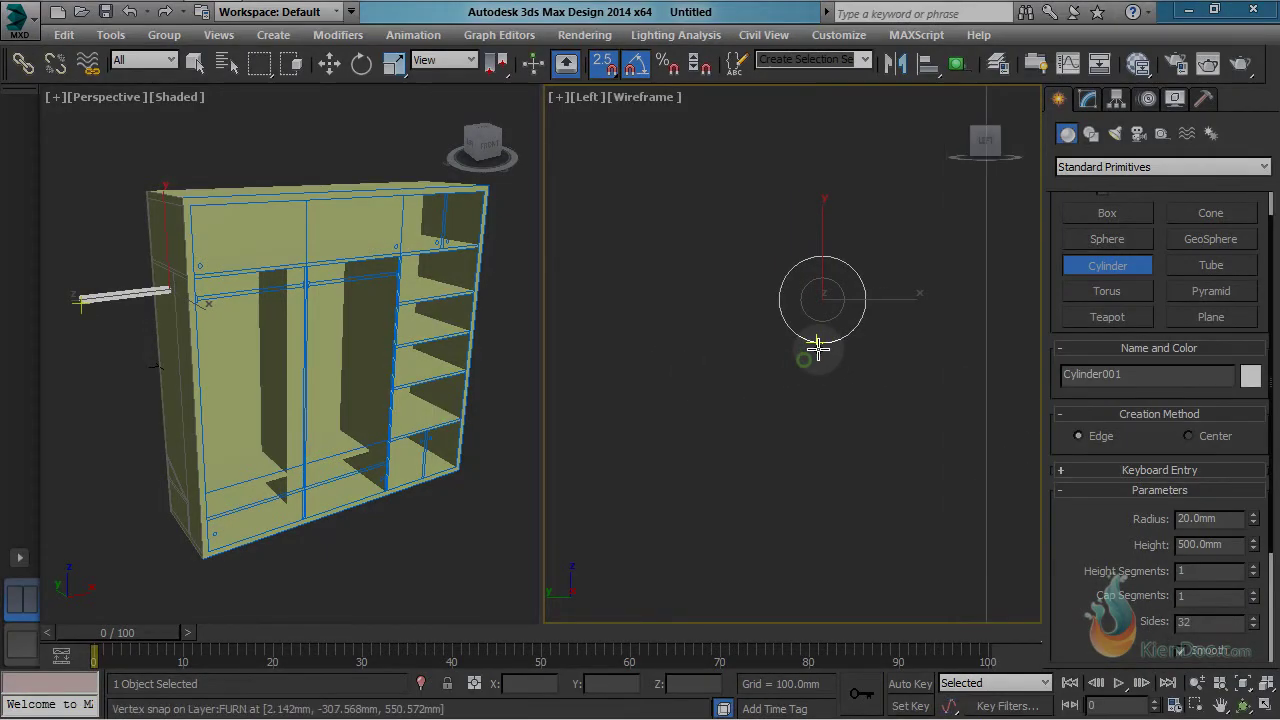
pyautogui.scroll(-2, 818, 347)
pyautogui.moveTo(877, 383); pyautogui.dragTo(881, 371, button='middle')
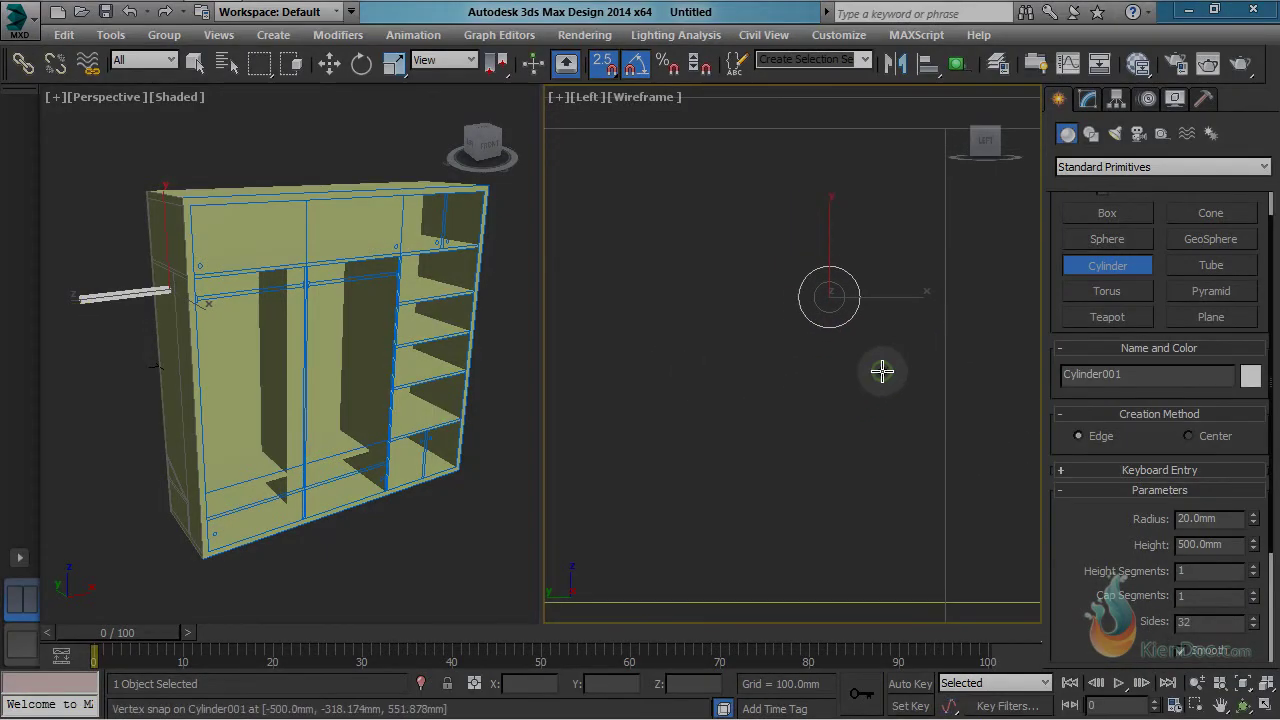
pyautogui.press('f')
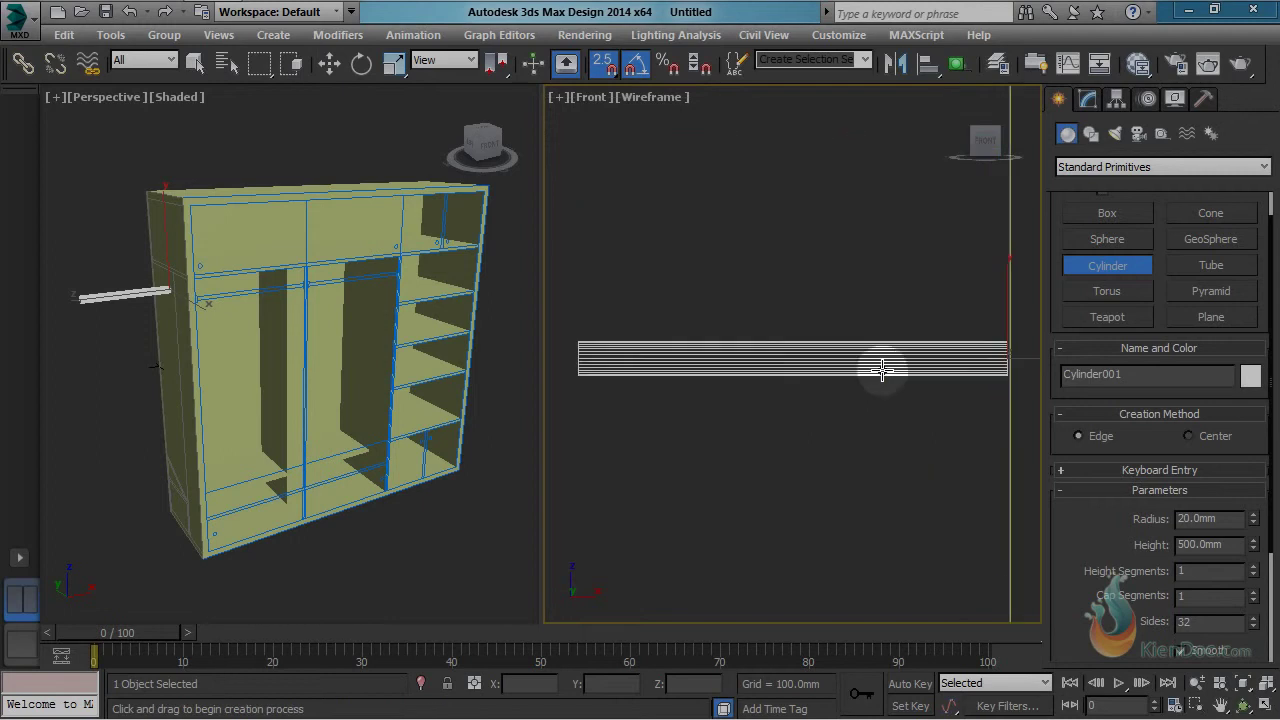
pyautogui.scroll(-6, 749, 337)
pyautogui.moveTo(883, 374); pyautogui.dragTo(734, 341, button='middle')
pyautogui.press('w')
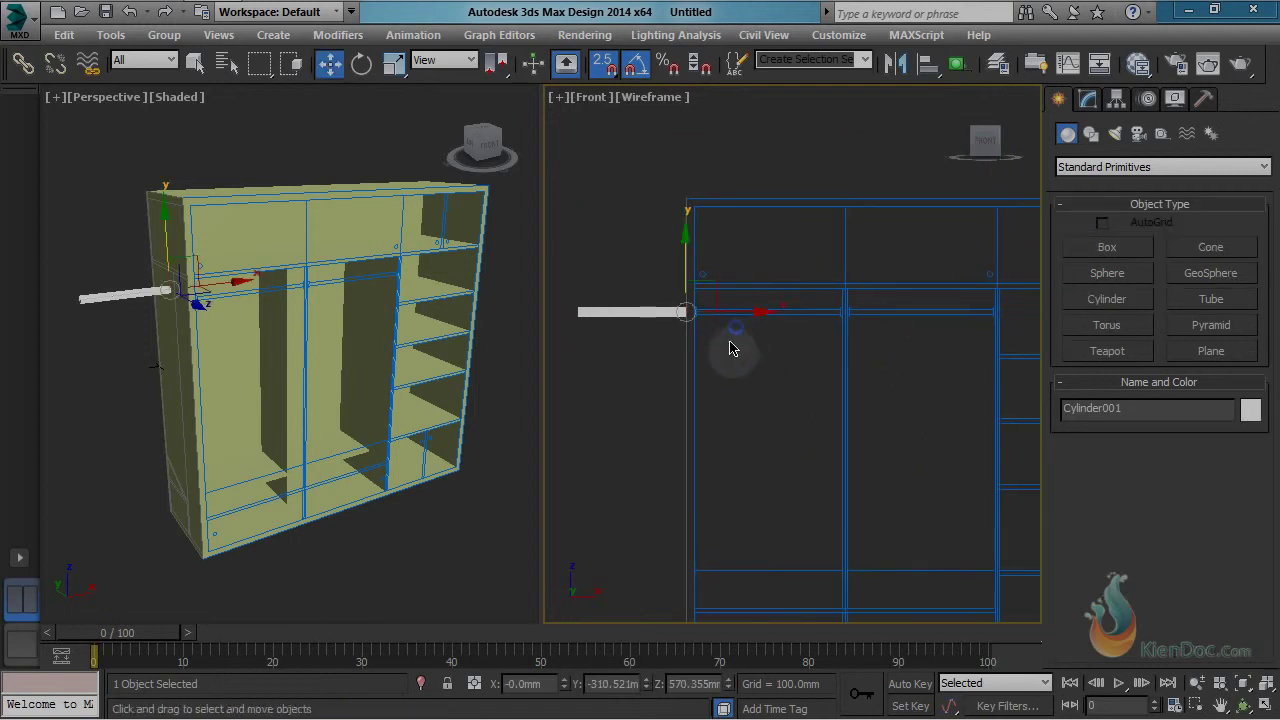
pyautogui.moveTo(752, 310)
pyautogui.mouseDown()
pyautogui.moveTo(814, 309)
pyautogui.moveTo(771, 308)
pyautogui.mouseUp()
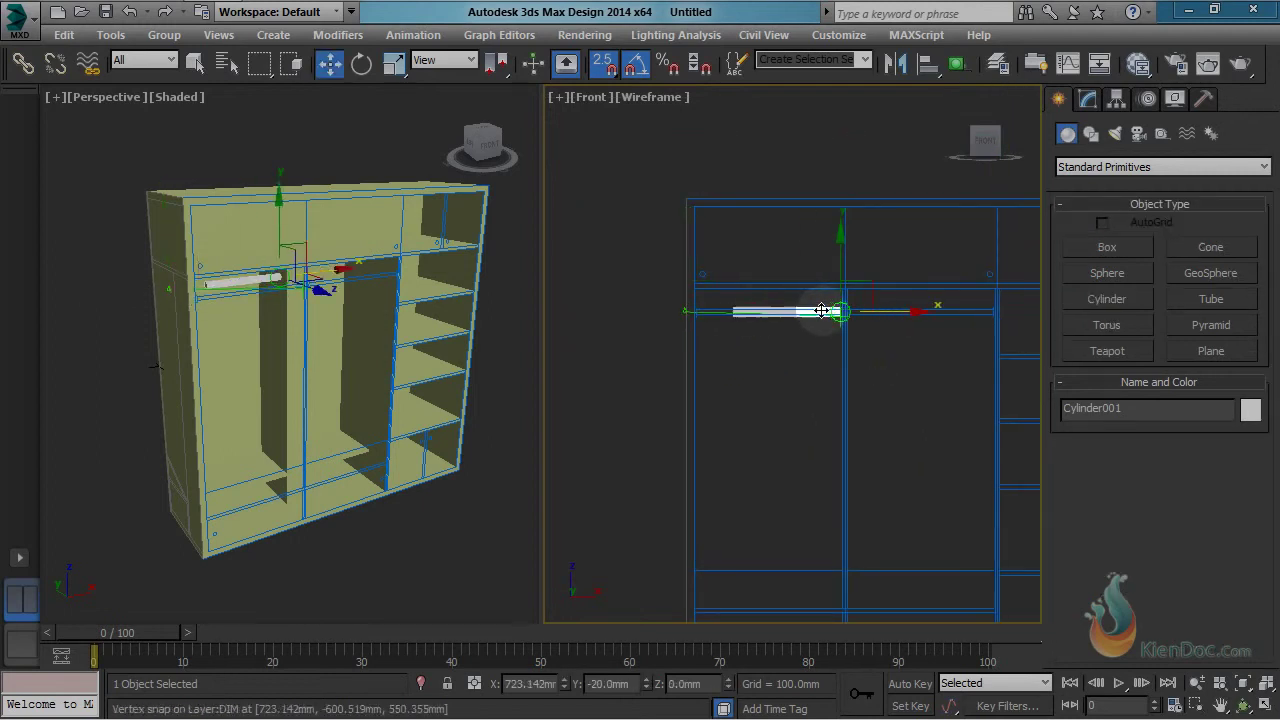
# Step: Convert the rail cylinder to an Editable Poly
pyautogui.scroll(5, 765, 325)
pyautogui.rightClick(785, 318)
pyautogui.moveTo(873, 495)
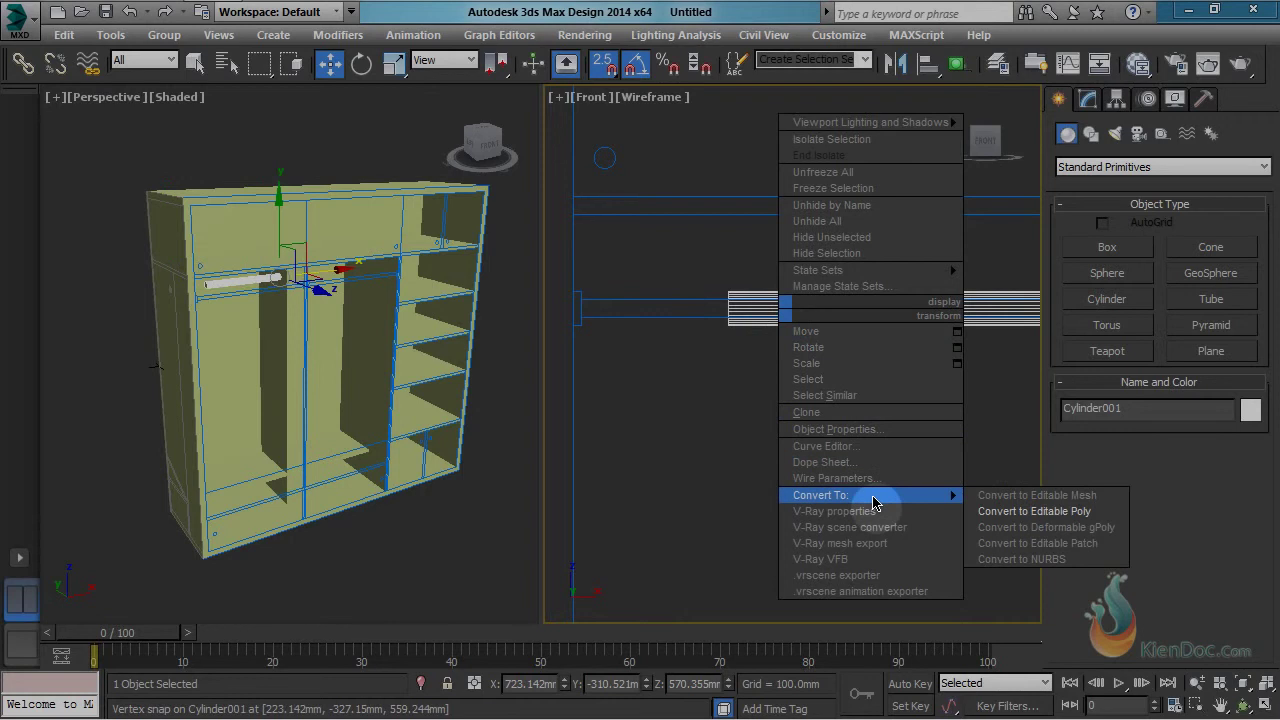
pyautogui.click(1055, 517)
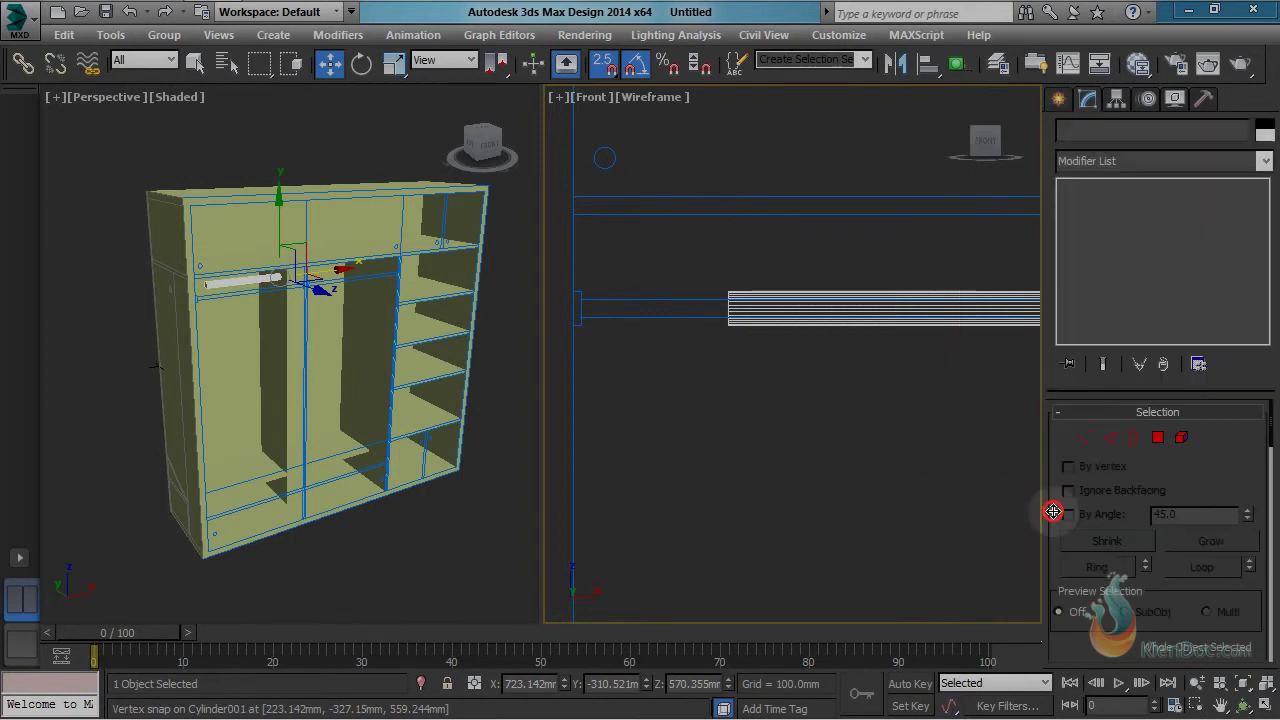
# Step: Select the cylinder's left-end vertices and snap them horizontally to the inner face of the wardrobe's left side panel
pyautogui.click(1082, 440)
pyautogui.moveTo(816, 449); pyautogui.dragTo(829, 469)
pyautogui.scroll(4, 749, 304)
pyautogui.moveTo(762, 305); pyautogui.dragTo(1007, 350, button='middle')
pyautogui.moveTo(1006, 349); pyautogui.dragTo(656, 315)
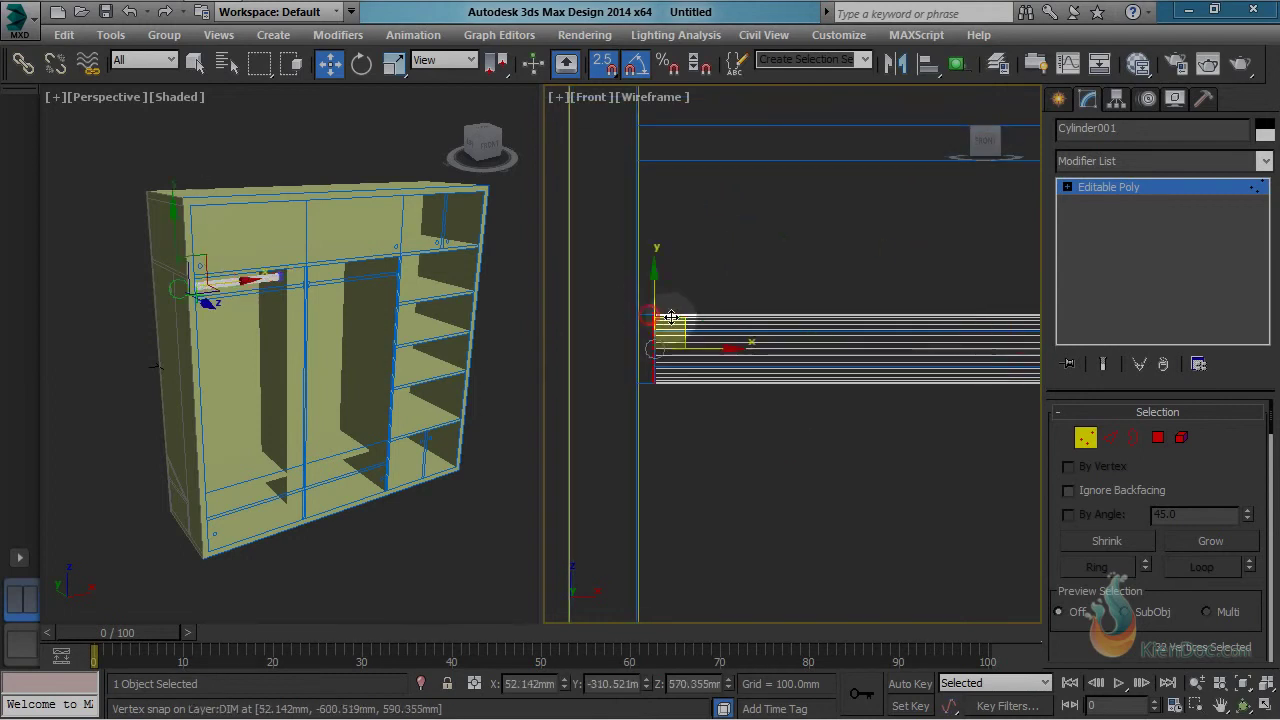
pyautogui.scroll(-2, 682, 322)
pyautogui.scroll(1, 686, 322)
pyautogui.moveTo(724, 344); pyautogui.dragTo(642, 315)
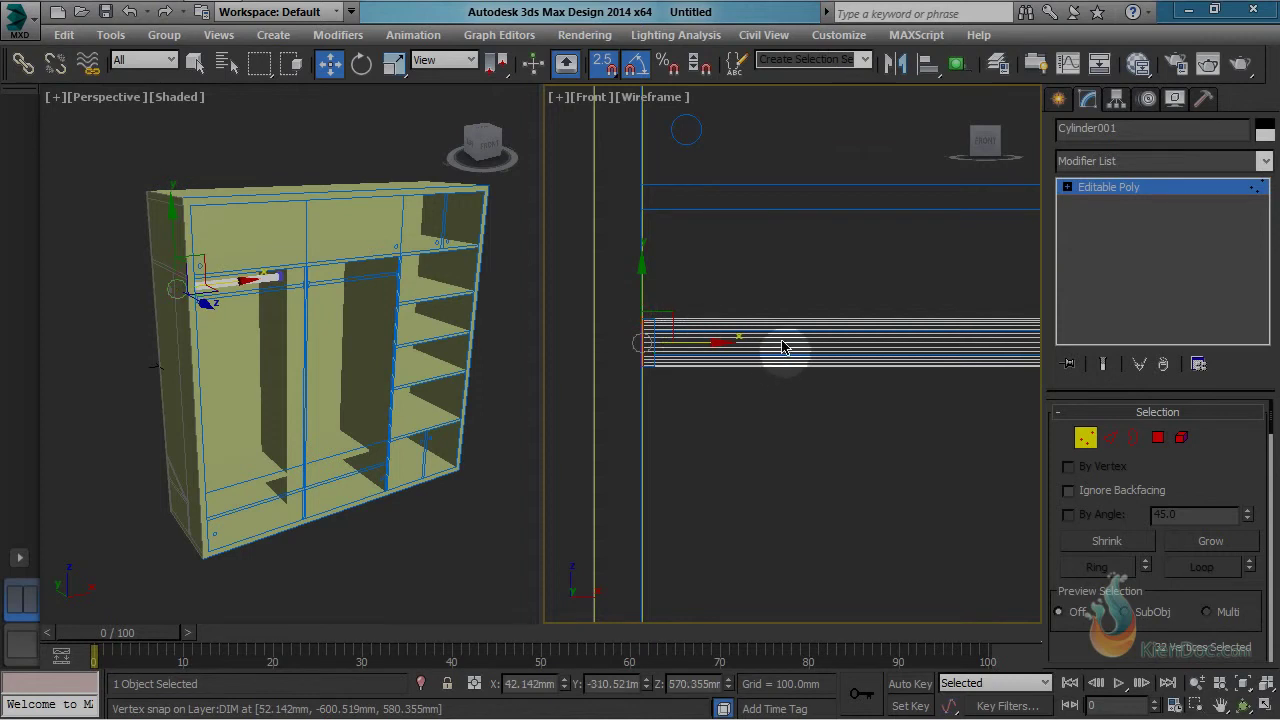
# Step: Select the cylinder's right-end vertices and snap them horizontally to the left face of the middle divider
pyautogui.scroll(-3, 786, 348)
pyautogui.moveTo(920, 358); pyautogui.dragTo(762, 325, button='middle')
pyautogui.scroll(1, 769, 321)
pyautogui.scroll(1, 768, 318)
pyautogui.moveTo(777, 281); pyautogui.dragTo(904, 470)
pyautogui.scroll(3, 845, 357)
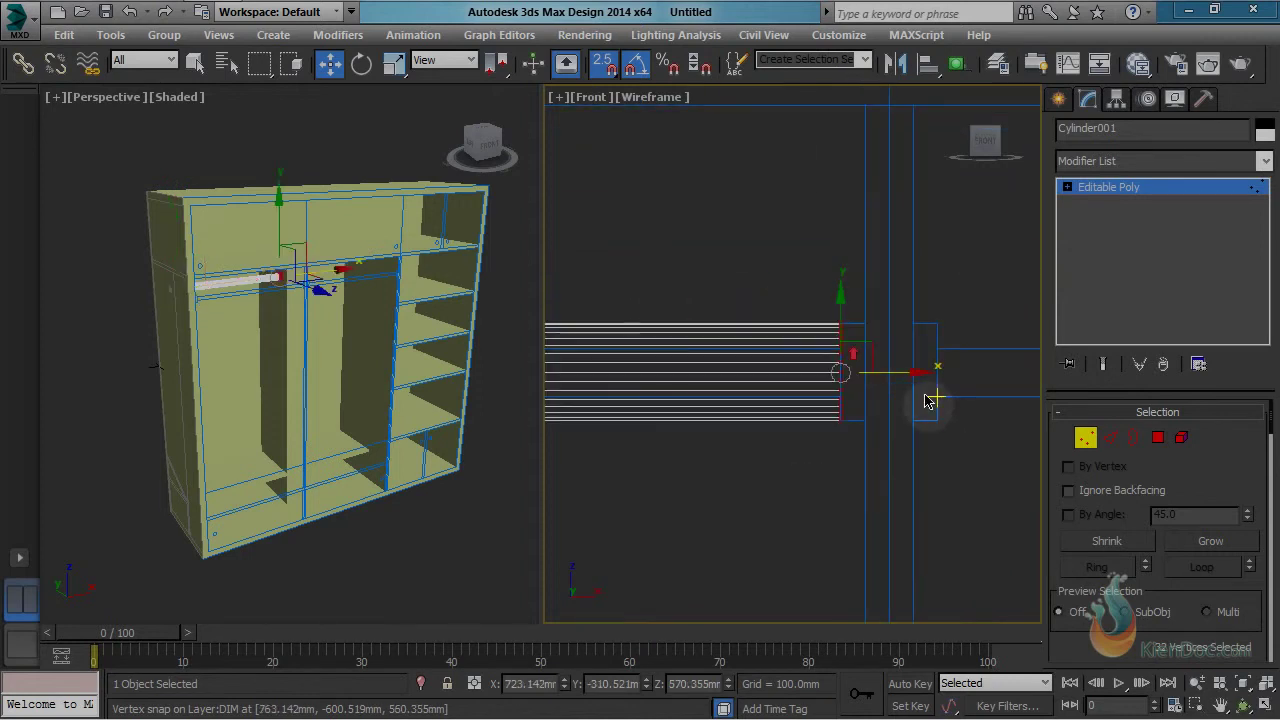
pyautogui.moveTo(909, 380); pyautogui.dragTo(877, 331)
pyautogui.scroll(-5, 880, 348)
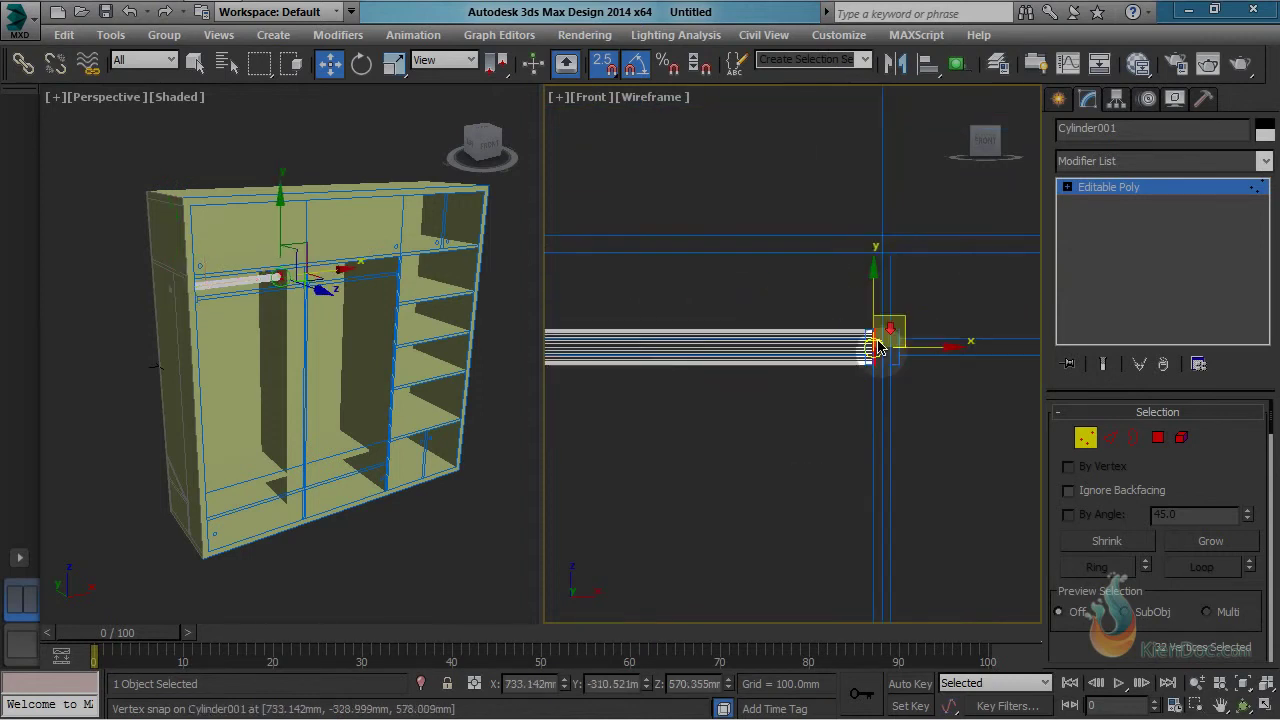
pyautogui.scroll(-2, 867, 367)
# Step: Select the cylinder's lengthwise edges and connect them with 2 segments at a pinch of 96
pyautogui.click(1112, 450)
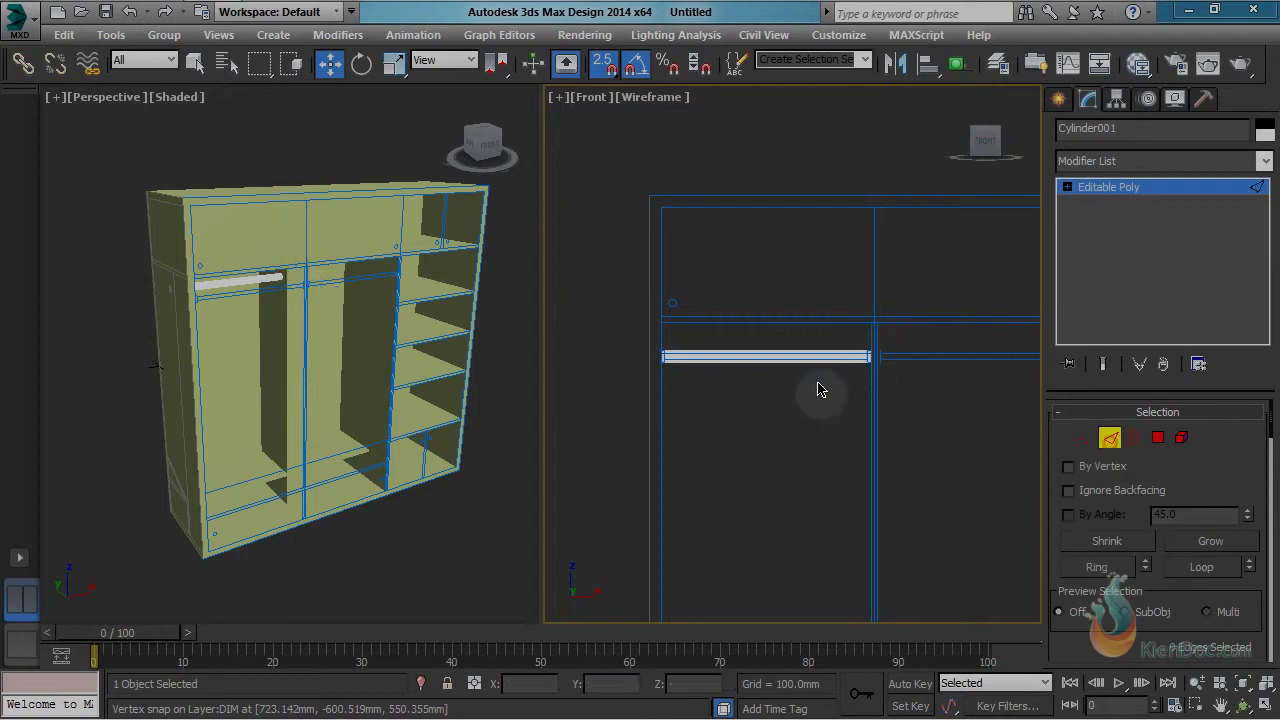
pyautogui.scroll(3, 786, 314)
pyautogui.moveTo(790, 197); pyautogui.dragTo(769, 531)
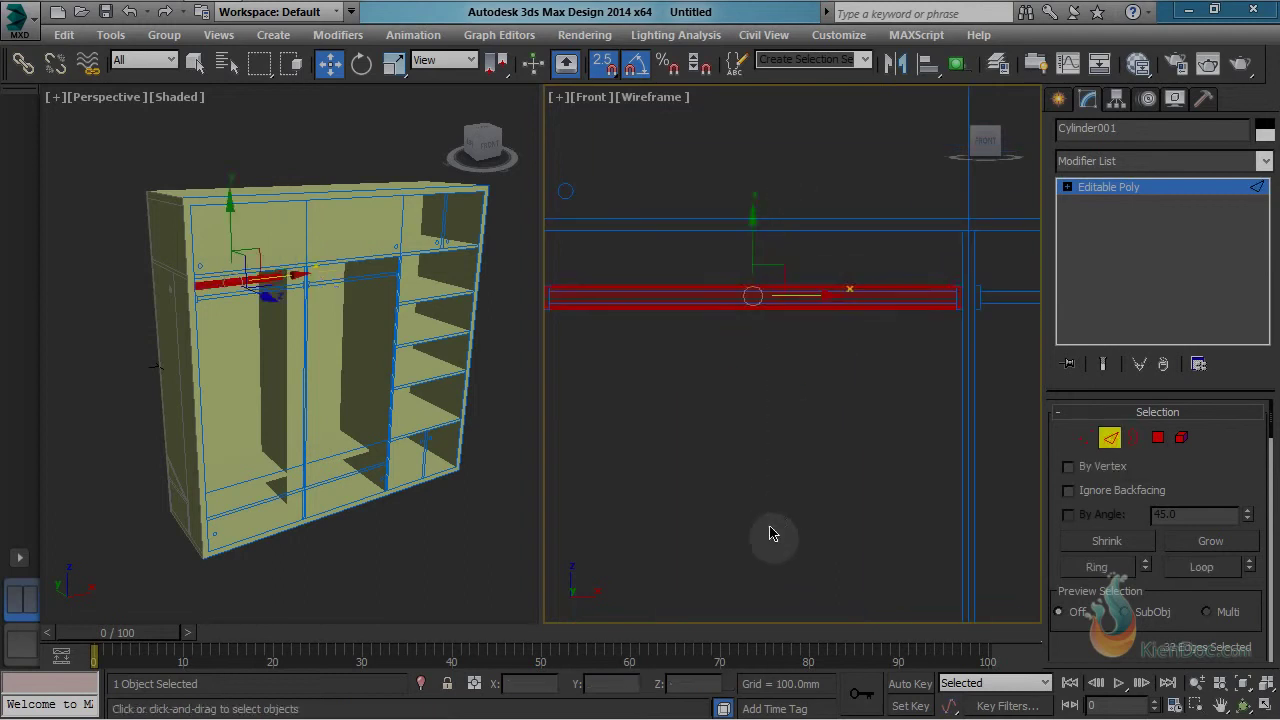
pyautogui.scroll(2, 766, 289)
pyautogui.scroll(1, 767, 324)
pyautogui.scroll(-3, 767, 324)
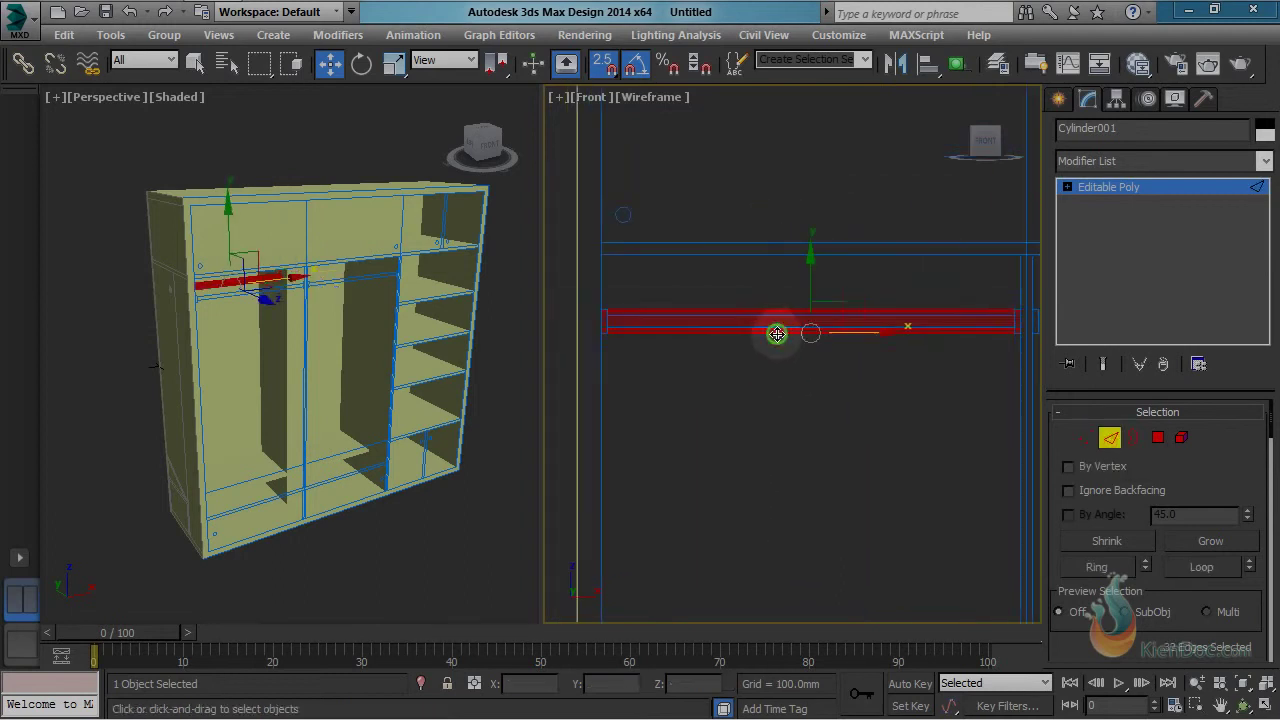
pyautogui.rightClick(779, 327)
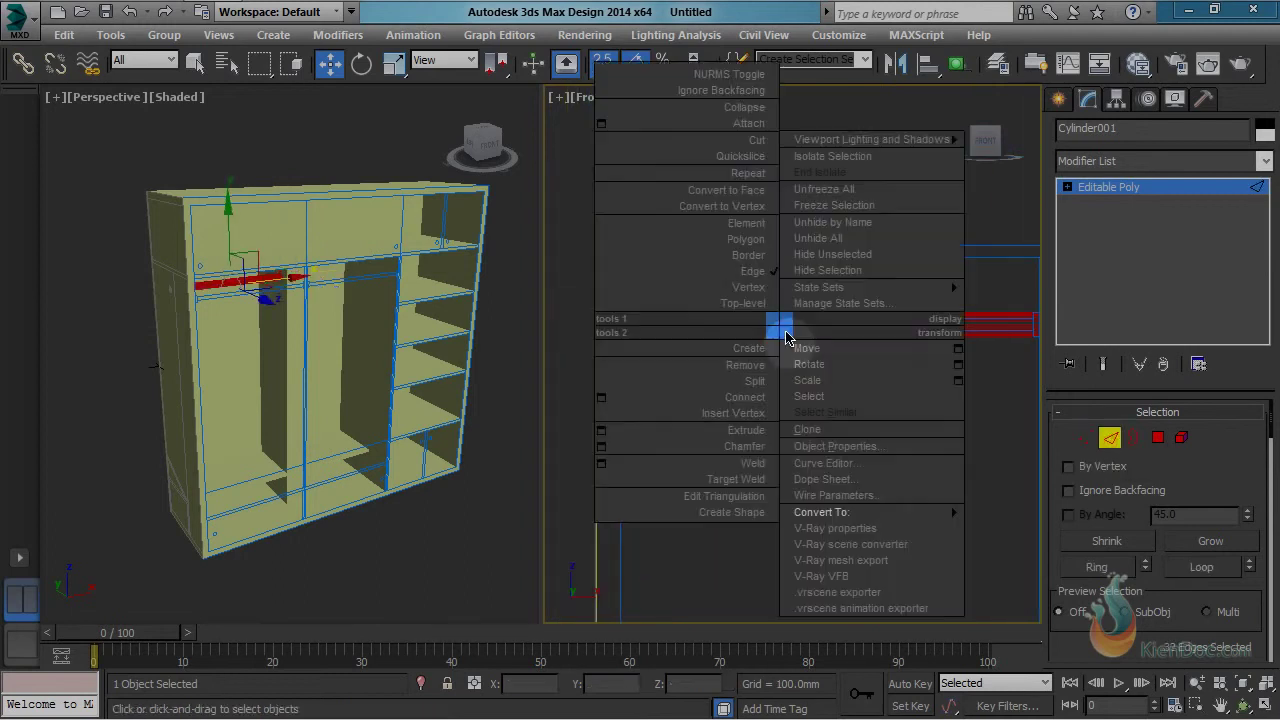
pyautogui.click(601, 397)
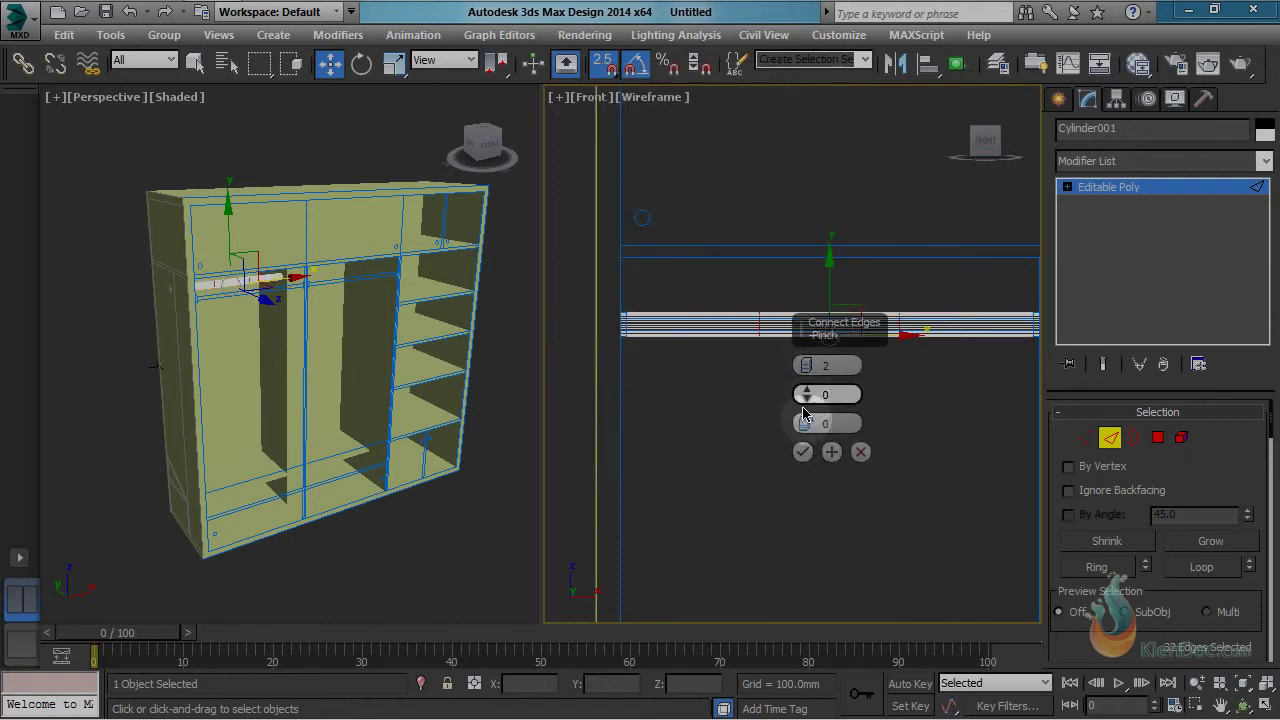
pyautogui.moveTo(807, 366); pyautogui.dragTo(799, 176)
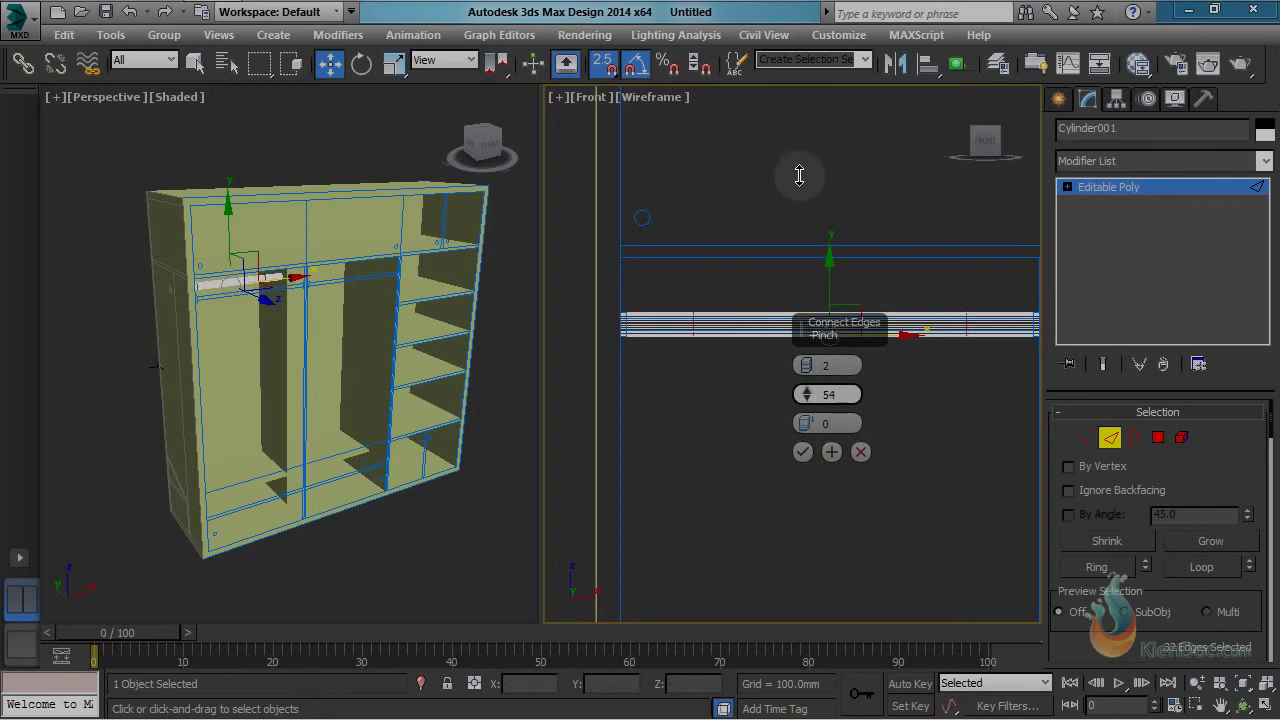
pyautogui.scroll(5, 674, 266)
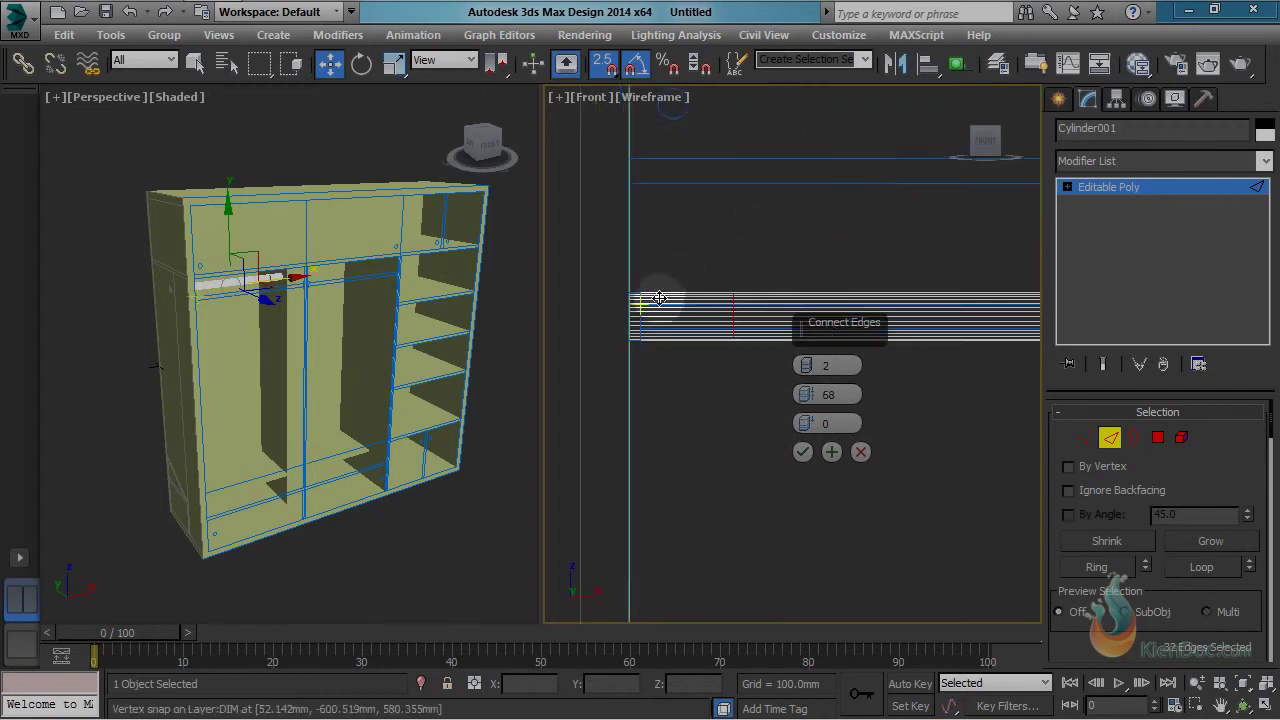
pyautogui.moveTo(811, 397); pyautogui.dragTo(810, 345)
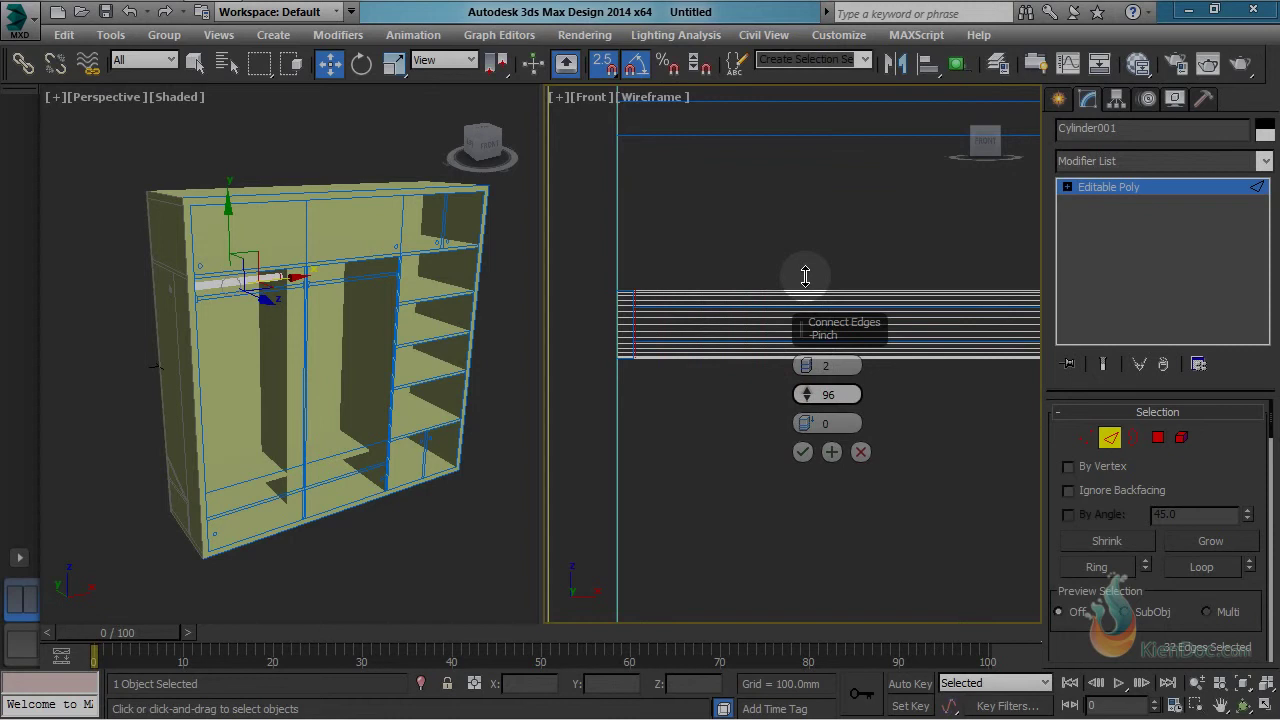
pyautogui.click(802, 452)
# Step: Select only the left new edge loop and snap it horizontally to the inner edge of the left rail bracket
pyautogui.scroll(4, 677, 309)
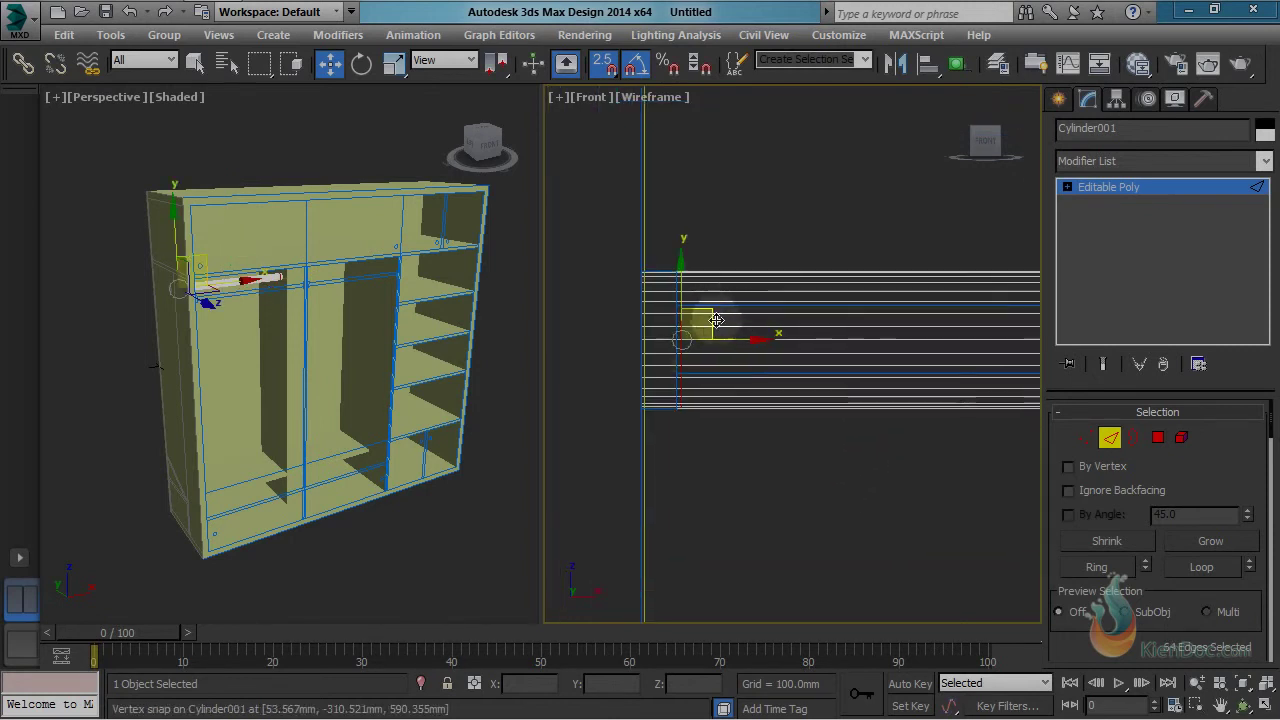
pyautogui.scroll(-2, 718, 315)
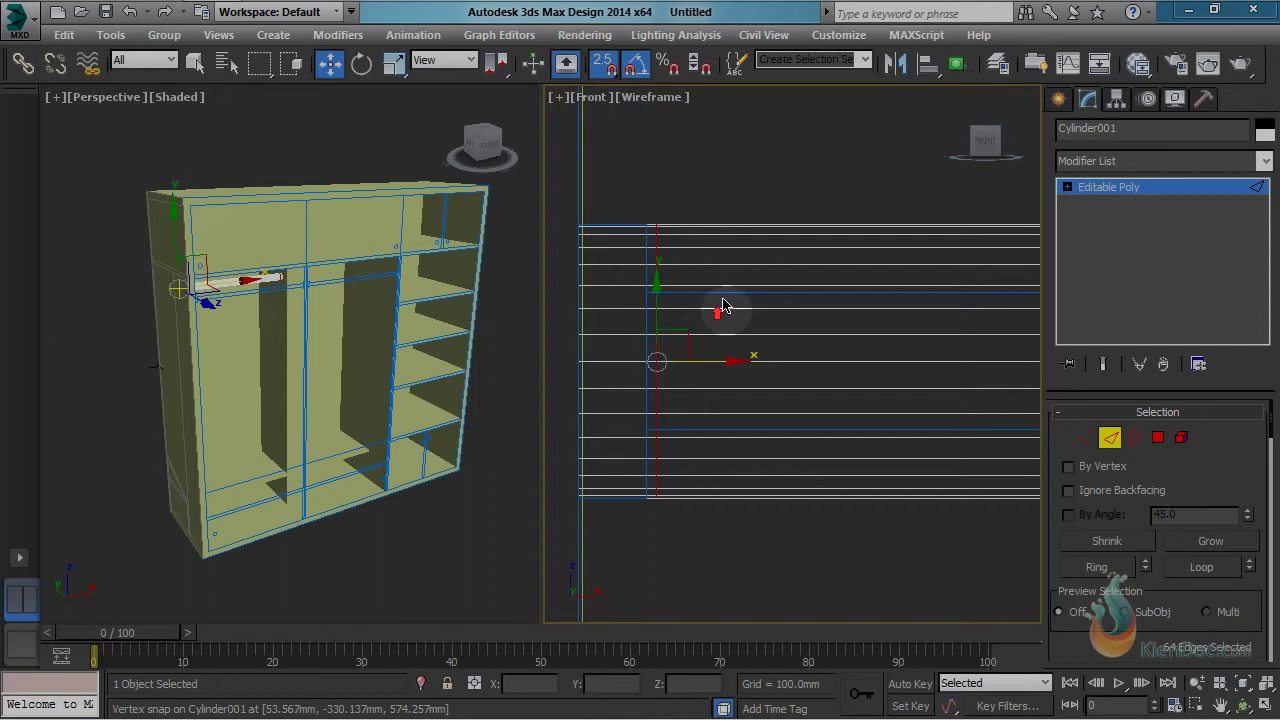
pyautogui.click(296, 65)
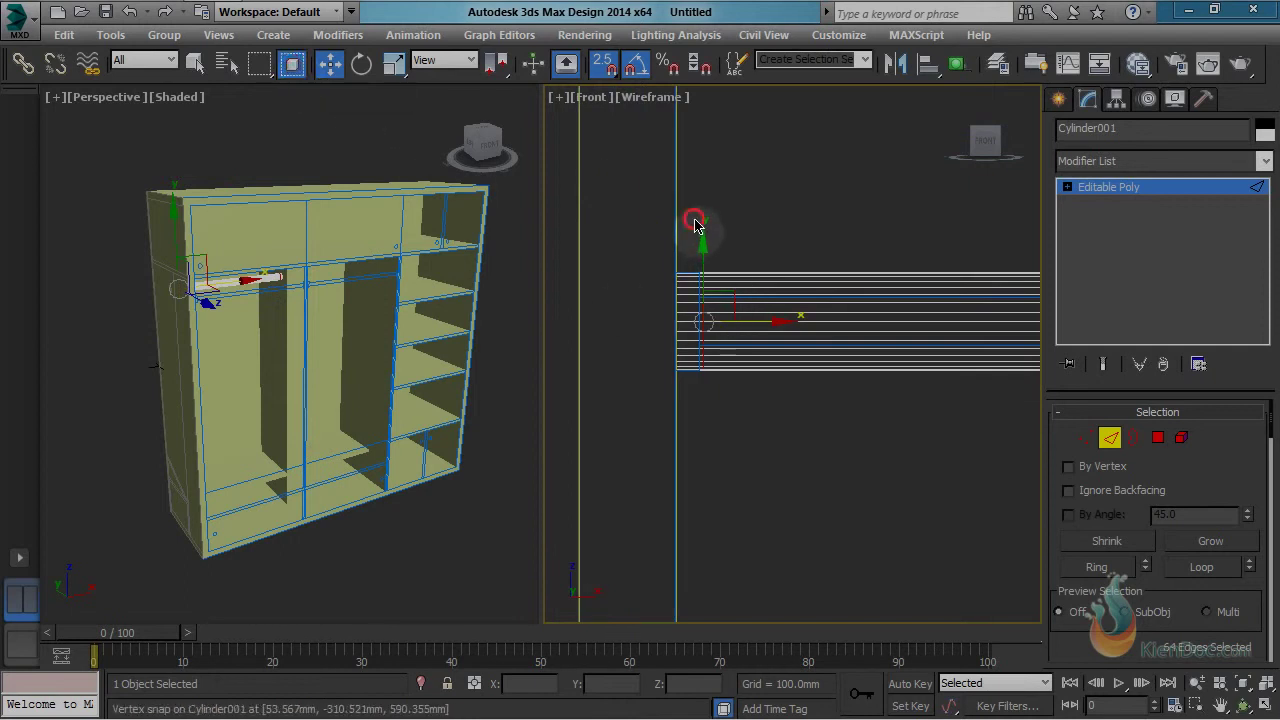
pyautogui.moveTo(697, 224); pyautogui.dragTo(773, 512)
pyautogui.scroll(2, 736, 325)
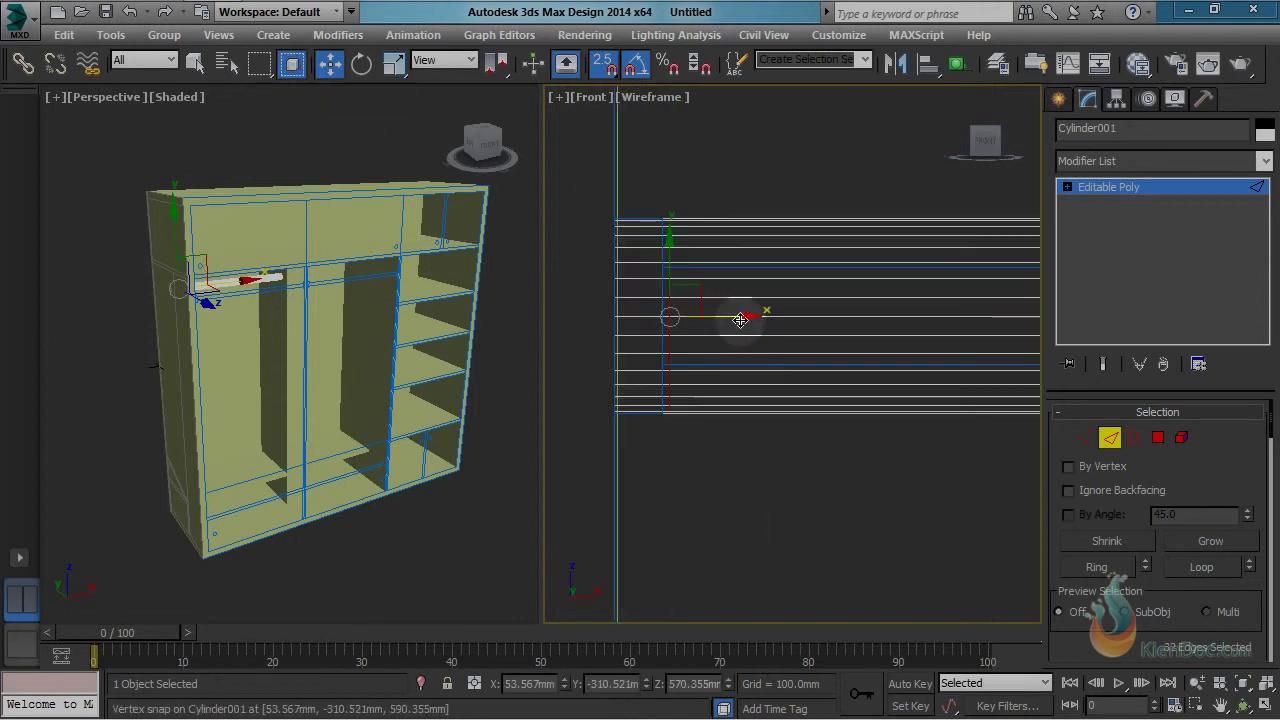
pyautogui.moveTo(740, 319); pyautogui.dragTo(663, 418)
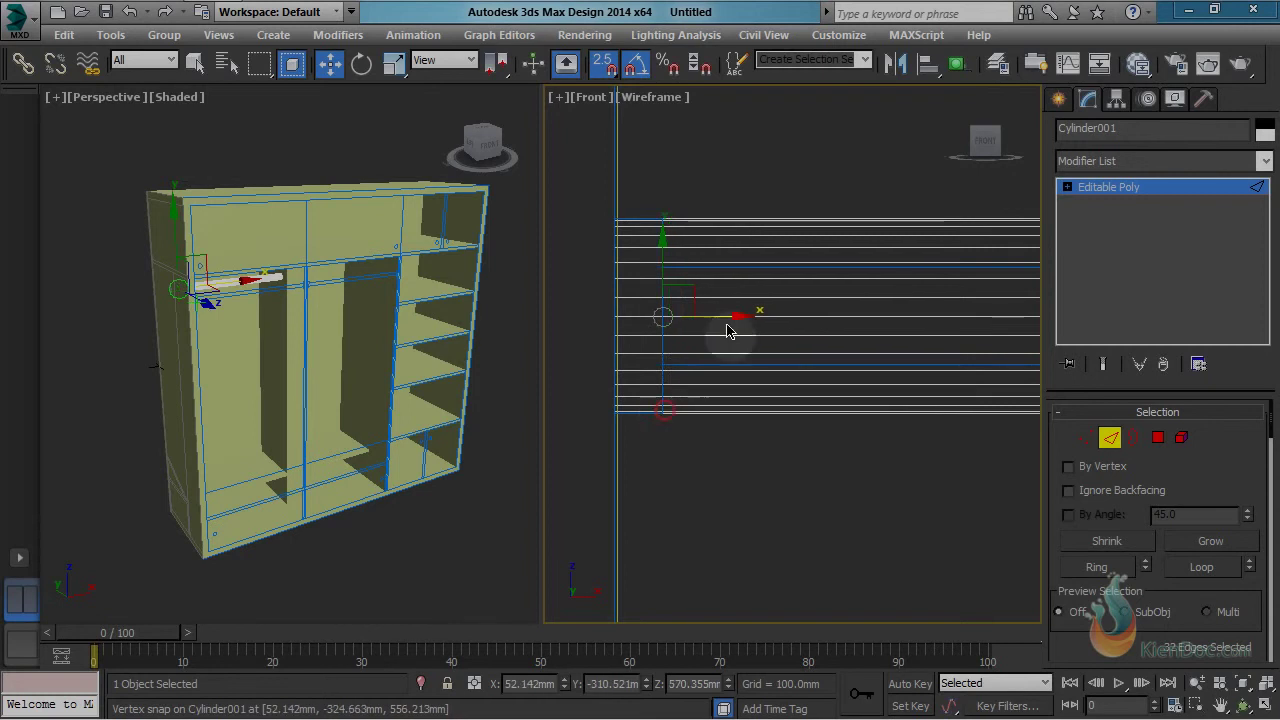
# Step: Select the right new edge loop and snap it horizontally to the inner edge of the bracket beside the middle divider
pyautogui.scroll(-6, 757, 301)
pyautogui.moveTo(889, 338); pyautogui.dragTo(614, 388, button='middle')
pyautogui.scroll(2, 757, 338)
pyautogui.moveTo(740, 374); pyautogui.dragTo(740, 269, button='middle')
pyautogui.scroll(3, 740, 269)
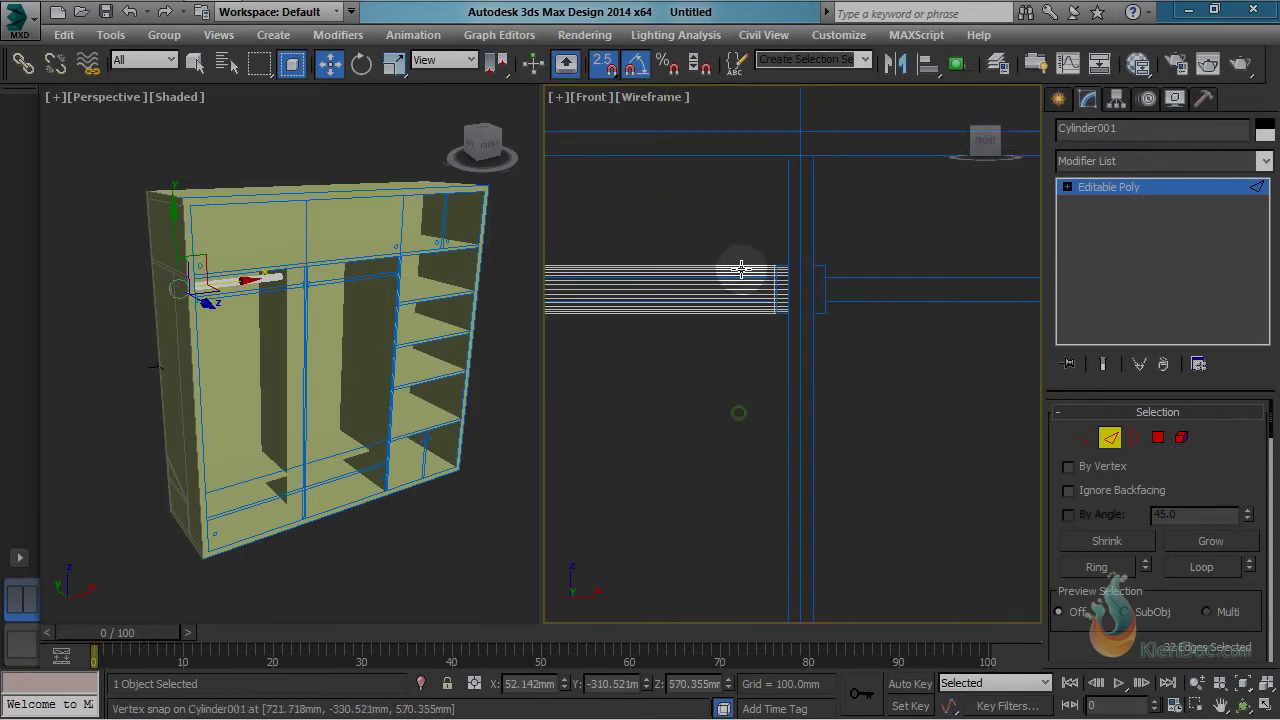
pyautogui.moveTo(777, 205); pyautogui.dragTo(813, 438)
pyautogui.scroll(2, 825, 343)
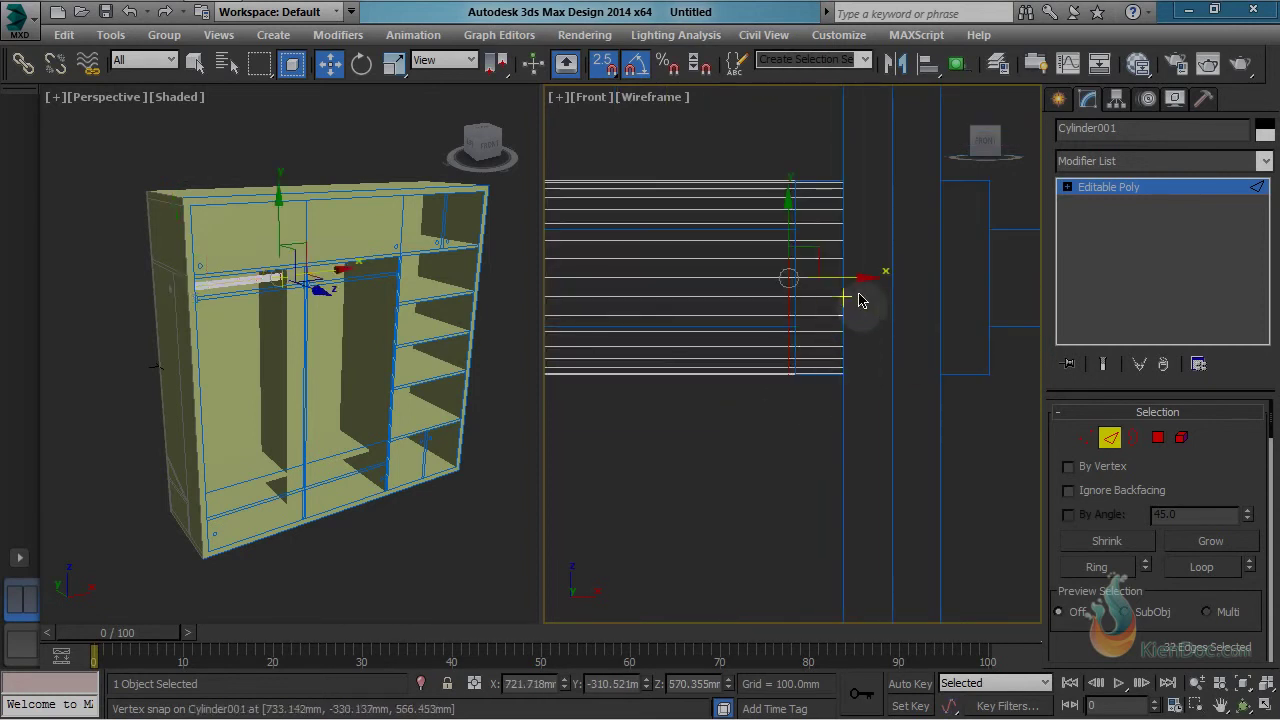
pyautogui.moveTo(858, 279); pyautogui.dragTo(806, 374)
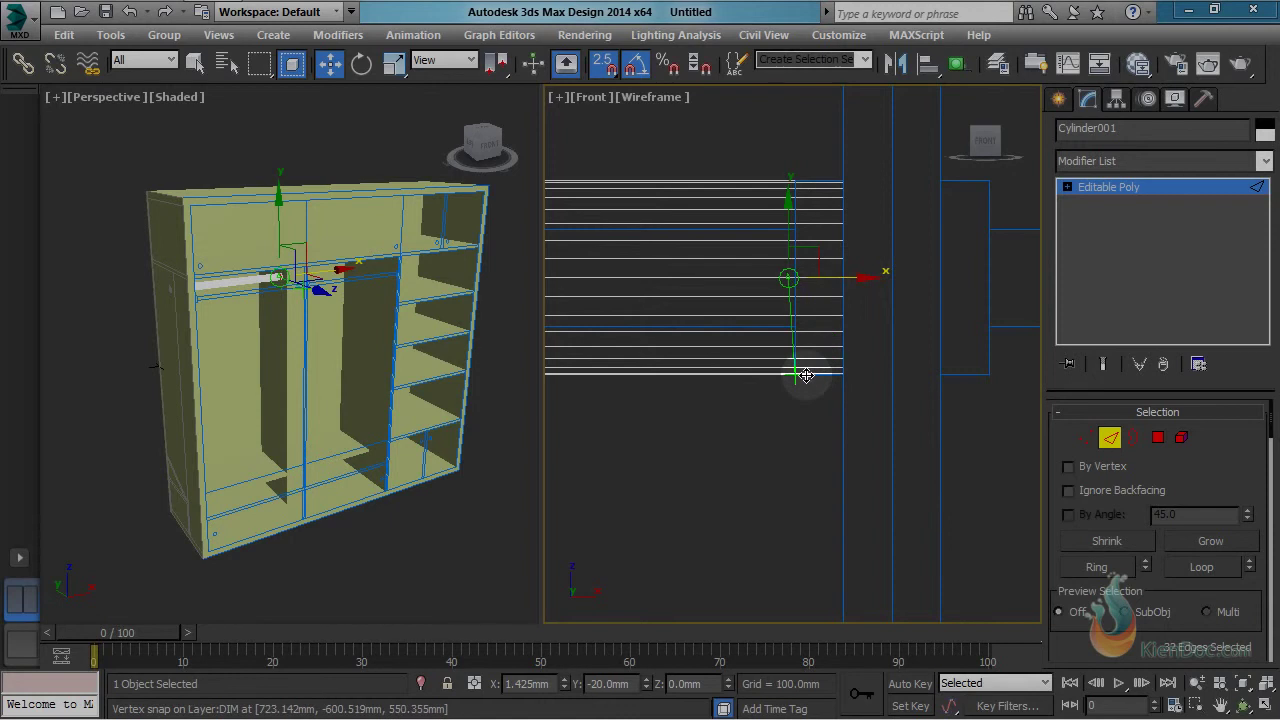
# Step: Inspect the rail back to its left end, checking the edge loop against the bracket outline
pyautogui.moveTo(743, 414); pyautogui.dragTo(957, 385, button='middle')
pyautogui.scroll(-3, 780, 403)
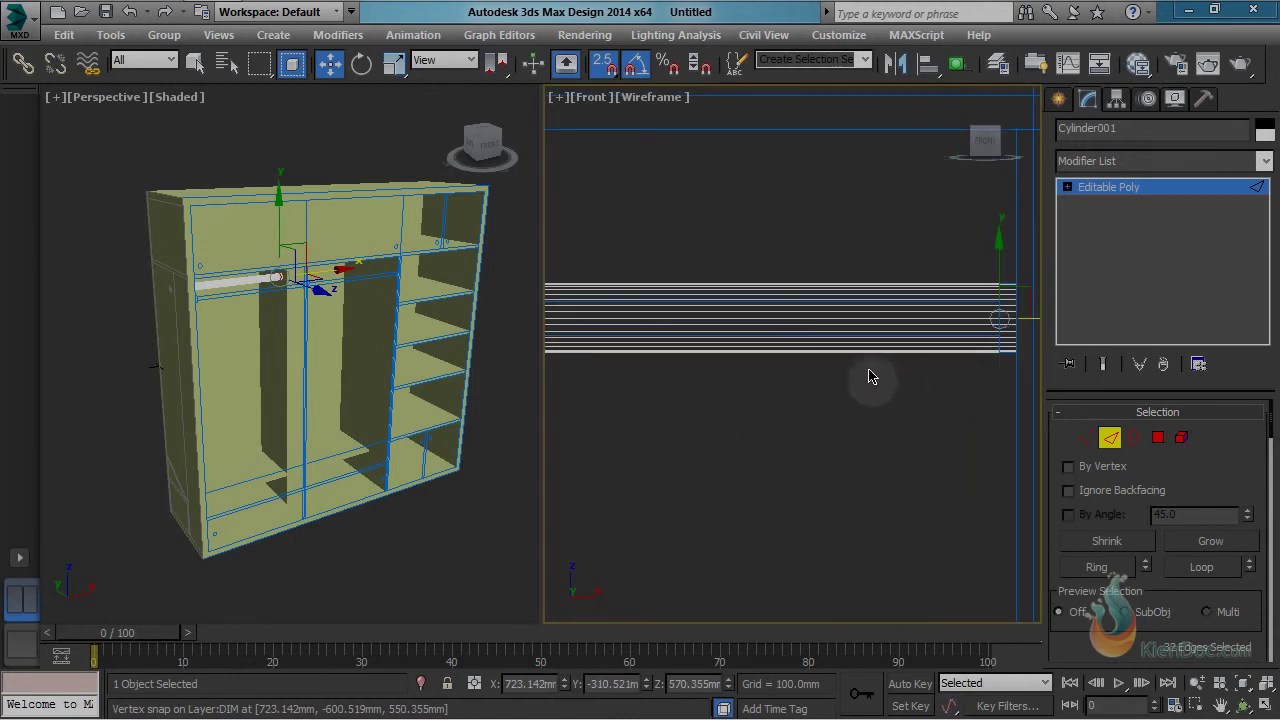
pyautogui.scroll(-1, 808, 383)
pyautogui.moveTo(808, 383); pyautogui.dragTo(978, 354, button='middle')
pyautogui.scroll(-3, 943, 360)
pyautogui.moveTo(883, 375); pyautogui.dragTo(953, 350, button='middle')
pyautogui.scroll(6, 690, 304)
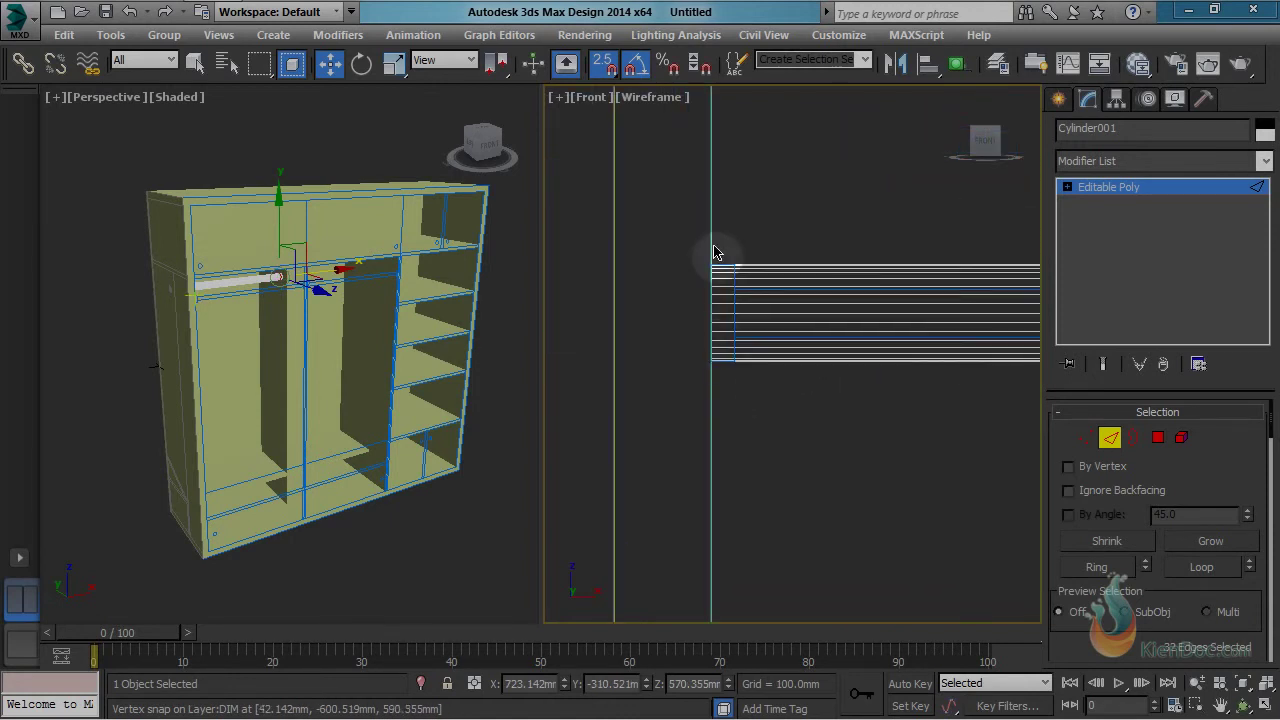
pyautogui.moveTo(868, 295); pyautogui.dragTo(740, 312, button='middle')
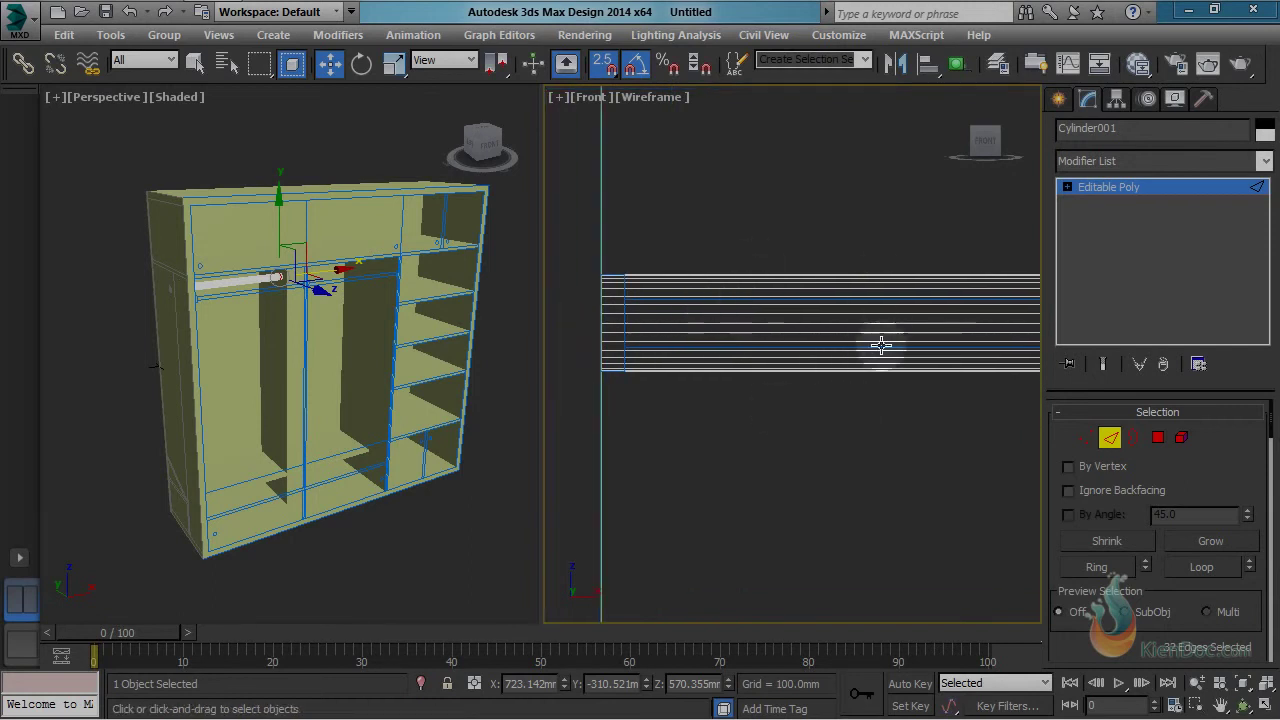
pyautogui.moveTo(878, 363); pyautogui.dragTo(953, 331, button='middle')
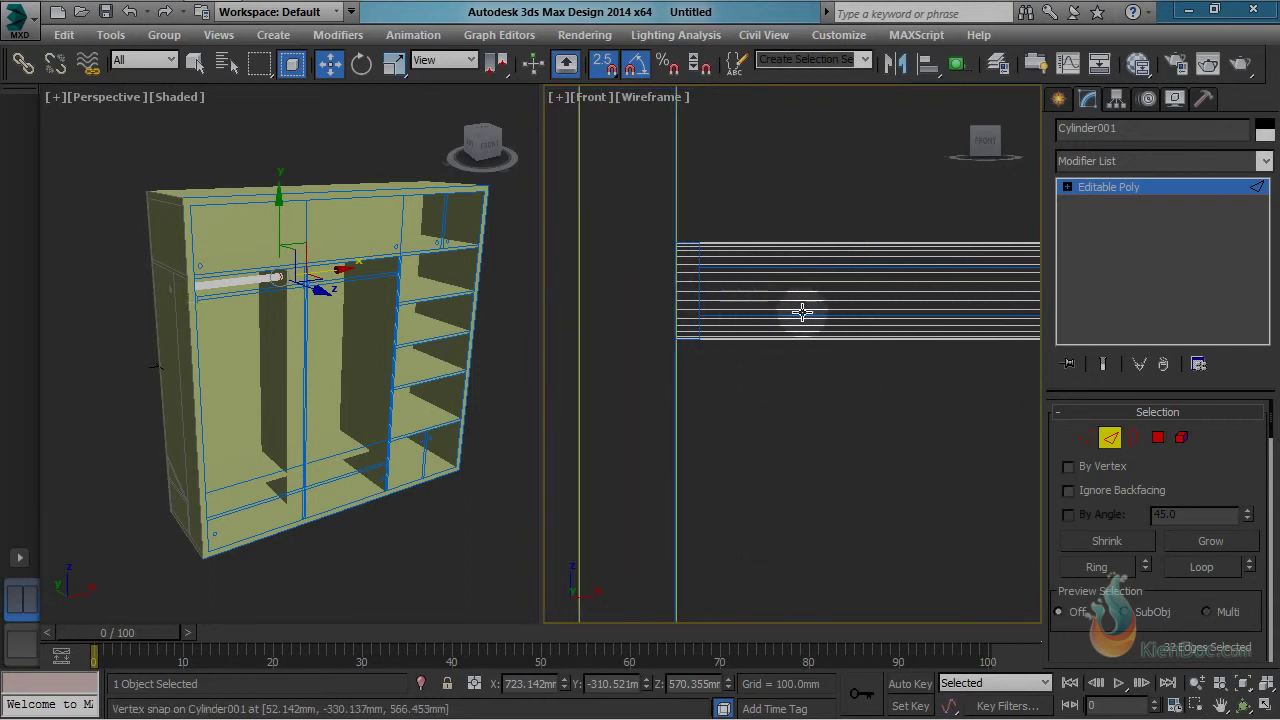
pyautogui.scroll(-1, 758, 325)
pyautogui.moveTo(870, 375); pyautogui.dragTo(847, 385, button='middle')
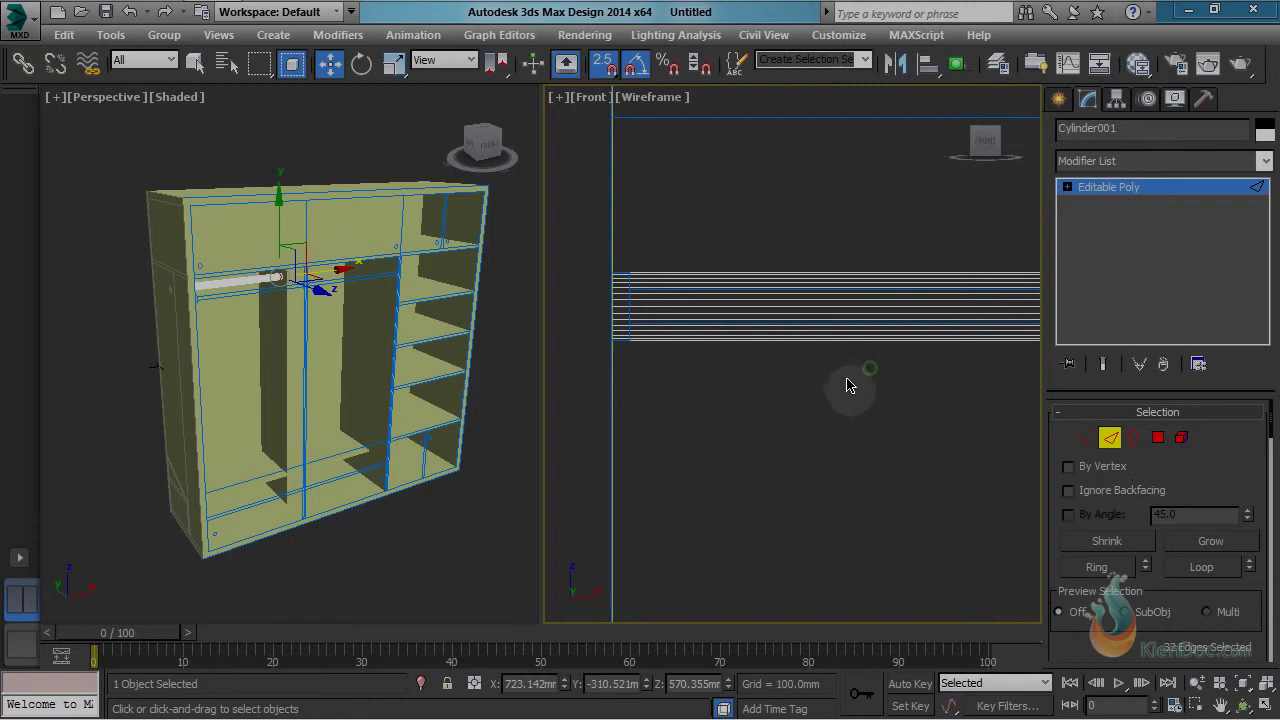
# Step: Select the cylinder's long middle polygons and scale them down uniformly until their thickness matches the rail lines in the CAD elevation
pyautogui.click(1158, 440)
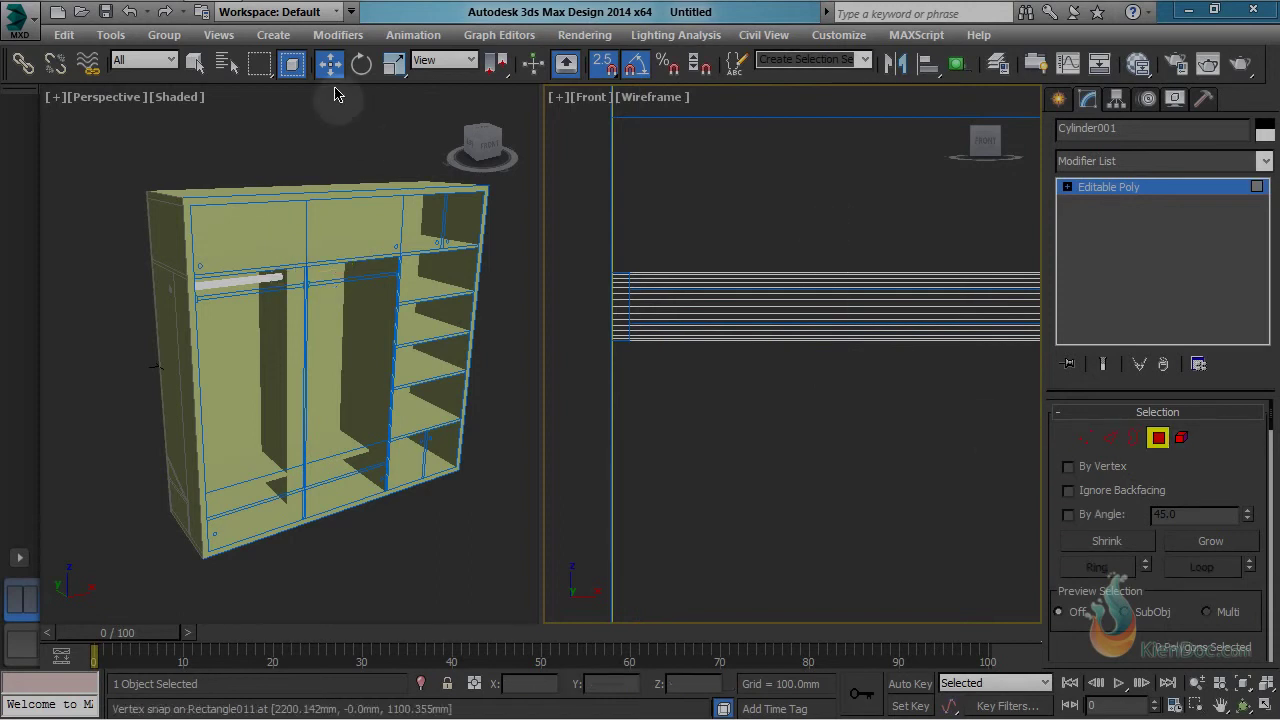
pyautogui.click(292, 63)
pyautogui.moveTo(895, 437); pyautogui.dragTo(880, 500)
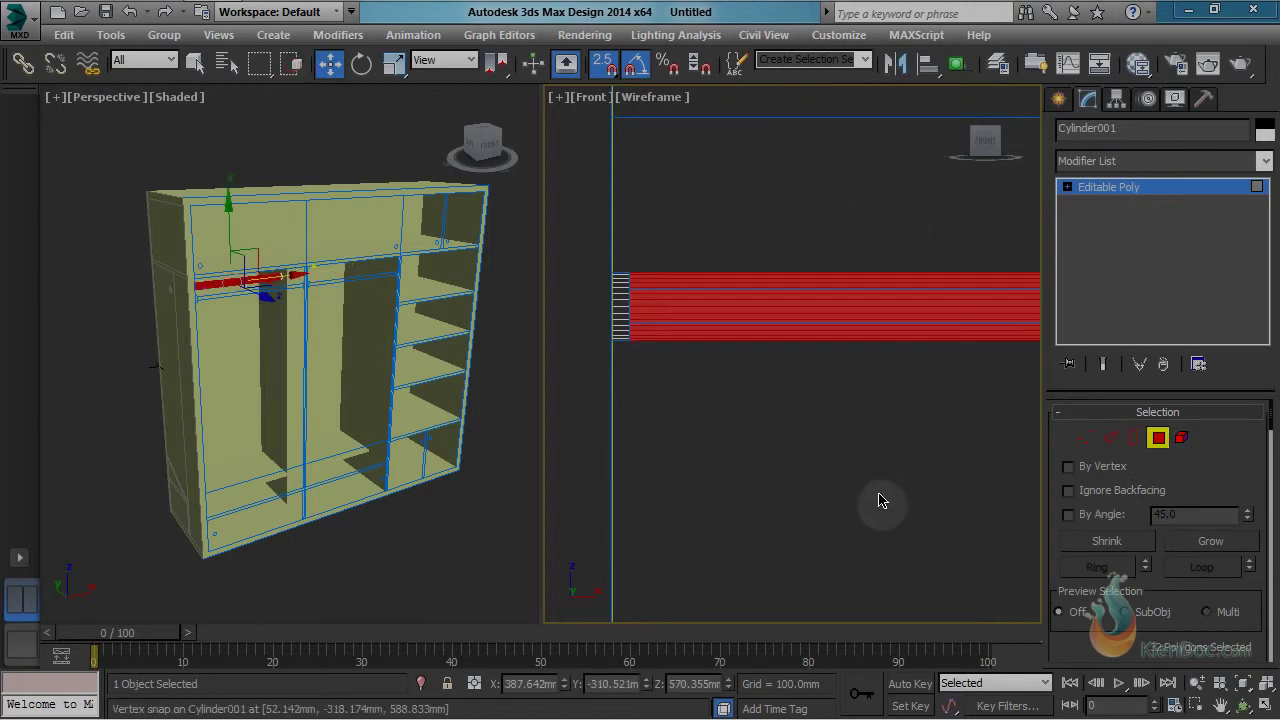
pyautogui.moveTo(795, 308); pyautogui.dragTo(766, 323, button='middle')
pyautogui.click(393, 63)
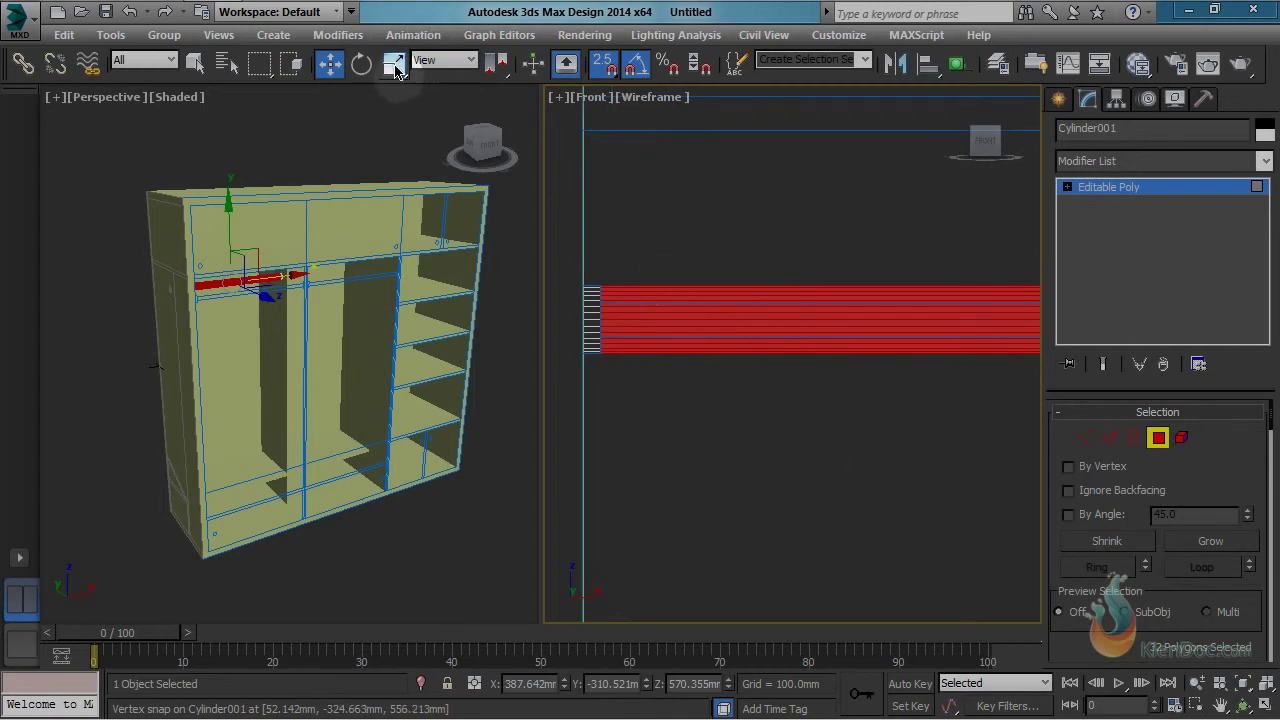
pyautogui.scroll(-2, 799, 340)
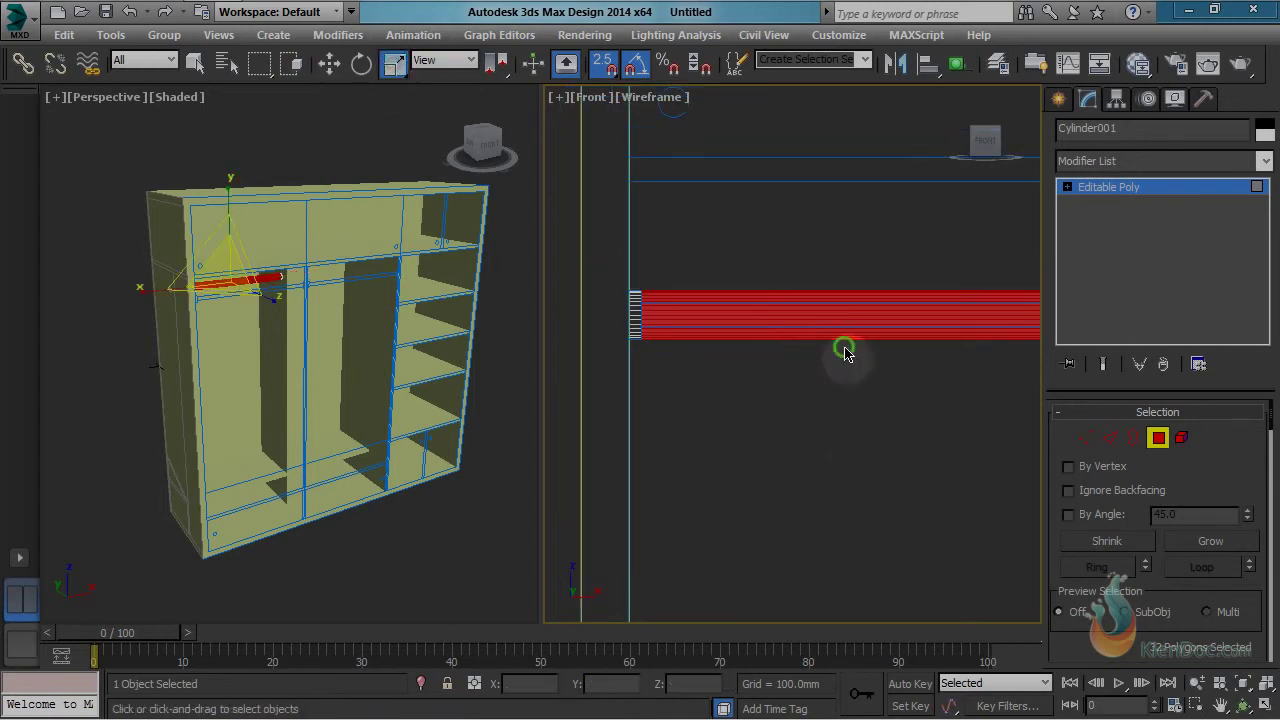
pyautogui.moveTo(845, 351); pyautogui.dragTo(745, 335, button='middle')
pyautogui.scroll(2, 973, 297)
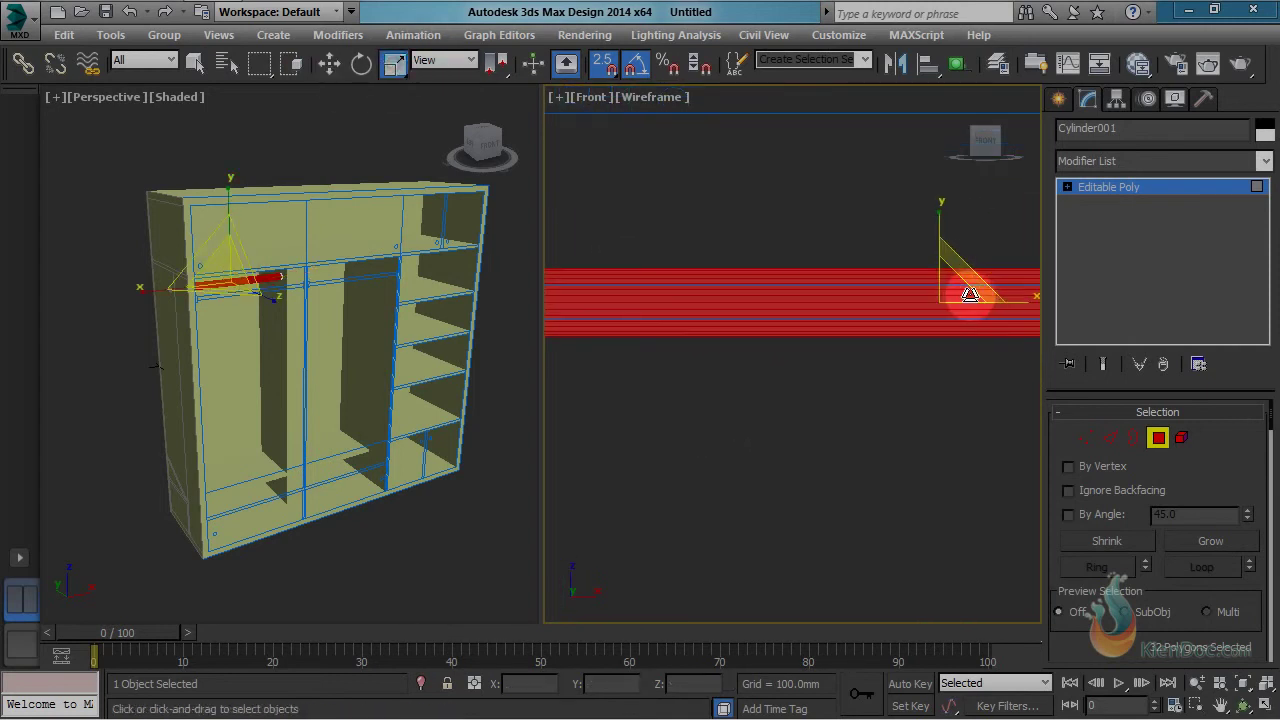
pyautogui.moveTo(959, 290); pyautogui.dragTo(887, 254)
pyautogui.moveTo(887, 254); pyautogui.dragTo(897, 291, button='middle')
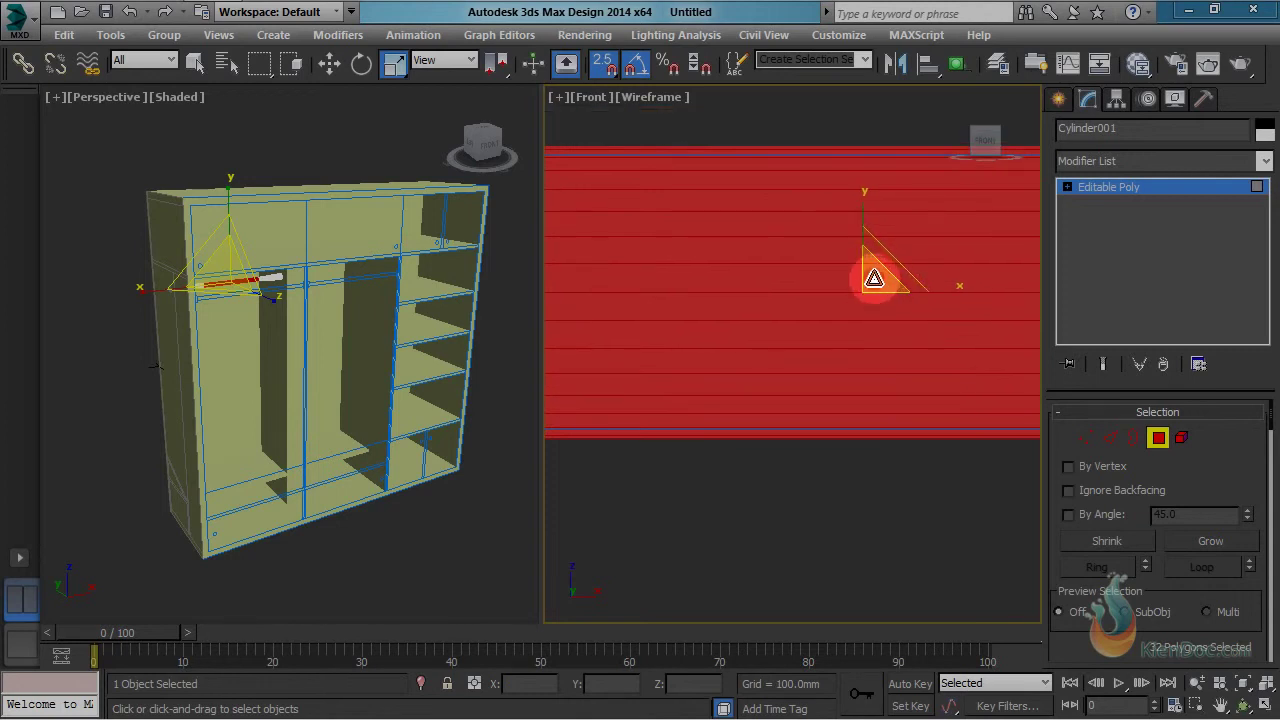
pyautogui.moveTo(874, 278); pyautogui.dragTo(876, 285)
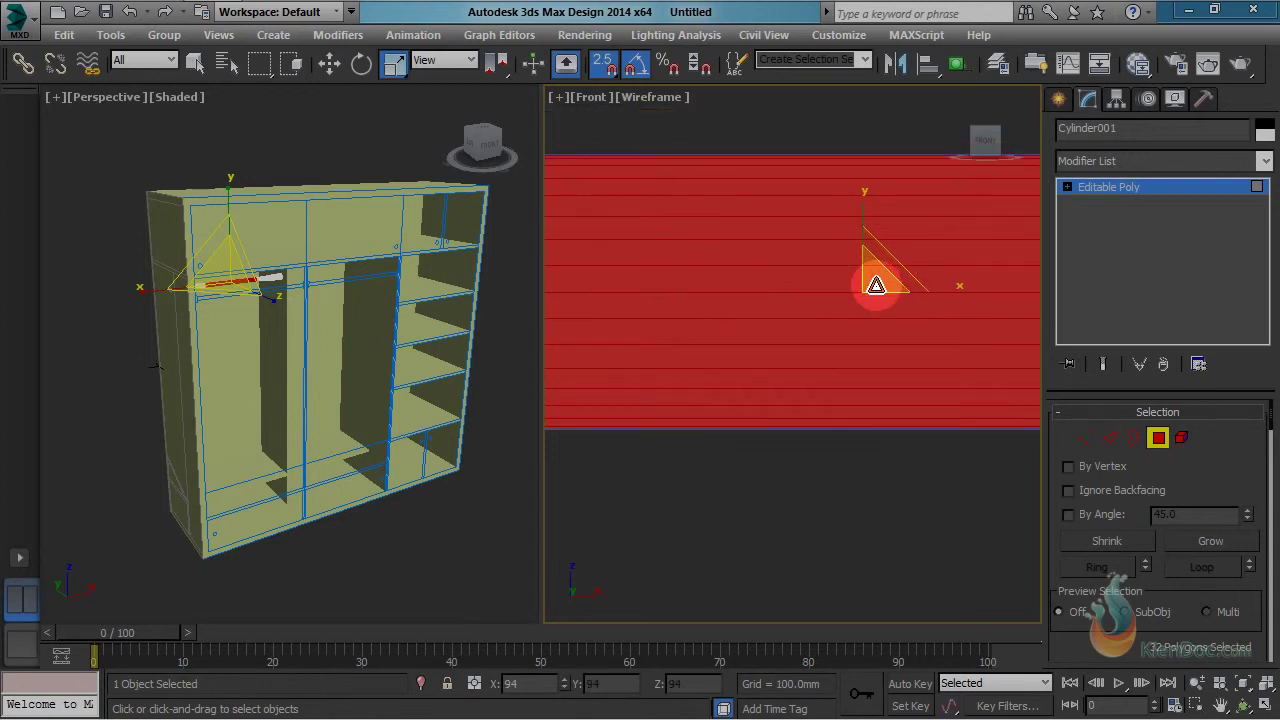
# Step: Examine the tapered transition between the rail's left end and its scaled middle section against the CAD lines
pyautogui.scroll(-10, 878, 287)
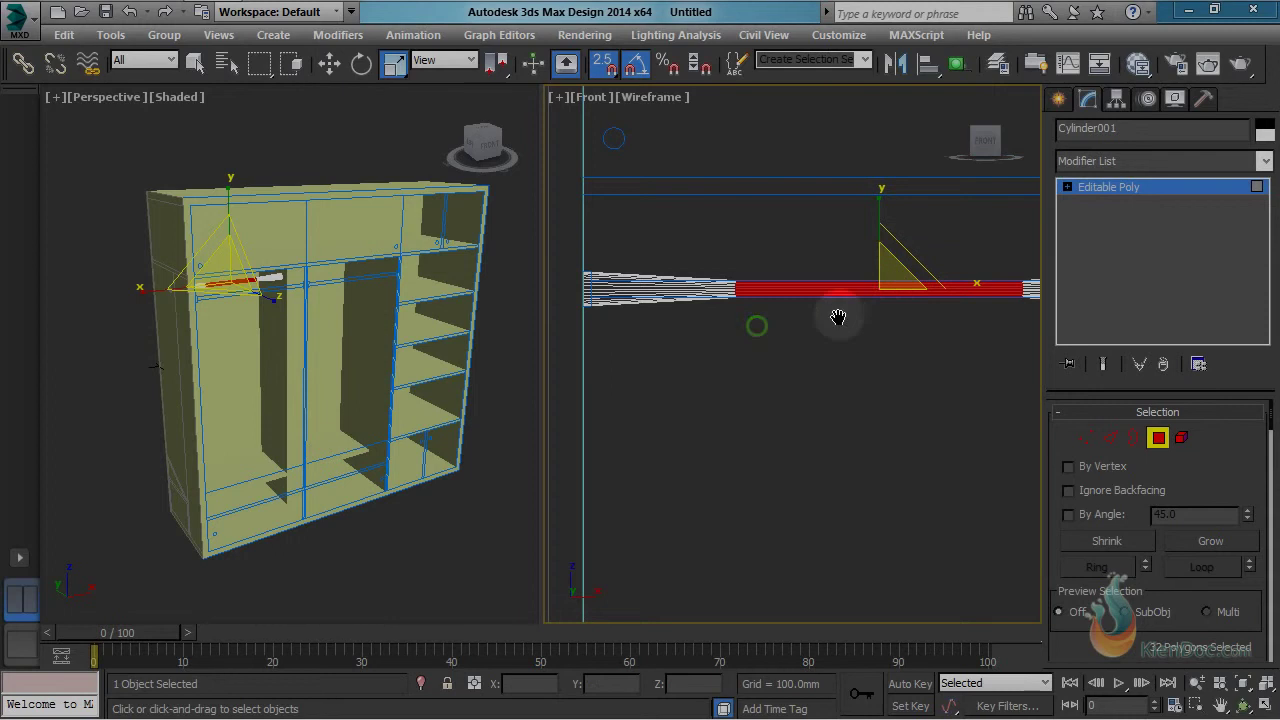
pyautogui.moveTo(838, 317); pyautogui.dragTo(971, 304, button='middle')
pyautogui.scroll(4, 799, 268)
pyautogui.scroll(9, 940, 283)
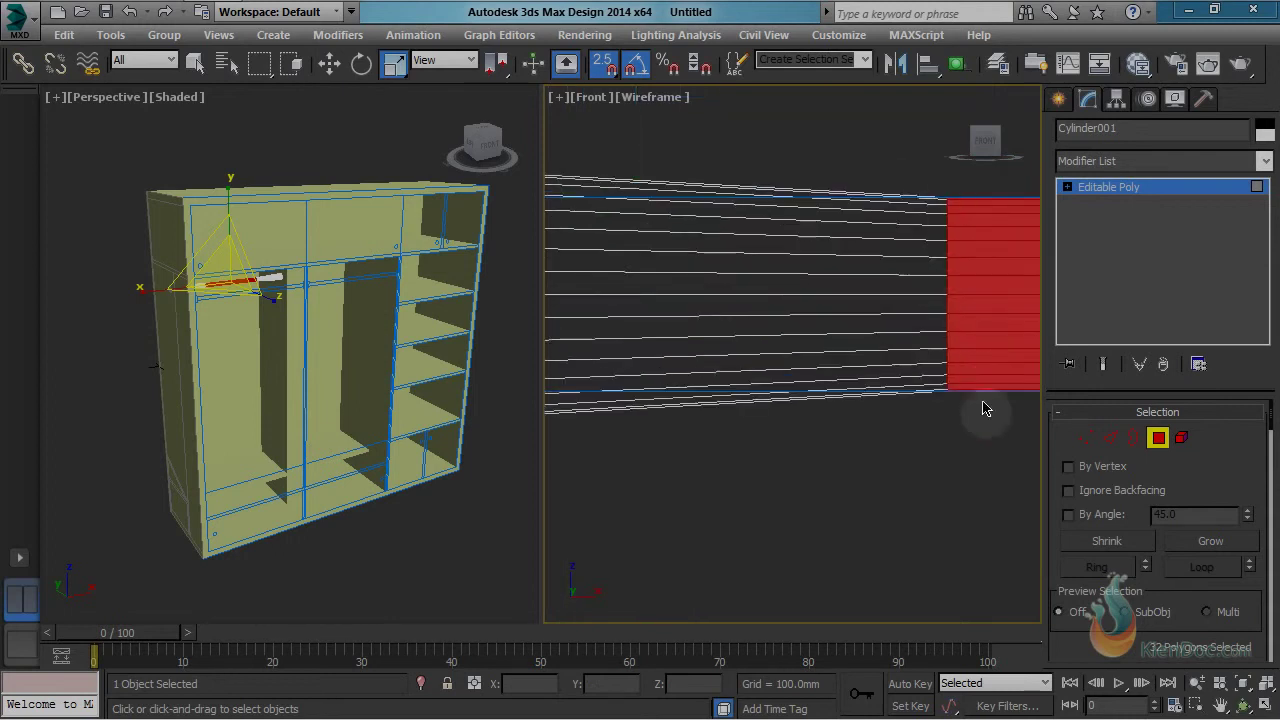
pyautogui.scroll(-5, 983, 405)
pyautogui.moveTo(980, 390); pyautogui.dragTo(905, 214, button='middle')
pyautogui.scroll(3, 905, 240)
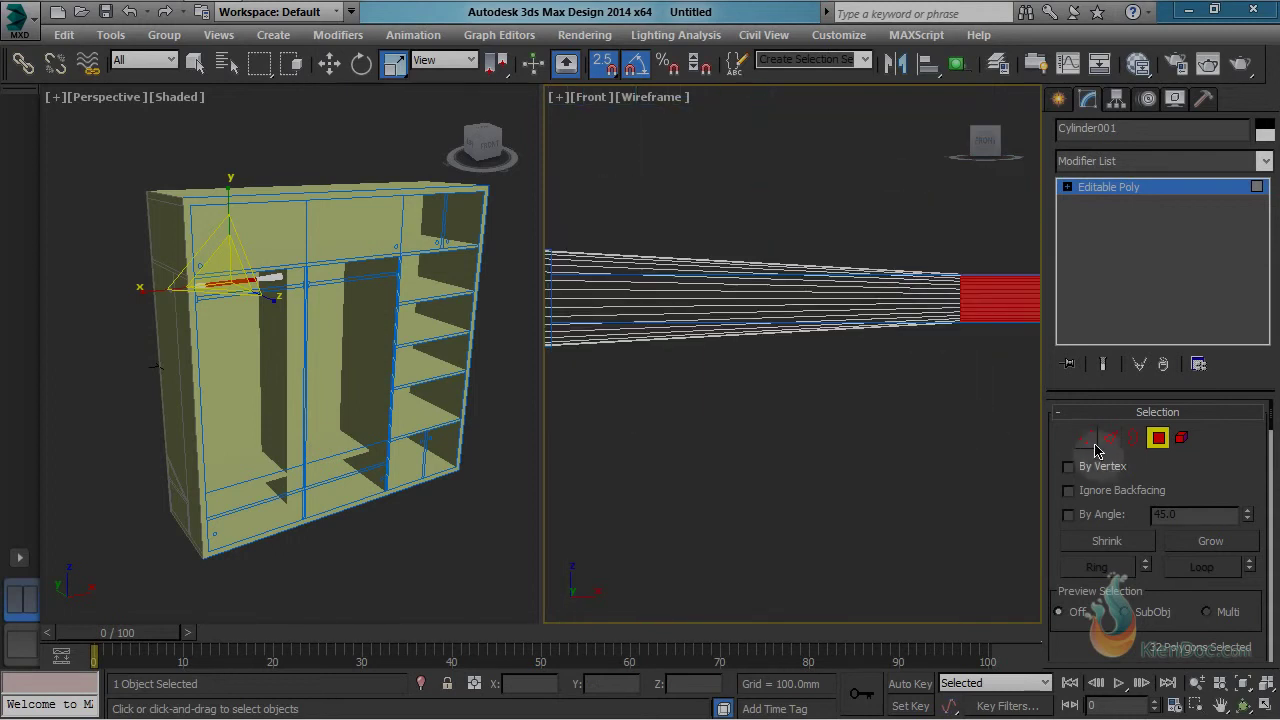
# Step: Select the vertex ring at the left end of the rail's thin middle section and move it horizontally toward the left bracket
pyautogui.keyDown('ctrl'); pyautogui.click(1087, 439); pyautogui.keyUp('ctrl')
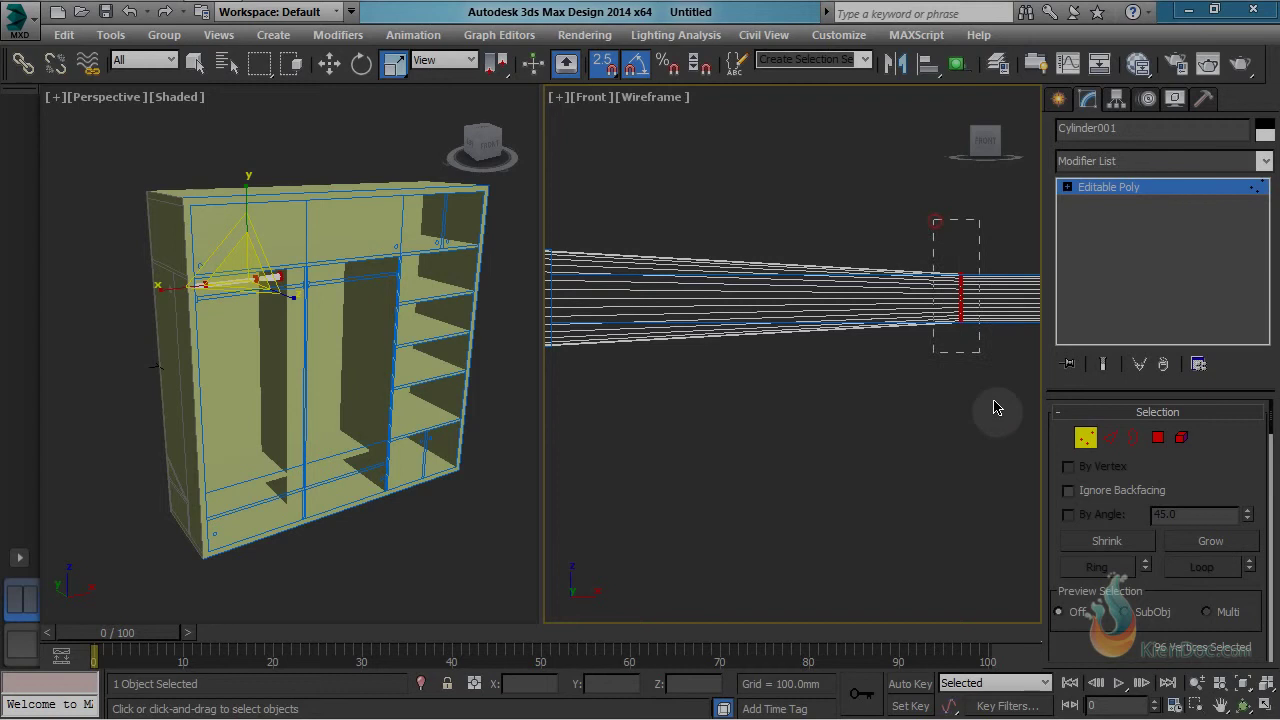
pyautogui.moveTo(1001, 443); pyautogui.dragTo(1001, 443)
pyautogui.scroll(-3, 968, 391)
pyautogui.moveTo(970, 385); pyautogui.dragTo(891, 291, button='middle')
pyautogui.scroll(3, 891, 291)
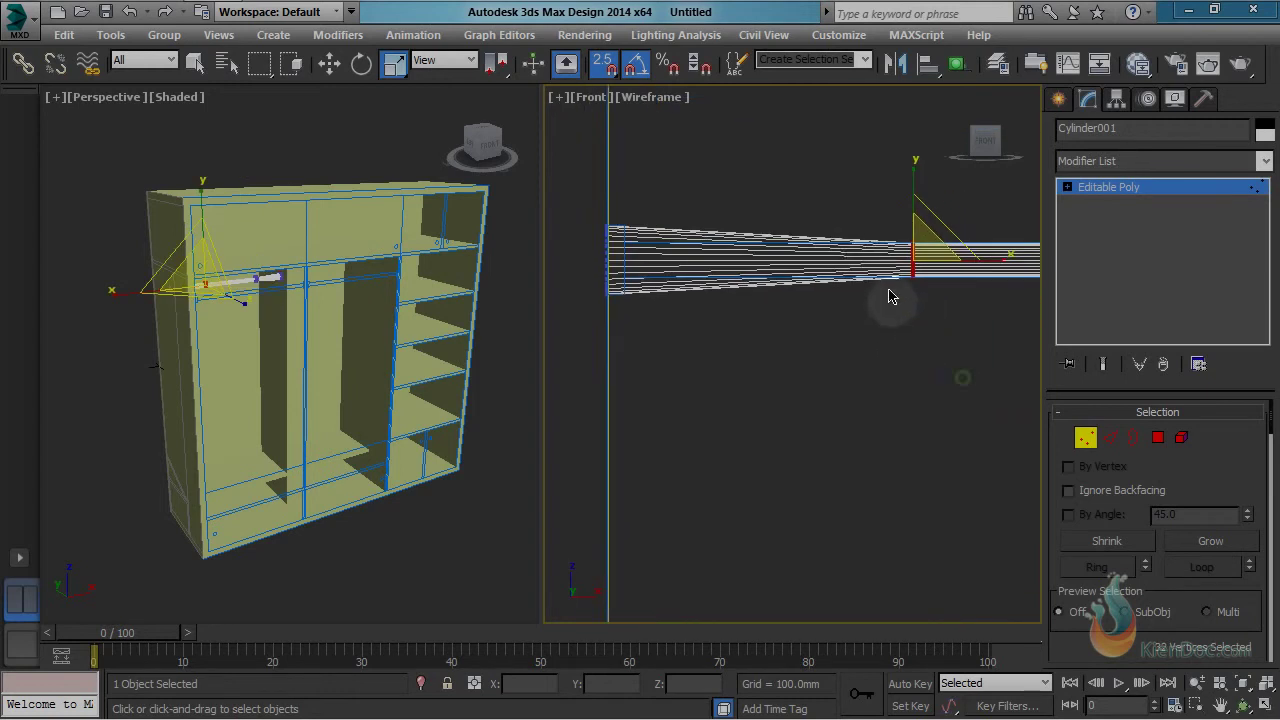
pyautogui.press('w')
pyautogui.moveTo(950, 251); pyautogui.dragTo(596, 260)
pyautogui.scroll(-1, 655, 284)
pyautogui.moveTo(650, 284); pyautogui.dragTo(971, 283, button='middle')
pyautogui.scroll(4, 971, 283)
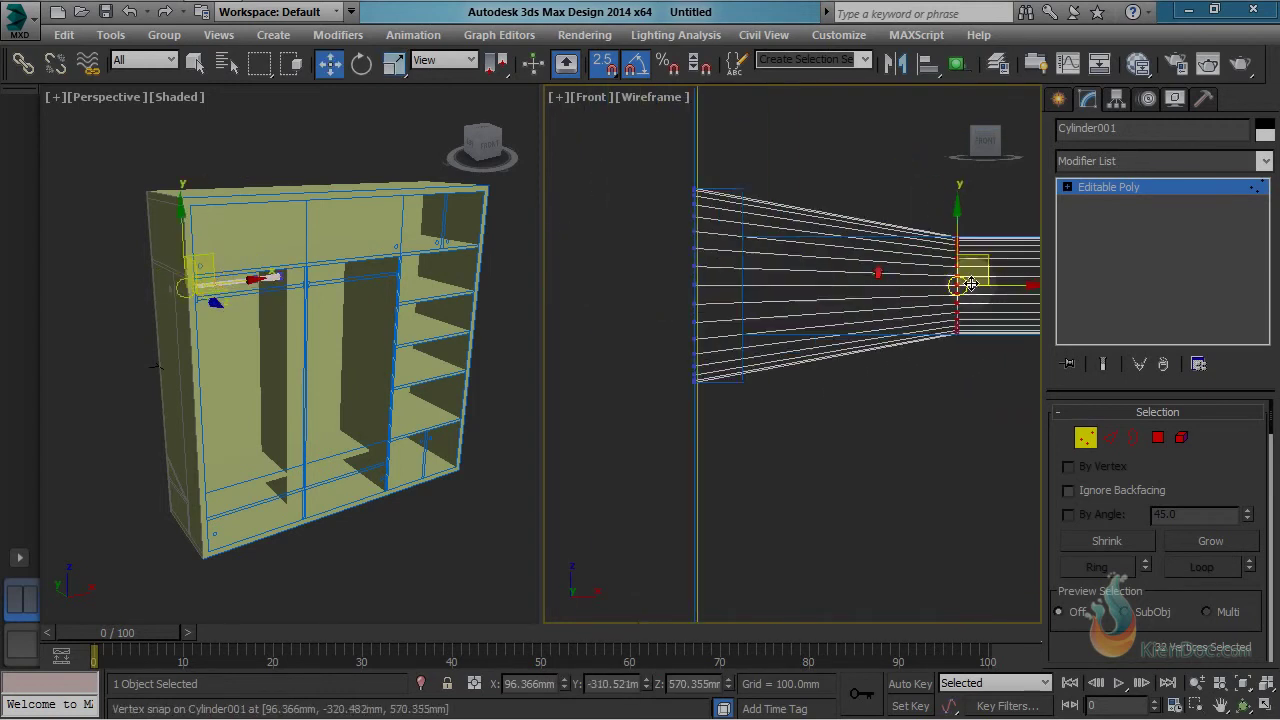
# Step: Align the left vertex ring horizontally with the inner edge of the left bracket outline
pyautogui.moveTo(887, 299); pyautogui.dragTo(868, 326, button='middle')
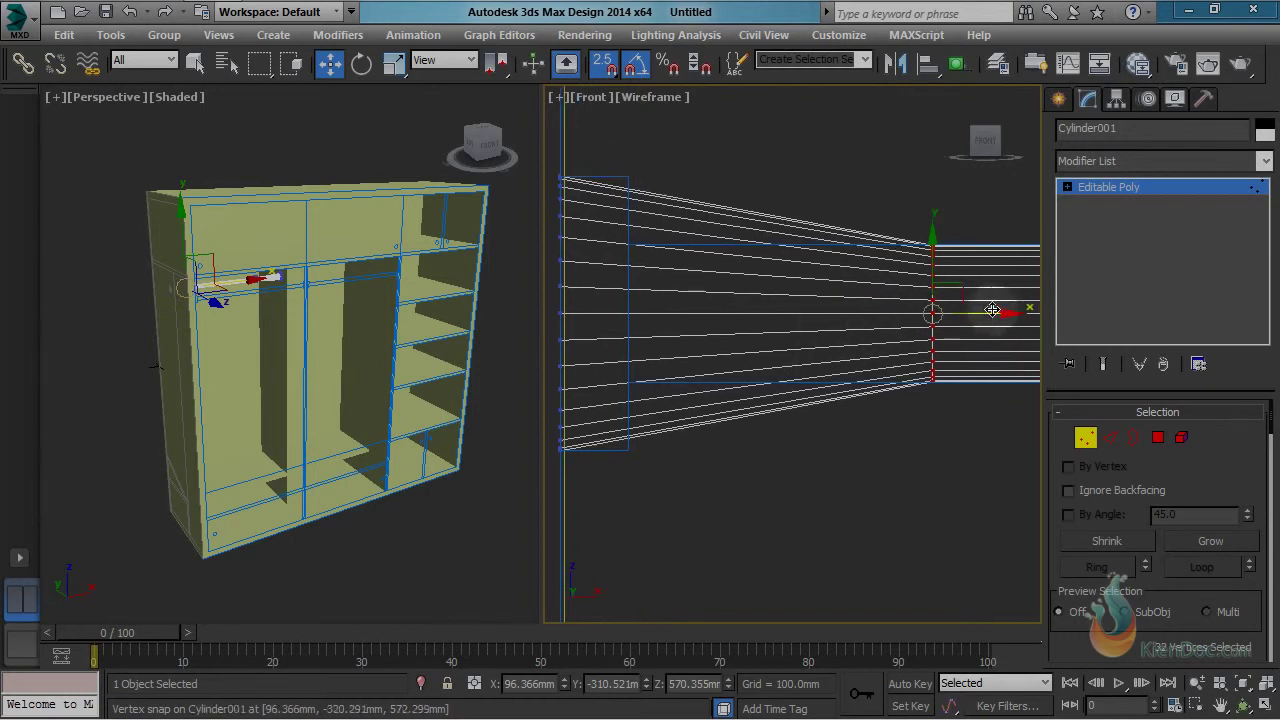
pyautogui.moveTo(997, 312); pyautogui.dragTo(631, 286)
pyautogui.scroll(3, 644, 288)
pyautogui.moveTo(644, 288); pyautogui.dragTo(834, 282, button='middle')
pyautogui.moveTo(877, 333); pyautogui.dragTo(800, 330)
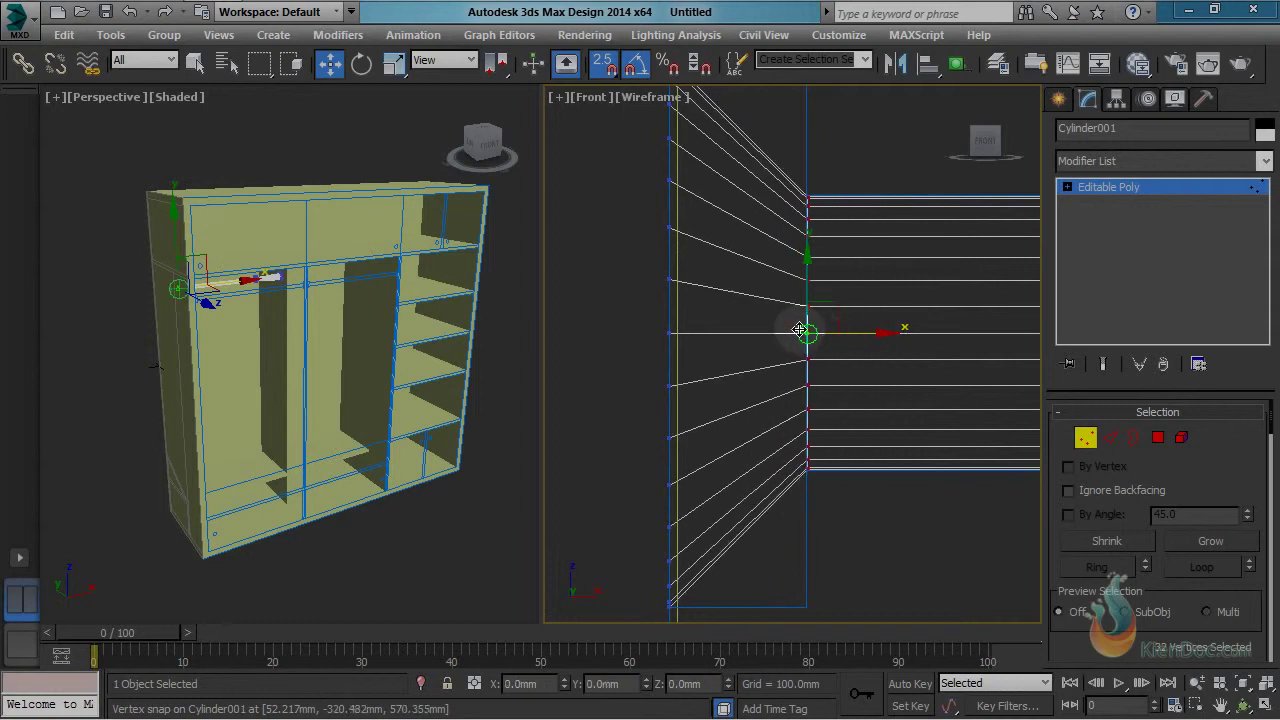
# Step: Select the vertex ring at the thin section's right end and move it horizontally to the inner edge of the bracket beside the middle divider
pyautogui.scroll(-8, 806, 328)
pyautogui.moveTo(926, 369); pyautogui.dragTo(700, 365, button='middle')
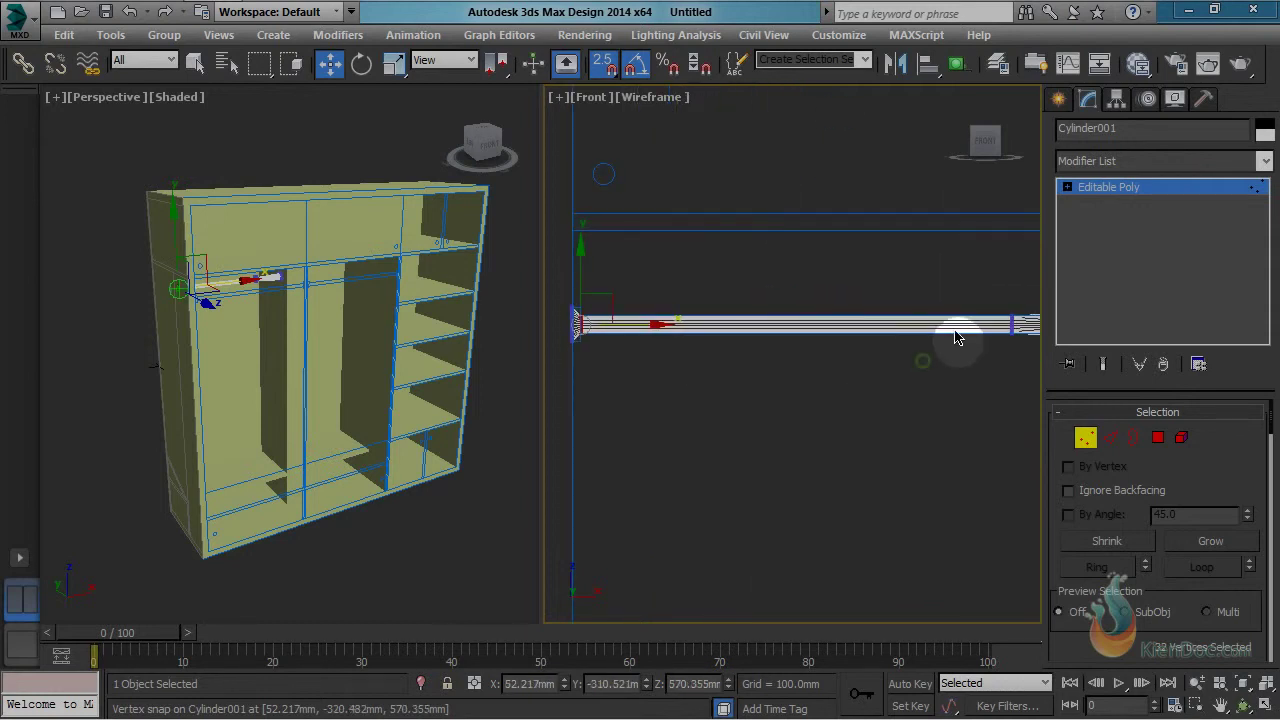
pyautogui.scroll(1, 960, 334)
pyautogui.moveTo(958, 333); pyautogui.dragTo(687, 341, button='middle')
pyautogui.moveTo(752, 264); pyautogui.dragTo(805, 499)
pyautogui.scroll(4, 793, 332)
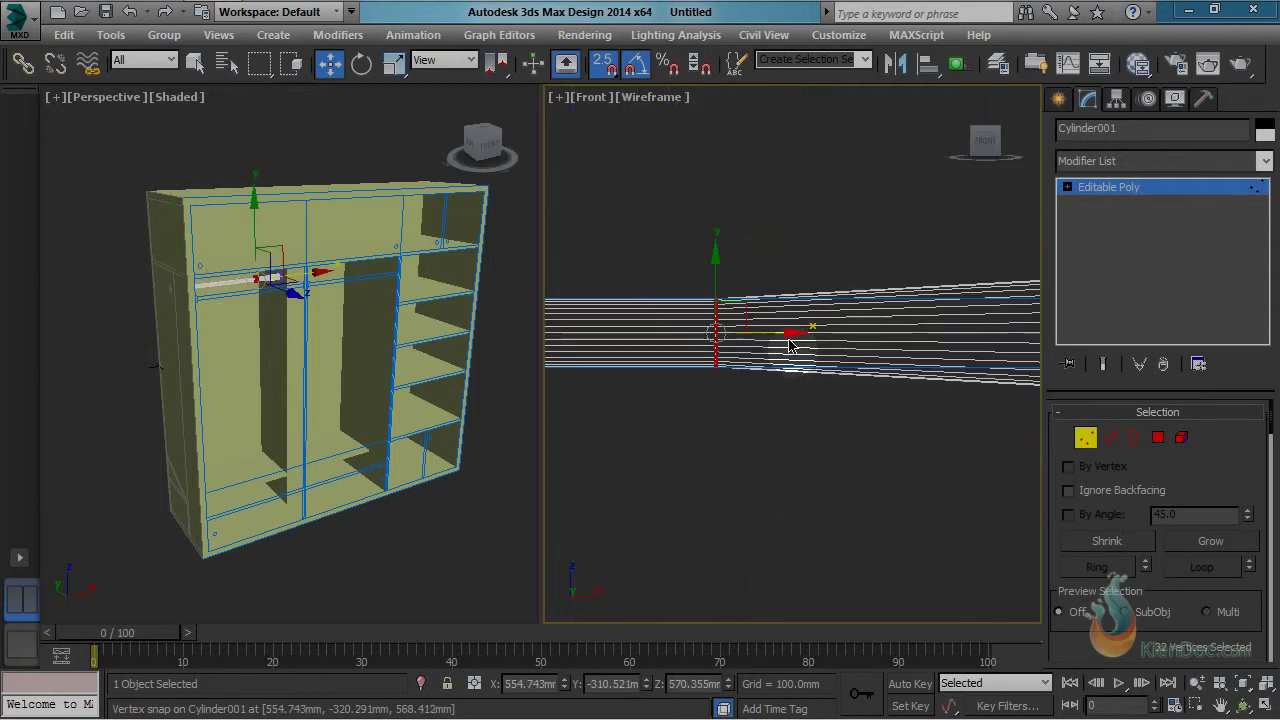
pyautogui.moveTo(778, 335); pyautogui.dragTo(1001, 352)
pyautogui.moveTo(1003, 348); pyautogui.dragTo(700, 344, button='middle')
pyautogui.scroll(3, 770, 340)
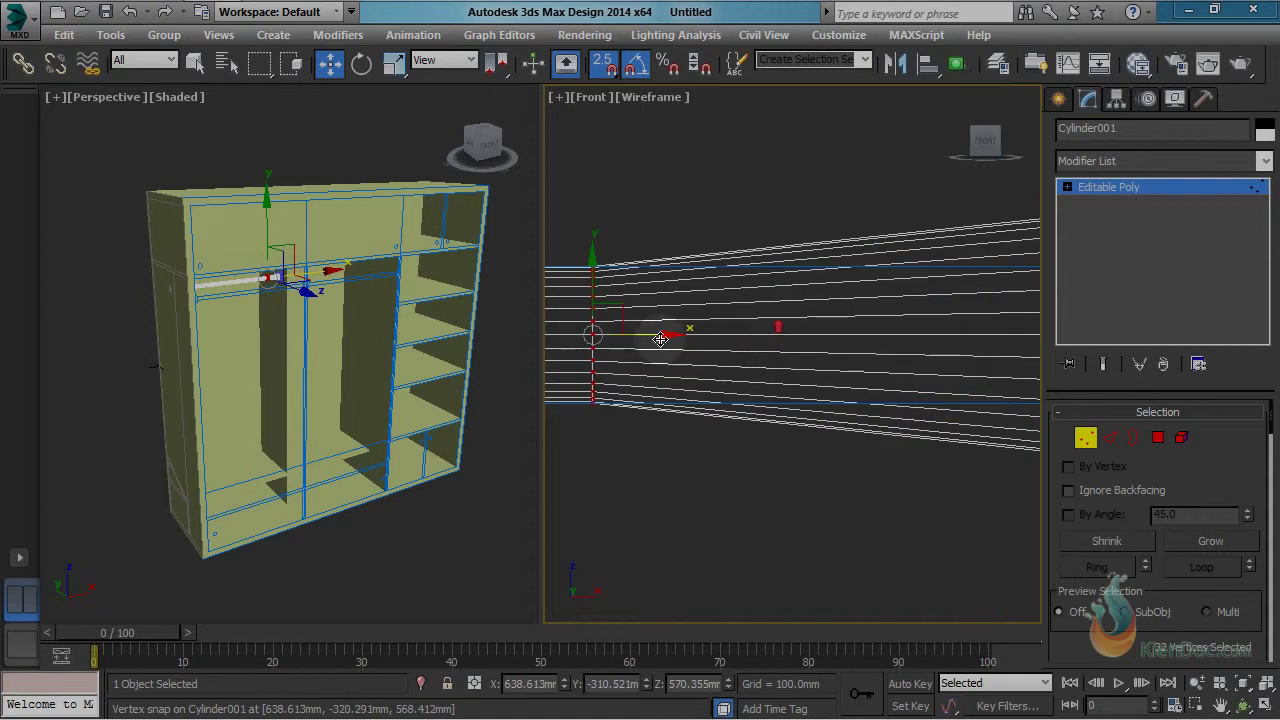
pyautogui.moveTo(665, 339); pyautogui.dragTo(961, 341)
pyautogui.moveTo(958, 341); pyautogui.dragTo(740, 362, button='middle')
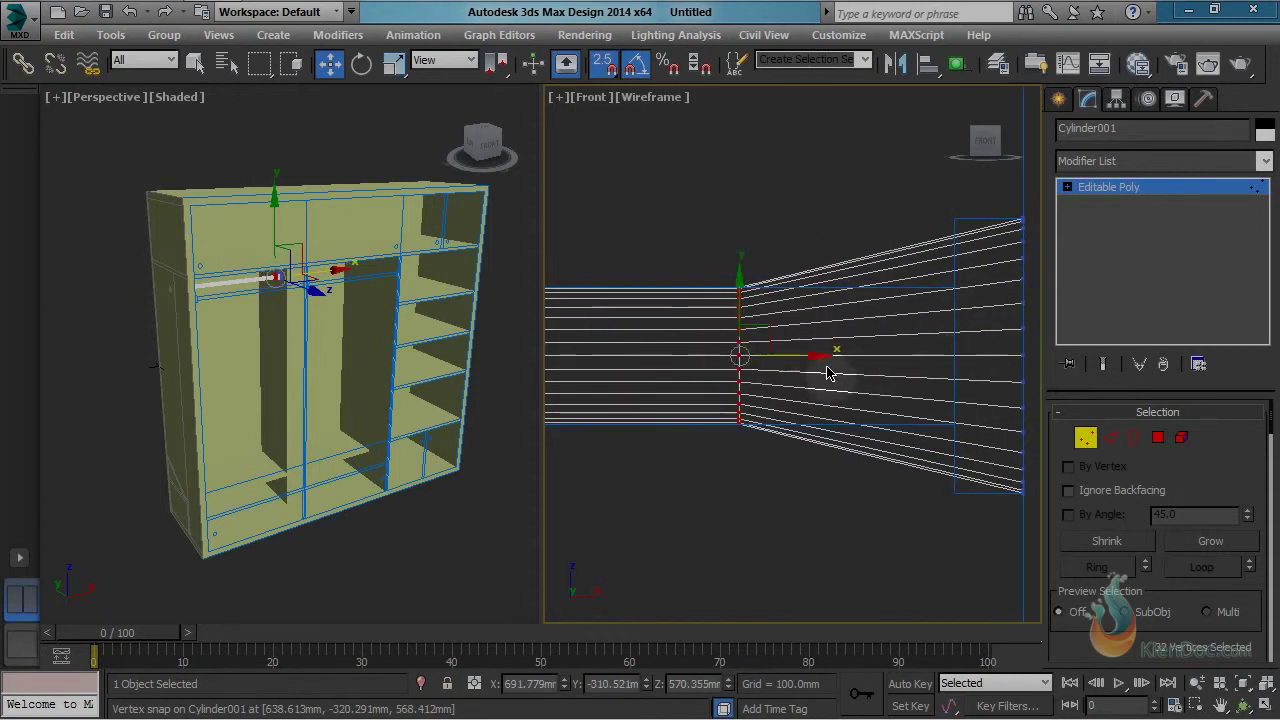
pyautogui.moveTo(810, 358); pyautogui.dragTo(955, 354)
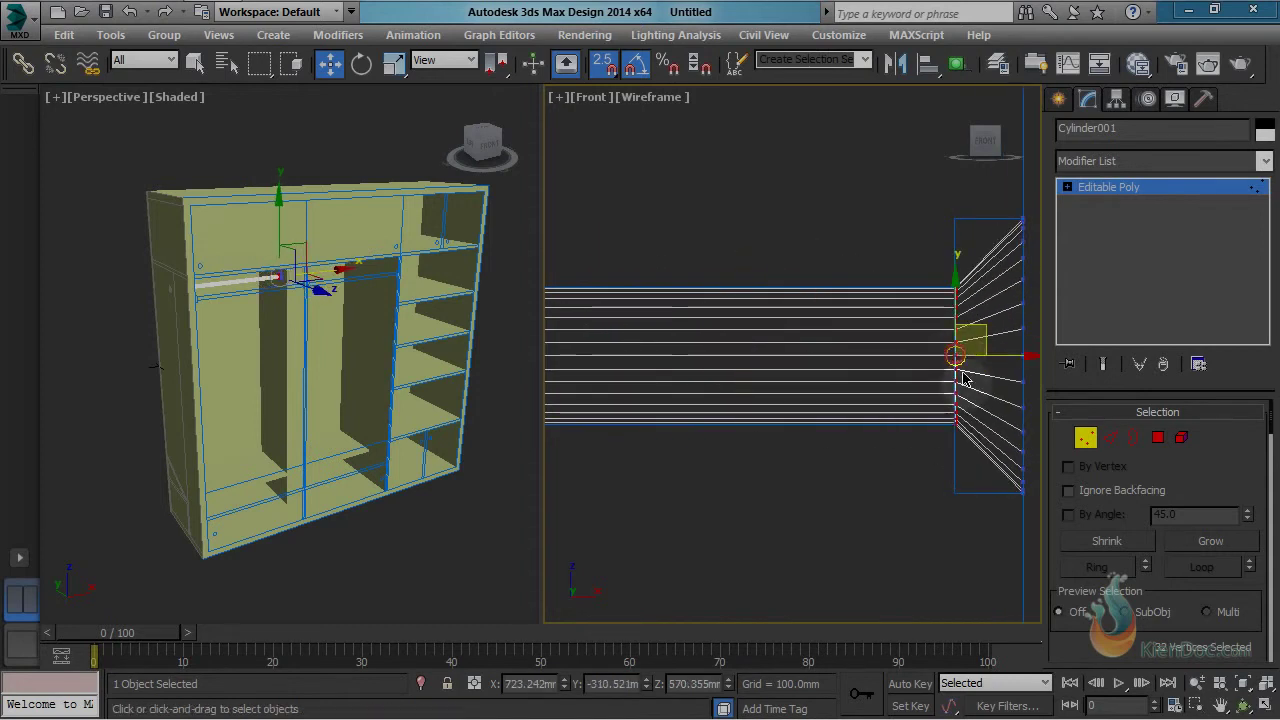
# Step: Snap the right vertex ring exactly onto the CAD bracket outline's inner edge
pyautogui.scroll(3, 960, 364)
pyautogui.moveTo(910, 354); pyautogui.dragTo(782, 248, button='middle')
pyautogui.moveTo(890, 239); pyautogui.dragTo(824, 509)
pyautogui.scroll(-5, 856, 325)
pyautogui.moveTo(853, 245); pyautogui.dragTo(857, 304, button='middle')
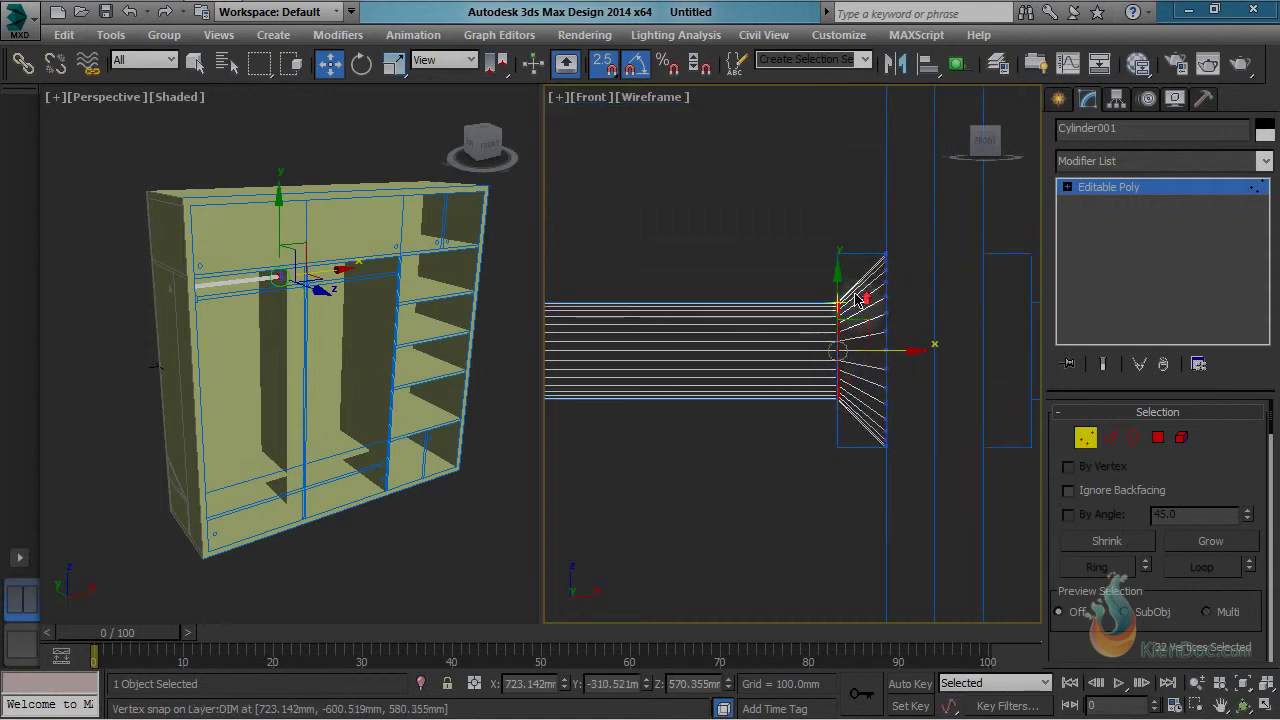
pyautogui.scroll(3, 858, 305)
pyautogui.moveTo(848, 352); pyautogui.dragTo(852, 284, button='middle')
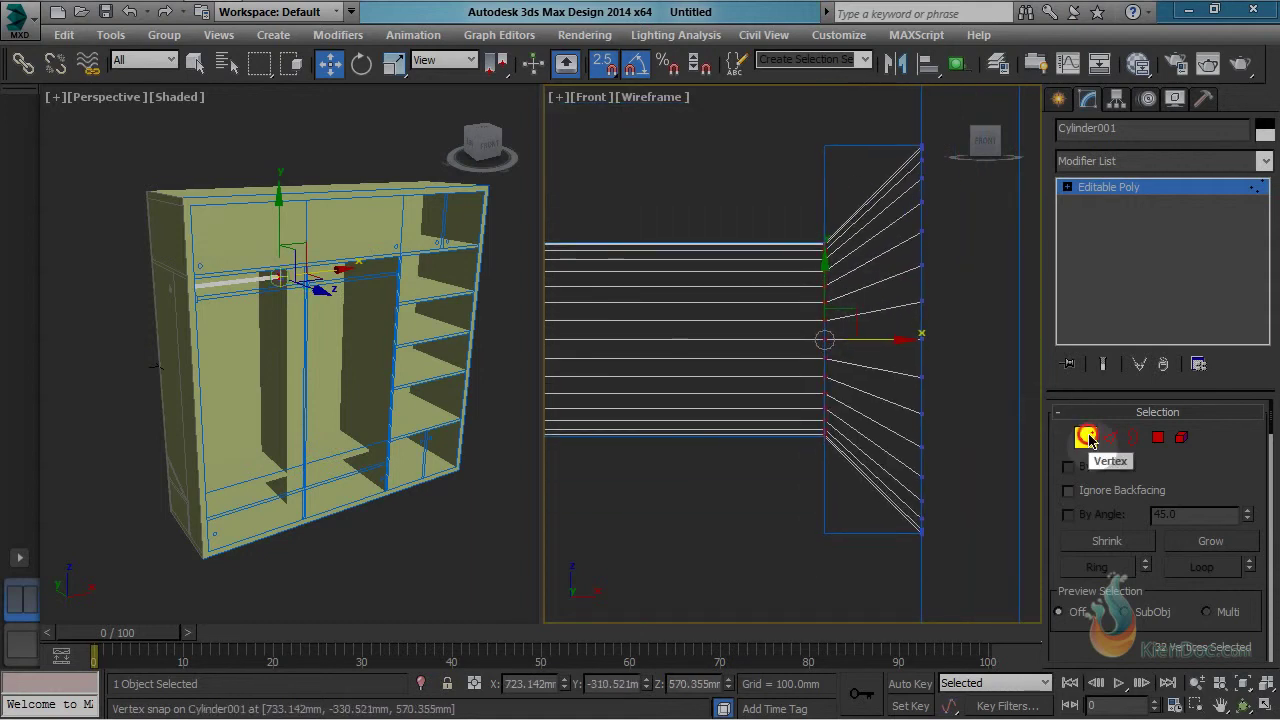
# Step: Select the cylinder's right end vertices and snap them horizontally back to the inner edge of the bracket beside the middle divider
pyautogui.click(1087, 437)
pyautogui.scroll(-3, 886, 385)
pyautogui.scroll(1, 890, 378)
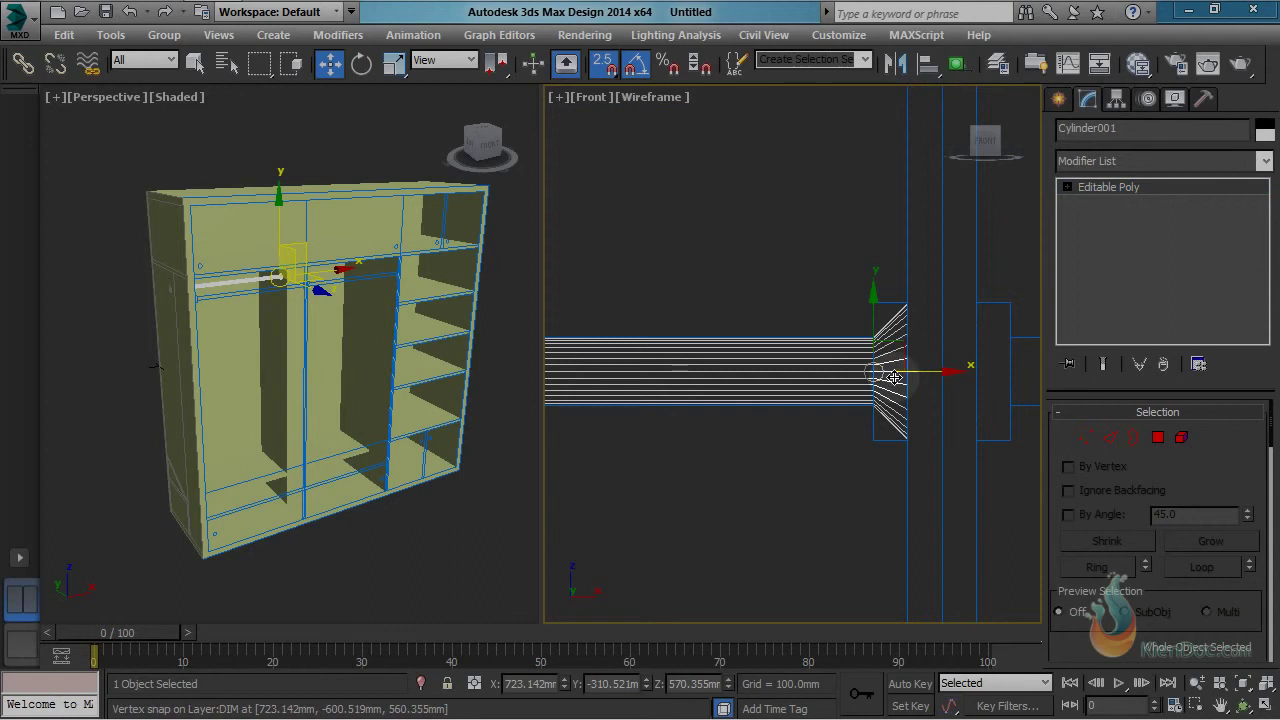
pyautogui.click(1089, 440)
pyautogui.moveTo(886, 277); pyautogui.dragTo(825, 288, button='middle')
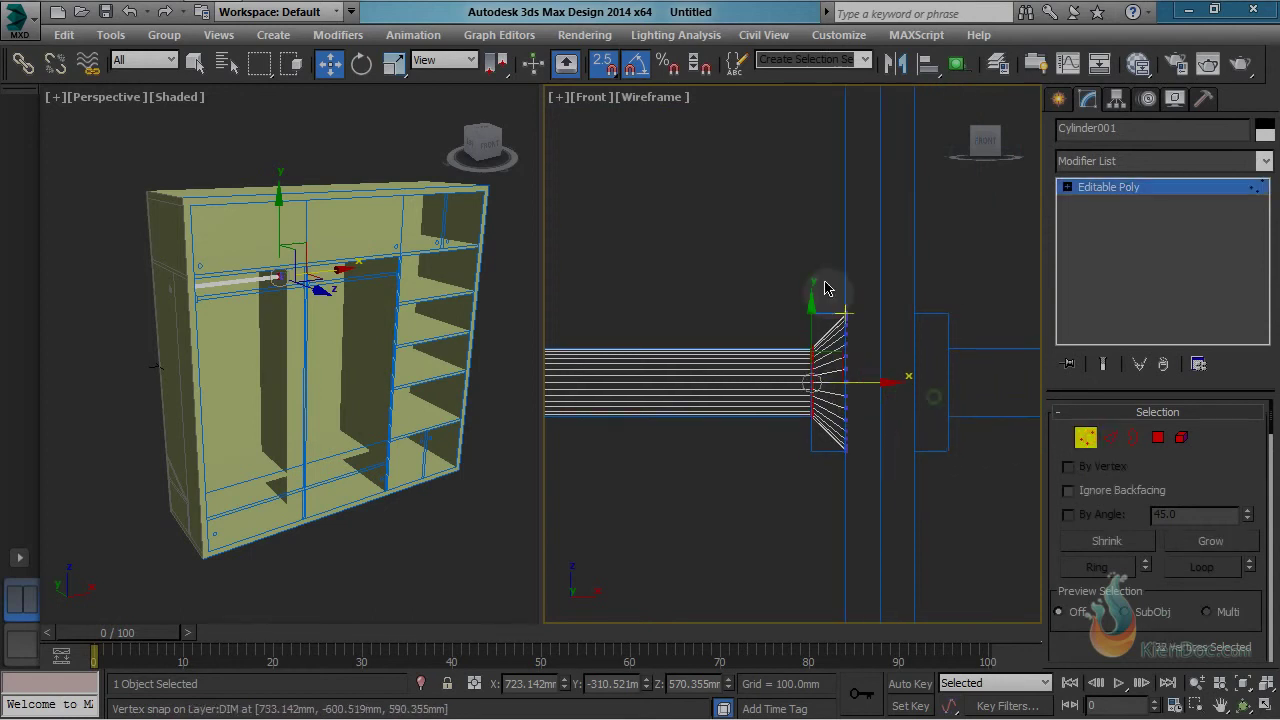
pyautogui.scroll(3, 866, 373)
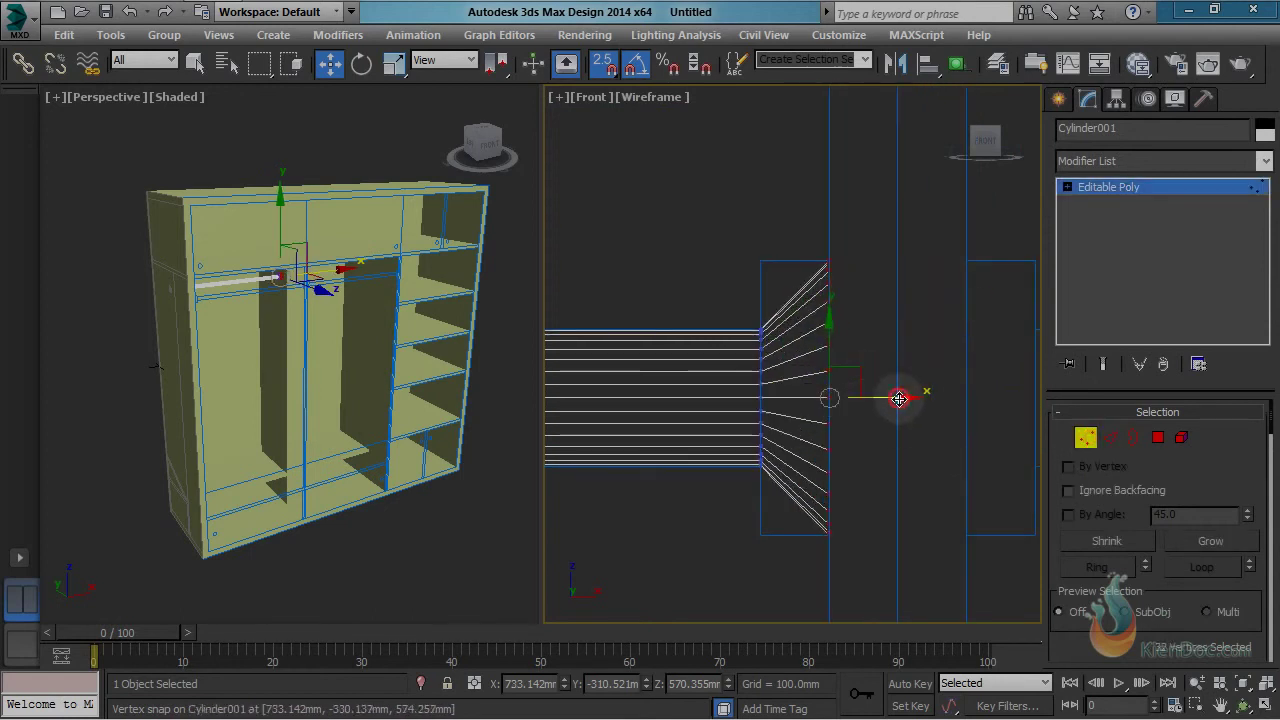
pyautogui.moveTo(899, 398); pyautogui.dragTo(763, 270)
pyautogui.scroll(-8, 796, 377)
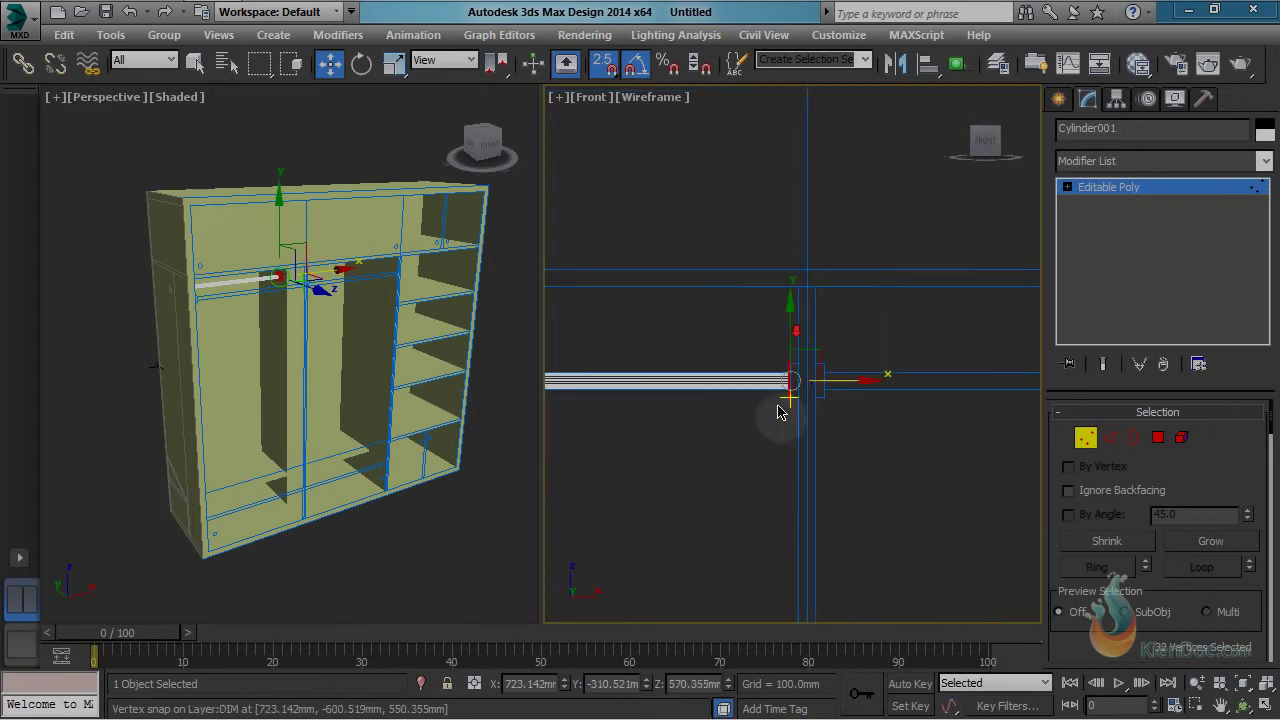
# Step: Select the cylinder's left end vertices and snap them horizontally to the inner edge of the left bracket outline
pyautogui.moveTo(671, 406); pyautogui.dragTo(809, 388, button='middle')
pyautogui.scroll(-4, 908, 402)
pyautogui.scroll(5, 810, 390)
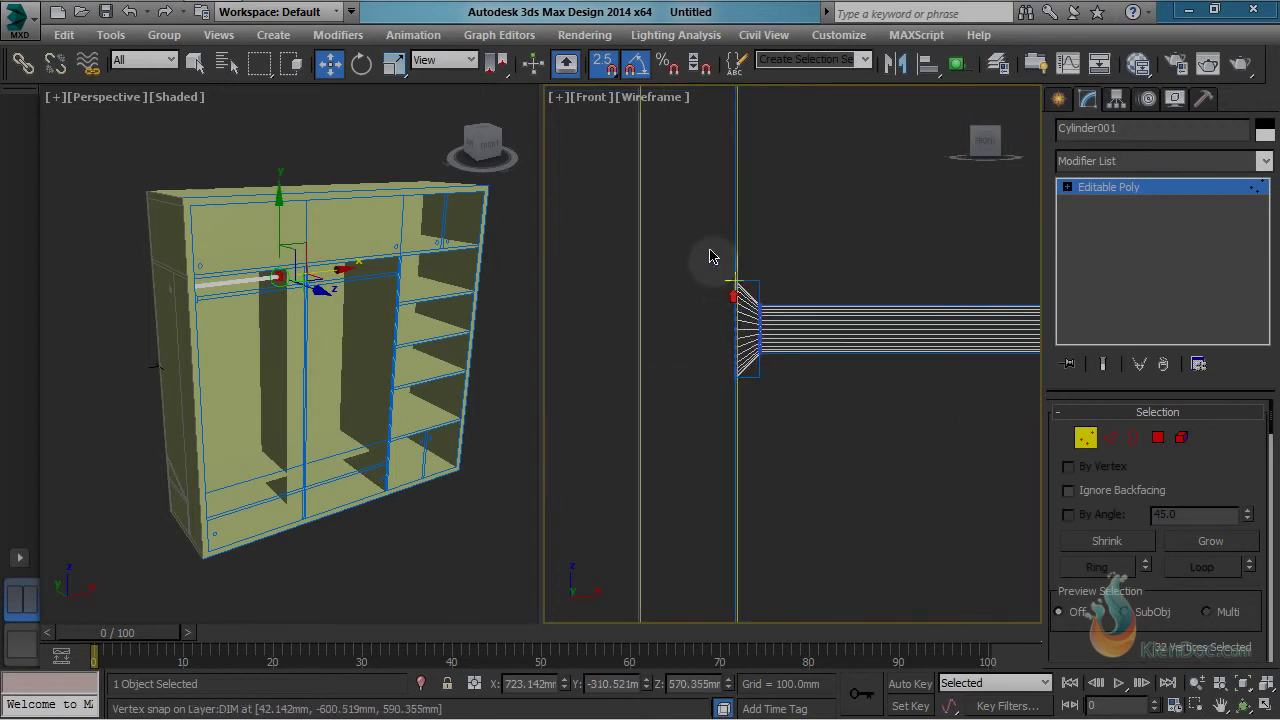
pyautogui.moveTo(754, 431); pyautogui.dragTo(755, 432)
pyautogui.scroll(6, 745, 320)
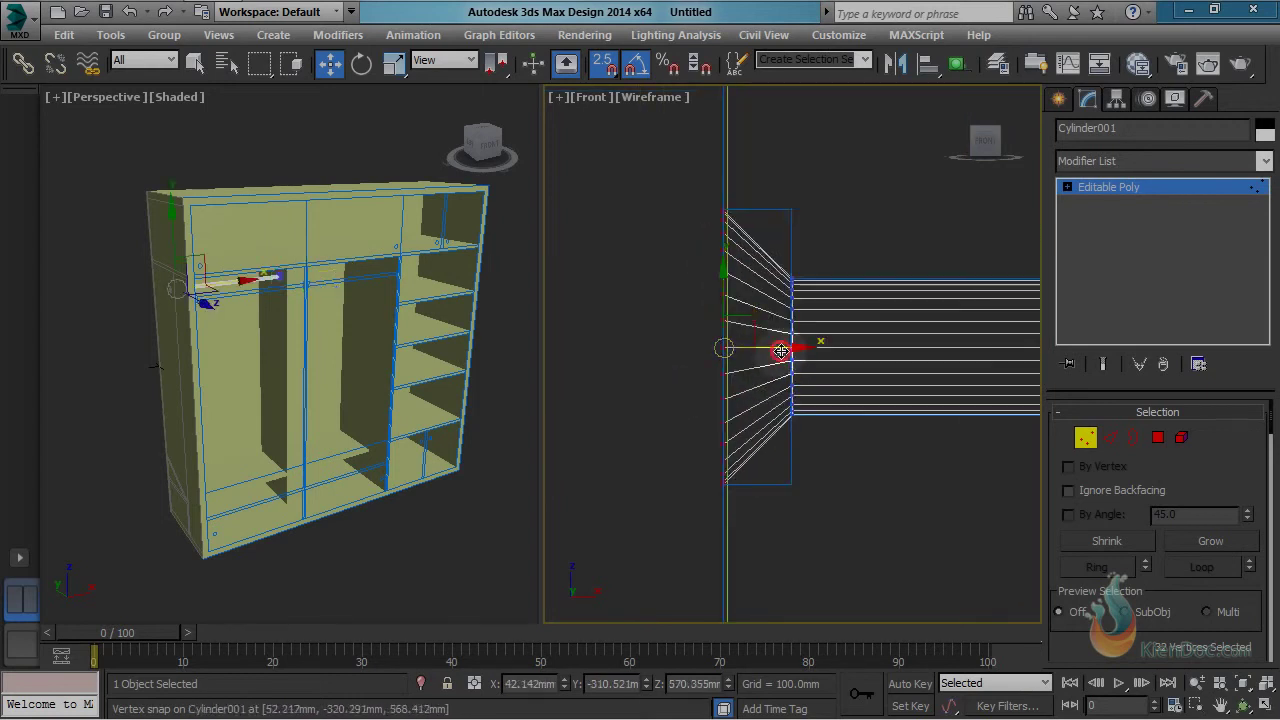
pyautogui.moveTo(781, 351); pyautogui.dragTo(790, 484)
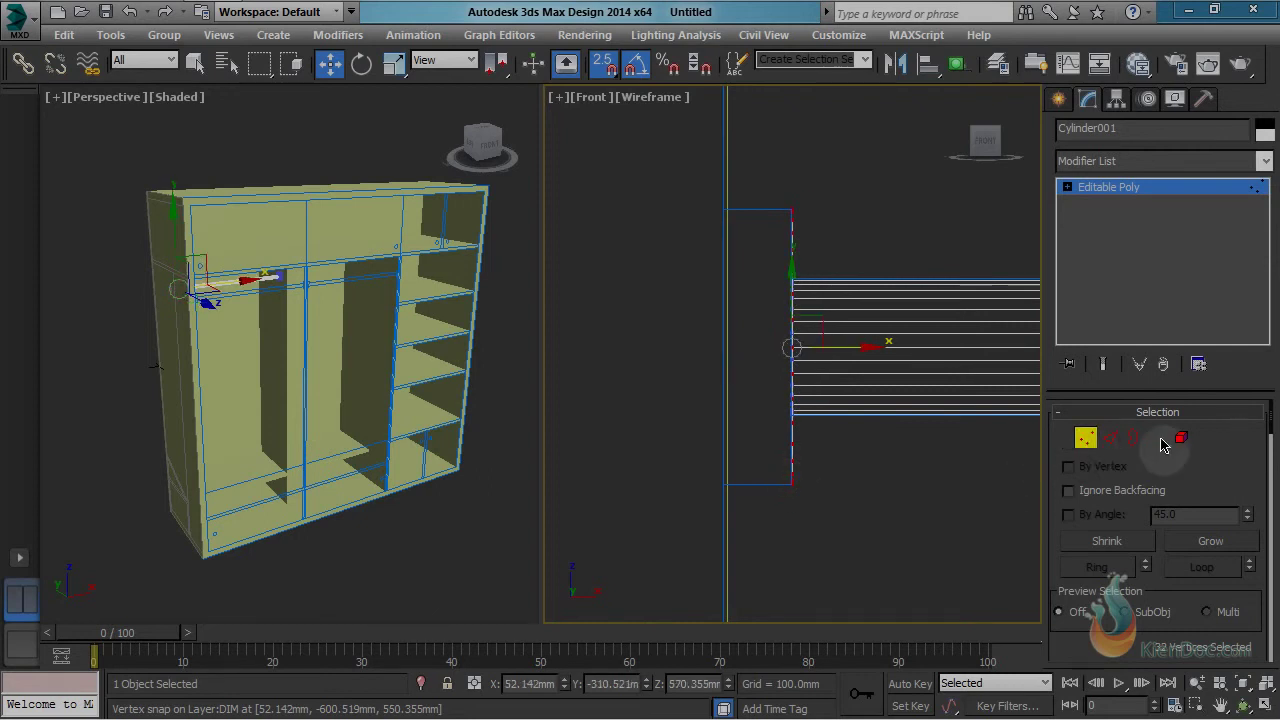
# Step: Switch the cylinder to polygon editing and isolate it from the wardrobe
pyautogui.click(1160, 438)
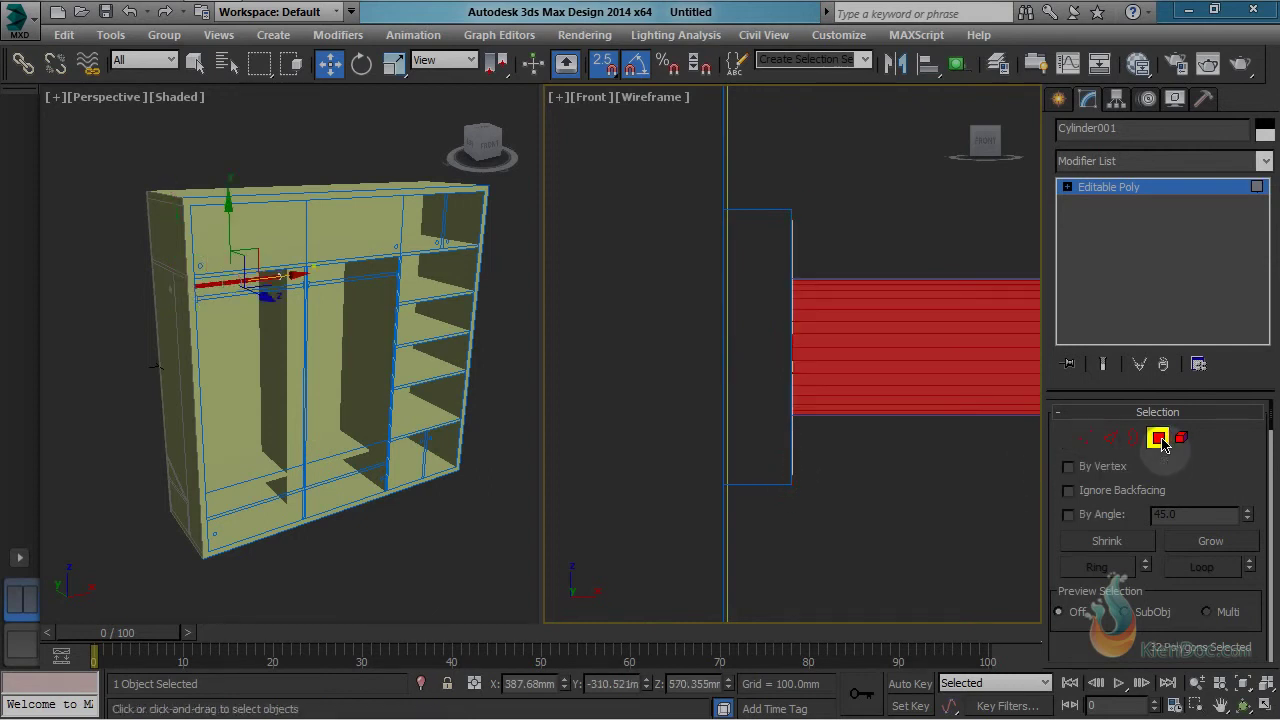
pyautogui.moveTo(760, 343); pyautogui.dragTo(773, 378, button='middle')
pyautogui.middleClick(290, 322)
pyautogui.scroll(8, 290, 322)
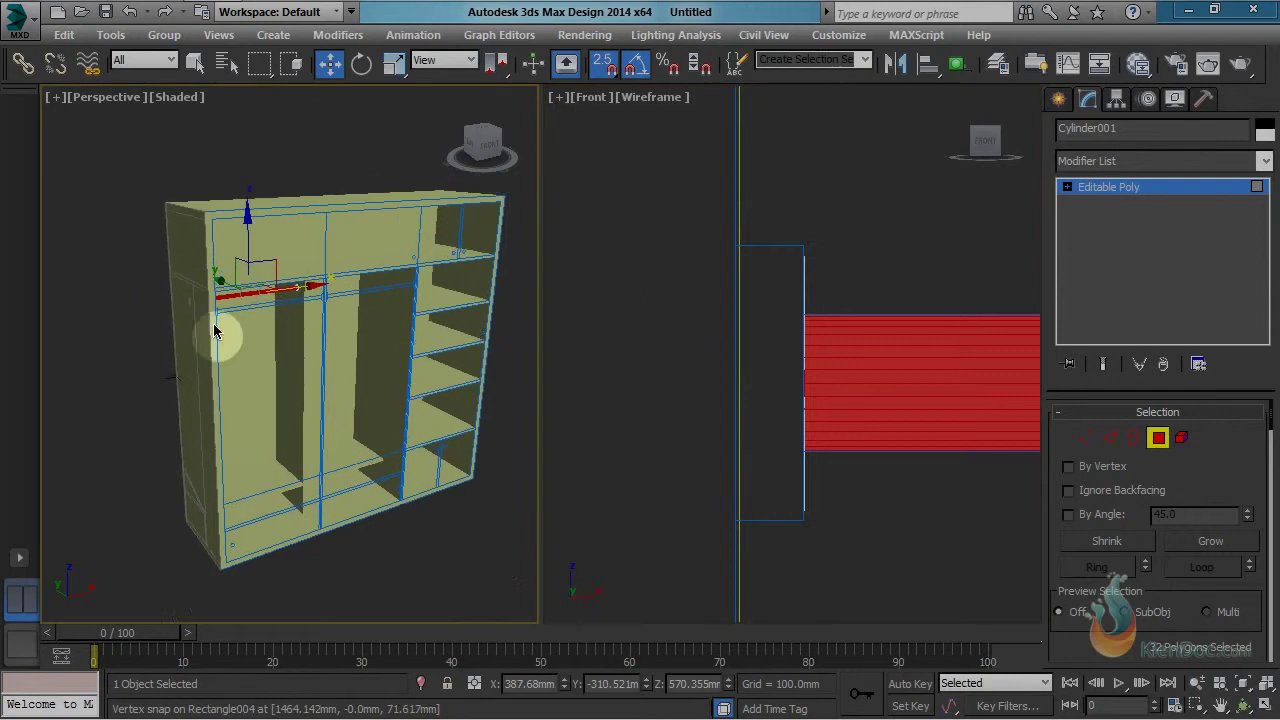
pyautogui.moveTo(290, 267); pyautogui.dragTo(251, 302, button='middle')
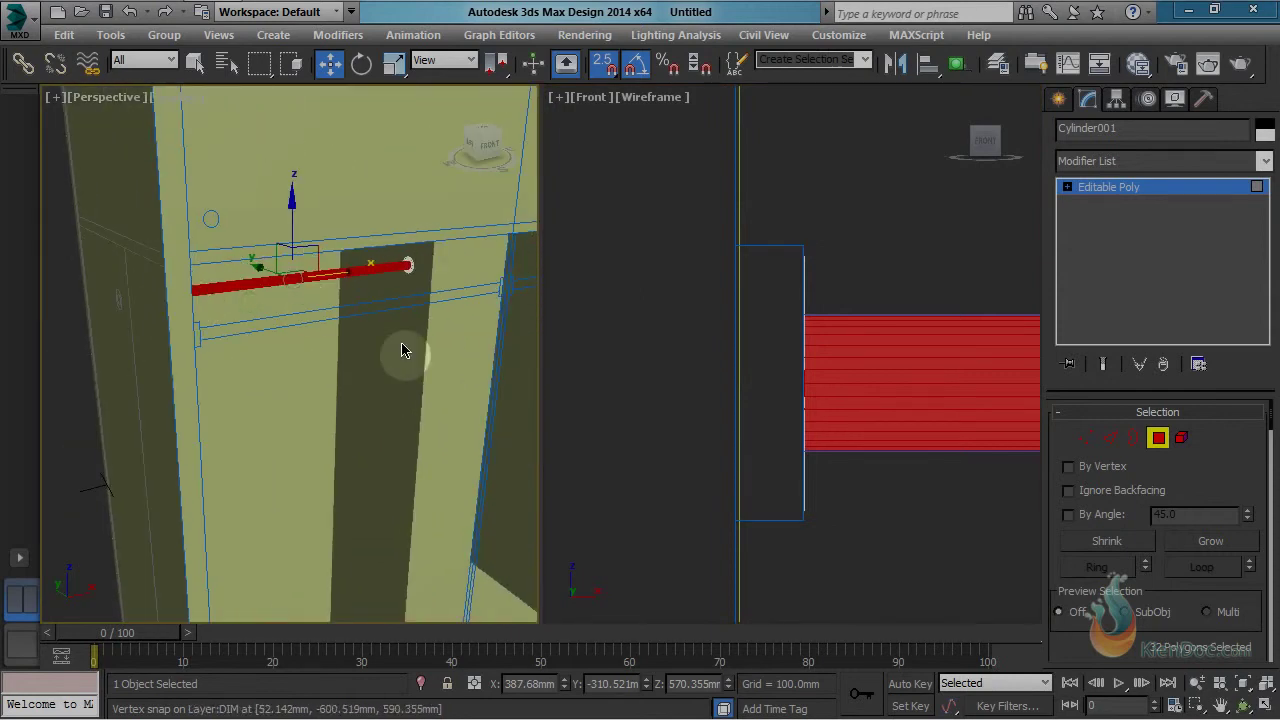
pyautogui.hotkey('alt', 'q')
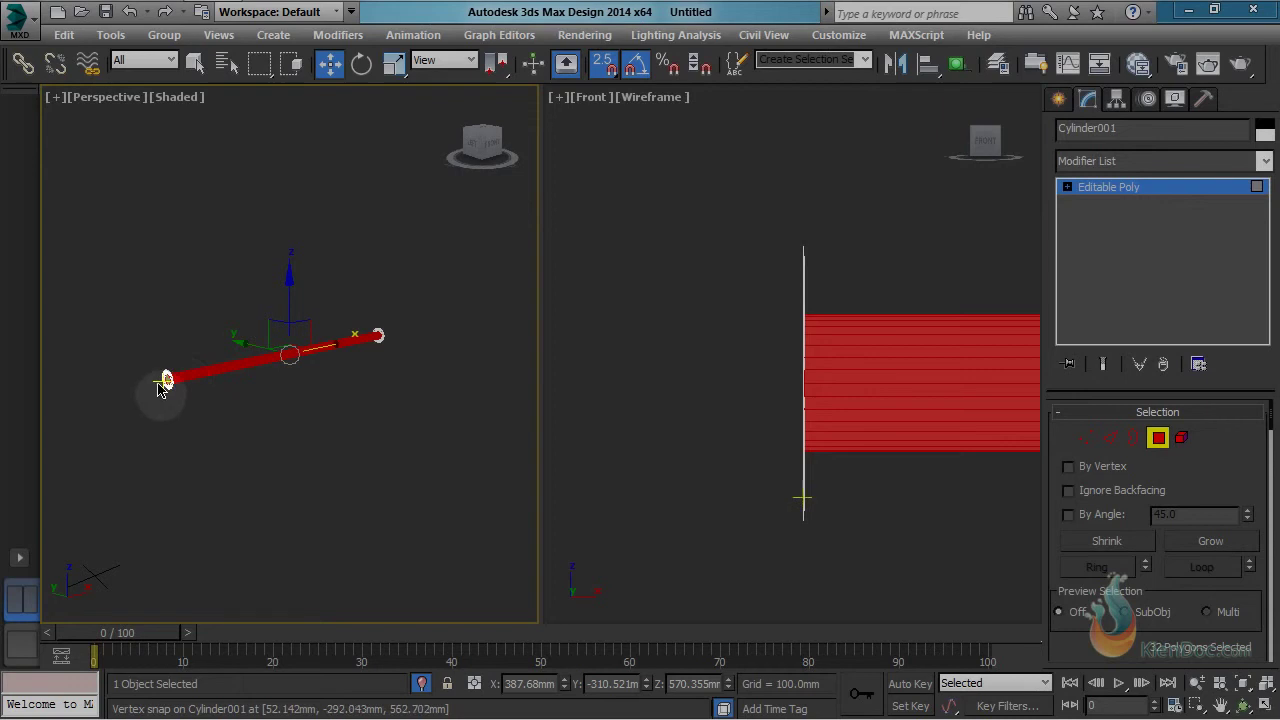
# Step: Select the large circular cap polygons at both ends of the isolated rail
pyautogui.moveTo(160, 388); pyautogui.dragTo(229, 361, button='middle')
pyautogui.scroll(5, 231, 360)
pyautogui.scroll(-1, 269, 345)
pyautogui.moveTo(368, 354); pyautogui.dragTo(325, 371, button='middle')
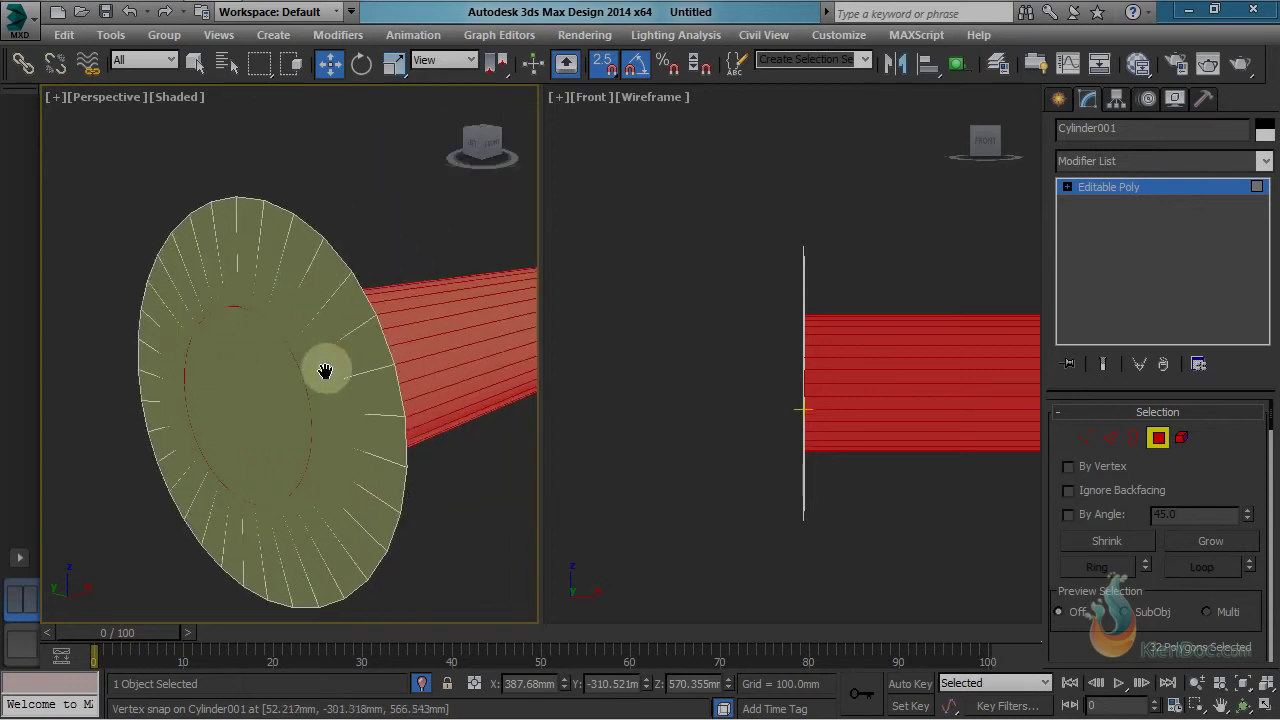
pyautogui.click(304, 248)
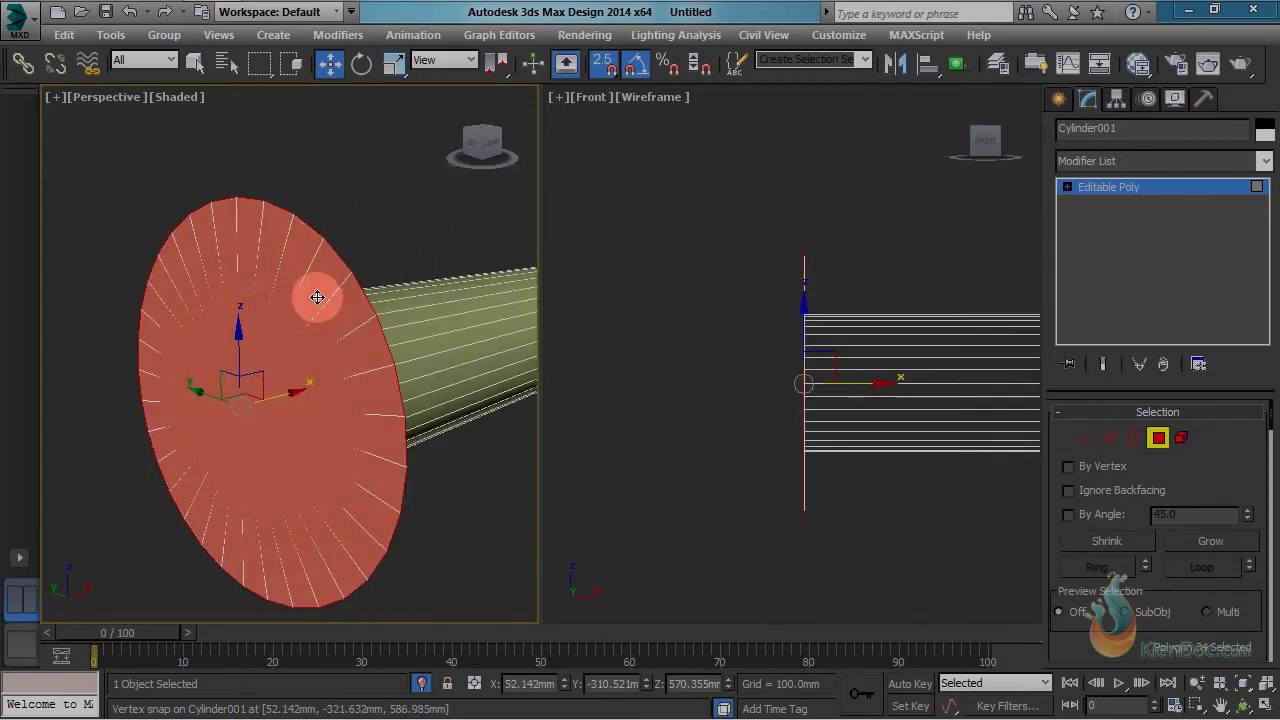
pyautogui.scroll(-4, 317, 297)
pyautogui.keyDown('alt'); pyautogui.moveTo(466, 315); pyautogui.dragTo(240, 364, button='middle'); pyautogui.keyUp('alt')
pyautogui.scroll(1, 366, 363)
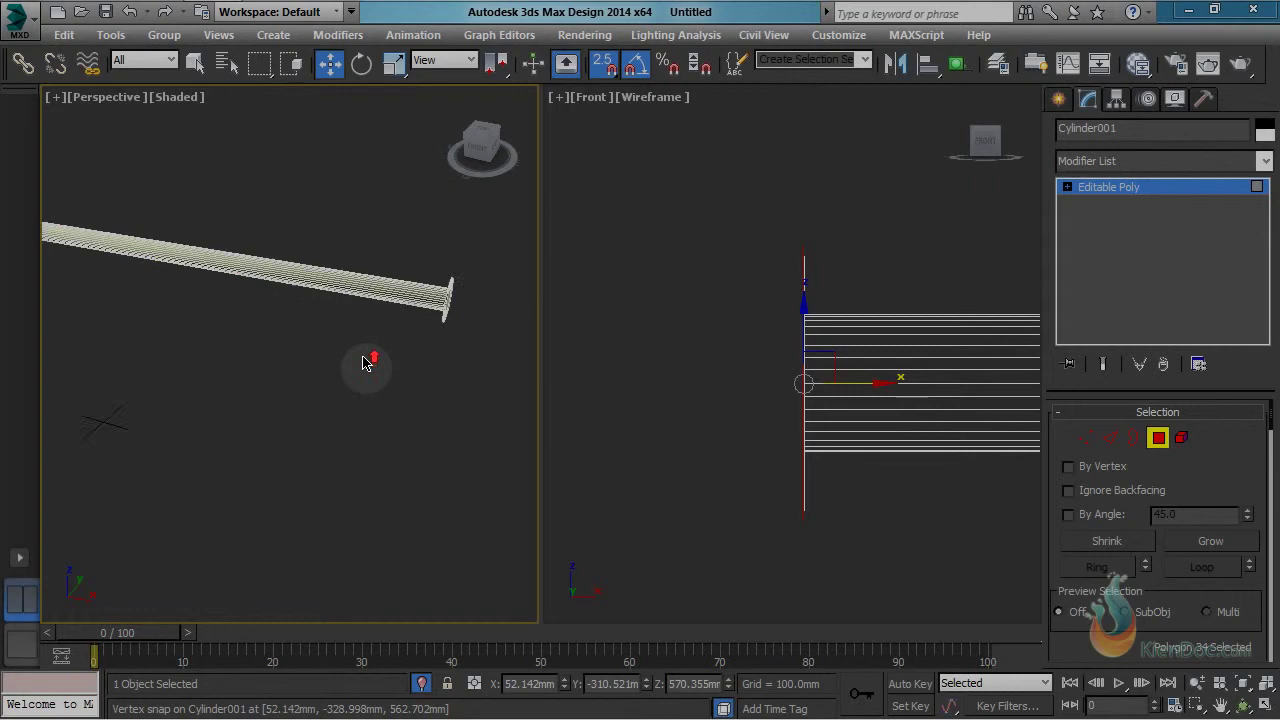
pyautogui.moveTo(366, 362)
pyautogui.keyDown('alt'); pyautogui.mouseDown(button='middle')
pyautogui.moveTo(432, 318)
pyautogui.moveTo(298, 313)
pyautogui.moveTo(366, 351)
pyautogui.mouseUp(button='middle'); pyautogui.keyUp('alt')
pyautogui.keyDown('ctrl'); pyautogui.click(312, 314); pyautogui.keyUp('ctrl')
# Step: Exit isolation and extrude both end cap polygons by 10 mm to form the rail's brackets
pyautogui.moveTo(789, 352); pyautogui.dragTo(763, 355, button='middle')
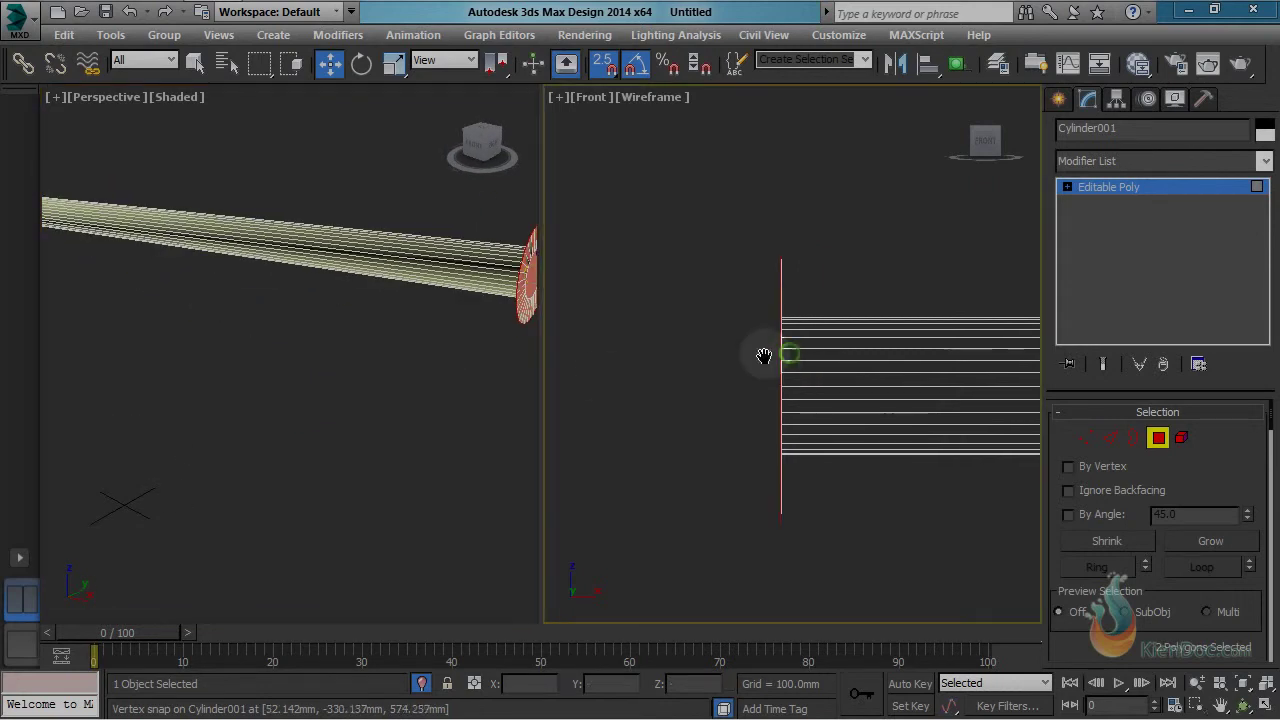
pyautogui.click(424, 686)
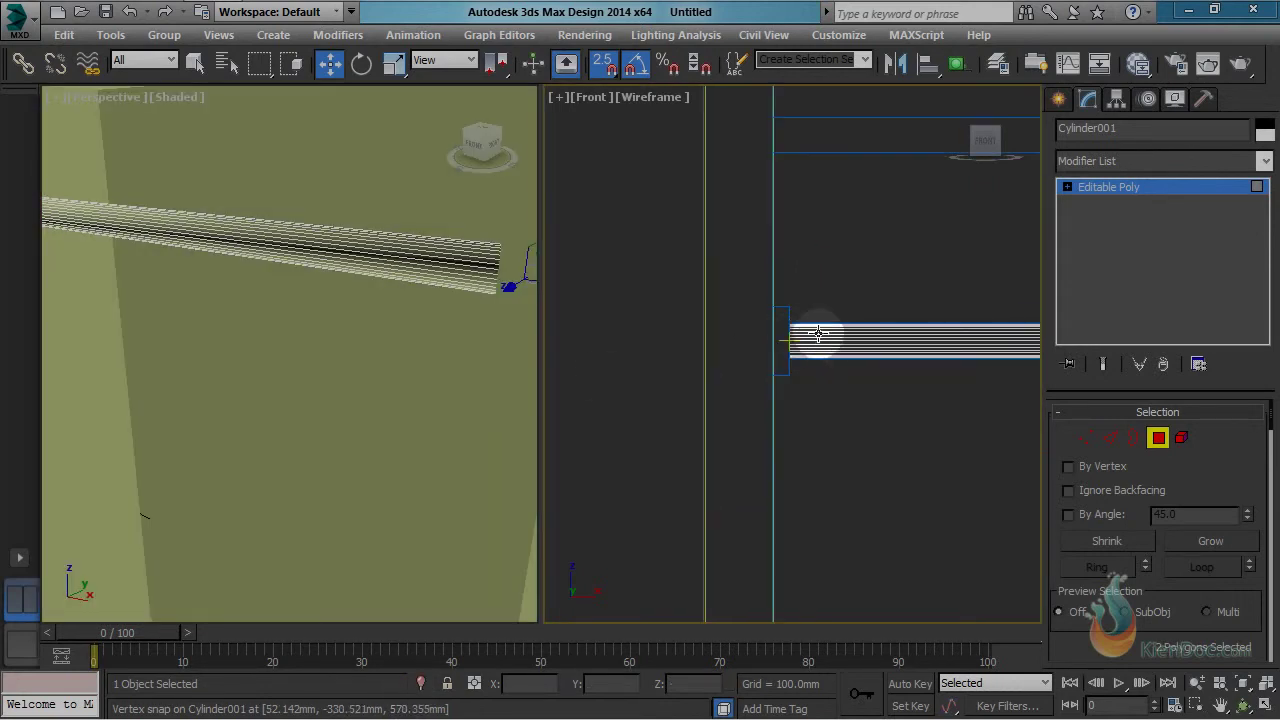
pyautogui.rightClick(818, 340)
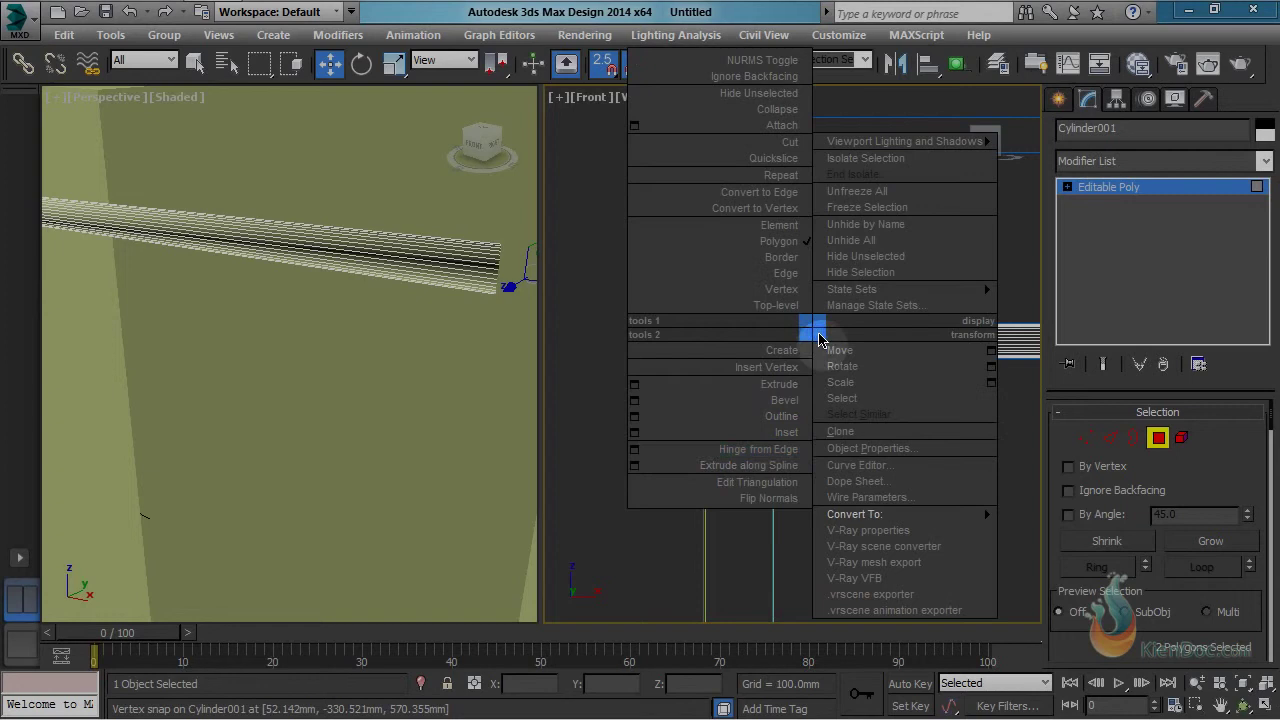
pyautogui.click(634, 385)
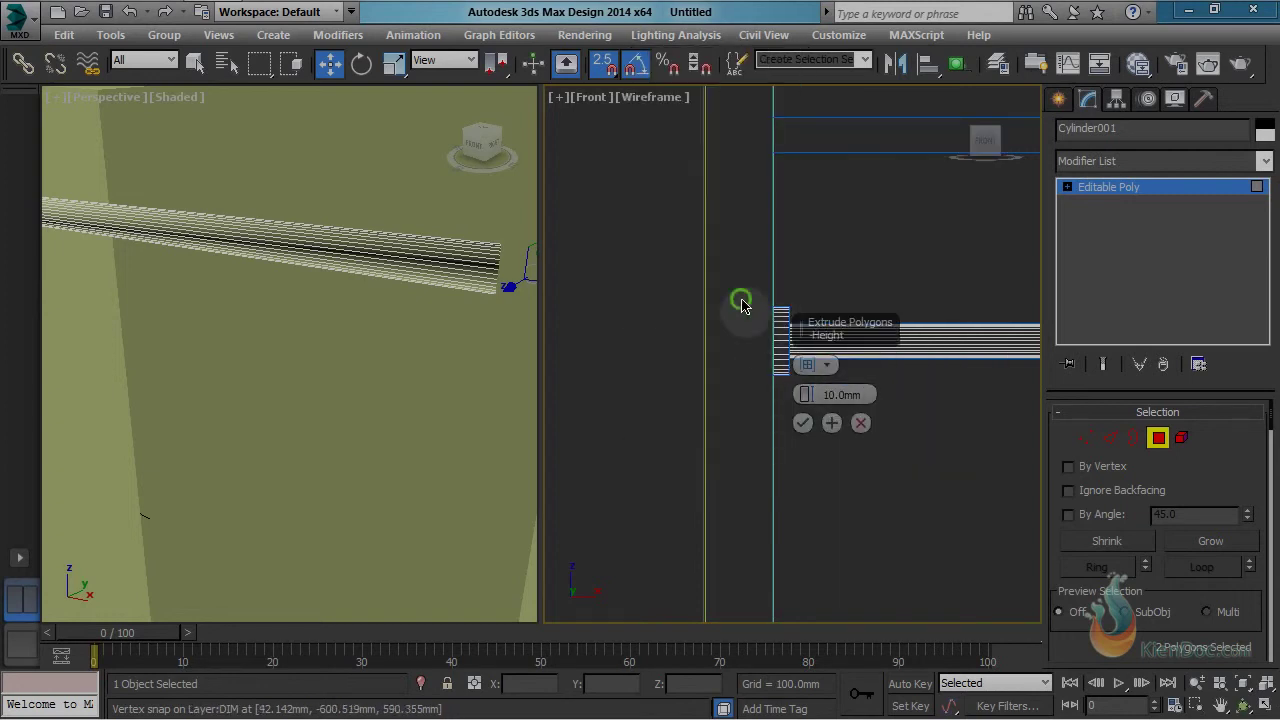
pyautogui.scroll(5, 737, 300)
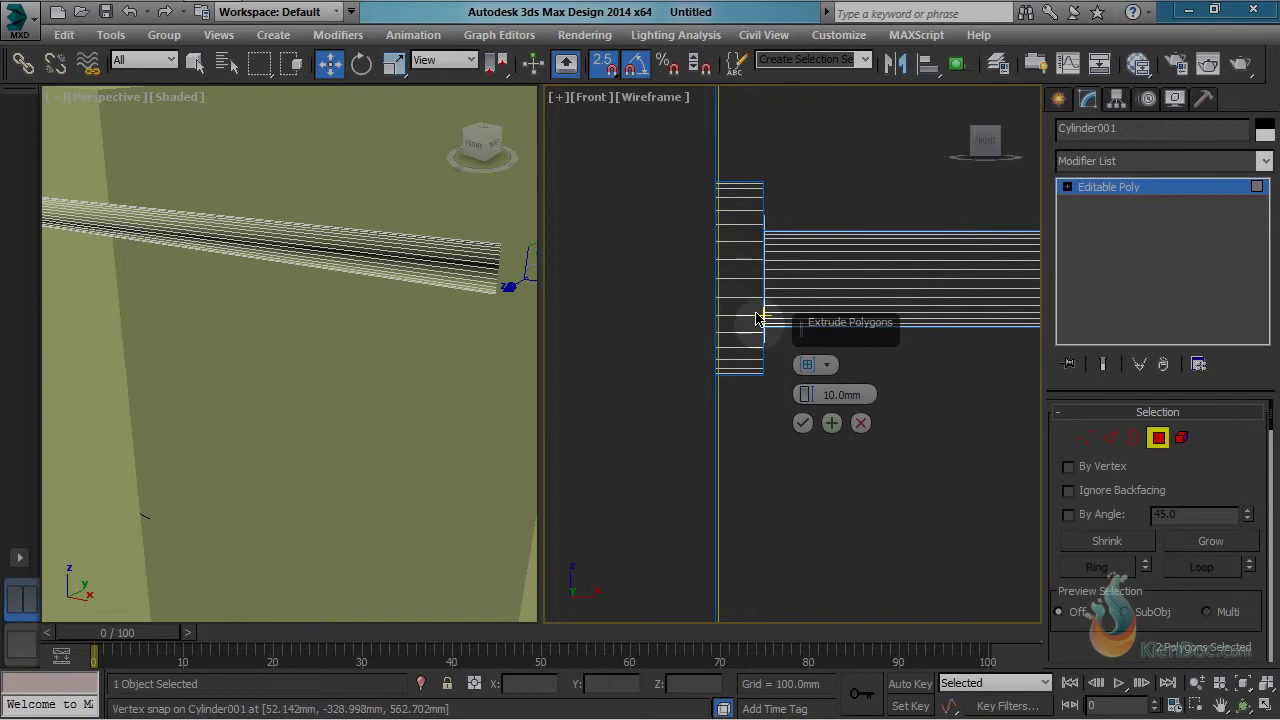
pyautogui.click(802, 423)
# Step: Examine the extruded end brackets and the whole rail inside the wardrobe's left compartment
pyautogui.scroll(-5, 378, 368)
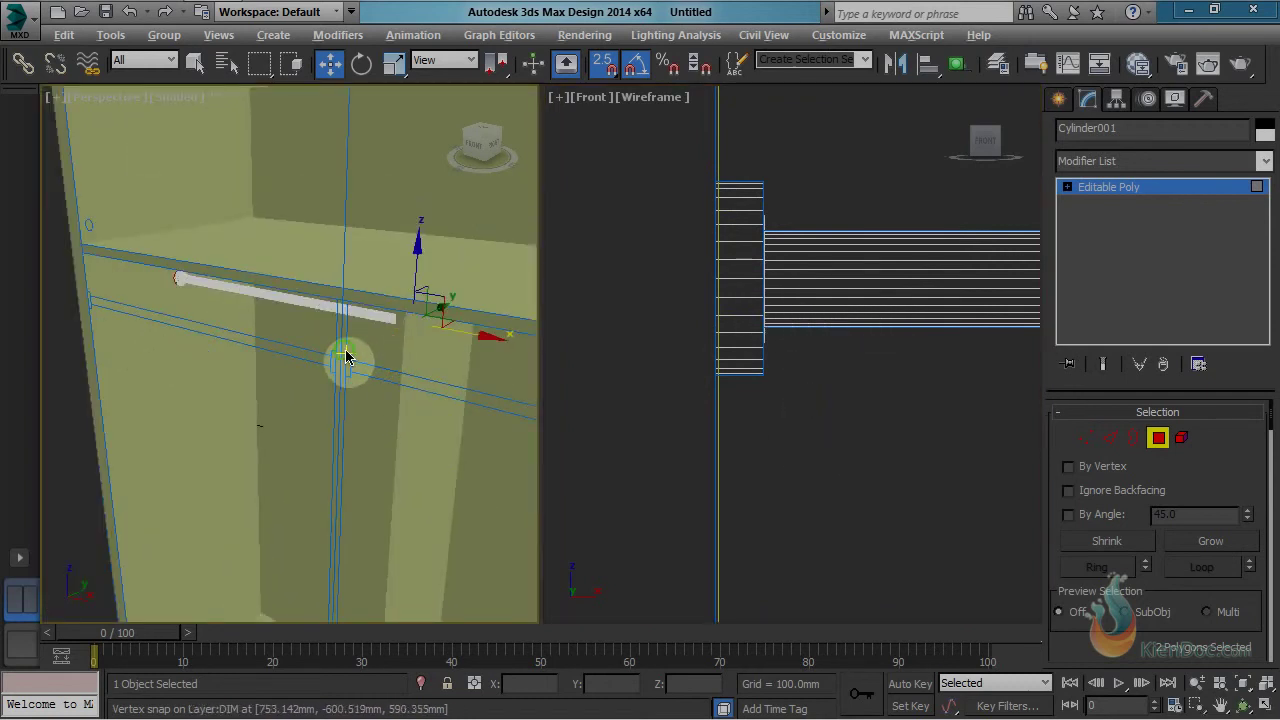
pyautogui.keyDown('alt'); pyautogui.moveTo(346, 357); pyautogui.dragTo(384, 302, button='middle'); pyautogui.keyUp('alt')
pyautogui.scroll(4, 175, 300)
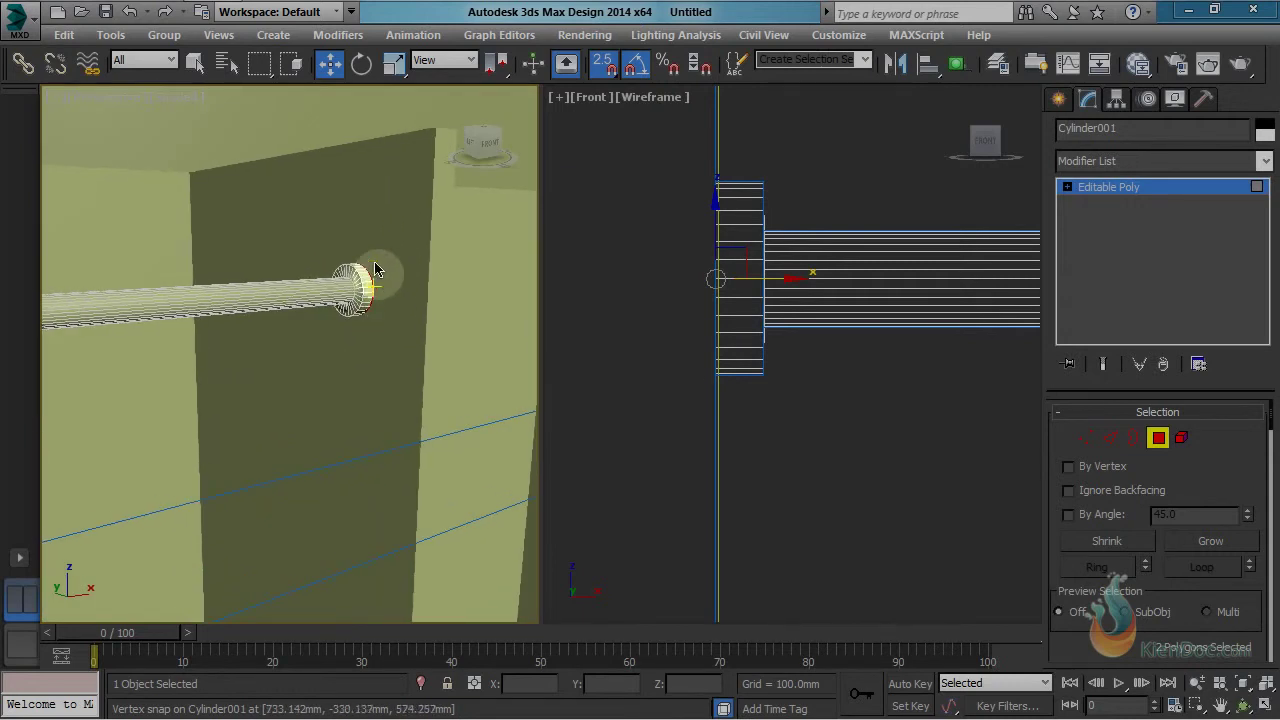
pyautogui.scroll(3, 380, 268)
pyautogui.scroll(-1, 354, 290)
pyautogui.scroll(-2, 354, 290)
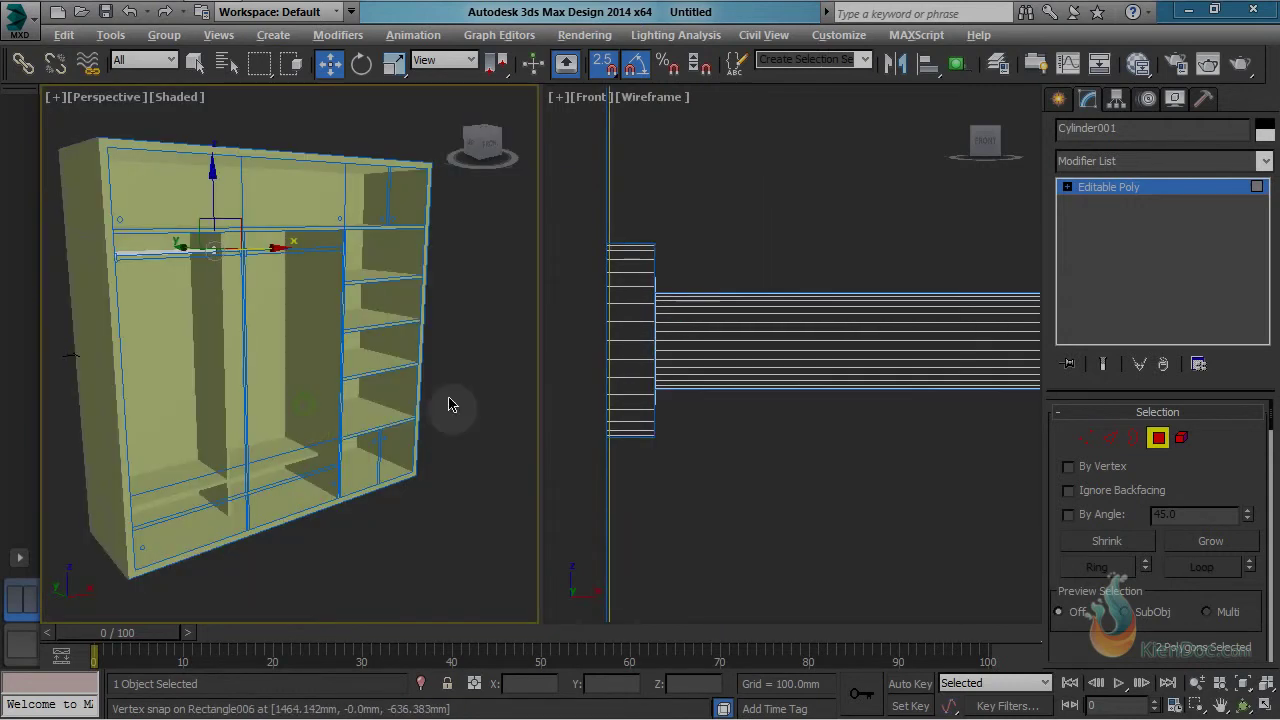
pyautogui.moveTo(882, 352); pyautogui.dragTo(754, 340, button='middle')
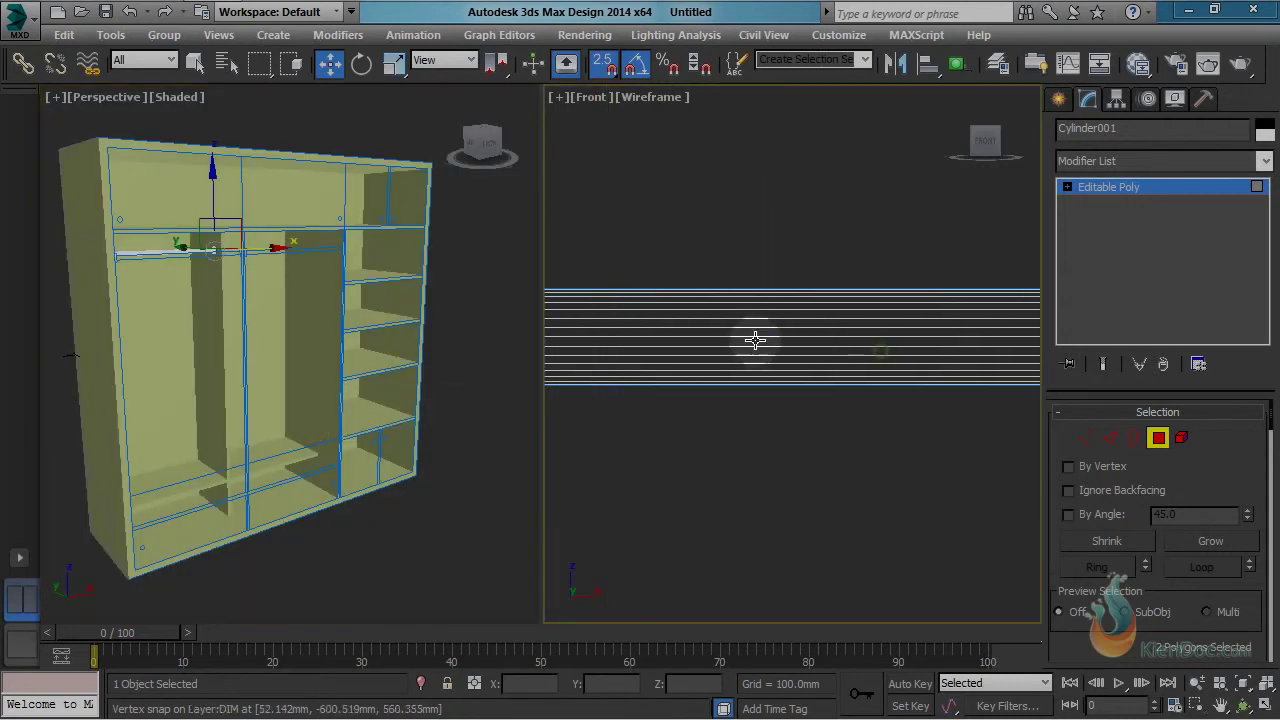
# Step: Copy the bracketed hanging rail sideways into the wardrobe's middle compartment
pyautogui.scroll(-4, 766, 342)
pyautogui.scroll(-6, 760, 400)
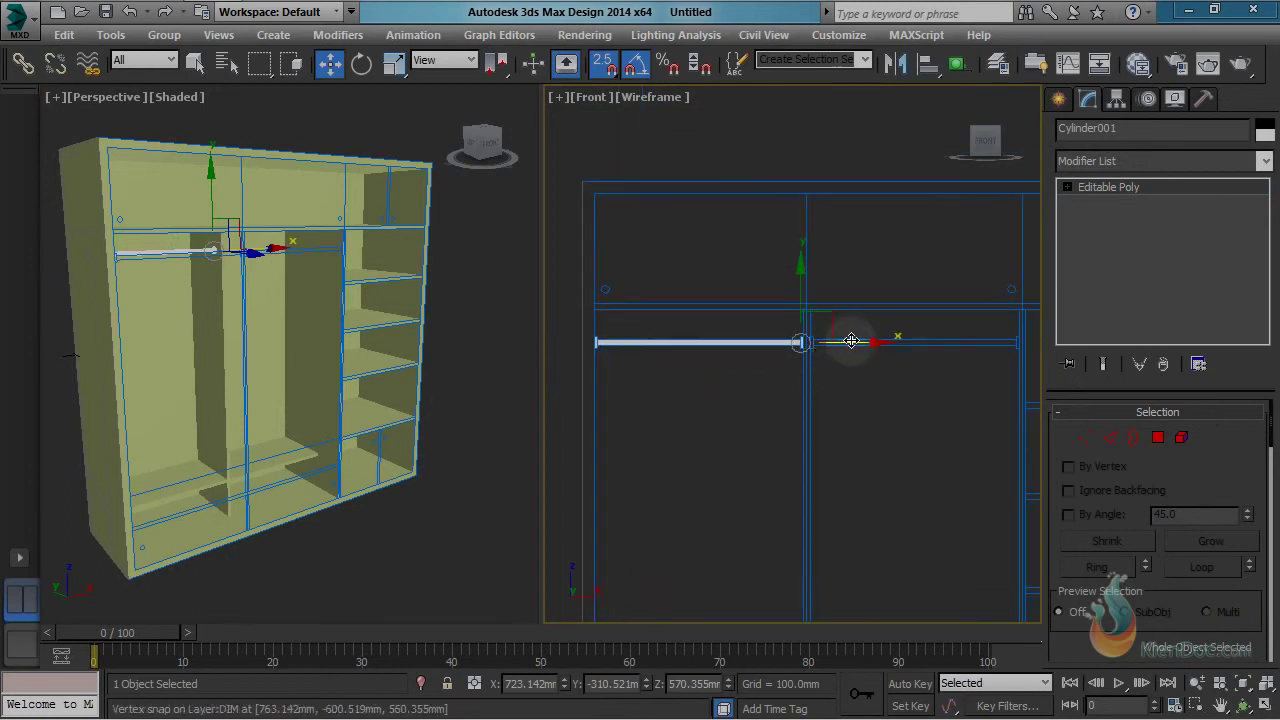
pyautogui.keyDown('shift'); pyautogui.moveTo(851, 341); pyautogui.dragTo(1029, 343); pyautogui.keyUp('shift')
pyautogui.press('Return')
pyautogui.moveTo(837, 340); pyautogui.dragTo(888, 318, button='middle')
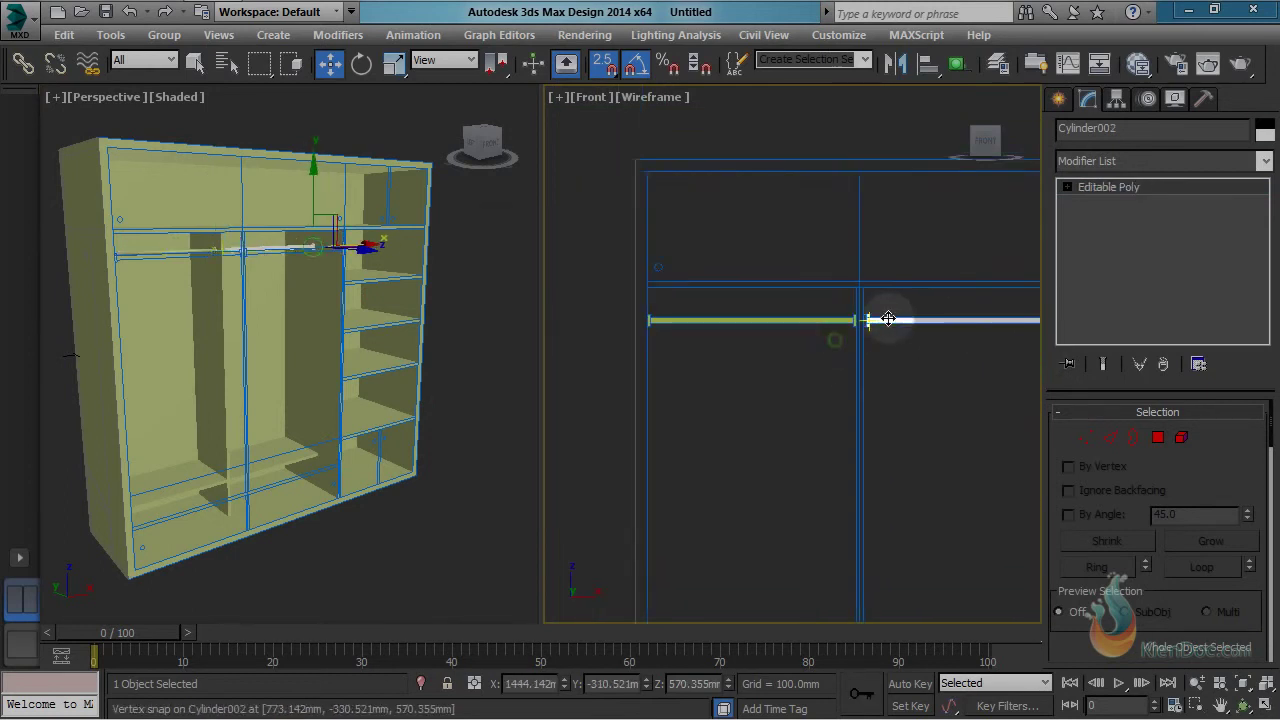
# Step: Snap the copied rail's end bracket to the bracket outline beside the divider in the front elevation
pyautogui.scroll(8, 888, 318)
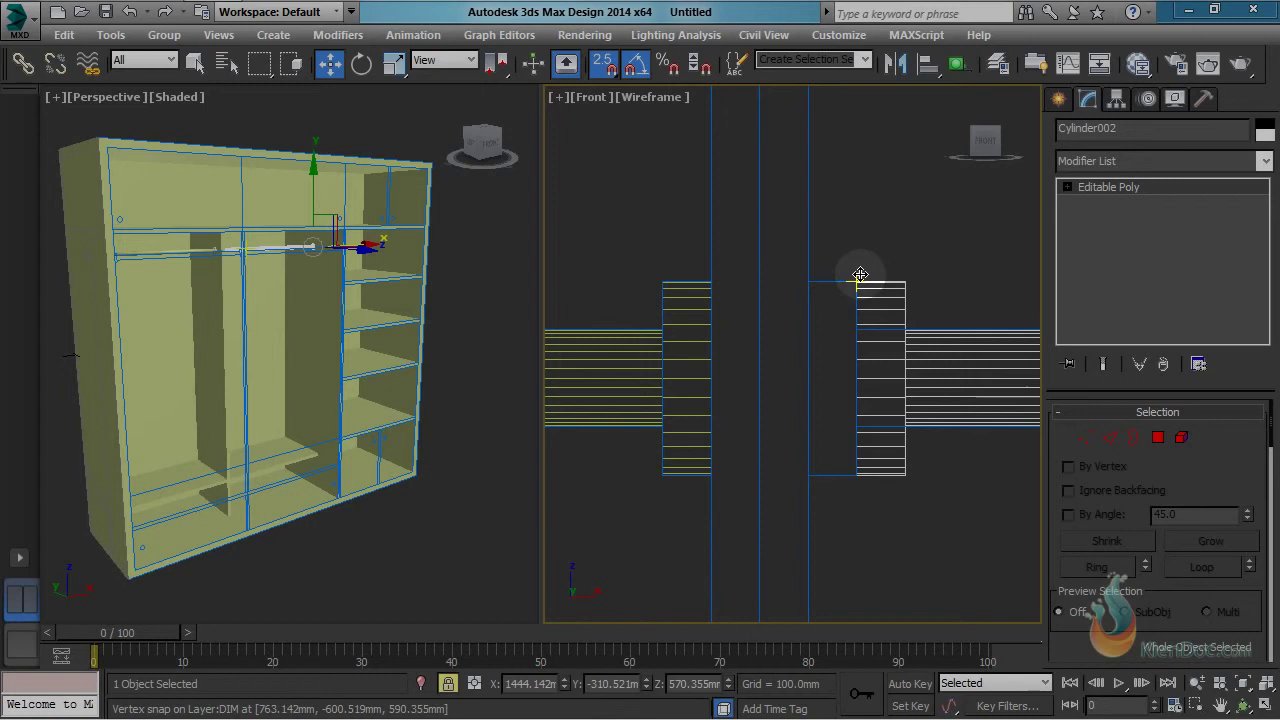
pyautogui.scroll(3, 860, 275)
pyautogui.moveTo(859, 273); pyautogui.dragTo(777, 294)
pyautogui.scroll(-8, 789, 351)
pyautogui.scroll(-6, 789, 351)
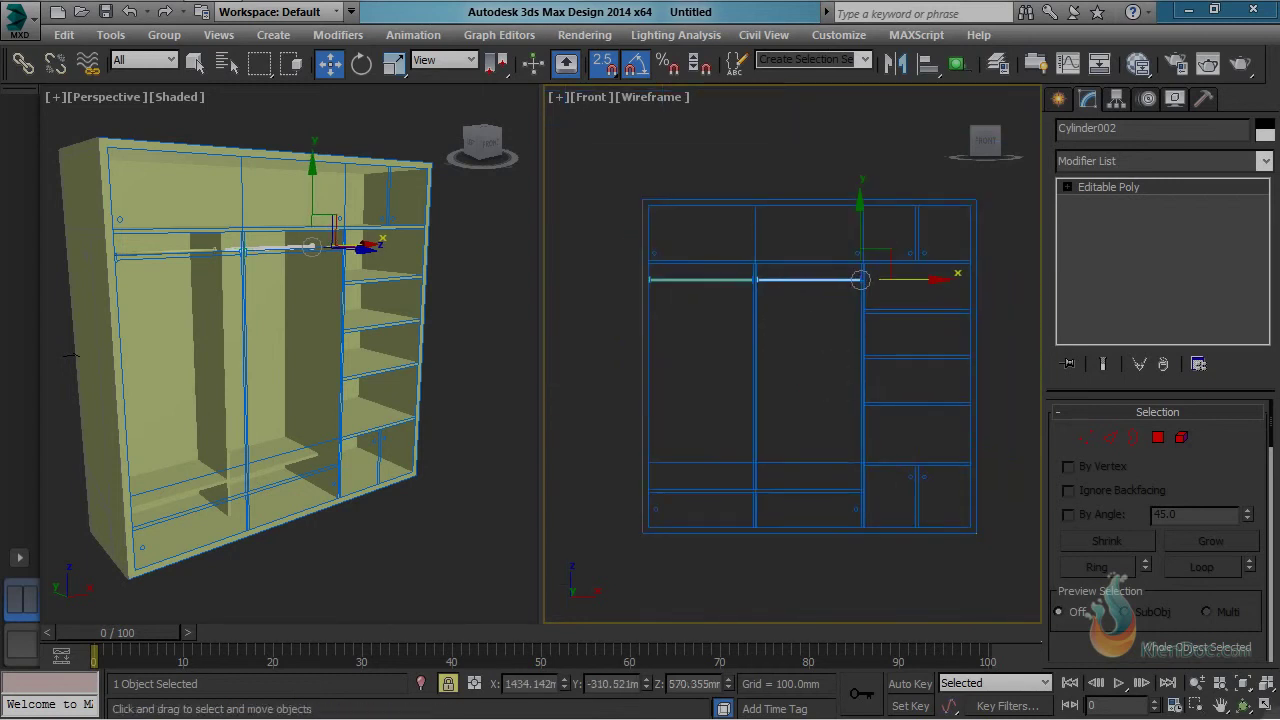
pyautogui.moveTo(935, 312); pyautogui.dragTo(885, 298, button='middle')
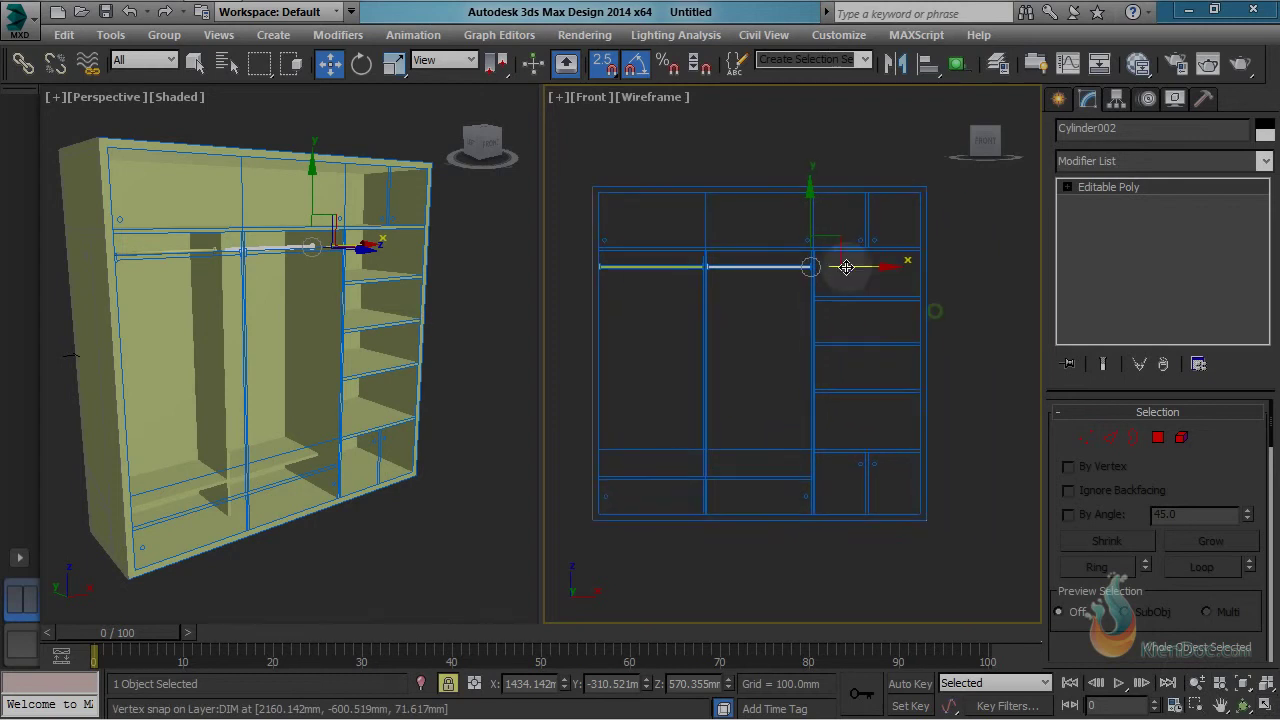
pyautogui.scroll(2, 846, 266)
pyautogui.scroll(-2, 929, 265)
pyautogui.moveTo(911, 346); pyautogui.dragTo(884, 321, button='middle')
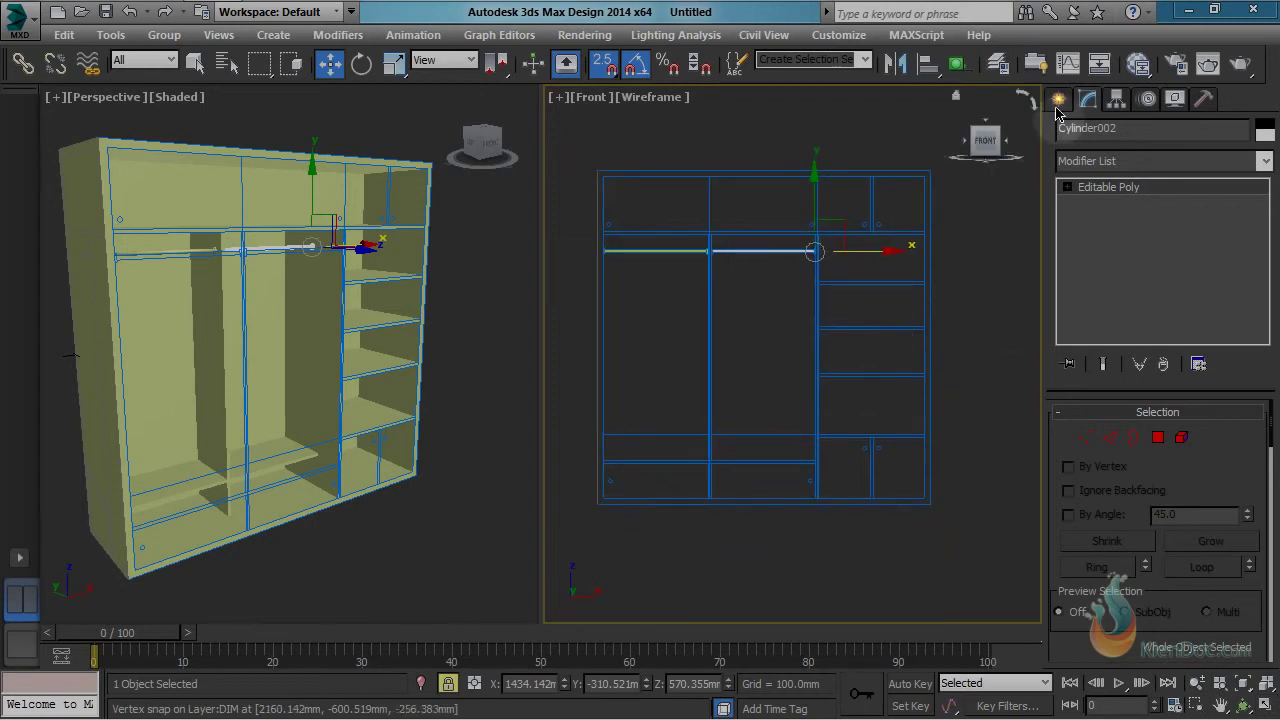
# Step: Draw a 380 mm high rectangle over the middle upper compartment, from the compartment's upper edge to the underside of its shelf
pyautogui.click(1058, 106)
pyautogui.moveTo(848, 484); pyautogui.dragTo(829, 297, button='middle')
pyautogui.scroll(2, 829, 291)
pyautogui.moveTo(843, 242); pyautogui.dragTo(842, 529, button='middle')
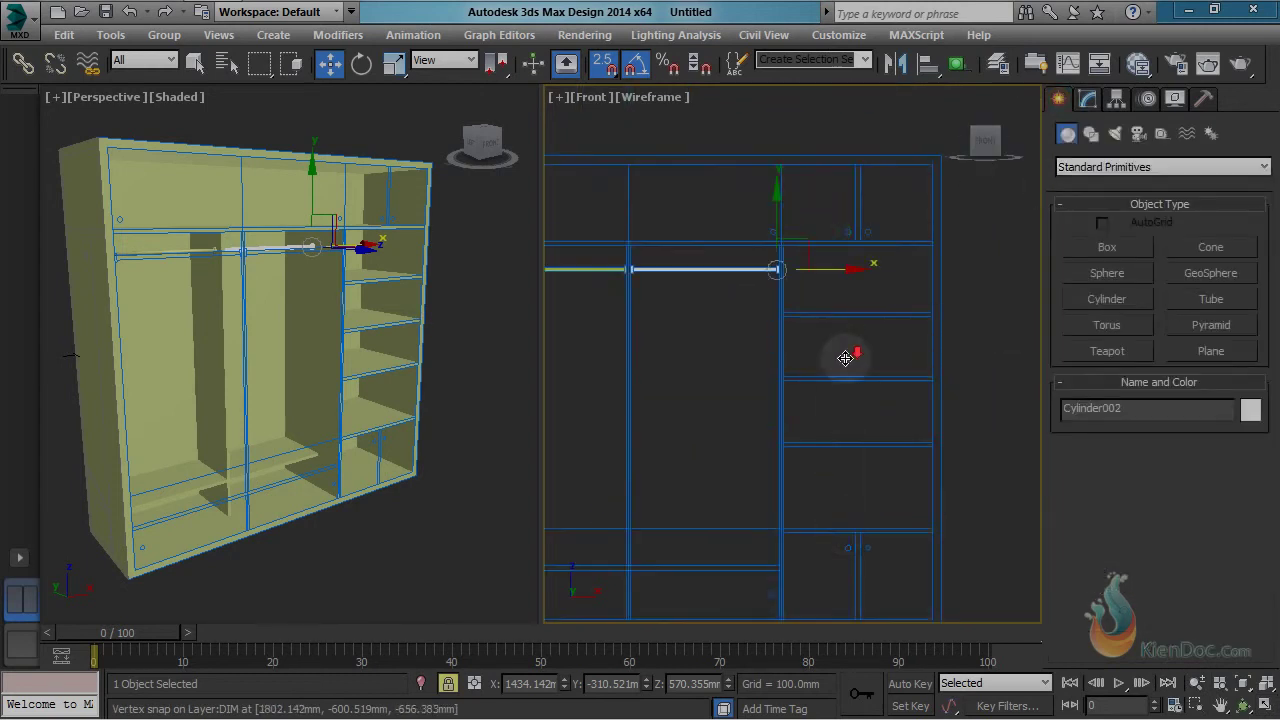
pyautogui.scroll(-2, 845, 356)
pyautogui.moveTo(828, 346); pyautogui.dragTo(838, 474, button='middle')
pyautogui.scroll(2, 717, 372)
pyautogui.scroll(2, 714, 390)
pyautogui.moveTo(714, 390); pyautogui.dragTo(744, 338, button='middle')
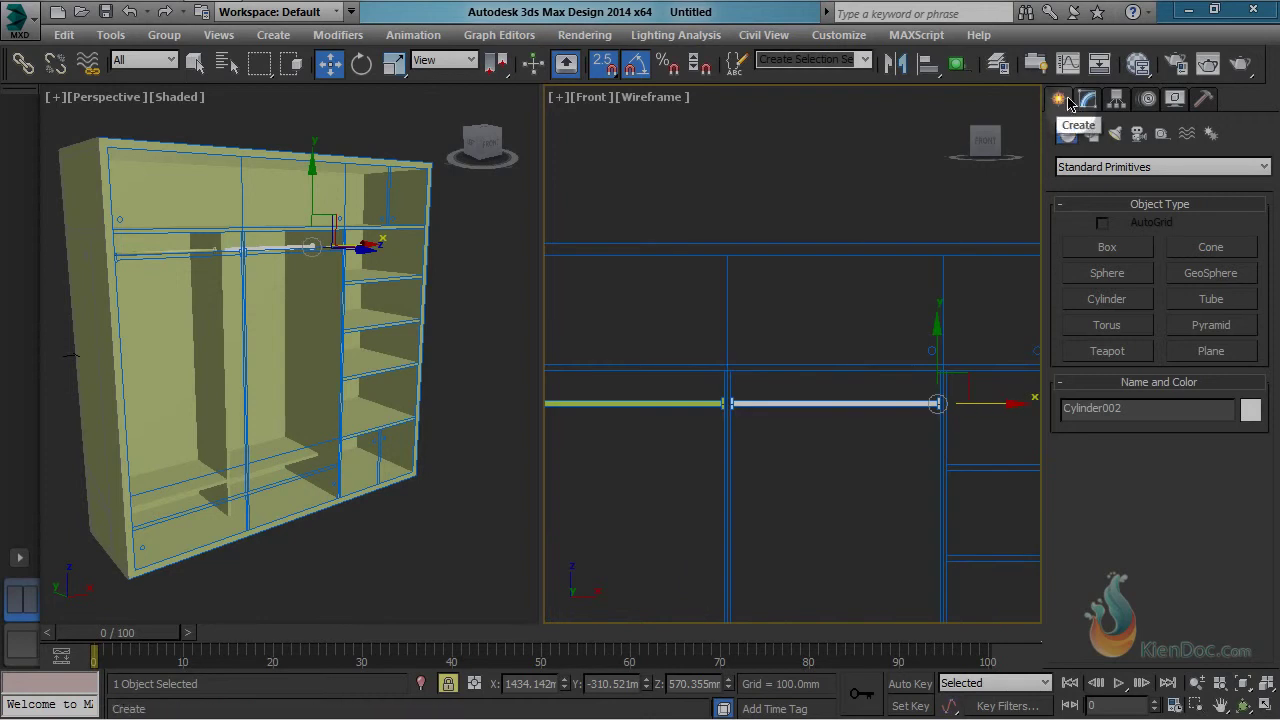
pyautogui.click(1091, 133)
pyautogui.click(1213, 267)
pyautogui.moveTo(852, 394); pyautogui.dragTo(896, 361, button='middle')
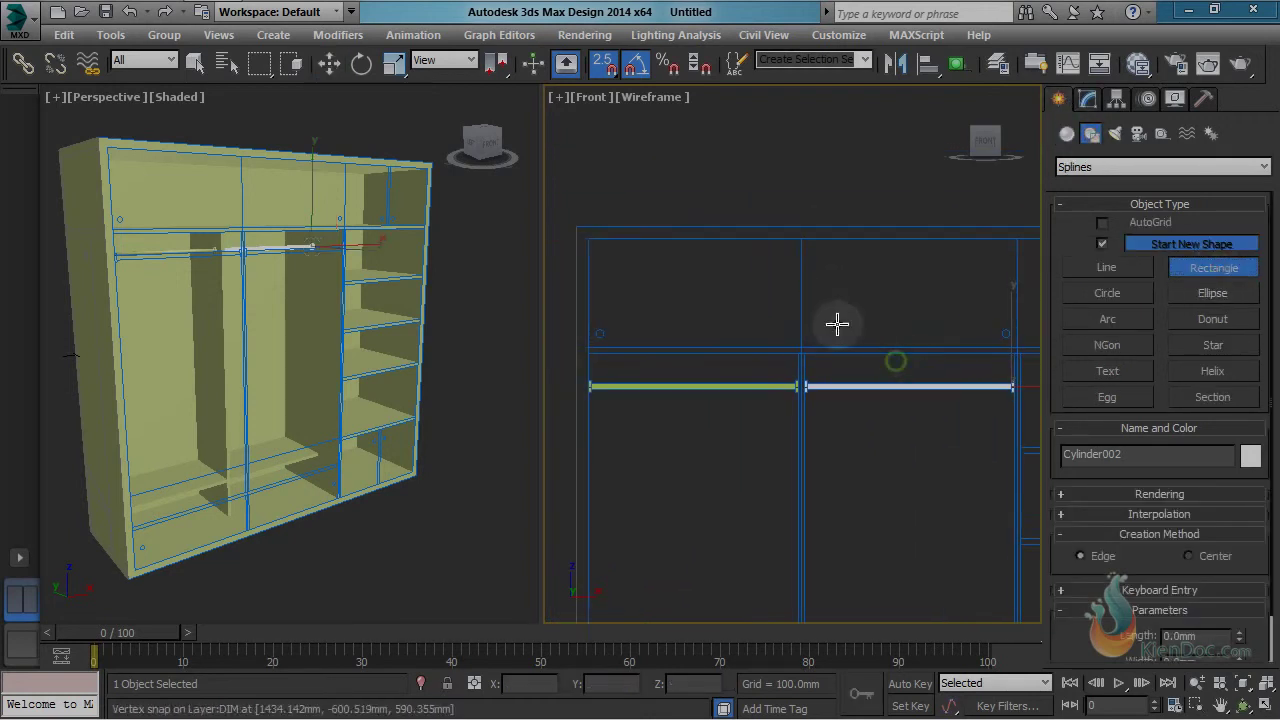
pyautogui.moveTo(837, 323); pyautogui.dragTo(737, 214, button='middle')
pyautogui.moveTo(732, 217); pyautogui.dragTo(958, 320)
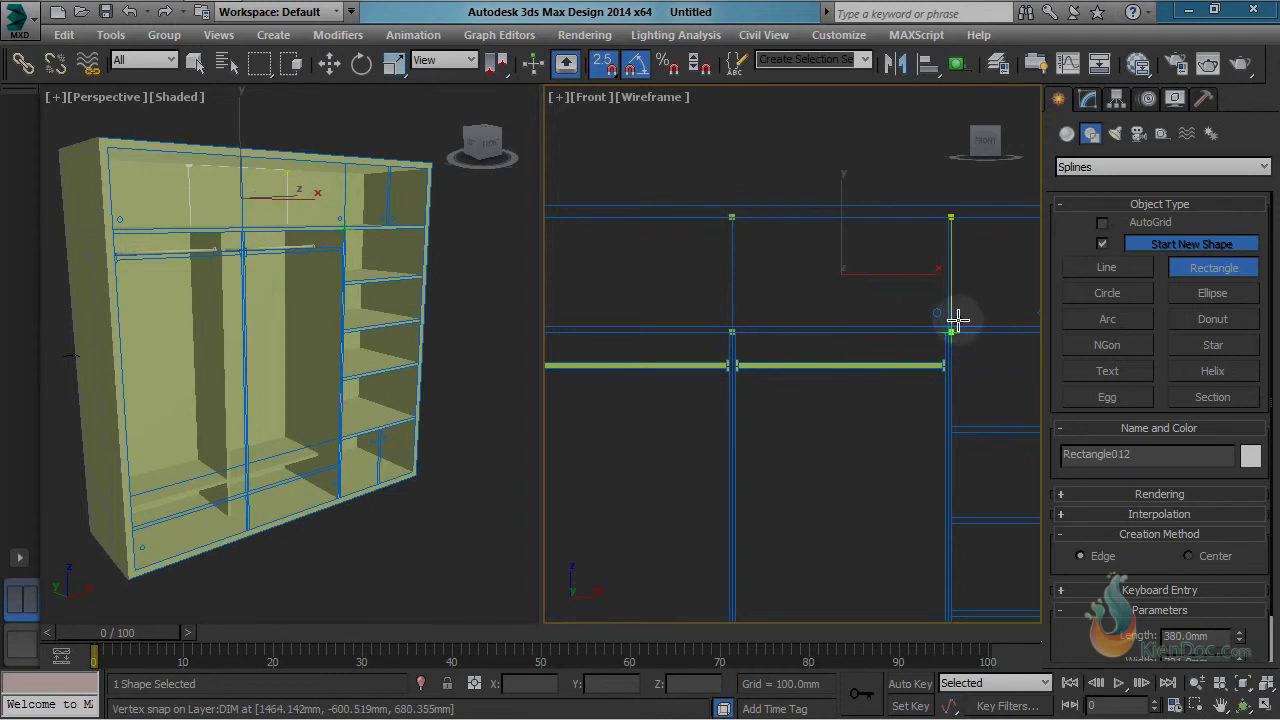
pyautogui.scroll(4, 952, 319)
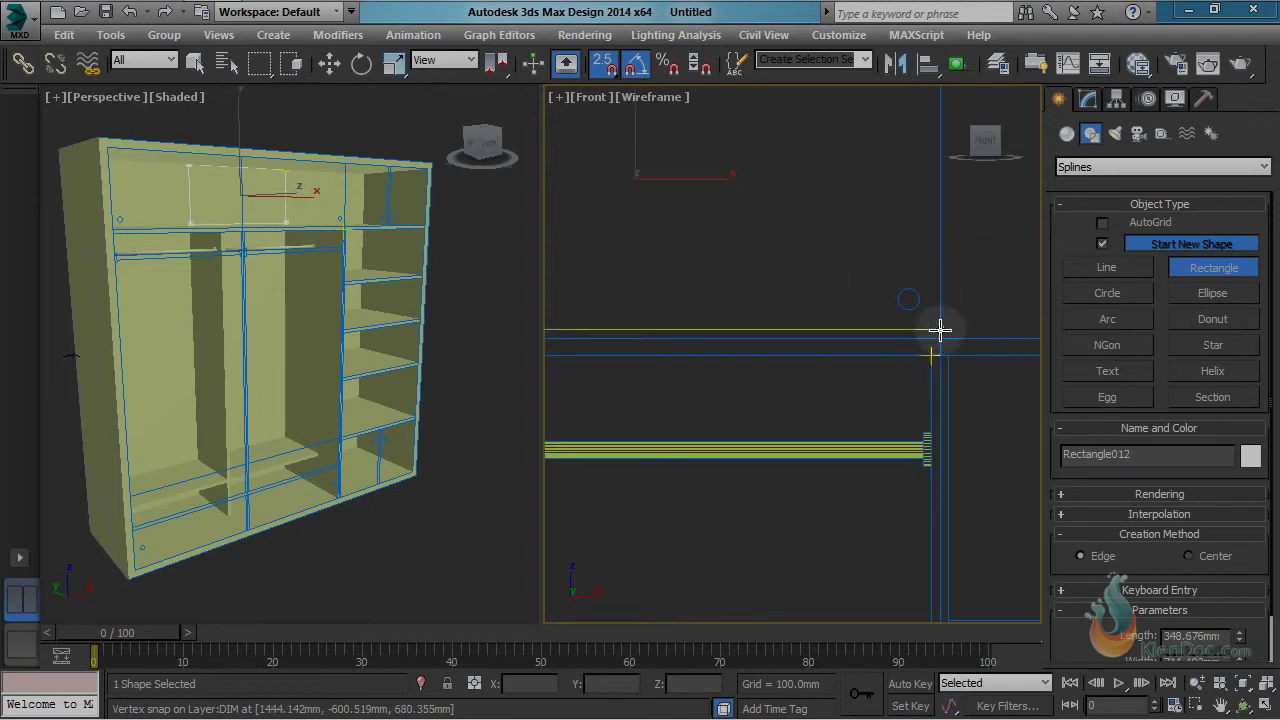
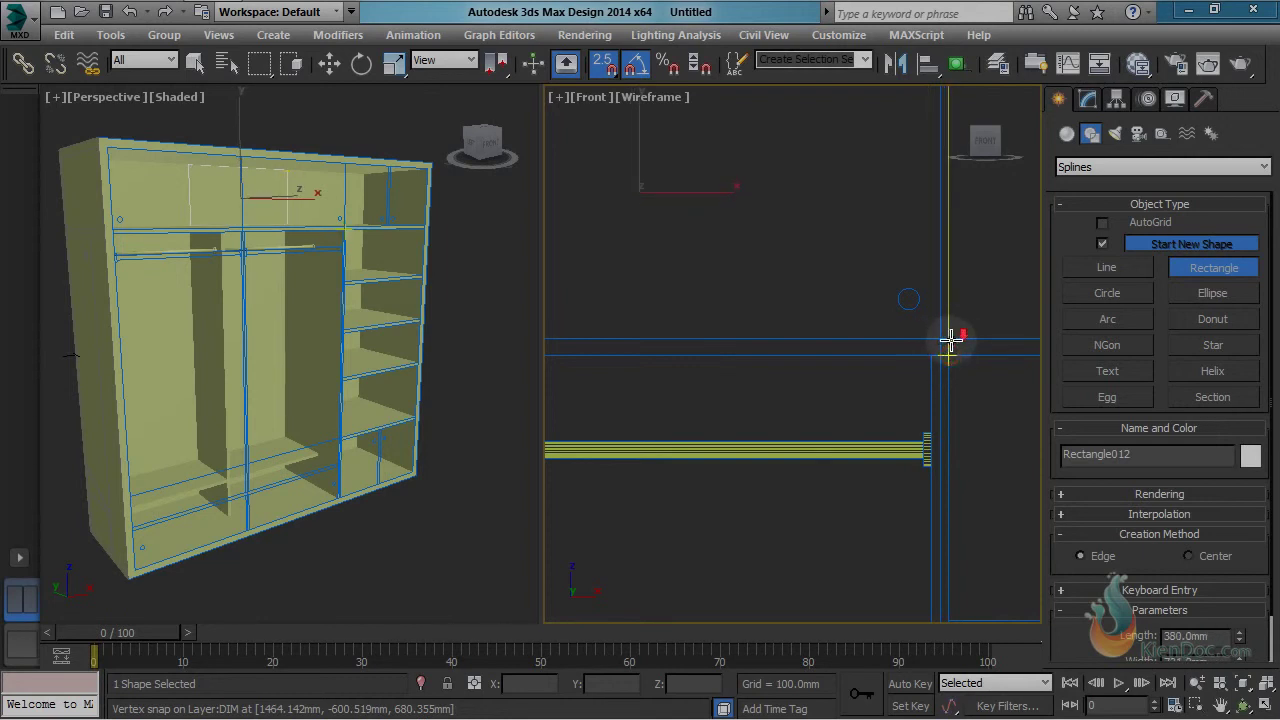
pyautogui.scroll(-3, 951, 340)
pyautogui.moveTo(923, 371); pyautogui.dragTo(915, 350, button='middle')
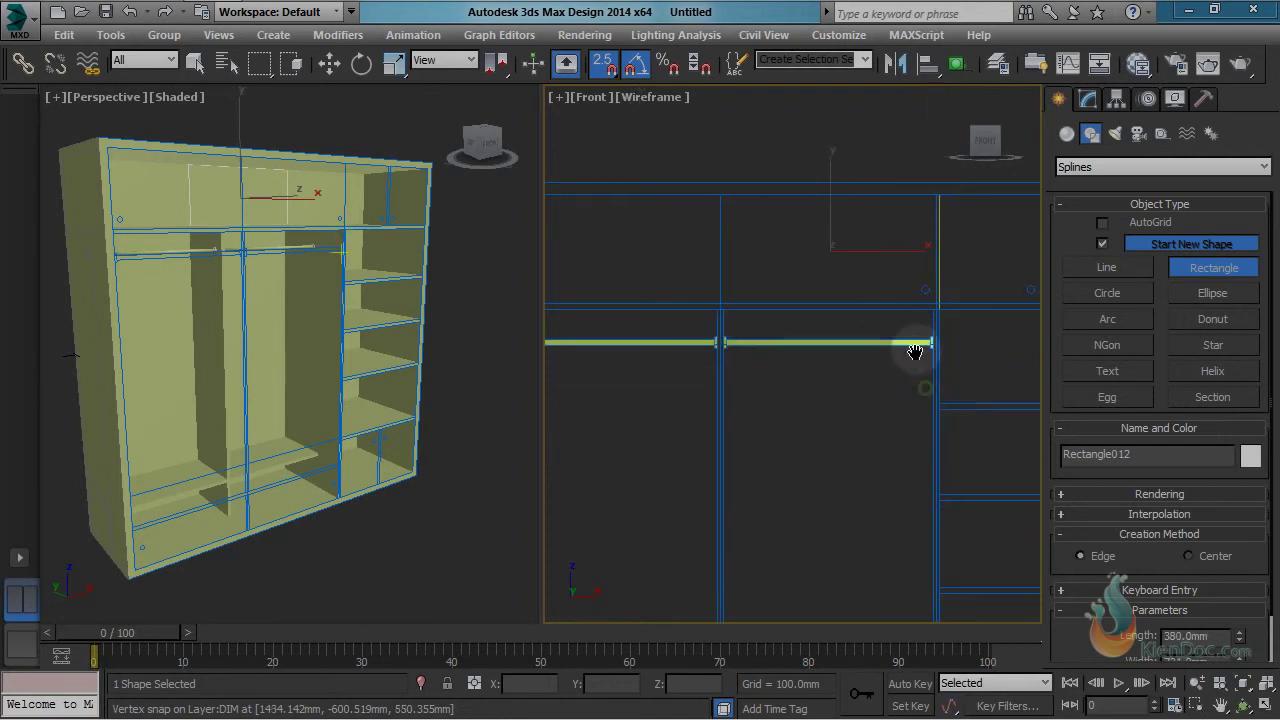
# Step: Convert the rectangle to an editable spline and switch to vertex editing
pyautogui.rightClick(808, 245)
pyautogui.rightClick(829, 250)
pyautogui.moveTo(905, 437)
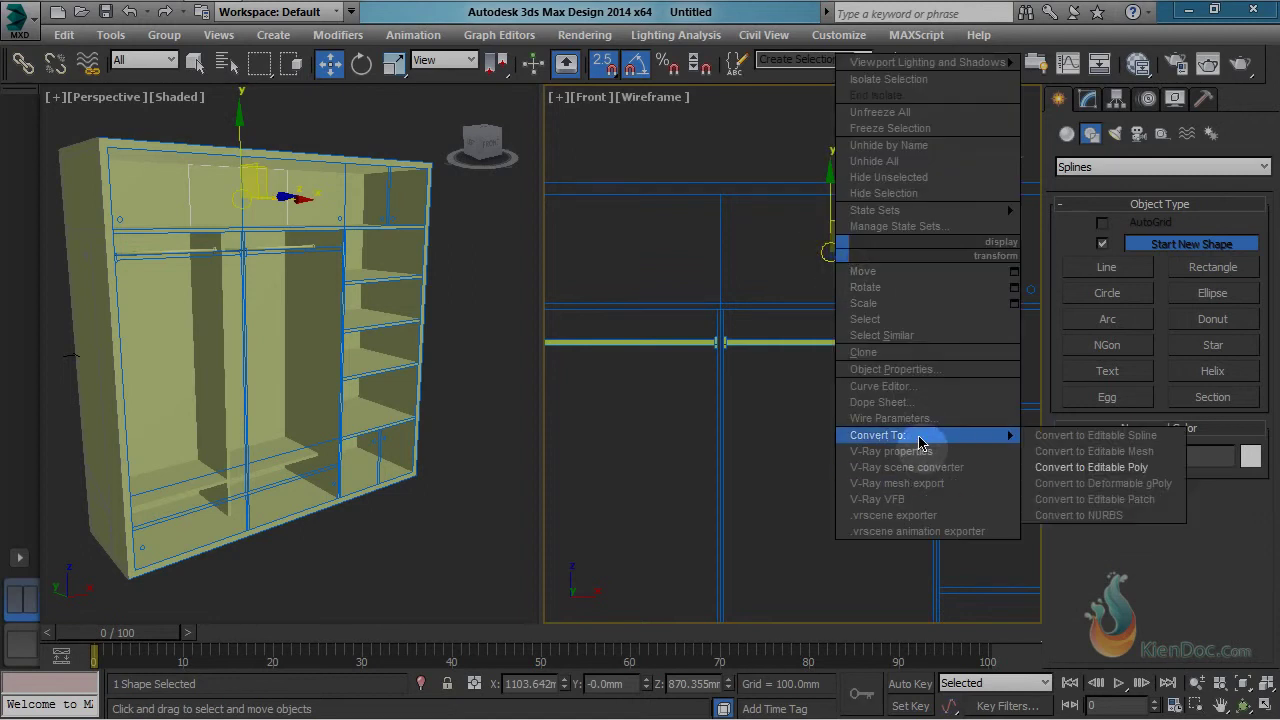
pyautogui.click(1105, 440)
pyautogui.moveTo(837, 323); pyautogui.dragTo(828, 320, button='middle')
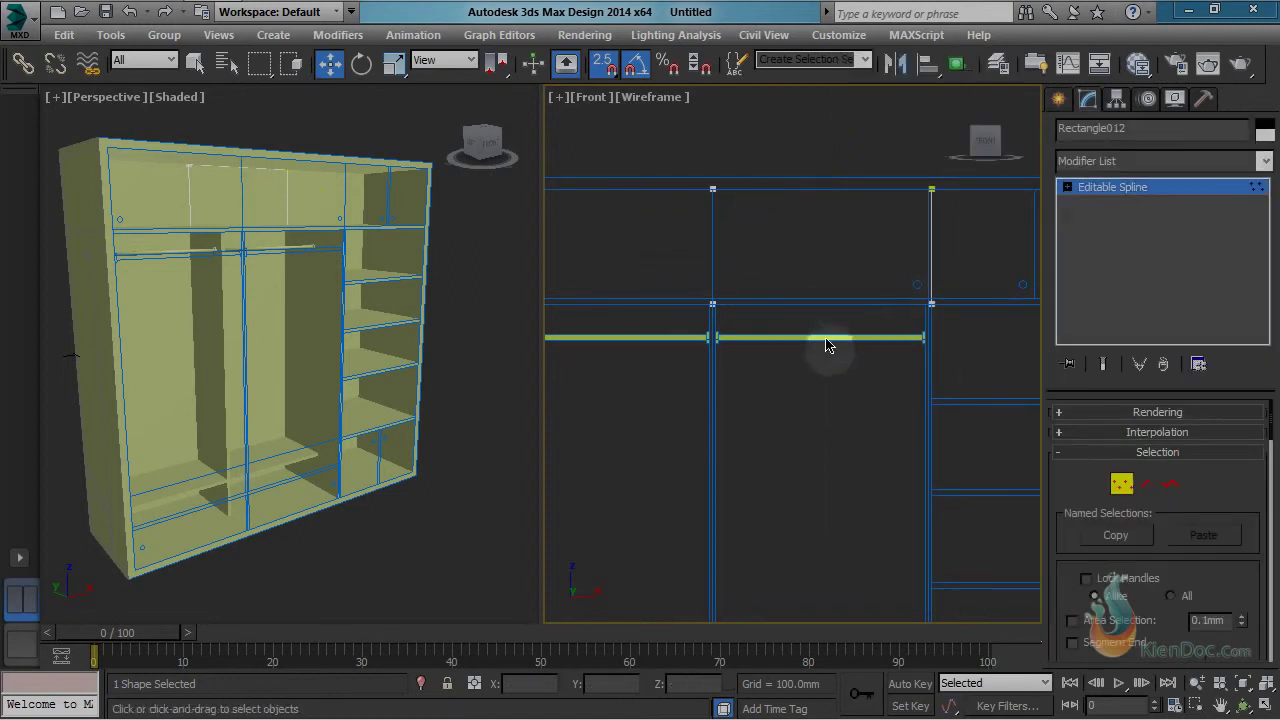
# Step: Move the rectangle's two lower vertices up onto the top edge of the shelf
pyautogui.moveTo(634, 251); pyautogui.dragTo(1006, 351)
pyautogui.scroll(6, 688, 298)
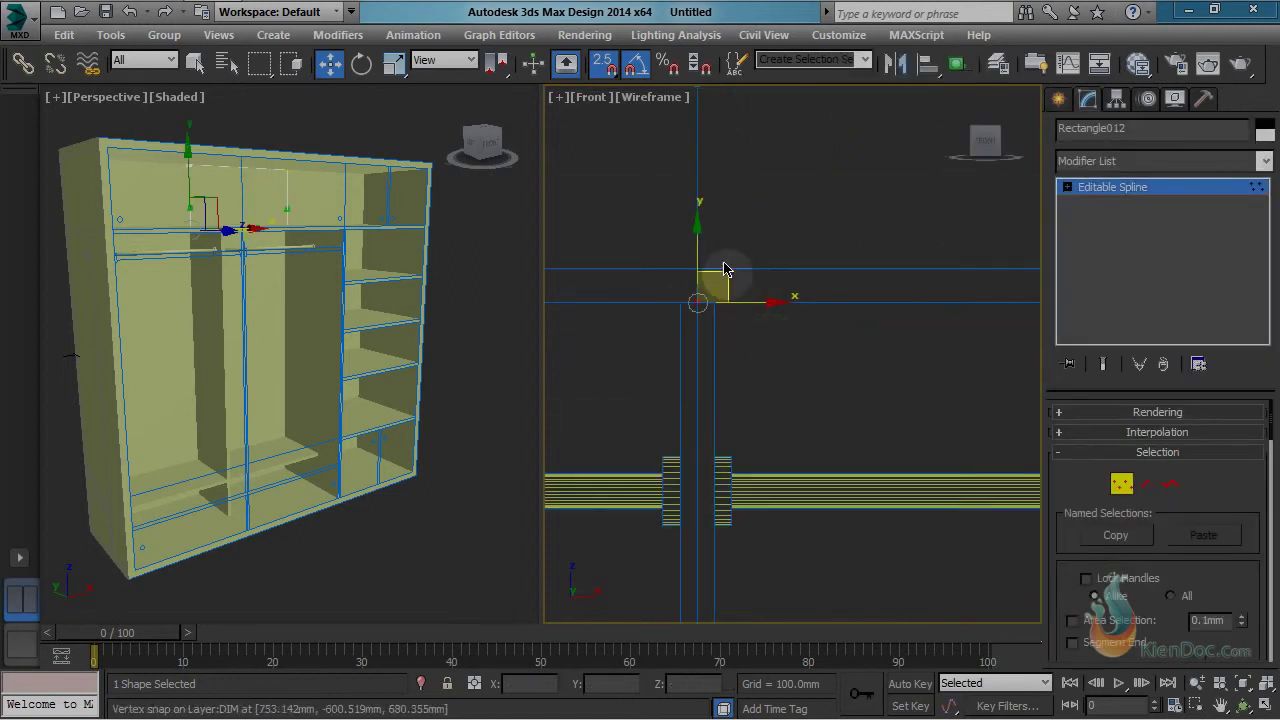
pyautogui.scroll(-5, 700, 253)
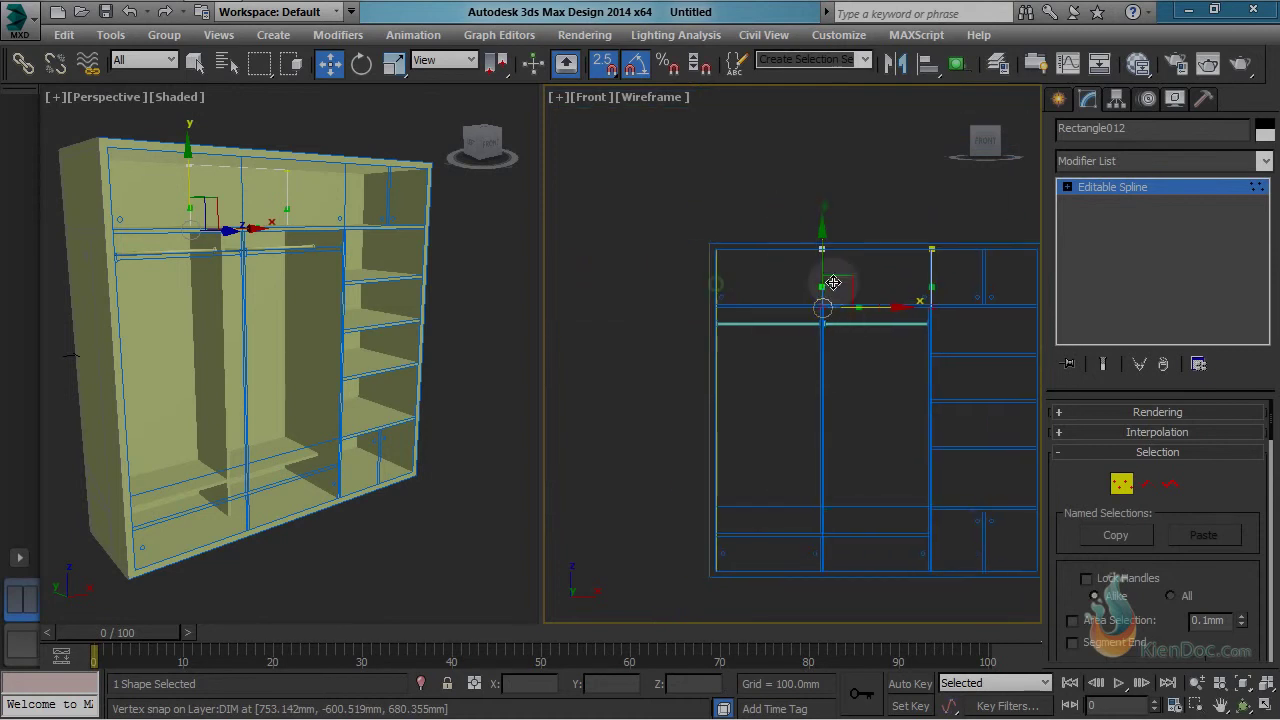
pyautogui.scroll(6, 837, 291)
pyautogui.scroll(-3, 926, 338)
pyautogui.moveTo(947, 297); pyautogui.dragTo(740, 347)
pyautogui.moveTo(903, 362); pyautogui.dragTo(658, 365, button='middle')
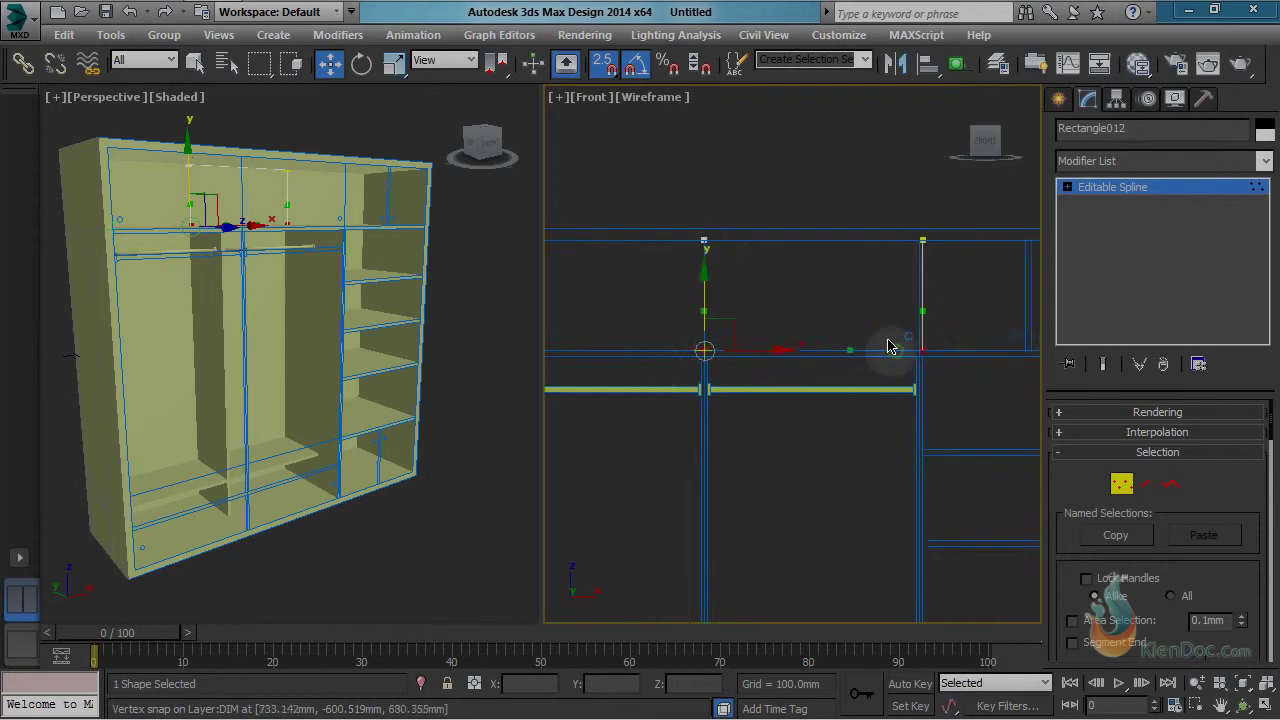
# Step: Shift the rectangle's two right-hand vertices back to the centre line of the divider
pyautogui.scroll(3, 892, 341)
pyautogui.click(950, 361)
pyautogui.moveTo(950, 360); pyautogui.dragTo(847, 394, button='middle')
pyautogui.moveTo(826, 124); pyautogui.dragTo(929, 538)
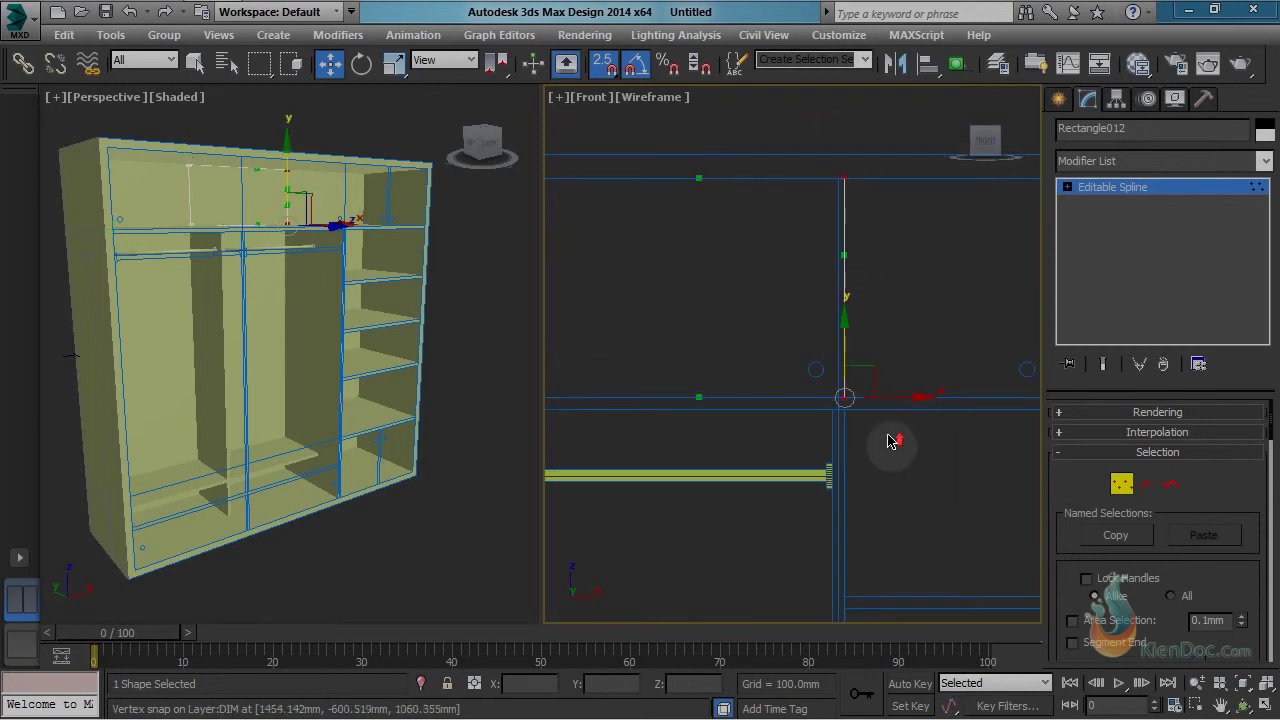
pyautogui.scroll(3, 891, 440)
pyautogui.moveTo(843, 334); pyautogui.dragTo(733, 338)
pyautogui.scroll(-4, 750, 359)
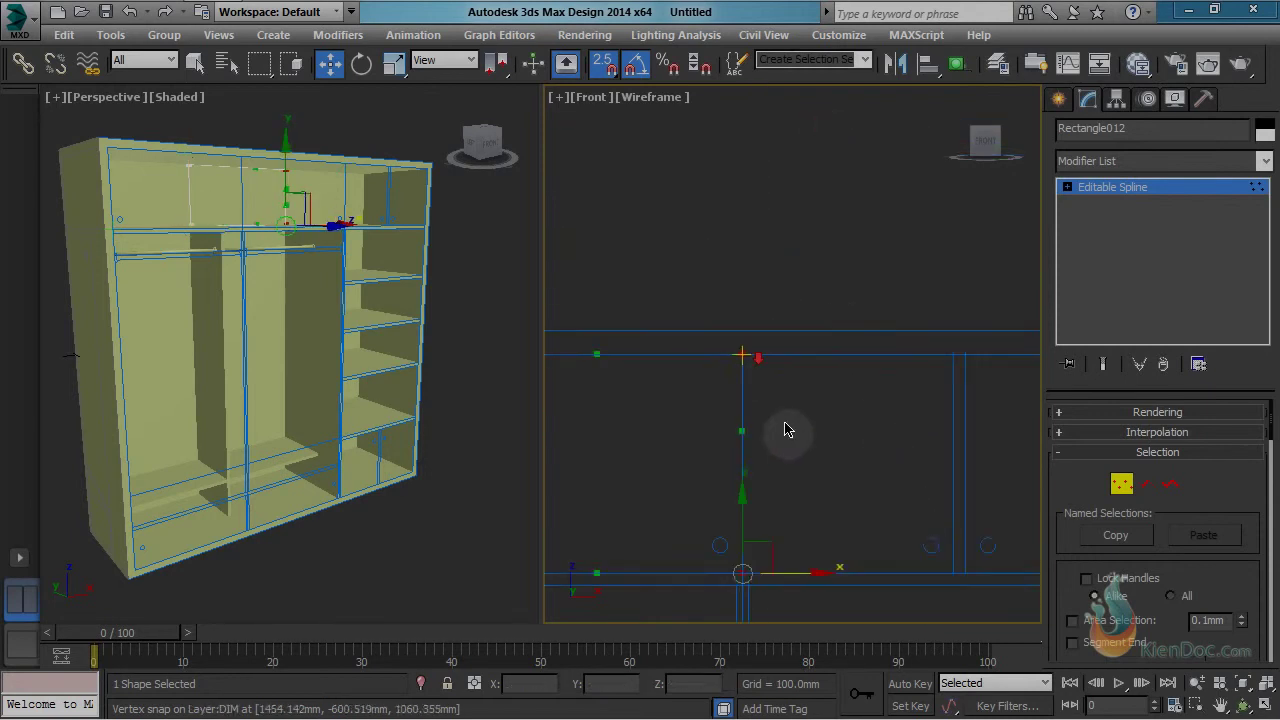
pyautogui.moveTo(784, 448); pyautogui.dragTo(880, 329, button='middle')
pyautogui.scroll(-3, 838, 356)
pyautogui.moveTo(823, 369); pyautogui.dragTo(908, 316, button='middle')
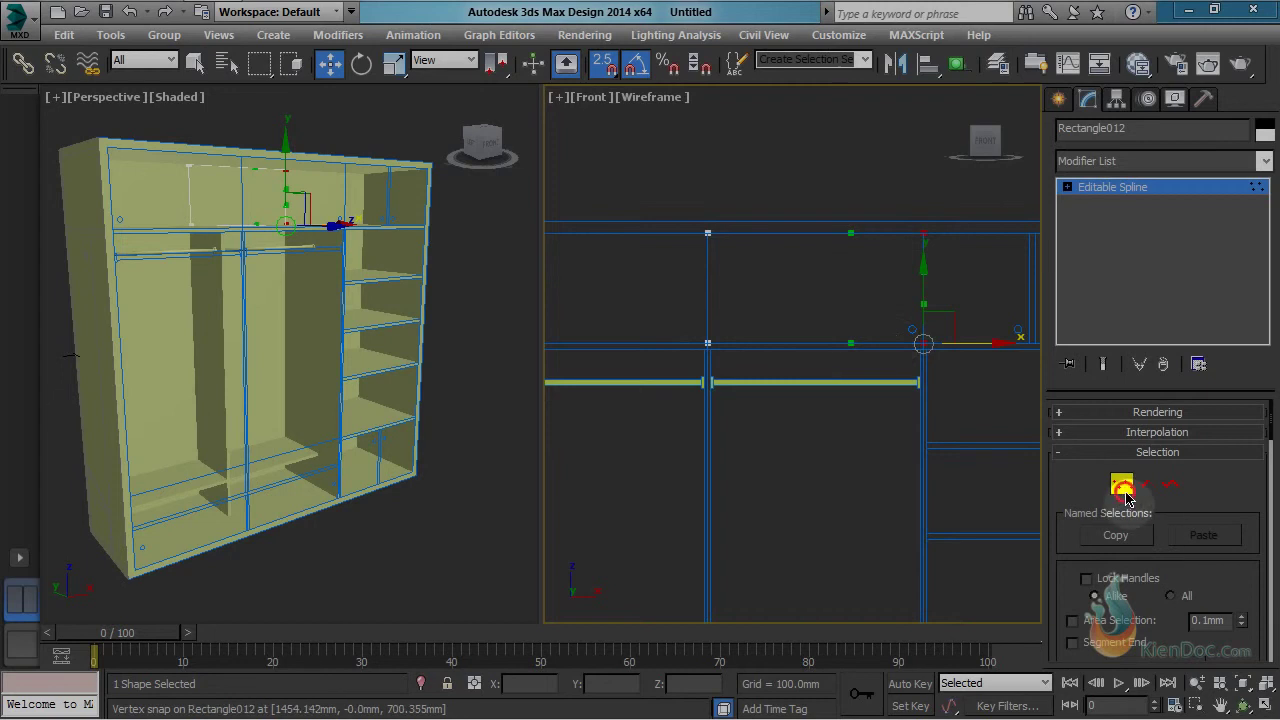
# Step: Leave vertex editing and extrude the rectangle by -10 mm to form the upper door panel
pyautogui.click(1126, 497)
pyautogui.click(1126, 186)
pyautogui.click(1129, 163)
pyautogui.press('e')
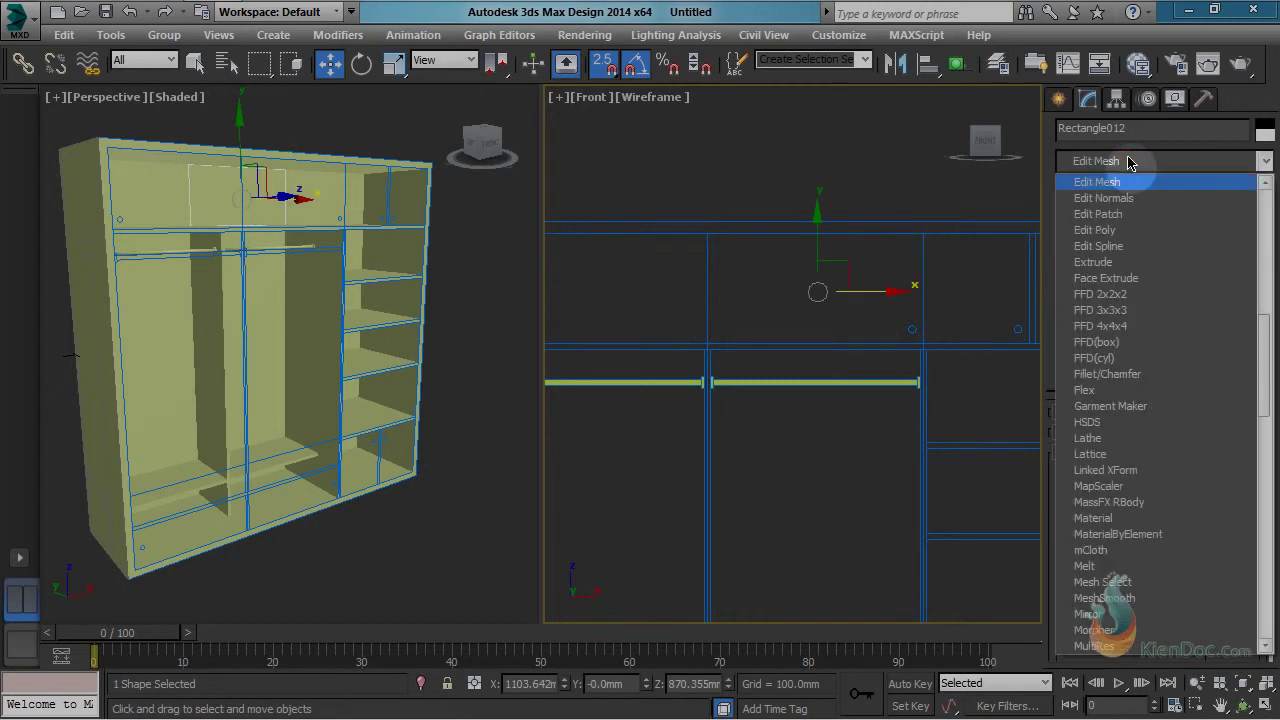
pyautogui.click(1132, 266)
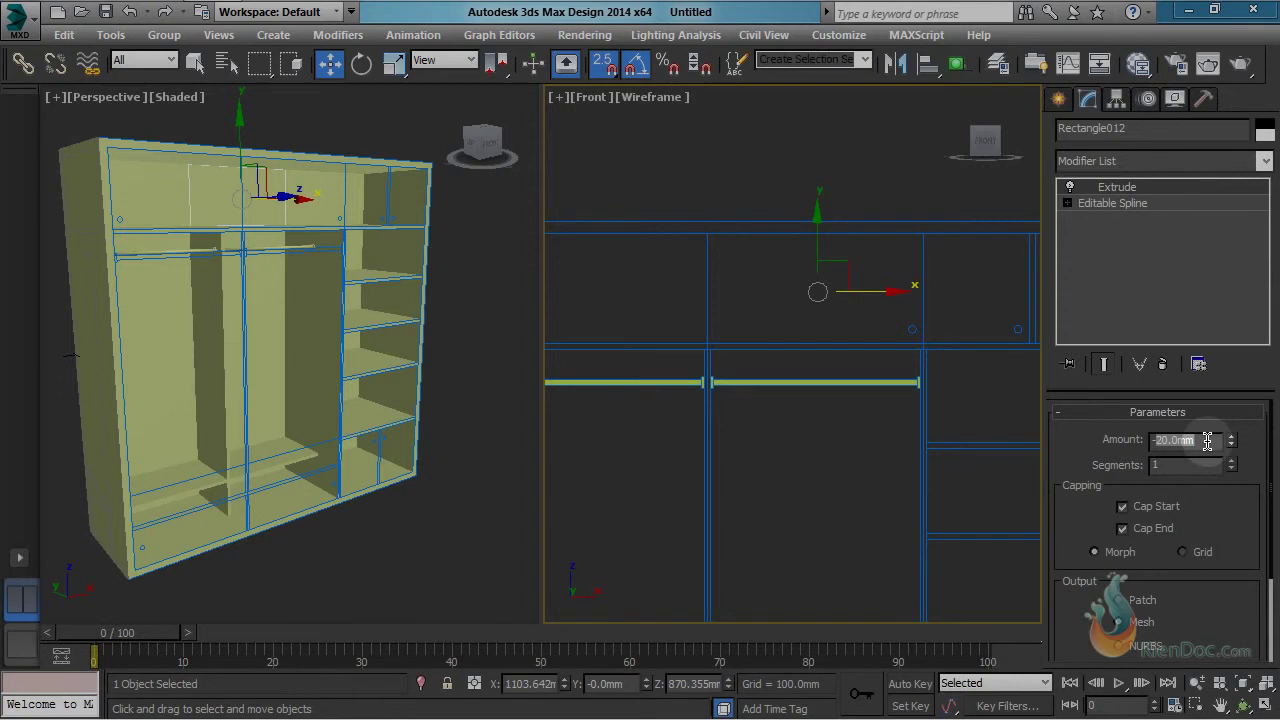
pyautogui.write('-10')
pyautogui.press('Return')
# Step: Turn off snapping and pull the door panel forward along the Y axis, out in front of the wardrobe
pyautogui.scroll(-2, 976, 300)
pyautogui.scroll(5, 304, 316)
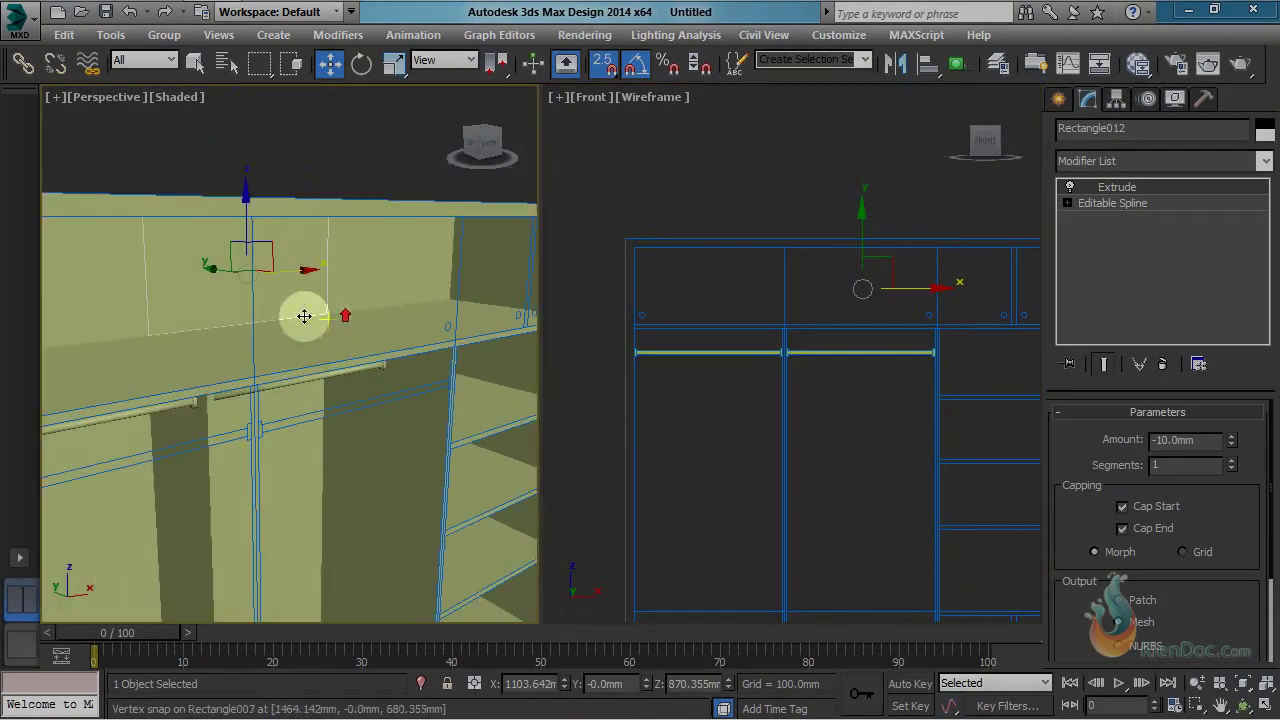
pyautogui.scroll(-8, 309, 300)
pyautogui.scroll(2, 331, 237)
pyautogui.rightClick(336, 207)
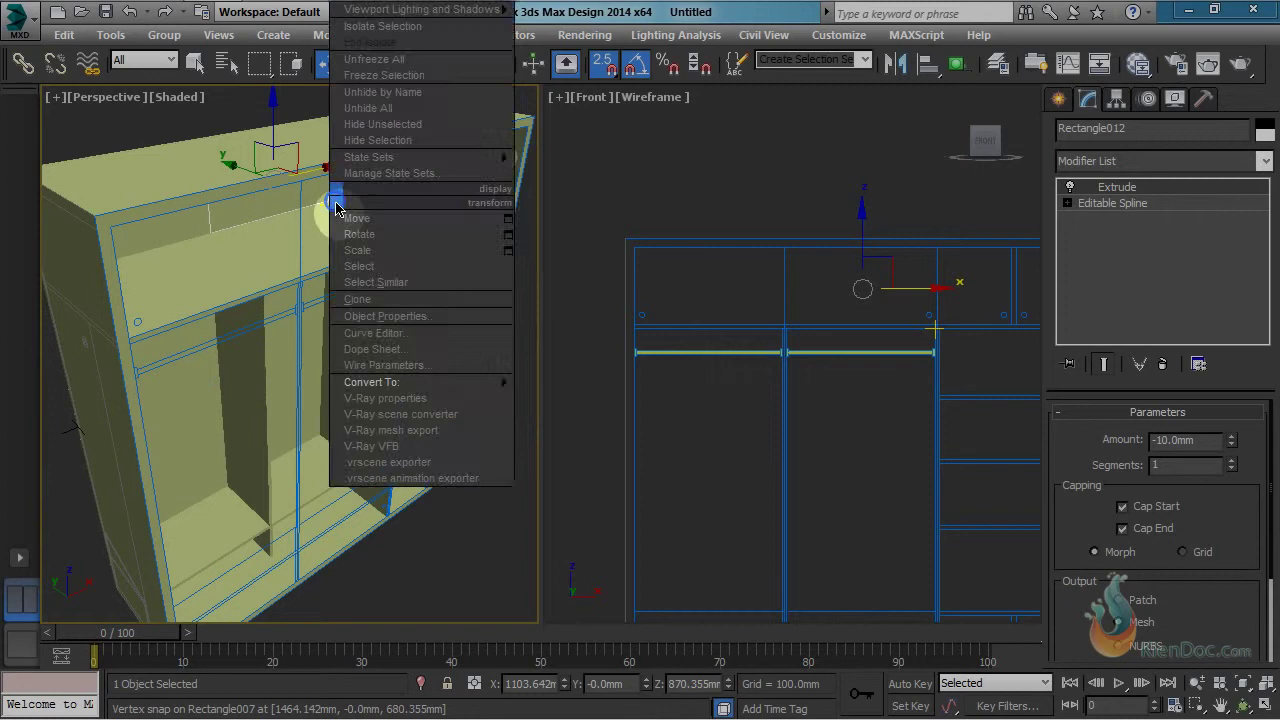
pyautogui.moveTo(277, 214); pyautogui.dragTo(288, 256, button='middle')
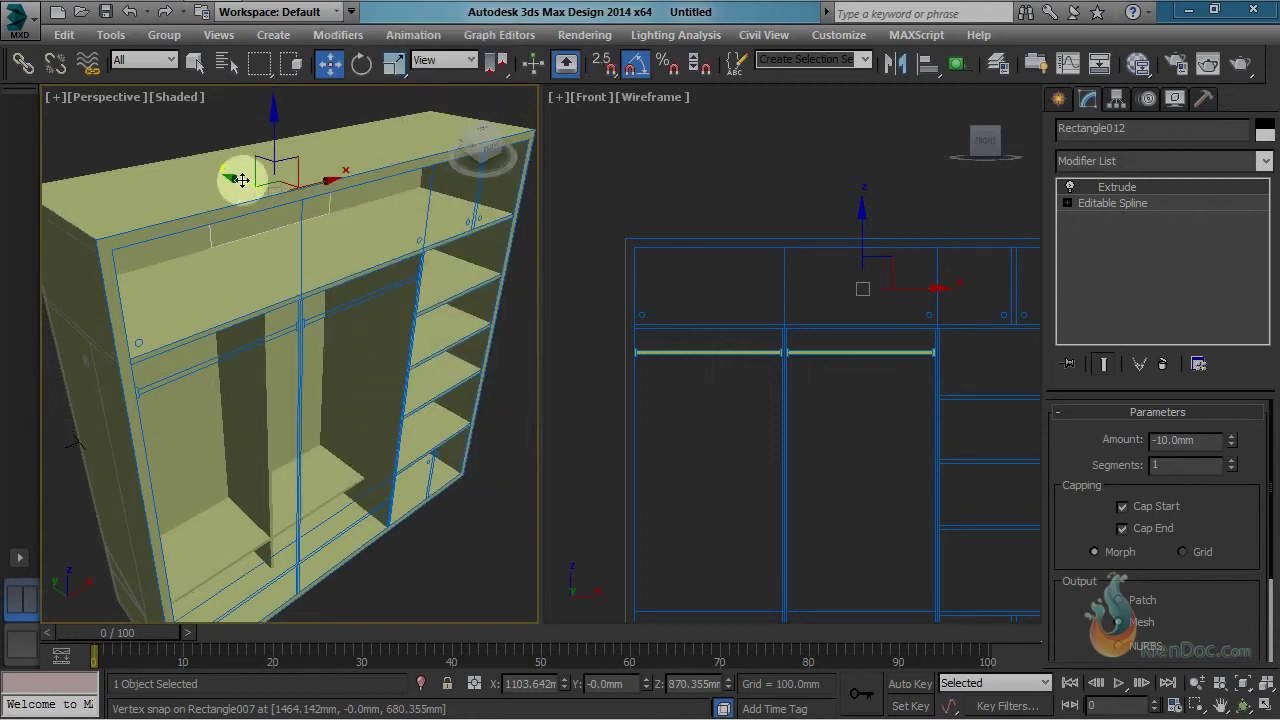
pyautogui.moveTo(251, 185); pyautogui.dragTo(337, 249)
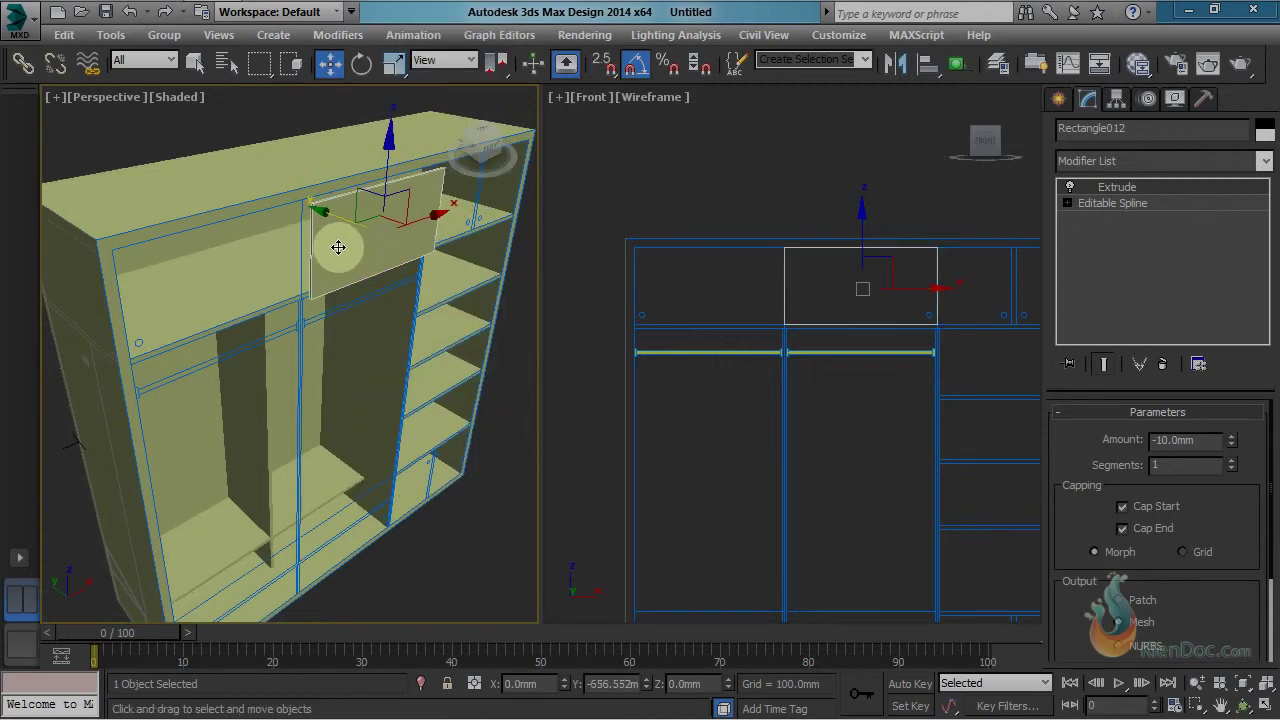
pyautogui.scroll(4, 331, 253)
pyautogui.keyDown('alt'); pyautogui.moveTo(329, 256); pyautogui.dragTo(393, 310, button='middle'); pyautogui.keyUp('alt')
pyautogui.scroll(-3, 347, 237)
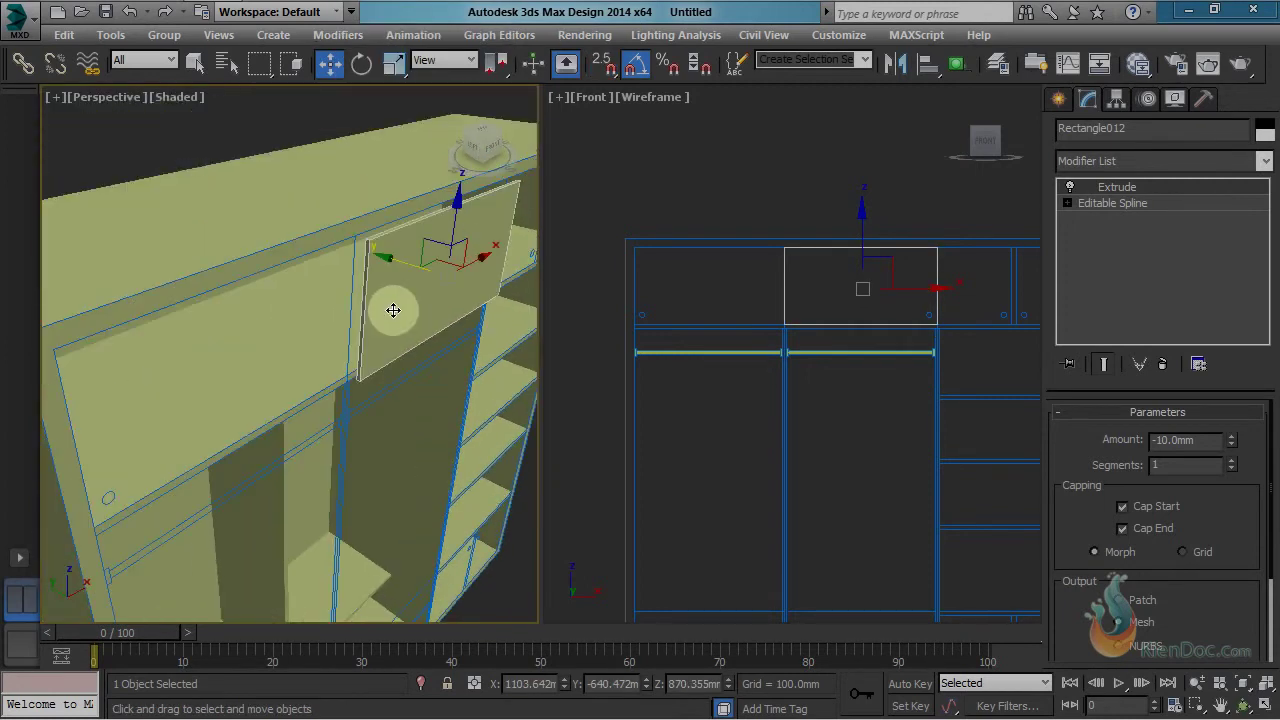
# Step: Align the door panel to the wardrobe's outer frame in Y position only, minimum to minimum
pyautogui.hotkey('alt', 'a')
pyautogui.click(351, 198)
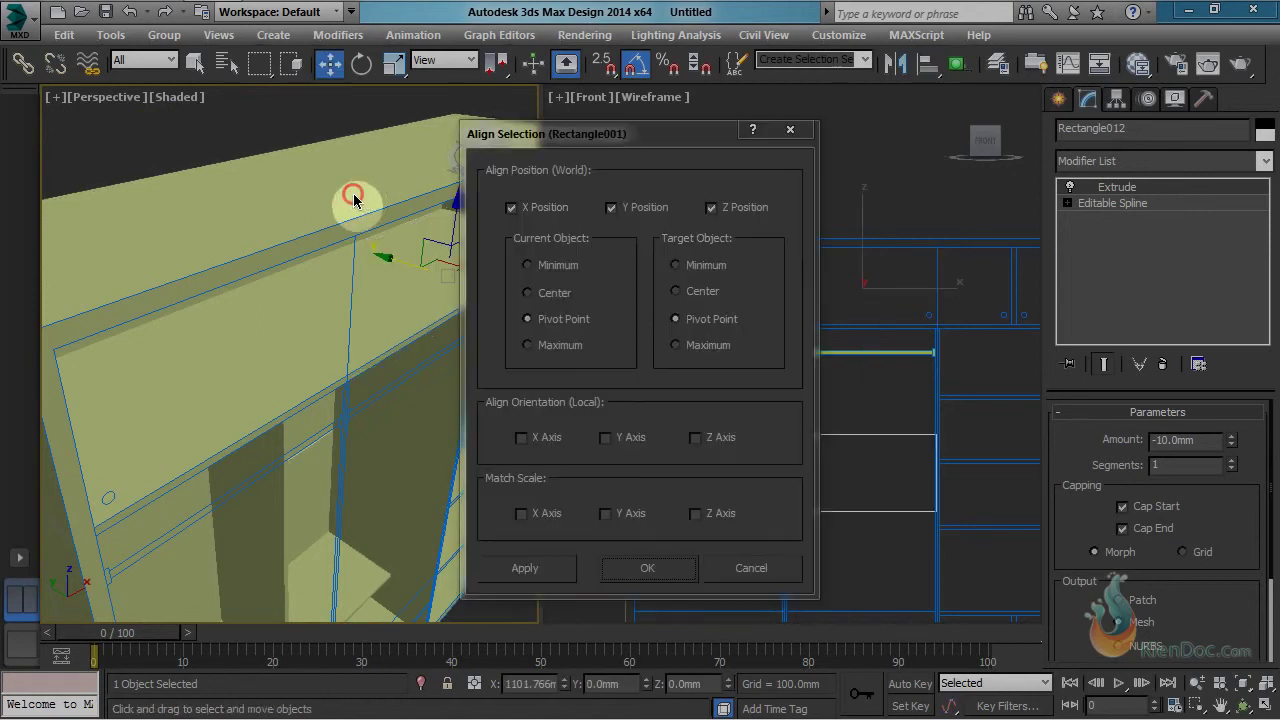
pyautogui.moveTo(612, 134); pyautogui.dragTo(677, 115)
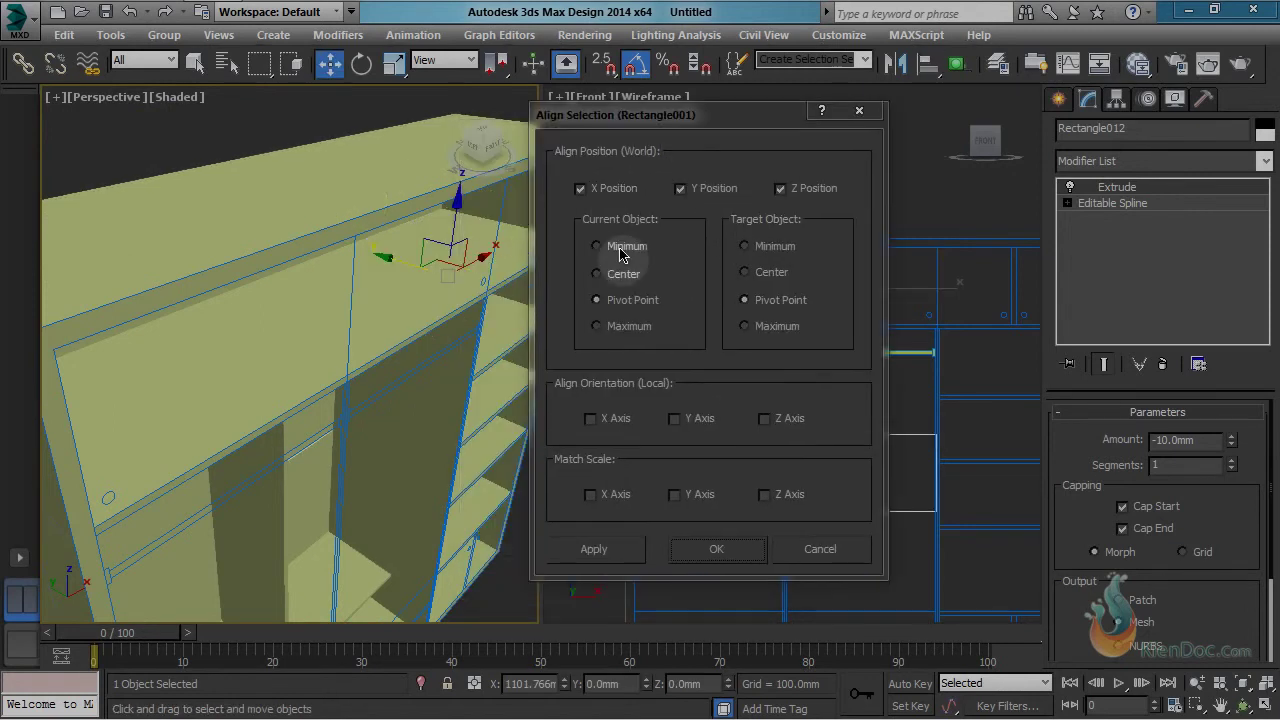
pyautogui.click(620, 254)
pyautogui.click(766, 247)
pyautogui.click(789, 189)
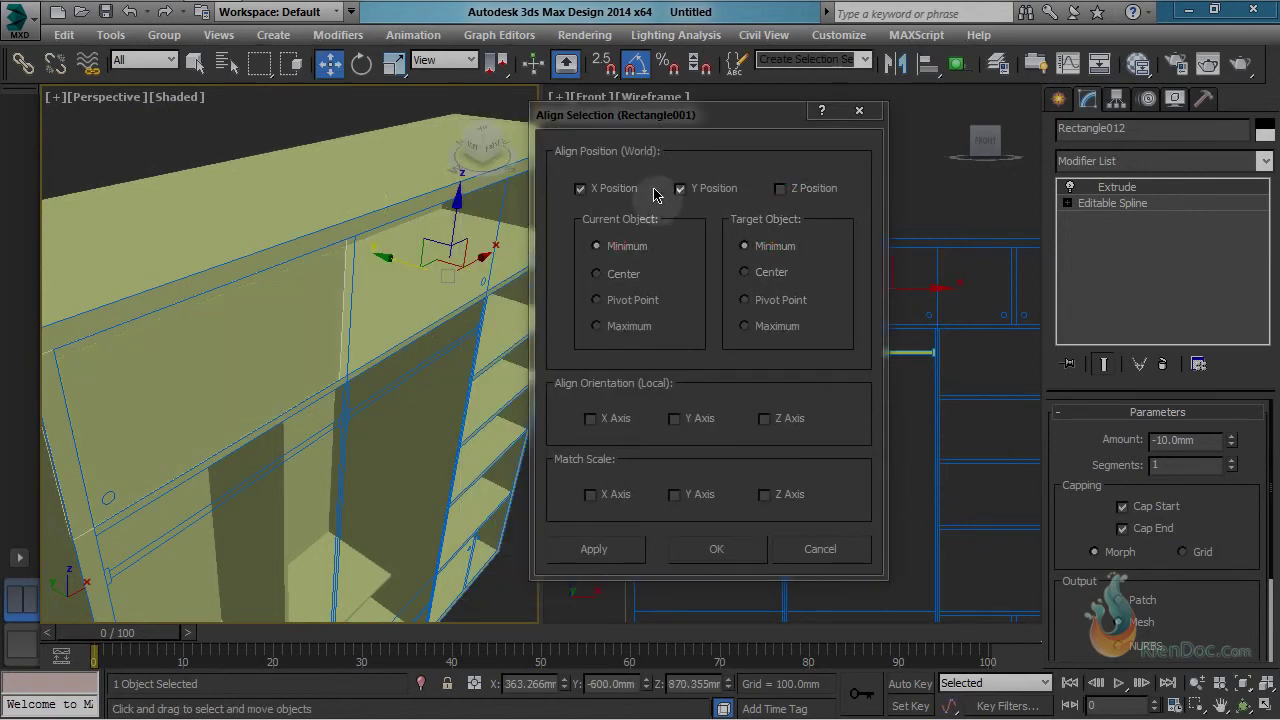
pyautogui.click(590, 193)
pyautogui.press('Return')
# Step: Clone the aligned door panel in place as an independent copy
pyautogui.keyDown('alt'); pyautogui.moveTo(460, 311); pyautogui.dragTo(514, 300, button='middle'); pyautogui.keyUp('alt')
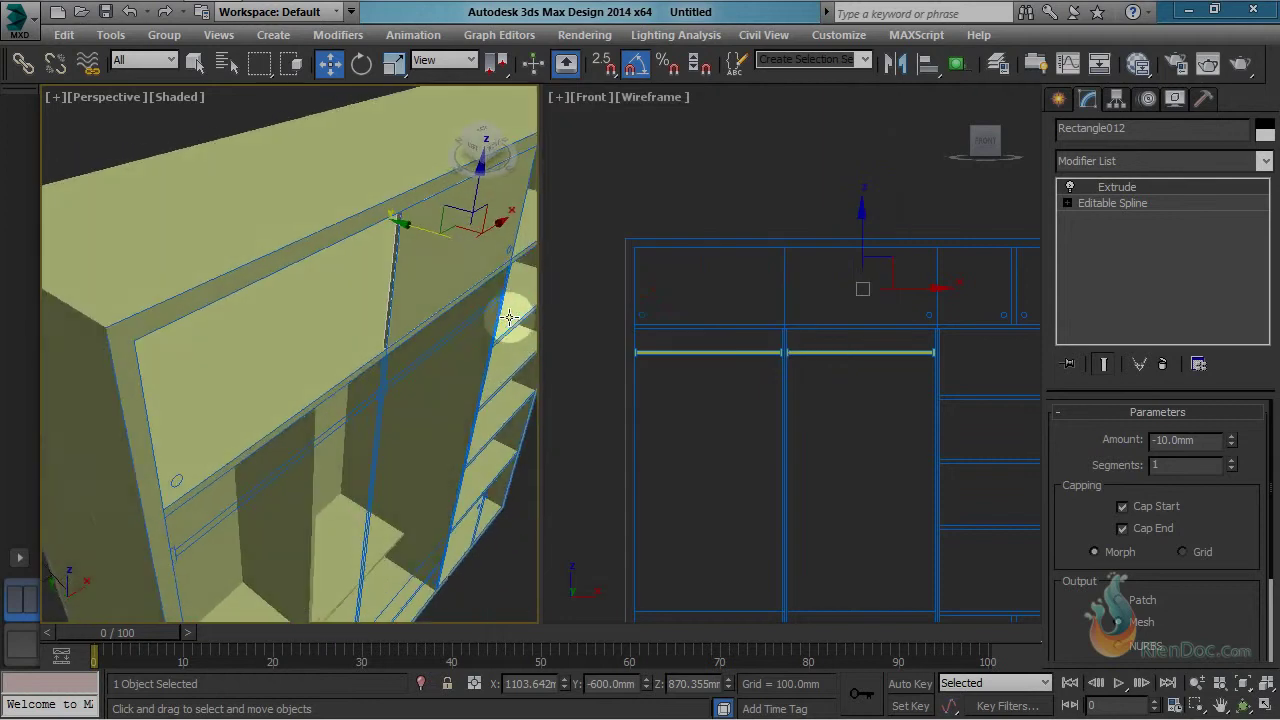
pyautogui.scroll(3, 436, 271)
pyautogui.scroll(1, 436, 271)
pyautogui.scroll(1, 413, 261)
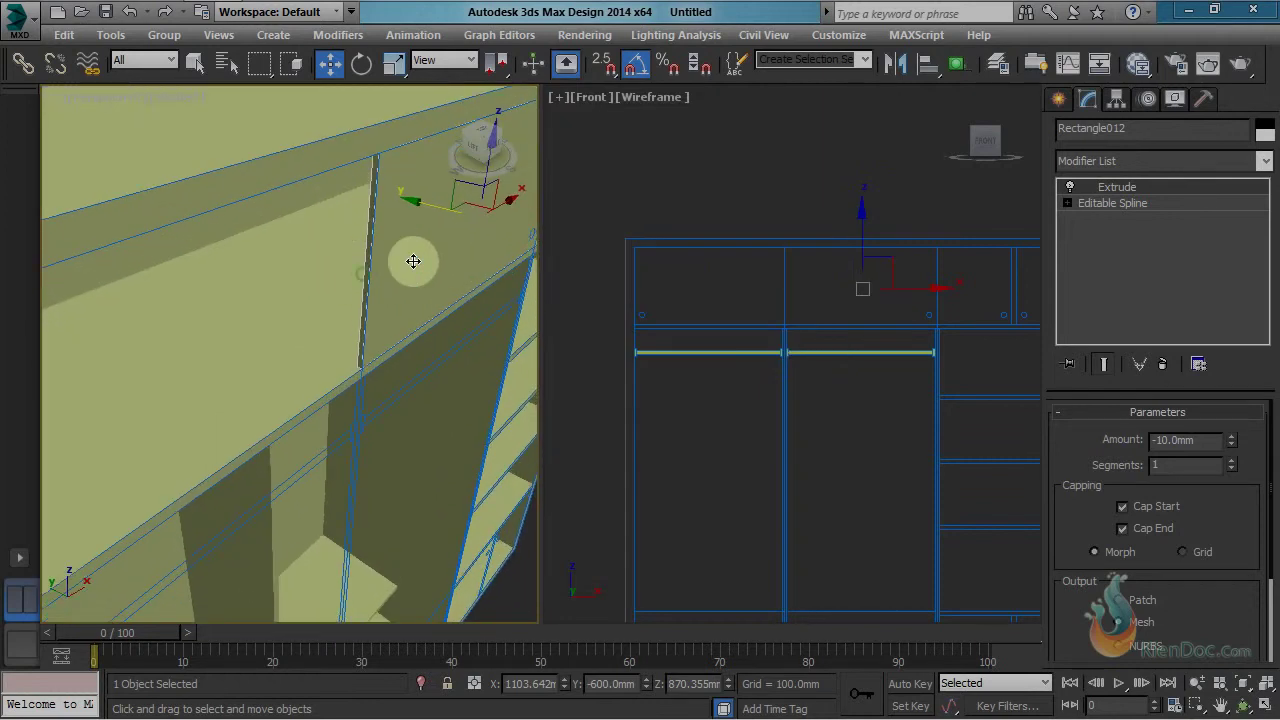
pyautogui.hotkey('ctrl', 'v')
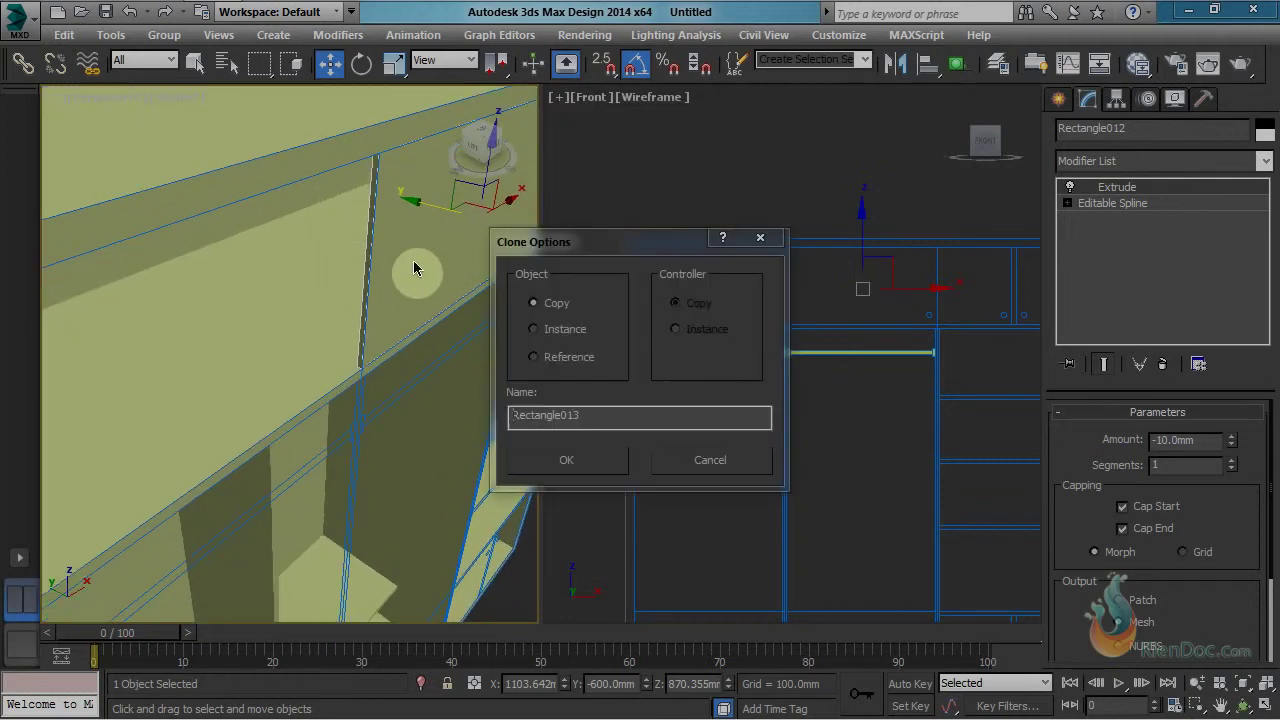
pyautogui.click(578, 460)
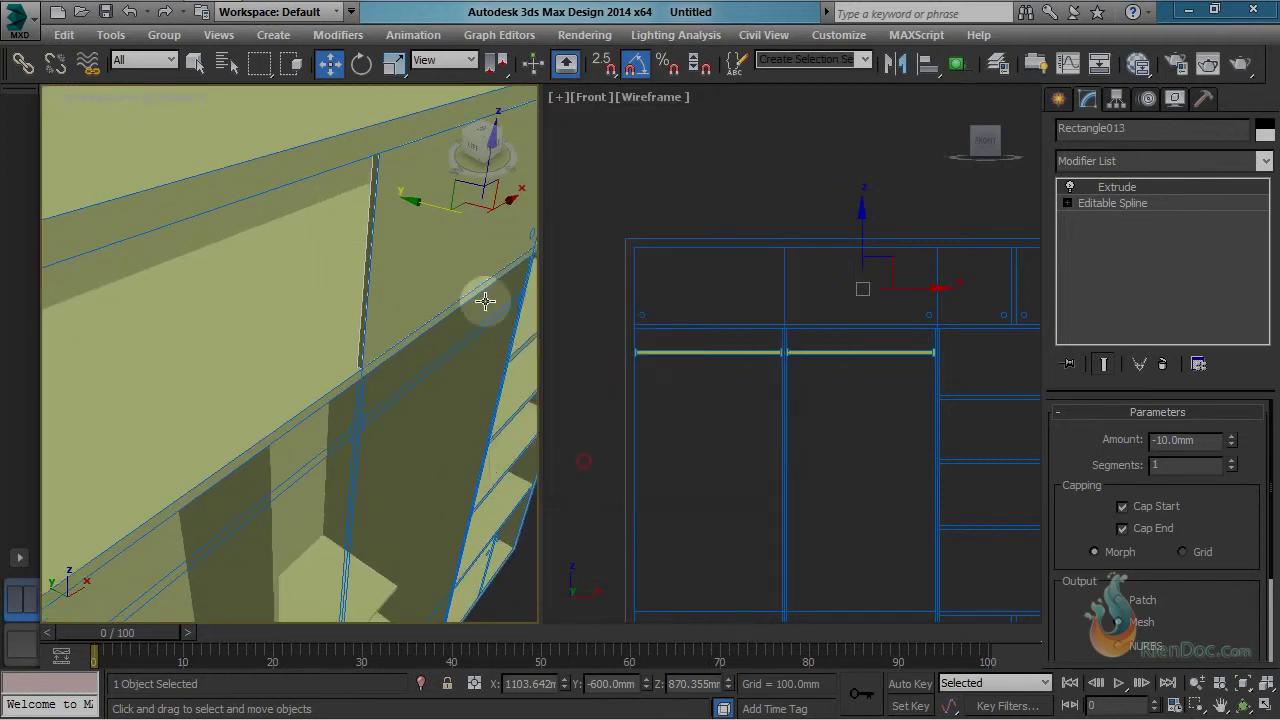
# Step: Align the cloned panel to the original upper door panel in Y position only, current minimum to target maximum
pyautogui.hotkey('alt', 'a')
pyautogui.click(437, 256)
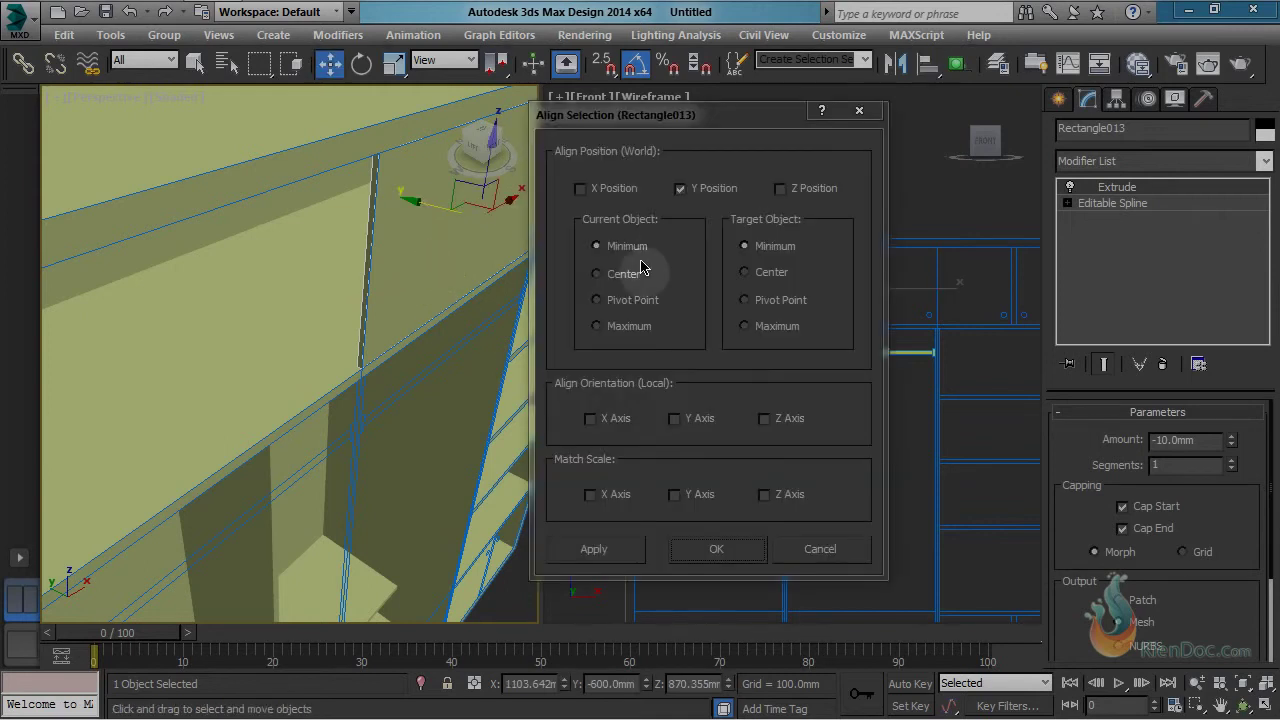
pyautogui.click(770, 330)
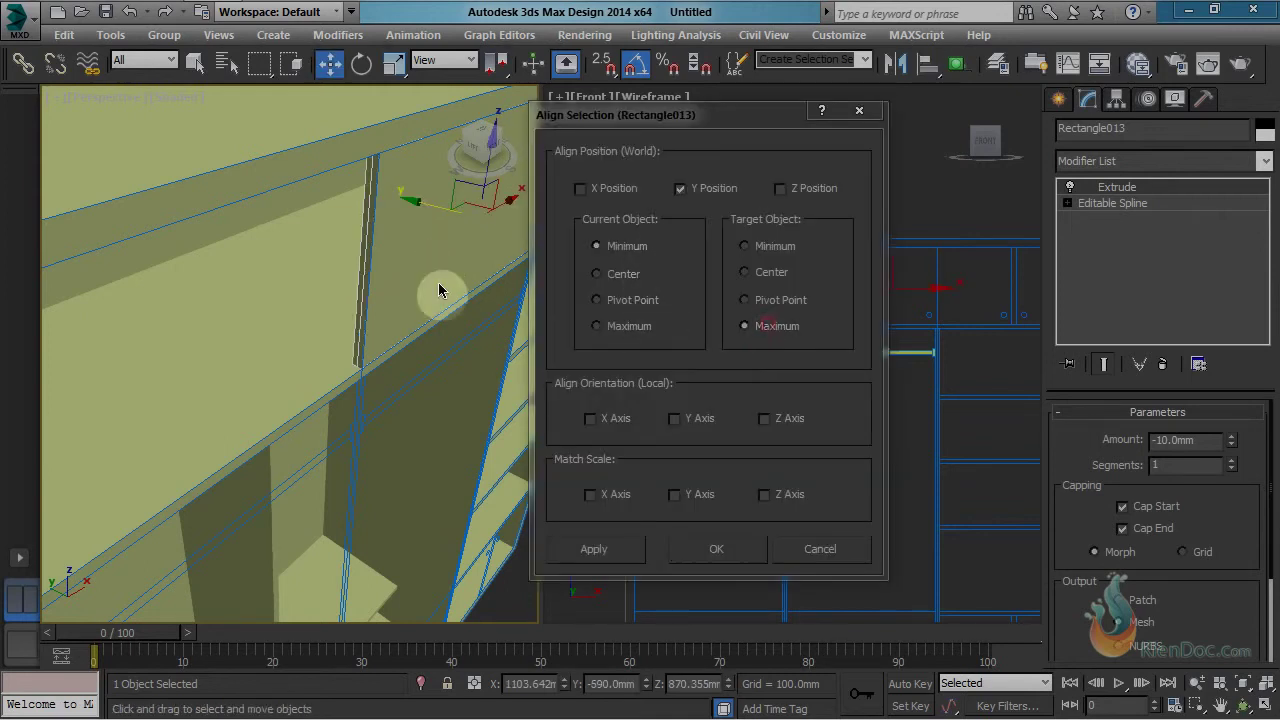
pyautogui.click(723, 553)
# Step: Move the cloned panel along X to the first upper compartment and snap its lower outer corner to the opening's corner
pyautogui.scroll(-6, 491, 317)
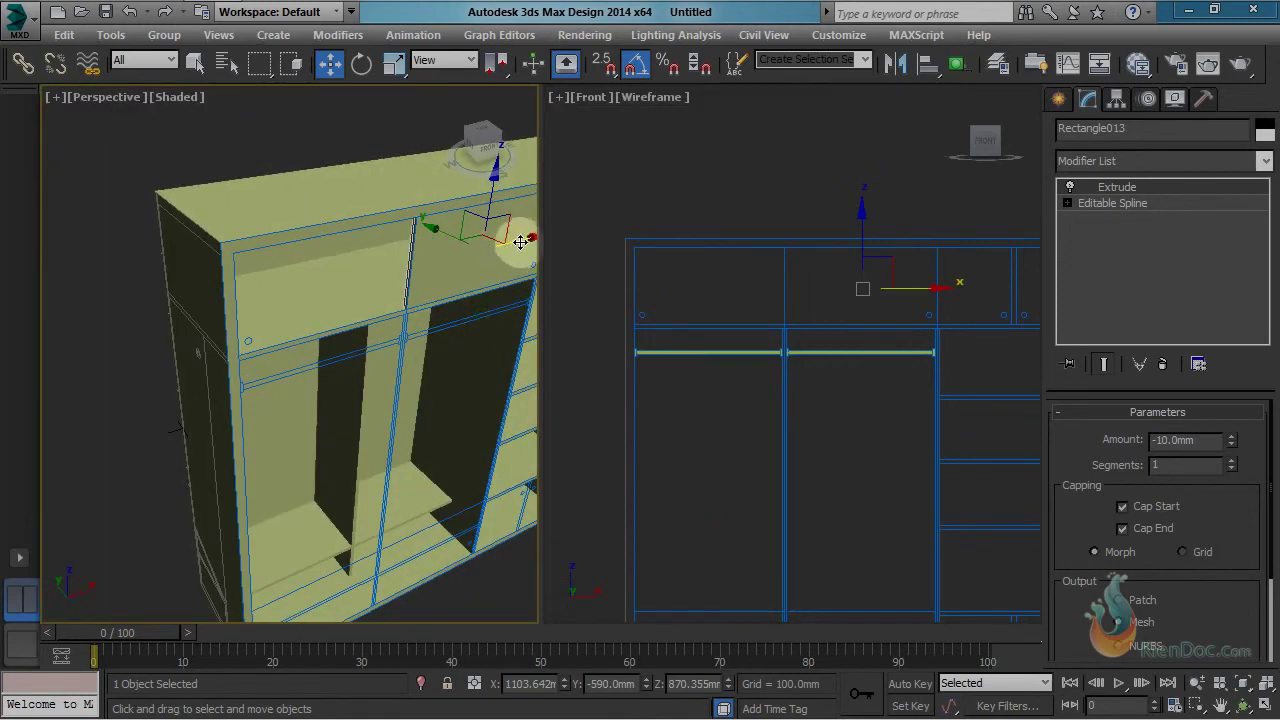
pyautogui.moveTo(520, 242); pyautogui.dragTo(372, 267)
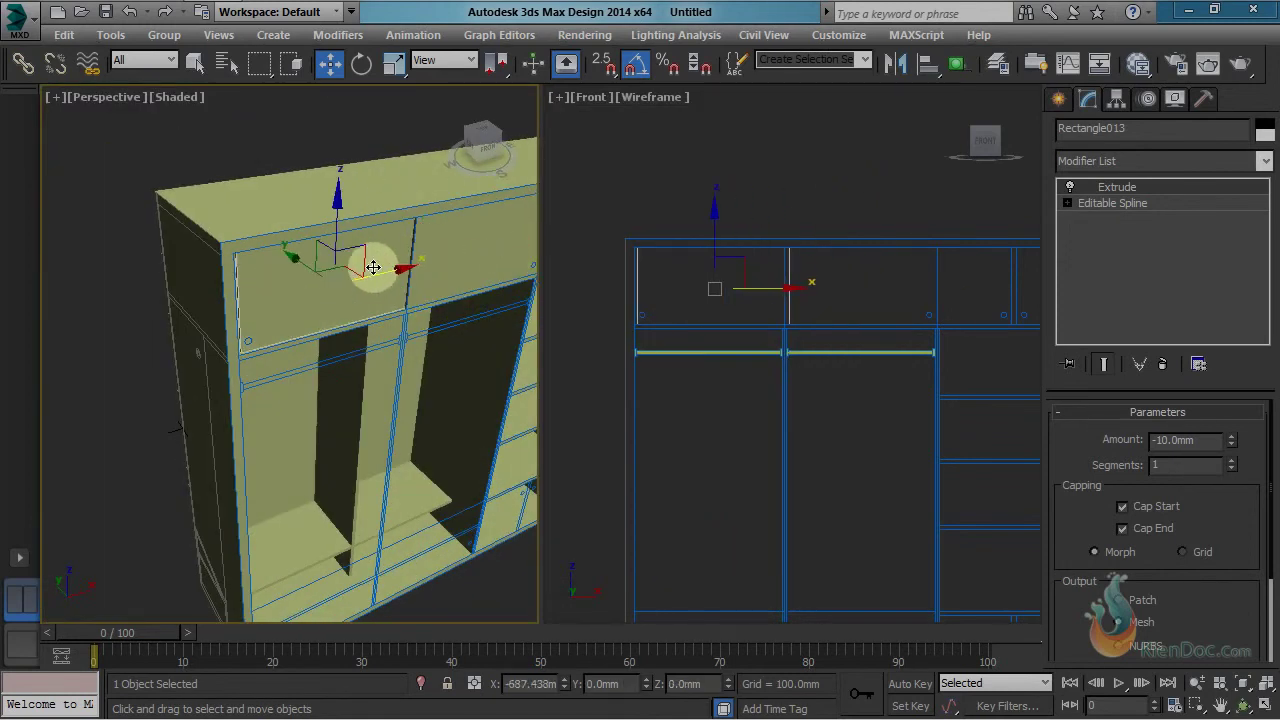
pyautogui.scroll(10, 672, 332)
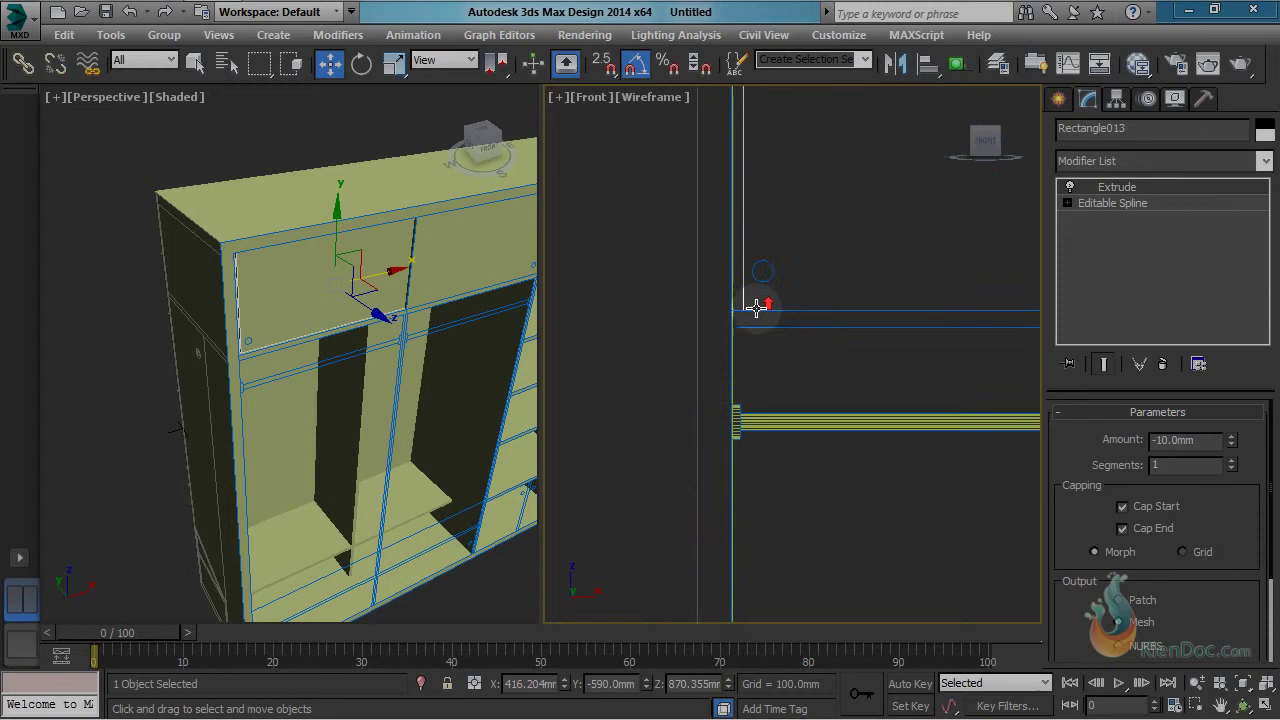
pyautogui.scroll(1, 756, 308)
pyautogui.moveTo(760, 313); pyautogui.dragTo(742, 364, button='middle')
pyautogui.scroll(-1, 810, 312)
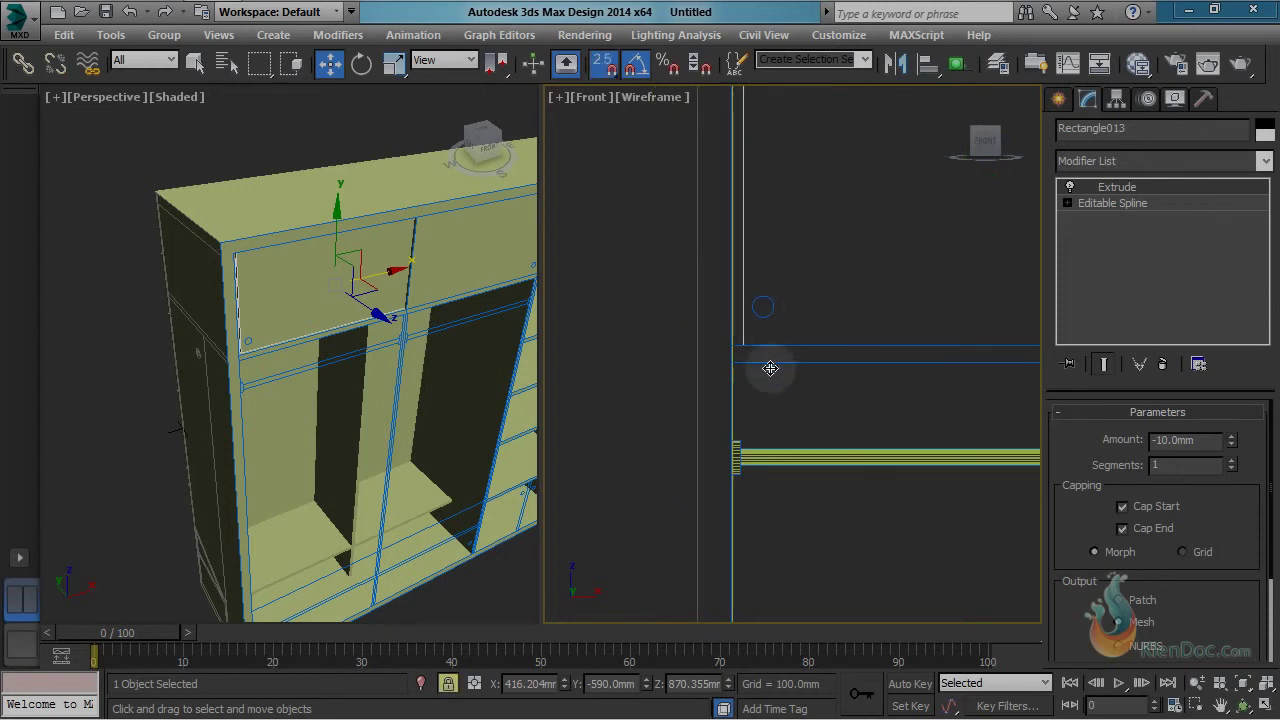
pyautogui.moveTo(751, 346); pyautogui.dragTo(744, 347)
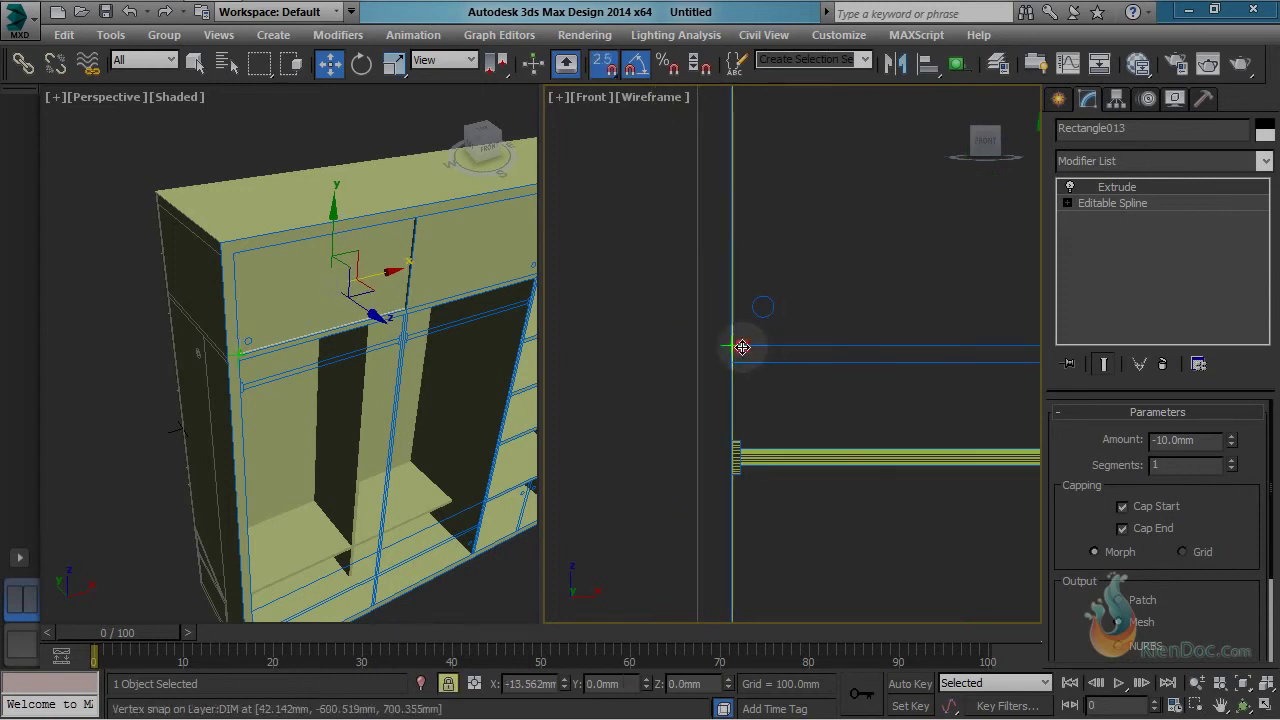
# Step: Draw a cylinder of about 12.4 mm radius over the knob circle on the second upper door, with a height of 10 mm
pyautogui.moveTo(867, 290); pyautogui.dragTo(731, 346, button='middle')
pyautogui.scroll(-3, 731, 345)
pyautogui.moveTo(911, 347); pyautogui.dragTo(794, 367, button='middle')
pyautogui.scroll(-1, 884, 363)
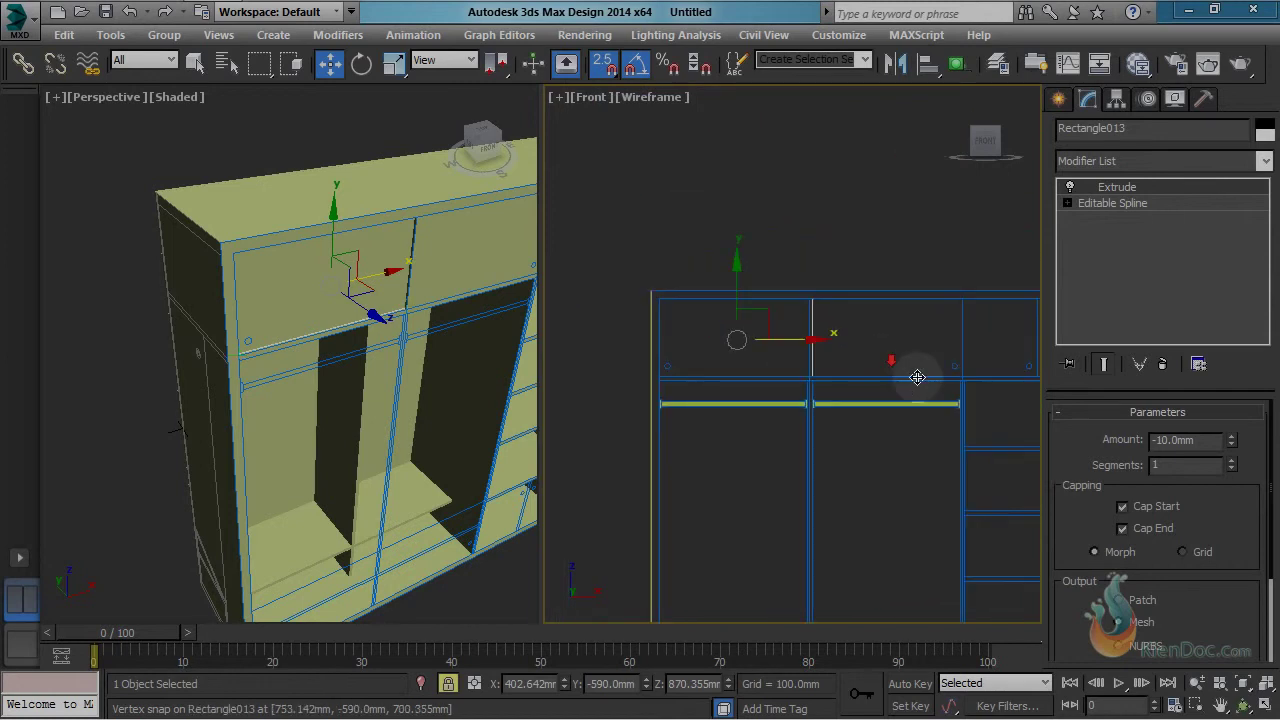
pyautogui.moveTo(917, 377); pyautogui.dragTo(846, 354, button='middle')
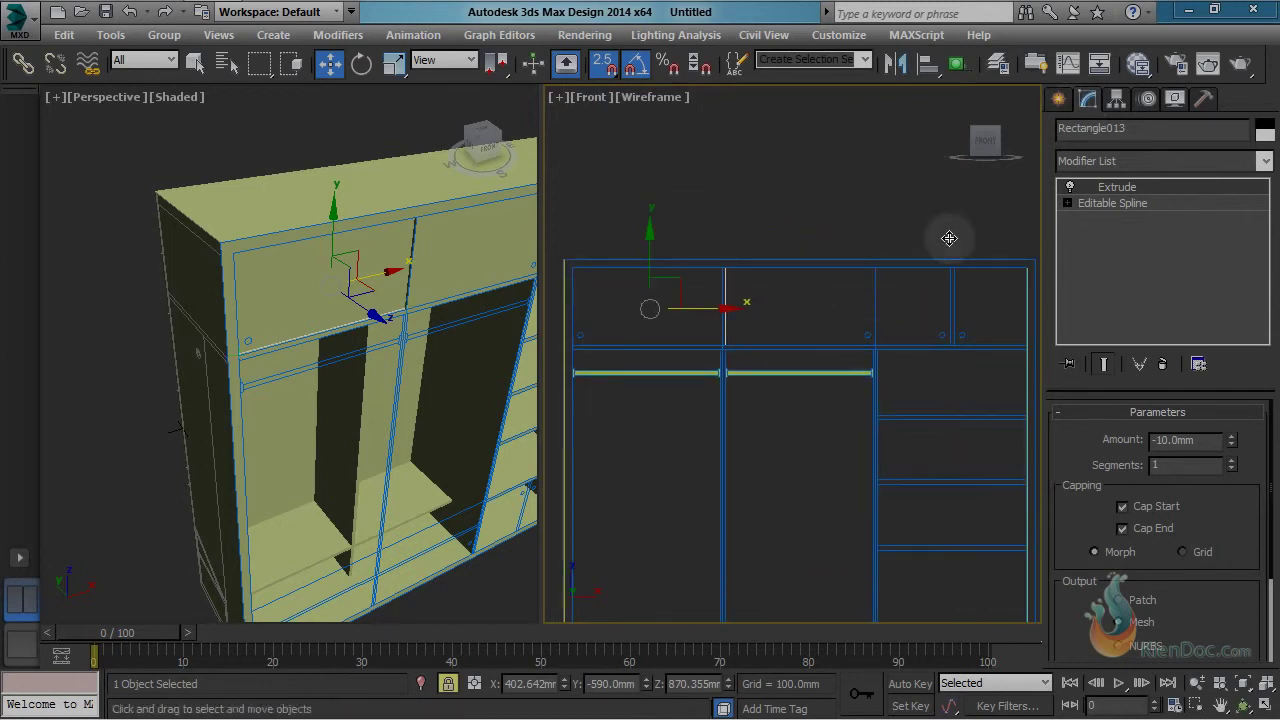
pyautogui.click(1057, 99)
pyautogui.scroll(3, 820, 325)
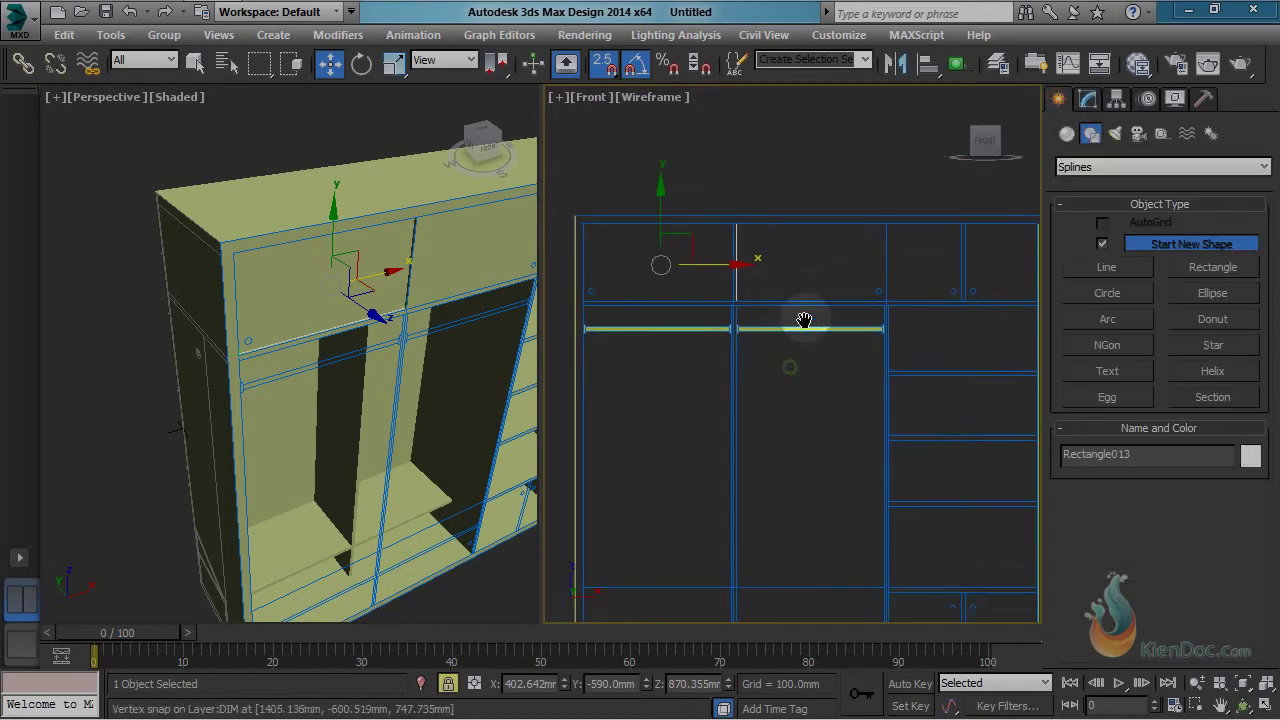
pyautogui.moveTo(462, 277); pyautogui.dragTo(426, 281, button='middle')
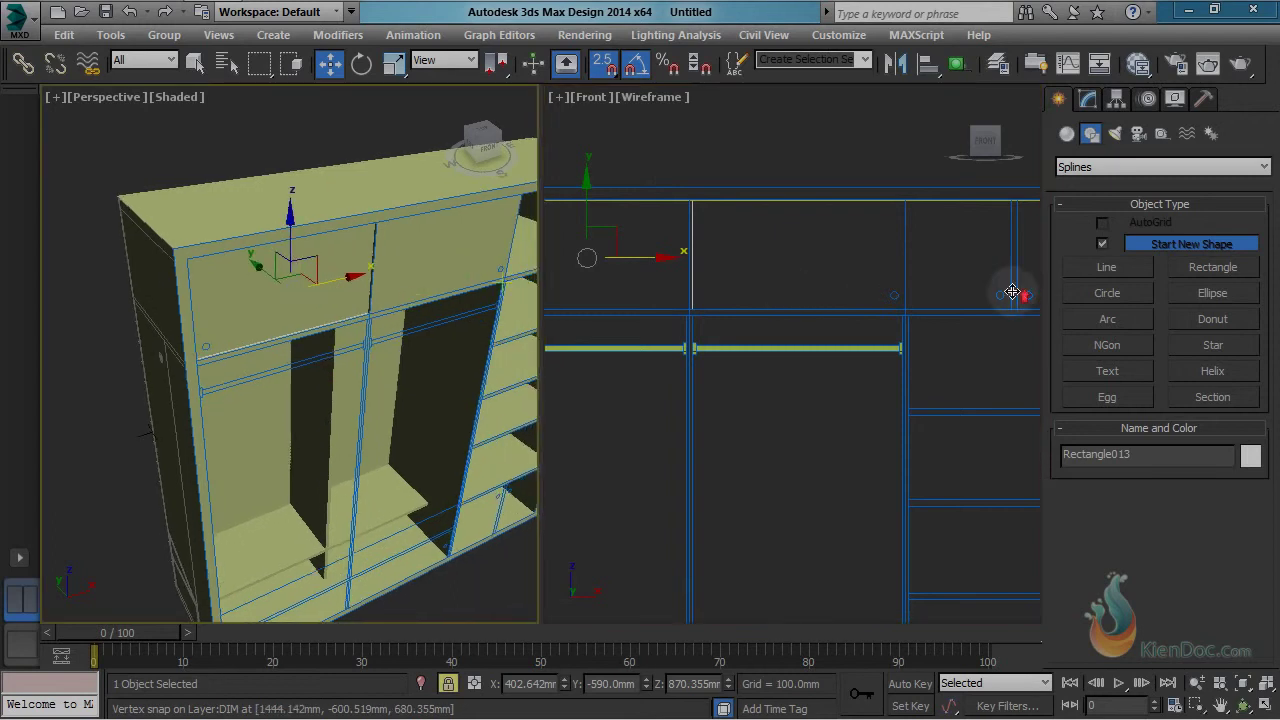
pyautogui.scroll(3, 1013, 291)
pyautogui.scroll(3, 785, 299)
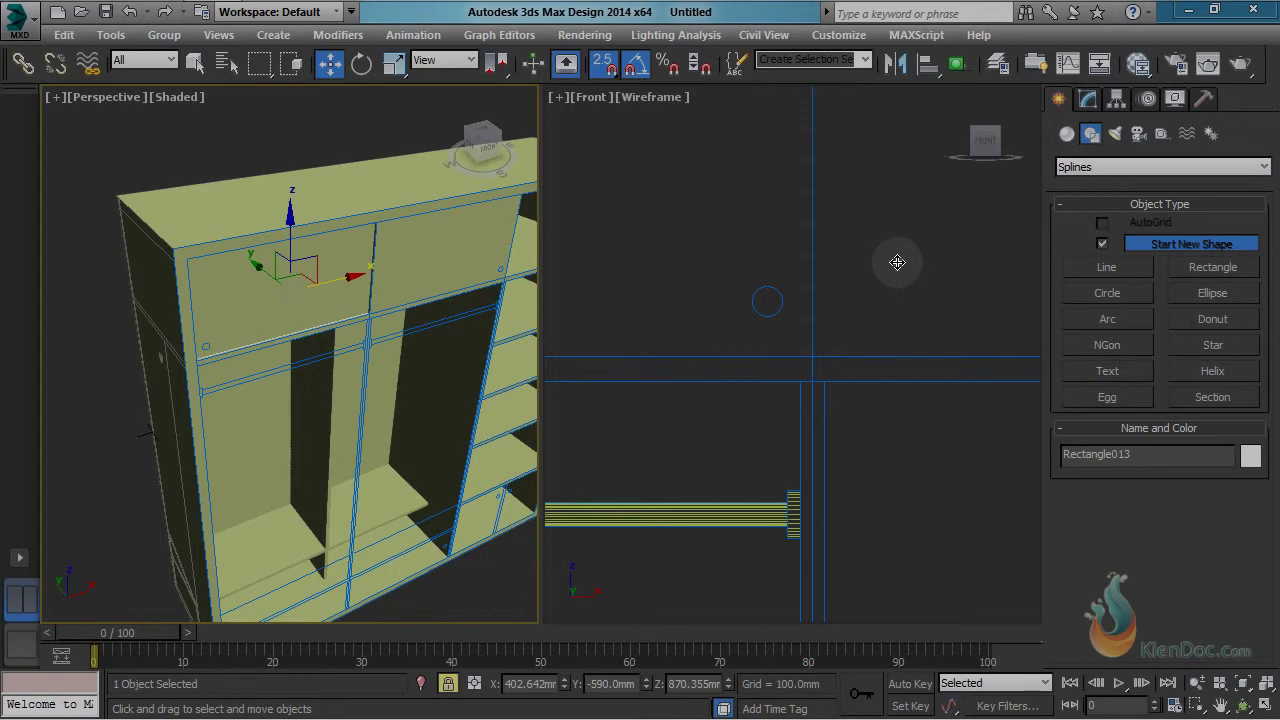
pyautogui.click(1068, 136)
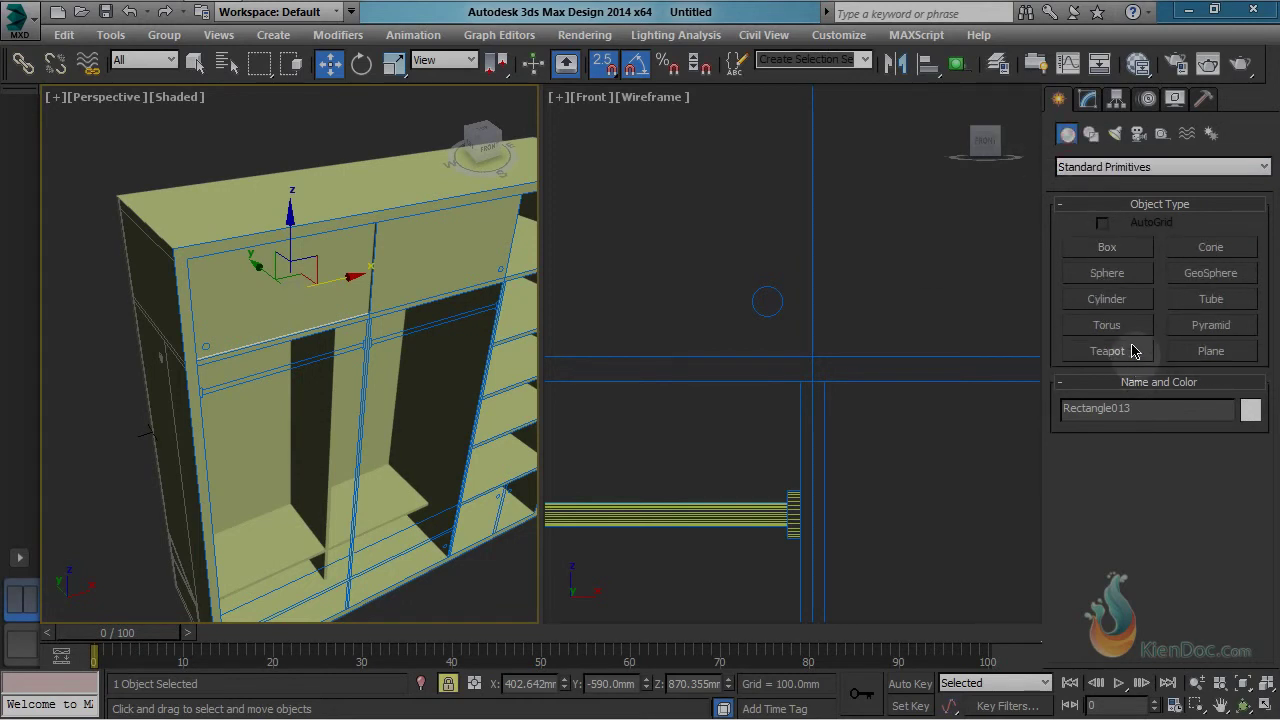
pyautogui.click(1107, 299)
pyautogui.scroll(3, 776, 290)
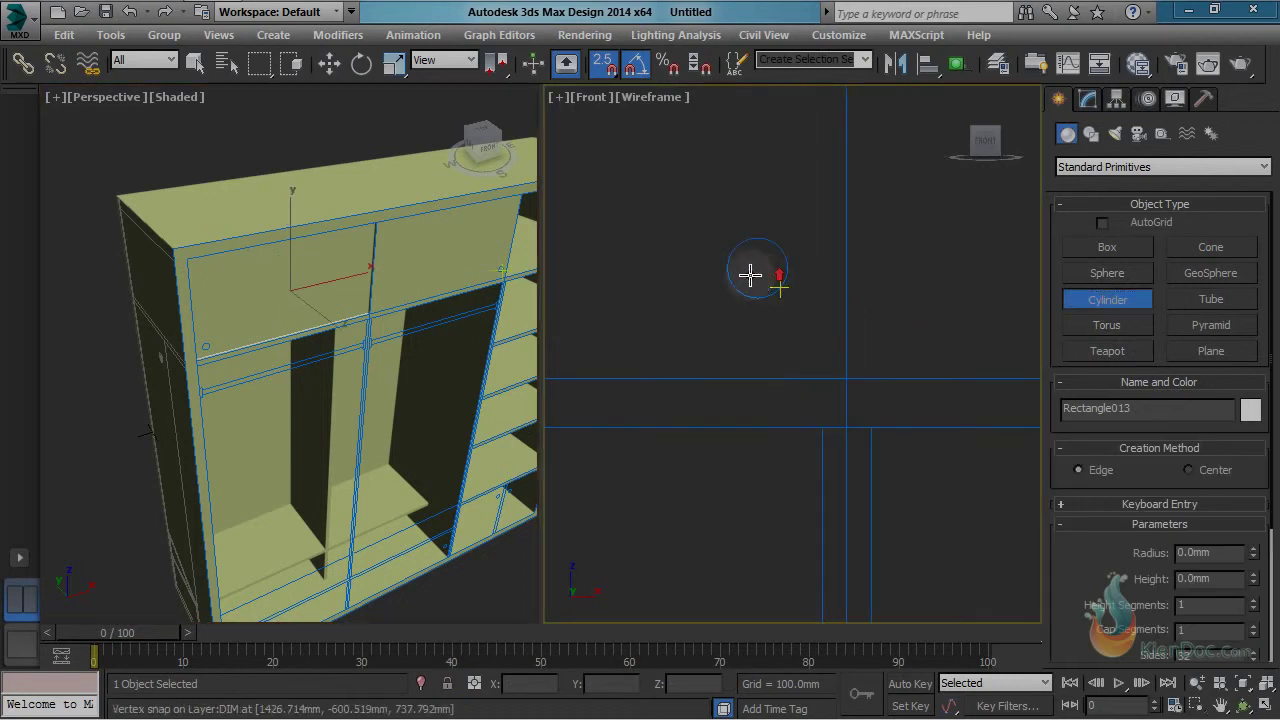
pyautogui.moveTo(756, 266); pyautogui.dragTo(789, 264)
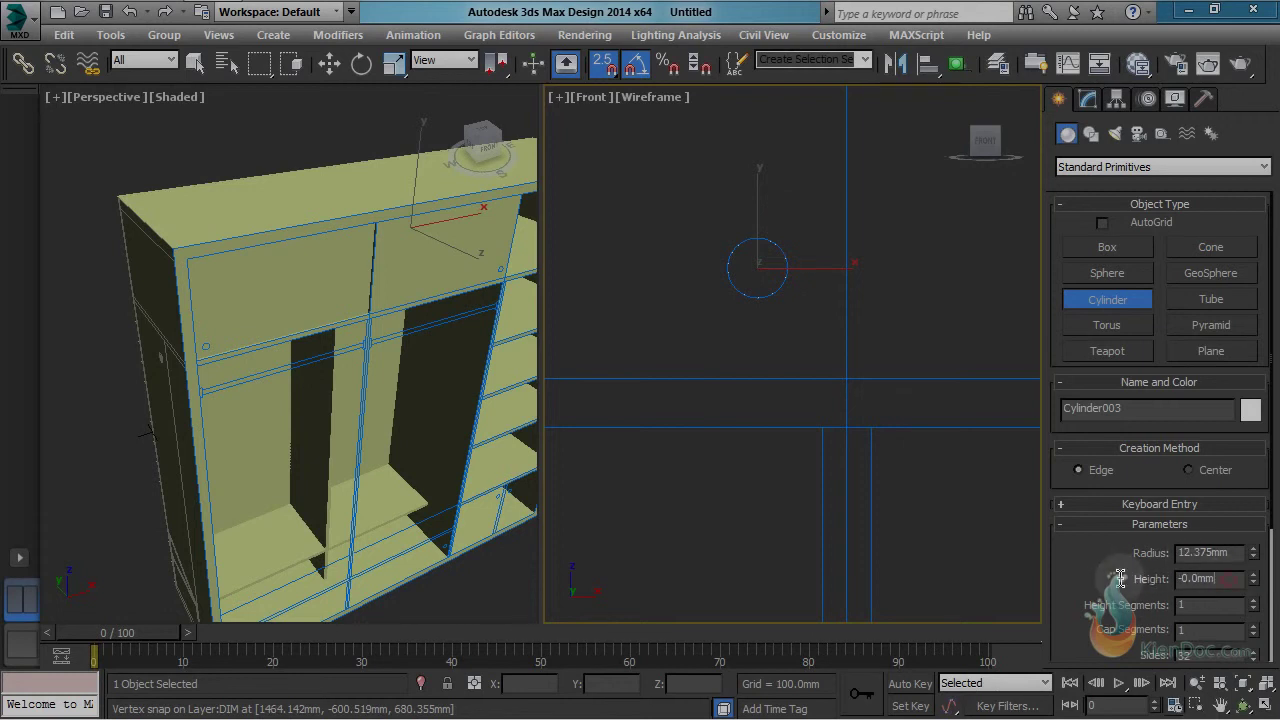
pyautogui.write('10')
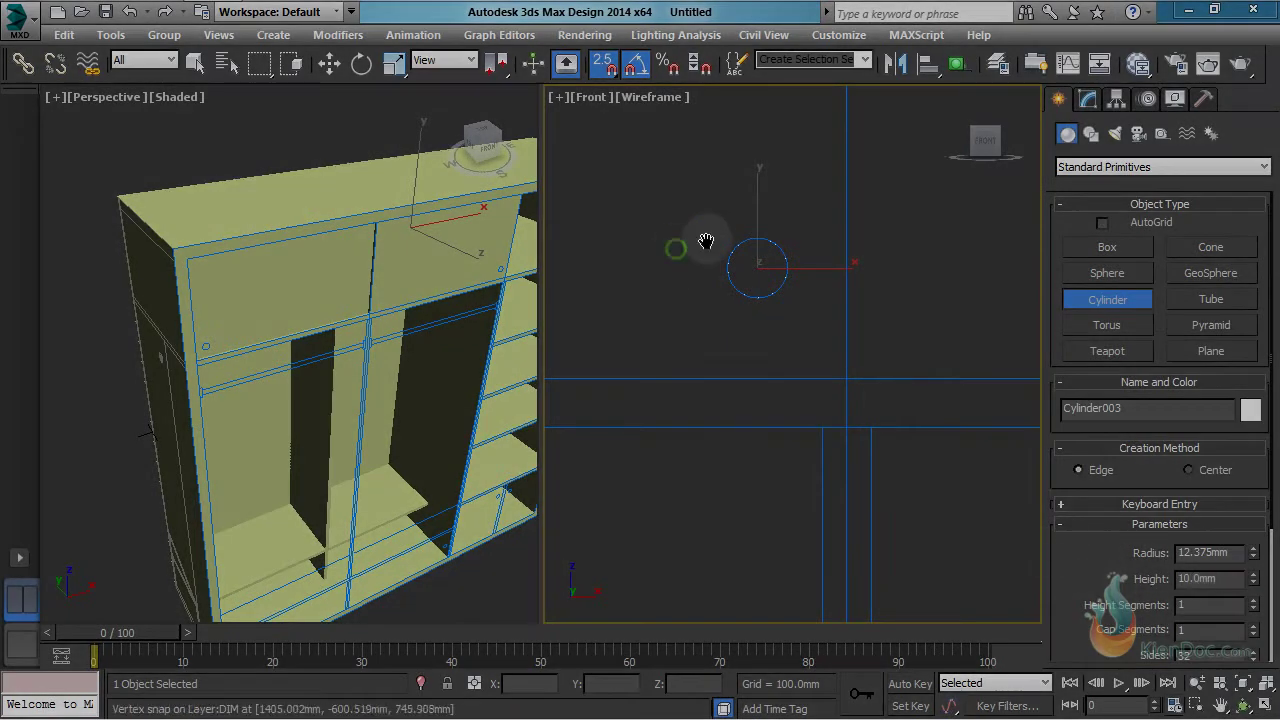
# Step: Finish creating the knob cylinder and align it to the upper door panel in Y position only, current maximum to target minimum
pyautogui.moveTo(706, 240); pyautogui.dragTo(740, 250, button='middle')
pyautogui.press('w')
pyautogui.moveTo(487, 222); pyautogui.dragTo(475, 232, button='middle')
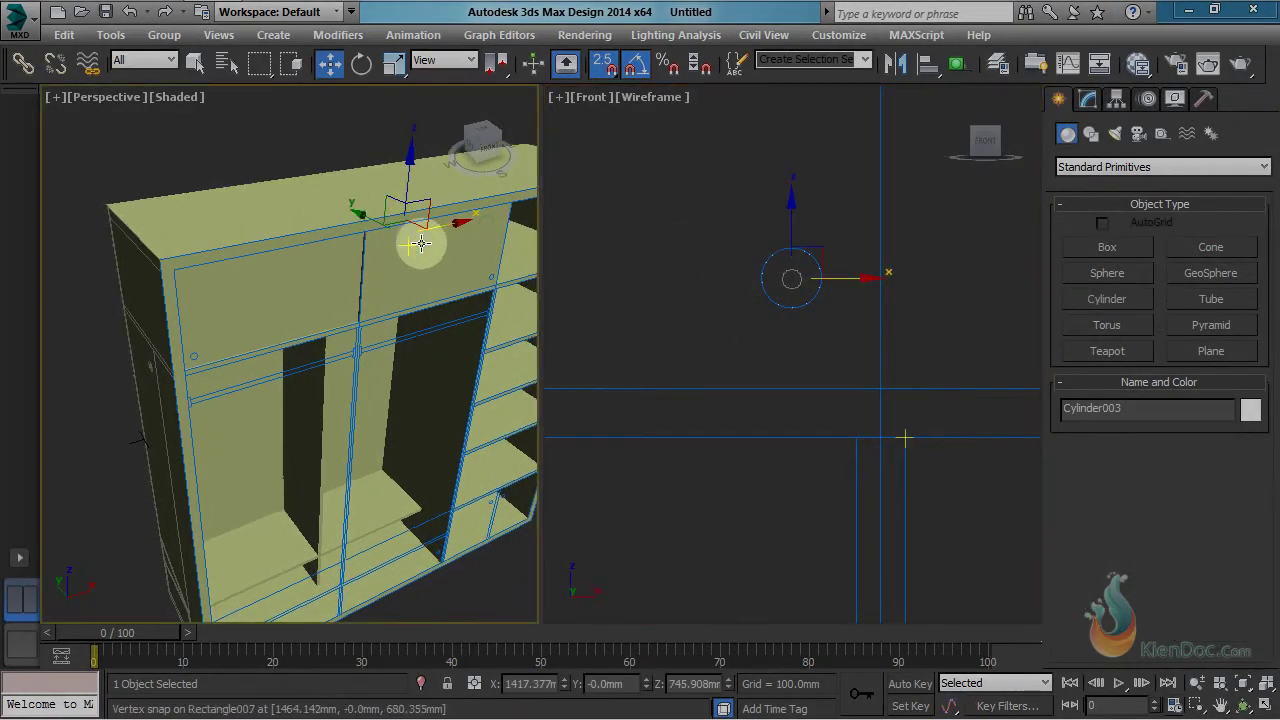
pyautogui.scroll(6, 420, 240)
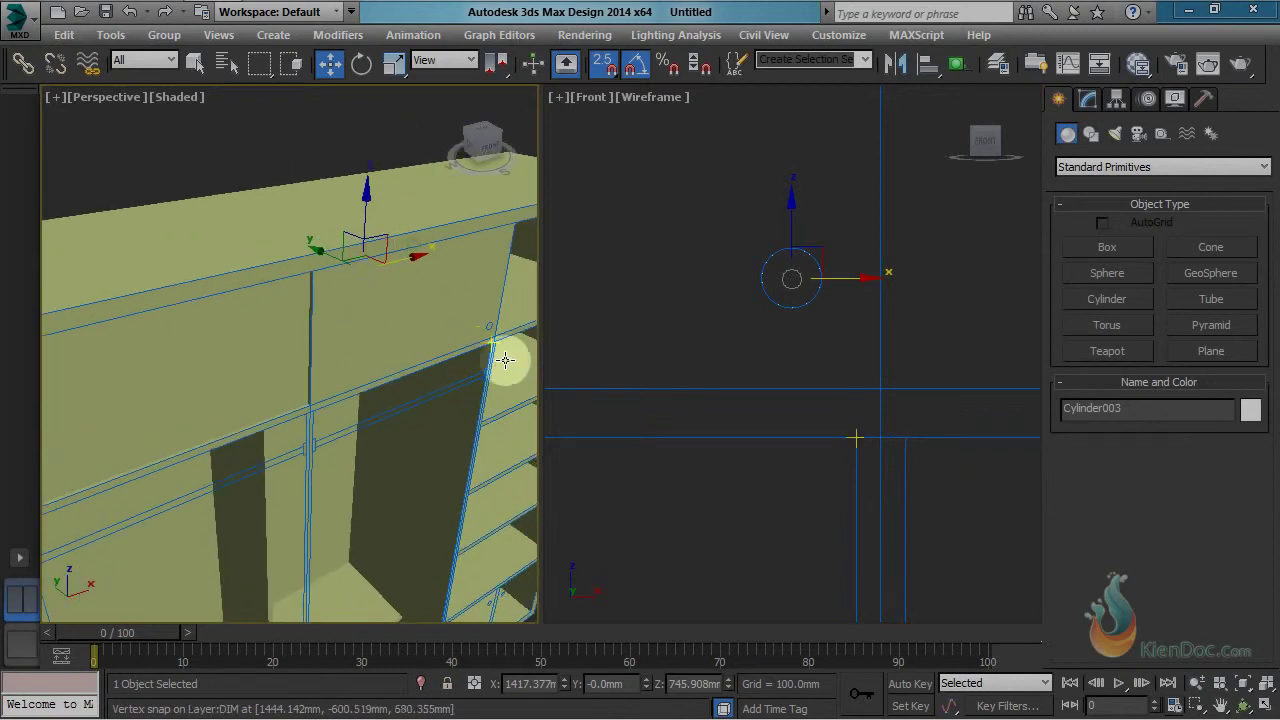
pyautogui.hotkey('alt', 'a')
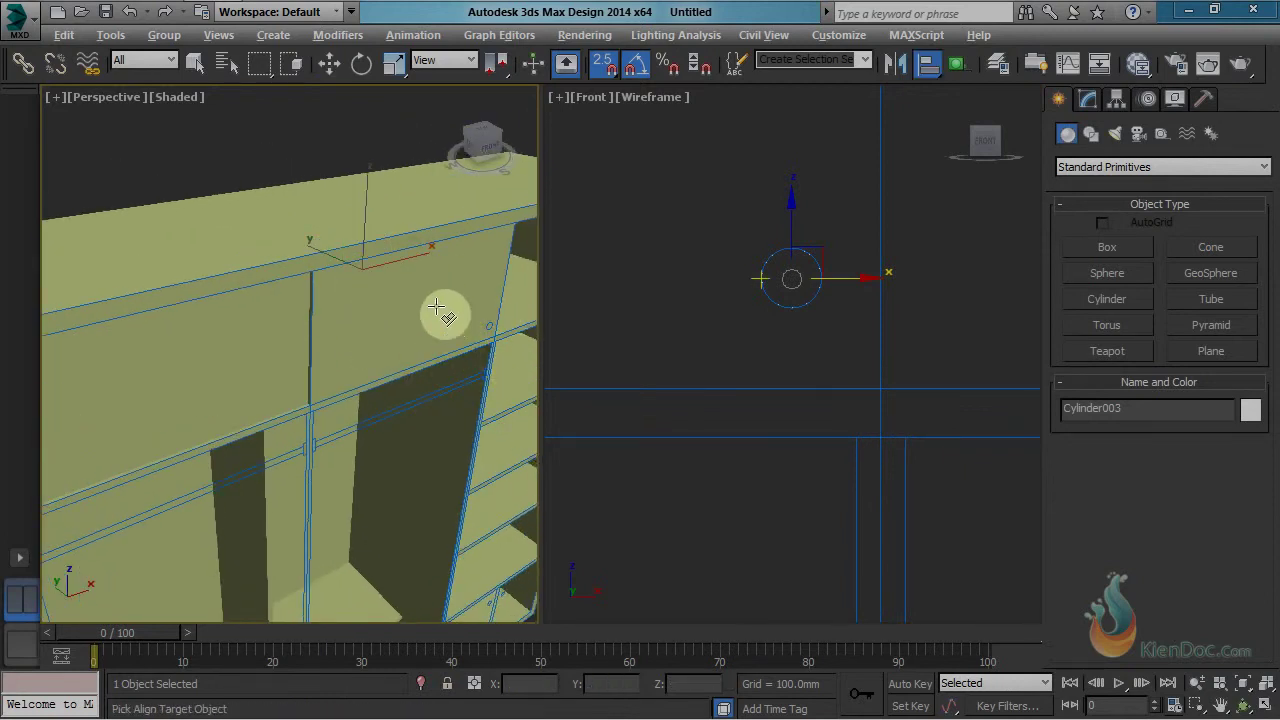
pyautogui.click(436, 306)
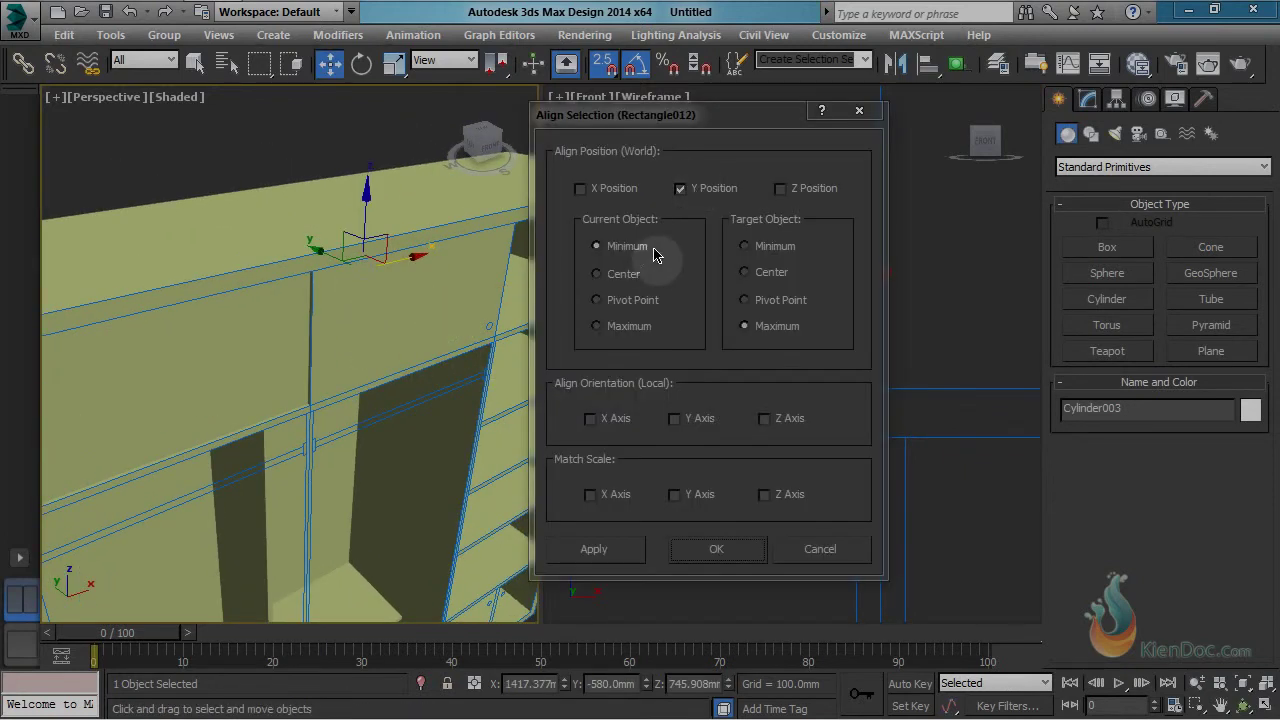
pyautogui.click(650, 331)
pyautogui.click(765, 250)
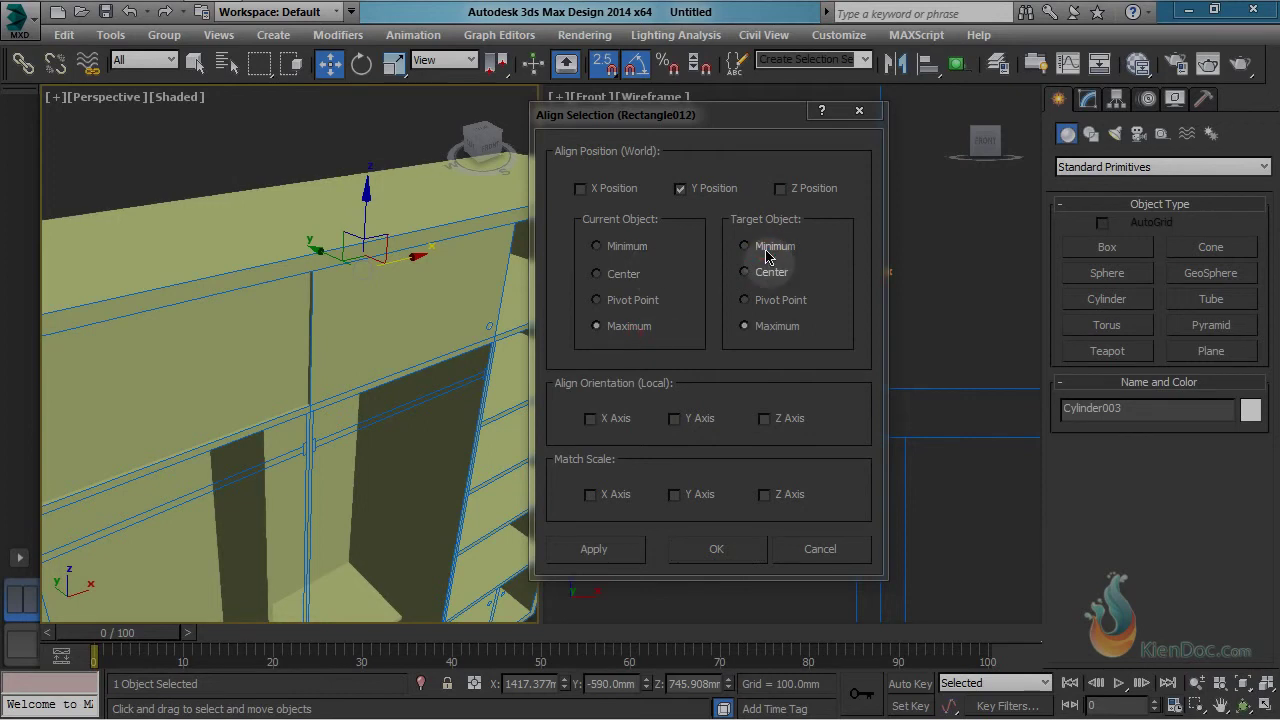
pyautogui.click(716, 545)
# Step: Convert the knob cylinder to an Editable Poly in the maximized perspective view and enter edge-level editing
pyautogui.scroll(5, 451, 320)
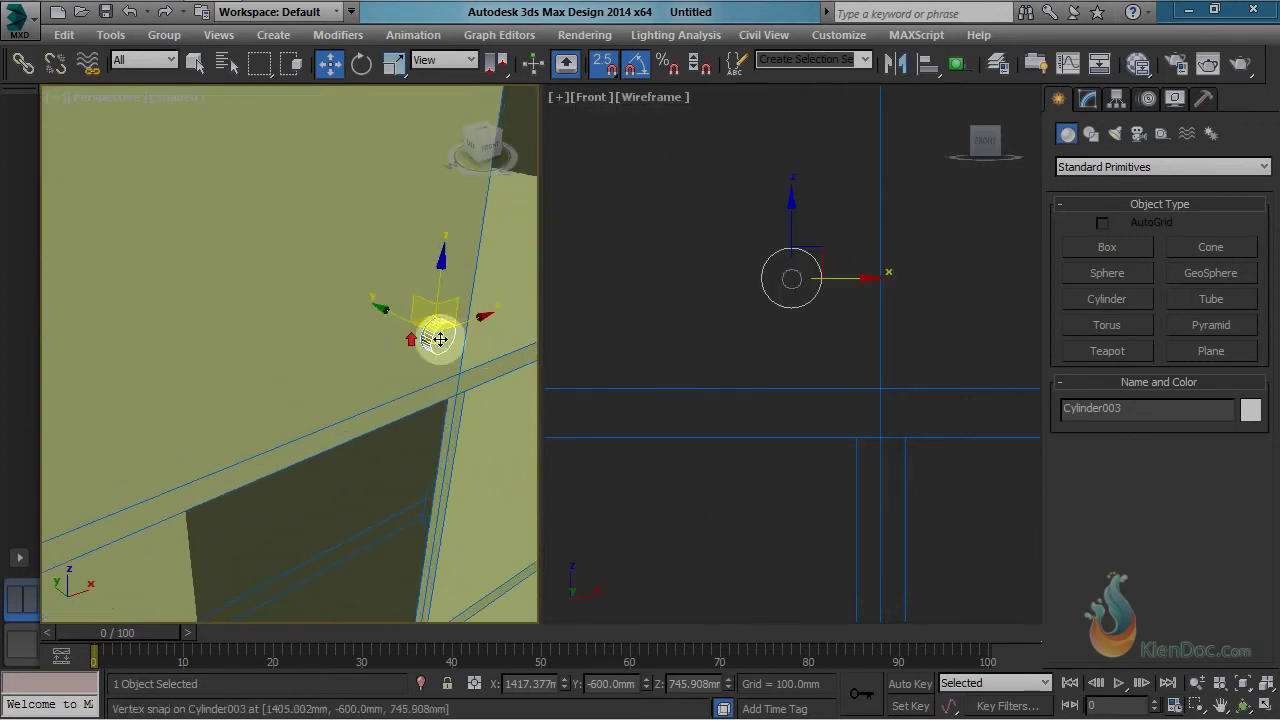
pyautogui.moveTo(440, 339)
pyautogui.keyDown('alt'); pyautogui.mouseDown(button='middle')
pyautogui.moveTo(346, 349)
pyautogui.moveTo(437, 347)
pyautogui.mouseUp(button='middle'); pyautogui.keyUp('alt')
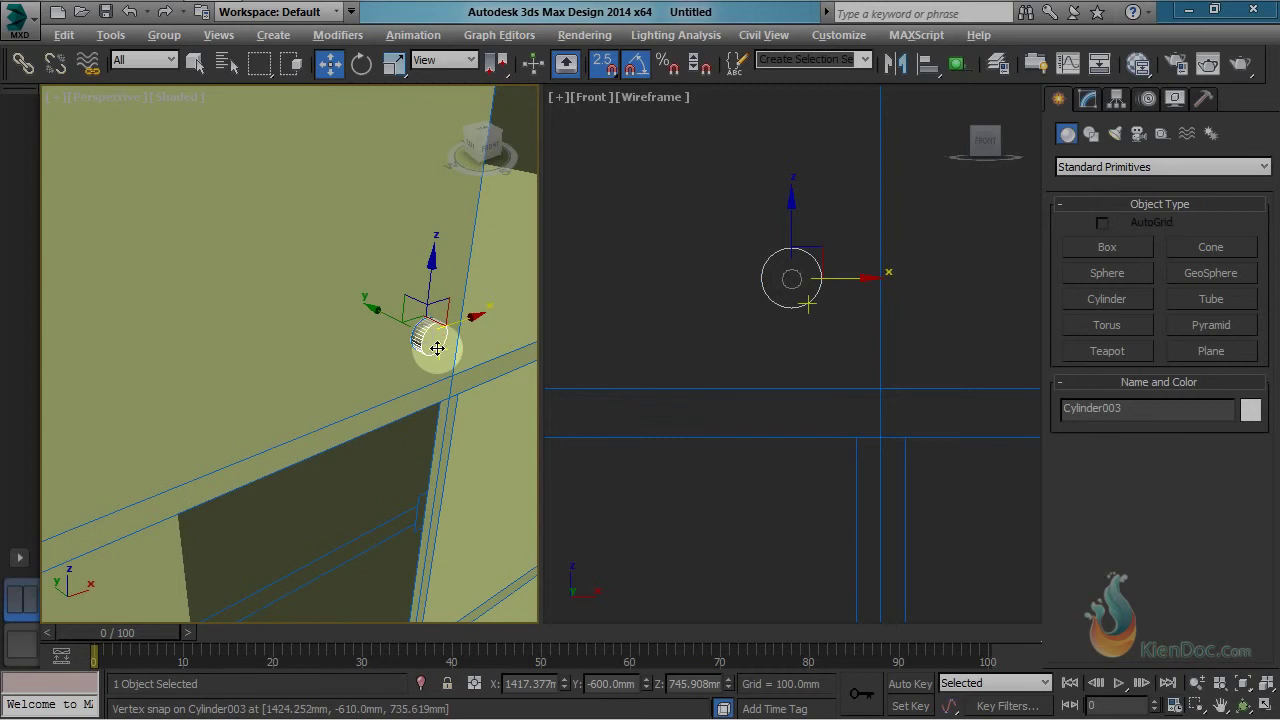
pyautogui.hotkey('alt', 'w')
pyautogui.moveTo(723, 334)
pyautogui.keyDown('alt'); pyautogui.mouseDown(button='middle')
pyautogui.moveTo(677, 331)
pyautogui.moveTo(786, 329)
pyautogui.moveTo(817, 300)
pyautogui.moveTo(800, 320)
pyautogui.moveTo(737, 314)
pyautogui.mouseUp(button='middle'); pyautogui.keyUp('alt')
pyautogui.rightClick(755, 330)
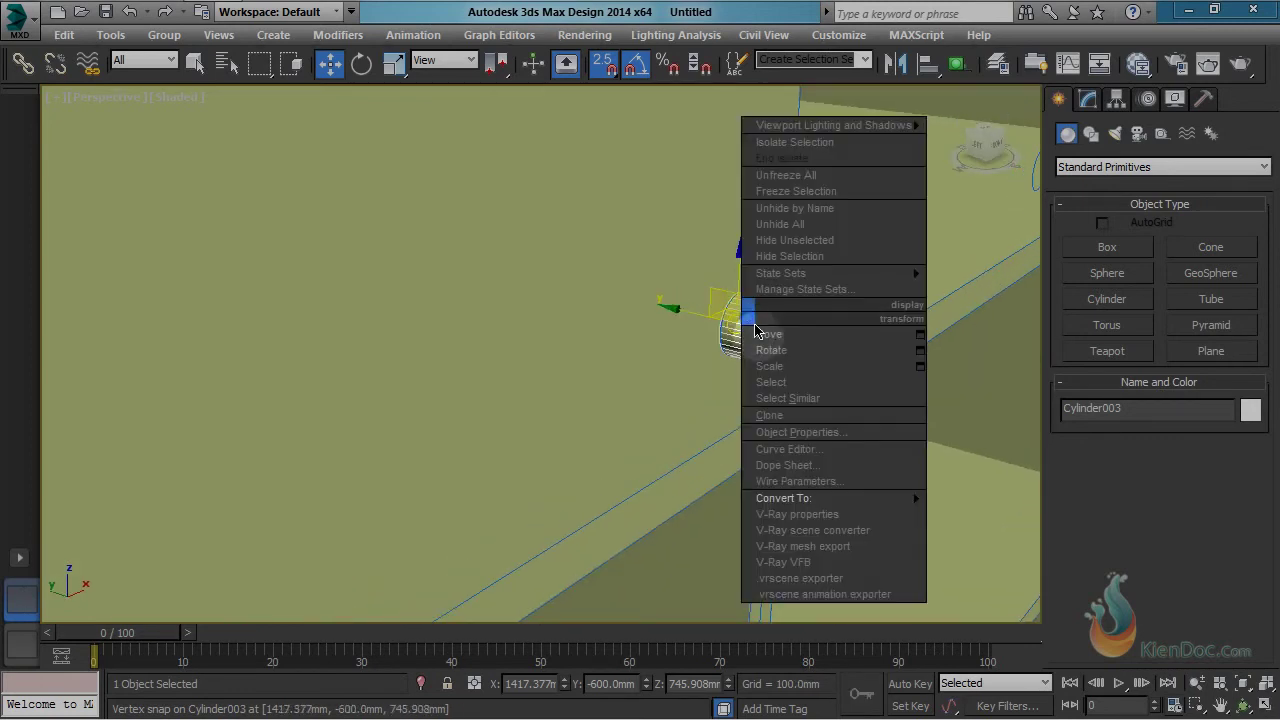
pyautogui.moveTo(790, 498)
pyautogui.click(1005, 512)
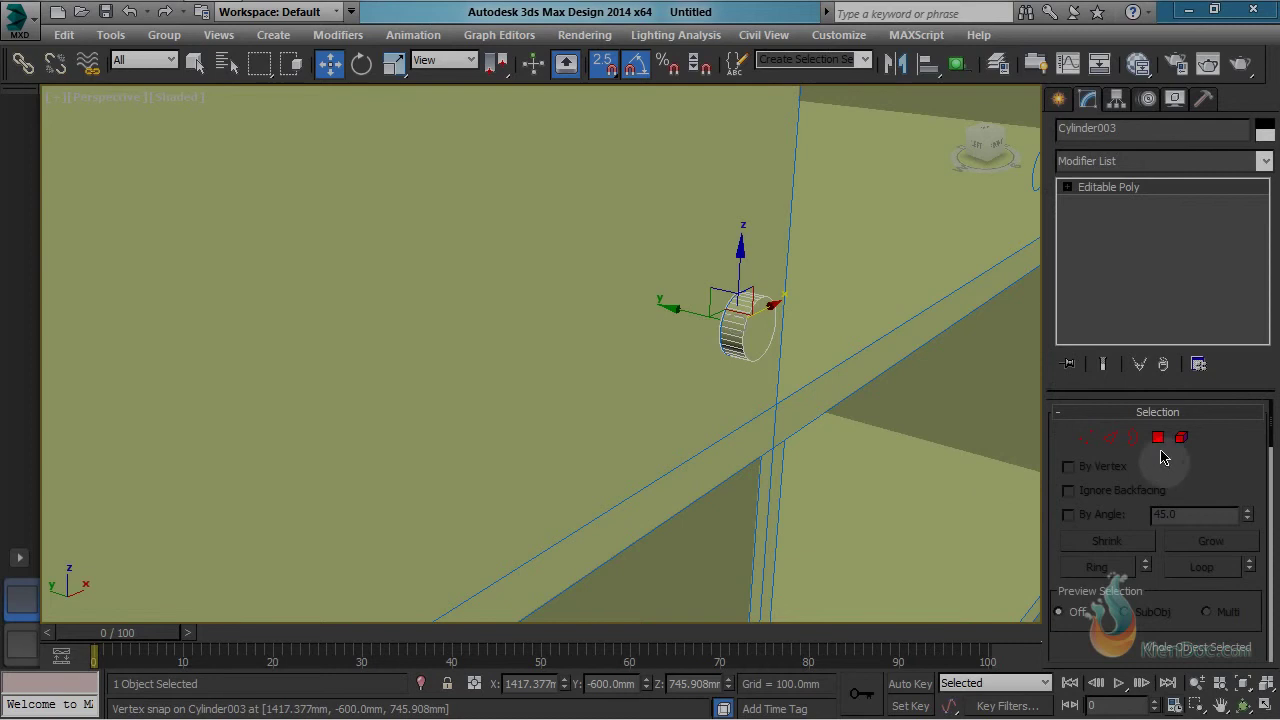
pyautogui.click(1110, 439)
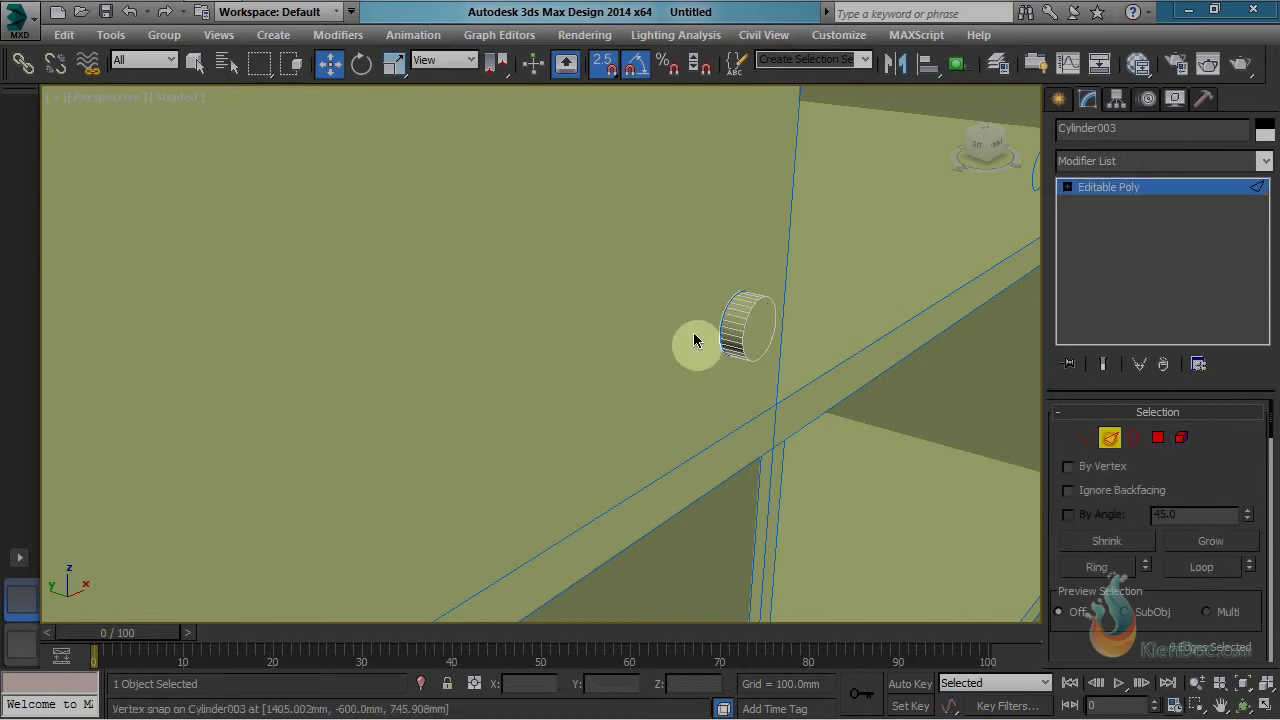
# Step: Select the full ring of side edges on the small knob cylinder and connect them with one edge loop
pyautogui.keyDown('alt'); pyautogui.moveTo(691, 343); pyautogui.dragTo(742, 320, button='middle'); pyautogui.keyUp('alt')
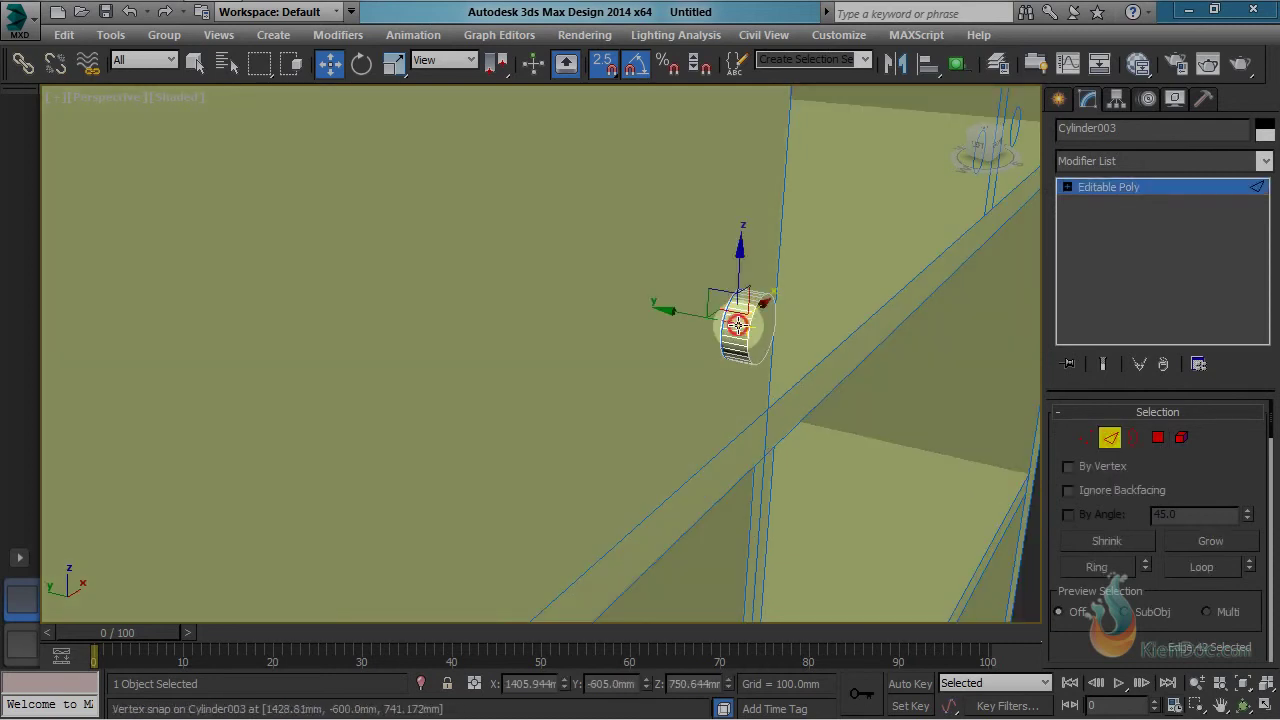
pyautogui.click(1098, 568)
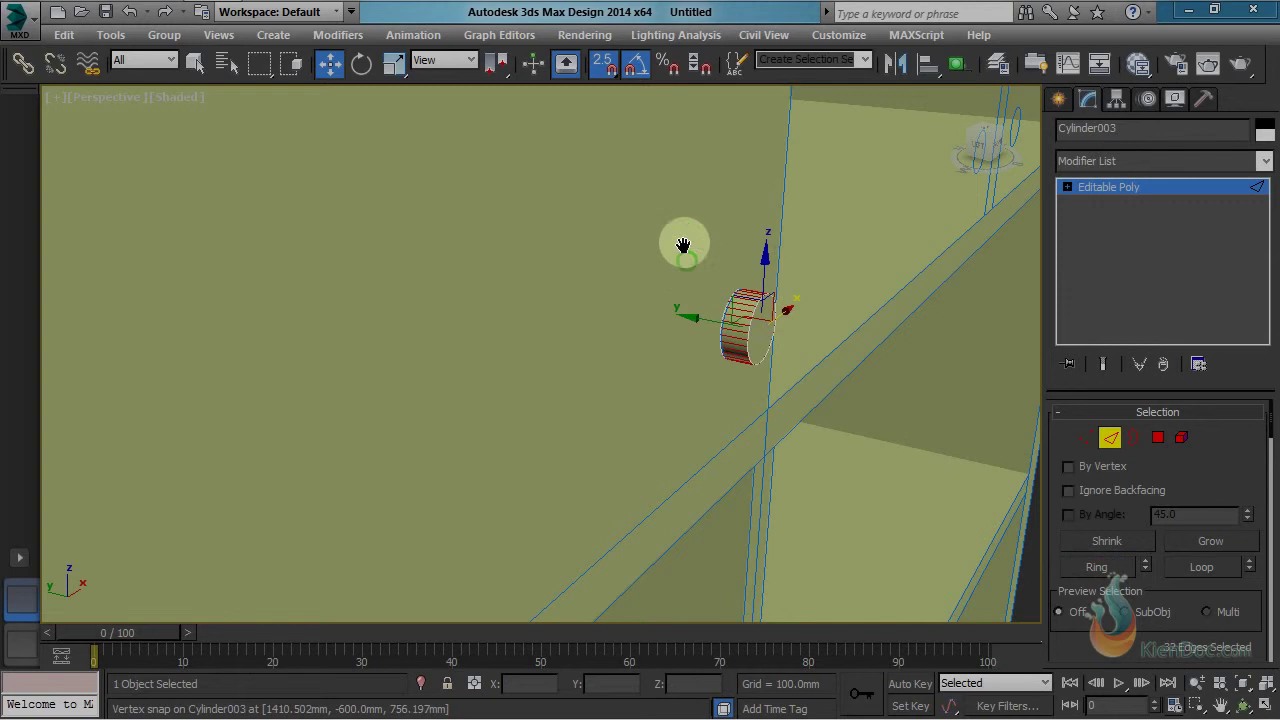
pyautogui.rightClick(740, 318)
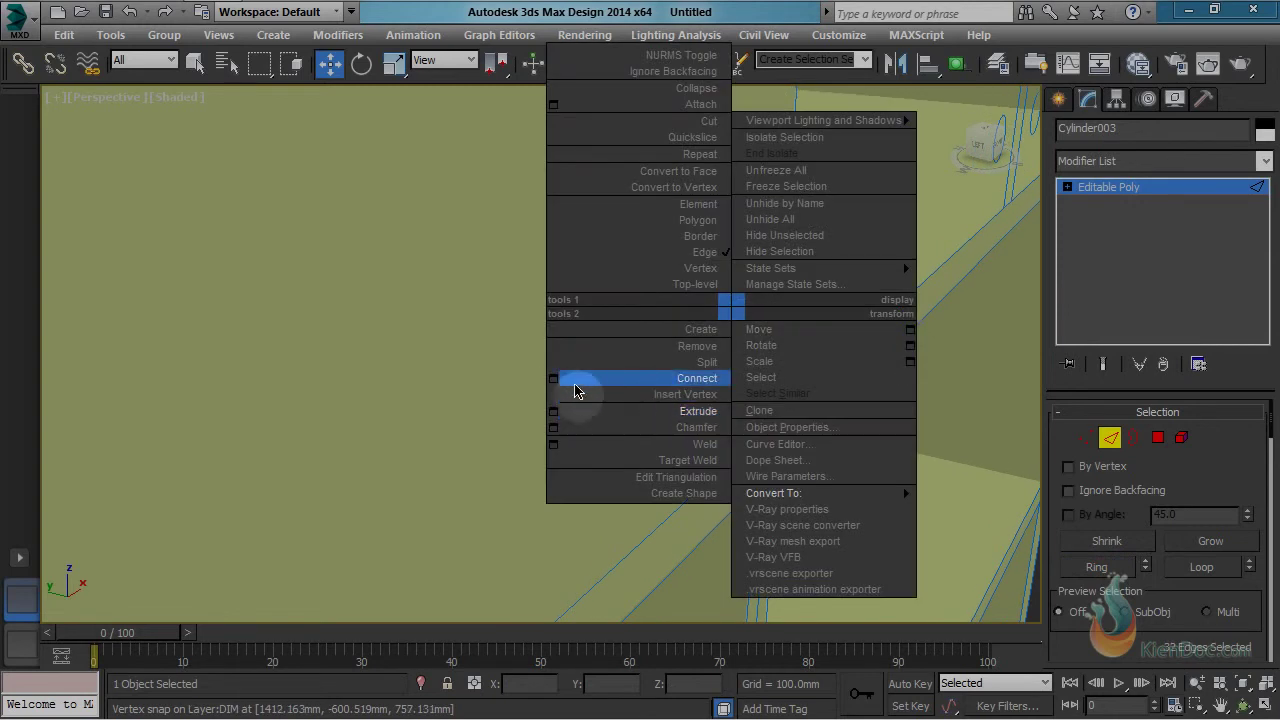
pyautogui.click(700, 378)
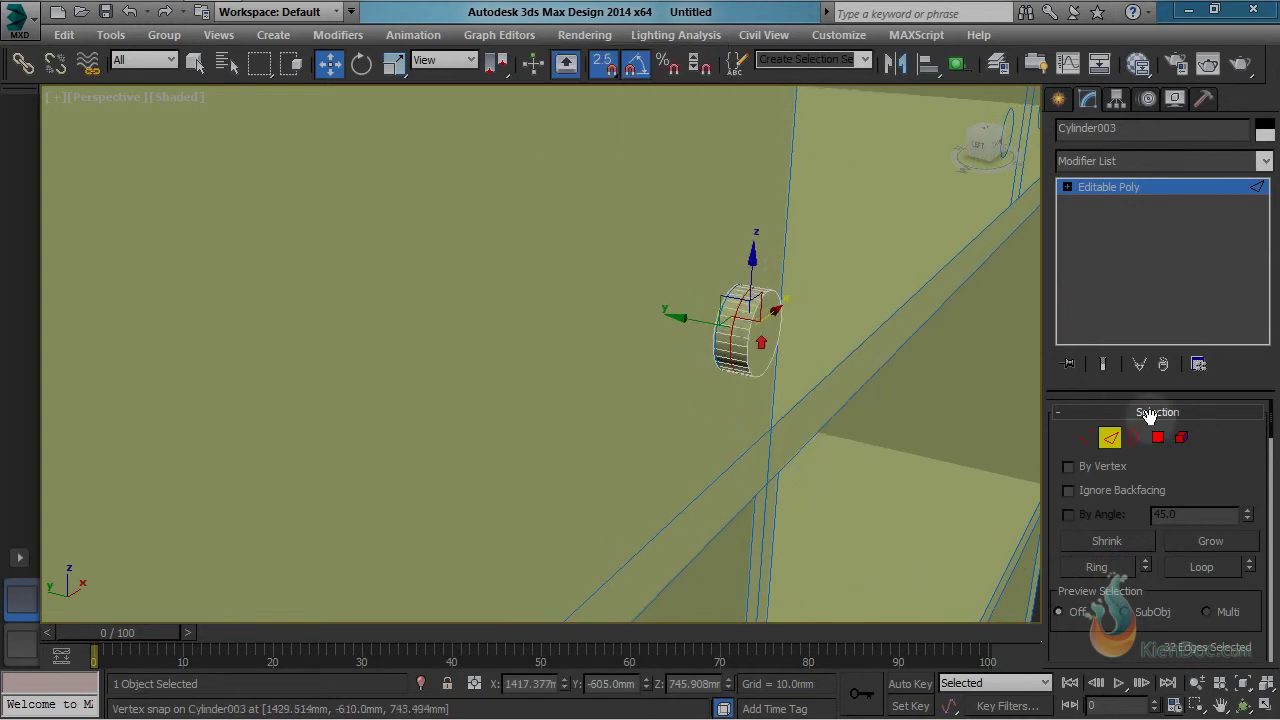
# Step: Extrude the knob's front band of side polygons 10 mm by Local Normal and pull the front cap about 5.2 mm outward
pyautogui.click(1157, 439)
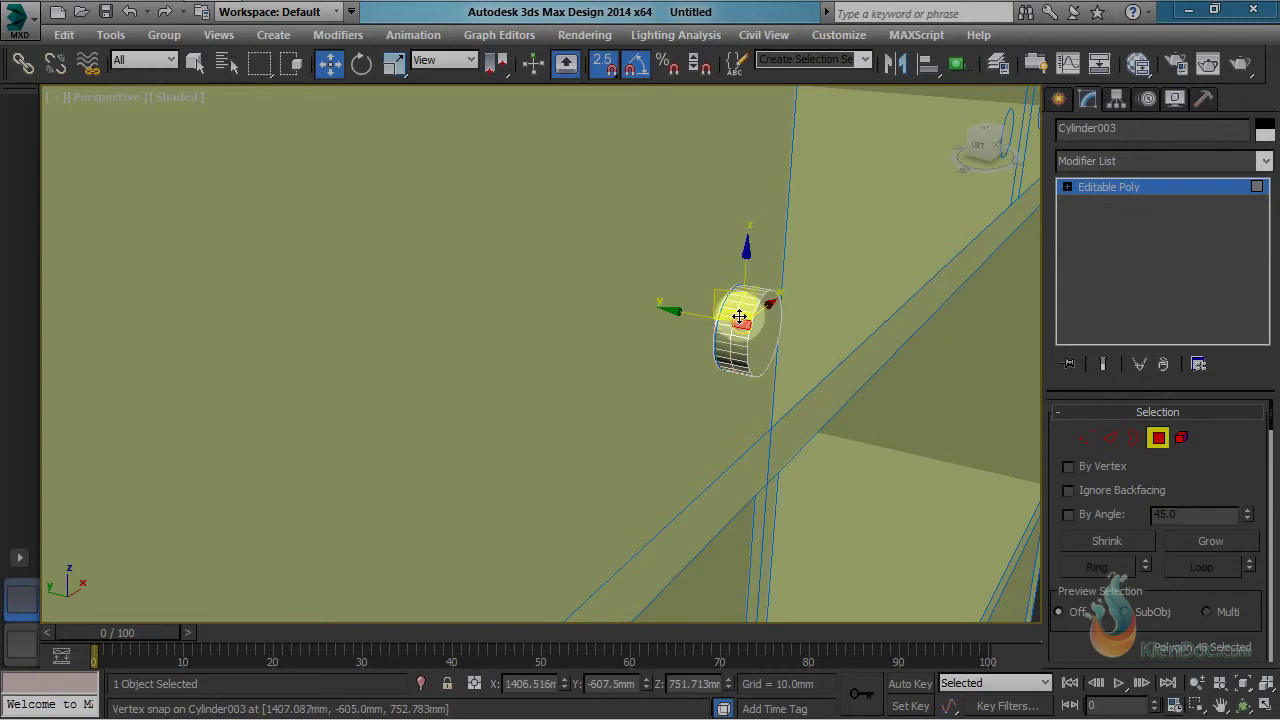
pyautogui.moveTo(740, 335)
pyautogui.keyDown('alt'); pyautogui.mouseDown(button='middle')
pyautogui.moveTo(803, 332)
pyautogui.moveTo(747, 329)
pyautogui.mouseUp(button='middle'); pyautogui.keyUp('alt')
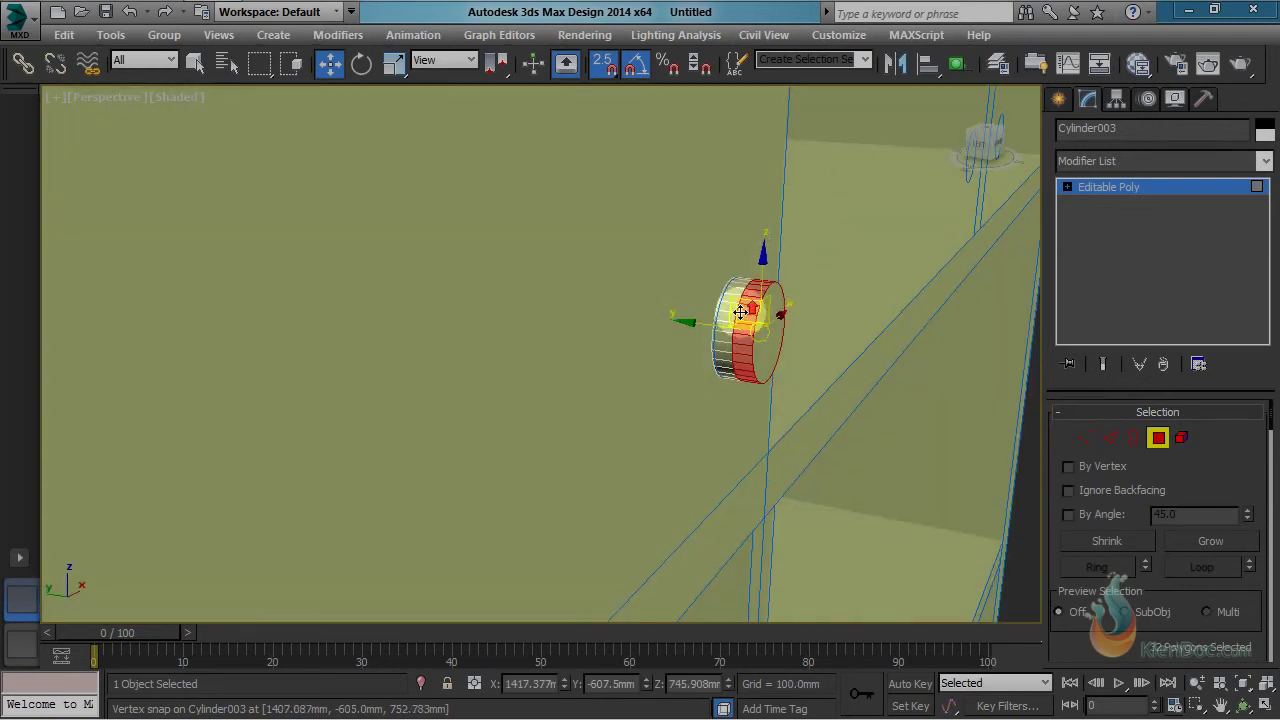
pyautogui.rightClick(757, 323)
pyautogui.click(586, 374)
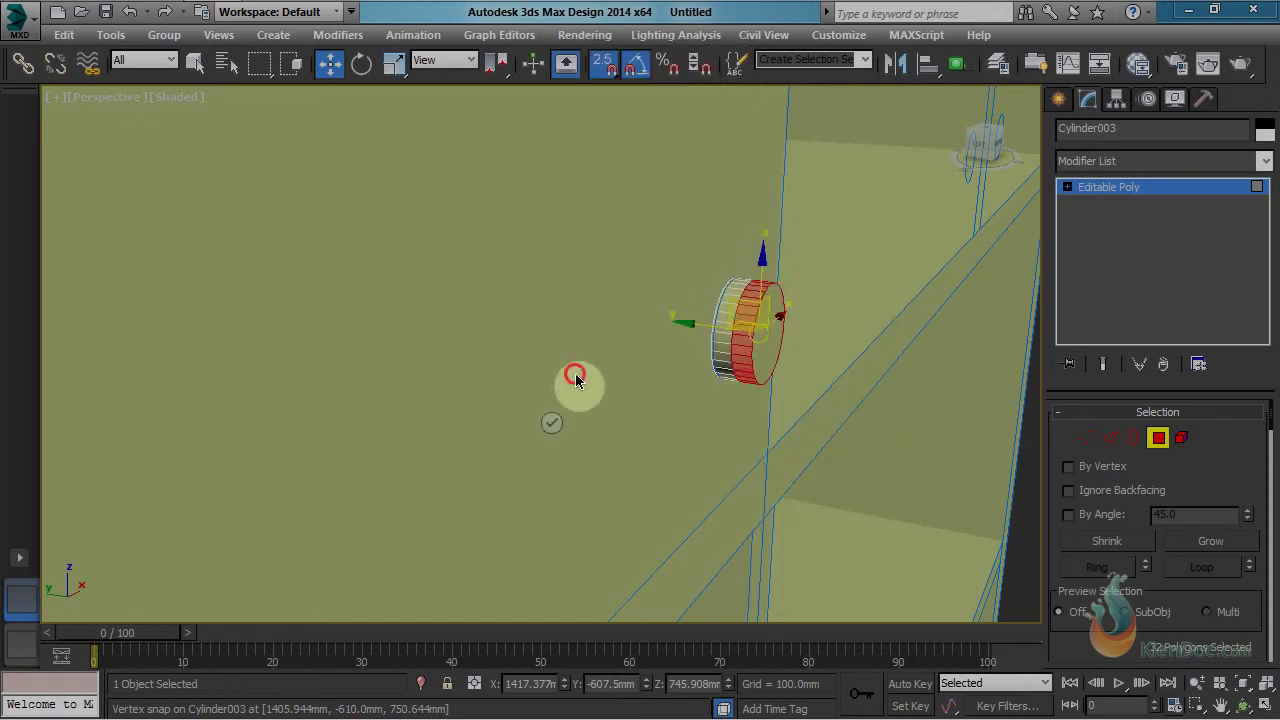
pyautogui.click(579, 372)
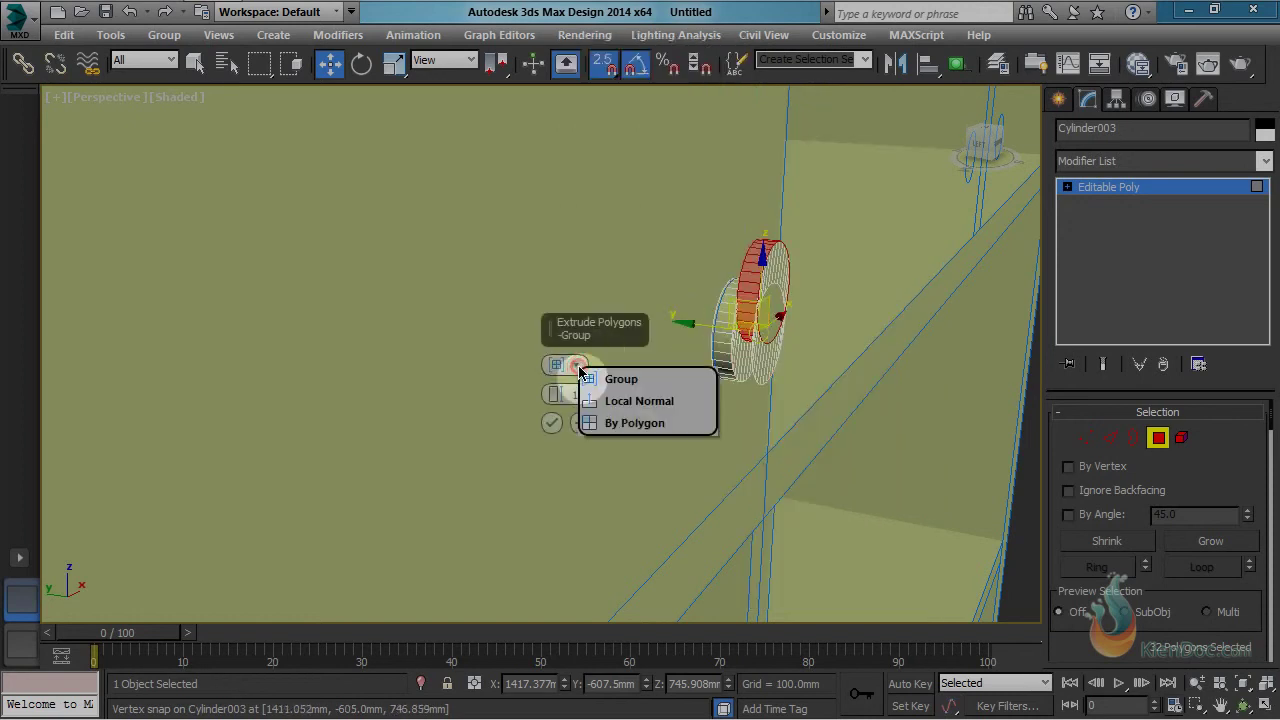
pyautogui.click(622, 422)
pyautogui.keyDown('alt'); pyautogui.moveTo(634, 410); pyautogui.dragTo(875, 378, button='middle'); pyautogui.keyUp('alt')
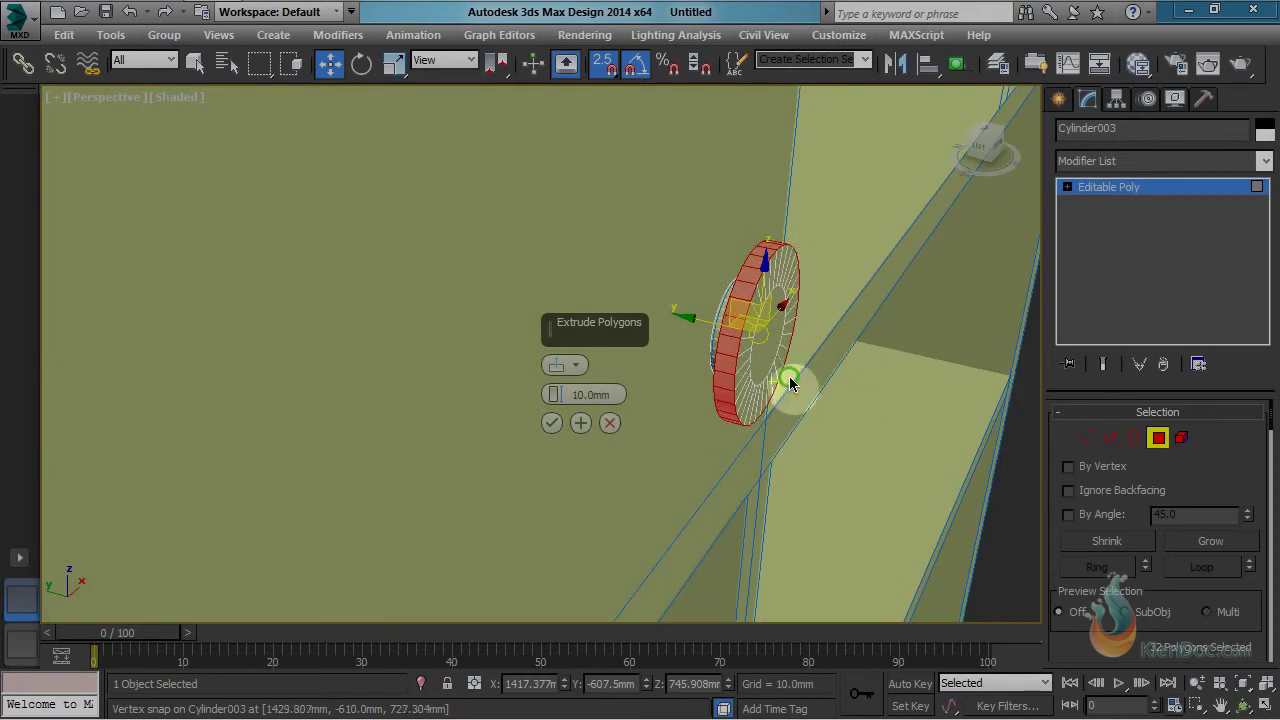
pyautogui.moveTo(790, 383); pyautogui.dragTo(793, 380, button='middle')
pyautogui.click(553, 424)
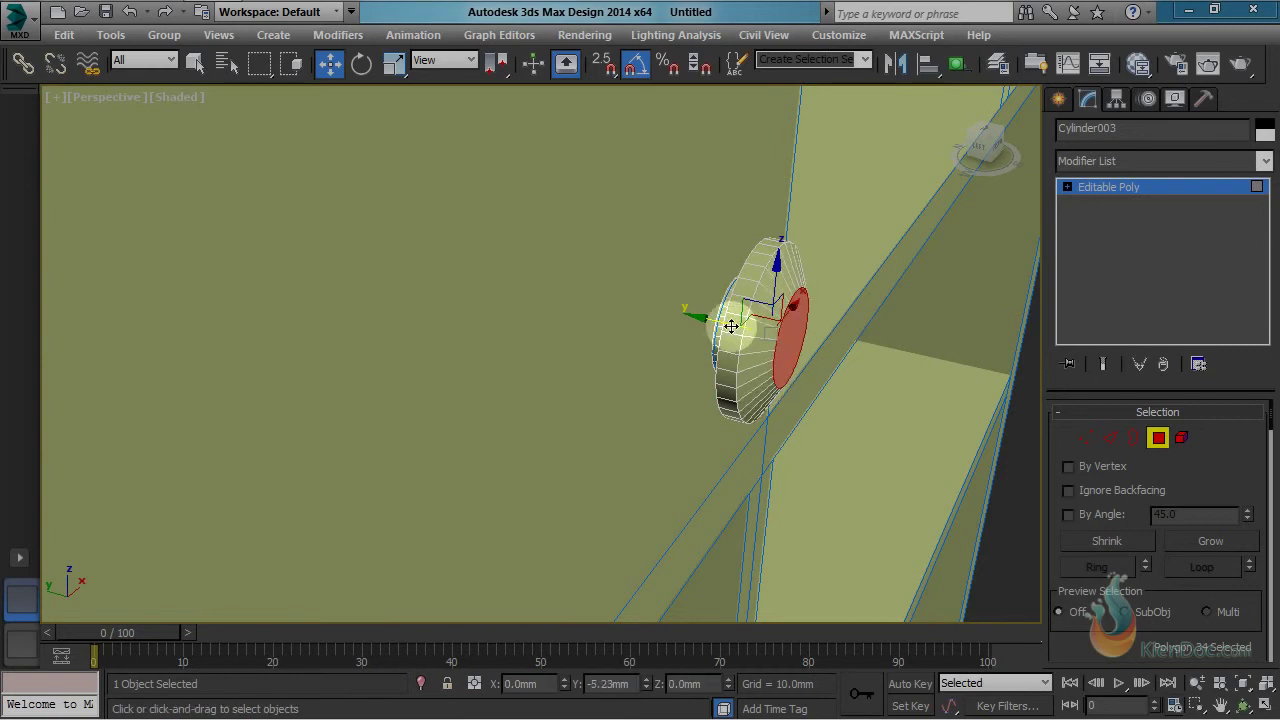
# Step: Clone the finished knob along X in the front view, placing the copy near the outer edge of the first upper door
pyautogui.keyDown('alt'); pyautogui.moveTo(777, 333); pyautogui.dragTo(920, 345, button='middle'); pyautogui.keyUp('alt')
pyautogui.scroll(-2, 769, 331)
pyautogui.keyDown('alt'); pyautogui.moveTo(790, 320); pyautogui.dragTo(986, 420, button='middle'); pyautogui.keyUp('alt')
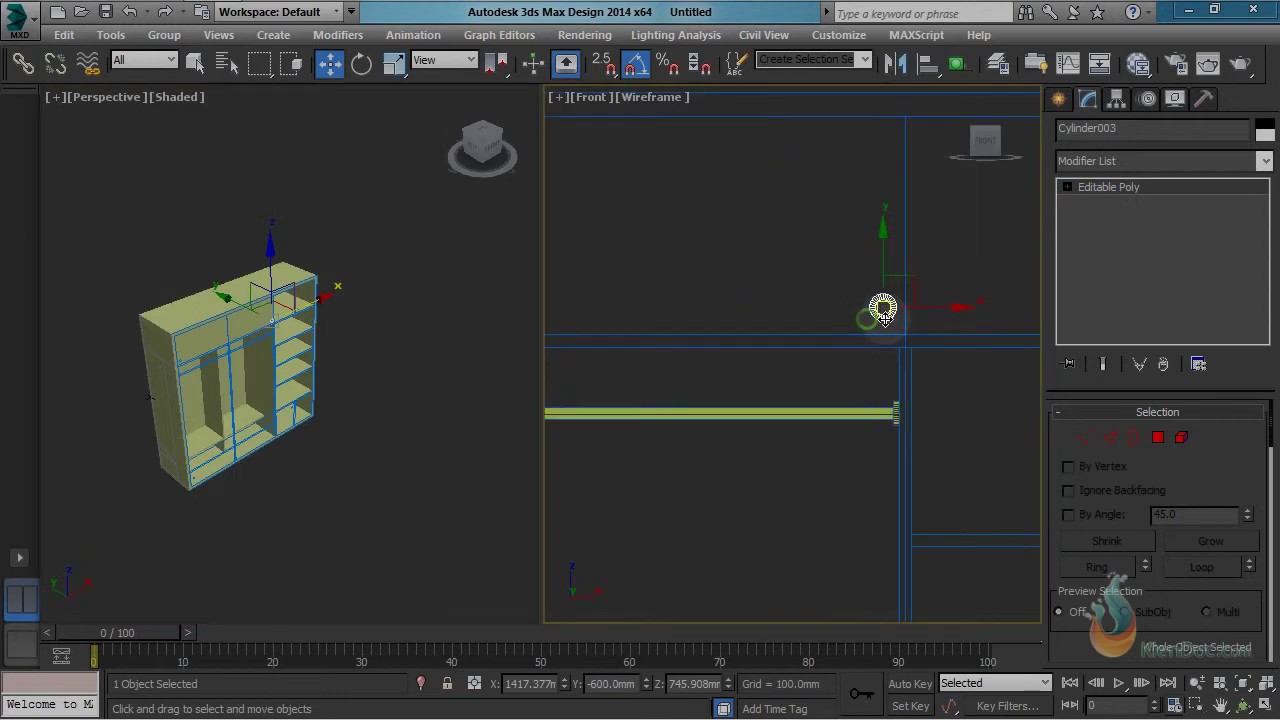
pyautogui.scroll(-4, 883, 310)
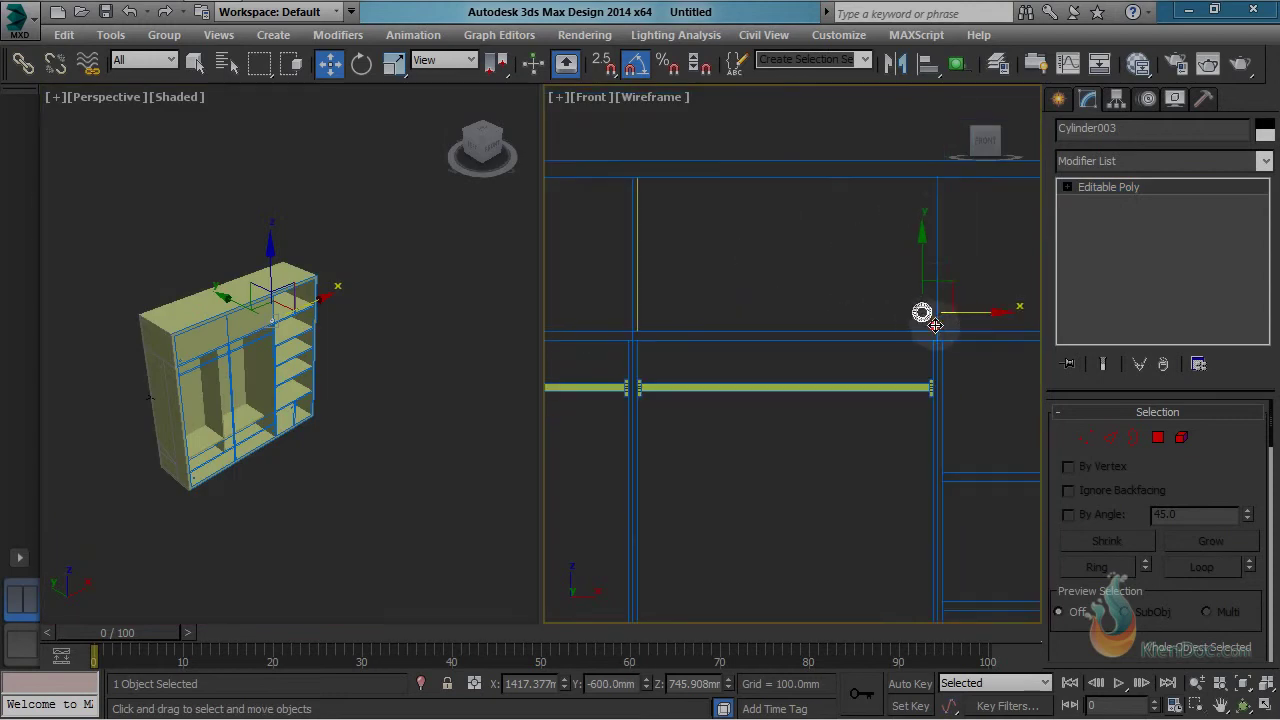
pyautogui.moveTo(983, 252)
pyautogui.keyDown('shift'); pyautogui.mouseDown()
pyautogui.moveTo(672, 282)
pyautogui.moveTo(602, 246)
pyautogui.mouseUp(); pyautogui.keyUp('shift')
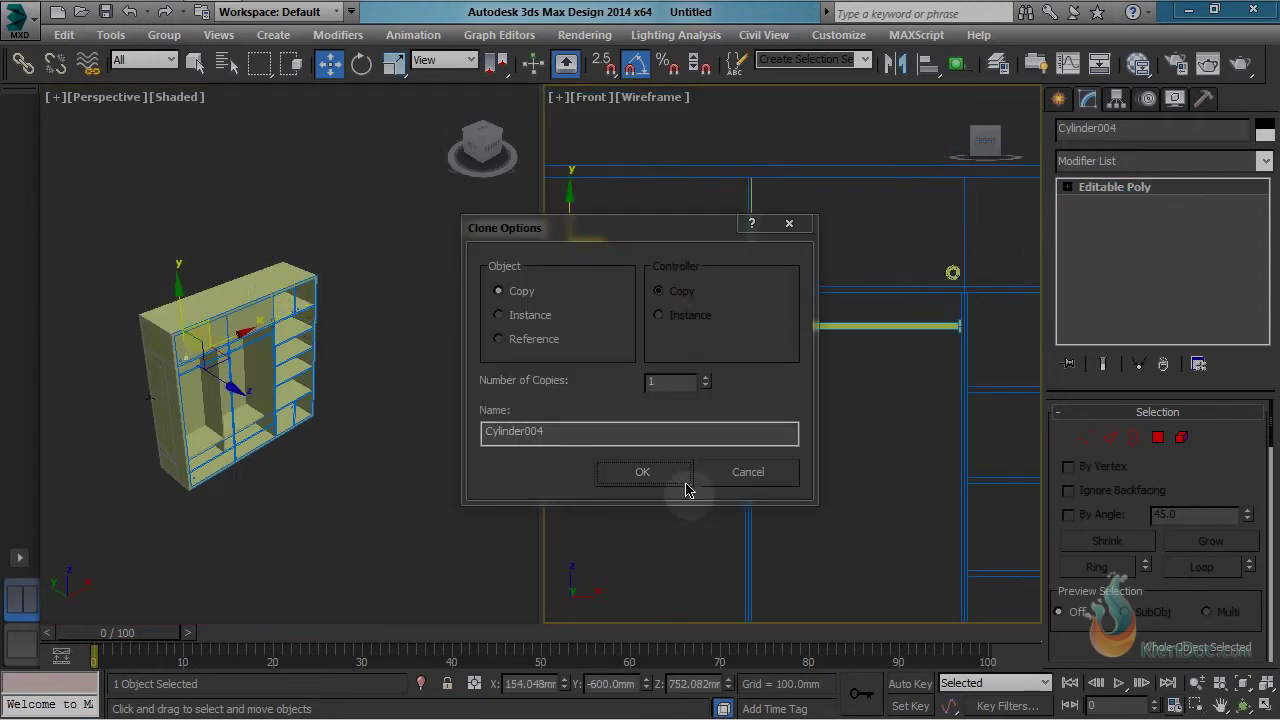
pyautogui.click(745, 472)
pyautogui.keyDown('shift'); pyautogui.moveTo(1006, 271); pyautogui.dragTo(596, 279); pyautogui.keyUp('shift')
pyautogui.press('Escape')
# Step: Move the copied knob along X onto its guide circle, snap it to X 78.91 mm, and lock the selection
pyautogui.scroll(6, 708, 282)
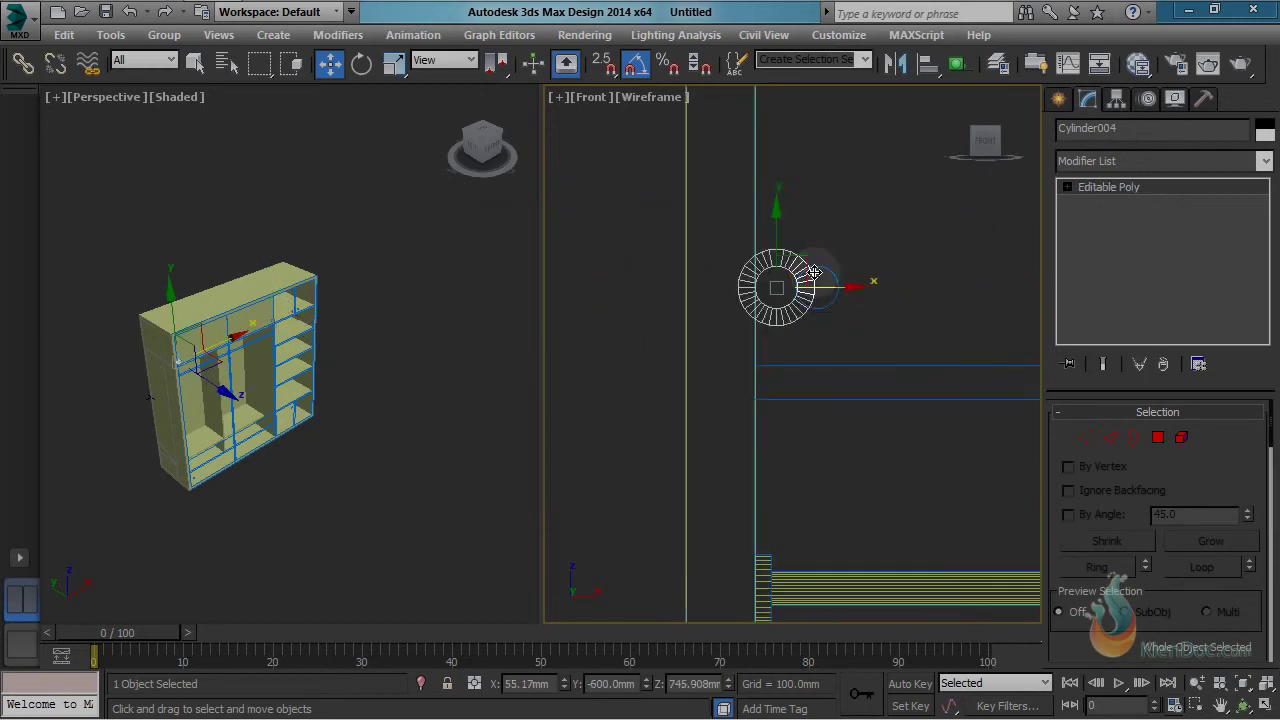
pyautogui.scroll(3, 805, 300)
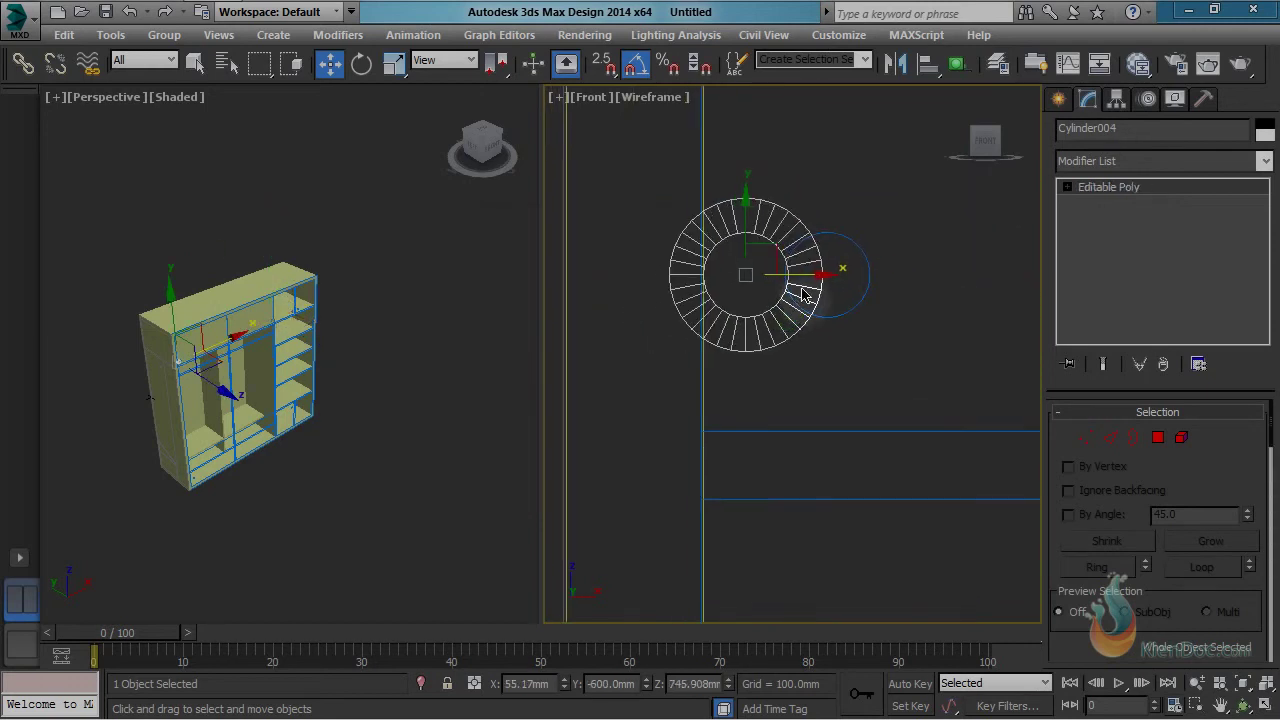
pyautogui.moveTo(802, 280); pyautogui.dragTo(881, 281)
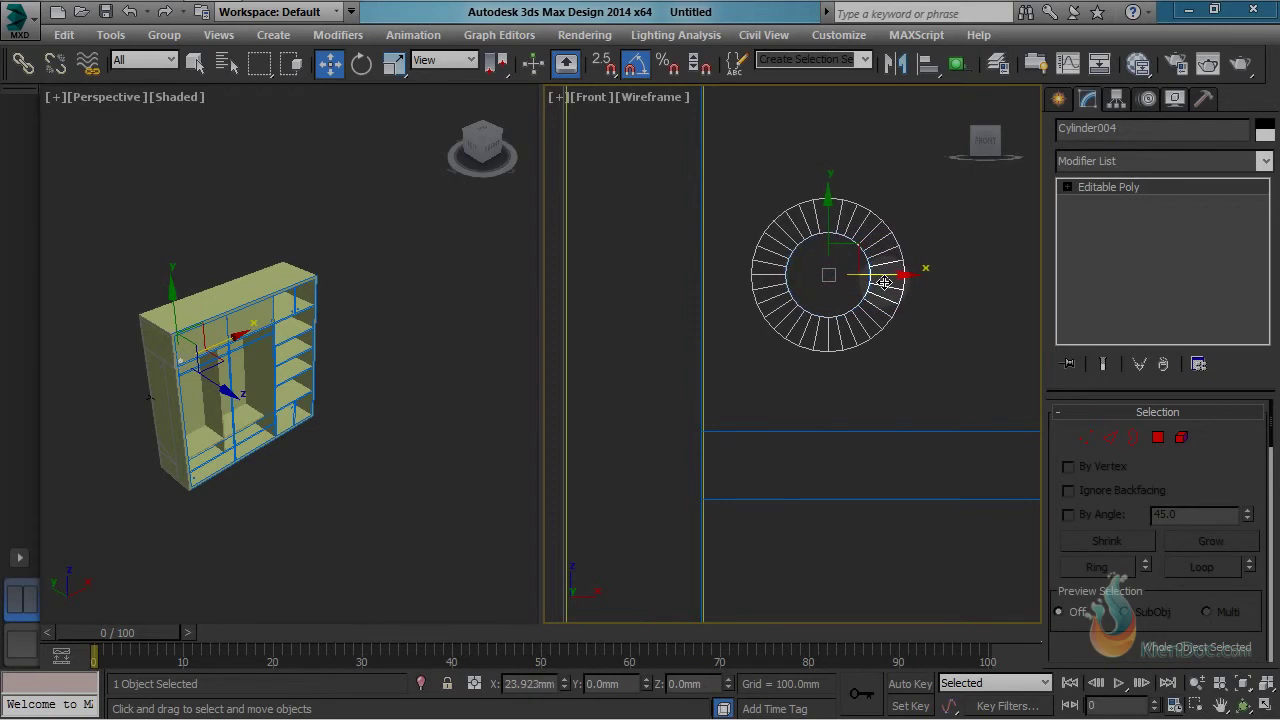
pyautogui.moveTo(885, 283); pyautogui.dragTo(882, 284)
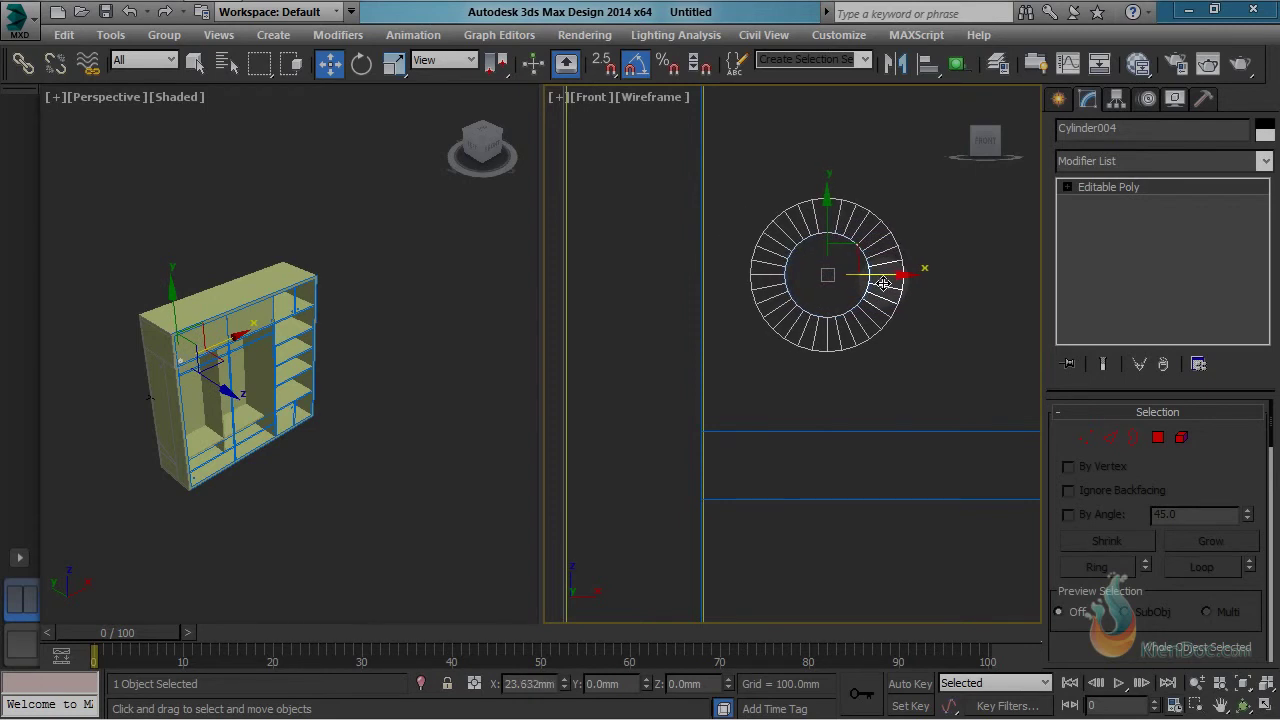
pyautogui.scroll(5, 785, 263)
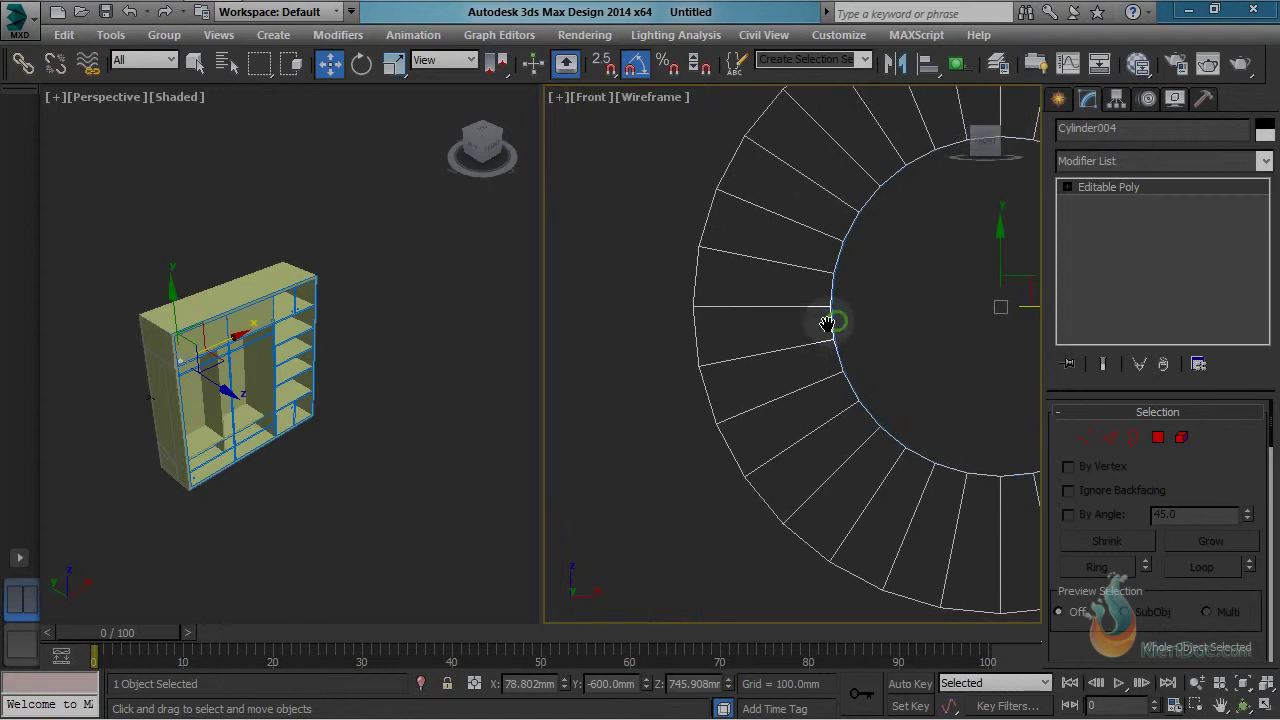
pyautogui.click(604, 70)
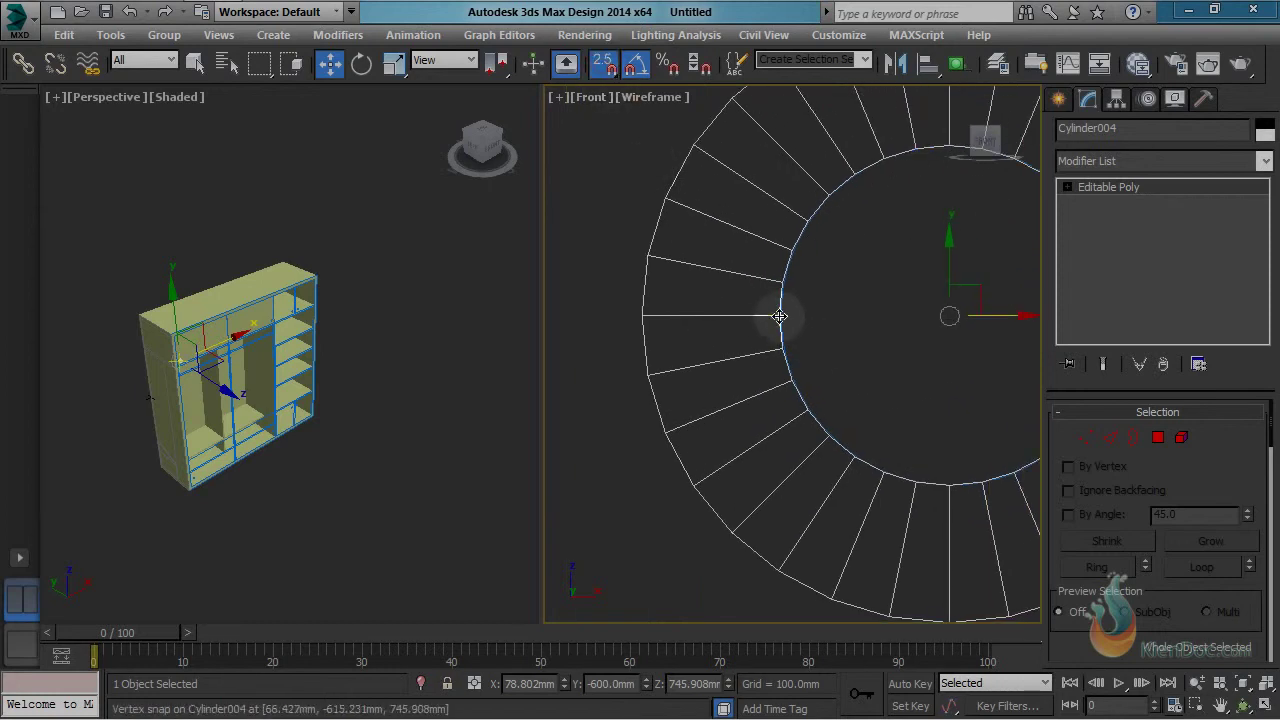
pyautogui.click(448, 683)
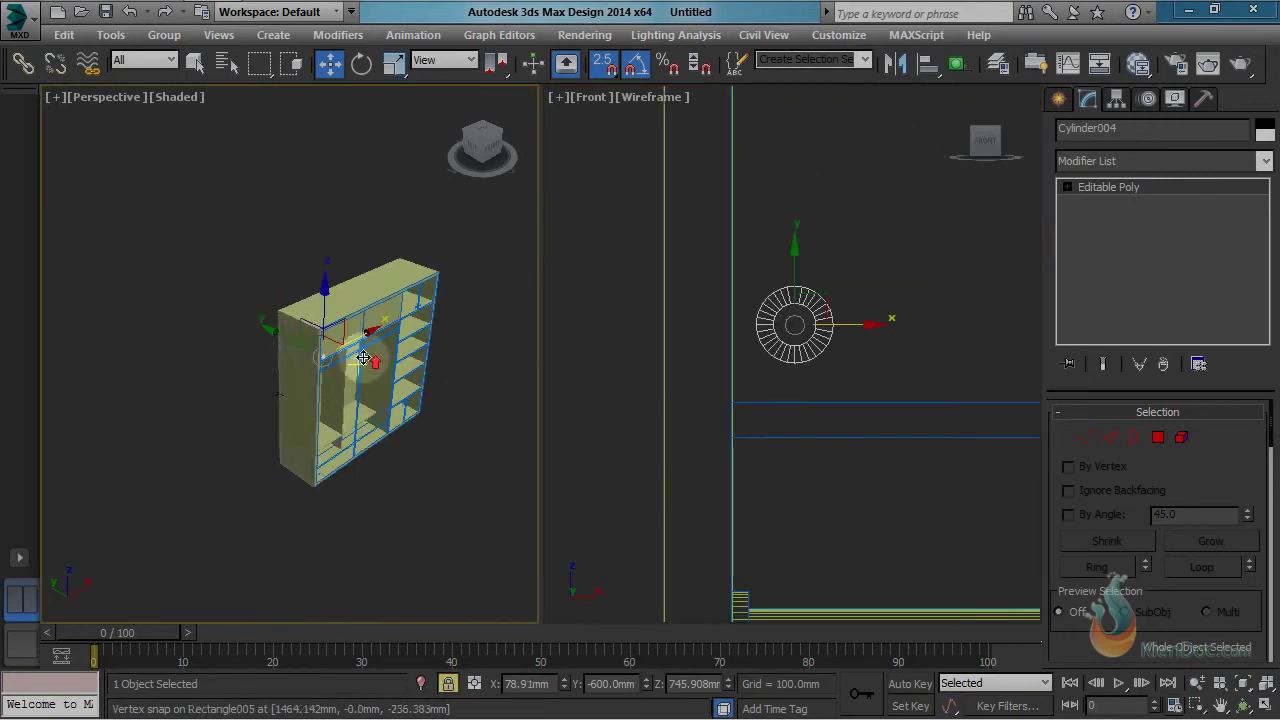
# Step: Align the copied knob to the upper door panel in Y only, matching the knob's maximum to the panel's minimum
pyautogui.scroll(3, 363, 358)
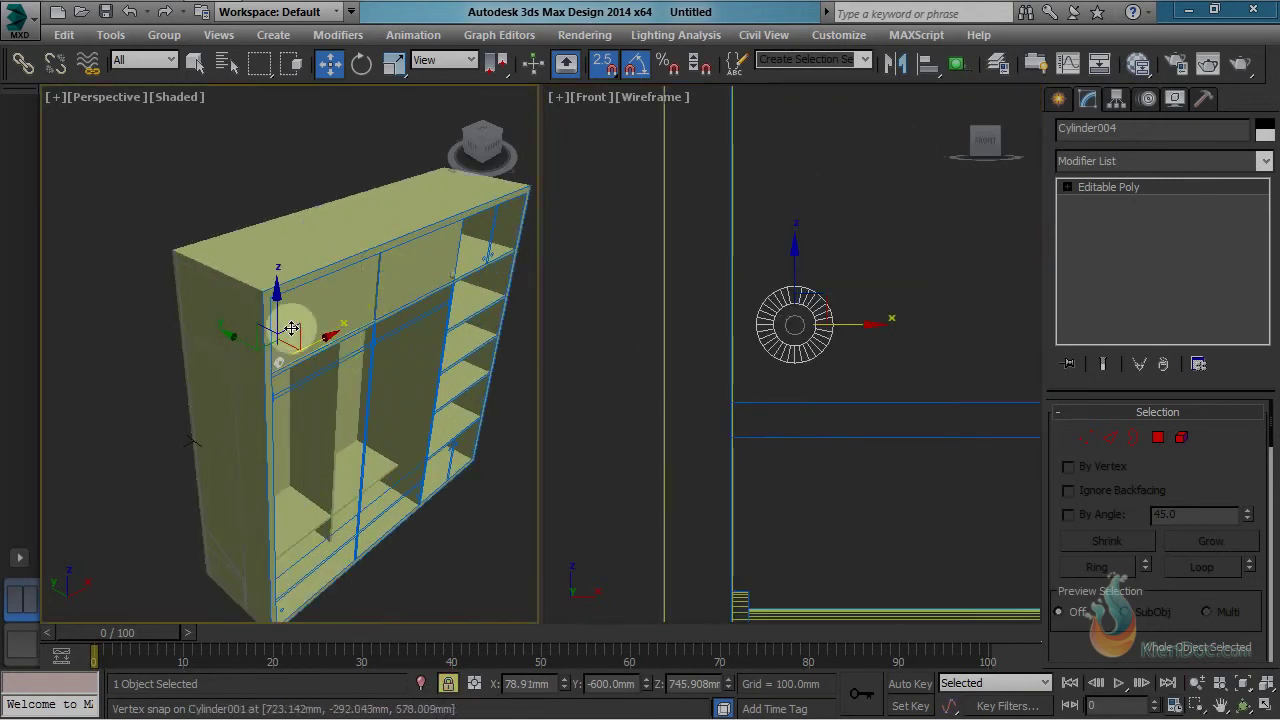
pyautogui.scroll(6, 290, 328)
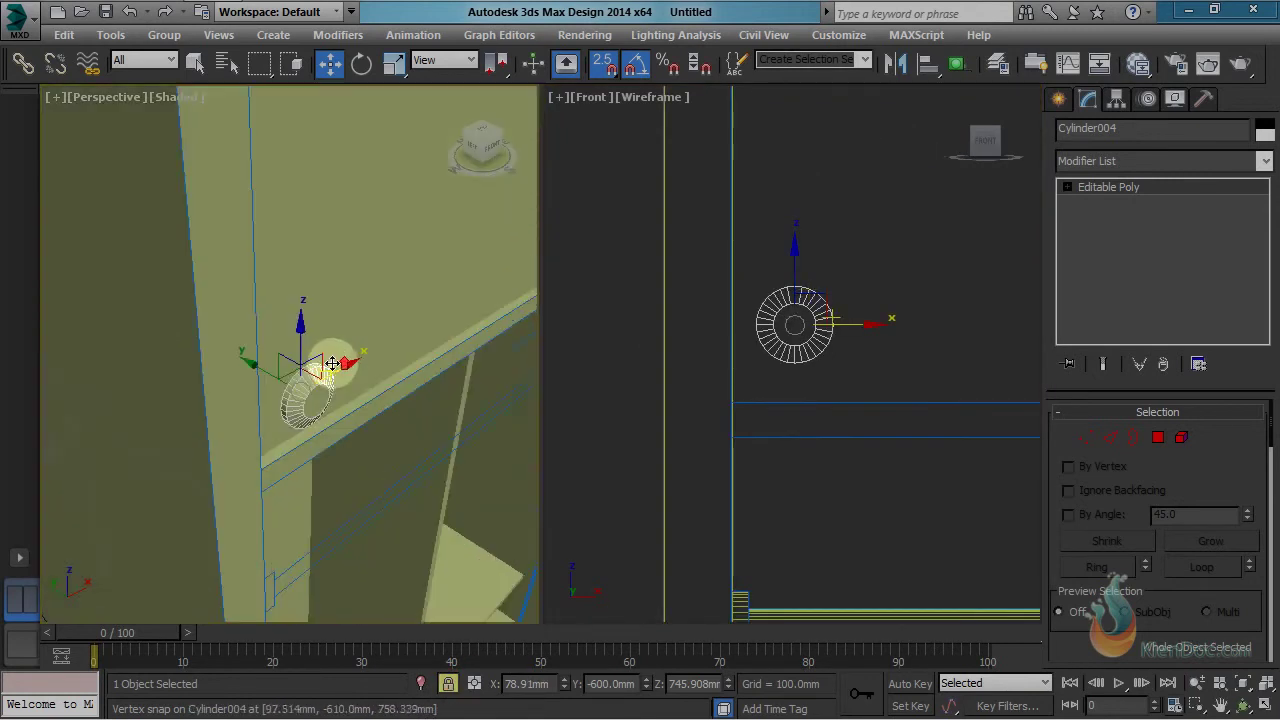
pyautogui.keyDown('alt'); pyautogui.moveTo(389, 366); pyautogui.dragTo(310, 375, button='middle'); pyautogui.keyUp('alt')
pyautogui.scroll(2, 310, 375)
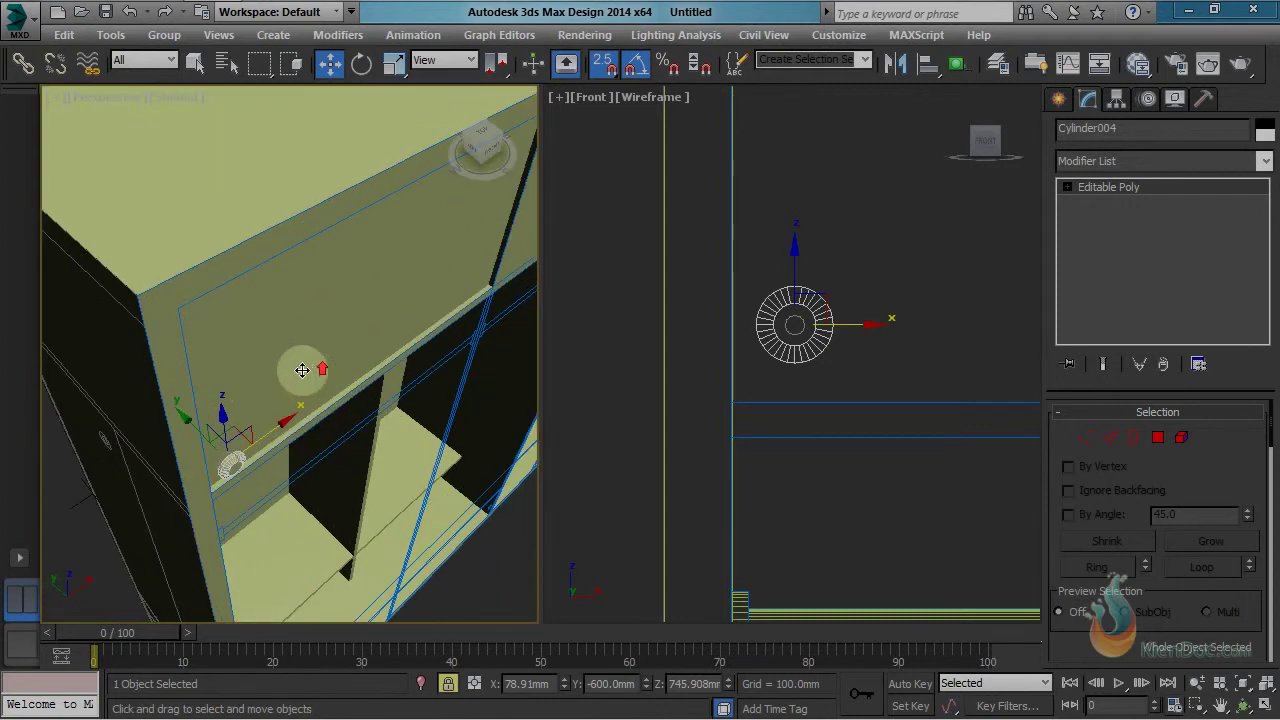
pyautogui.hotkey('alt', 'a')
pyautogui.click(316, 357)
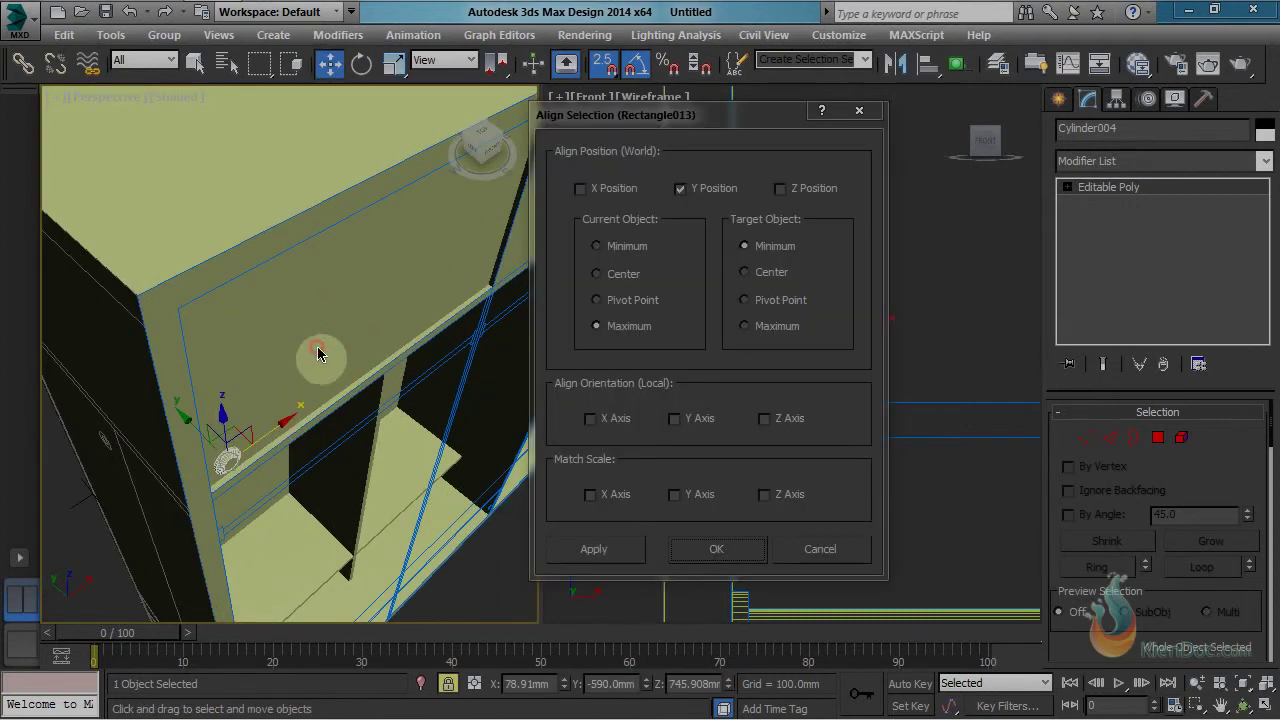
pyautogui.click(717, 550)
# Step: Unlock the selection and clone both upper knobs together straight down onto the guide circles near the wardrobe's base
pyautogui.scroll(-5, 723, 389)
pyautogui.moveTo(808, 414); pyautogui.dragTo(735, 231, button='middle')
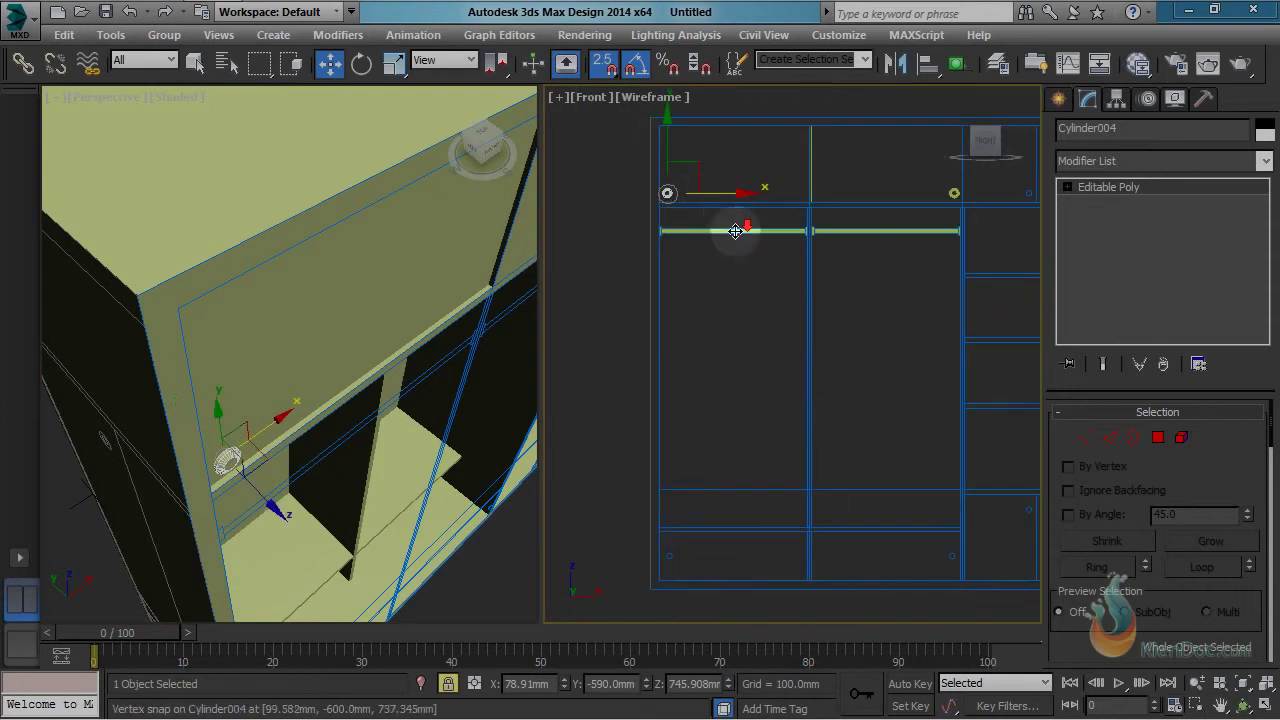
pyautogui.scroll(-2, 735, 231)
pyautogui.moveTo(746, 320); pyautogui.dragTo(753, 277, button='middle')
pyautogui.scroll(2, 727, 149)
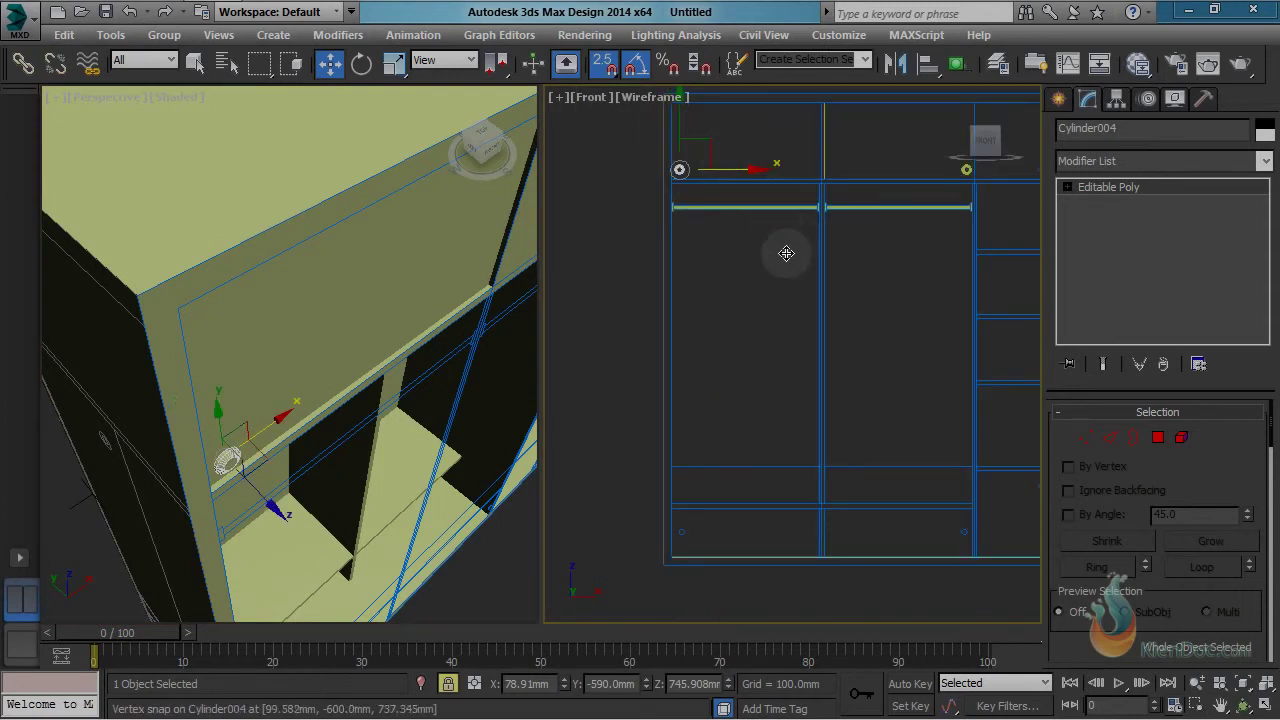
pyautogui.scroll(1, 870, 245)
pyautogui.scroll(2, 934, 229)
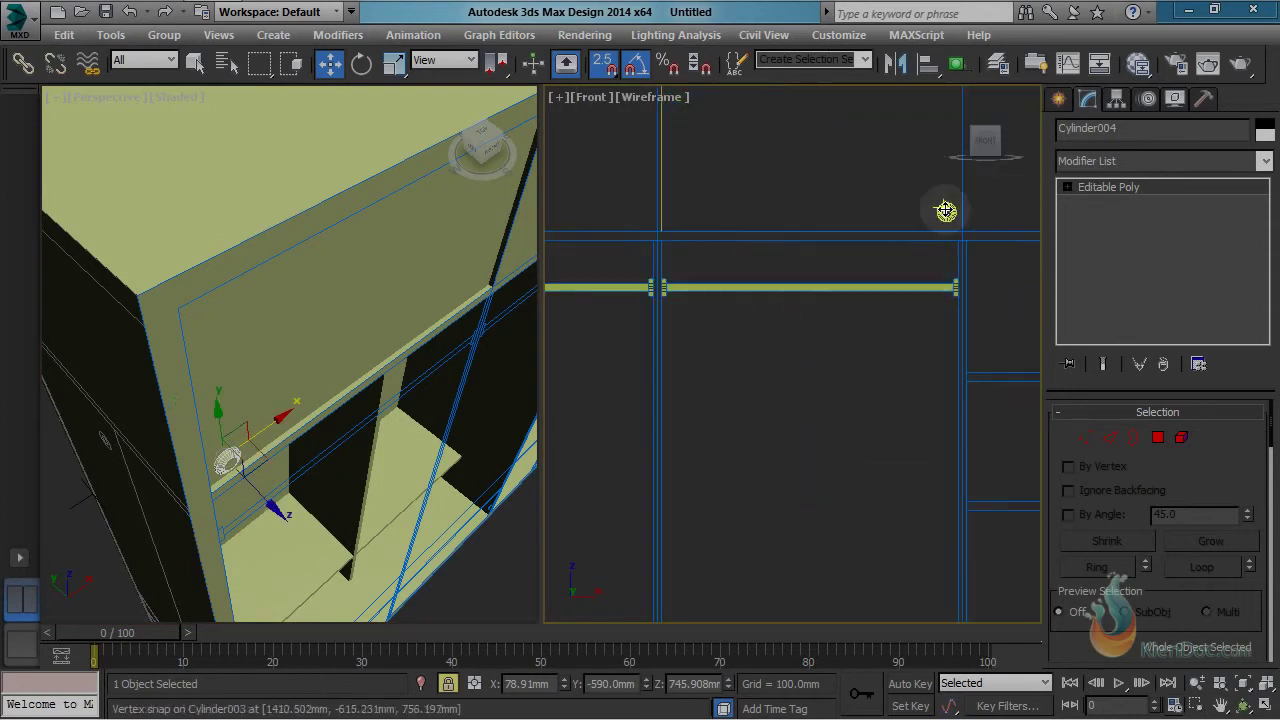
pyautogui.keyDown('ctrl'); pyautogui.click(800, 287); pyautogui.keyUp('ctrl')
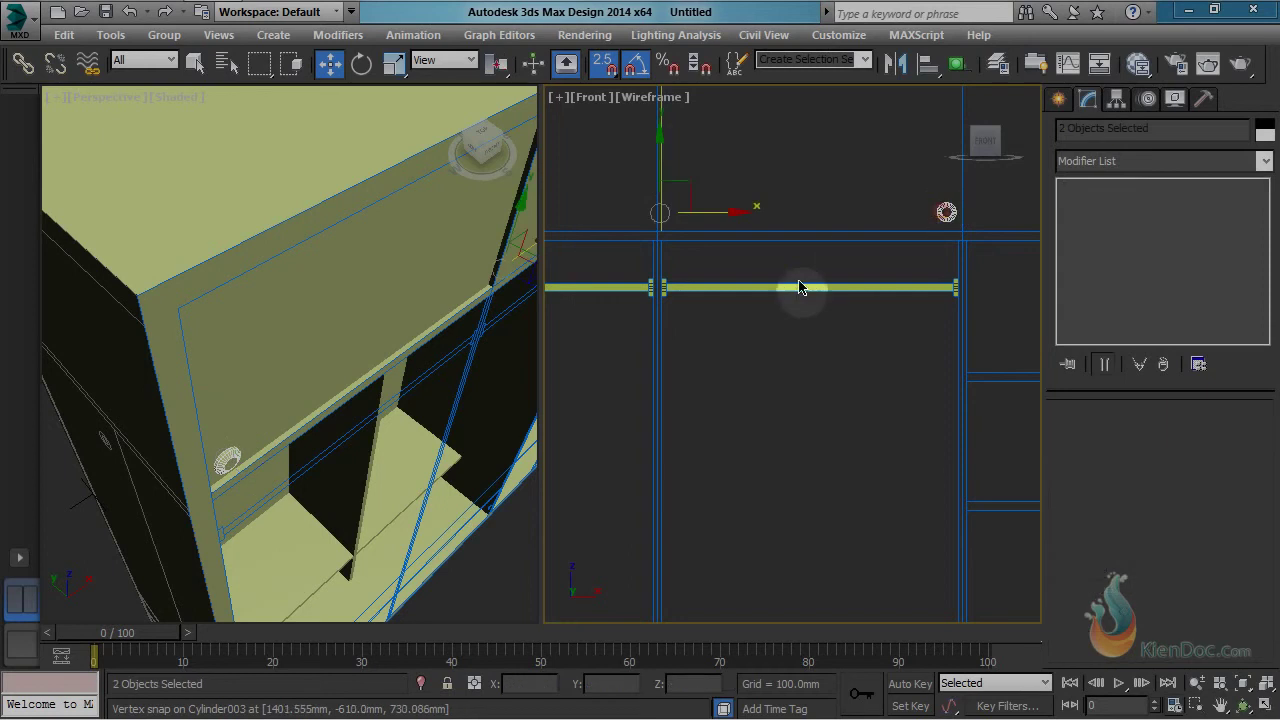
pyautogui.scroll(-2, 795, 310)
pyautogui.moveTo(789, 334); pyautogui.dragTo(808, 286, button='middle')
pyautogui.press('s')
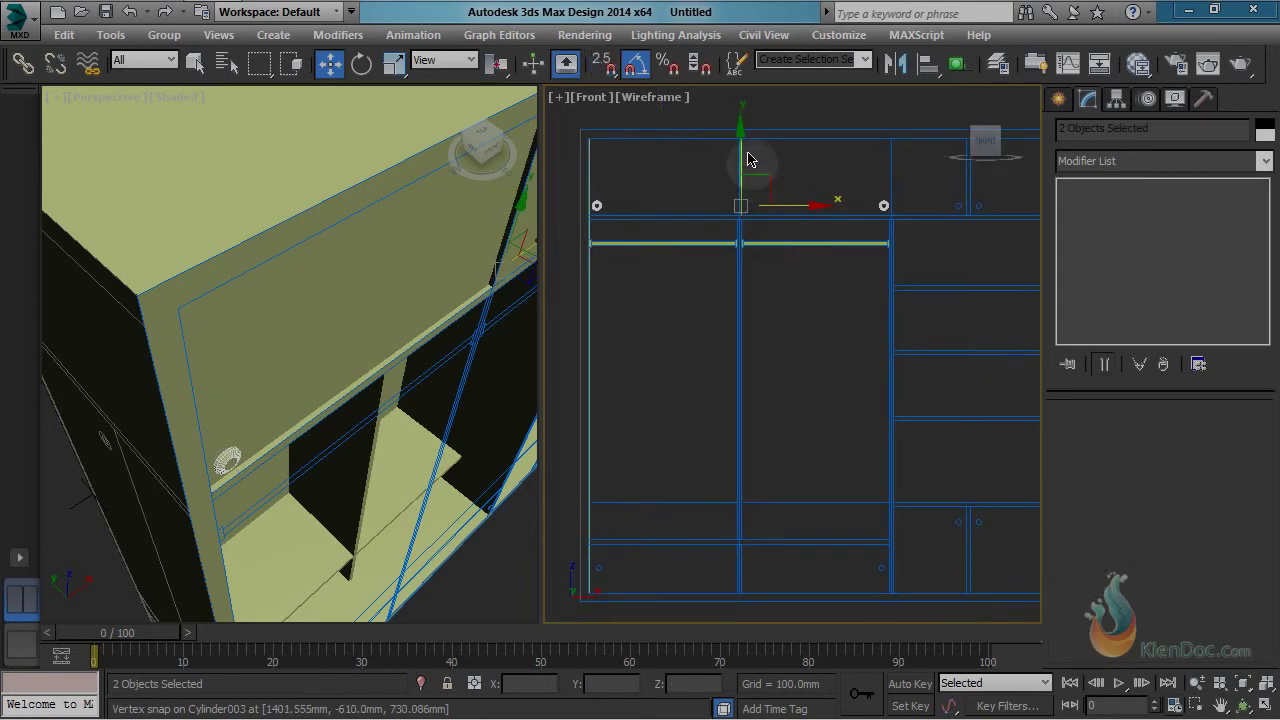
pyautogui.moveTo(743, 151); pyautogui.dragTo(760, 512)
pyautogui.press('Return')
# Step: Group the first upper door panel with its knob, keeping the default group name
pyautogui.moveTo(759, 197); pyautogui.dragTo(786, 311, button='middle')
pyautogui.scroll(2, 706, 297)
pyautogui.moveTo(634, 314); pyautogui.dragTo(690, 303, button='middle')
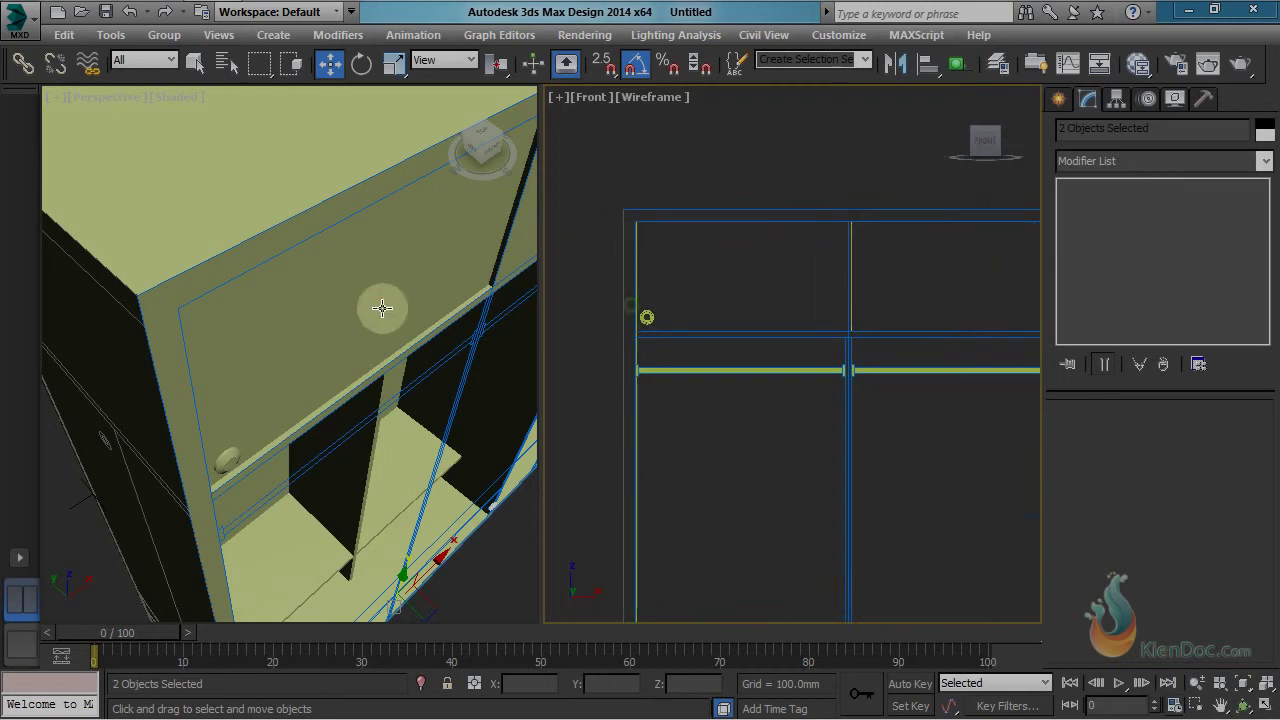
pyautogui.click(381, 308)
pyautogui.keyDown('alt'); pyautogui.moveTo(268, 380); pyautogui.dragTo(337, 251, button='middle'); pyautogui.keyUp('alt')
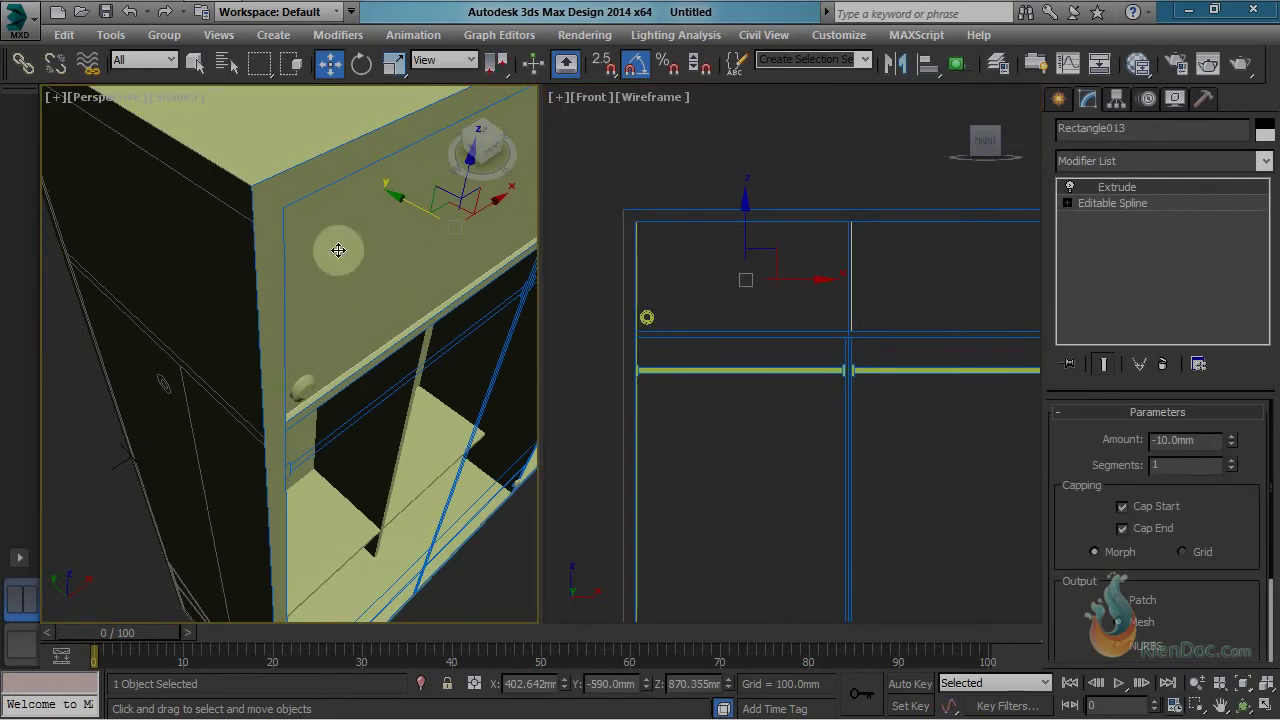
pyautogui.keyDown('ctrl'); pyautogui.click(306, 387); pyautogui.keyUp('ctrl')
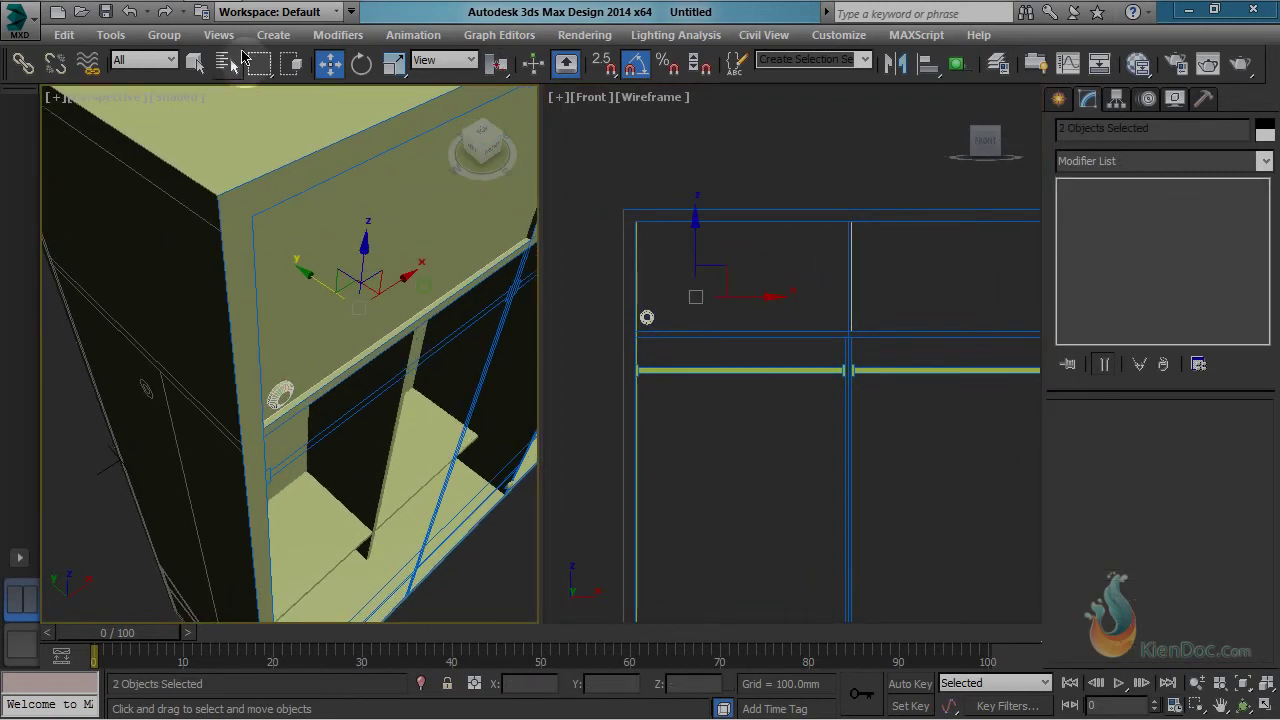
pyautogui.click(164, 34)
pyautogui.click(205, 56)
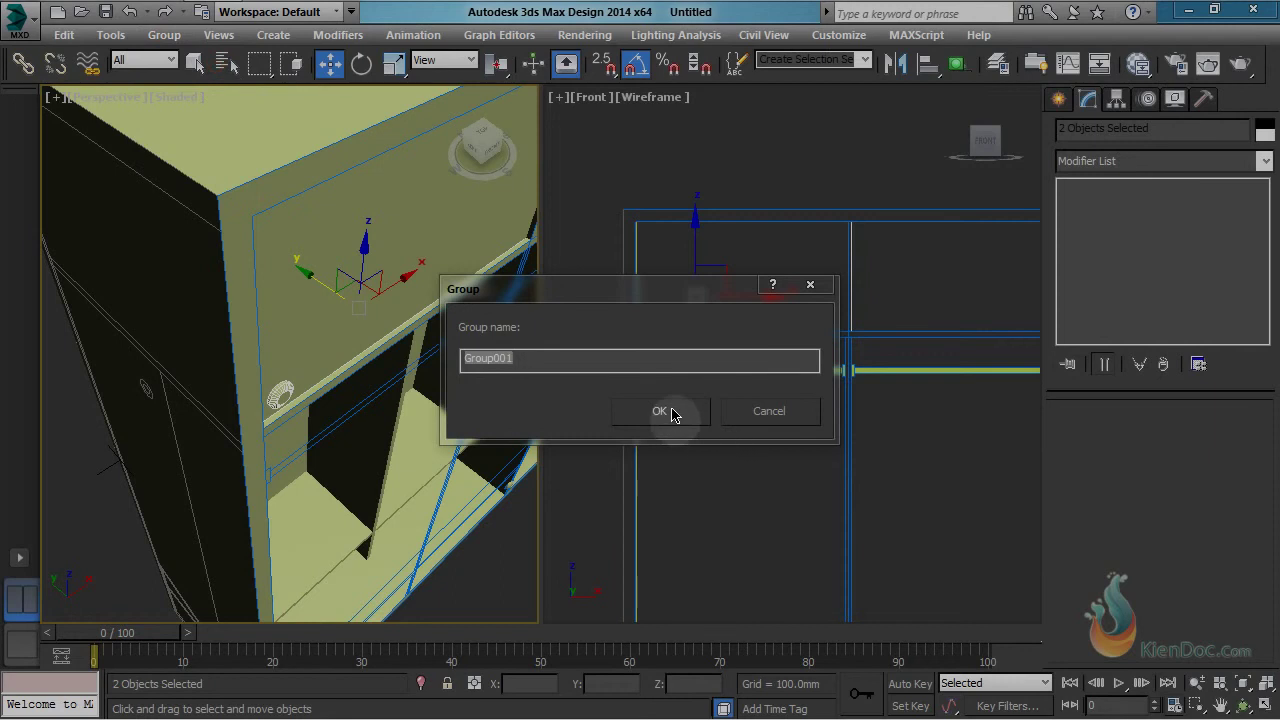
pyautogui.click(659, 411)
# Step: Group the second upper door panel with its knob, keeping the default group name
pyautogui.keyDown('alt'); pyautogui.moveTo(400, 249); pyautogui.dragTo(429, 270, button='middle'); pyautogui.keyUp('alt')
pyautogui.click(430, 268)
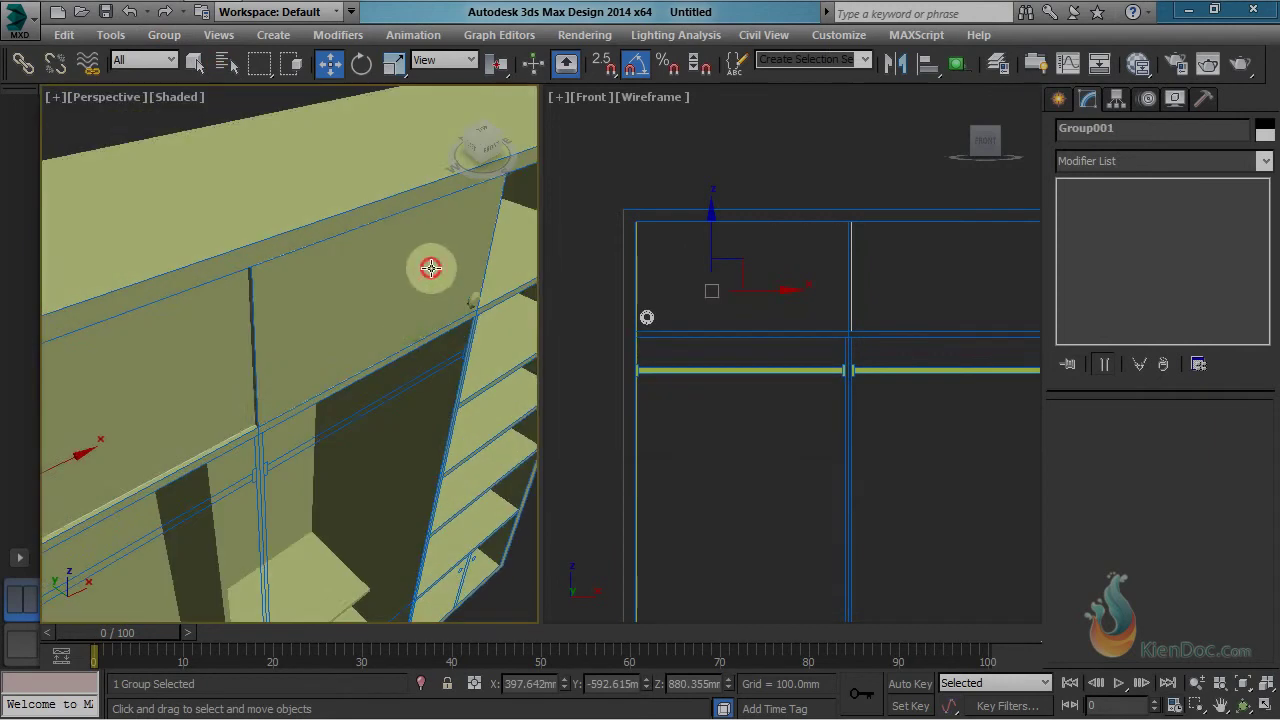
pyautogui.scroll(5, 471, 325)
pyautogui.keyDown('ctrl'); pyautogui.click(515, 313); pyautogui.keyUp('ctrl')
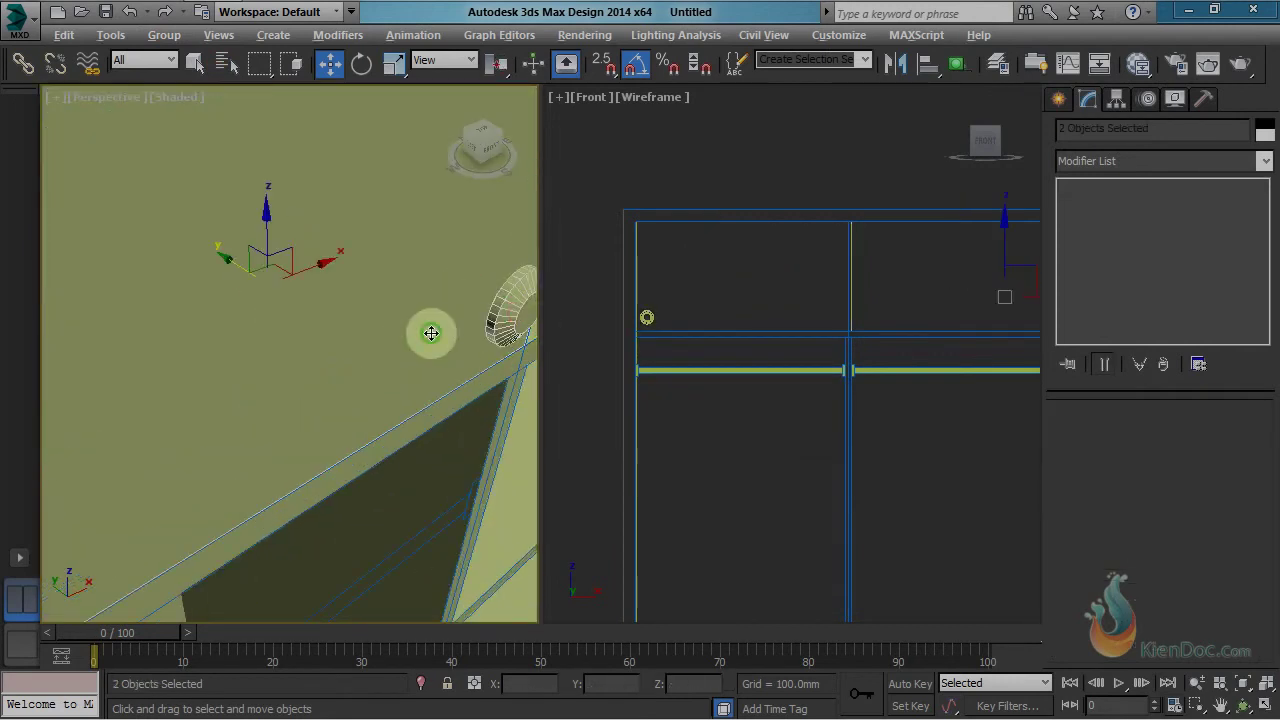
pyautogui.keyDown('alt'); pyautogui.moveTo(429, 331); pyautogui.dragTo(440, 300, button='middle'); pyautogui.keyUp('alt')
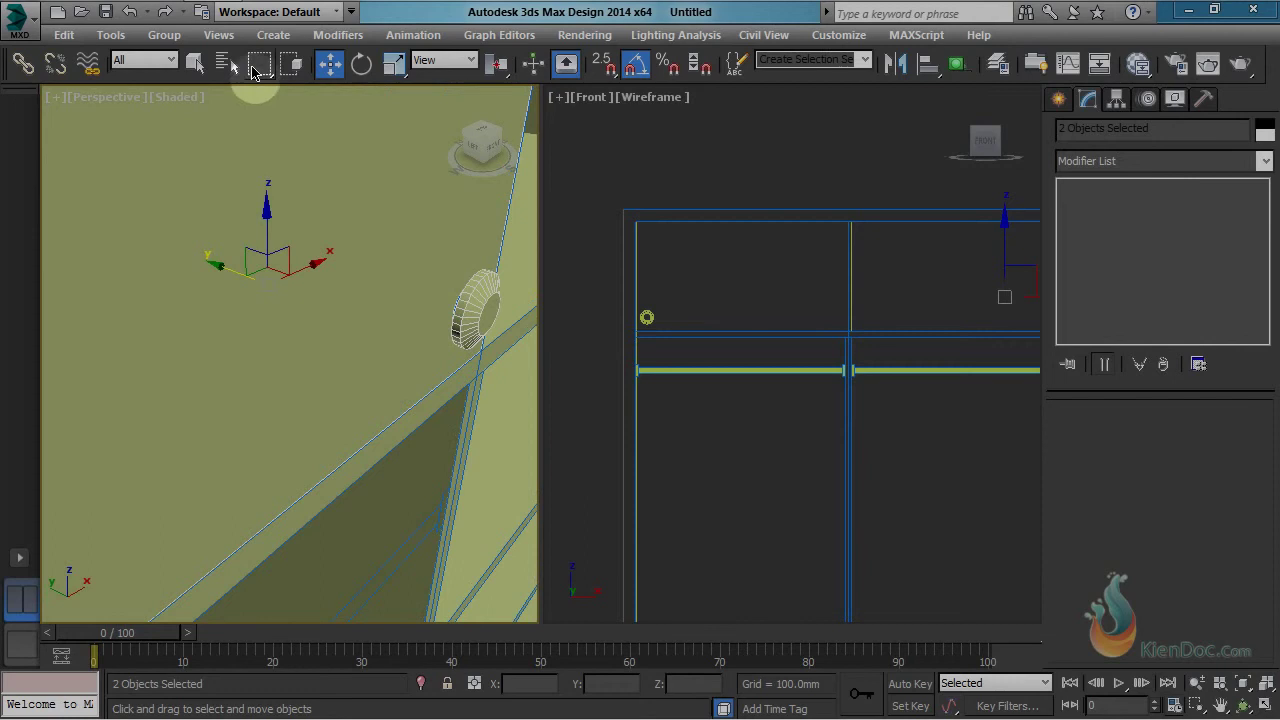
pyautogui.click(164, 34)
pyautogui.click(197, 62)
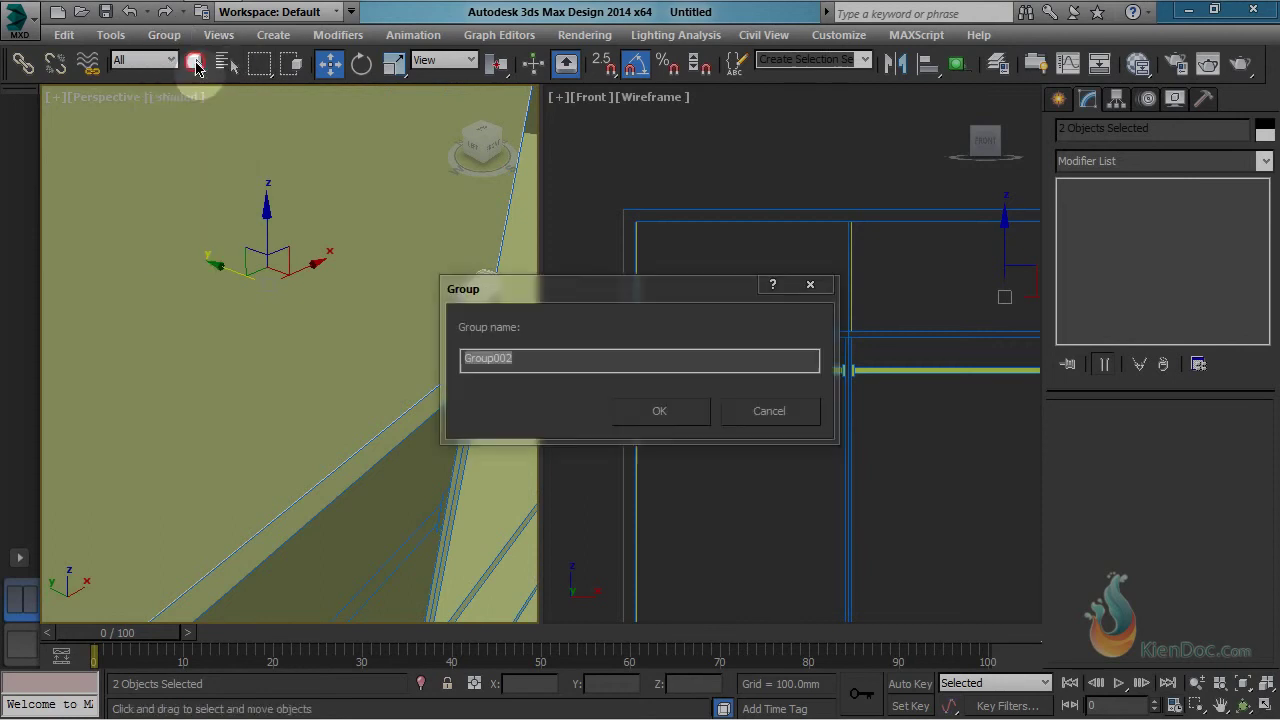
pyautogui.click(673, 411)
# Step: Draw a vertex-snapped rectangle 711 mm wide and 228.15 mm long over the wardrobe's middle lower bay in the front view
pyautogui.moveTo(804, 446); pyautogui.dragTo(773, 315, button='middle')
pyautogui.scroll(-6, 773, 315)
pyautogui.moveTo(793, 517); pyautogui.dragTo(798, 470, button='middle')
pyautogui.moveTo(280, 421); pyautogui.dragTo(300, 374, button='middle')
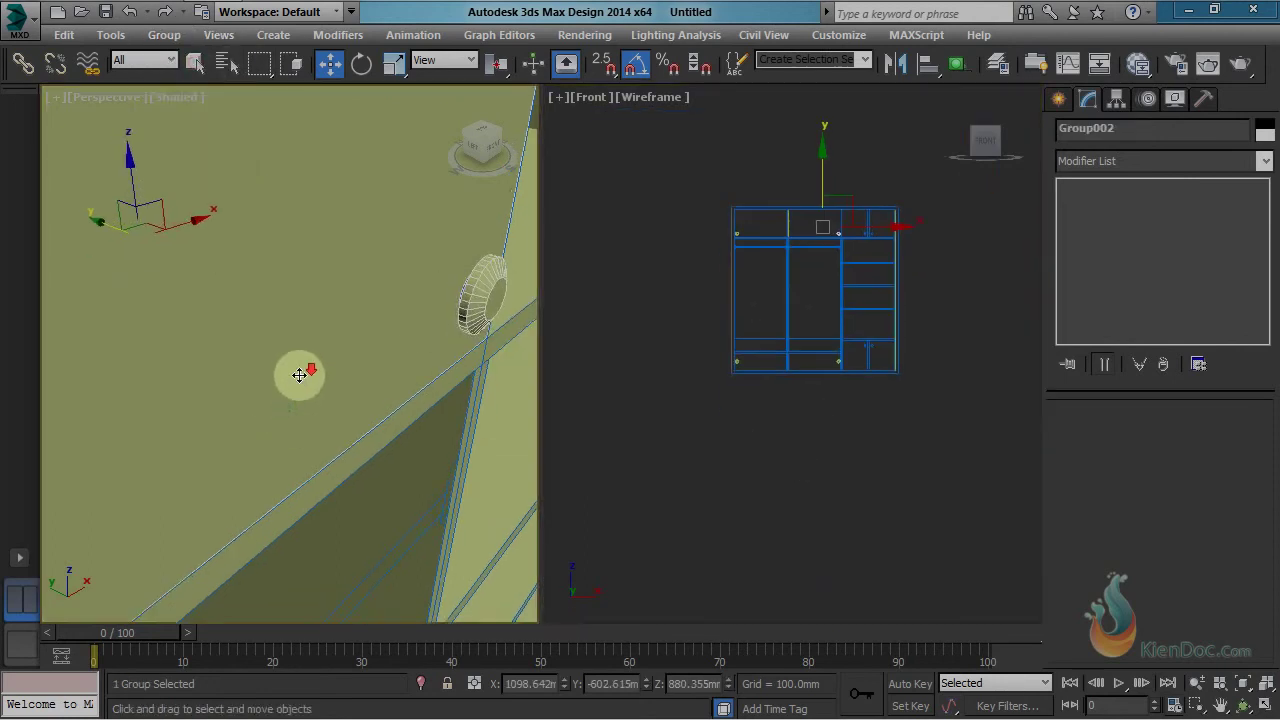
pyautogui.scroll(-6, 305, 391)
pyautogui.moveTo(318, 490); pyautogui.dragTo(381, 417, button='middle')
pyautogui.moveTo(360, 545); pyautogui.dragTo(398, 369, button='middle')
pyautogui.scroll(-5, 398, 369)
pyautogui.moveTo(390, 432); pyautogui.dragTo(360, 455, button='middle')
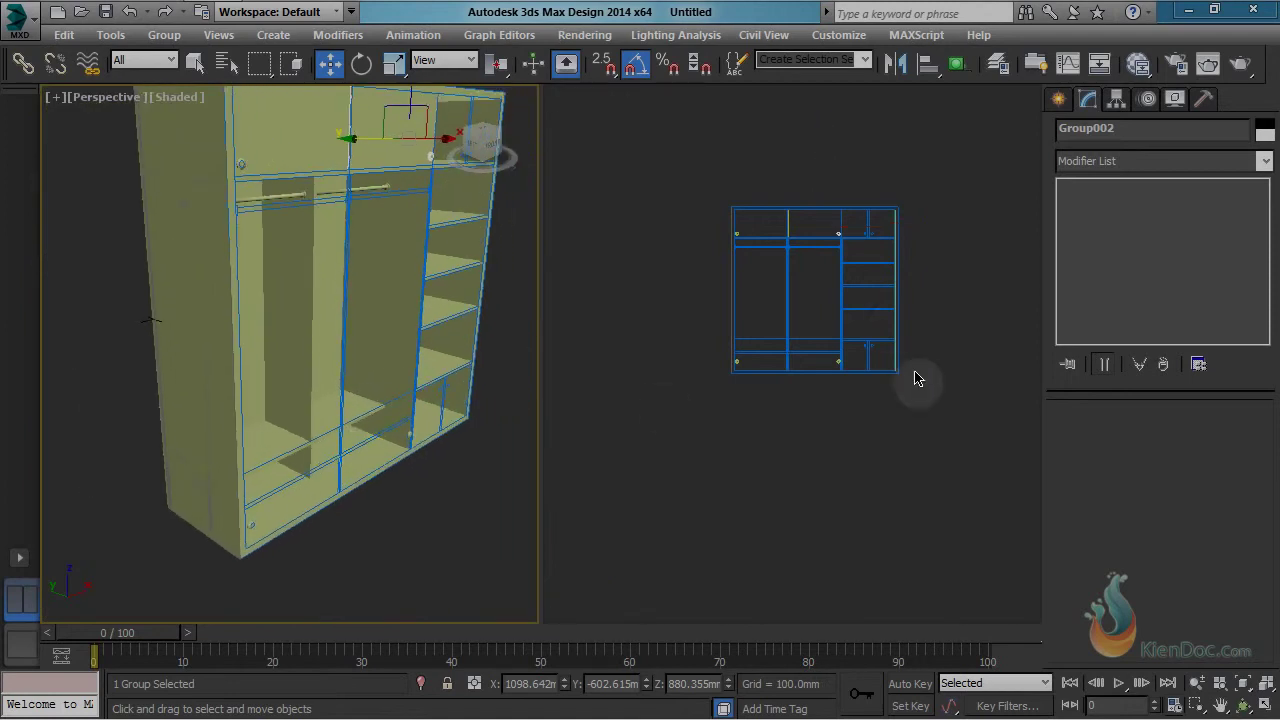
pyautogui.scroll(10, 806, 294)
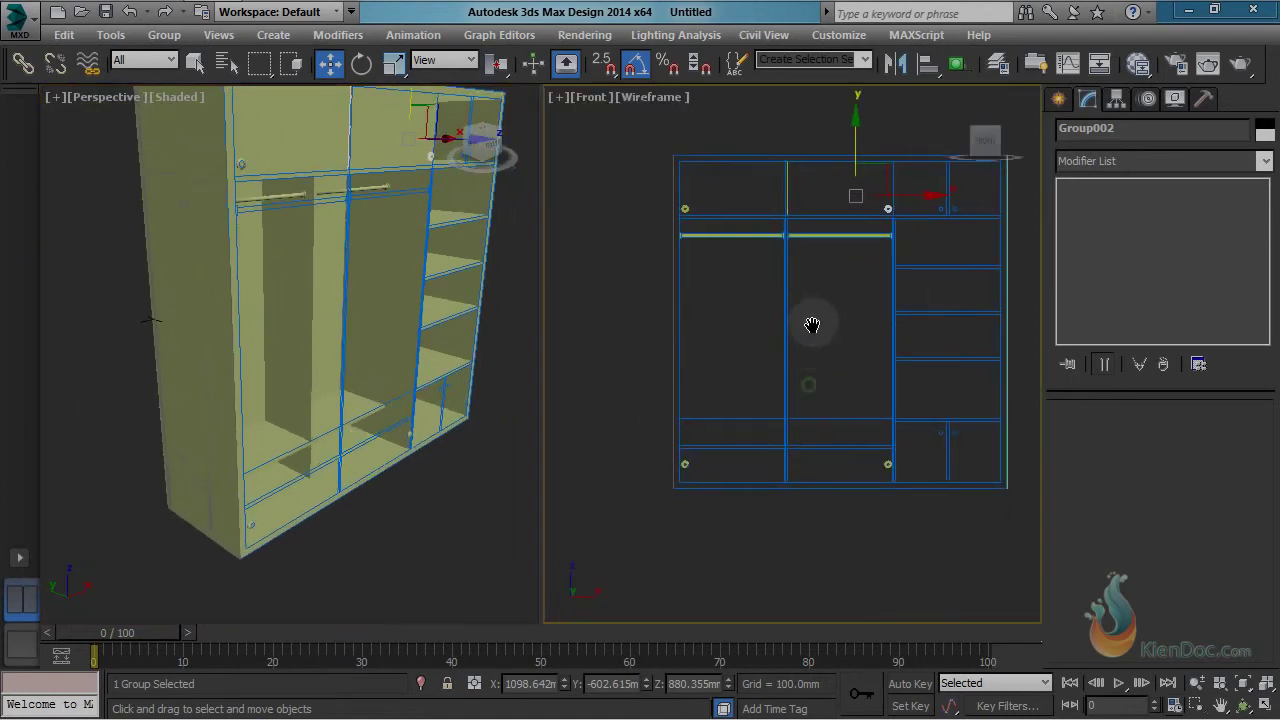
pyautogui.moveTo(818, 440); pyautogui.dragTo(822, 456, button='middle')
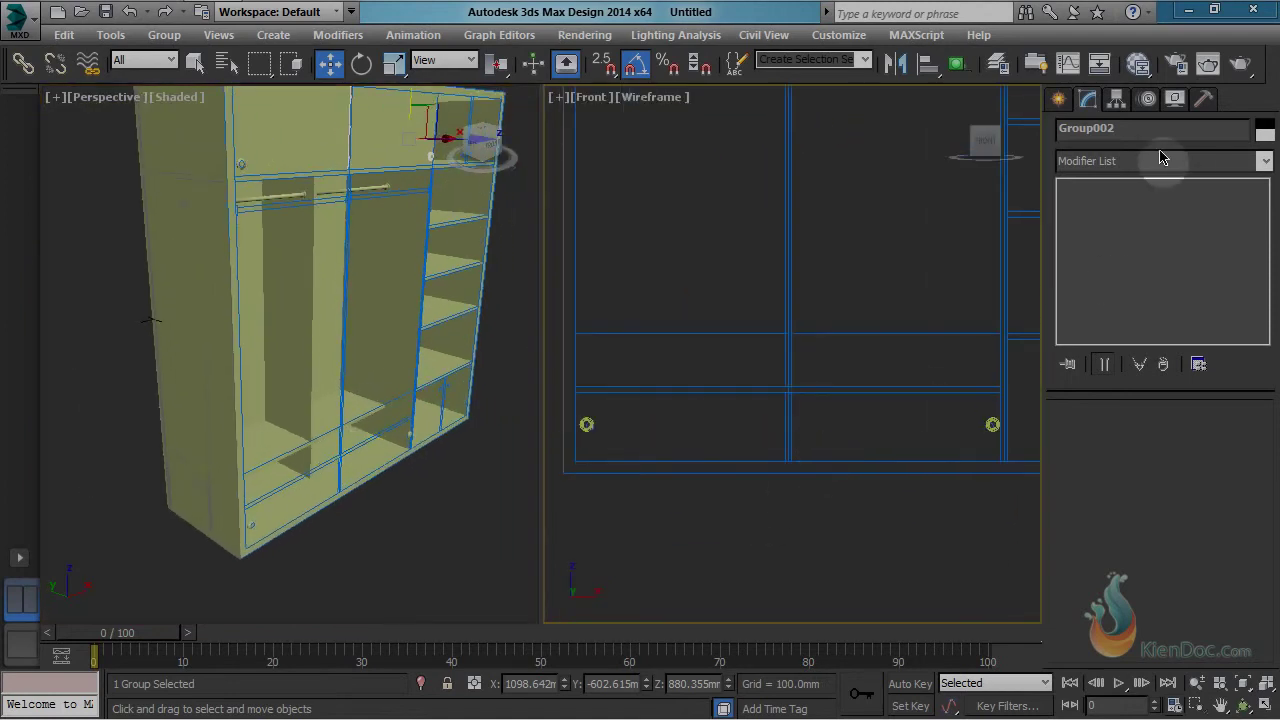
pyautogui.click(1068, 104)
pyautogui.click(1090, 133)
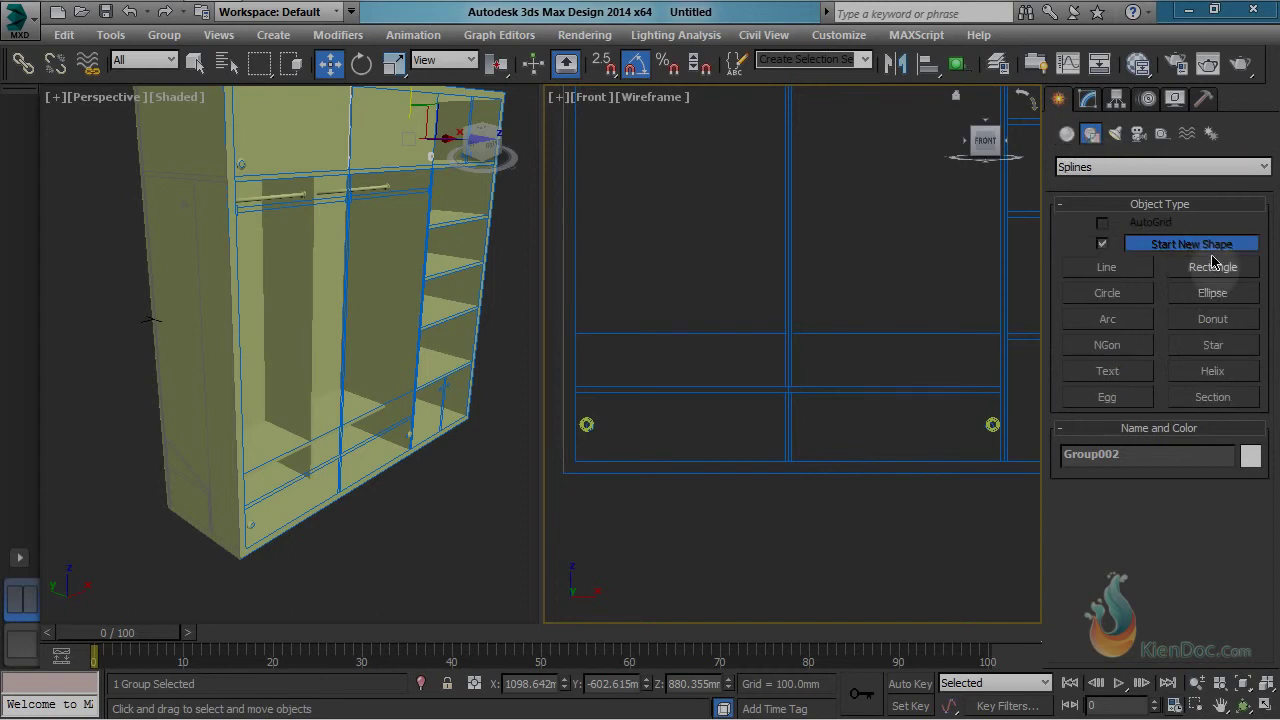
pyautogui.click(1213, 264)
pyautogui.scroll(2, 751, 329)
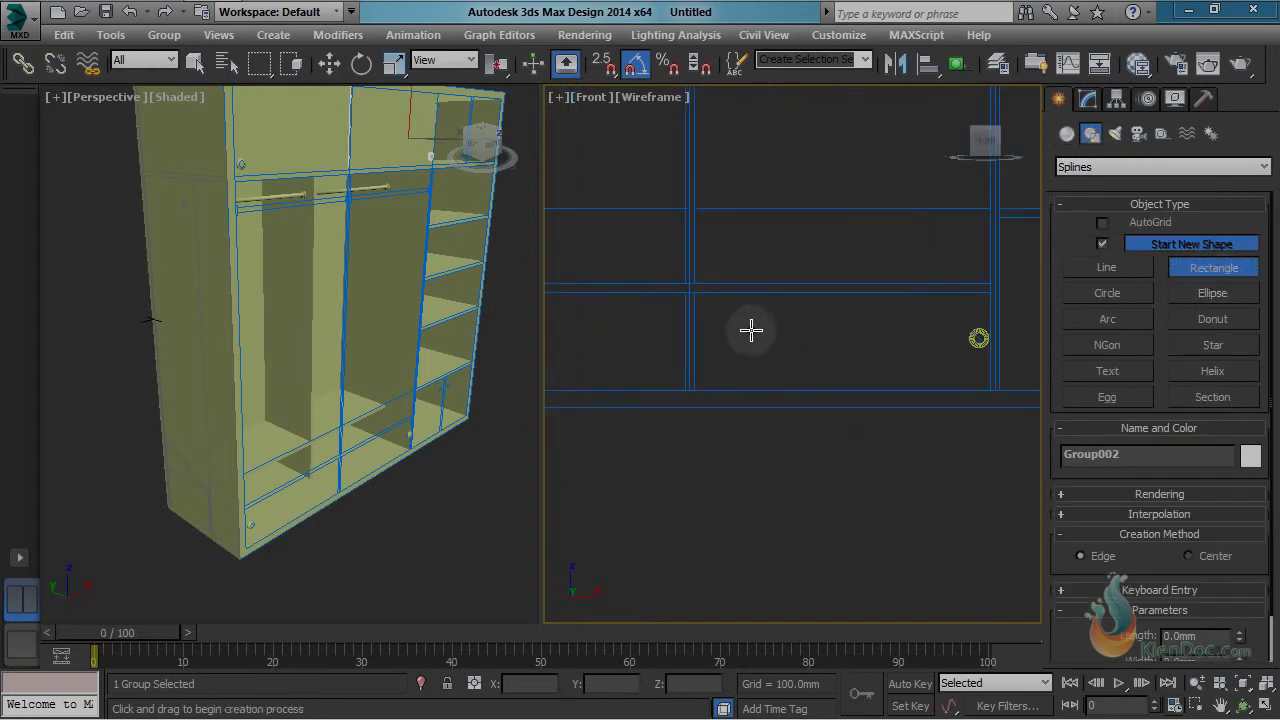
pyautogui.moveTo(751, 329)
pyautogui.mouseDown(button='middle')
pyautogui.moveTo(754, 345)
pyautogui.moveTo(651, 332)
pyautogui.mouseUp(button='middle')
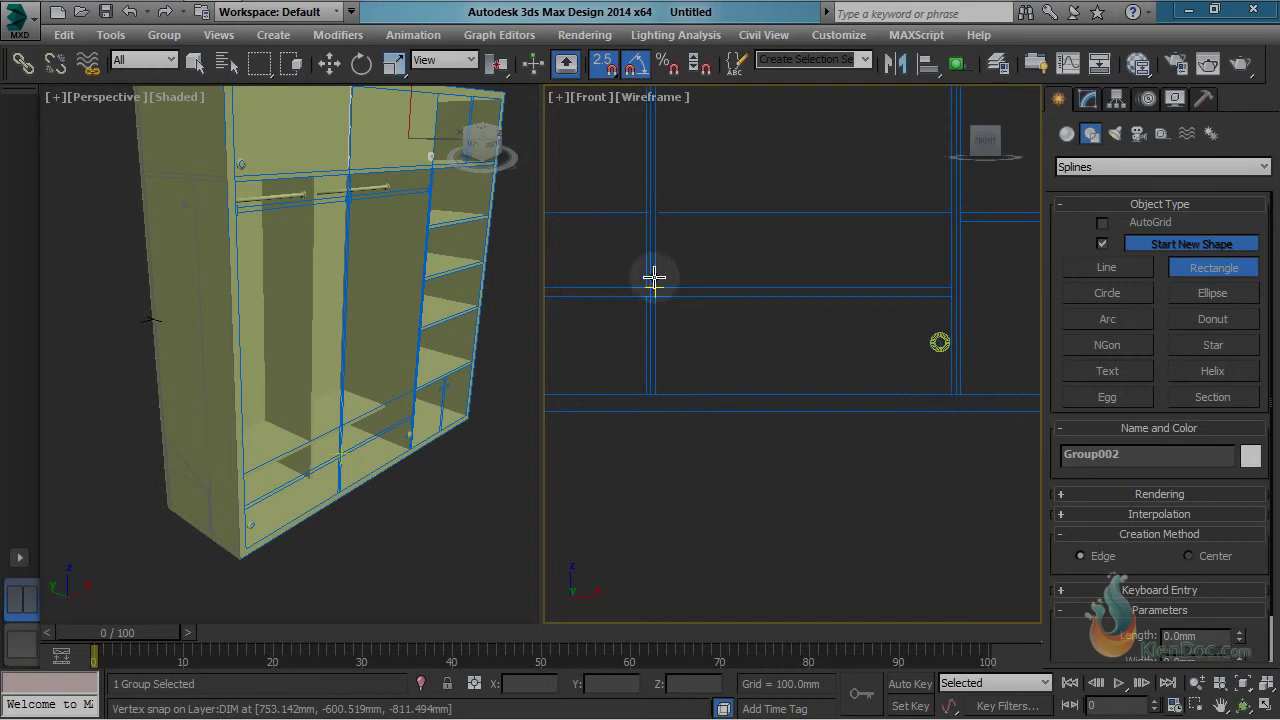
pyautogui.moveTo(650, 296); pyautogui.dragTo(952, 398)
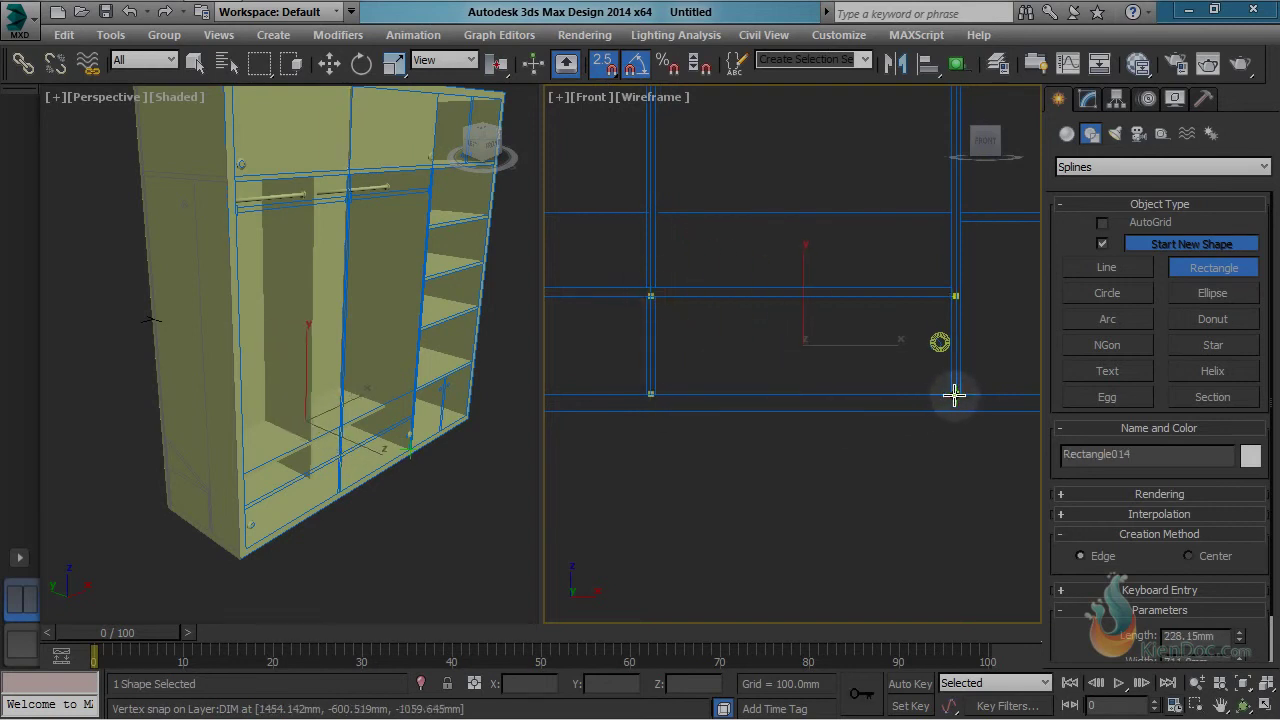
# Step: Extrude the new lower-bay rectangle by -10 mm
pyautogui.click(1090, 101)
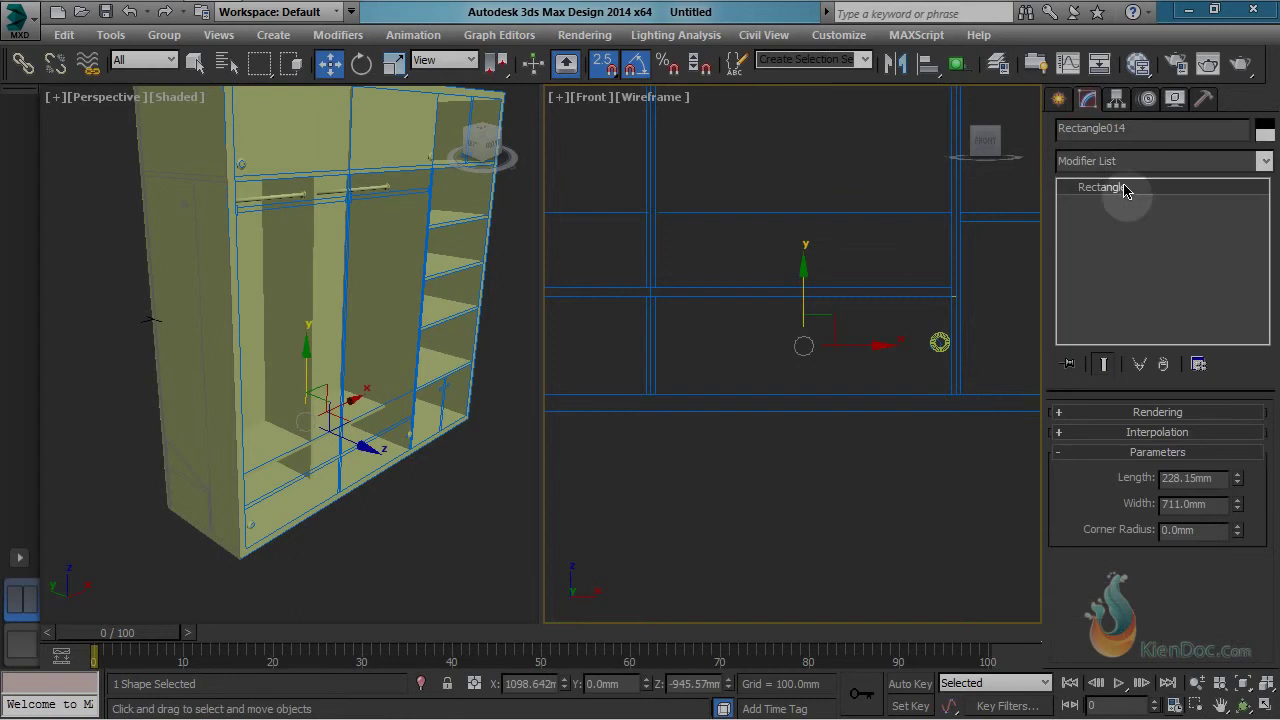
pyautogui.click(1130, 163)
pyautogui.press('e')
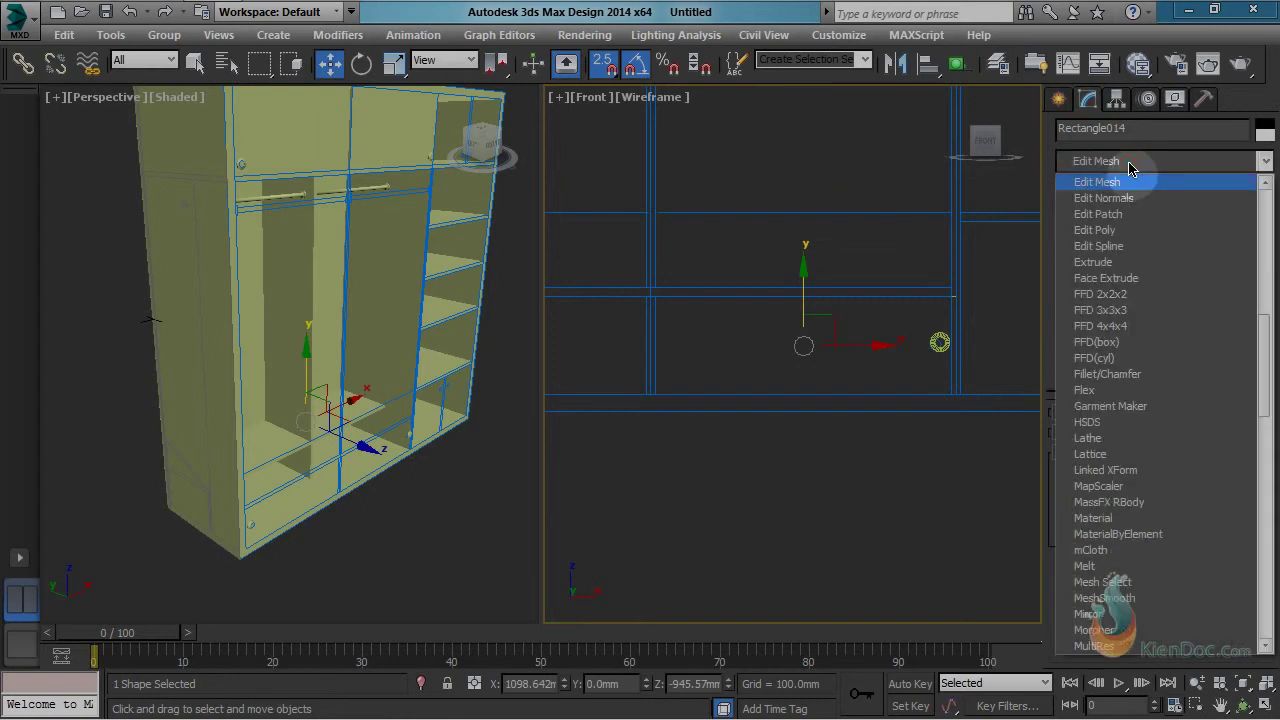
pyautogui.click(1122, 262)
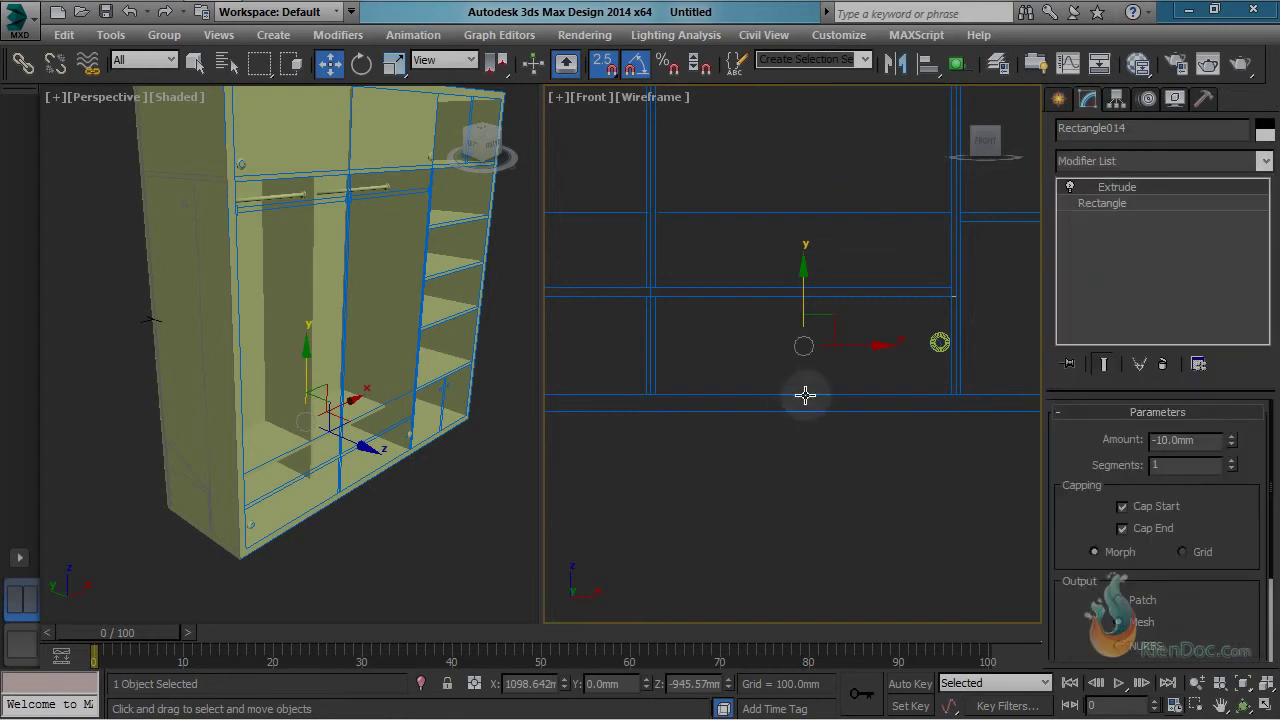
# Step: Move the extruded front panel along Y to about -415 mm, near the front edge of the recessed lower shelf
pyautogui.moveTo(805, 395); pyautogui.dragTo(808, 395, button='middle')
pyautogui.moveTo(400, 474); pyautogui.dragTo(388, 458, button='middle')
pyautogui.rightClick(322, 420)
pyautogui.click(263, 400)
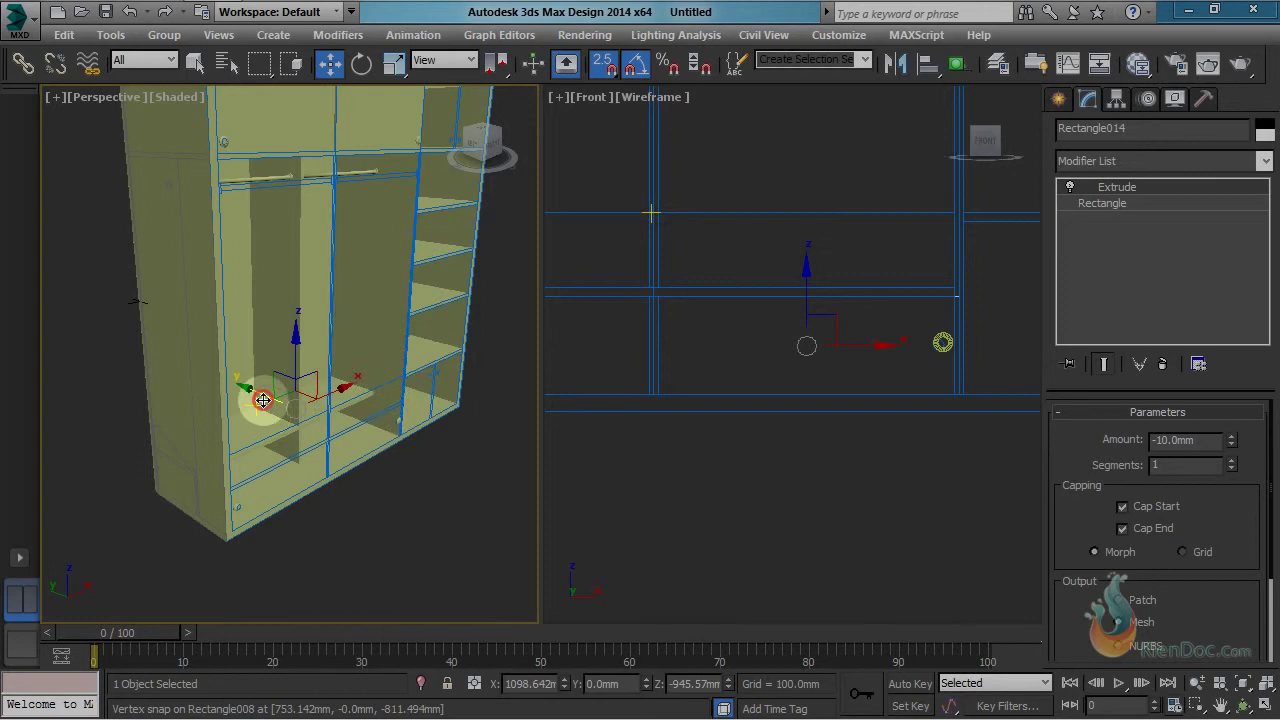
pyautogui.scroll(2, 263, 400)
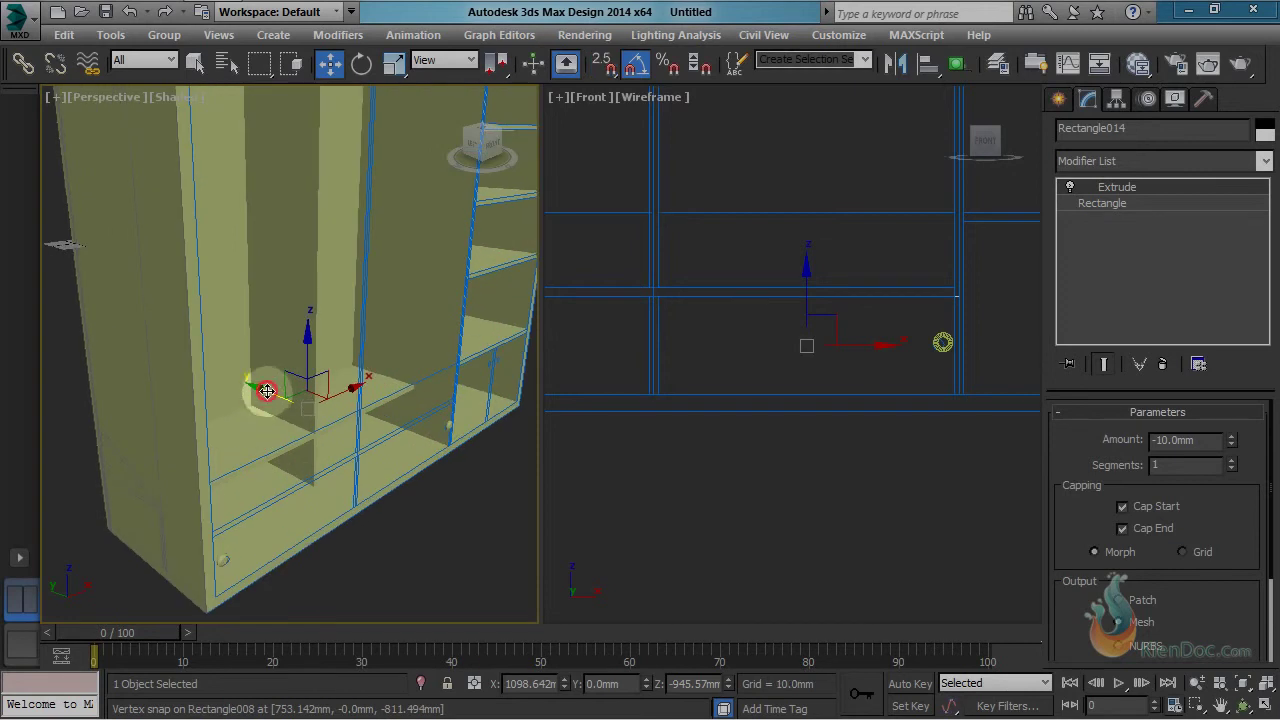
pyautogui.moveTo(267, 391); pyautogui.dragTo(331, 457)
pyautogui.scroll(2, 331, 457)
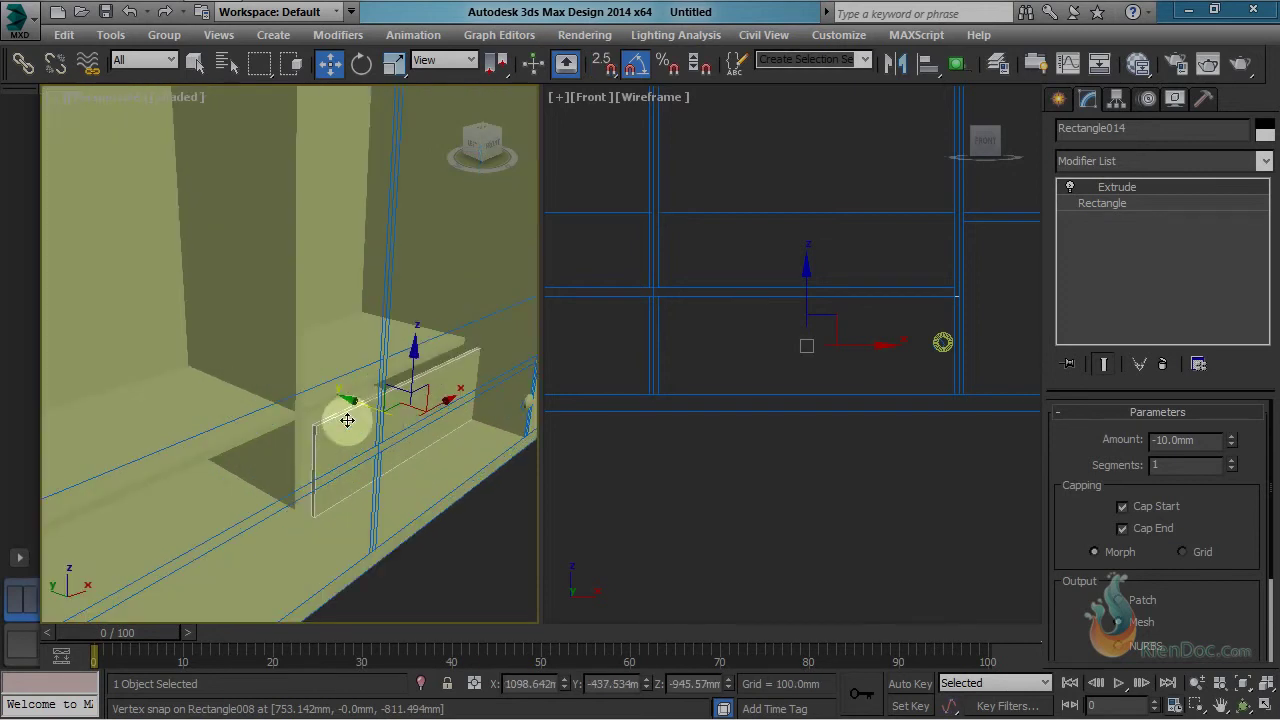
pyautogui.moveTo(350, 402); pyautogui.dragTo(360, 393)
pyautogui.scroll(2, 360, 393)
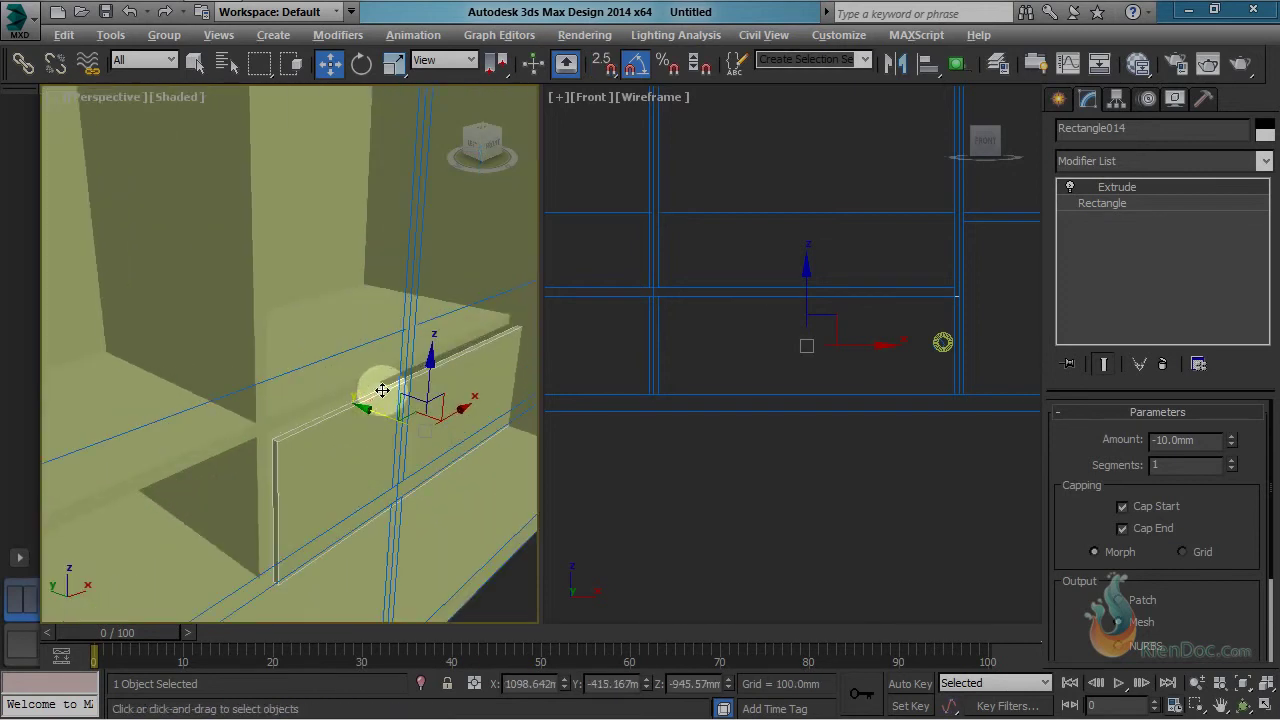
# Step: Align the front panel to the lower shelf board in Y only, matching minimum to minimum
pyautogui.hotkey('alt', 'a')
pyautogui.click(381, 377)
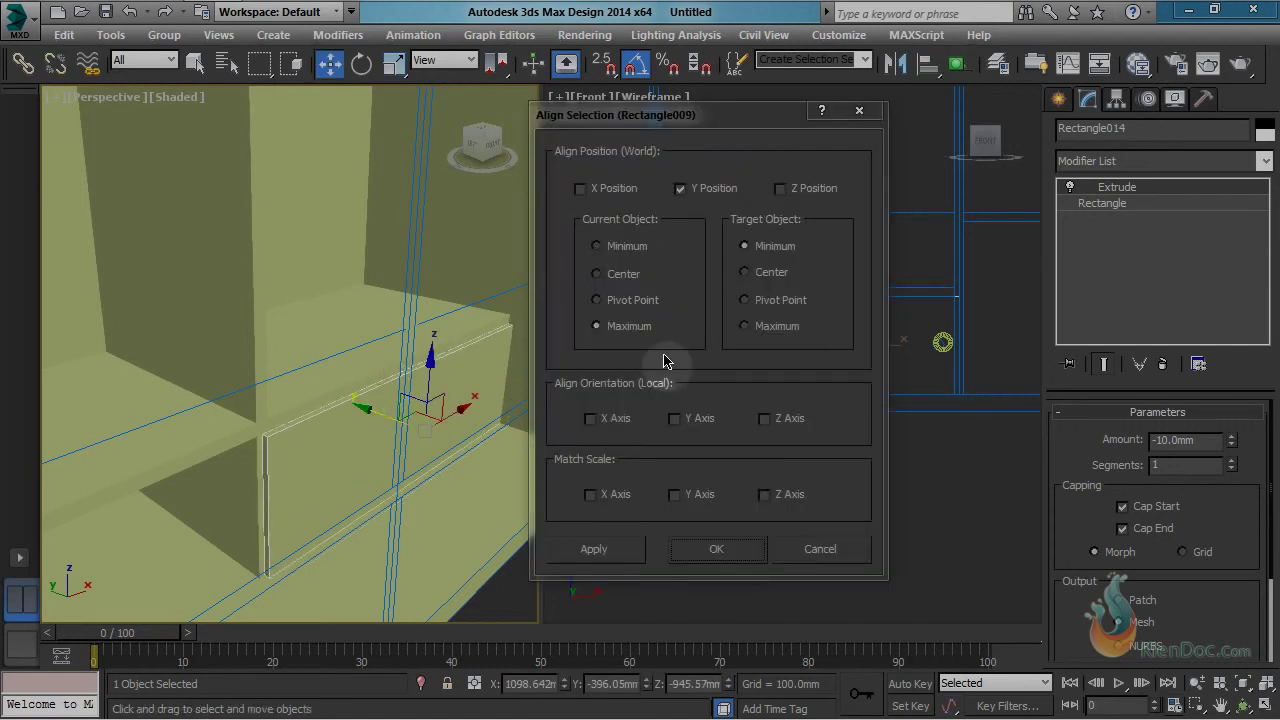
pyautogui.click(622, 245)
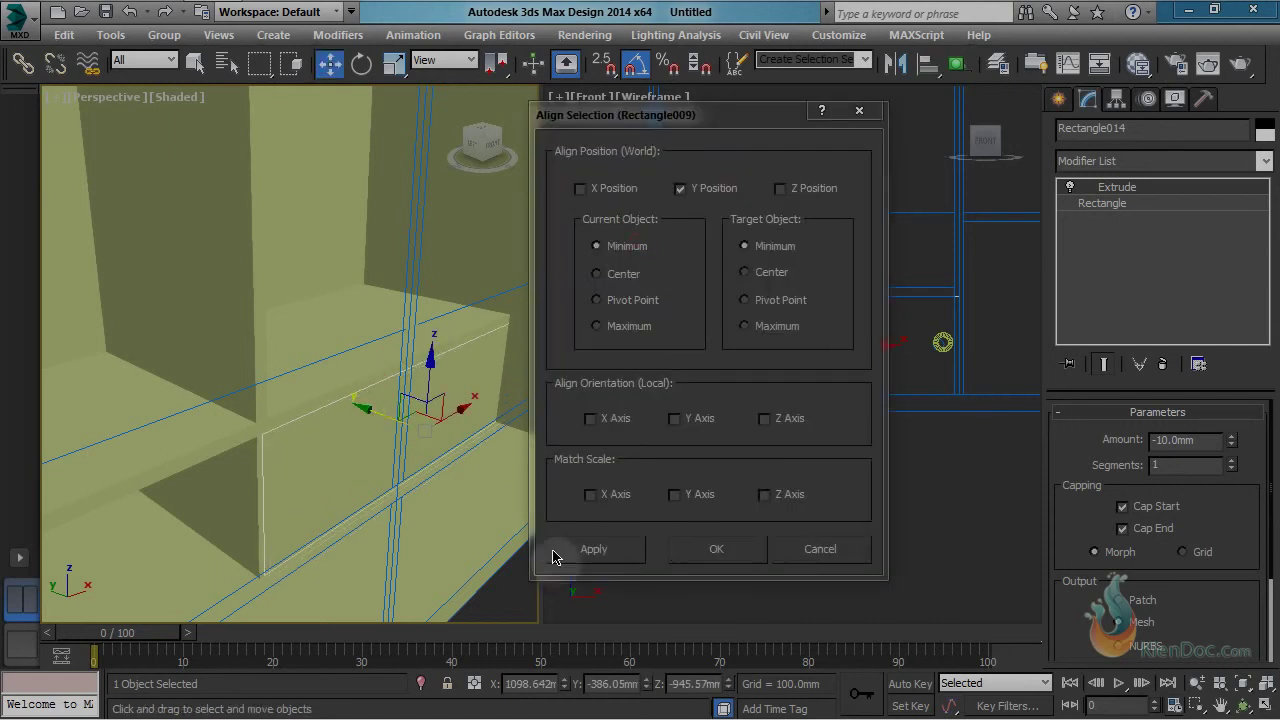
pyautogui.click(720, 549)
# Step: Offset the four front vertices of the lower vertical divider by 20 mm in Y to set its front edge back
pyautogui.scroll(8, 300, 360)
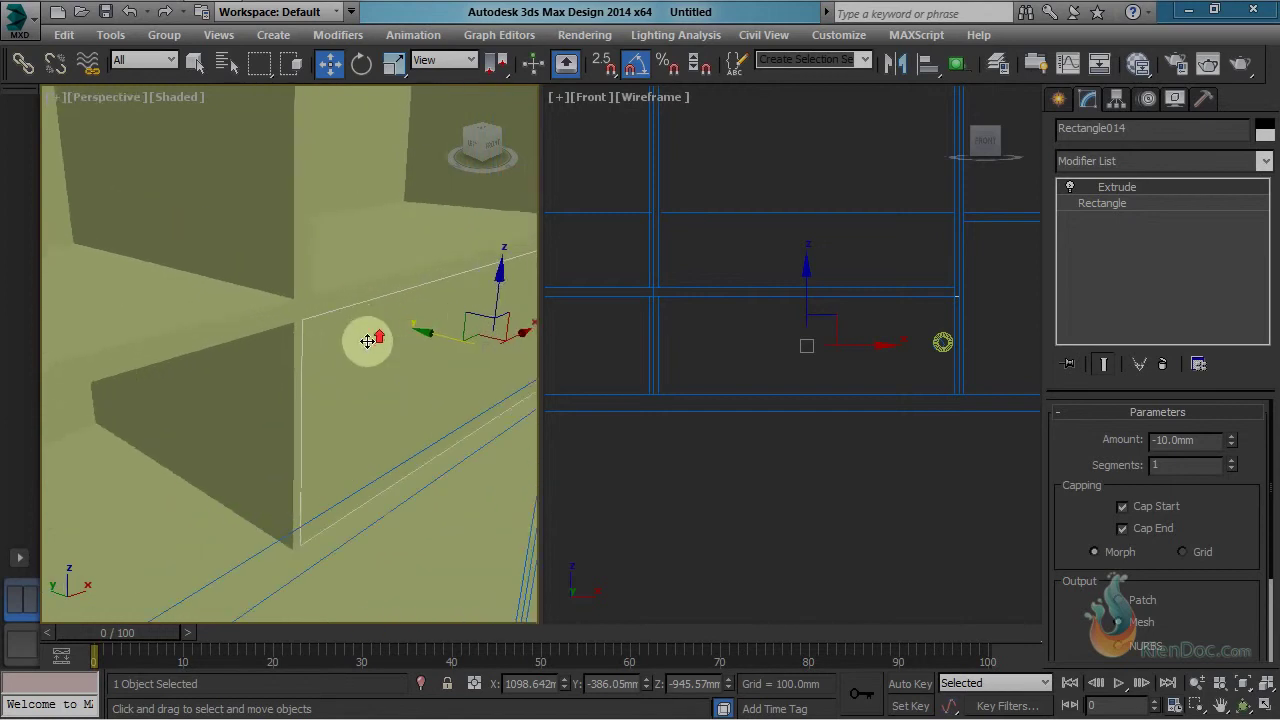
pyautogui.click(265, 397)
pyautogui.keyDown('alt'); pyautogui.moveTo(266, 194); pyautogui.dragTo(263, 371, button='middle'); pyautogui.keyUp('alt')
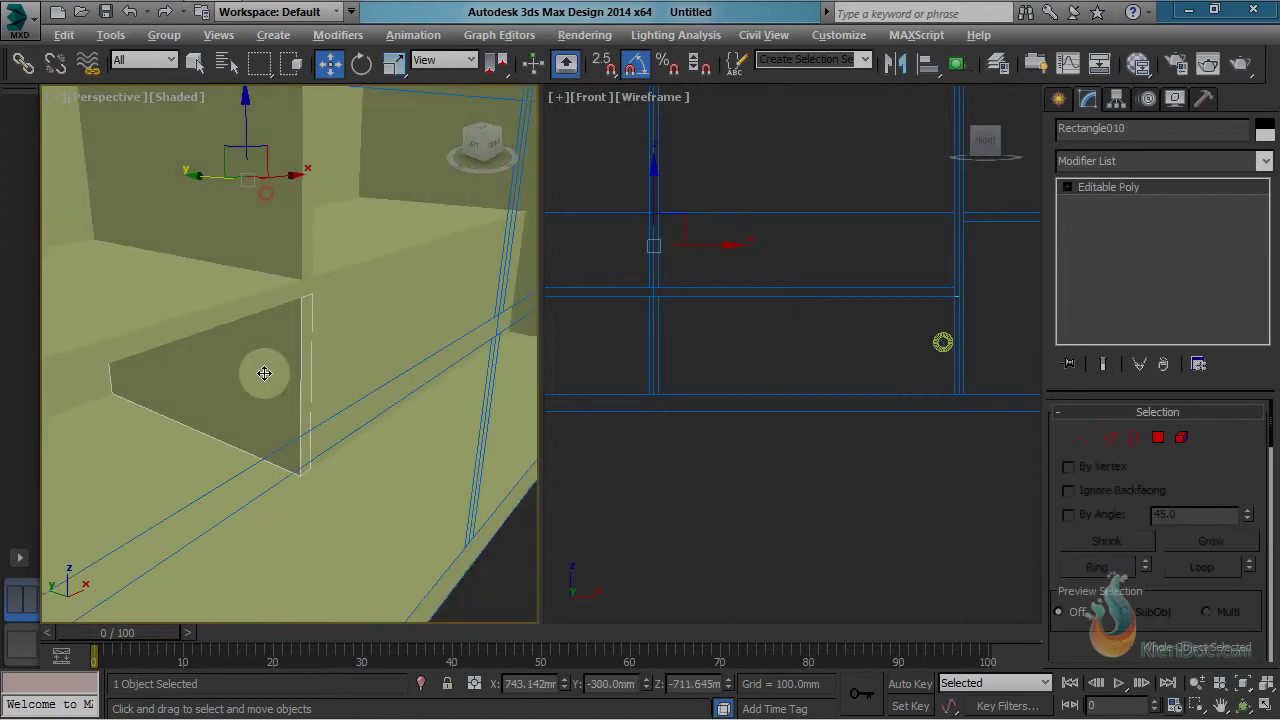
pyautogui.click(1085, 438)
pyautogui.moveTo(260, 227); pyautogui.dragTo(410, 601)
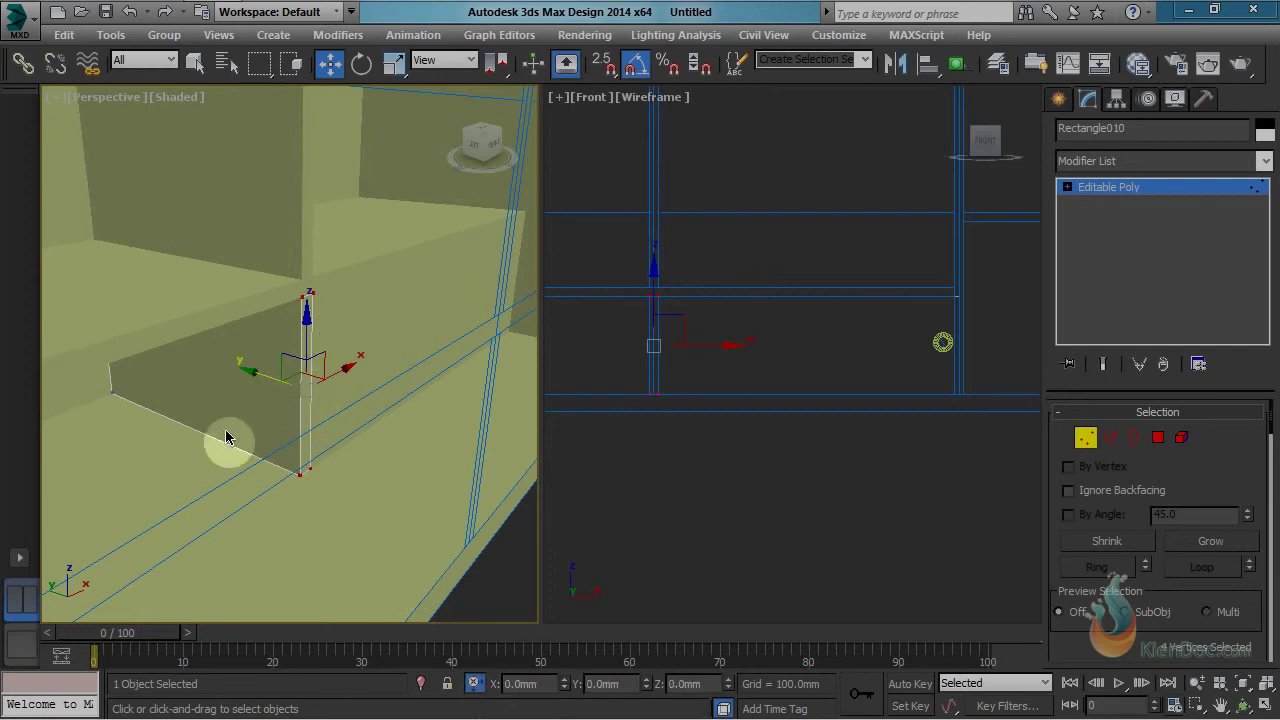
pyautogui.click(630, 686)
pyautogui.write('20')
pyautogui.press('Return')
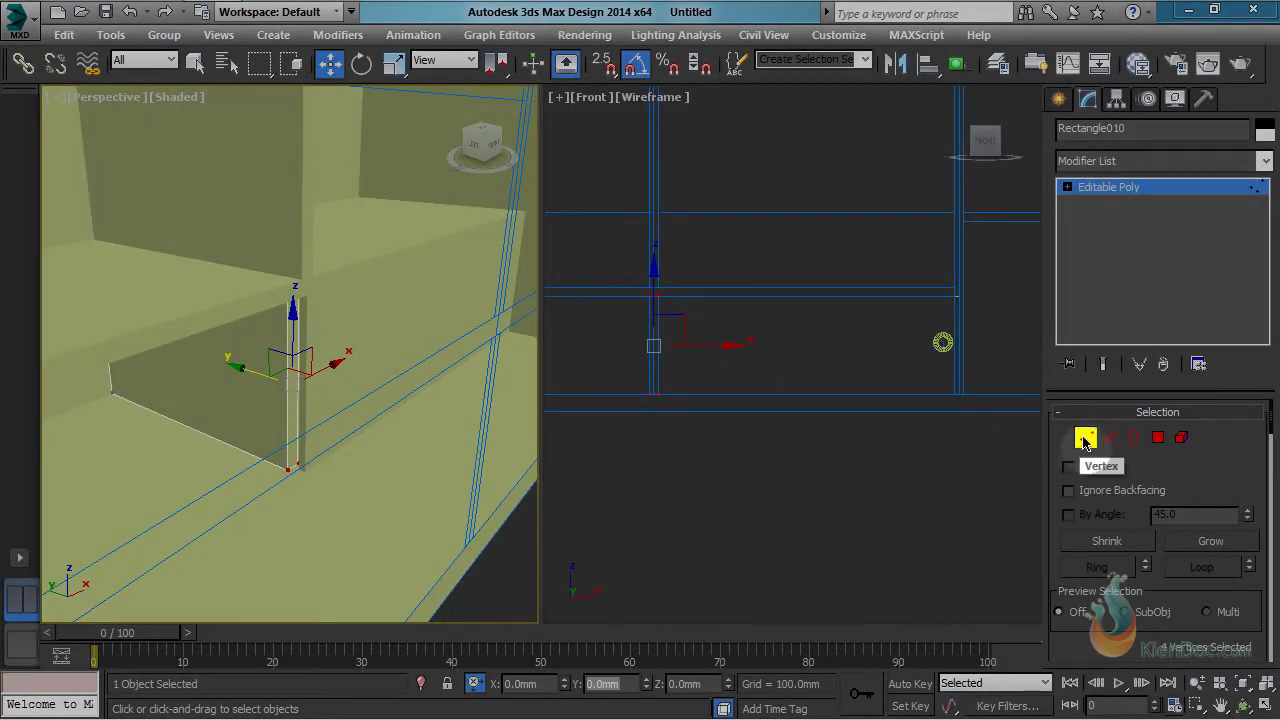
pyautogui.click(1083, 443)
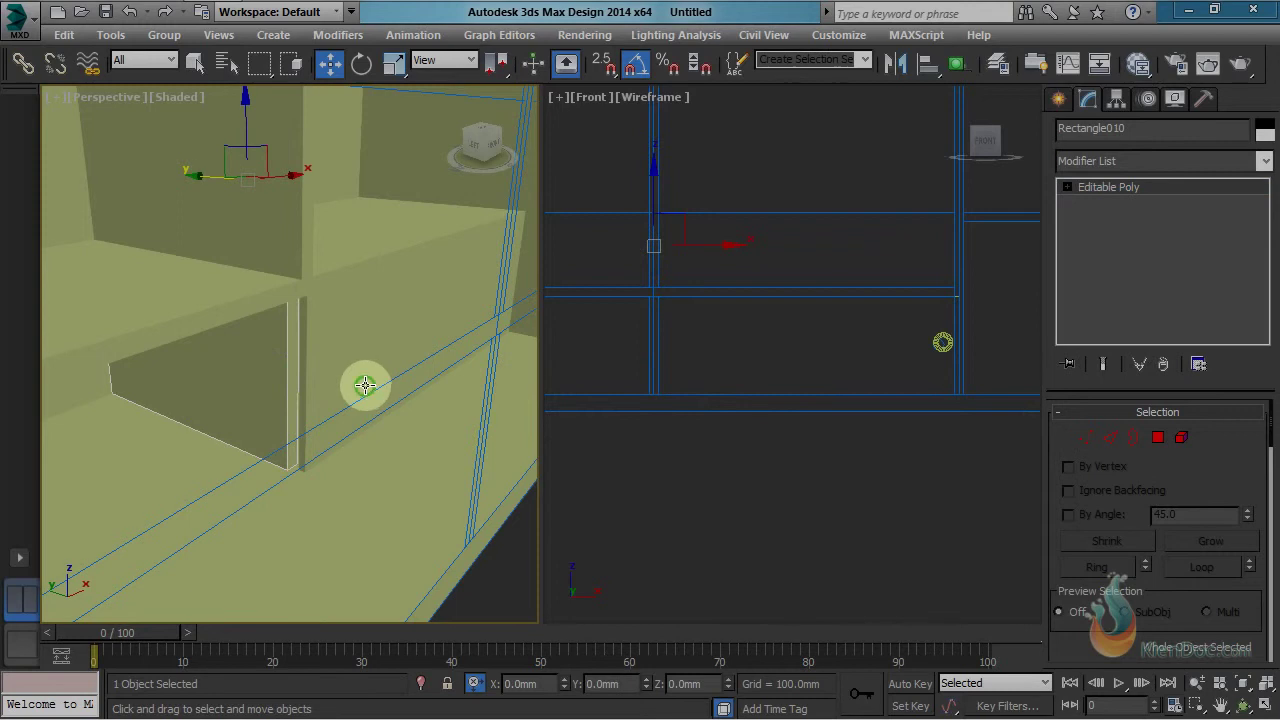
# Step: Clone the lower front panel in place as a Copy, keeping the default name
pyautogui.scroll(-4, 400, 376)
pyautogui.click(389, 359)
pyautogui.scroll(1, 383, 357)
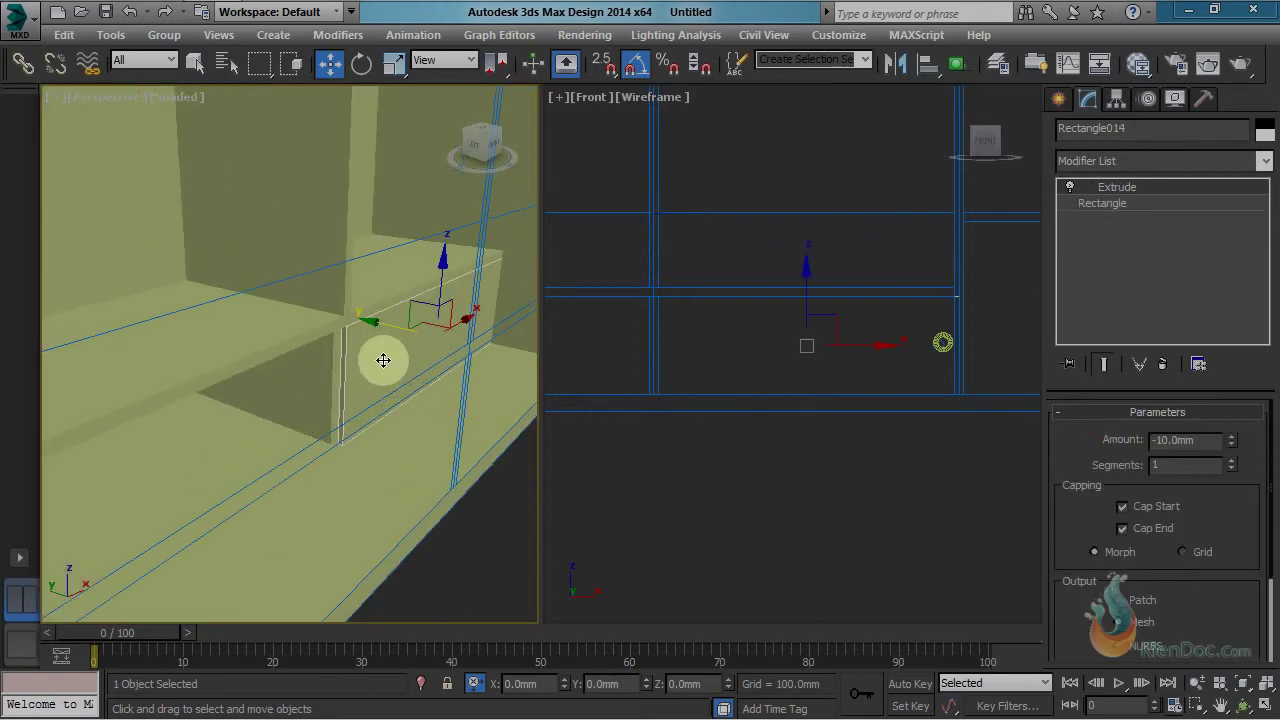
pyautogui.hotkey('ctrl', 'v')
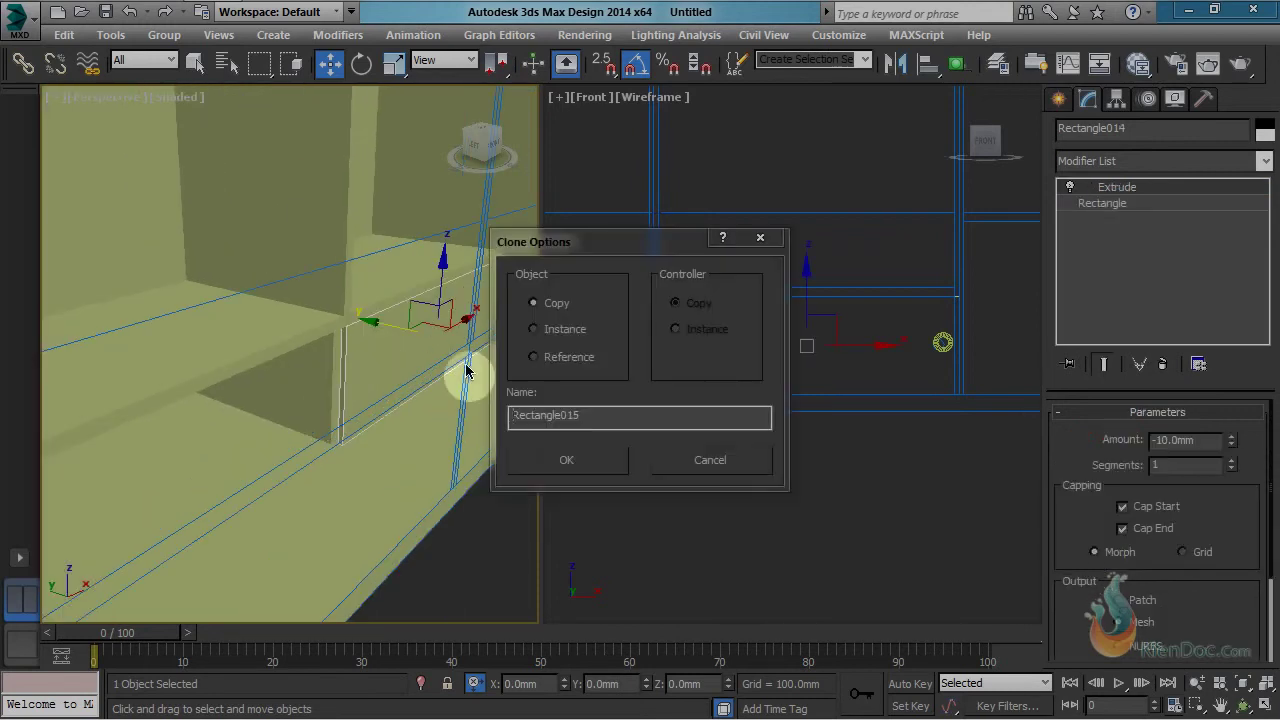
pyautogui.click(583, 466)
# Step: Align the copied panel directly behind the original in Y only, matching its minimum to the target's maximum
pyautogui.scroll(2, 409, 377)
pyautogui.hotkey('alt', 'a')
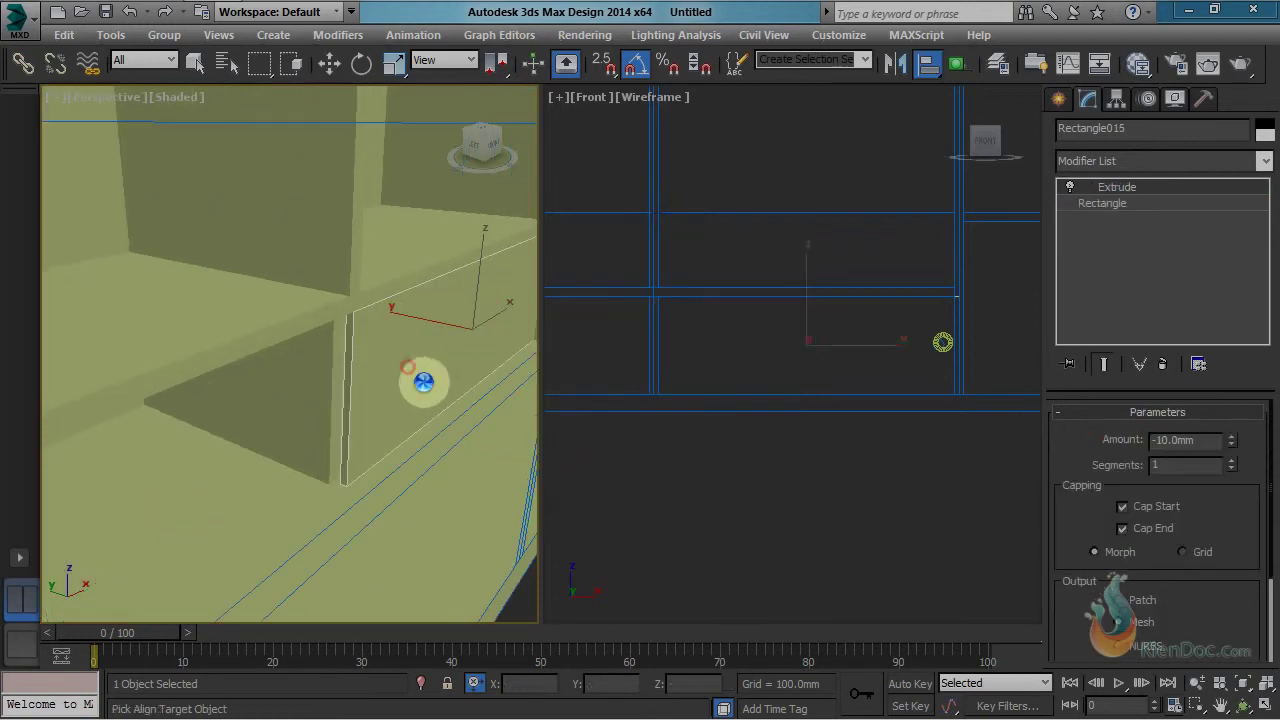
pyautogui.click(424, 382)
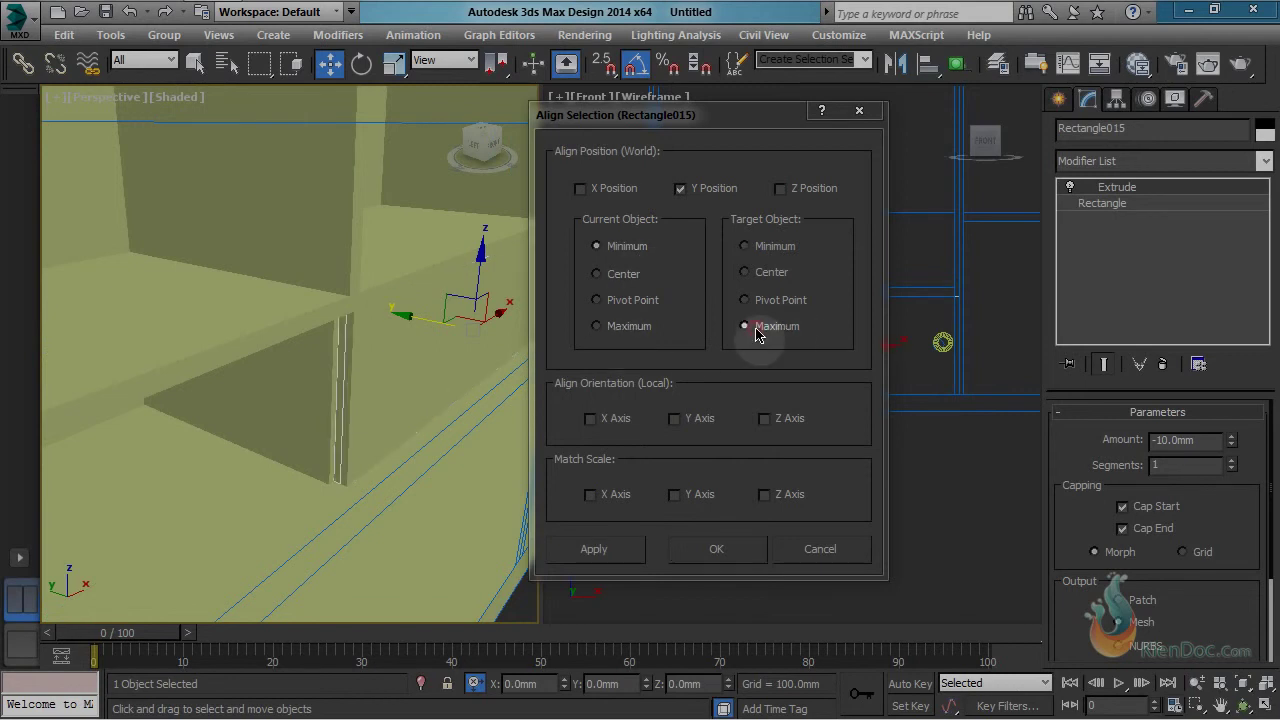
pyautogui.click(727, 552)
# Step: Move the copied panel along X towards the first lower bay beside the wardrobe's outer side
pyautogui.keyDown('alt'); pyautogui.moveTo(432, 343); pyautogui.dragTo(452, 380, button='middle'); pyautogui.keyUp('alt')
pyautogui.scroll(-2, 429, 341)
pyautogui.moveTo(482, 308); pyautogui.dragTo(329, 343)
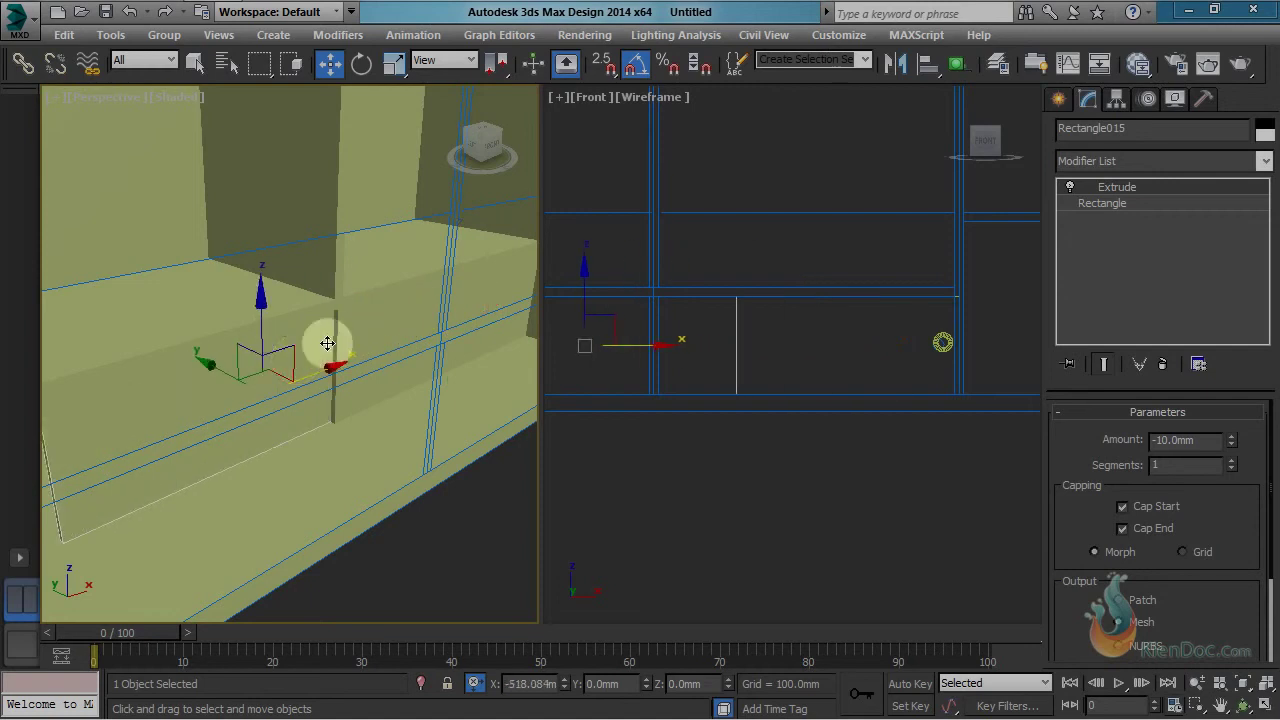
pyautogui.moveTo(286, 363); pyautogui.dragTo(474, 302, button='middle')
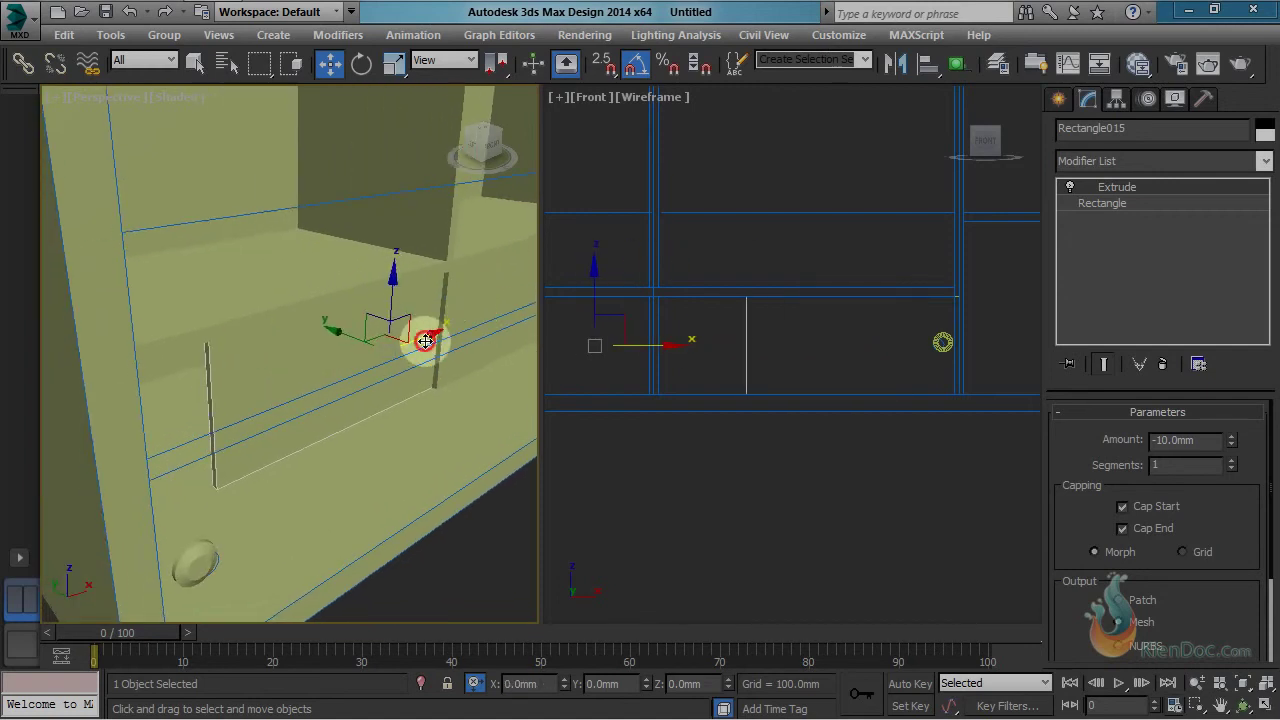
pyautogui.moveTo(425, 341); pyautogui.dragTo(451, 357)
# Step: Lock the selection and snap the copied panel along X to the lower inner corner of the wardrobe's outer side
pyautogui.moveTo(731, 372); pyautogui.dragTo(894, 362, button='middle')
pyautogui.moveTo(652, 362); pyautogui.dragTo(774, 366, button='middle')
pyautogui.scroll(2, 708, 379)
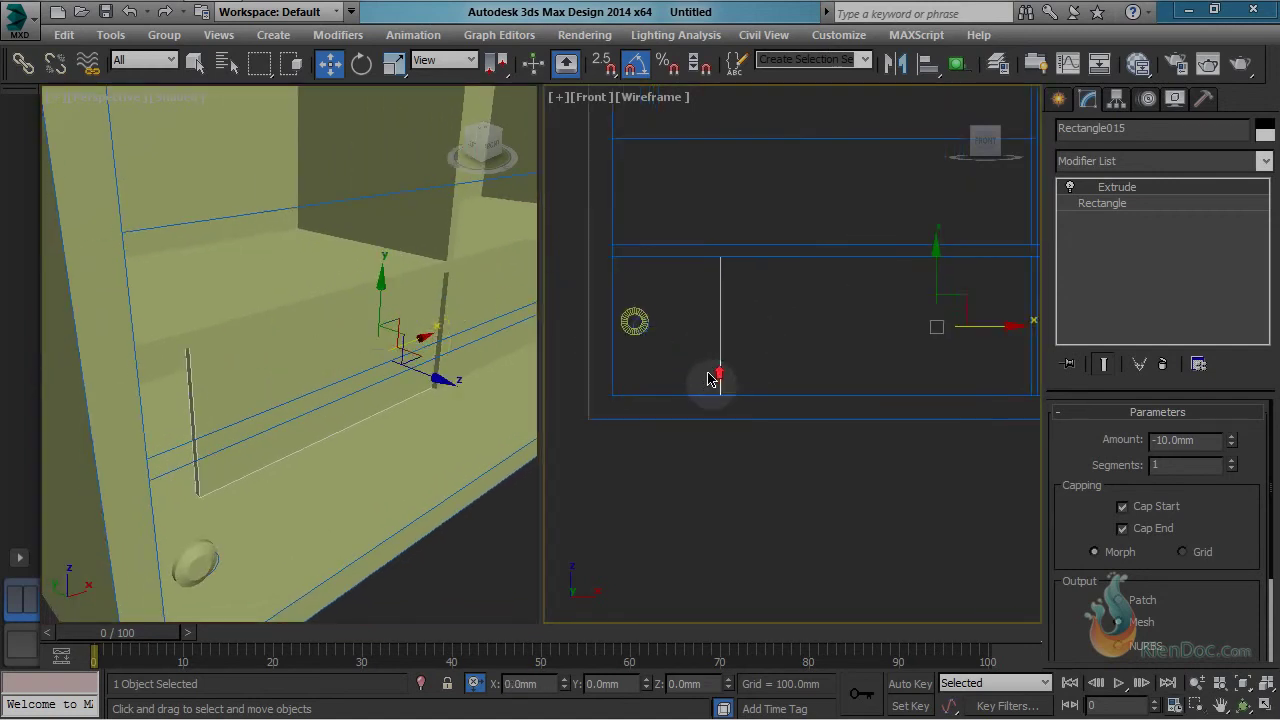
pyautogui.scroll(4, 708, 378)
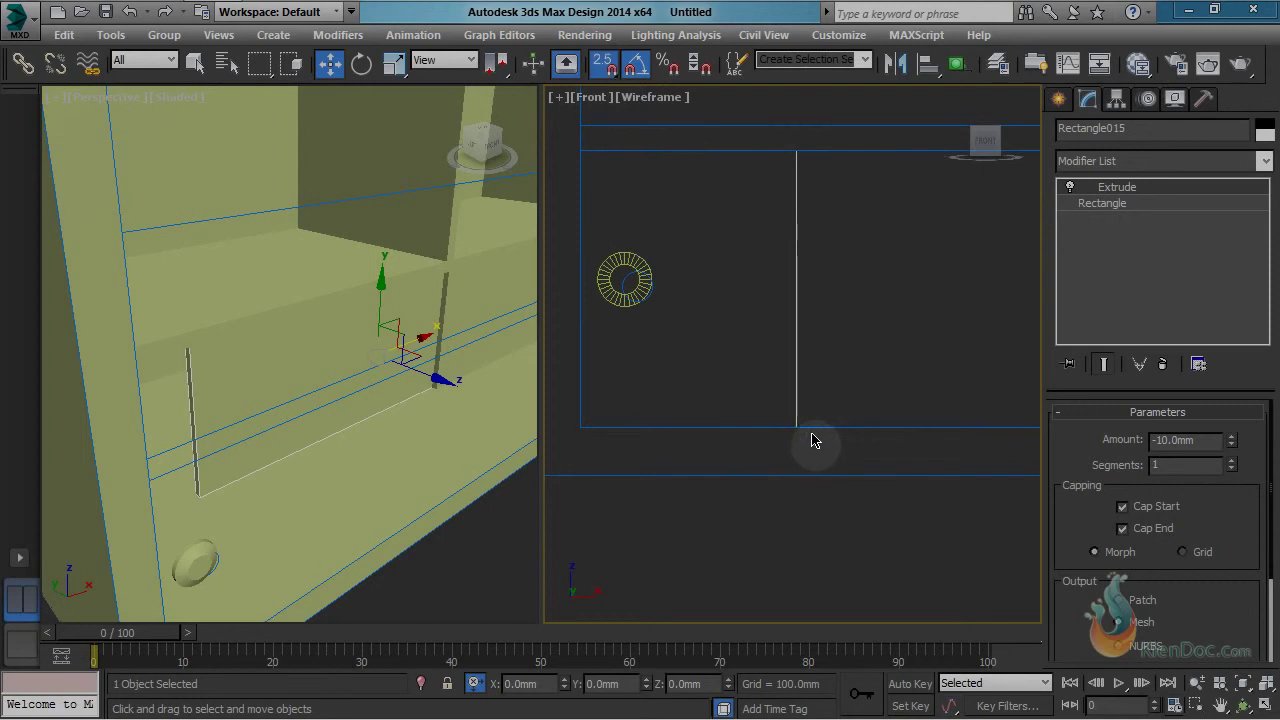
pyautogui.moveTo(860, 432); pyautogui.dragTo(859, 432, button='middle')
pyautogui.moveTo(859, 432); pyautogui.dragTo(643, 432)
pyautogui.scroll(-5, 708, 343)
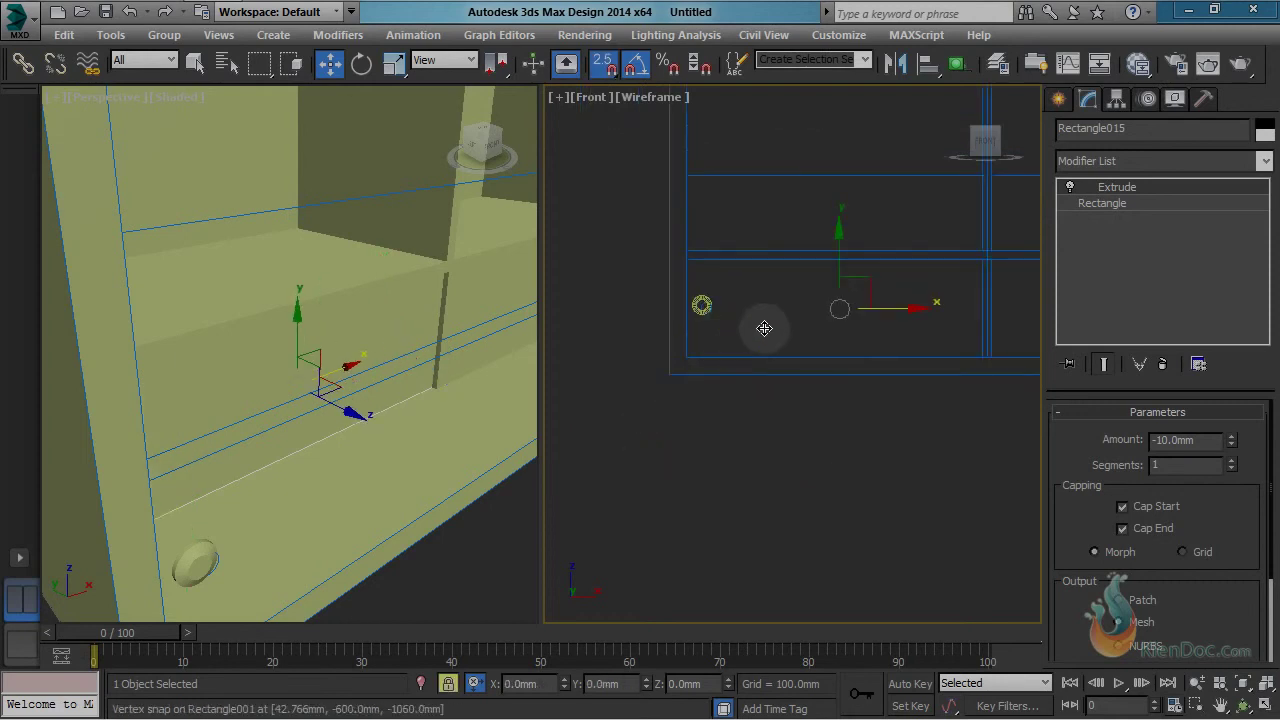
# Step: Lock the first lower bay's knob as the selection and snap it onto the knob circle of the reference drawing
pyautogui.moveTo(764, 342); pyautogui.dragTo(762, 374, button='middle')
pyautogui.moveTo(384, 394); pyautogui.dragTo(388, 343, button='middle')
pyautogui.scroll(6, 706, 328)
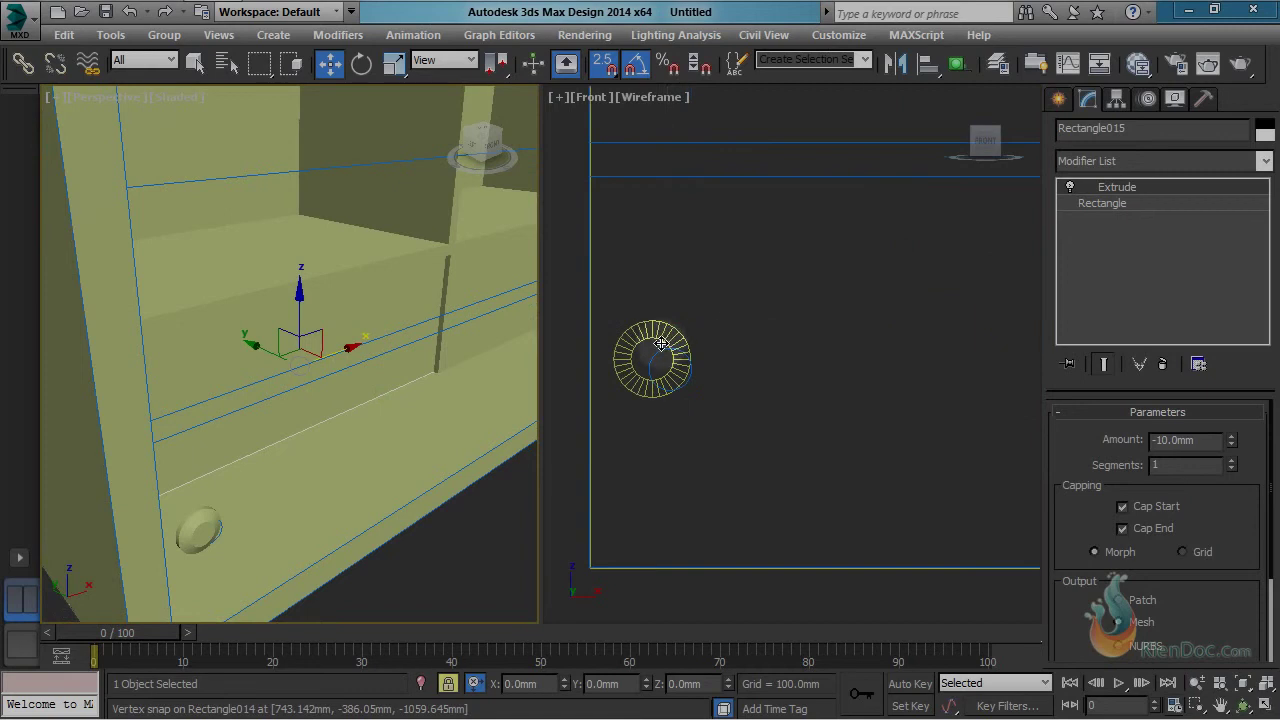
pyautogui.click(661, 343)
pyautogui.scroll(4, 690, 310)
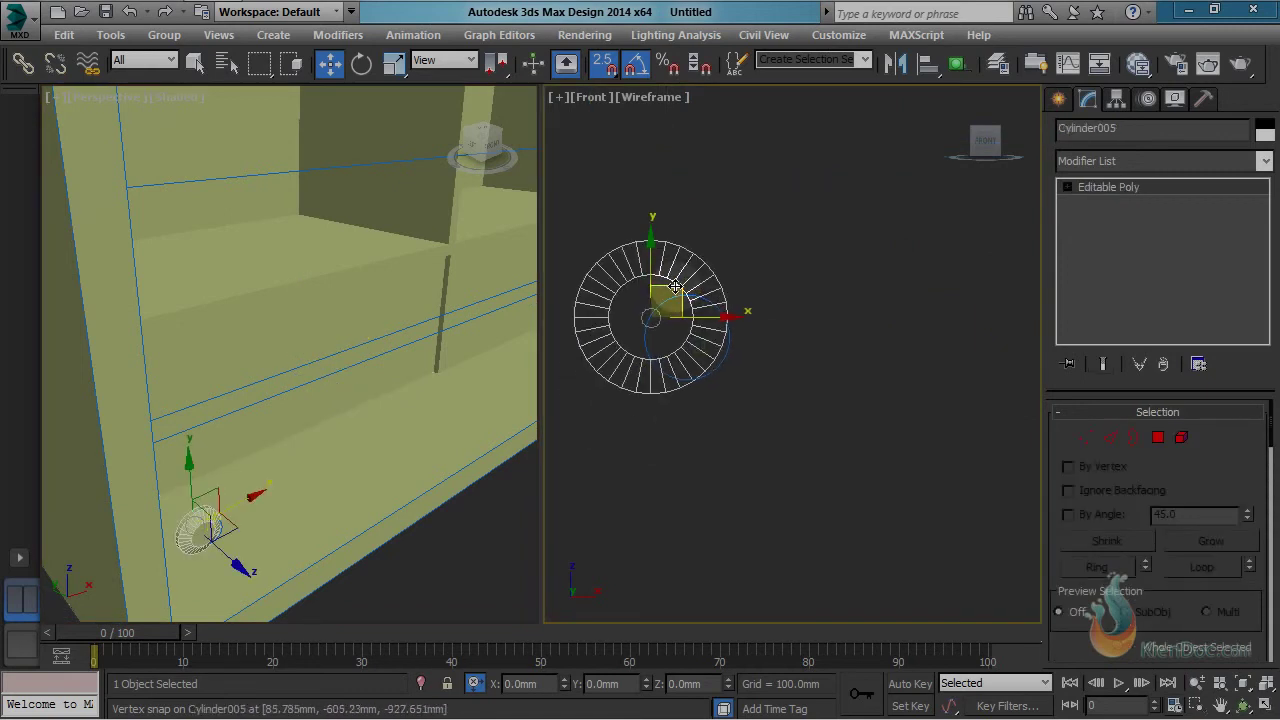
pyautogui.scroll(2, 675, 287)
pyautogui.moveTo(669, 303); pyautogui.dragTo(714, 297, button='middle')
pyautogui.press('space')
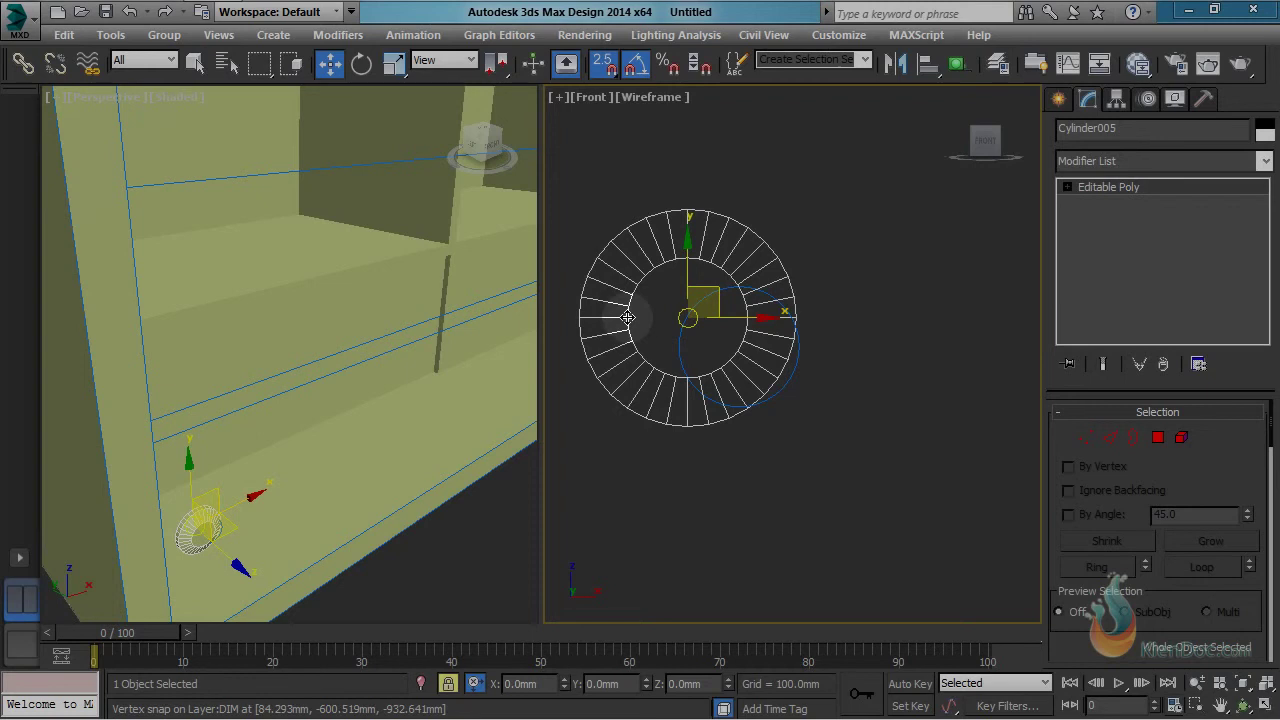
pyautogui.moveTo(734, 300)
pyautogui.mouseDown()
pyautogui.moveTo(766, 351)
pyautogui.moveTo(689, 346)
pyautogui.mouseUp()
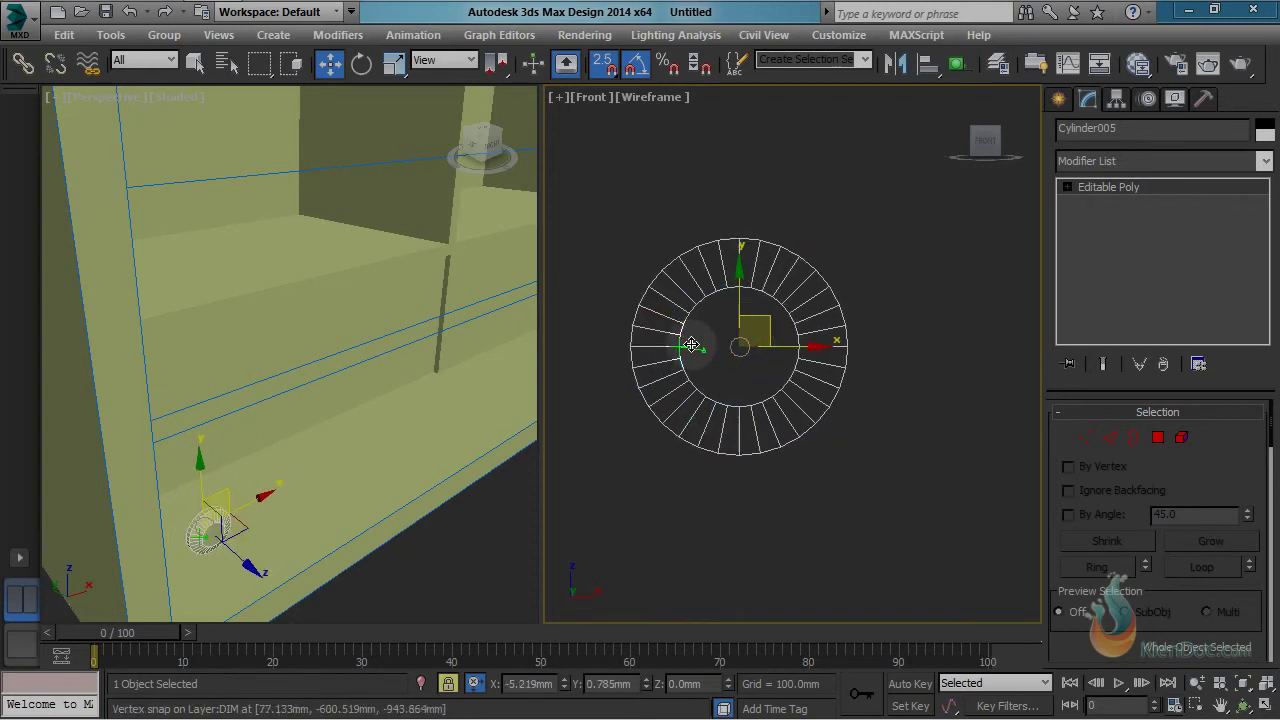
# Step: Snap the second lower bay's knob onto its own knob circle in the reference drawing
pyautogui.scroll(-6, 754, 292)
pyautogui.moveTo(835, 335); pyautogui.dragTo(615, 361, button='middle')
pyautogui.scroll(8, 889, 357)
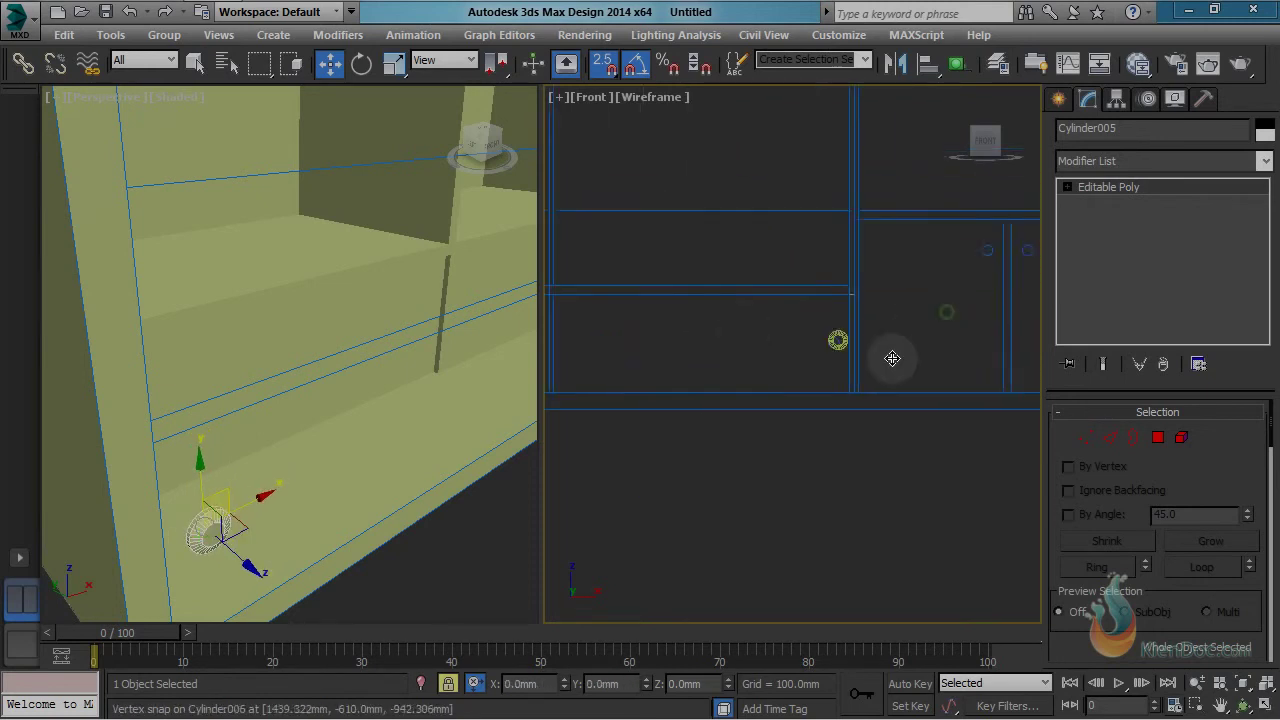
pyautogui.click(805, 311)
pyautogui.scroll(2, 797, 317)
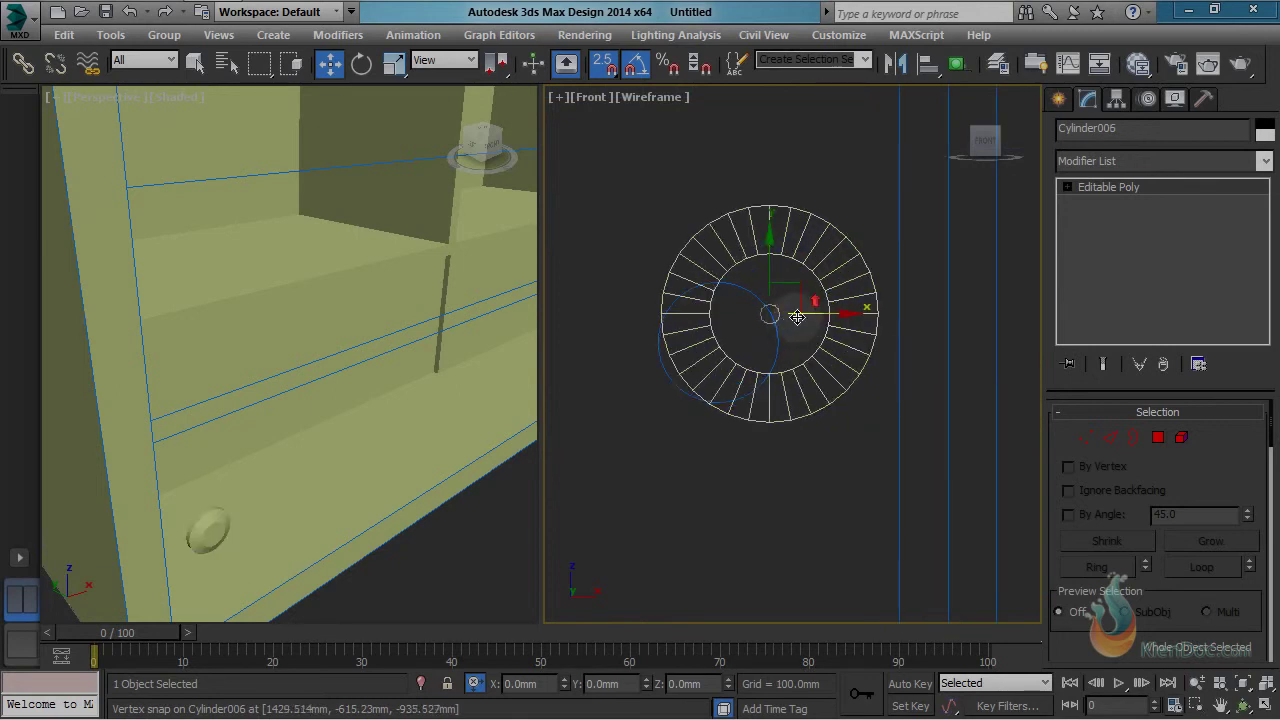
pyautogui.moveTo(825, 316)
pyautogui.mouseDown()
pyautogui.moveTo(757, 334)
pyautogui.moveTo(696, 311)
pyautogui.moveTo(663, 357)
pyautogui.moveTo(656, 343)
pyautogui.mouseUp()
pyautogui.scroll(-4, 737, 323)
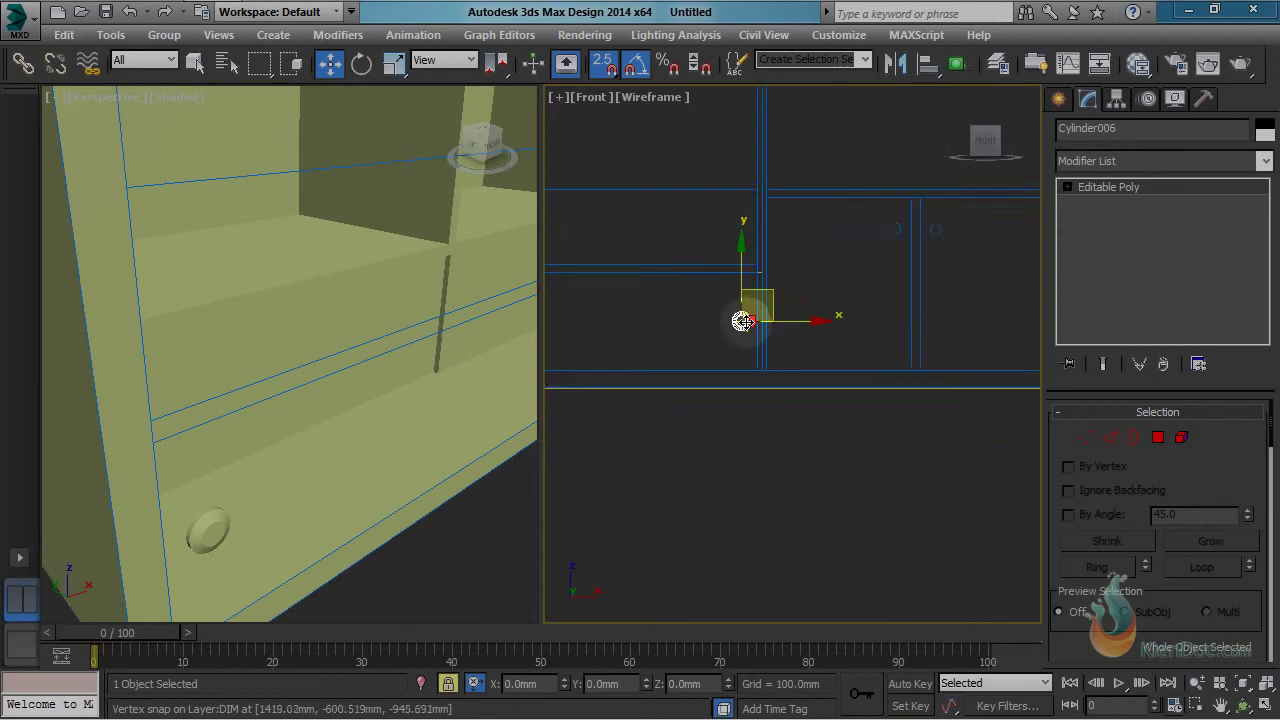
# Step: Align the second knob to the second lower panel in Y only, matching its maximum to the target's minimum
pyautogui.moveTo(743, 320); pyautogui.dragTo(843, 363, button='middle')
pyautogui.moveTo(338, 447); pyautogui.dragTo(256, 472, button='middle')
pyautogui.scroll(2, 354, 363)
pyautogui.moveTo(354, 363); pyautogui.dragTo(242, 445, button='middle')
pyautogui.scroll(1, 434, 331)
pyautogui.moveTo(424, 335); pyautogui.dragTo(308, 363, button='middle')
pyautogui.scroll(-5, 308, 363)
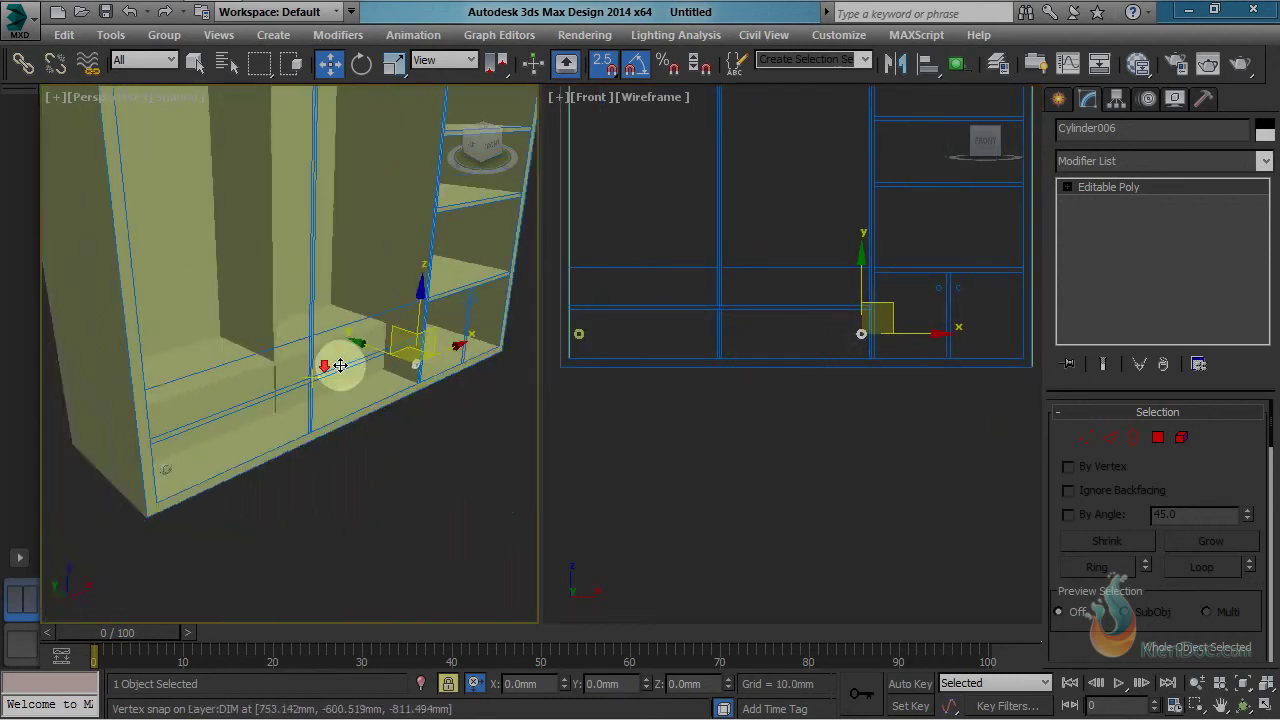
pyautogui.moveTo(426, 354); pyautogui.dragTo(393, 425, button='middle')
pyautogui.scroll(4, 397, 410)
pyautogui.scroll(3, 306, 375)
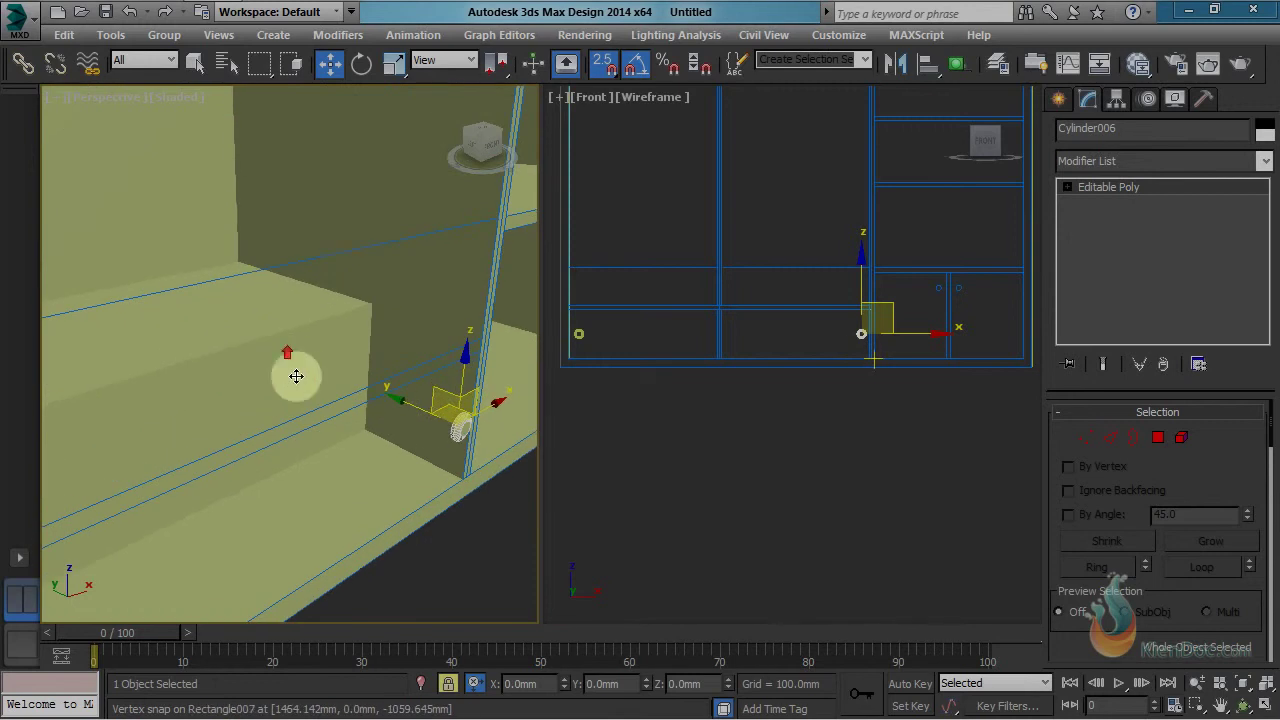
pyautogui.keyDown('alt'); pyautogui.moveTo(430, 428); pyautogui.dragTo(325, 371, button='middle'); pyautogui.keyUp('alt')
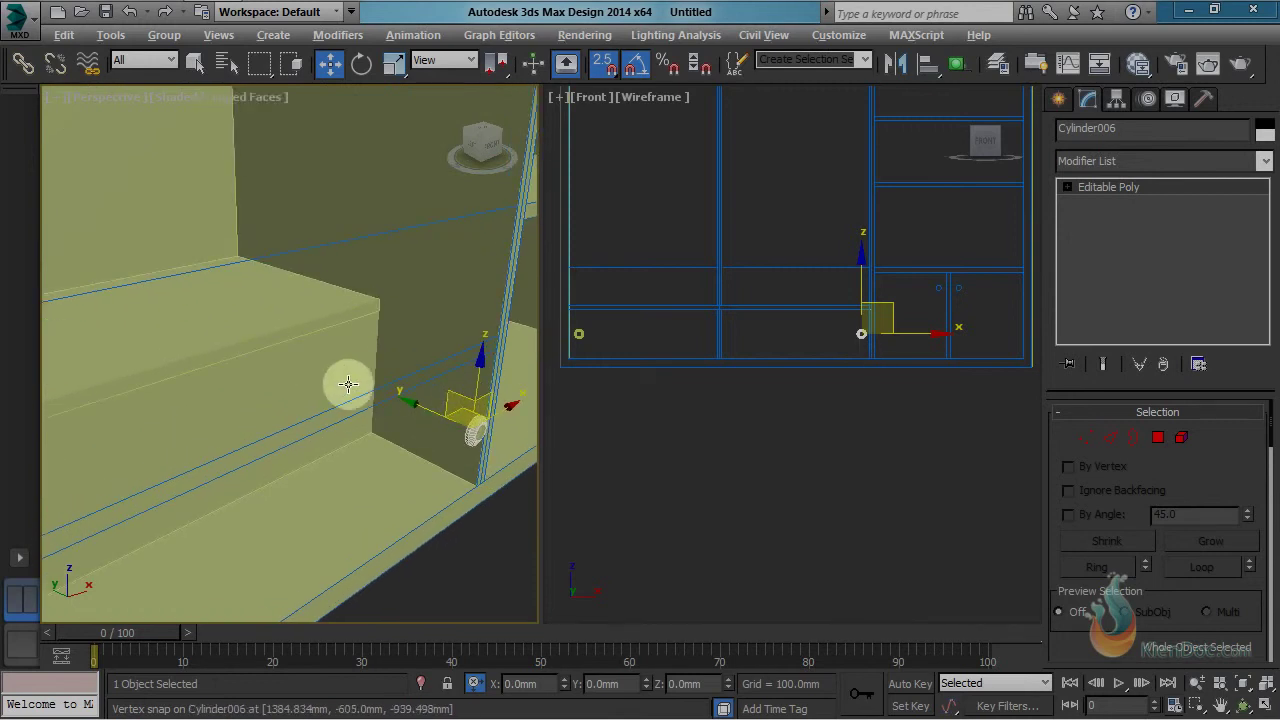
pyautogui.hotkey('alt', 'a')
pyautogui.click(344, 385)
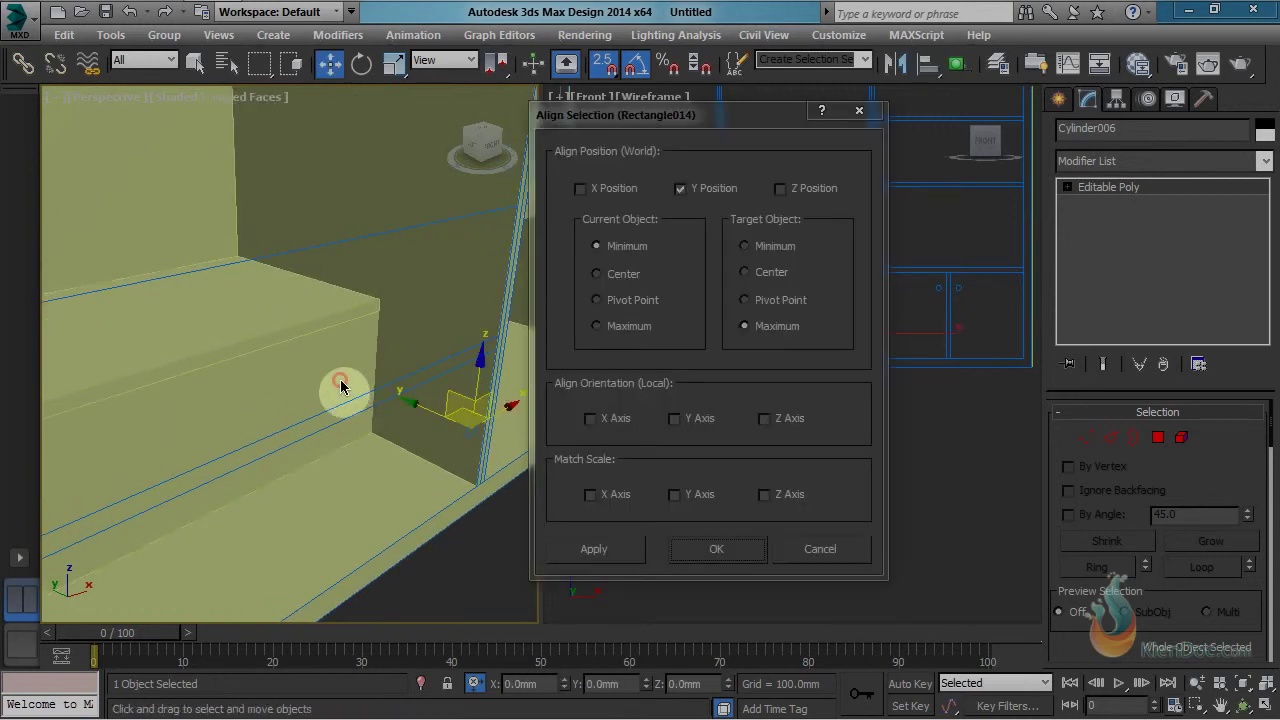
pyautogui.click(630, 328)
pyautogui.click(745, 245)
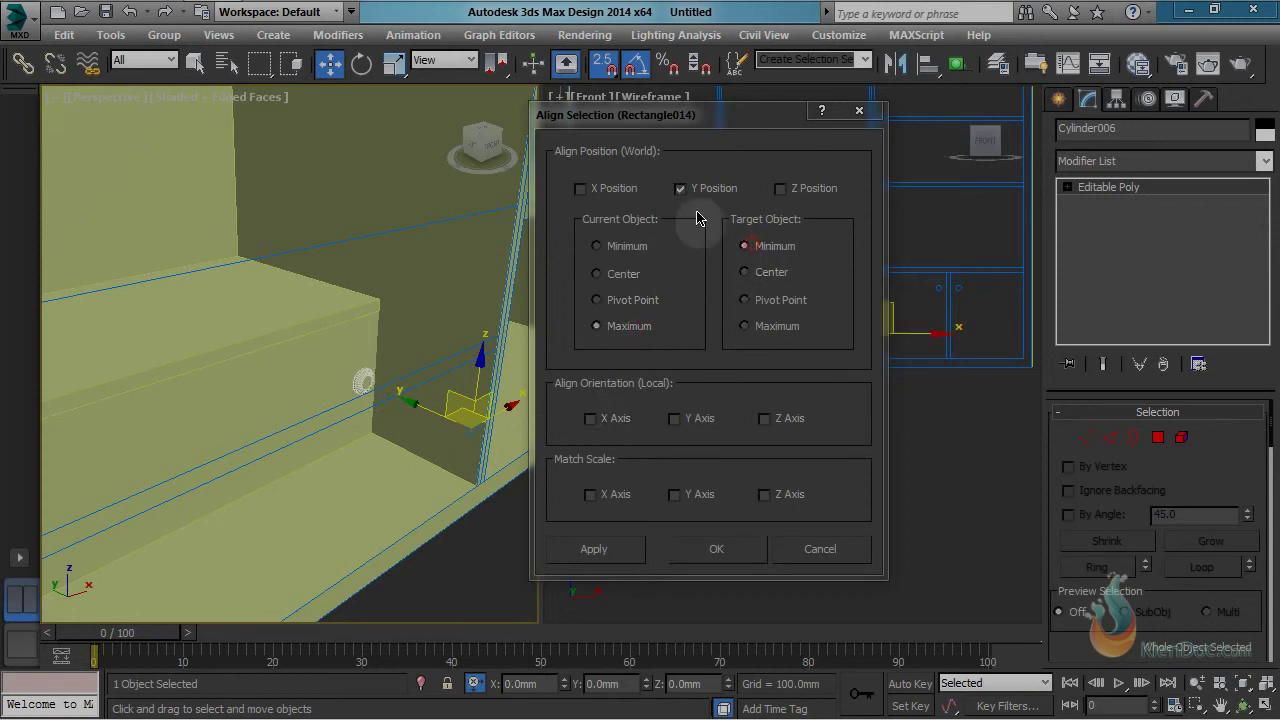
pyautogui.click(722, 549)
# Step: Align the first knob to the first lower bay's panel in Y, matching its maximum to the target's minimum
pyautogui.scroll(-6, 391, 294)
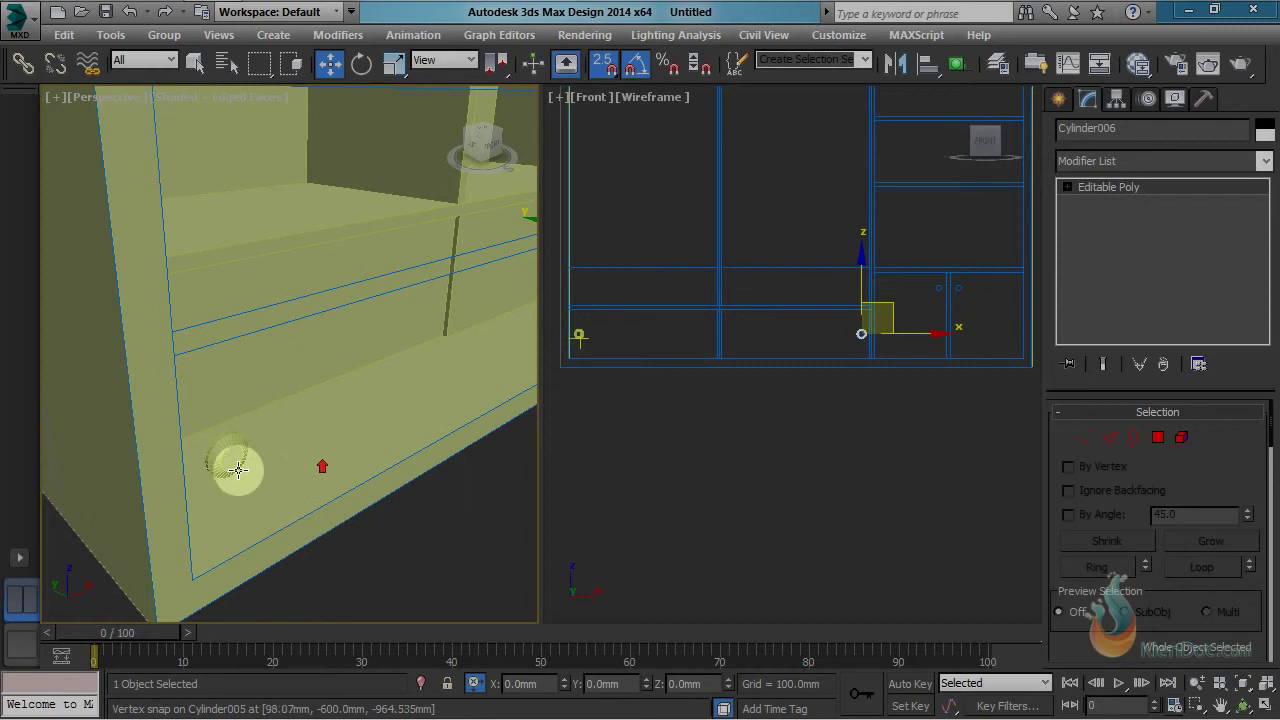
pyautogui.click(238, 464)
pyautogui.hotkey('alt', 'a')
pyautogui.click(315, 349)
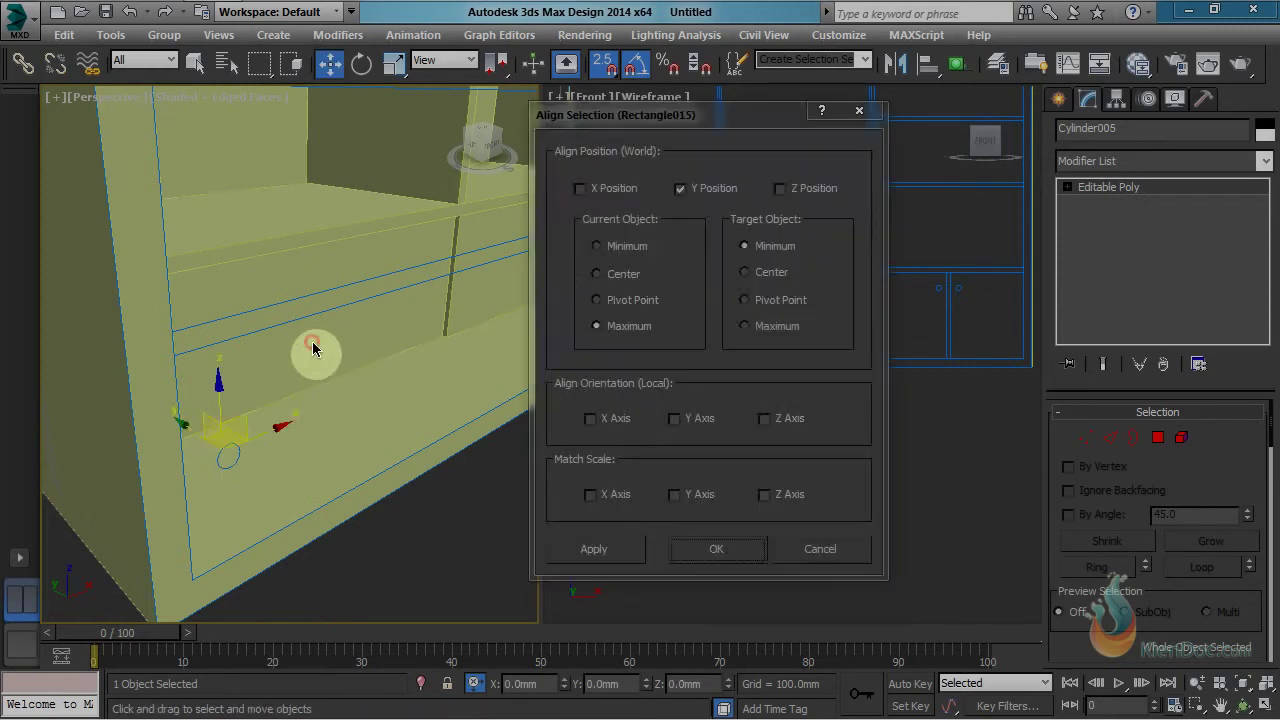
pyautogui.press('Return')
# Step: Group the first lower panel with its knob, keeping the default group name
pyautogui.keyDown('alt'); pyautogui.moveTo(392, 388); pyautogui.dragTo(286, 386, button='middle'); pyautogui.keyUp('alt')
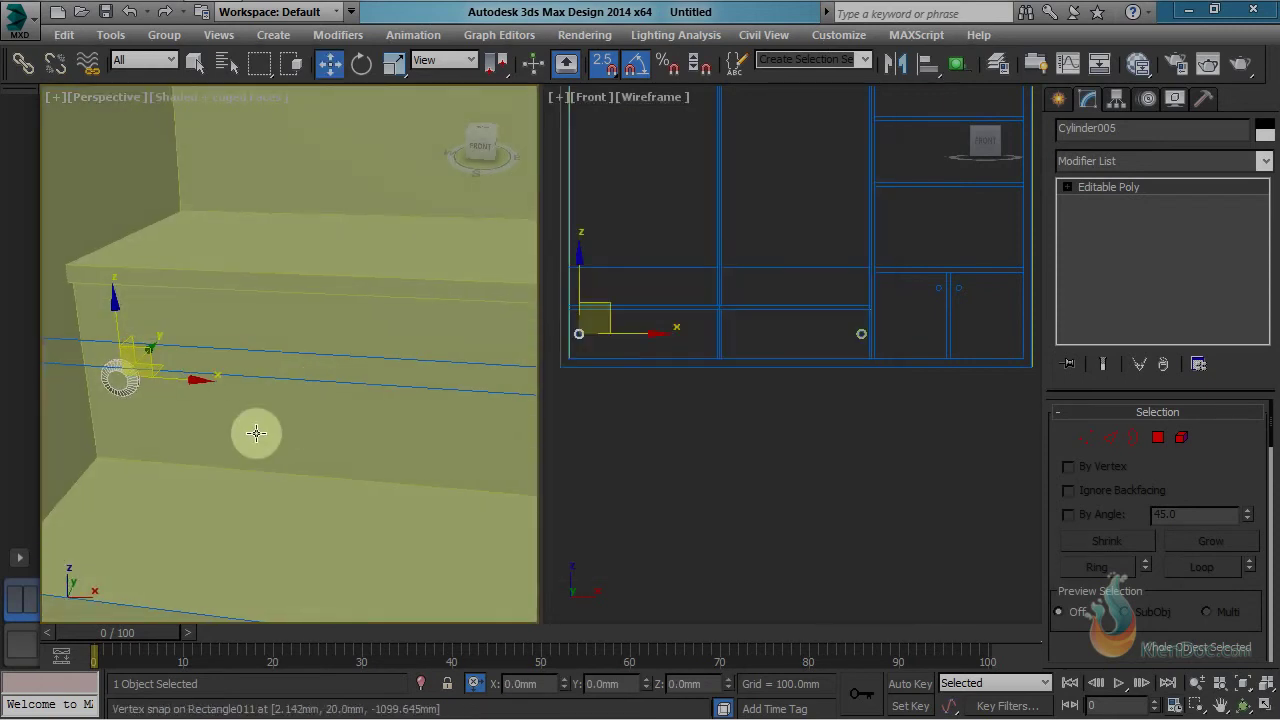
pyautogui.keyDown('ctrl'); pyautogui.click(263, 418); pyautogui.keyUp('ctrl')
pyautogui.click(164, 35)
pyautogui.click(180, 52)
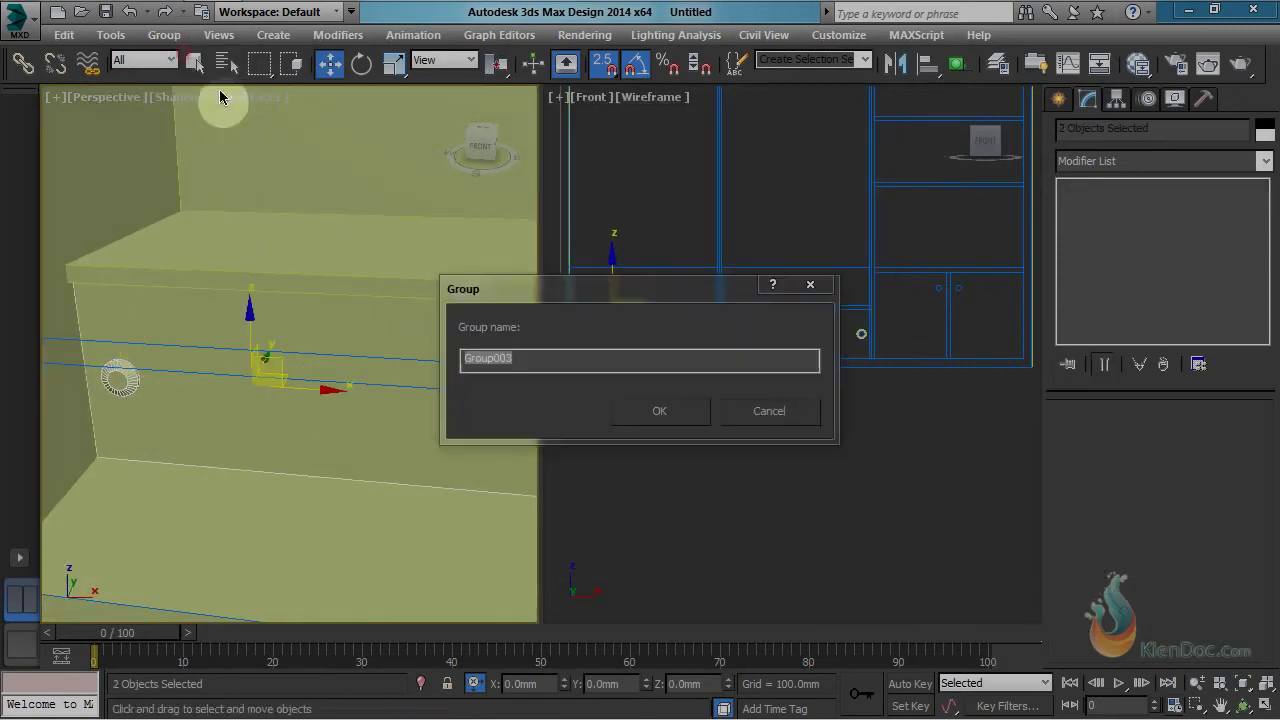
pyautogui.click(660, 414)
# Step: Group the second lower panel with its knob, keeping the default group name
pyautogui.moveTo(426, 410); pyautogui.dragTo(194, 363, button='middle')
pyautogui.scroll(-4, 206, 366)
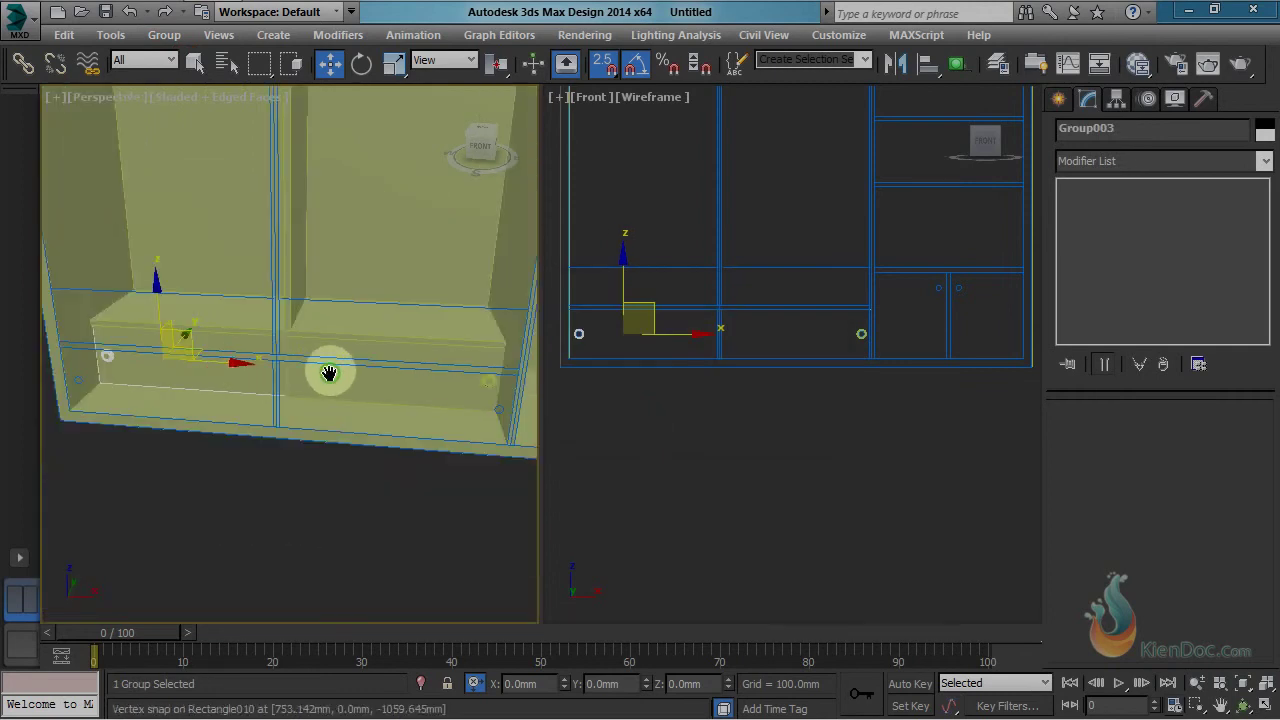
pyautogui.scroll(4, 350, 370)
pyautogui.moveTo(307, 396); pyautogui.dragTo(262, 390, button='middle')
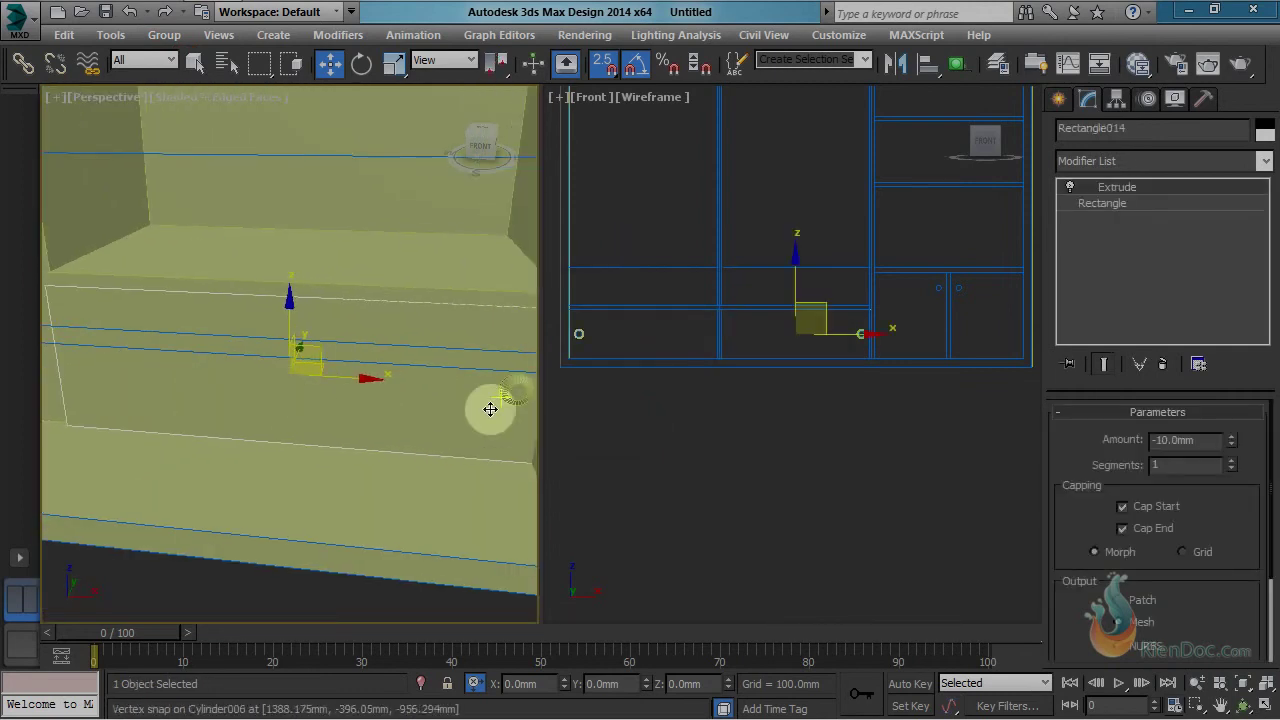
pyautogui.keyDown('ctrl'); pyautogui.click(509, 390); pyautogui.keyUp('ctrl')
pyautogui.click(172, 39)
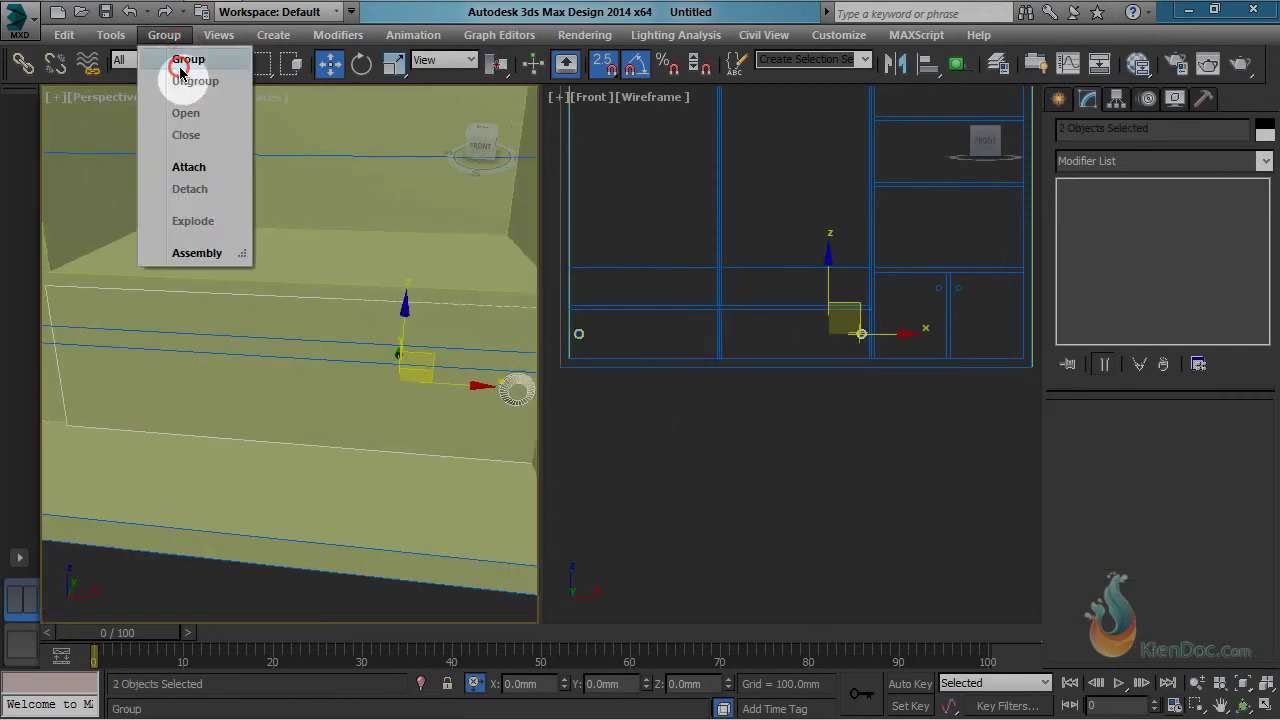
pyautogui.click(181, 60)
pyautogui.click(677, 423)
# Step: Switch the Front viewport to the Left view and frame the sloped shelf section above the lower panels
pyautogui.scroll(-5, 280, 337)
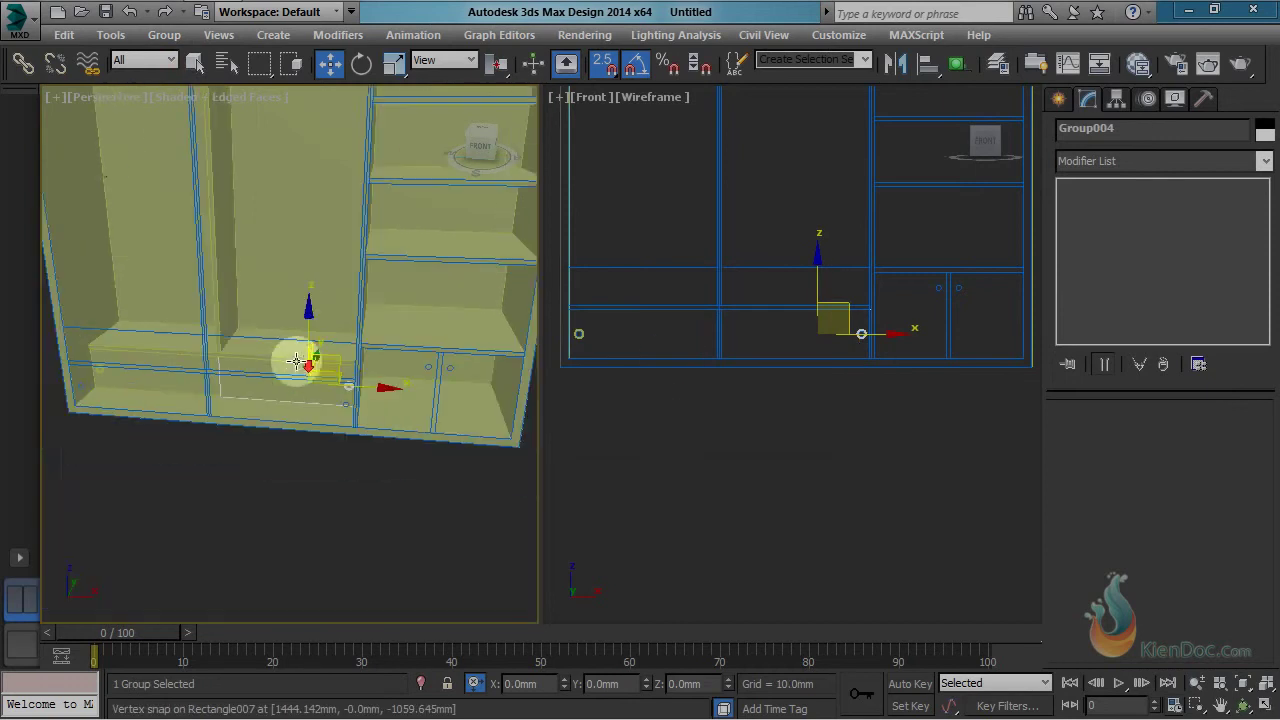
pyautogui.keyDown('alt'); pyautogui.moveTo(251, 346); pyautogui.dragTo(337, 423, button='middle'); pyautogui.keyUp('alt')
pyautogui.scroll(5, 256, 368)
pyautogui.moveTo(246, 378); pyautogui.dragTo(295, 206, button='middle')
pyautogui.keyDown('alt'); pyautogui.moveTo(301, 454); pyautogui.dragTo(420, 430, button='middle'); pyautogui.keyUp('alt')
pyautogui.scroll(-5, 729, 414)
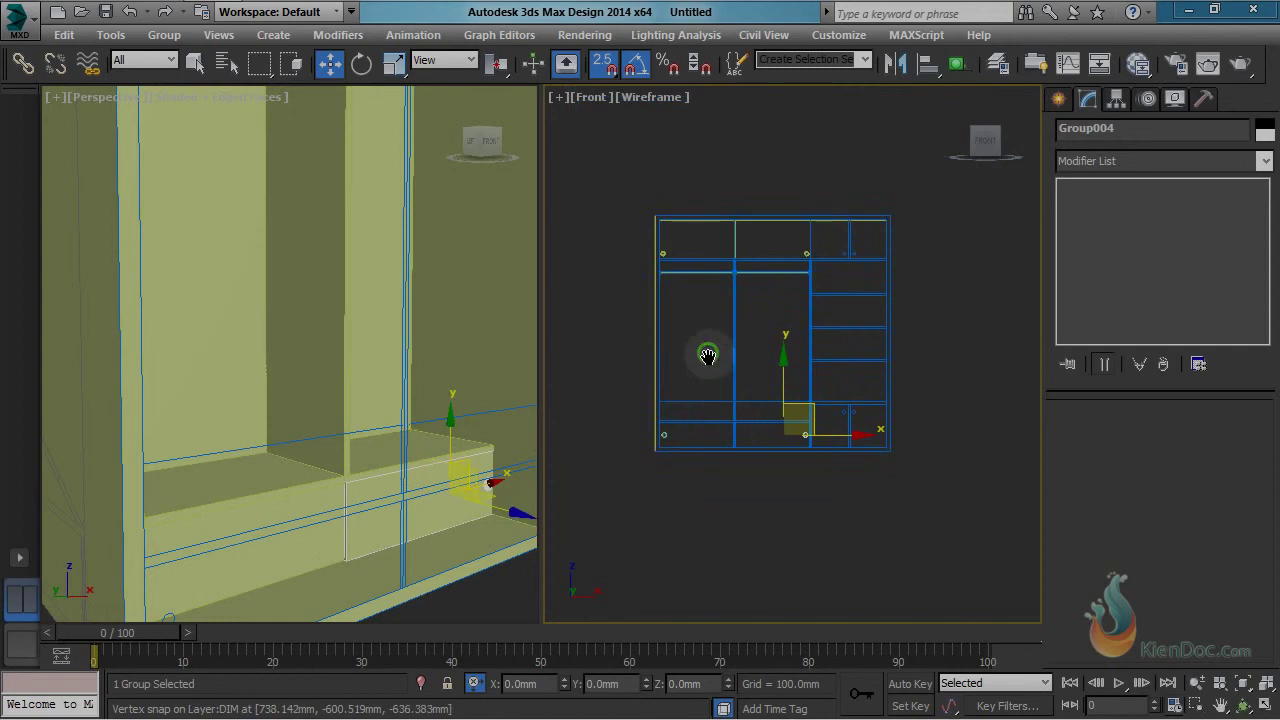
pyautogui.moveTo(707, 354); pyautogui.dragTo(706, 373, button='middle')
pyautogui.click(584, 97)
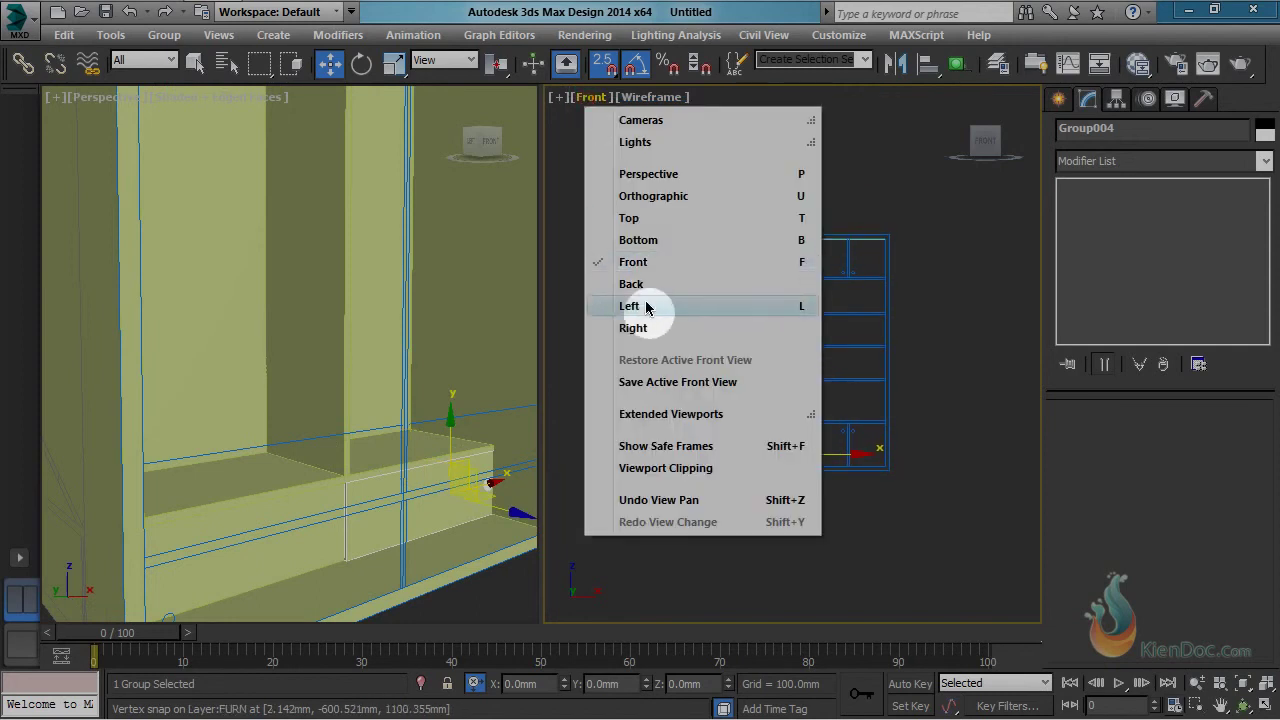
pyautogui.click(600, 303)
pyautogui.scroll(-5, 782, 371)
pyautogui.scroll(8, 786, 366)
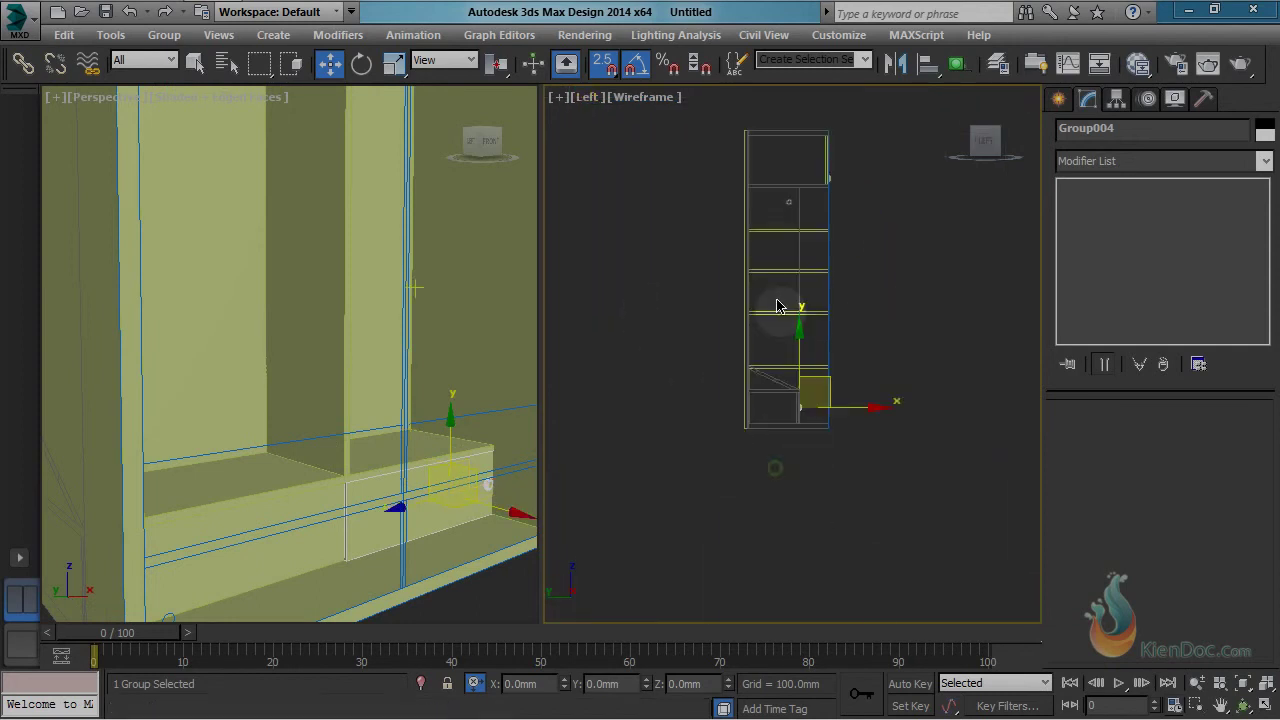
pyautogui.scroll(5, 802, 422)
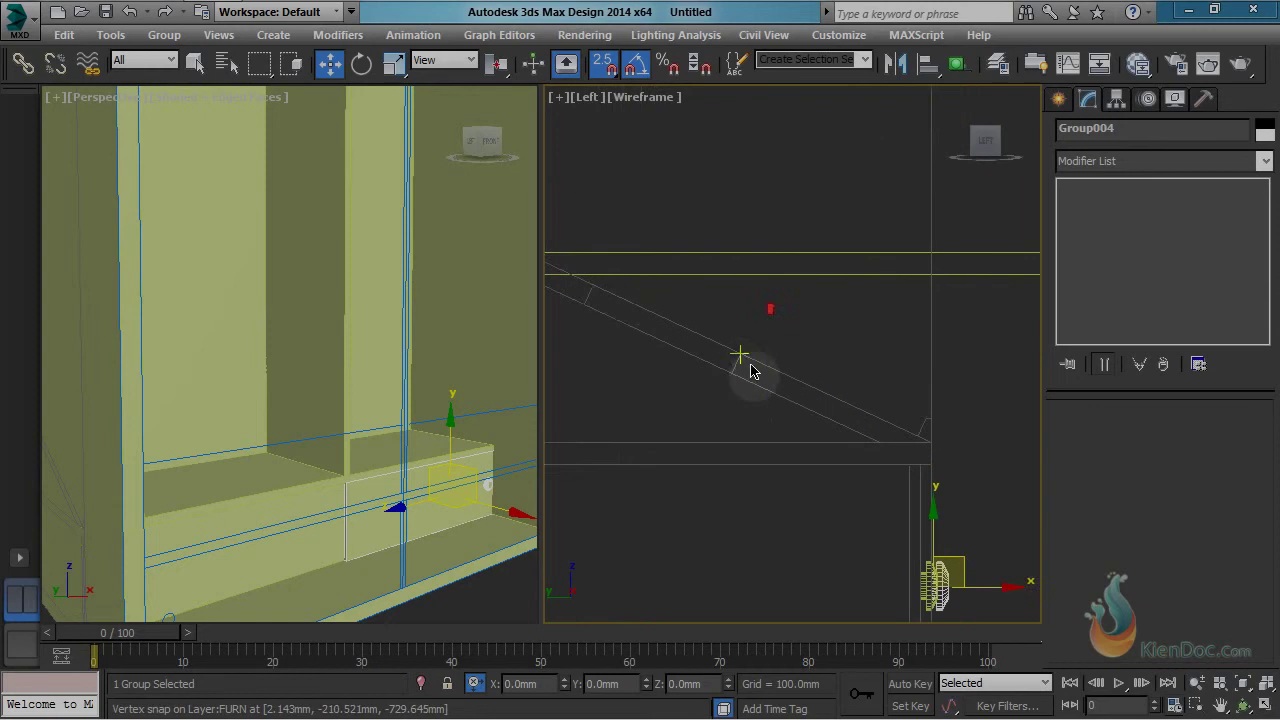
pyautogui.scroll(-3, 816, 346)
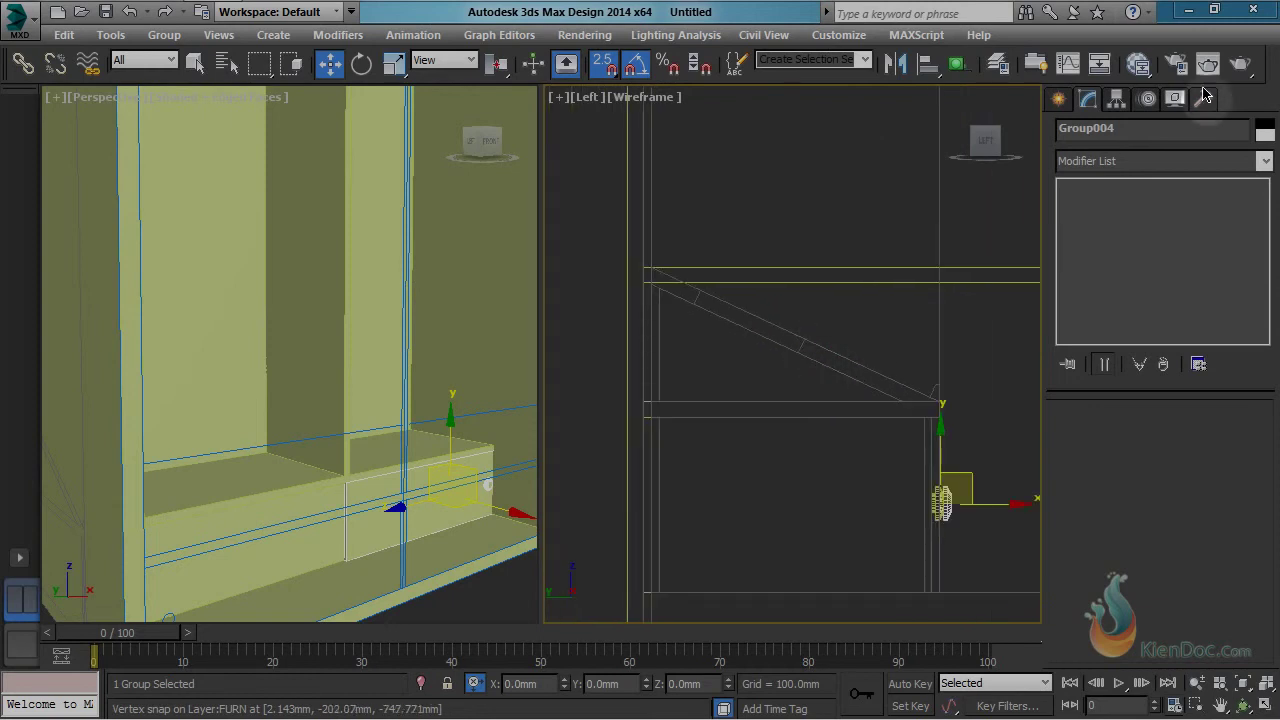
# Step: Start a spline line at the sloped shelf's lower front corner and trace its raised front lip in the Left view
pyautogui.click(1066, 97)
pyautogui.click(1110, 268)
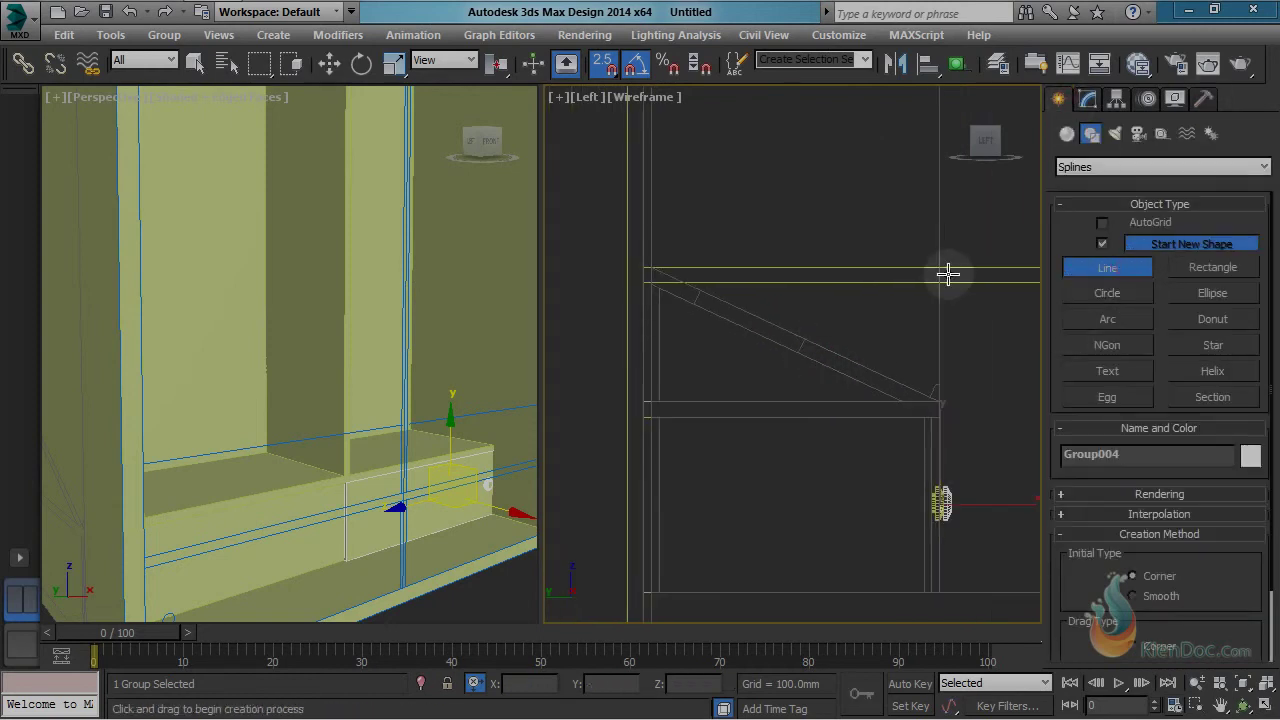
pyautogui.moveTo(771, 429); pyautogui.dragTo(766, 383, button='middle')
pyautogui.scroll(2, 683, 277)
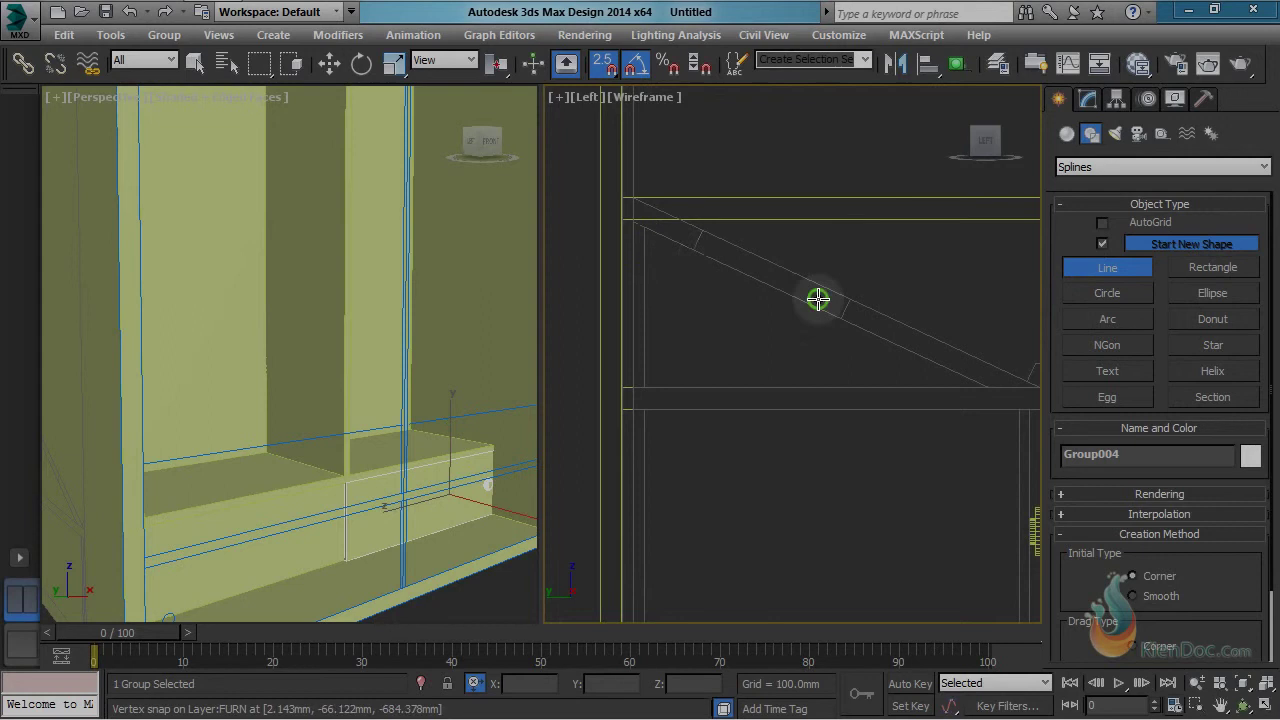
pyautogui.moveTo(817, 297); pyautogui.dragTo(697, 283, button='middle')
pyautogui.scroll(1, 973, 387)
pyautogui.click(860, 356)
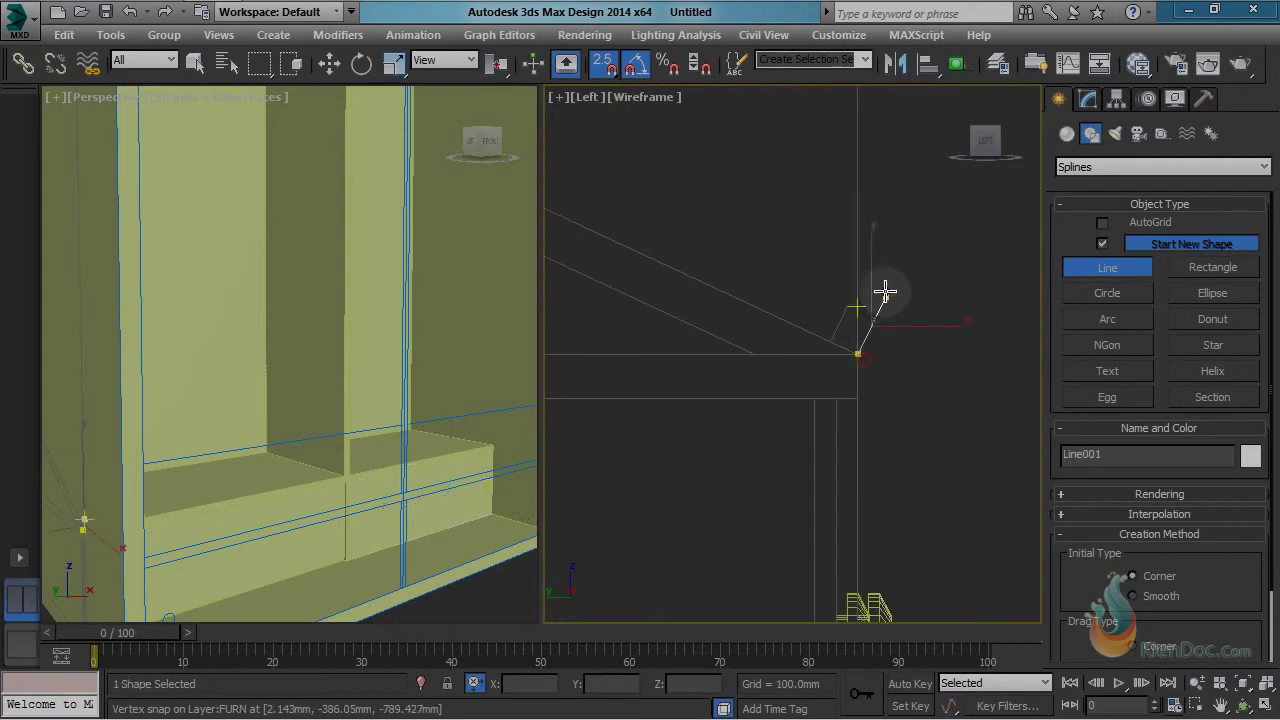
pyautogui.click(823, 334)
# Step: Continue the line along the shelf's sloped top edge and around its flat rear end against the back panel
pyautogui.scroll(-2, 605, 245)
pyautogui.moveTo(605, 245); pyautogui.dragTo(872, 337, button='middle')
pyautogui.scroll(1, 602, 215)
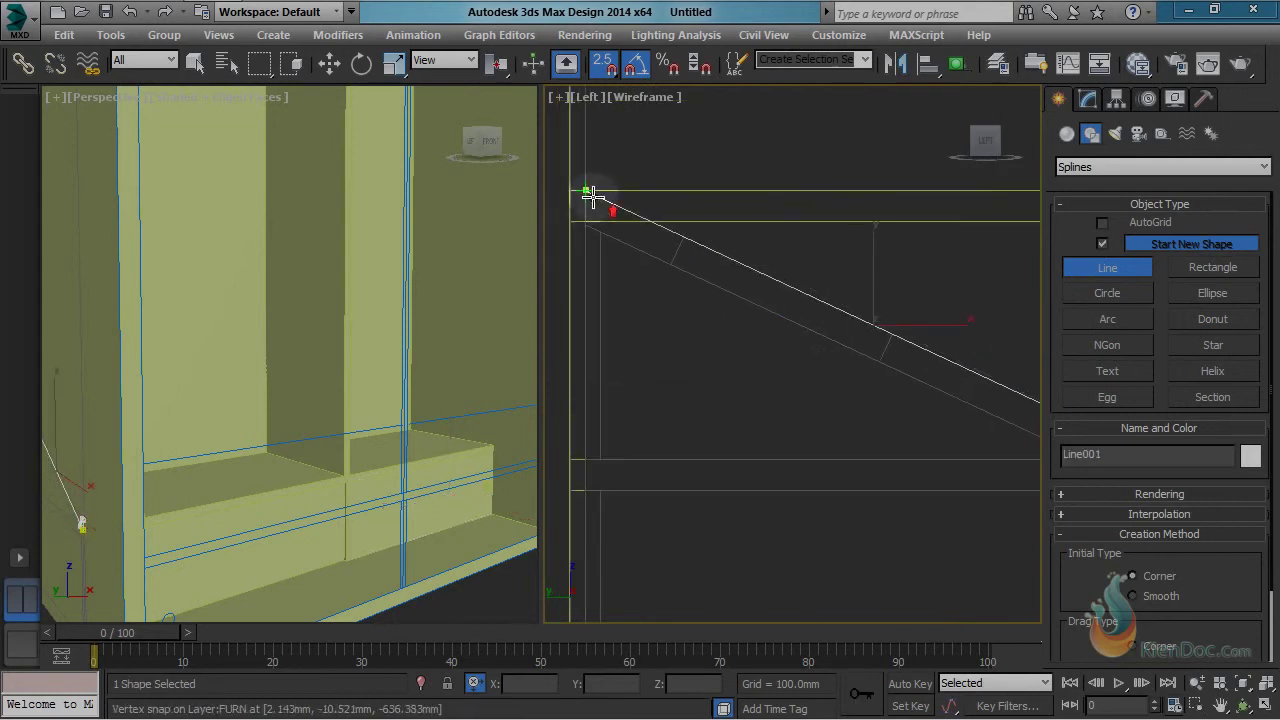
pyautogui.click(593, 194)
pyautogui.scroll(2, 555, 188)
pyautogui.click(575, 190)
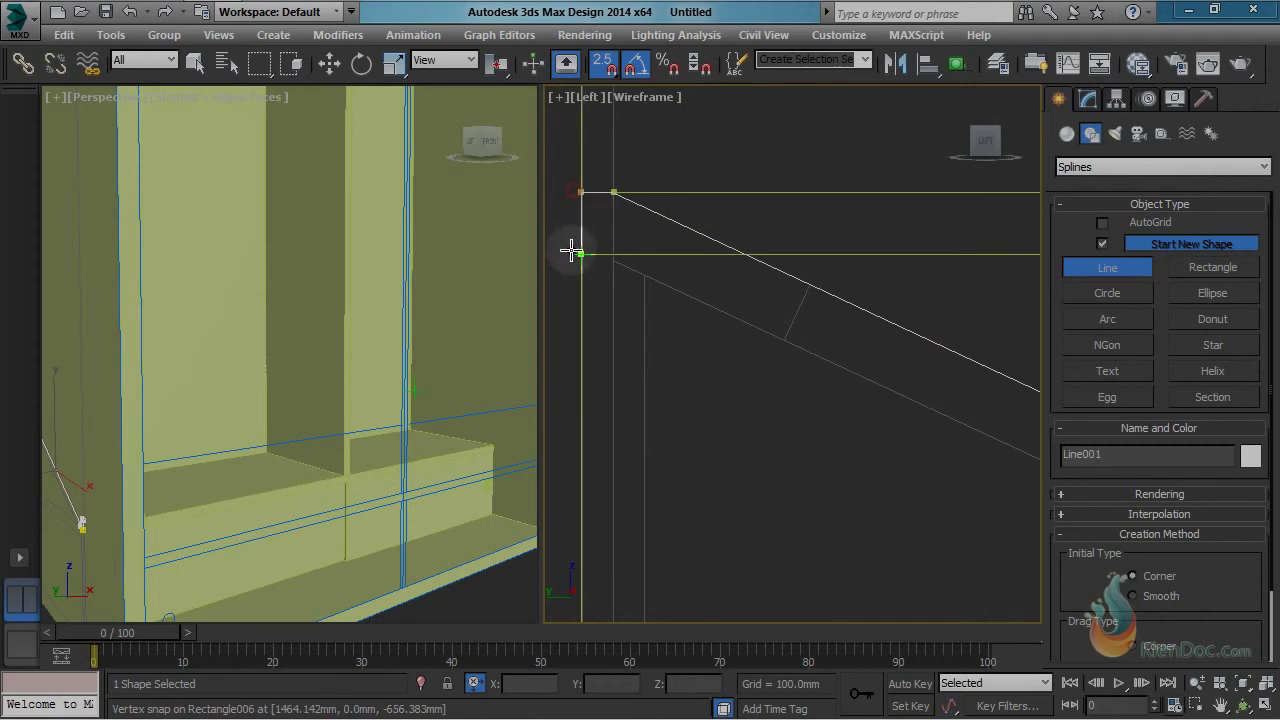
pyautogui.click(572, 251)
pyautogui.click(614, 266)
# Step: Trace the sloping underside back to the starting point at the front corner and close the spline
pyautogui.scroll(-2, 870, 455)
pyautogui.moveTo(870, 455); pyautogui.dragTo(714, 271, button='middle')
pyautogui.moveTo(890, 328); pyautogui.dragTo(597, 253, button='middle')
pyautogui.scroll(2, 771, 320)
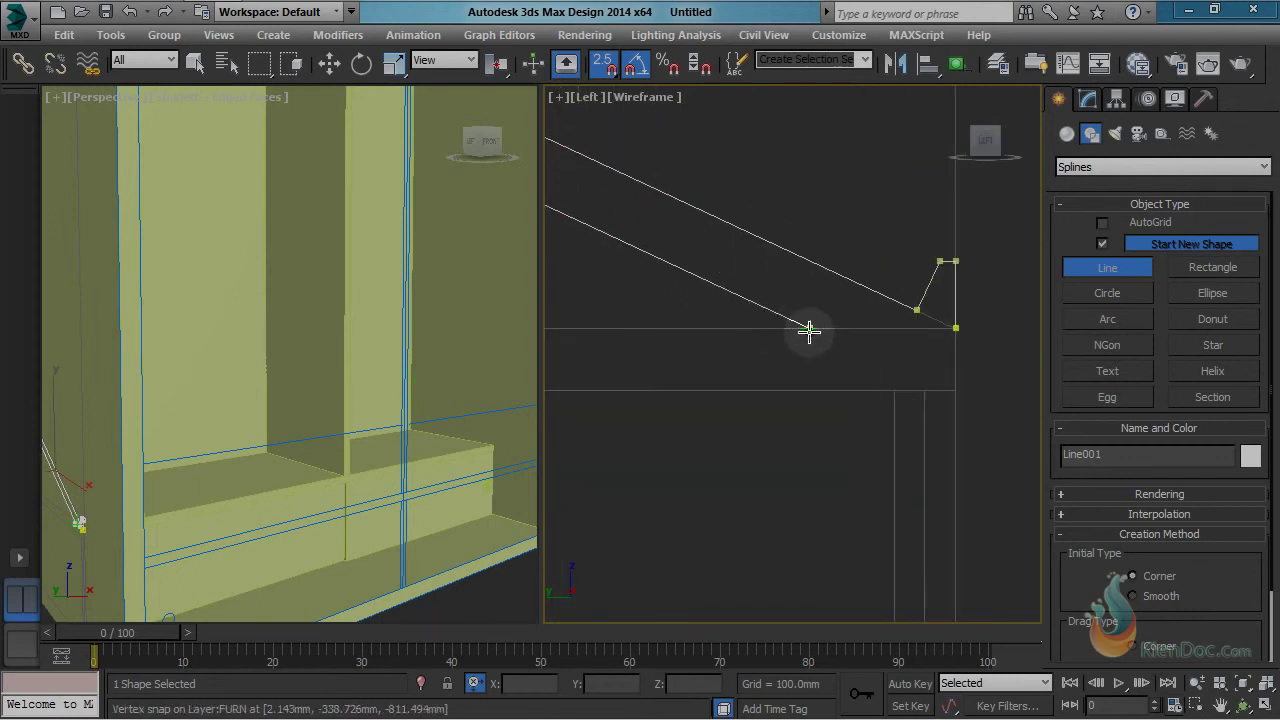
pyautogui.click(809, 329)
pyautogui.click(956, 329)
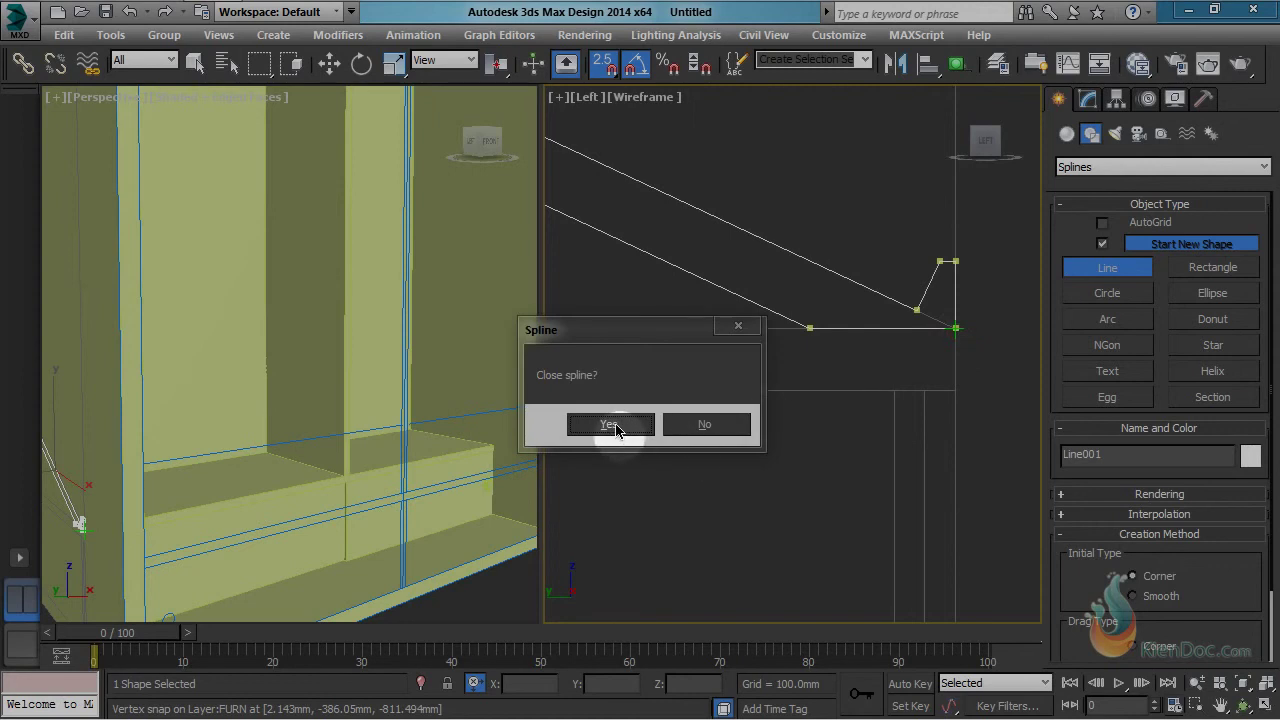
pyautogui.click(613, 424)
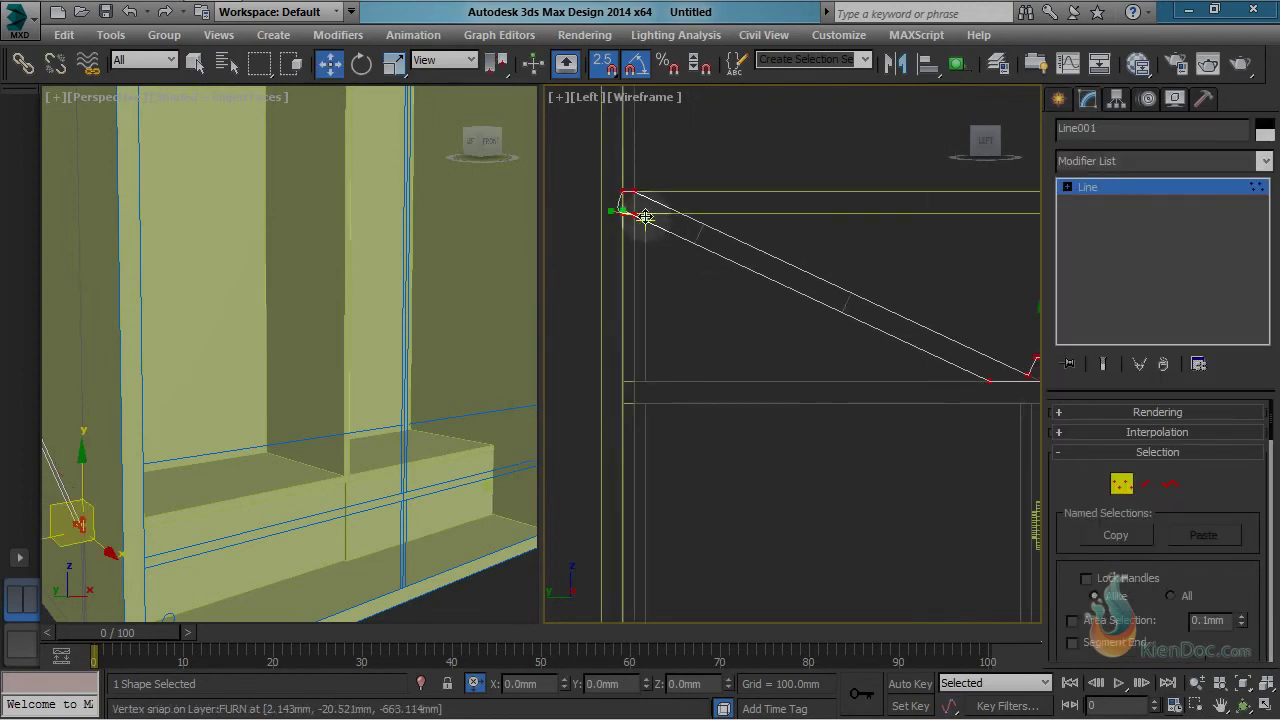
# Step: Convert all vertices of the sloped shelf profile to Corner type
pyautogui.rightClick(646, 249)
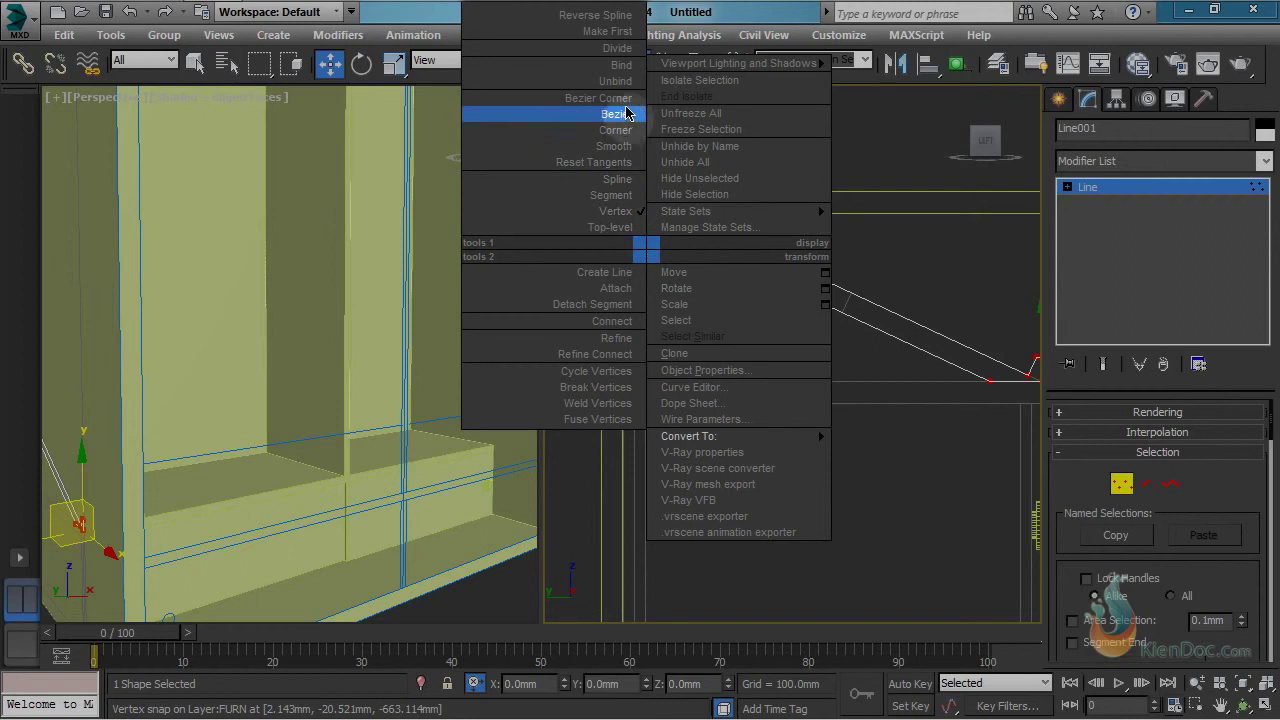
pyautogui.click(613, 131)
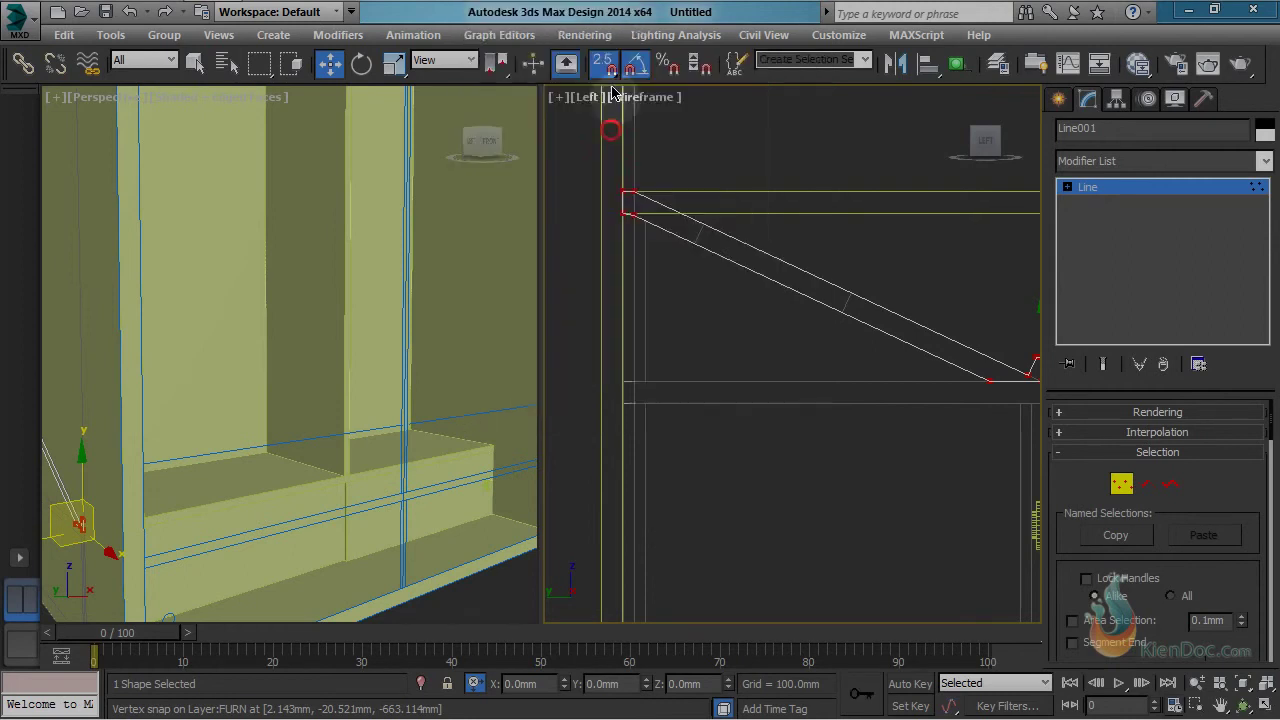
# Step: Snap the sloped profile's lower rear vertex level with the neighbouring underside vertex, and leave vertex editing
pyautogui.scroll(3, 700, 300)
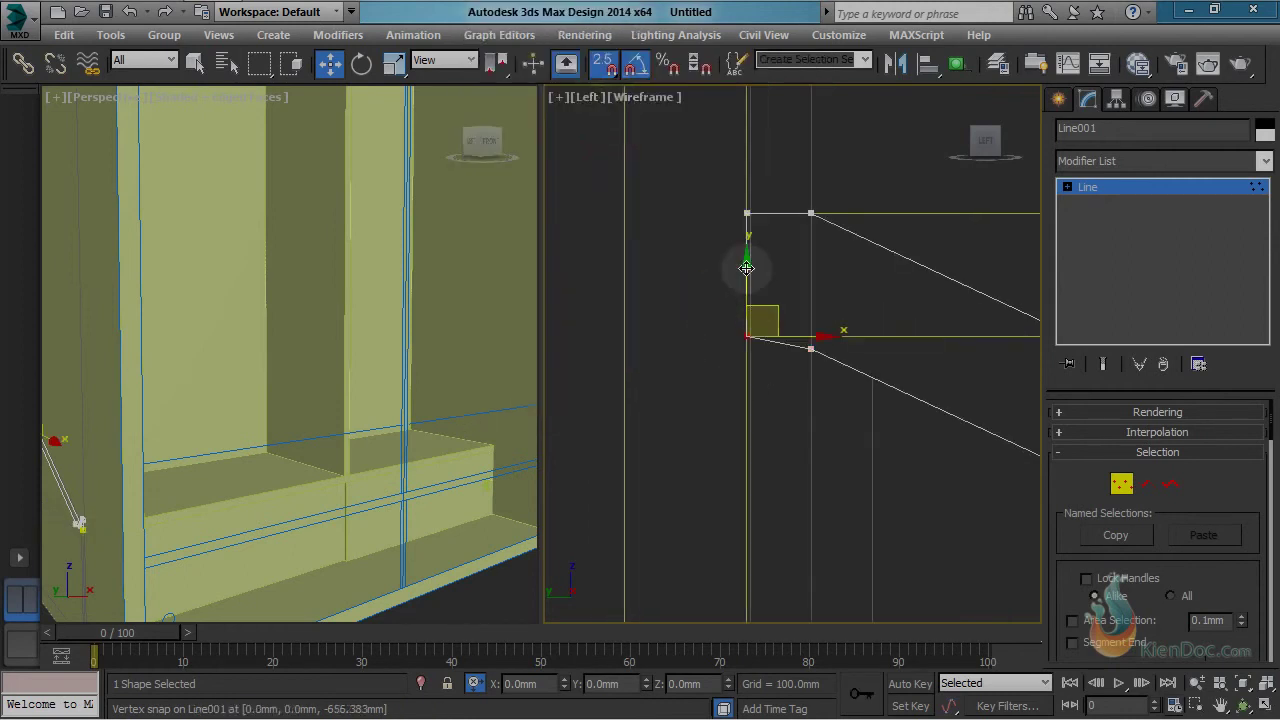
pyautogui.moveTo(746, 268); pyautogui.dragTo(803, 352)
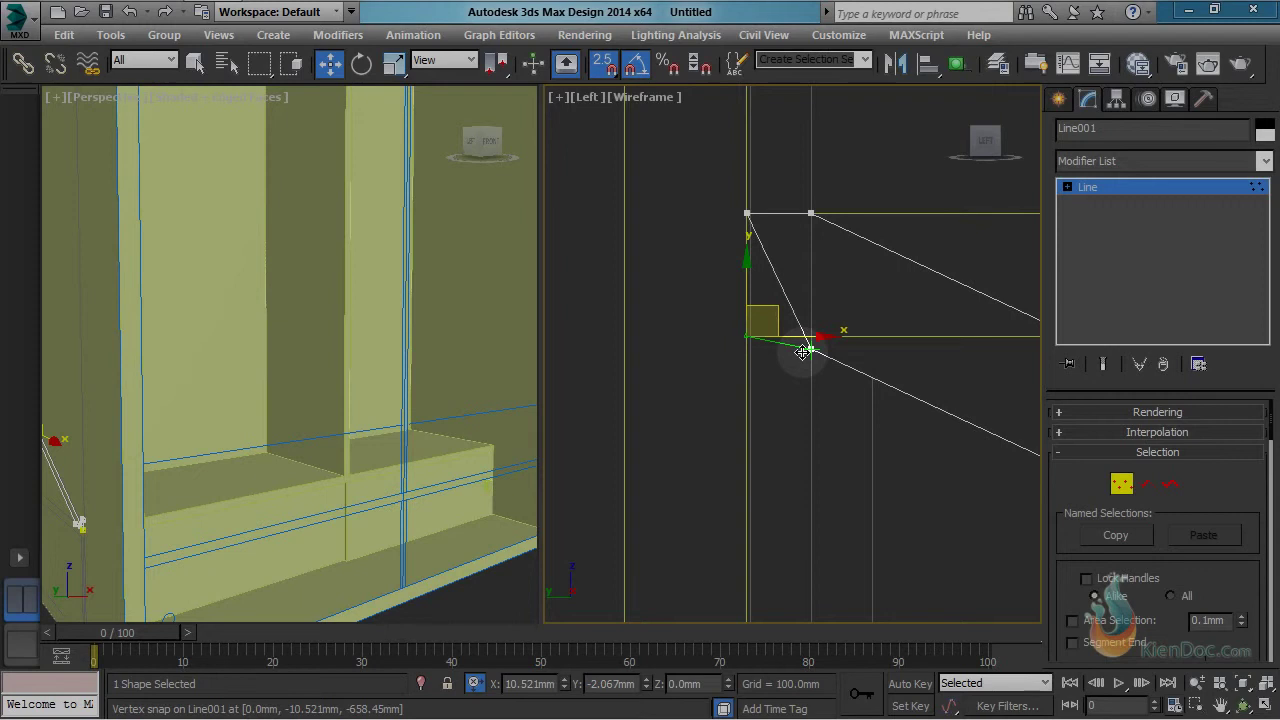
pyautogui.scroll(-5, 861, 392)
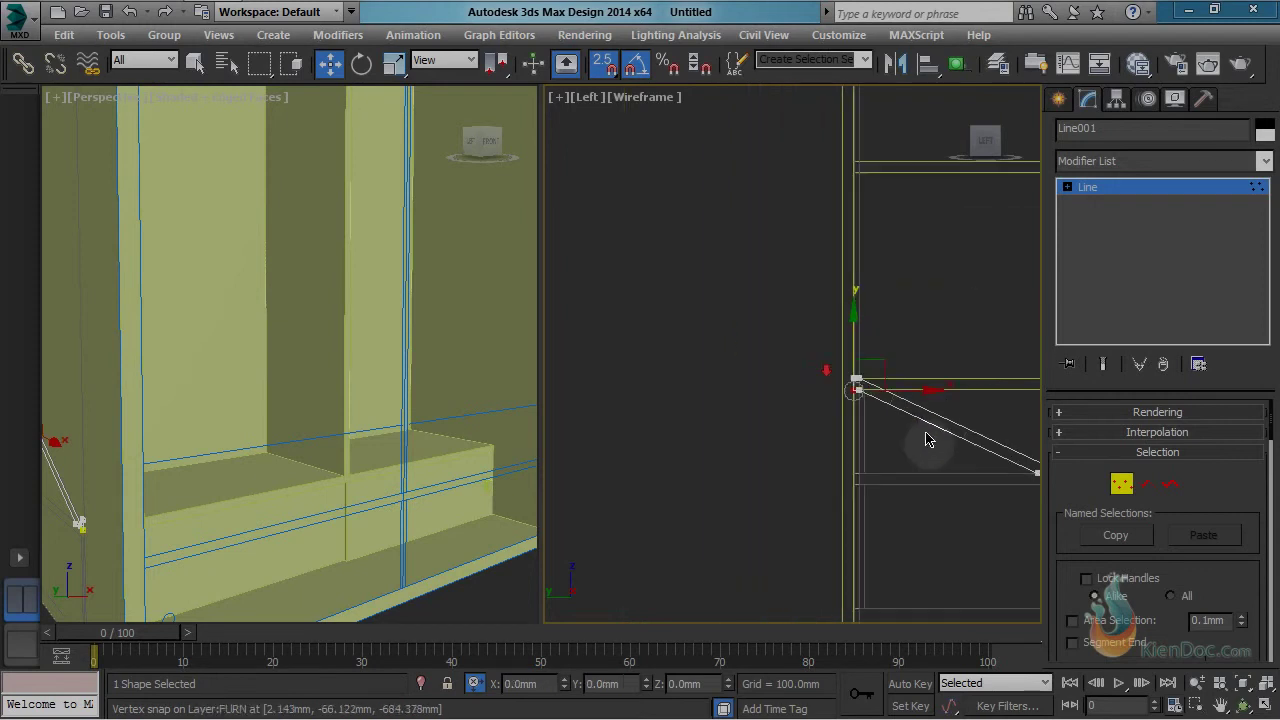
pyautogui.moveTo(950, 438); pyautogui.dragTo(839, 407, button='middle')
pyautogui.click(1123, 487)
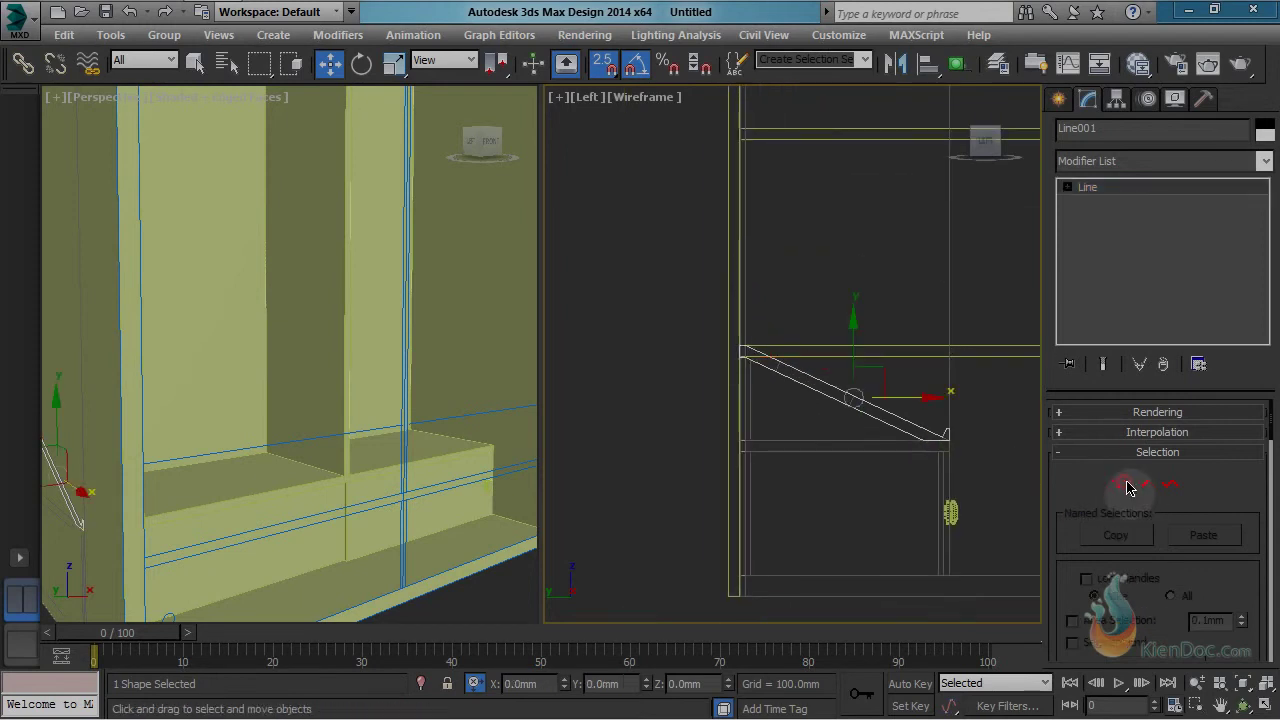
# Step: Extrude the closed sloped shelf profile by 500 mm
pyautogui.click(1165, 168)
pyautogui.press('e')
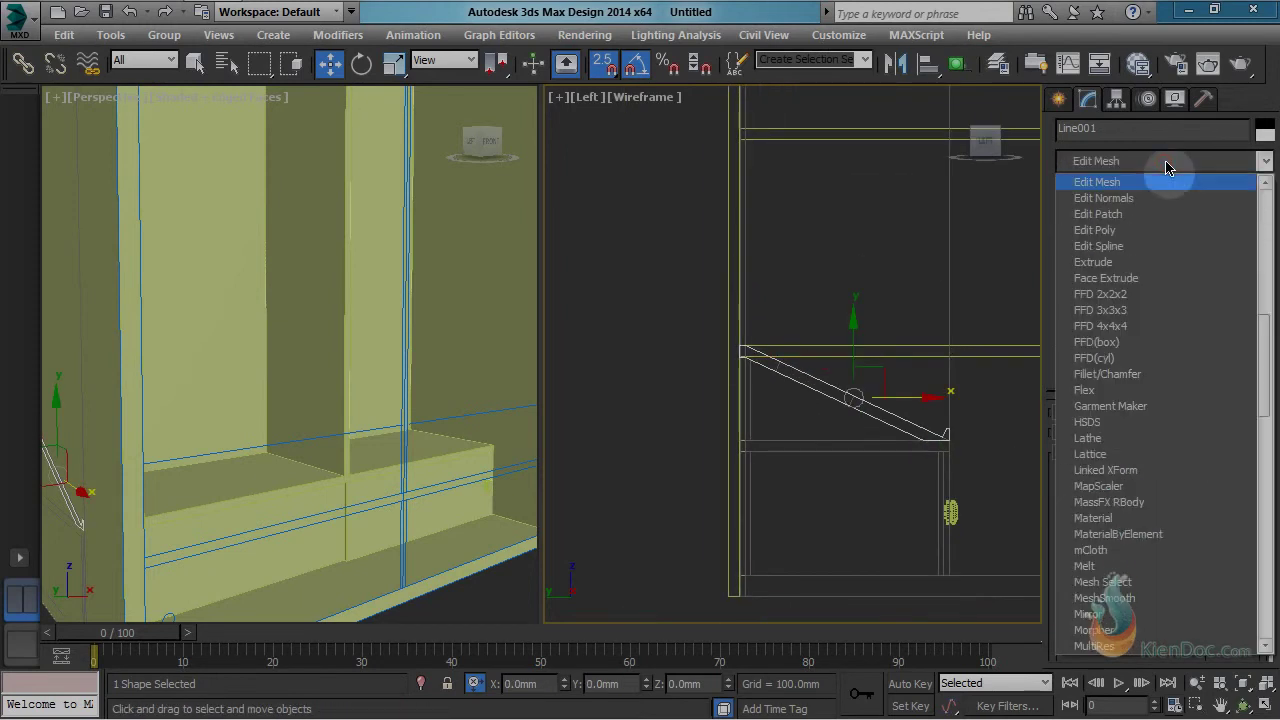
pyautogui.click(1147, 263)
pyautogui.moveTo(1204, 444); pyautogui.dragTo(1081, 441)
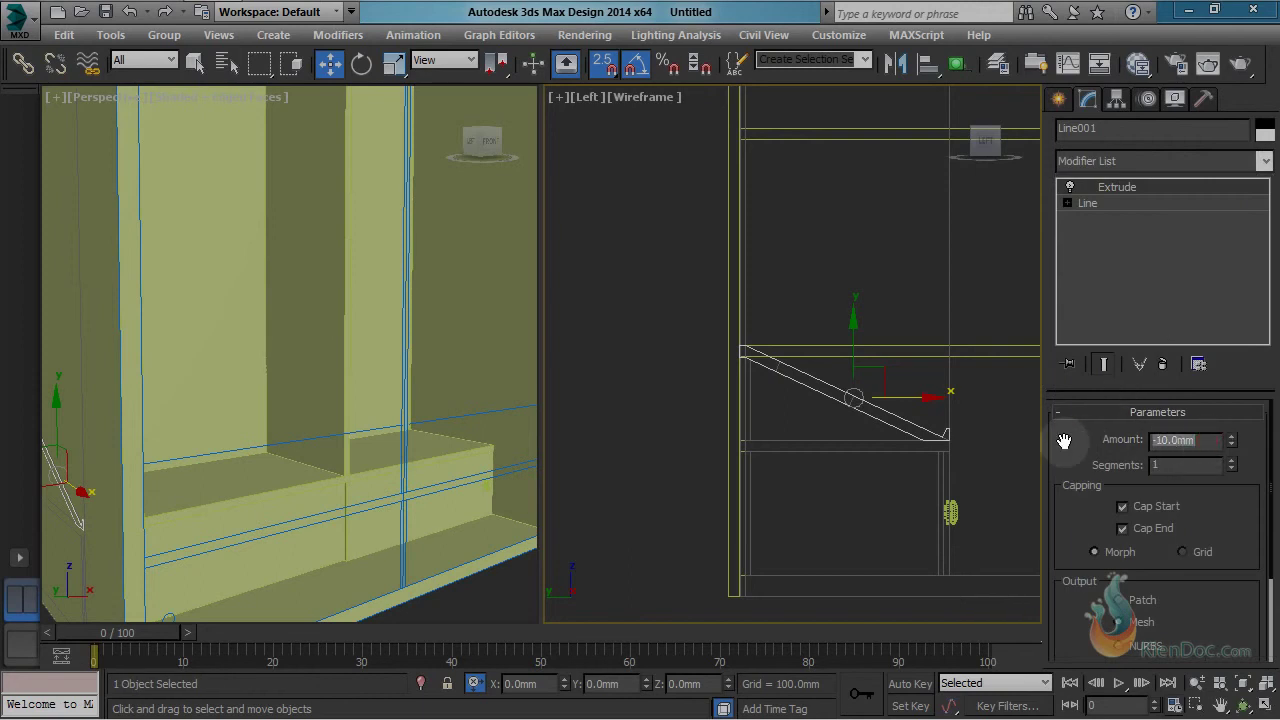
pyautogui.write('50')
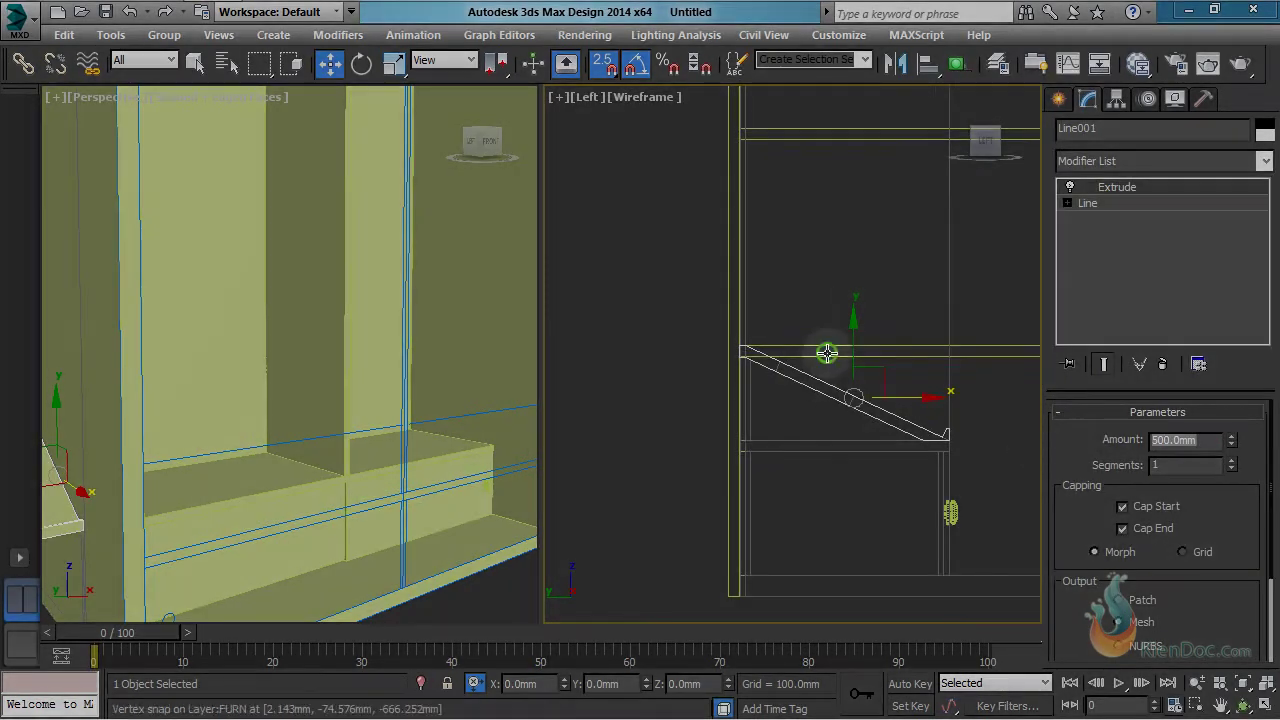
# Step: Switch off snapping and move the extruded sloped shelf along X into the wardrobe's lower left compartment
pyautogui.moveTo(826, 354); pyautogui.dragTo(766, 443, button='middle')
pyautogui.scroll(-3, 826, 411)
pyautogui.moveTo(285, 419); pyautogui.dragTo(347, 435, button='middle')
pyautogui.scroll(-5, 366, 358)
pyautogui.scroll(5, 366, 395)
pyautogui.press('s')
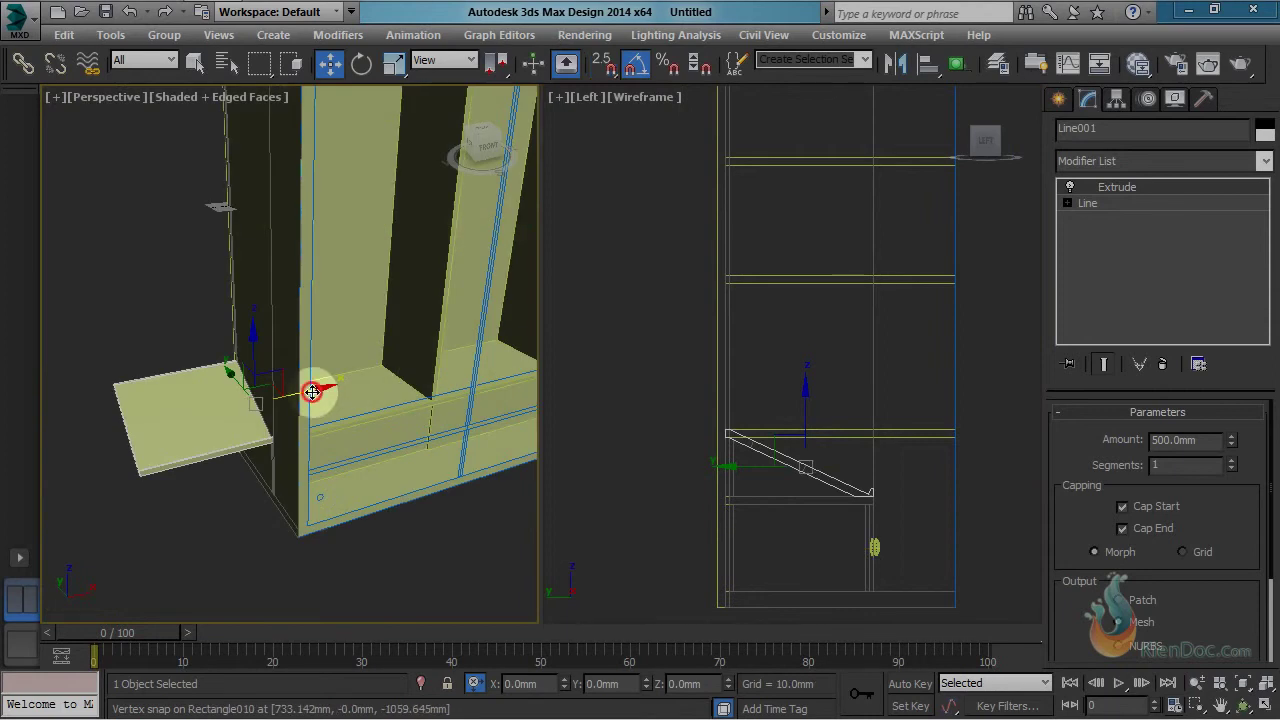
pyautogui.moveTo(312, 392); pyautogui.dragTo(447, 356)
# Step: Show the Front view and convert the sloped shelf to an Editable Poly
pyautogui.middleClick(838, 408)
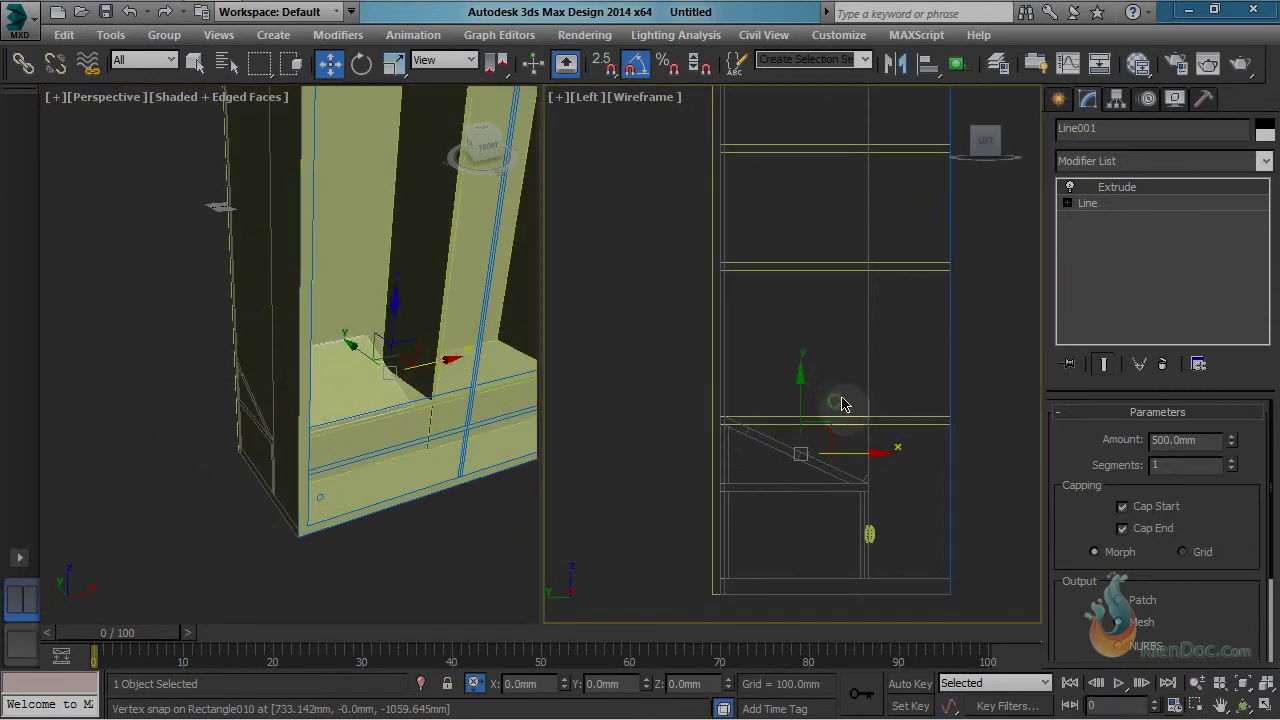
pyautogui.press('f')
pyautogui.moveTo(767, 451); pyautogui.dragTo(796, 398, button='middle')
pyautogui.scroll(-3, 800, 392)
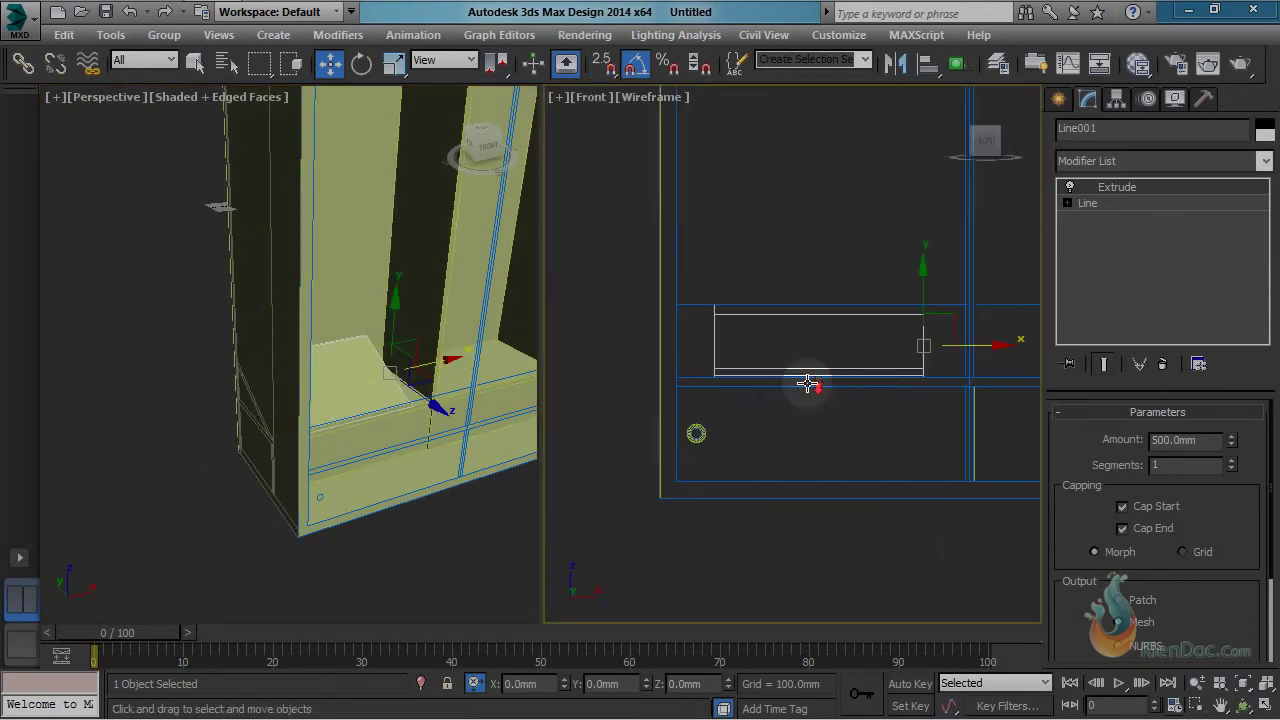
pyautogui.rightClick(778, 358)
pyautogui.moveTo(851, 534)
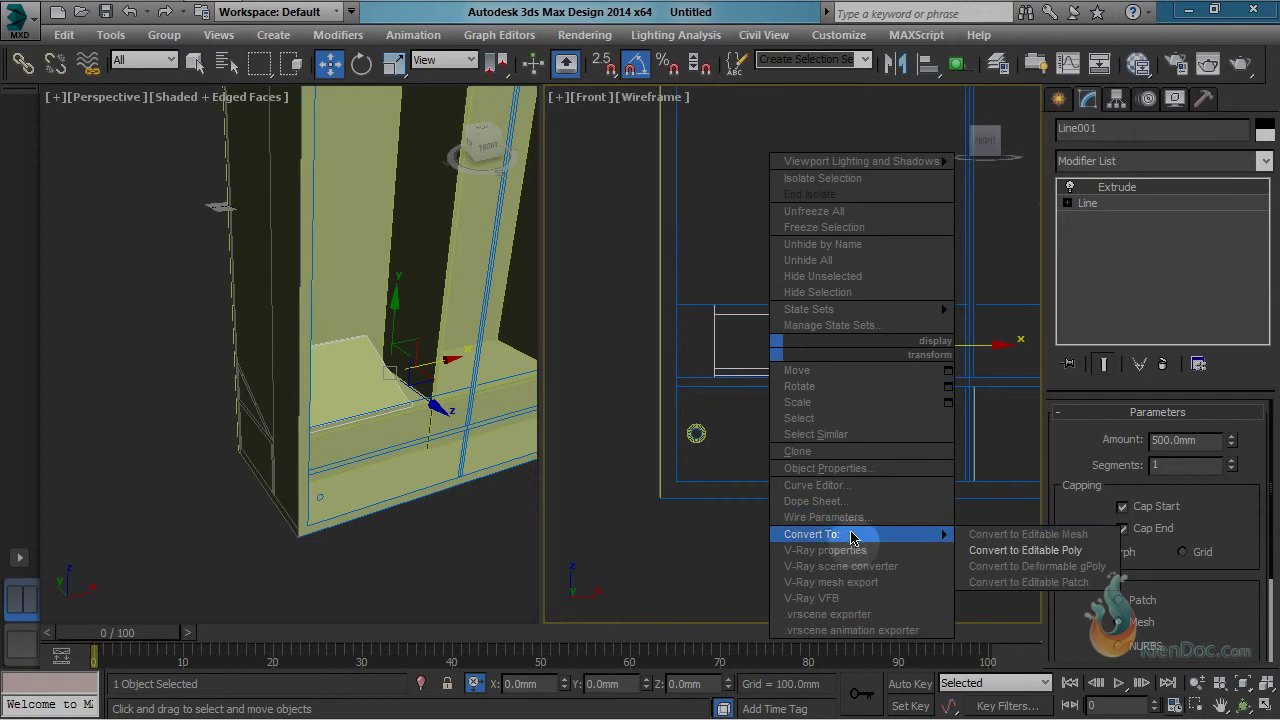
pyautogui.click(1049, 558)
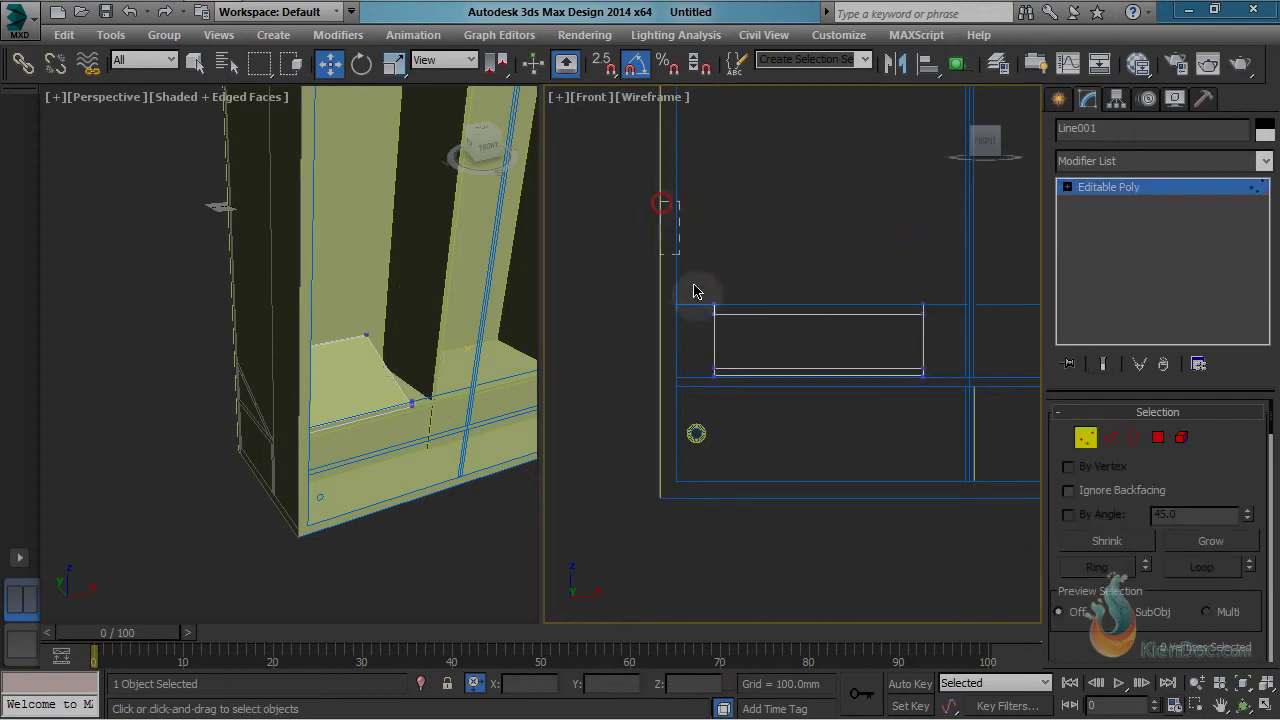
# Step: Snap the sloped shelf's left end vertices horizontally to the inner face of the wardrobe's left side panel
pyautogui.moveTo(663, 194); pyautogui.dragTo(826, 540)
pyautogui.scroll(3, 686, 315)
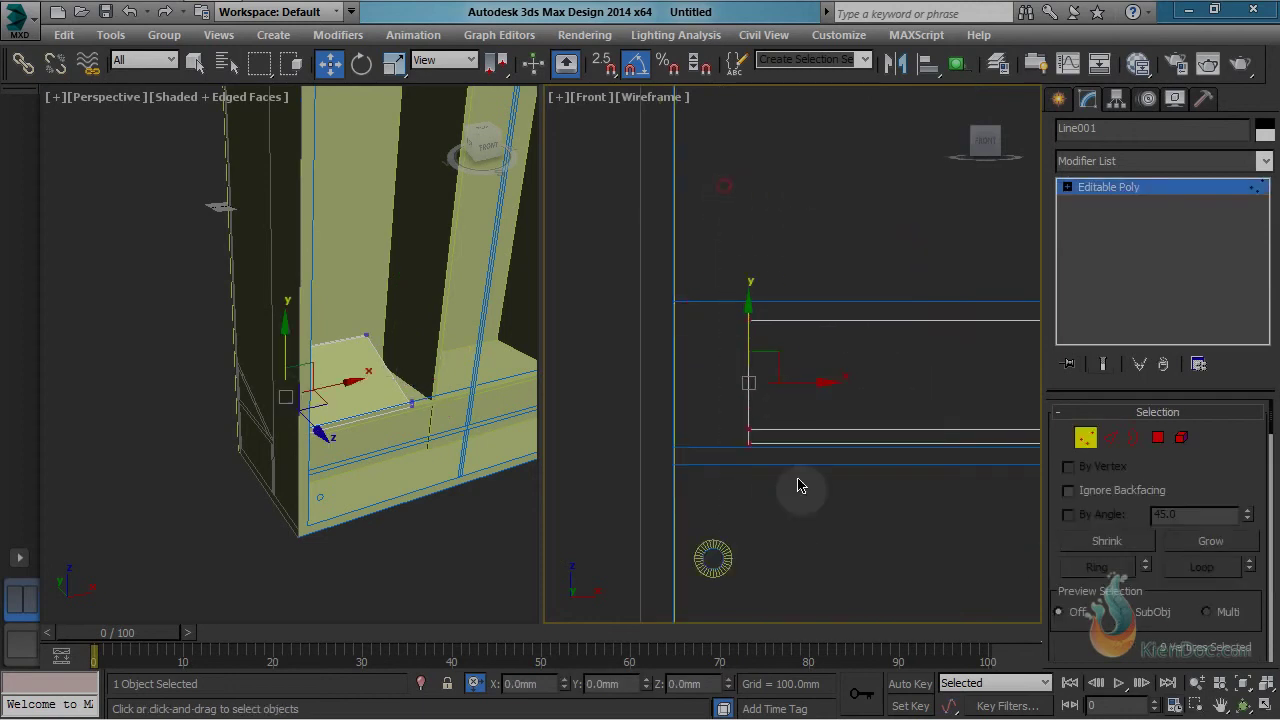
pyautogui.scroll(3, 797, 485)
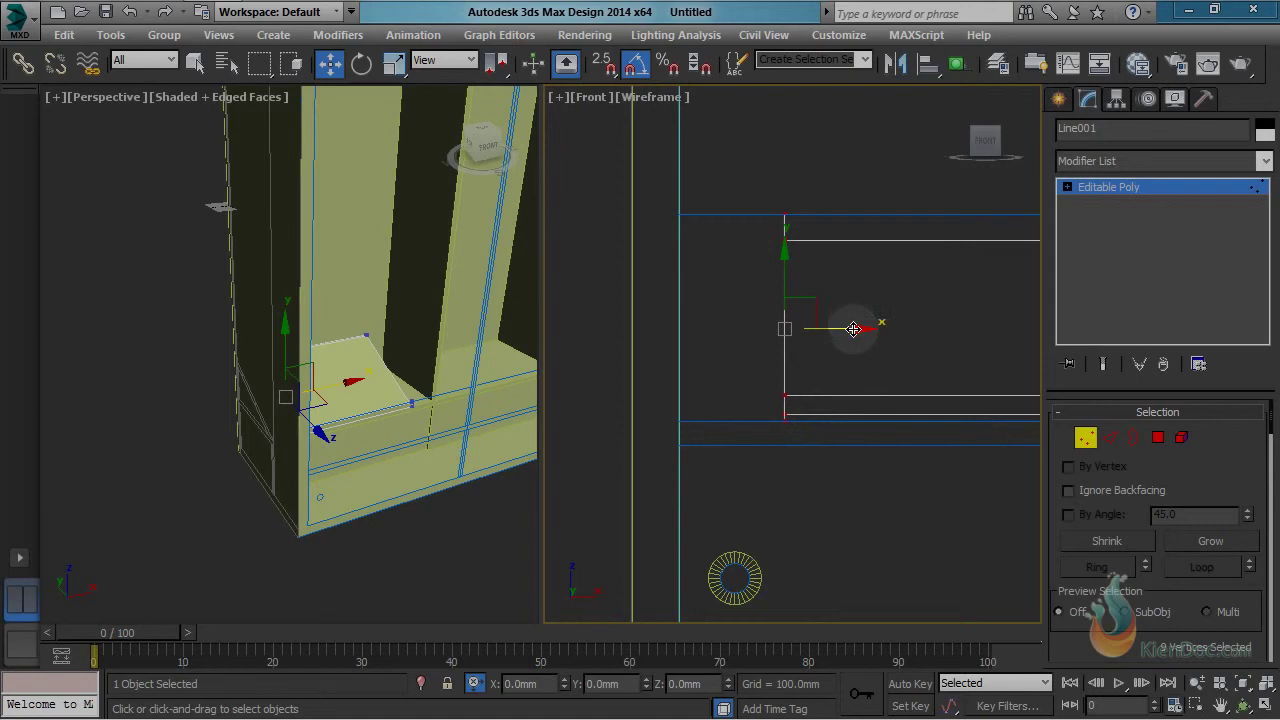
pyautogui.moveTo(853, 329); pyautogui.dragTo(681, 419)
# Step: Snap the sloped shelf's right end vertices horizontally to the vertical divider and leave vertex editing
pyautogui.scroll(-4, 711, 396)
pyautogui.moveTo(842, 386); pyautogui.dragTo(727, 399, button='middle')
pyautogui.moveTo(726, 257); pyautogui.dragTo(803, 525)
pyautogui.scroll(5, 775, 420)
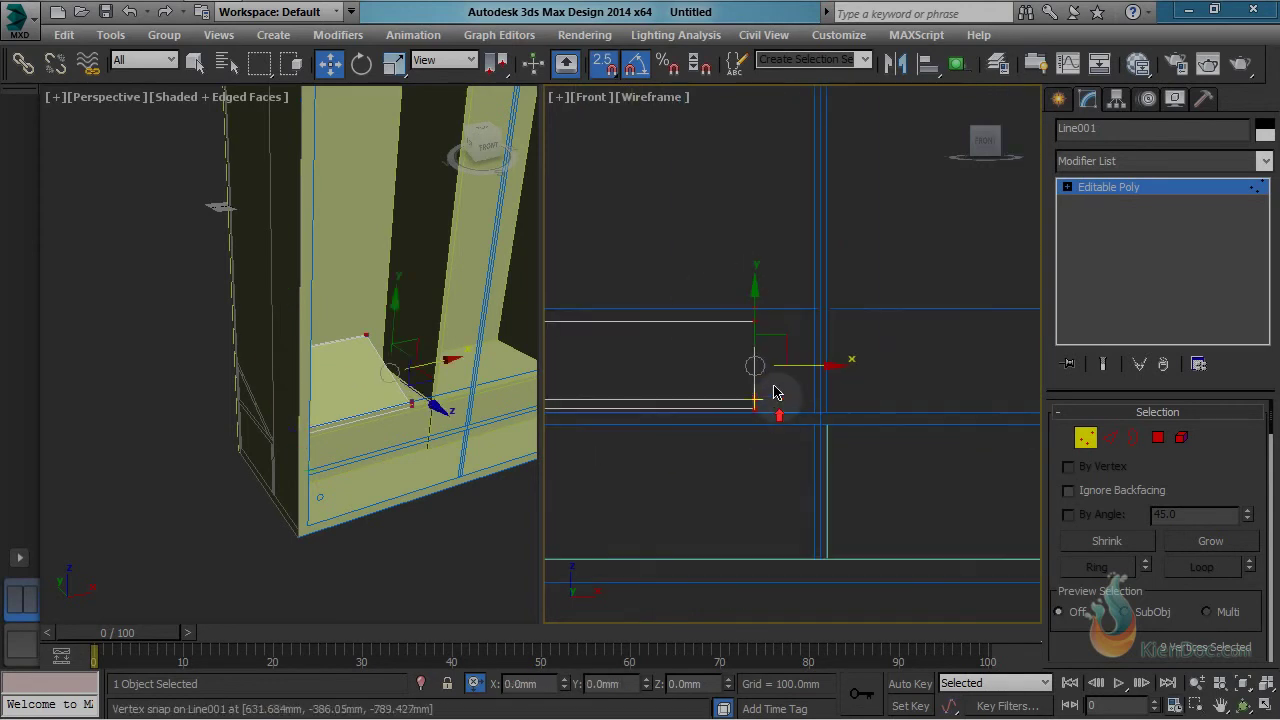
pyautogui.moveTo(806, 348); pyautogui.dragTo(851, 438)
pyautogui.click(1085, 443)
# Step: Make one independent copy of the sloped shelf along X in the neighbouring middle compartment
pyautogui.scroll(-5, 836, 352)
pyautogui.moveTo(832, 366); pyautogui.dragTo(794, 361, button='middle')
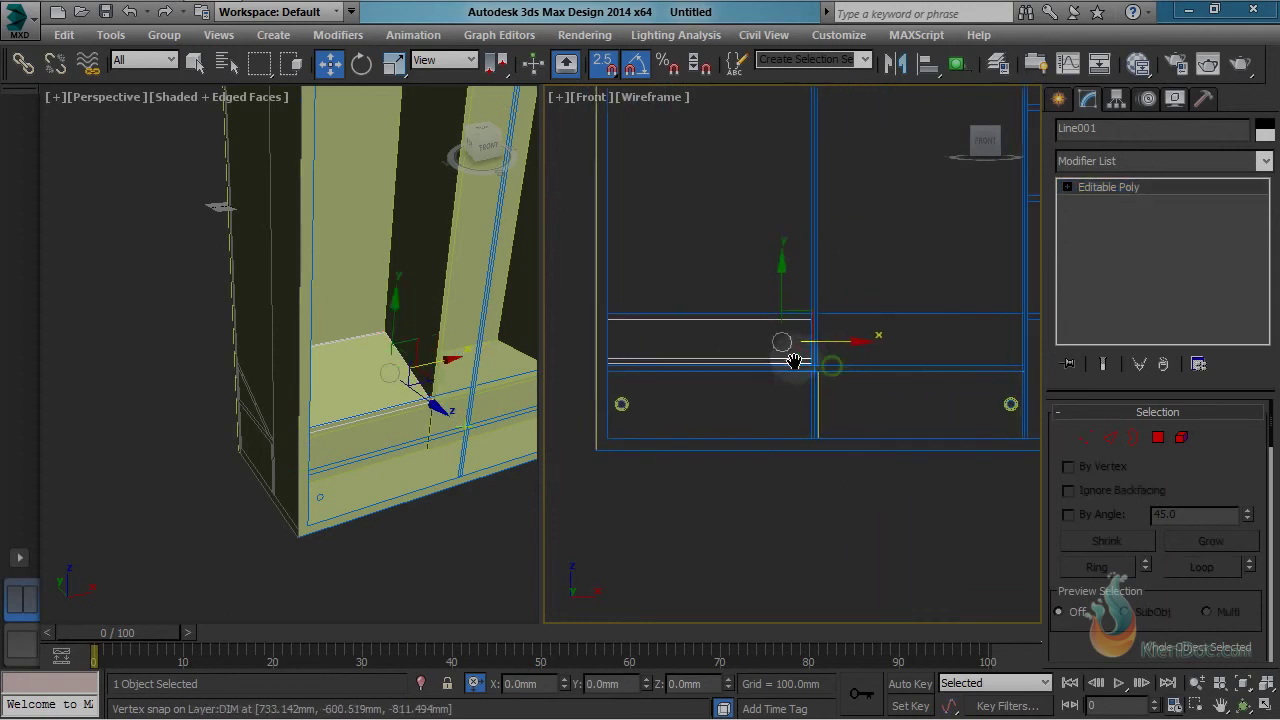
pyautogui.moveTo(811, 340)
pyautogui.keyDown('shift'); pyautogui.mouseDown()
pyautogui.moveTo(1011, 340)
pyautogui.moveTo(990, 342)
pyautogui.mouseUp(); pyautogui.keyUp('shift')
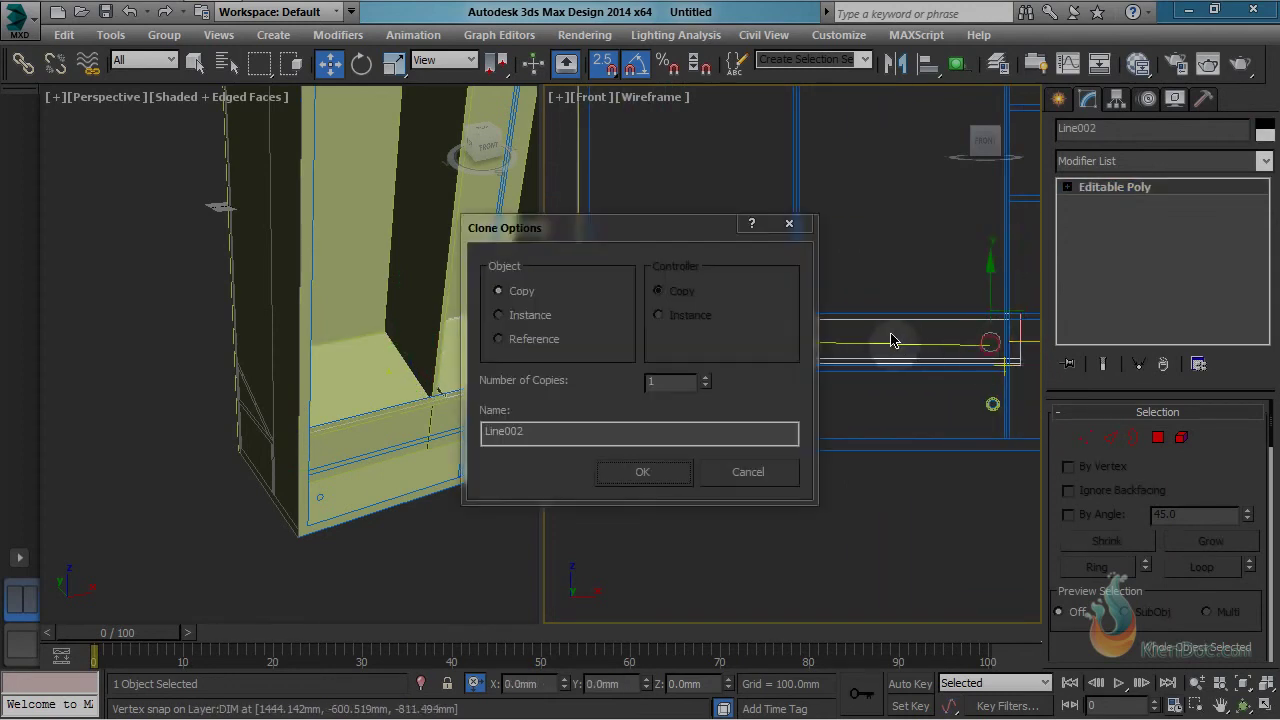
pyautogui.press('Return')
# Step: Snap the copied shelf's left end vertices horizontally to the divider between the two hanging compartments
pyautogui.moveTo(851, 343); pyautogui.dragTo(849, 331, button='middle')
pyautogui.press('1')
pyautogui.scroll(3, 843, 358)
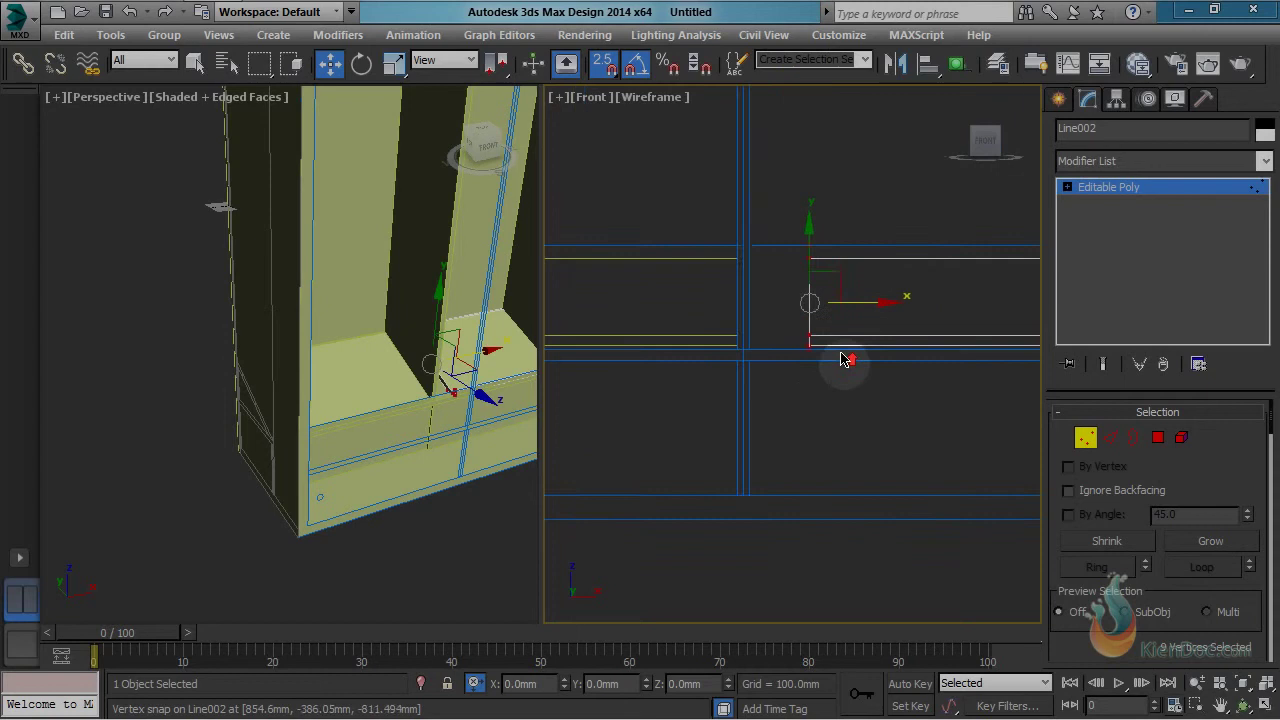
pyautogui.scroll(2, 843, 358)
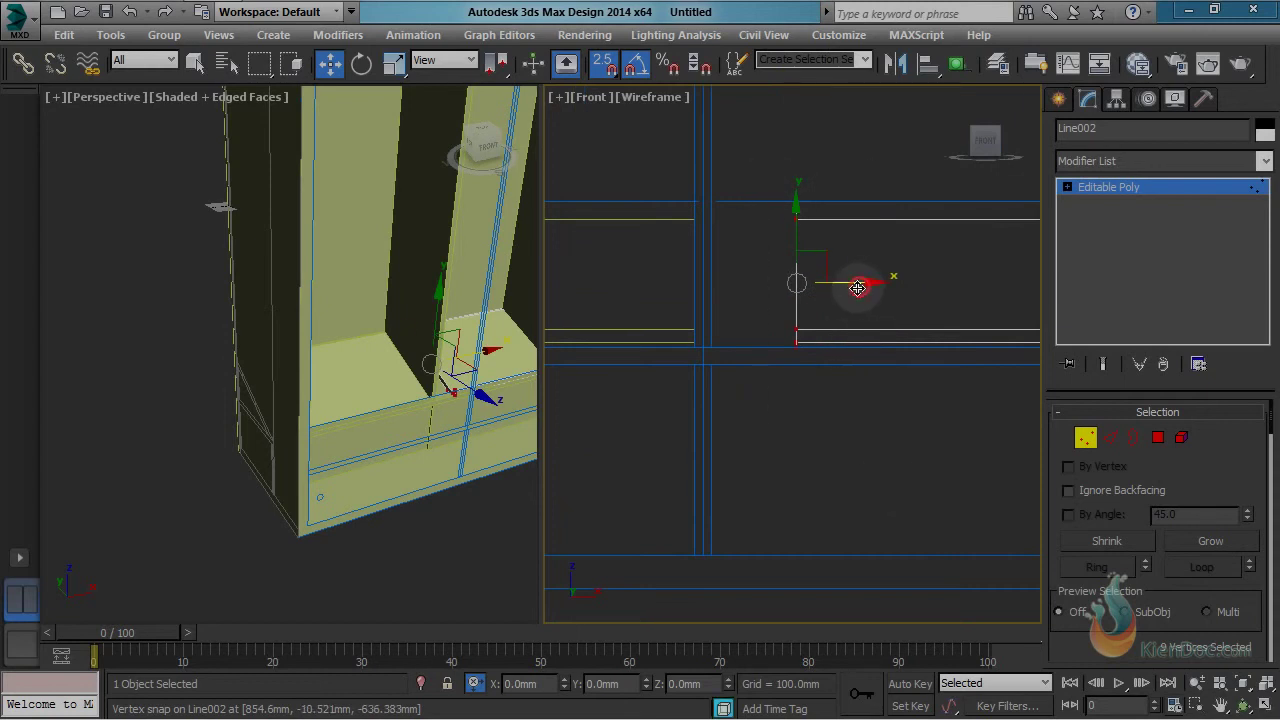
pyautogui.moveTo(857, 288); pyautogui.dragTo(714, 349)
# Step: Snap the copied shelf's right end vertices horizontally to the divider beside the open shelving column
pyautogui.scroll(-5, 757, 383)
pyautogui.moveTo(880, 406); pyautogui.dragTo(702, 454, button='middle')
pyautogui.moveTo(730, 275); pyautogui.dragTo(911, 526)
pyautogui.scroll(3, 789, 371)
pyautogui.scroll(3, 806, 438)
pyautogui.moveTo(800, 427); pyautogui.dragTo(891, 312, button='middle')
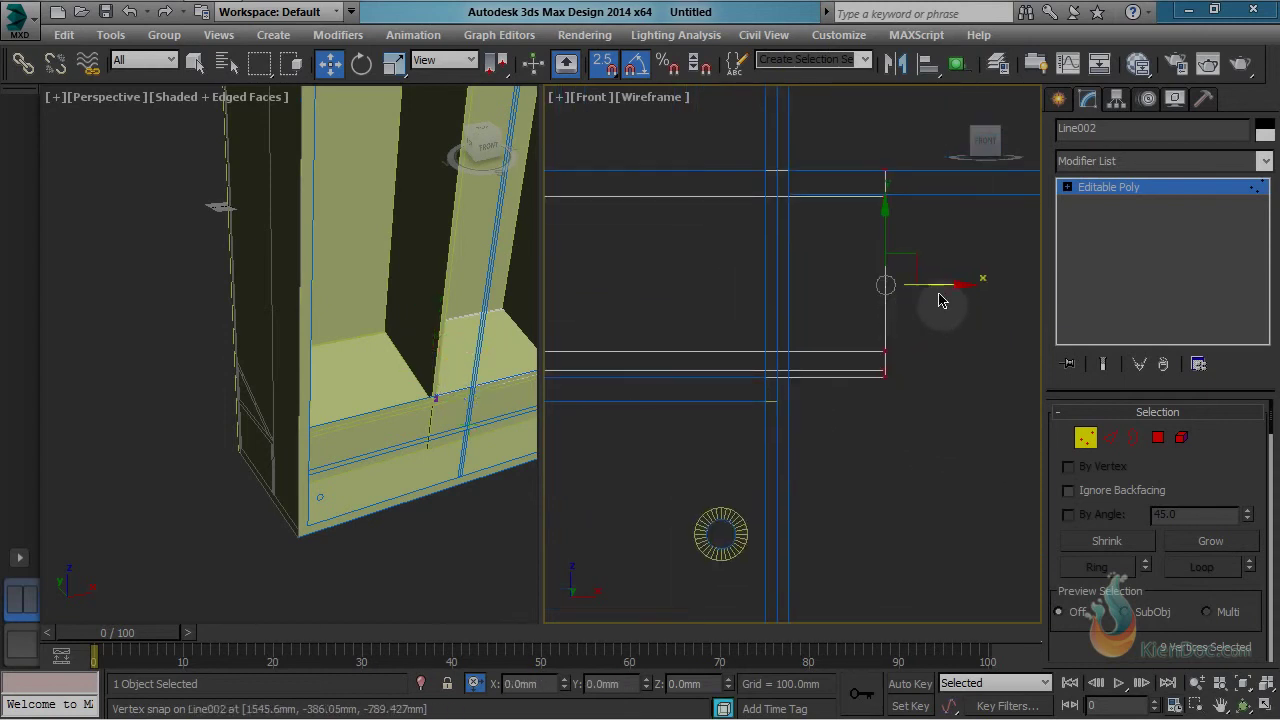
pyautogui.moveTo(843, 303); pyautogui.dragTo(763, 371)
pyautogui.moveTo(733, 428); pyautogui.dragTo(886, 411, button='middle')
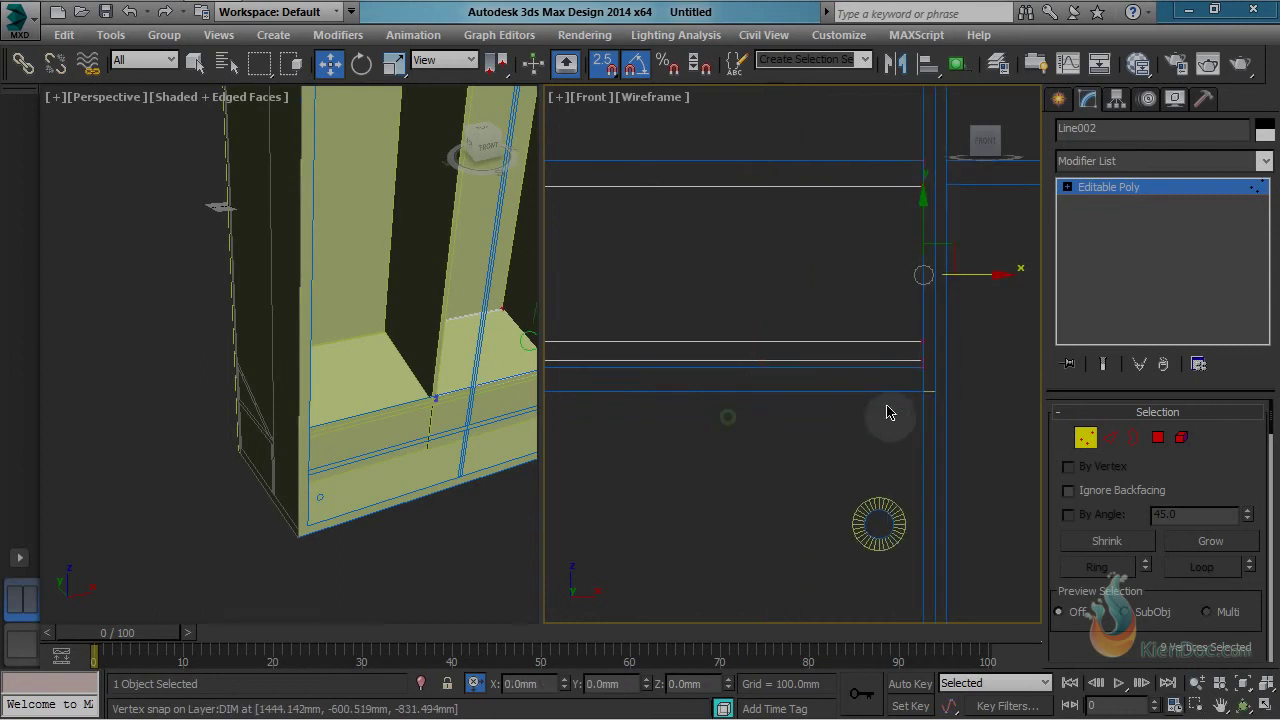
# Step: Examine how both sloped shelves fit above the lower panels, up close and on the whole wardrobe
pyautogui.scroll(-3, 886, 411)
pyautogui.keyDown('alt'); pyautogui.moveTo(386, 368); pyautogui.dragTo(280, 423, button='middle'); pyautogui.keyUp('alt')
pyautogui.scroll(5, 392, 456)
pyautogui.scroll(-4, 330, 420)
pyautogui.scroll(4, 240, 400)
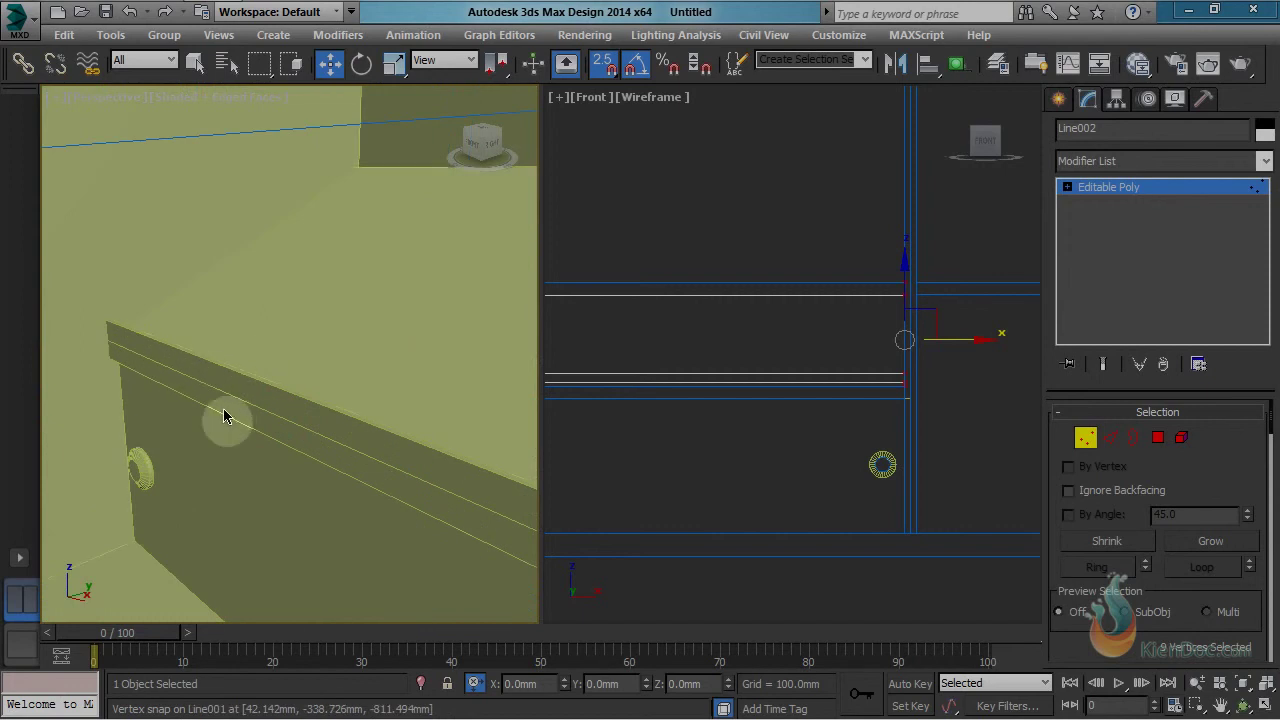
pyautogui.scroll(-5, 255, 398)
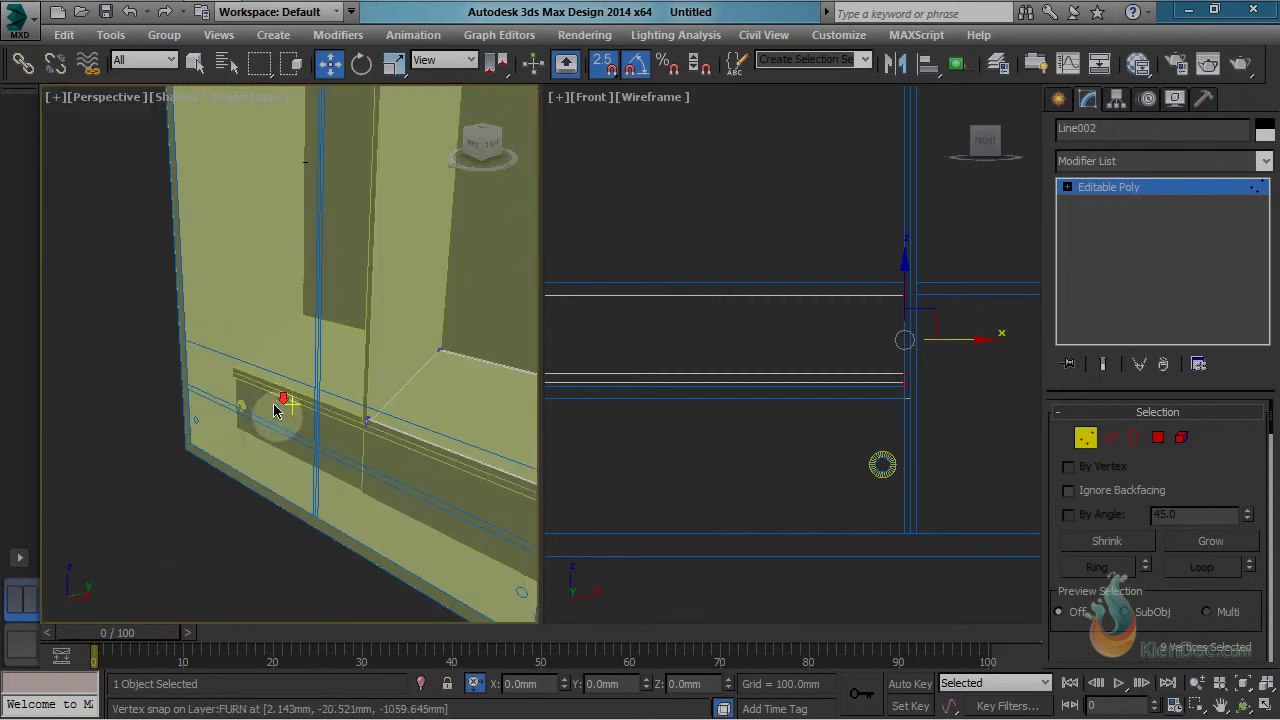
pyautogui.keyDown('alt'); pyautogui.moveTo(275, 410); pyautogui.dragTo(372, 425, button='middle'); pyautogui.keyUp('alt')
pyautogui.scroll(-5, 376, 380)
pyautogui.moveTo(789, 364); pyautogui.dragTo(778, 366, button='middle')
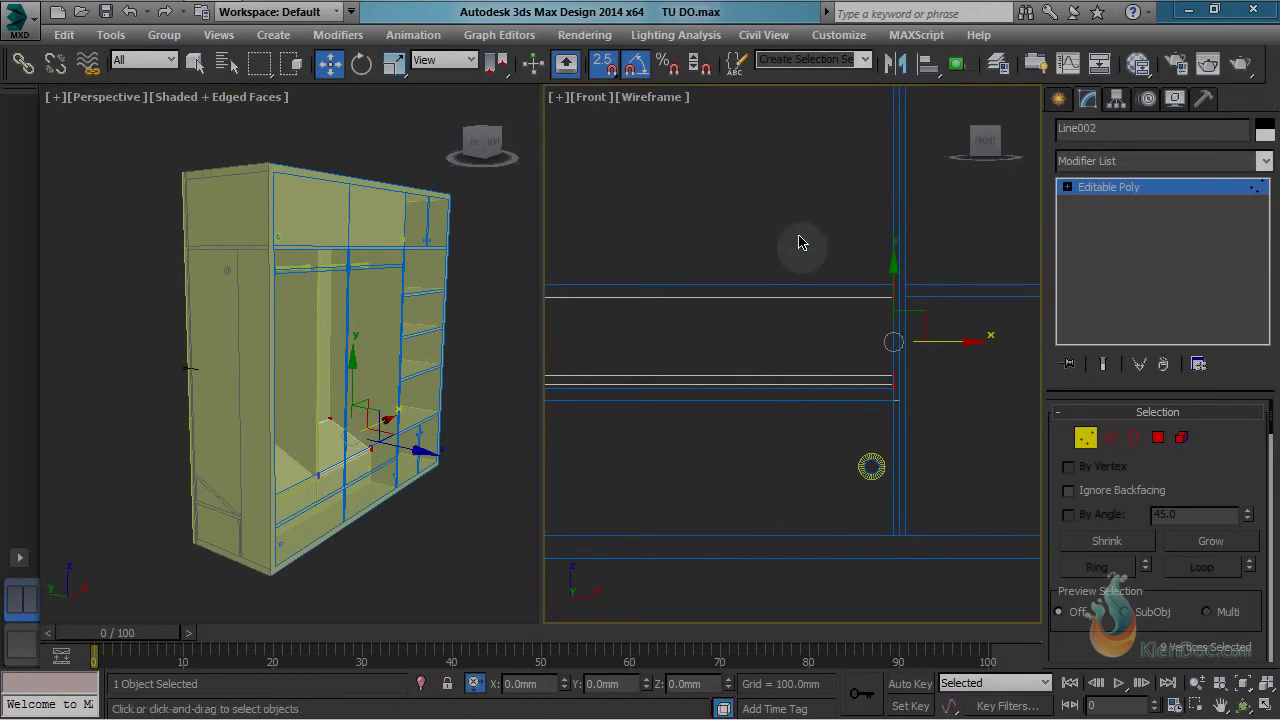
# Step: Leave vertex editing and copy the upper middle door with its knob along X to beyond the wardrobe's right side
pyautogui.scroll(-3, 820, 236)
pyautogui.click(1085, 437)
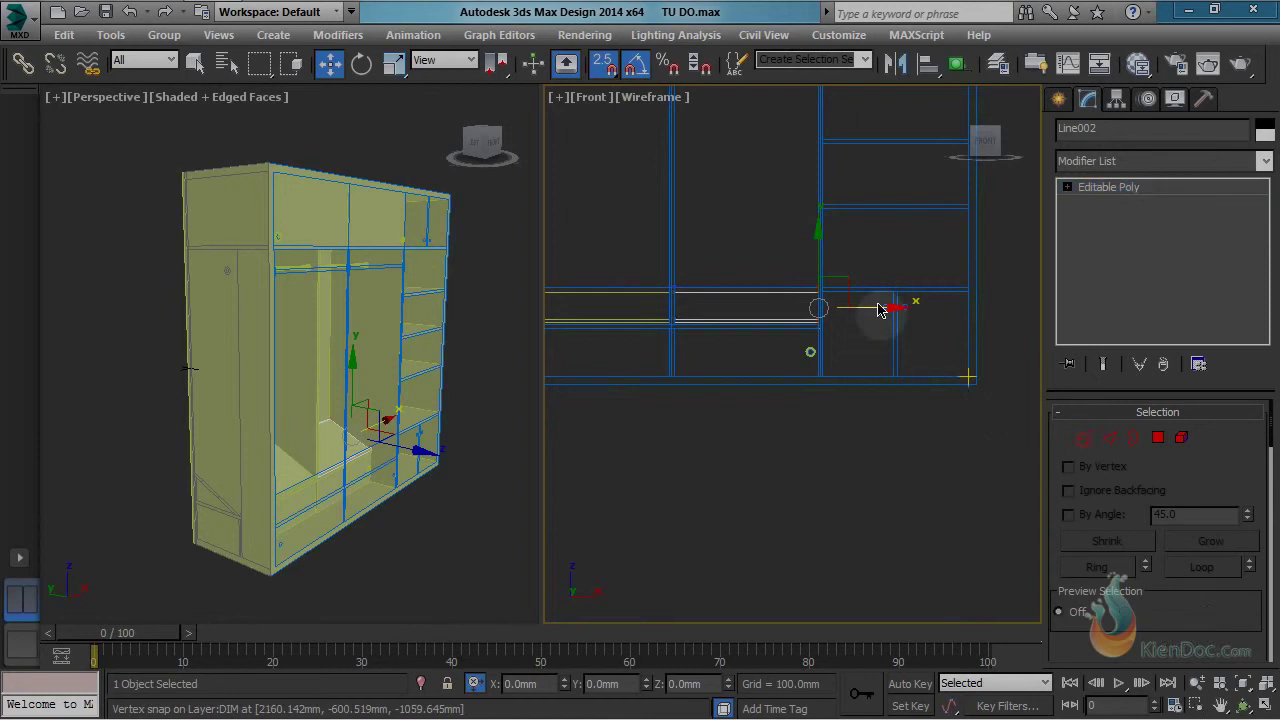
pyautogui.moveTo(840, 230); pyautogui.dragTo(838, 480, button='middle')
pyautogui.scroll(6, 837, 366)
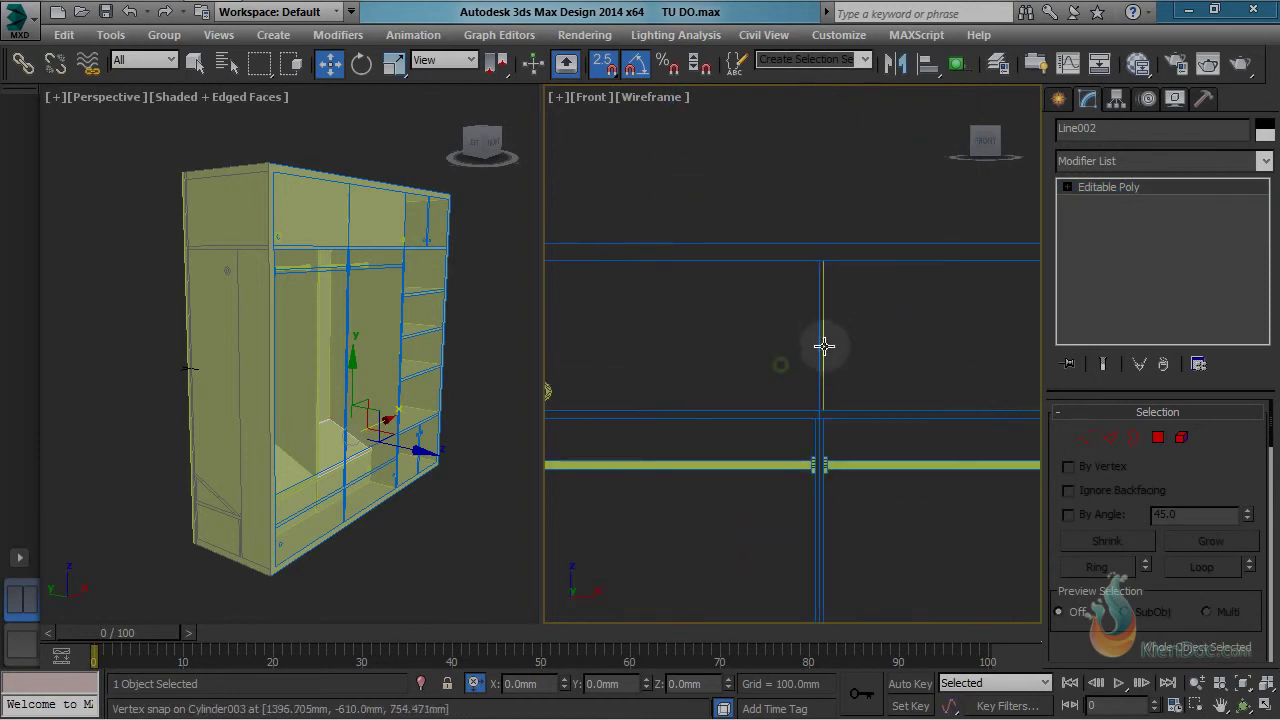
pyautogui.scroll(6, 350, 285)
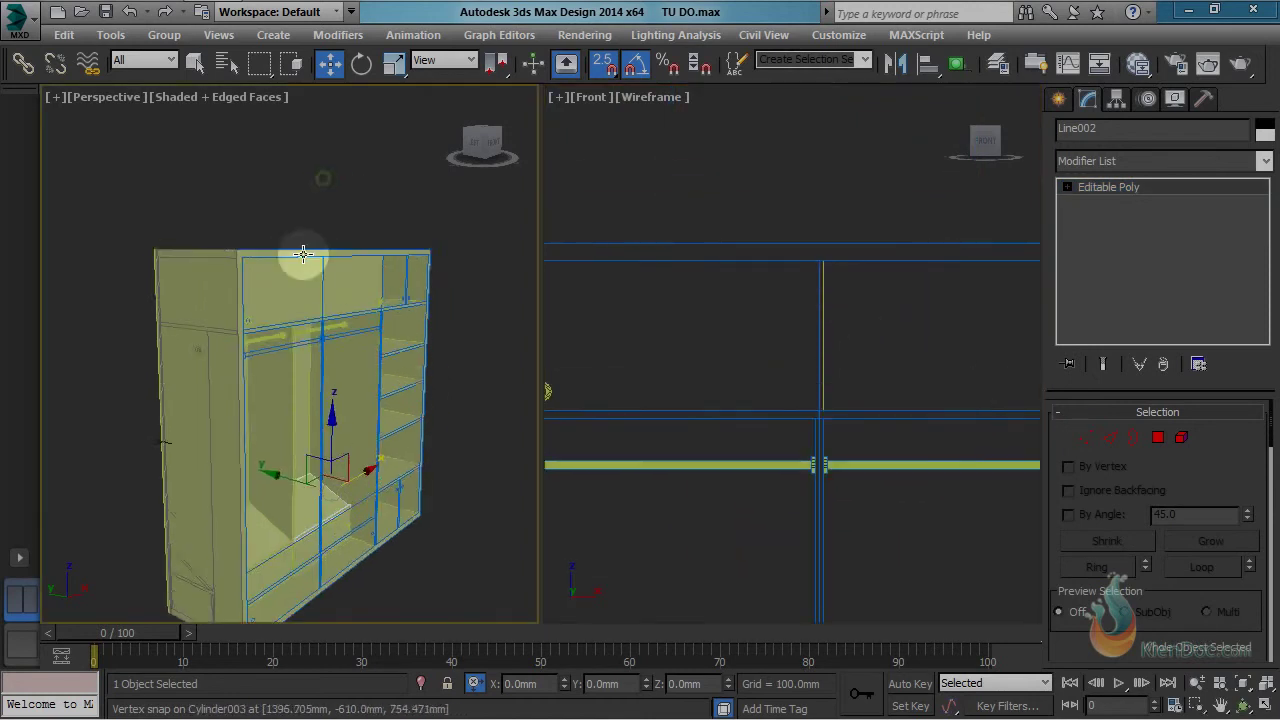
pyautogui.click(359, 292)
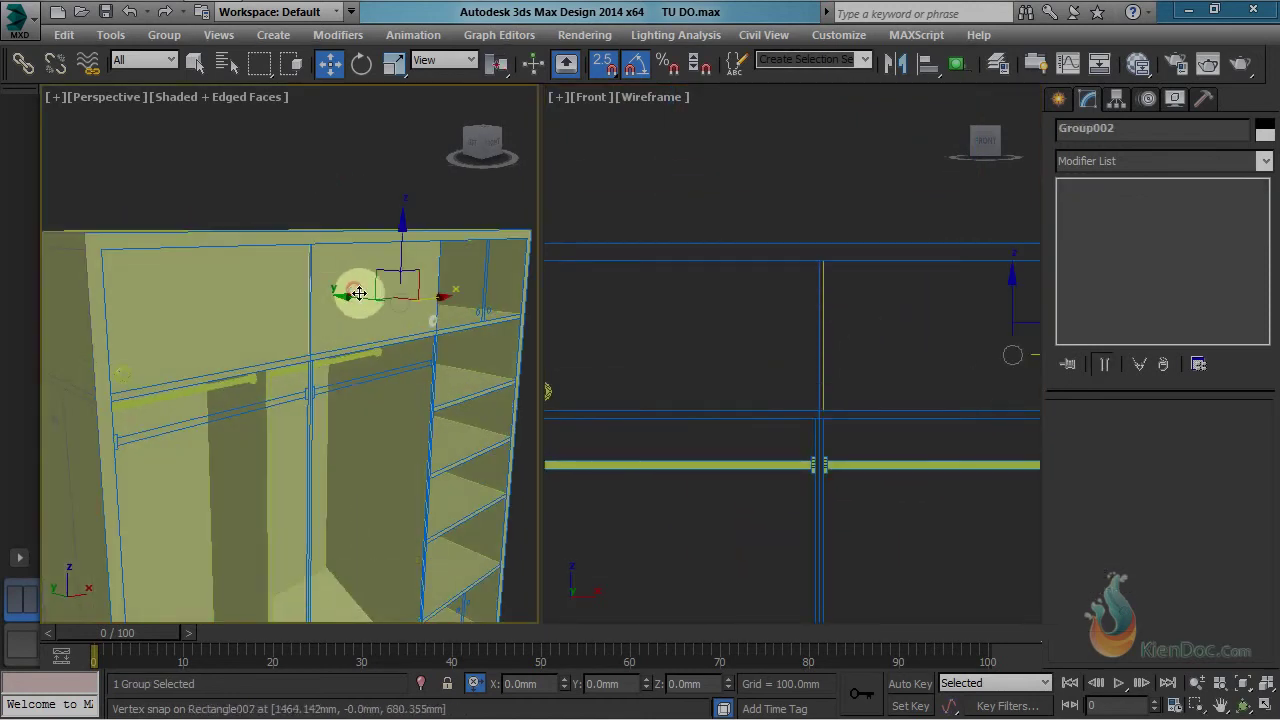
pyautogui.keyDown('ctrl'); pyautogui.click(185, 318); pyautogui.keyUp('ctrl')
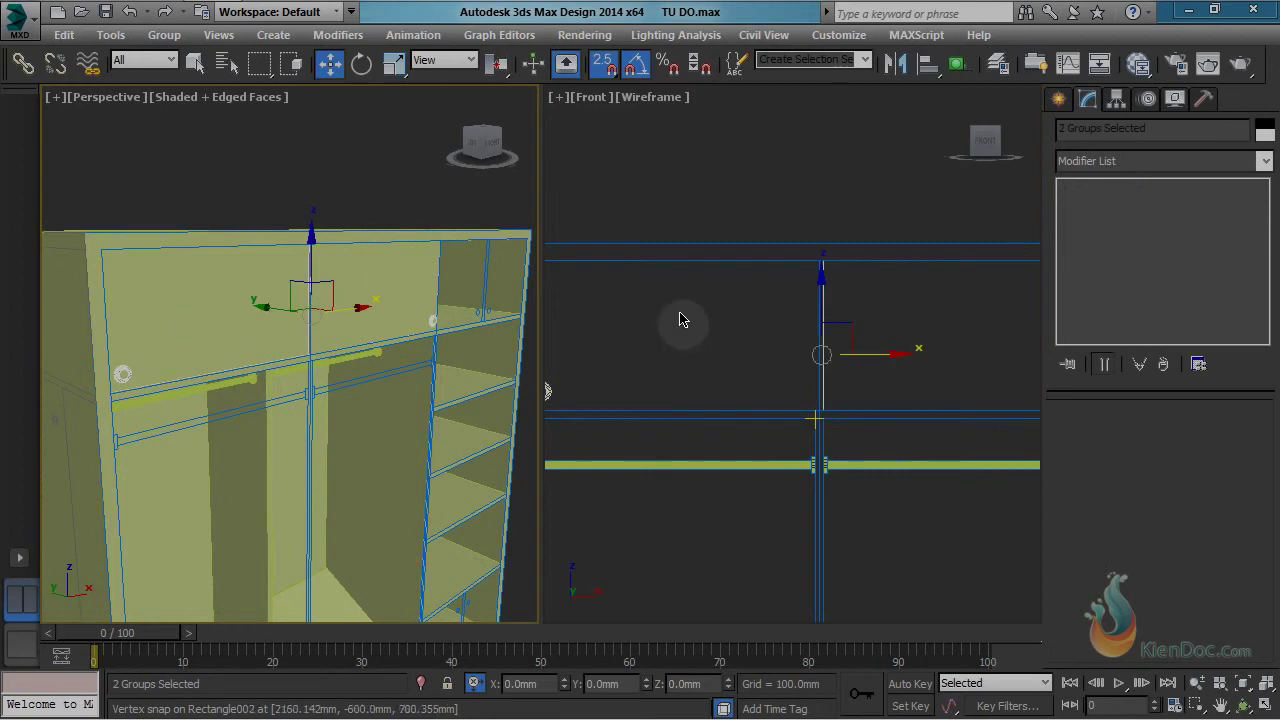
pyautogui.click(371, 290)
pyautogui.scroll(-5, 651, 290)
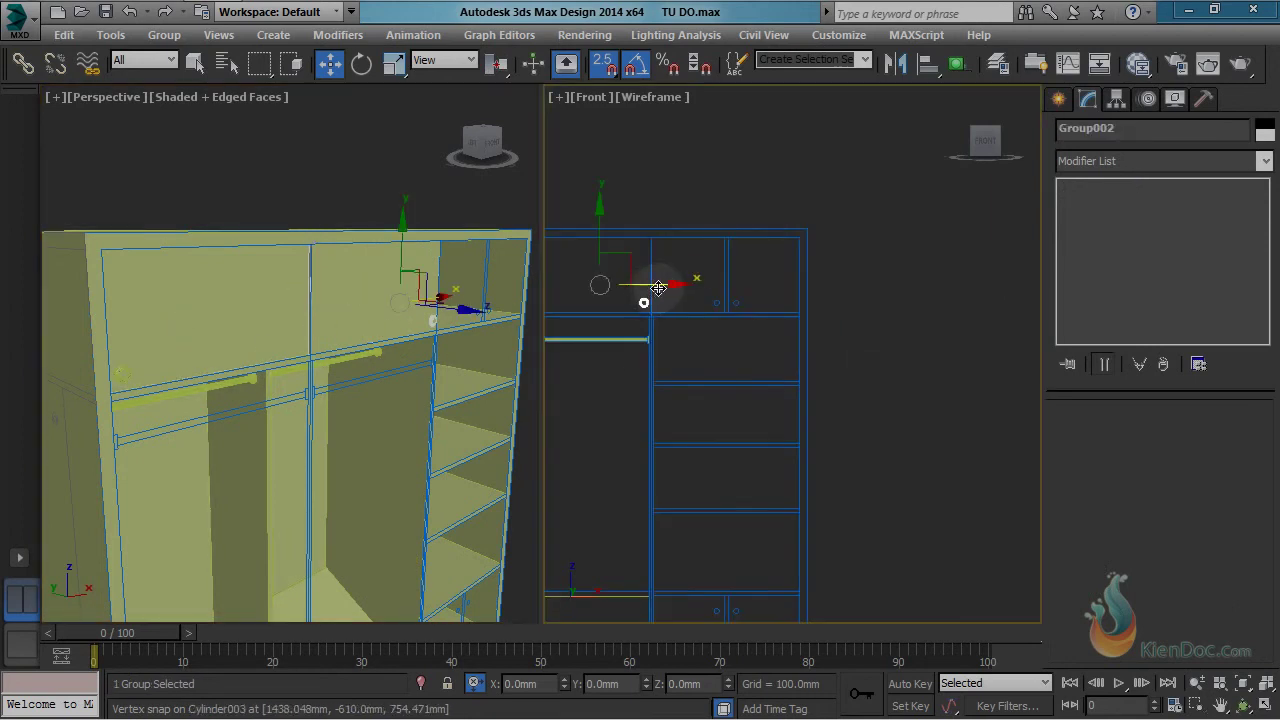
pyautogui.moveTo(713, 288); pyautogui.dragTo(832, 288)
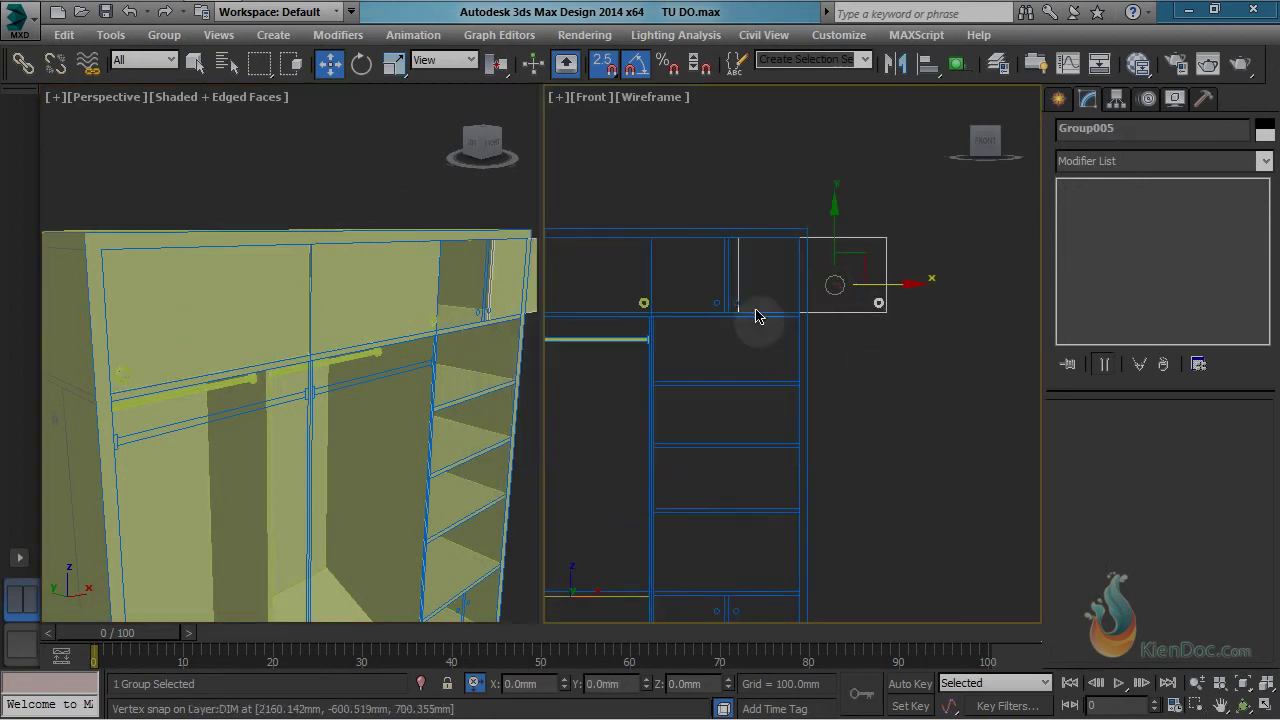
# Step: Lock the selection and move the copied door so its knob snaps onto the drawn left knob of the upper right compartment
pyautogui.moveTo(760, 310); pyautogui.dragTo(815, 288, button='middle')
pyautogui.scroll(4, 857, 294)
pyautogui.moveTo(894, 320); pyautogui.dragTo(1006, 343, button='middle')
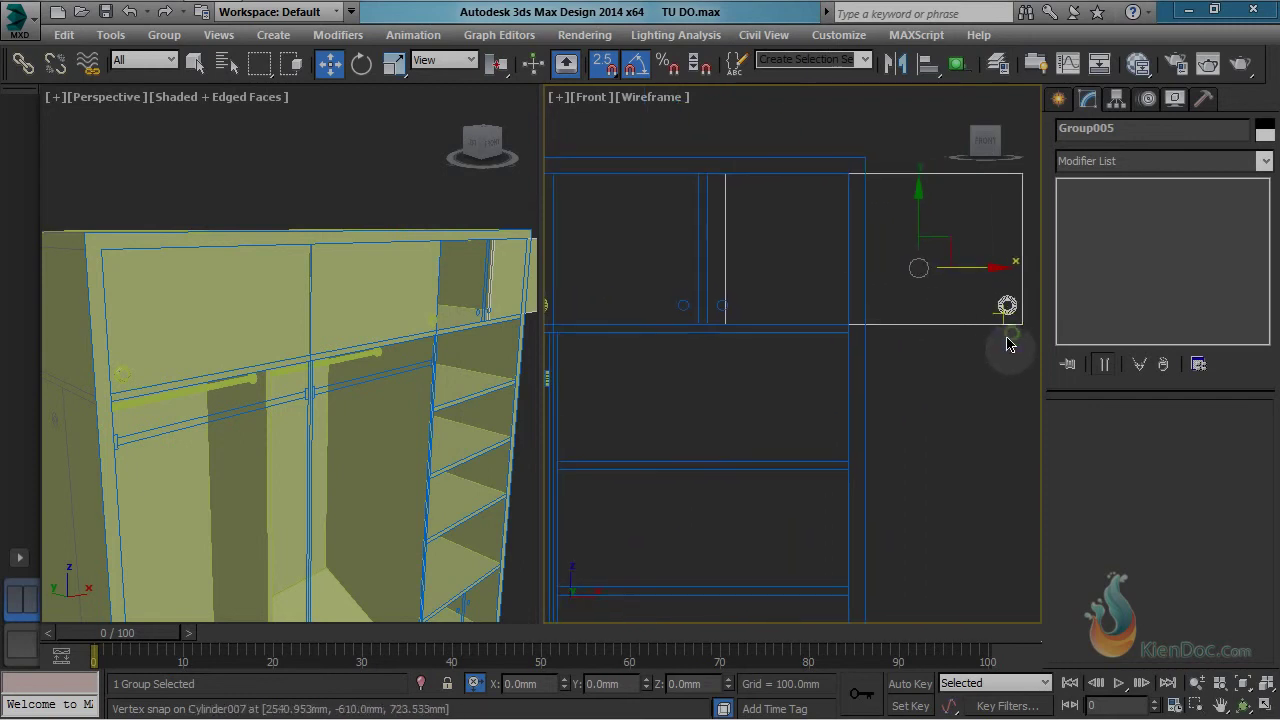
pyautogui.click(447, 683)
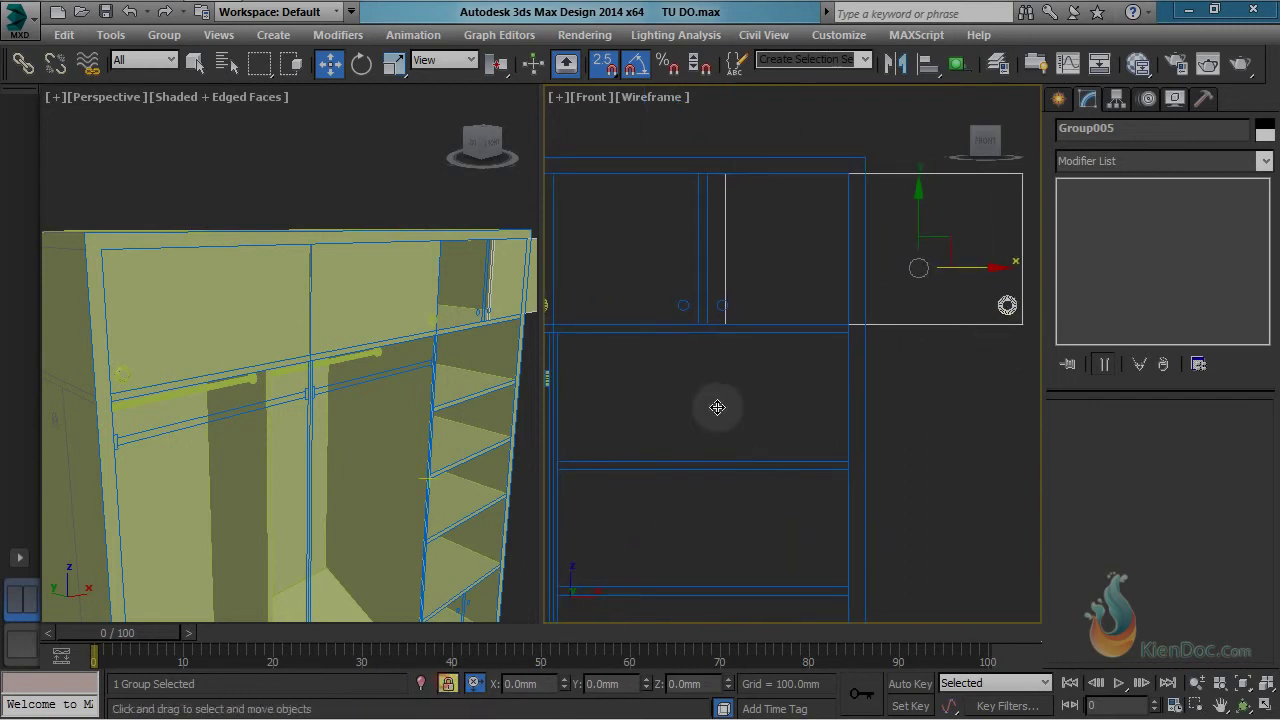
pyautogui.scroll(-2, 723, 386)
pyautogui.moveTo(925, 318); pyautogui.dragTo(700, 330)
pyautogui.scroll(5, 706, 331)
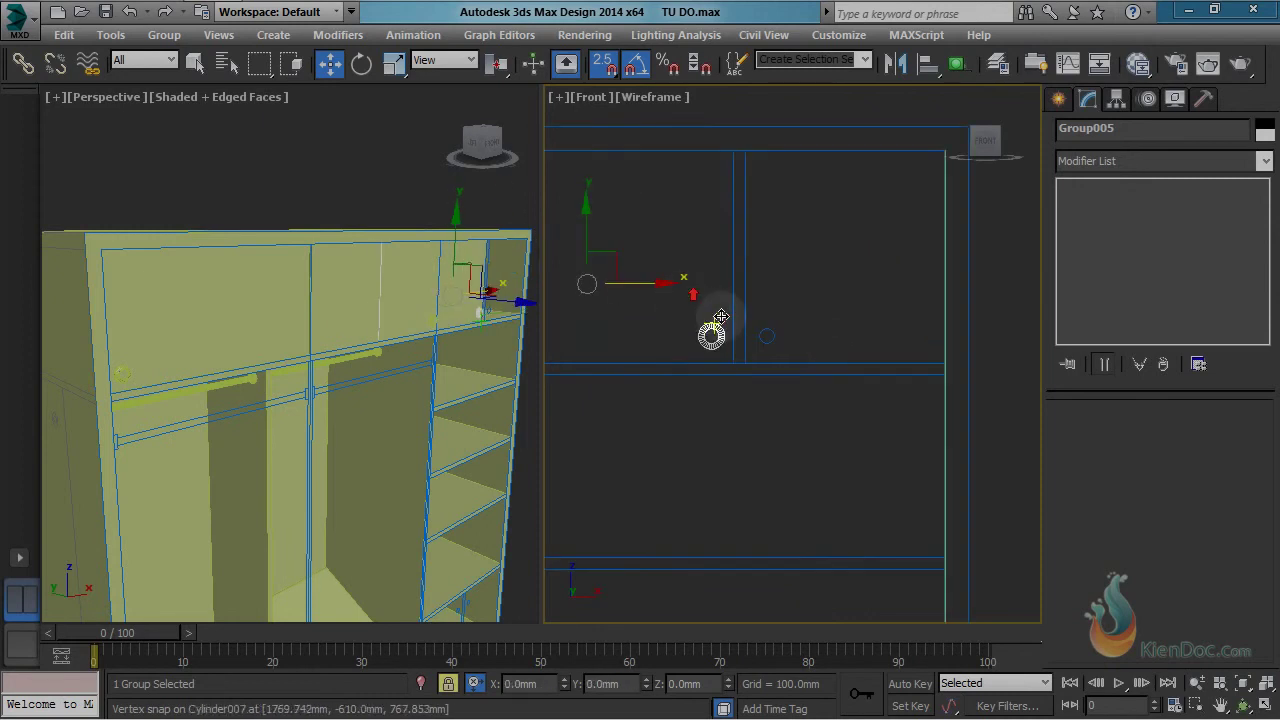
pyautogui.scroll(-3, 901, 385)
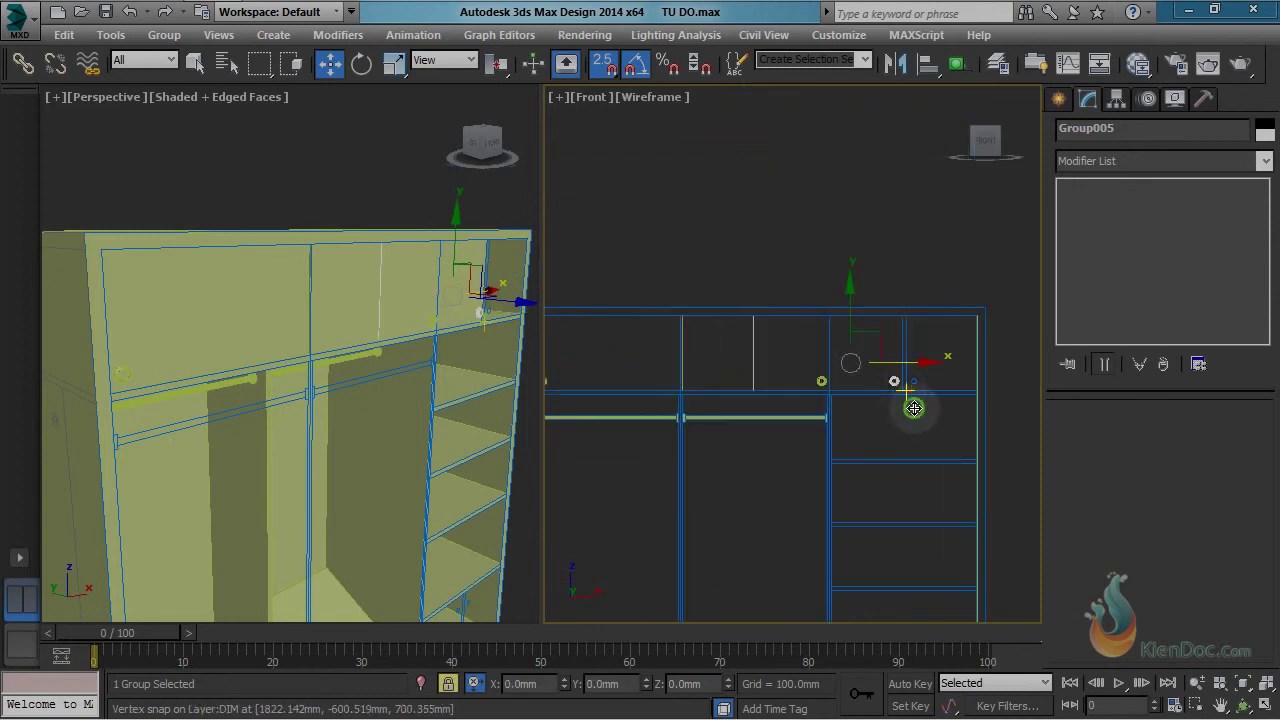
# Step: Add an Edit Poly modifier to the copied door in the upper right compartment and enter vertex editing
pyautogui.scroll(3, 894, 379)
pyautogui.scroll(-4, 852, 345)
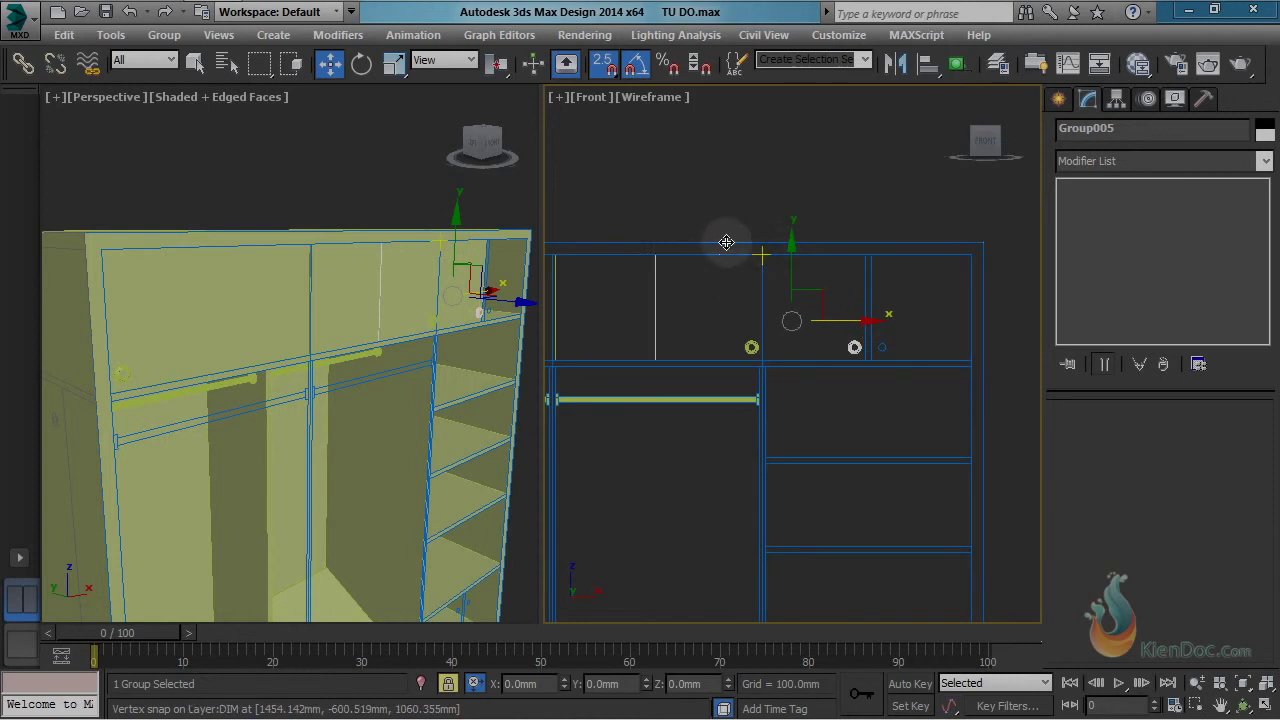
pyautogui.click(1123, 166)
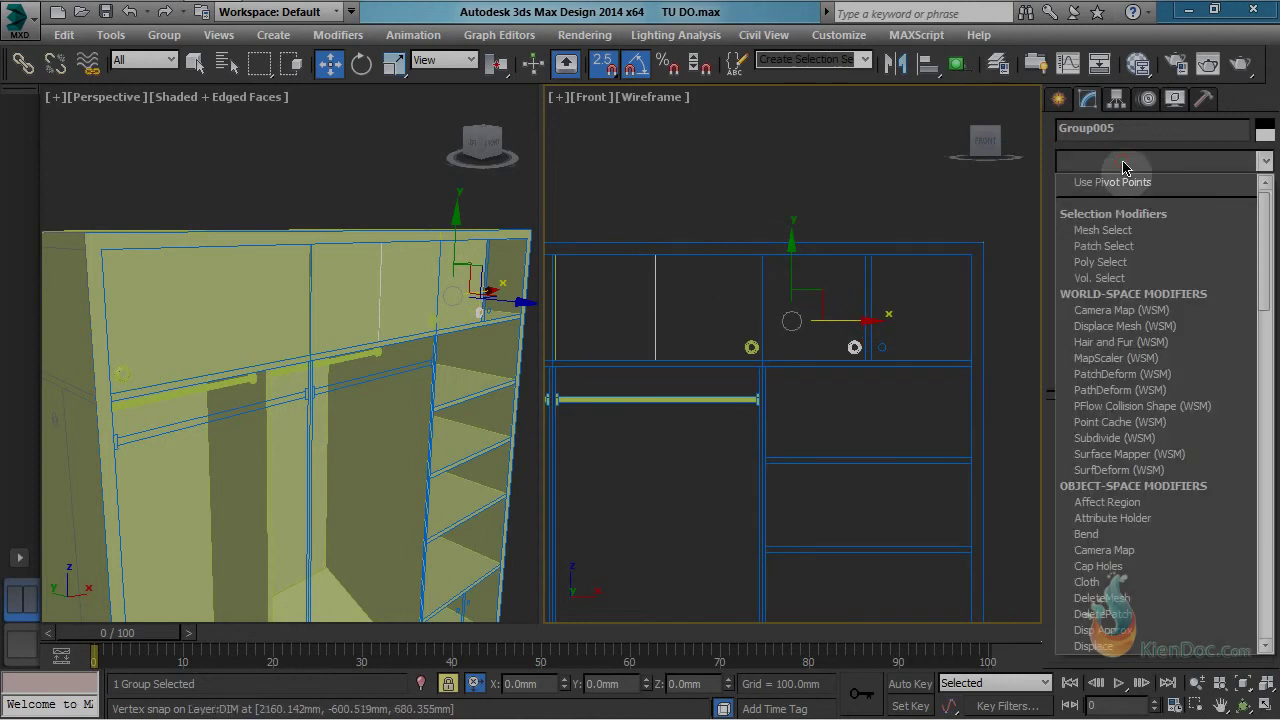
pyautogui.write('esh')
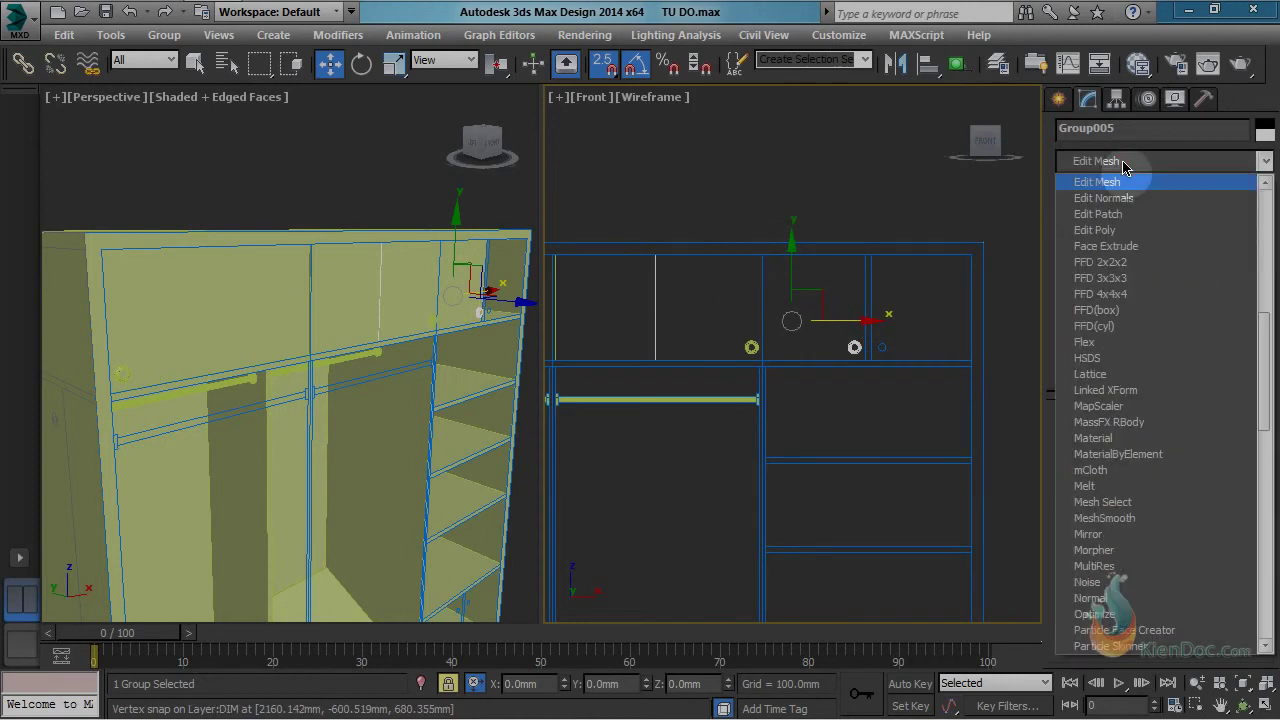
pyautogui.click(1113, 231)
pyautogui.click(1091, 599)
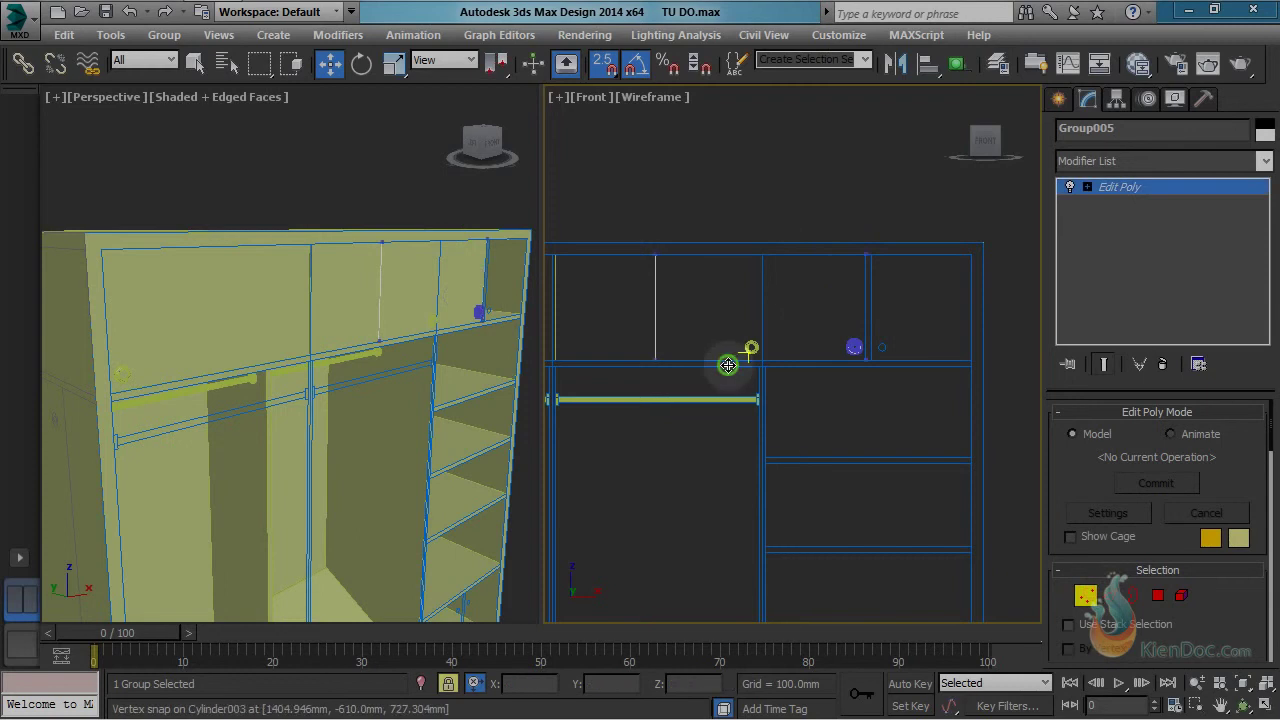
# Step: Snap the copied door's left edge vertices along X to the boundary line with the upper middle door
pyautogui.moveTo(726, 366); pyautogui.dragTo(776, 326, button='middle')
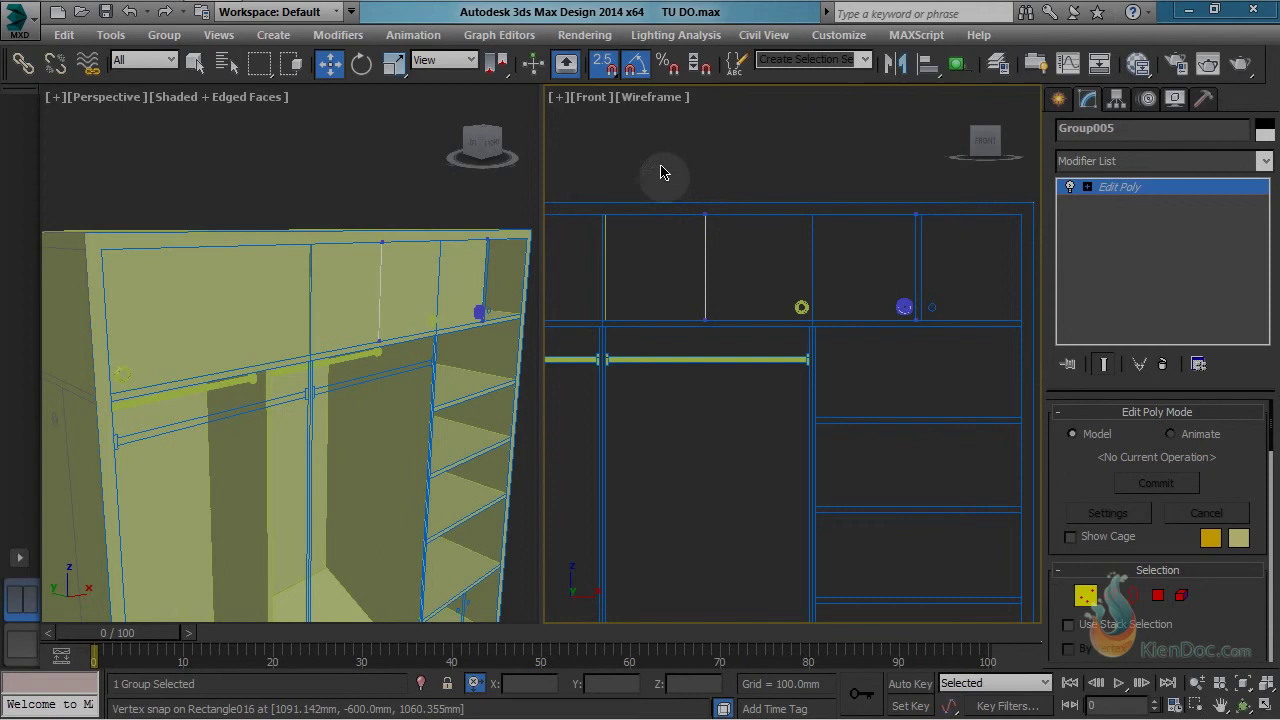
pyautogui.moveTo(659, 144); pyautogui.dragTo(757, 487)
pyautogui.scroll(3, 763, 289)
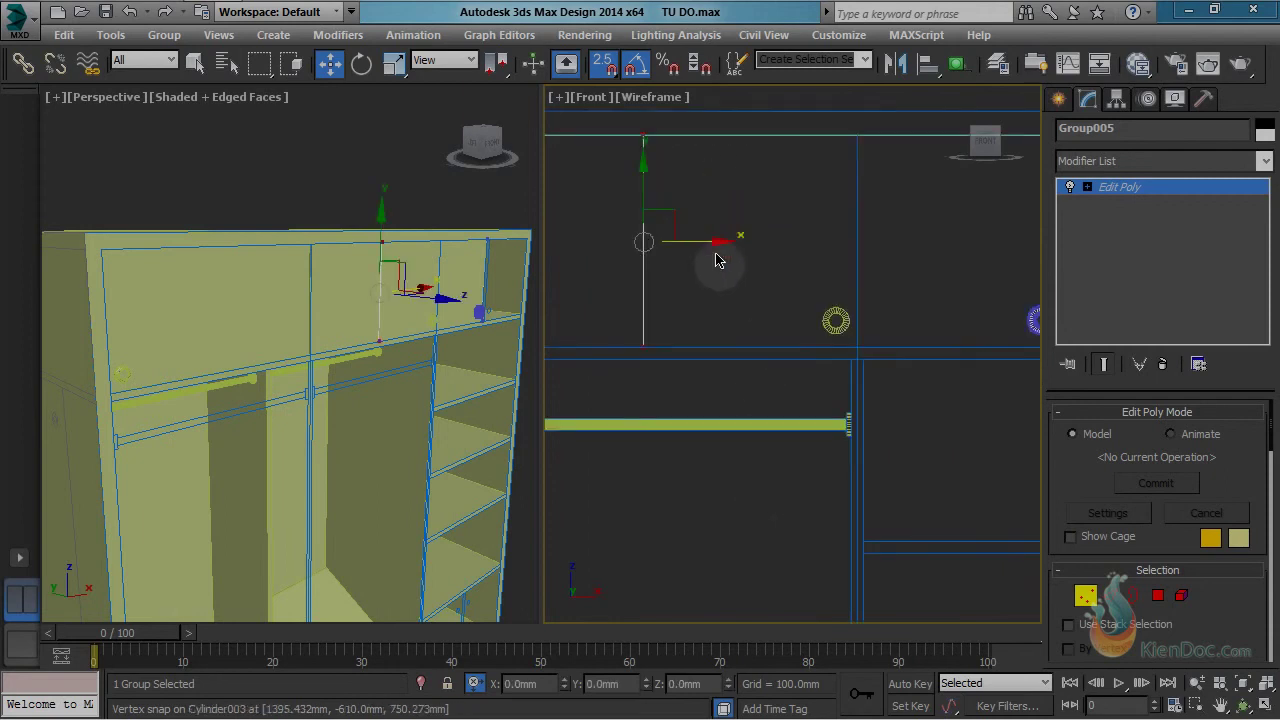
pyautogui.moveTo(712, 244); pyautogui.dragTo(864, 342)
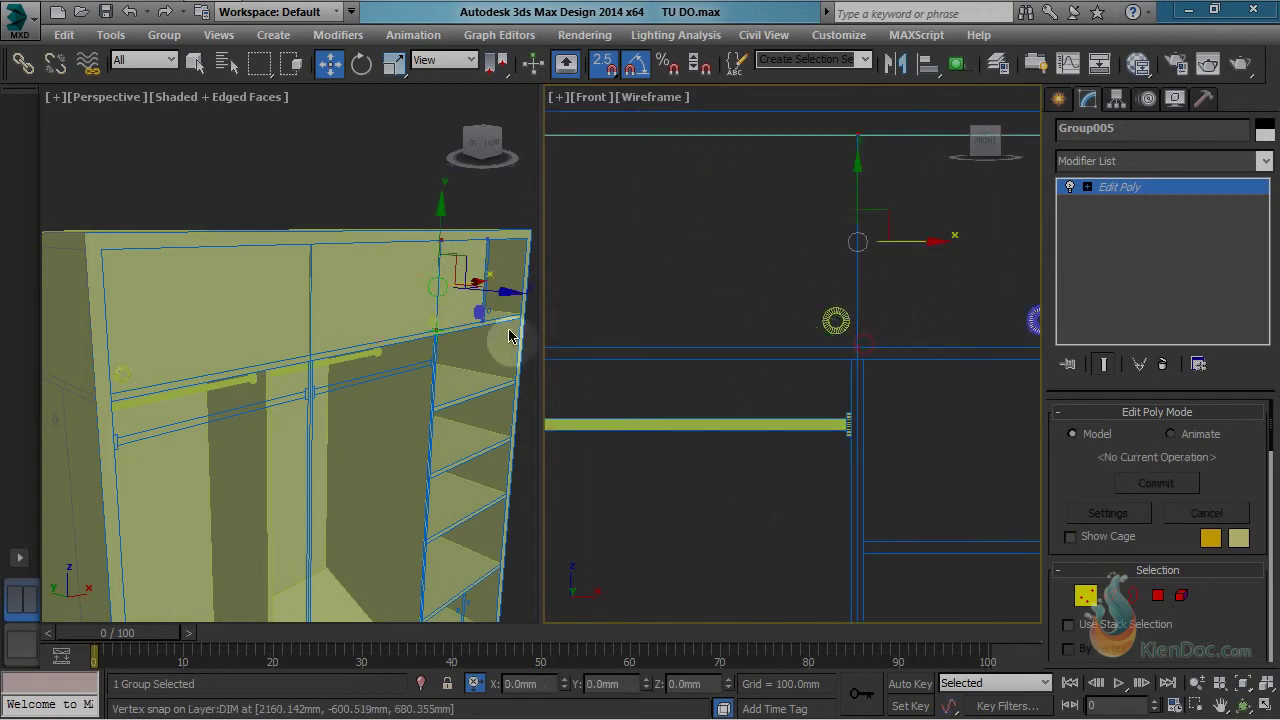
pyautogui.moveTo(511, 342); pyautogui.dragTo(357, 347, button='middle')
pyautogui.scroll(5, 405, 346)
pyautogui.moveTo(322, 434)
pyautogui.mouseDown(button='middle')
pyautogui.moveTo(381, 334)
pyautogui.moveTo(406, 321)
pyautogui.moveTo(342, 378)
pyautogui.moveTo(274, 364)
pyautogui.moveTo(280, 345)
pyautogui.moveTo(405, 338)
pyautogui.moveTo(380, 350)
pyautogui.moveTo(387, 336)
pyautogui.mouseUp(button='middle')
pyautogui.scroll(-4, 405, 338)
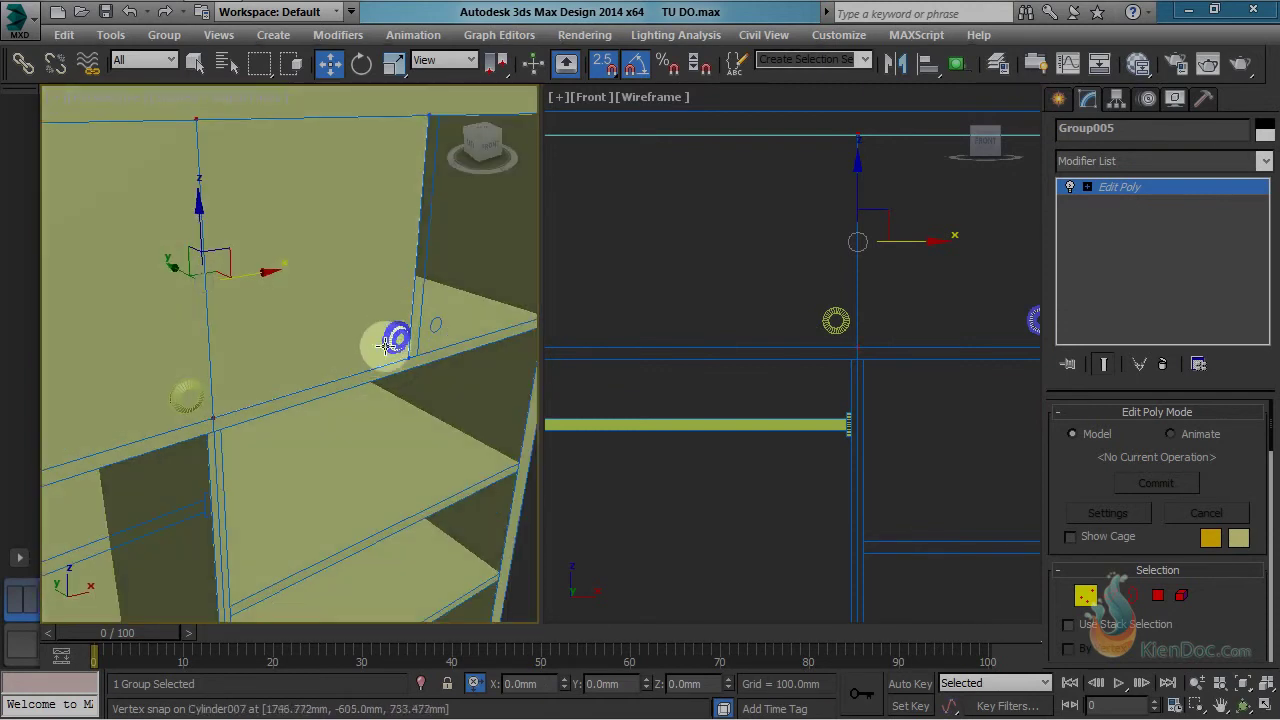
# Step: Enable Midpoint snapping and move the door's right edge vertices along X to the middle of the upper compartment's divider
pyautogui.moveTo(1020, 330)
pyautogui.mouseDown(button='middle')
pyautogui.moveTo(775, 371)
pyautogui.moveTo(823, 416)
pyautogui.mouseUp(button='middle')
pyautogui.scroll(3, 765, 455)
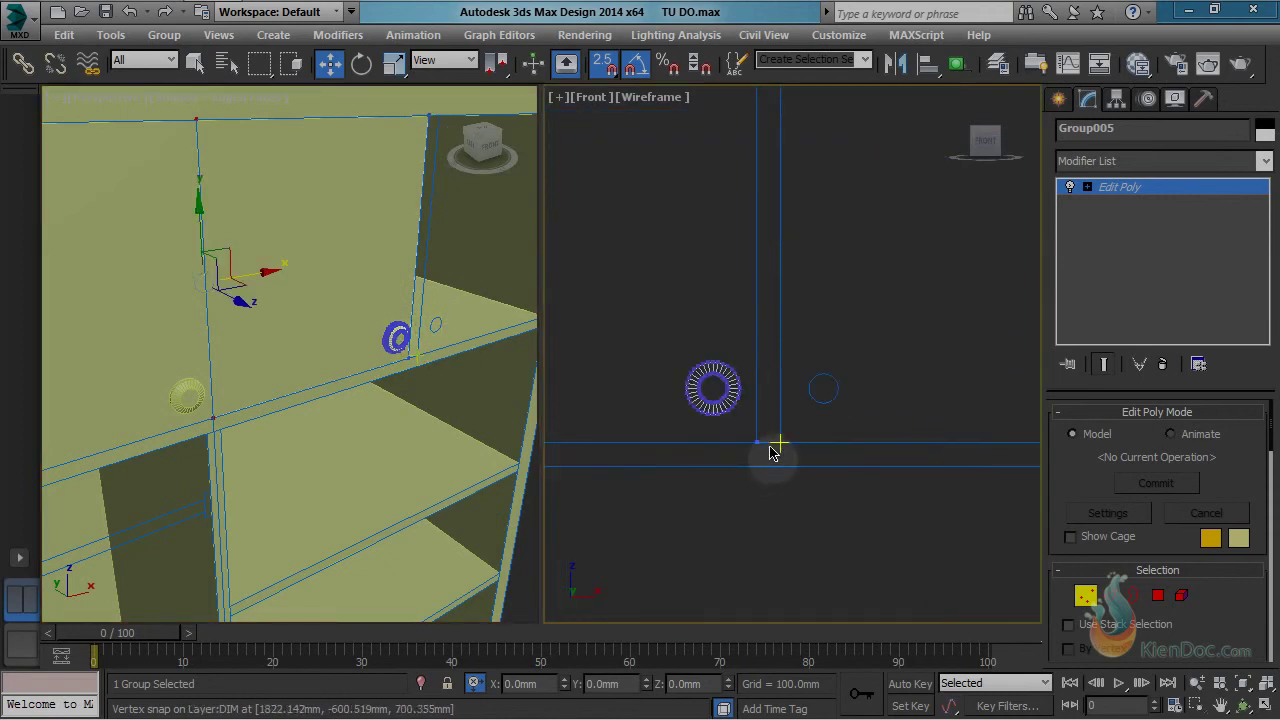
pyautogui.scroll(-4, 770, 452)
pyautogui.moveTo(765, 264); pyautogui.dragTo(858, 476)
pyautogui.moveTo(778, 308); pyautogui.dragTo(745, 150)
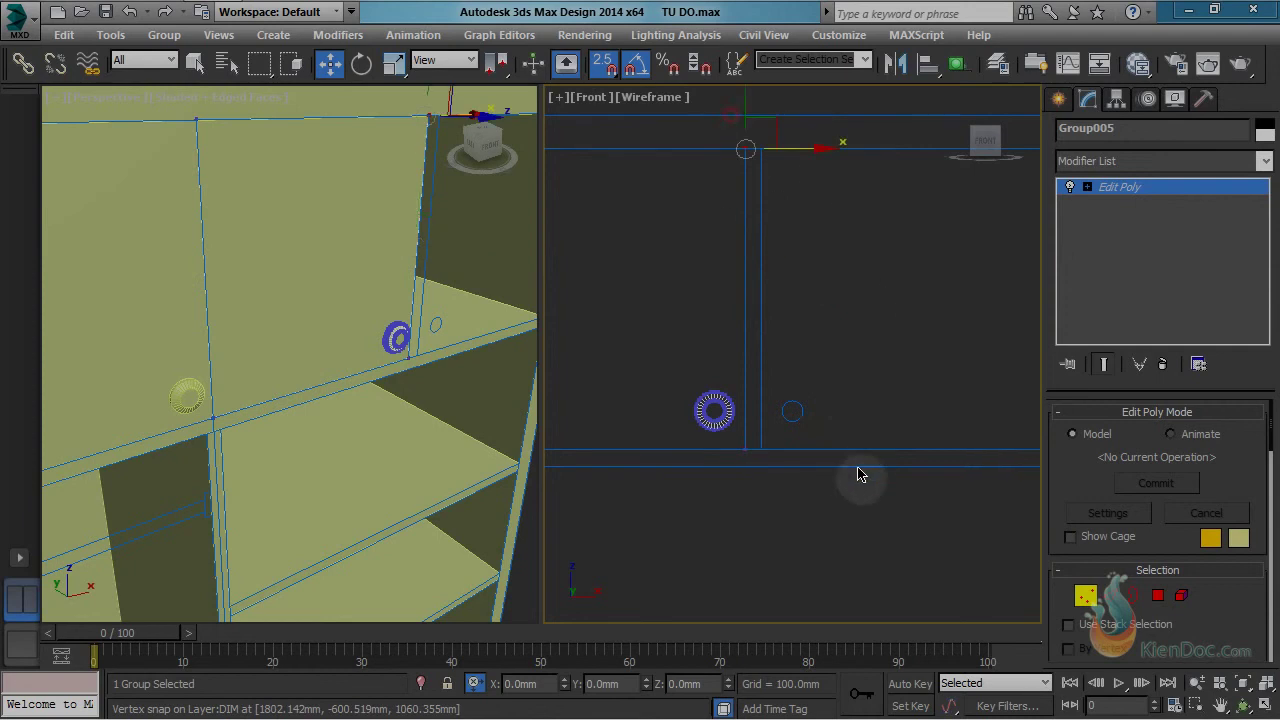
pyautogui.keyDown('ctrl'); pyautogui.moveTo(744, 492); pyautogui.dragTo(740, 490); pyautogui.keyUp('ctrl')
pyautogui.scroll(2, 756, 319)
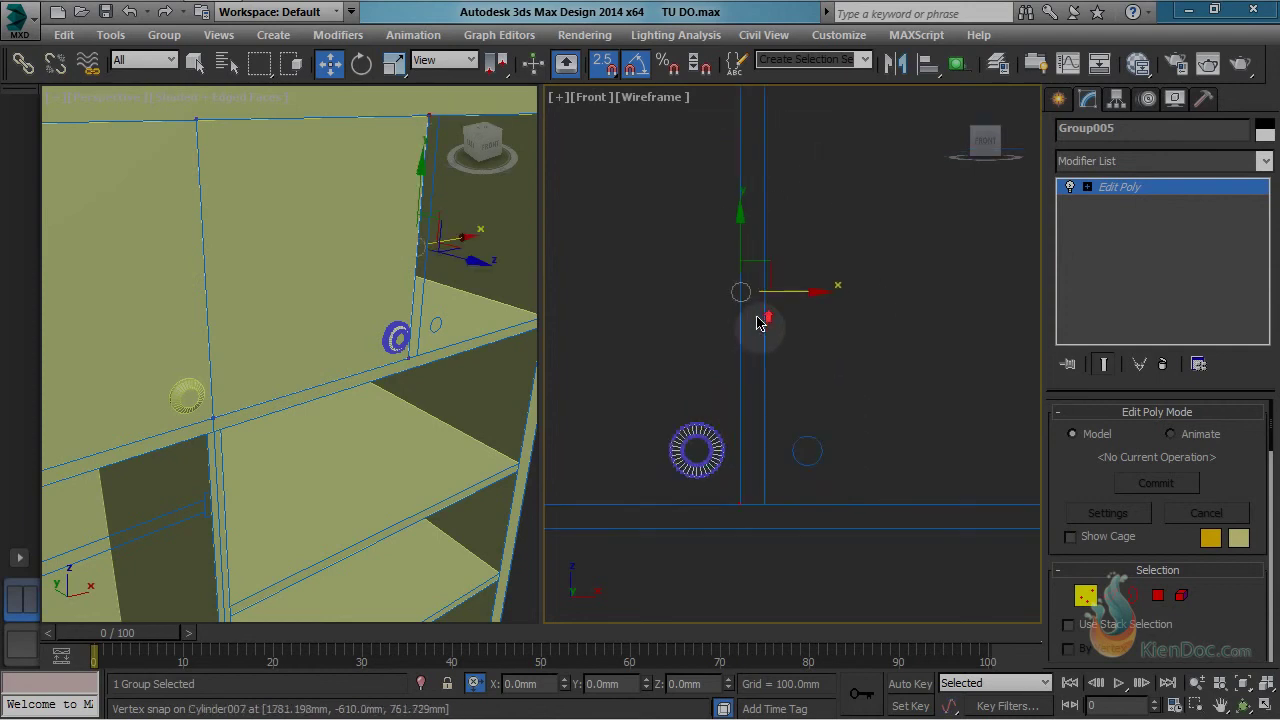
pyautogui.moveTo(757, 318); pyautogui.dragTo(785, 234, button='middle')
pyautogui.scroll(2, 786, 227)
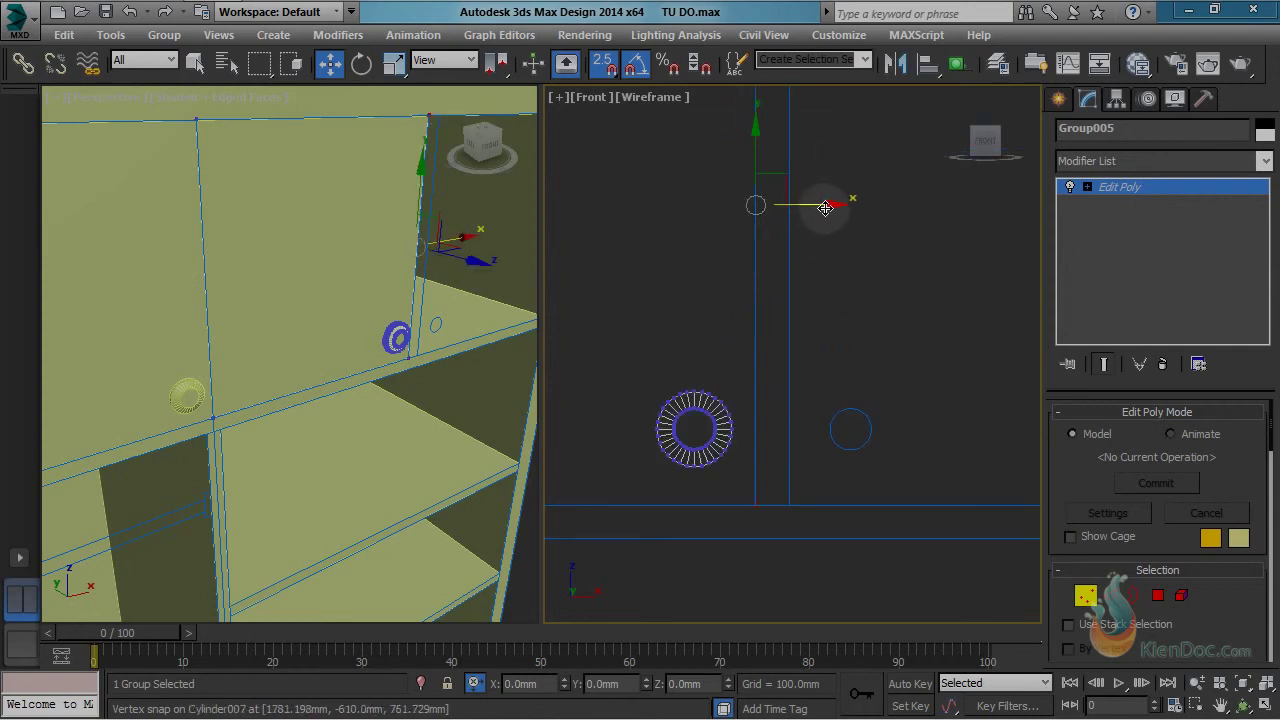
pyautogui.moveTo(808, 479); pyautogui.dragTo(825, 428, button='middle')
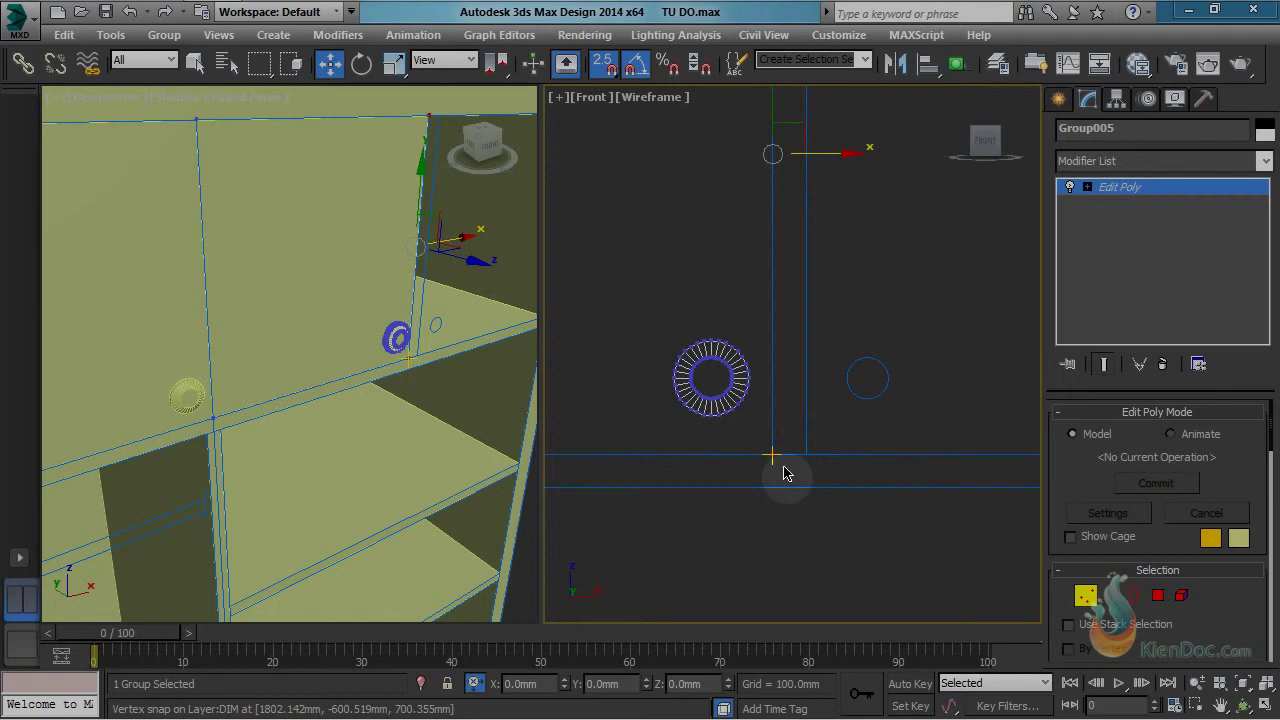
pyautogui.rightClick(604, 62)
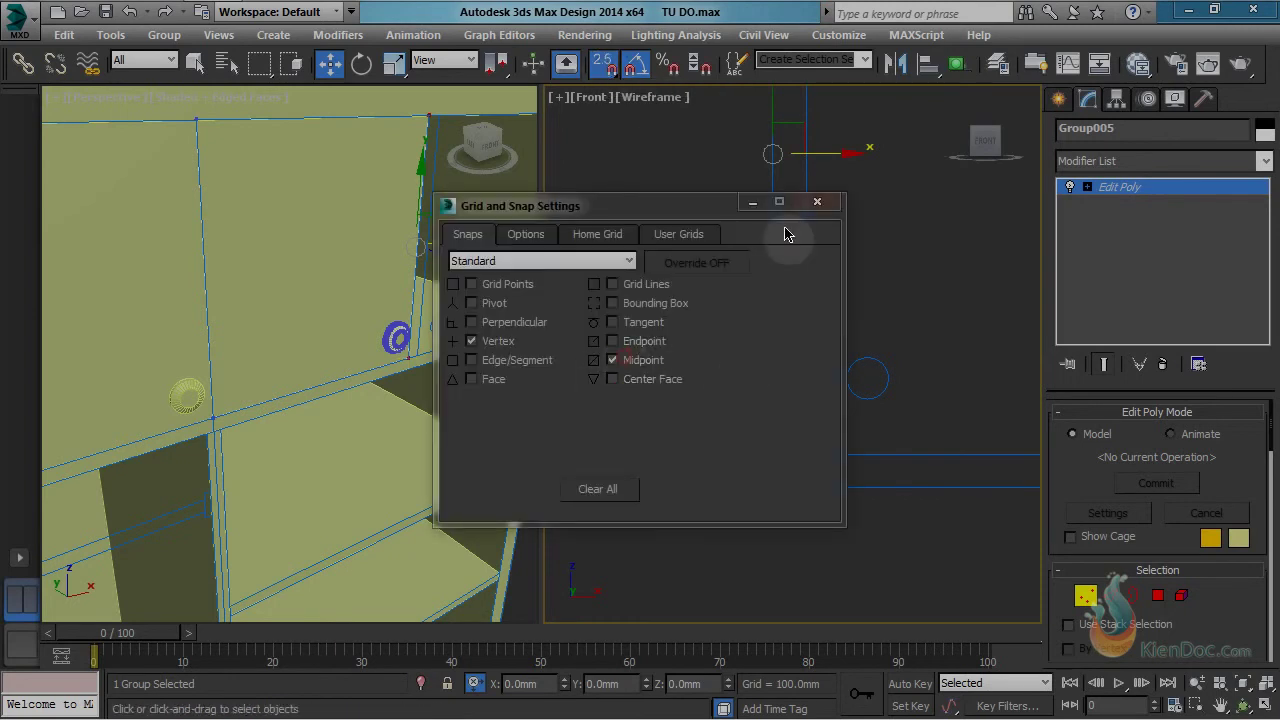
pyautogui.click(819, 203)
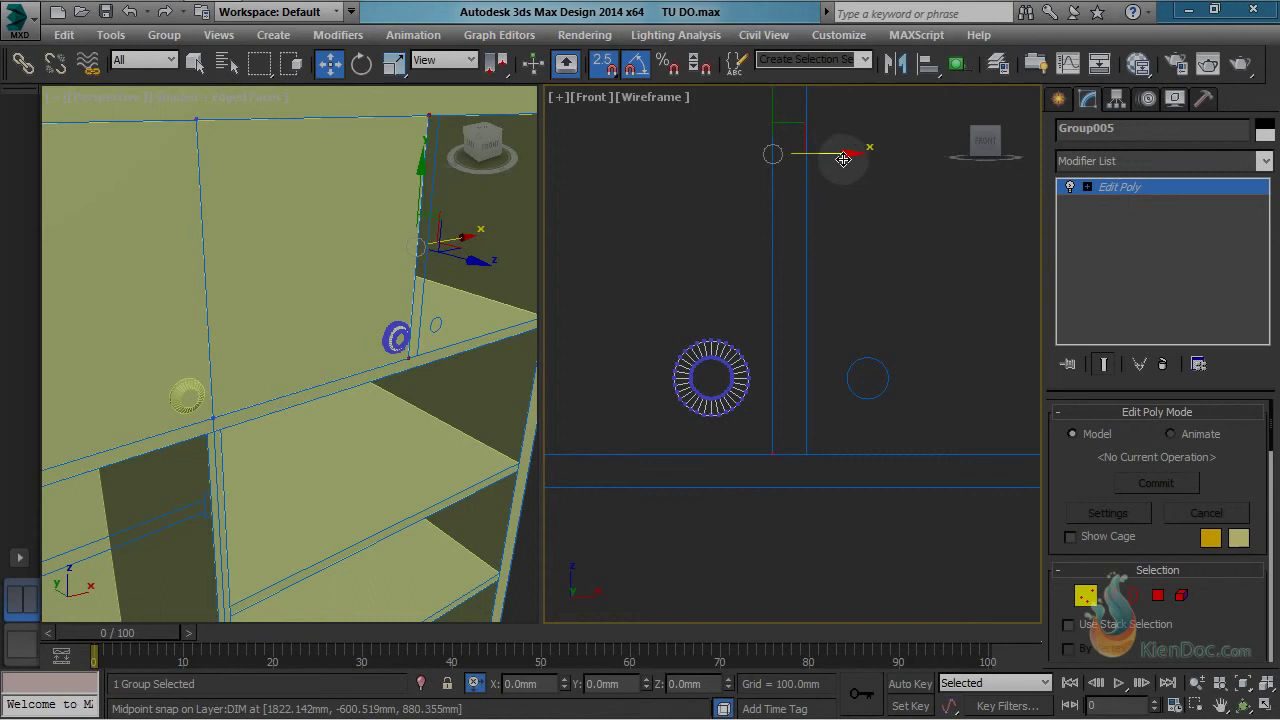
pyautogui.moveTo(844, 159); pyautogui.dragTo(790, 443)
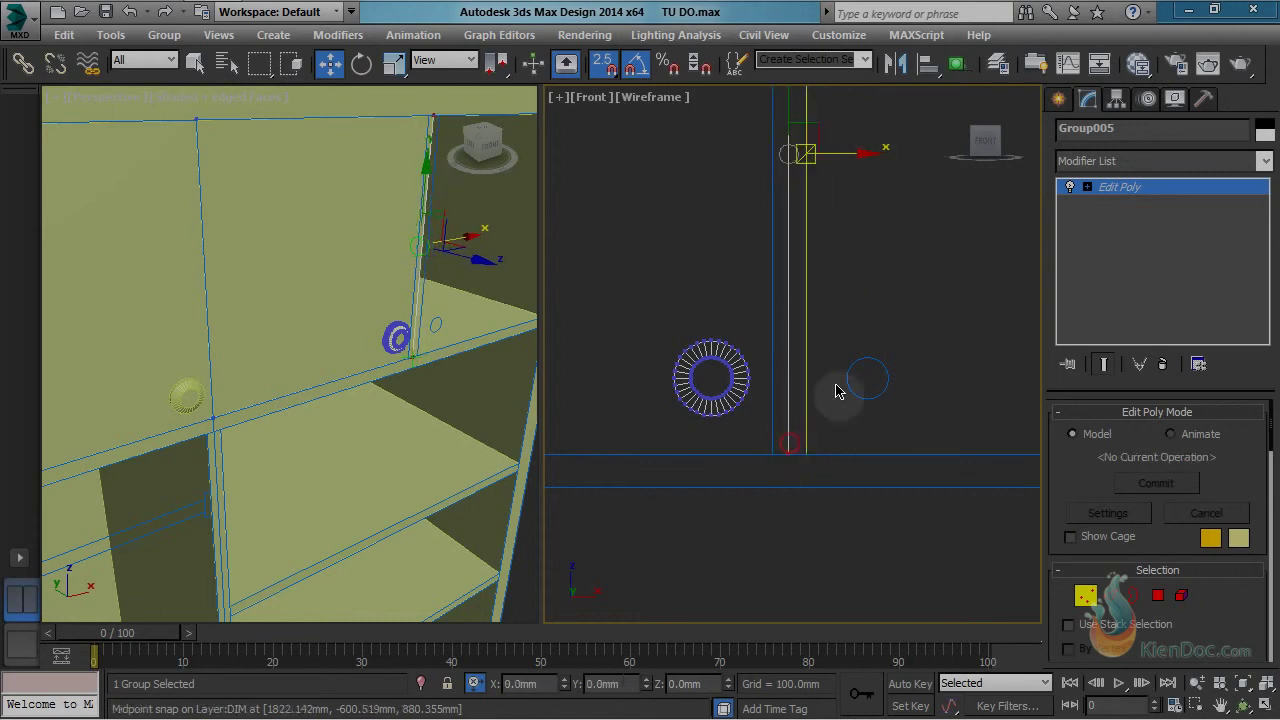
# Step: Turn Midpoint snapping off, keeping Vertex snapping, and leave vertex editing on the fitted door
pyautogui.scroll(-4, 849, 366)
pyautogui.rightClick(605, 66)
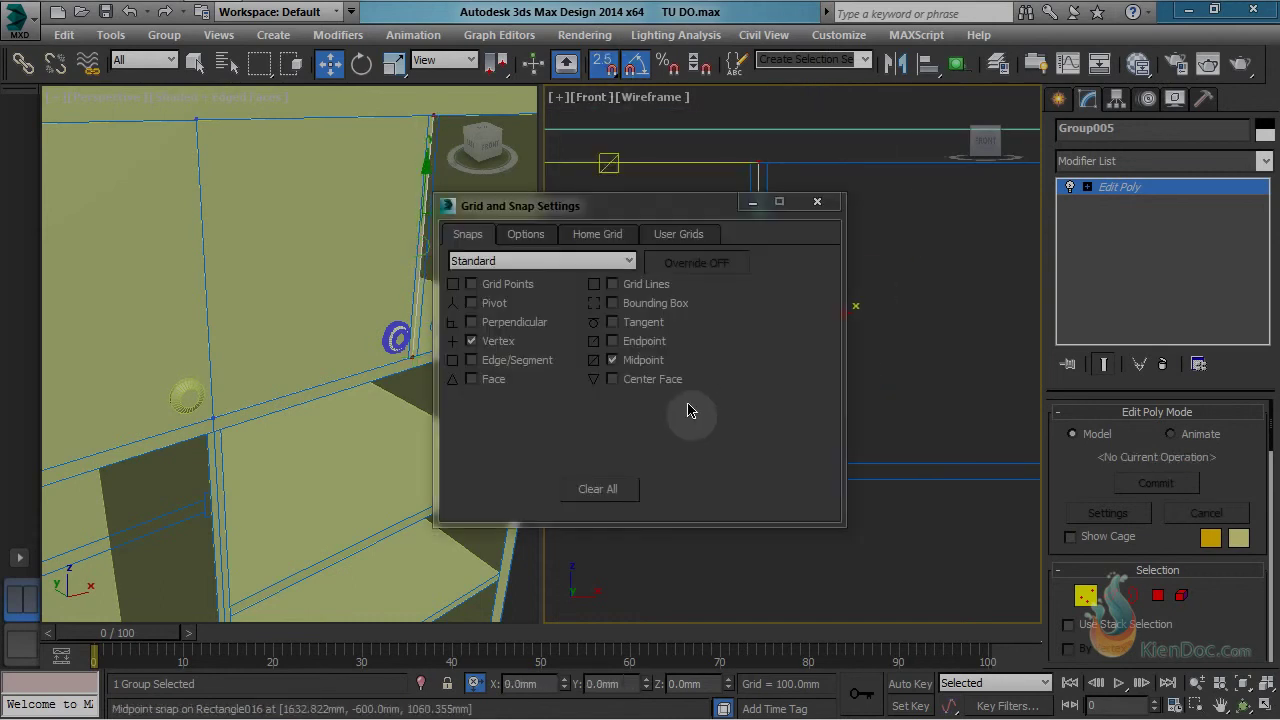
pyautogui.click(816, 203)
pyautogui.scroll(3, 855, 302)
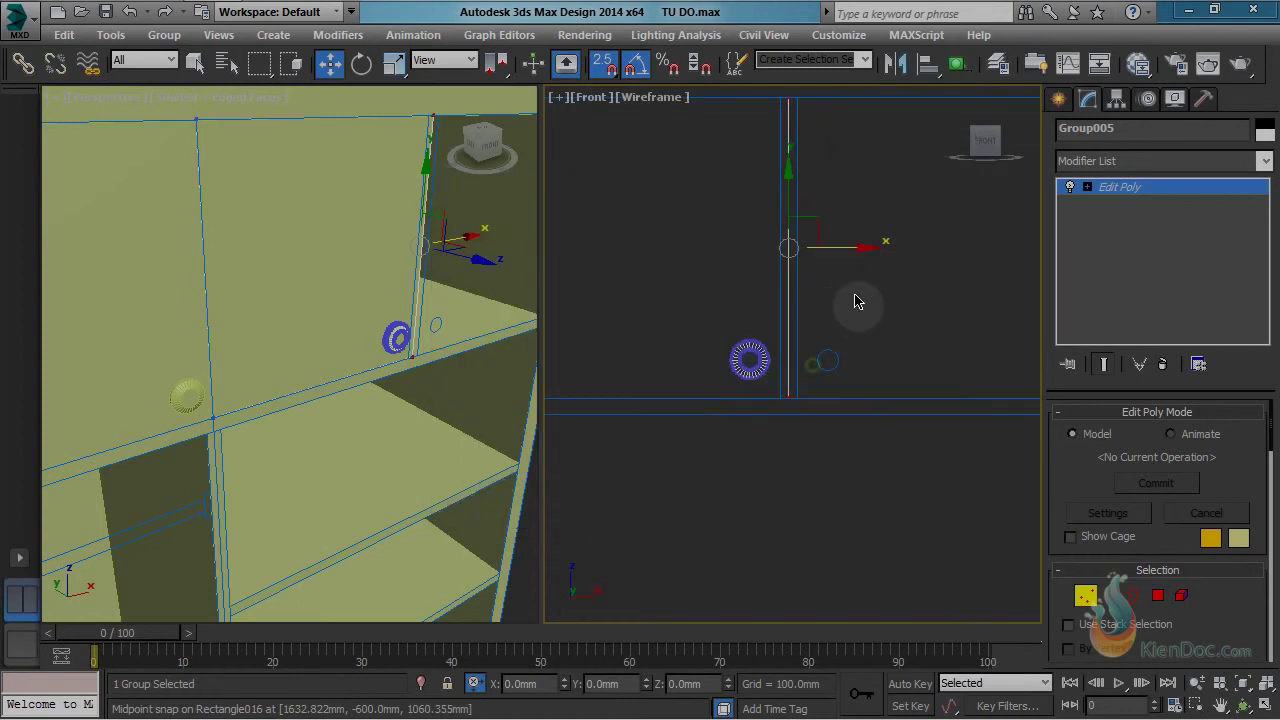
pyautogui.click(1085, 594)
pyautogui.scroll(-3, 791, 423)
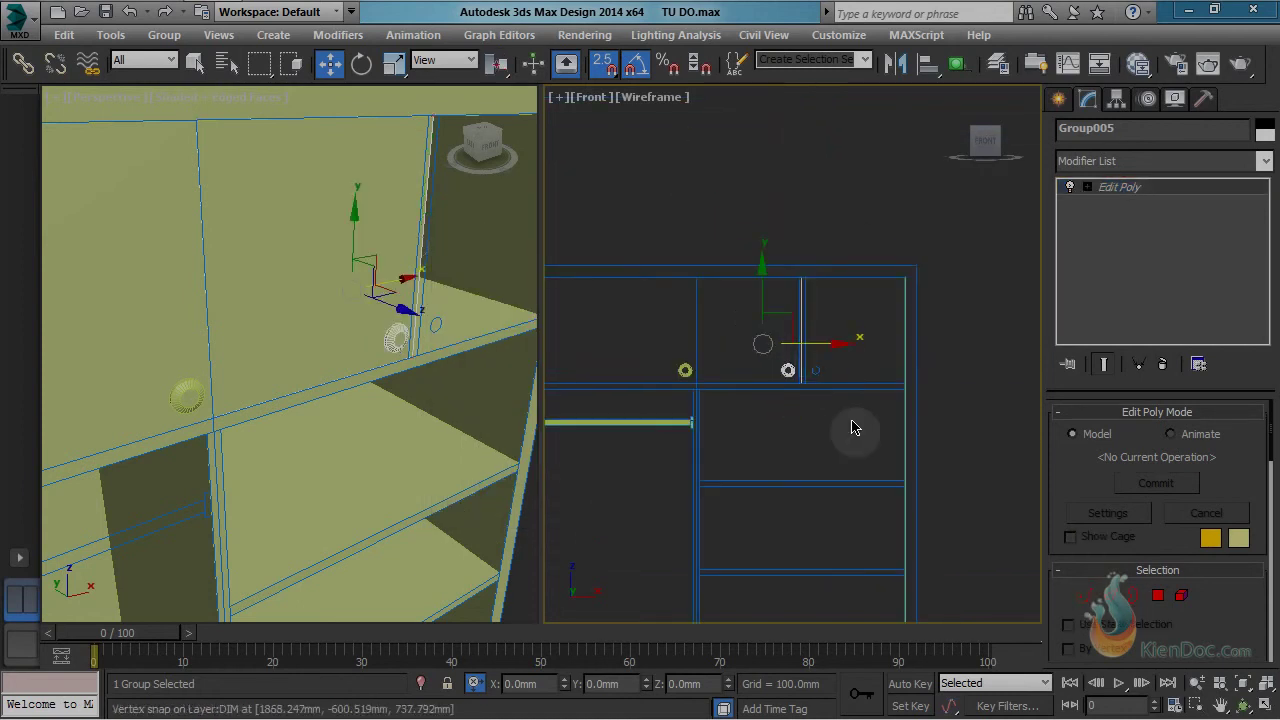
# Step: Clone the fitted door in place as a Copy and mirror it along X without cloning
pyautogui.hotkey('ctrl', 'v')
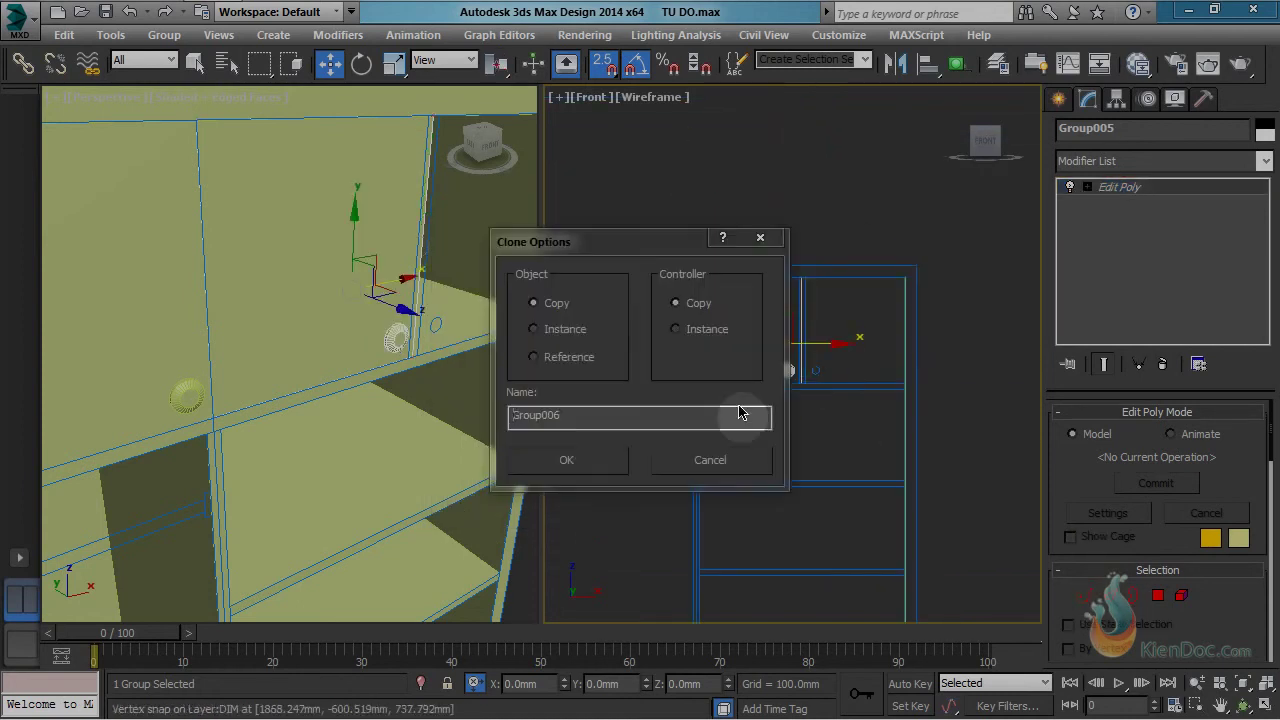
pyautogui.click(606, 467)
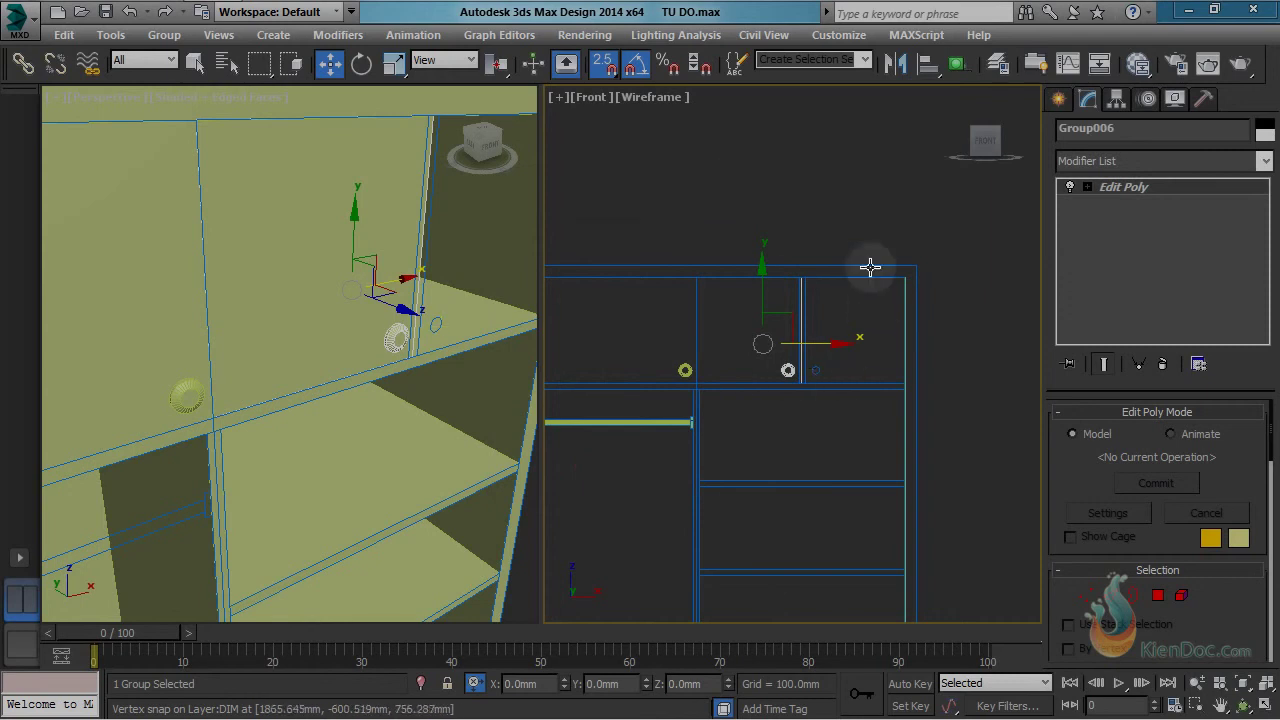
pyautogui.click(888, 65)
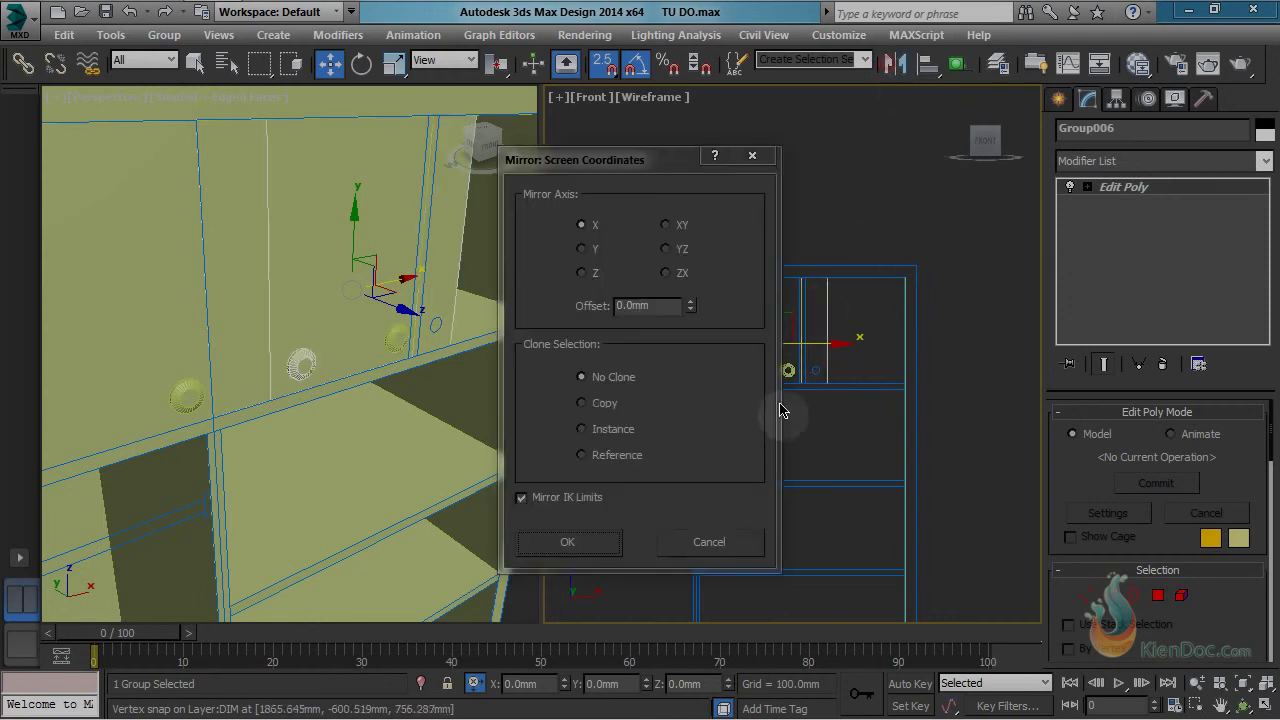
pyautogui.click(572, 545)
# Step: Move the mirrored door so its knob snaps onto the drawn right knob of the upper right compartment
pyautogui.moveTo(897, 344); pyautogui.dragTo(802, 360, button='middle')
pyautogui.moveTo(776, 354); pyautogui.dragTo(923, 353)
pyautogui.scroll(-3, 813, 369)
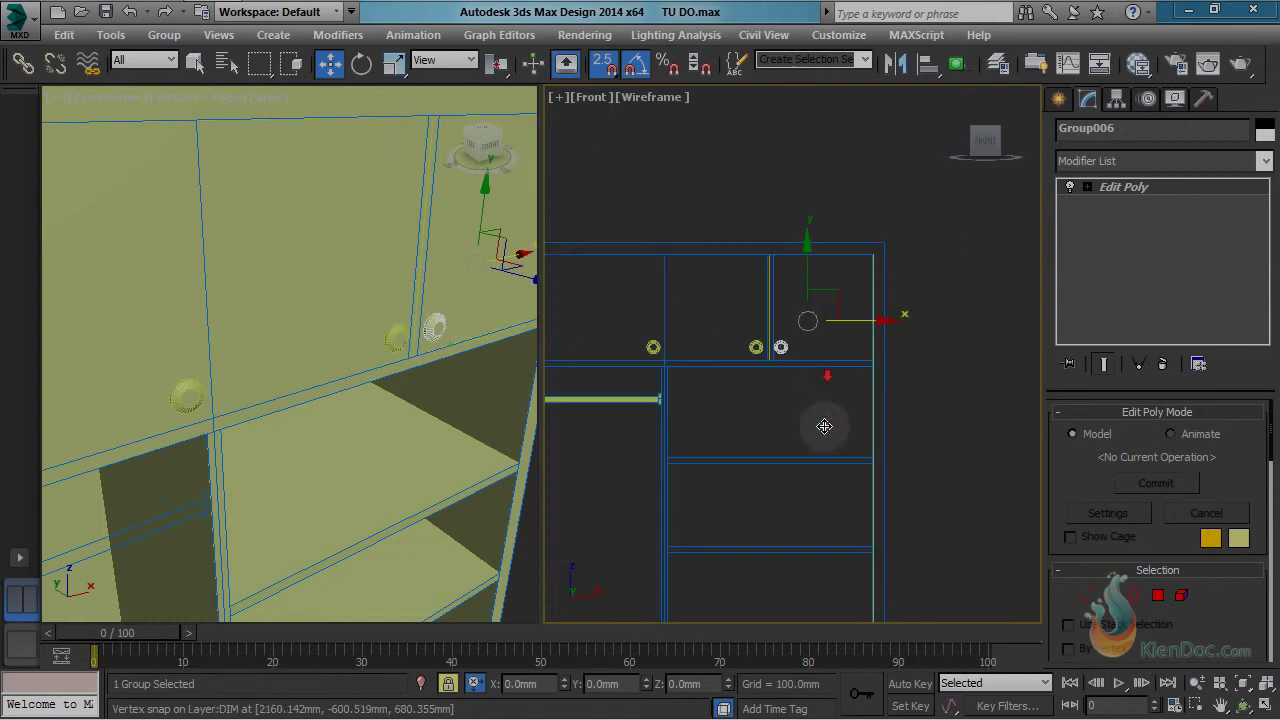
# Step: Select both doors of the upper right compartment and group them together
pyautogui.scroll(3, 762, 363)
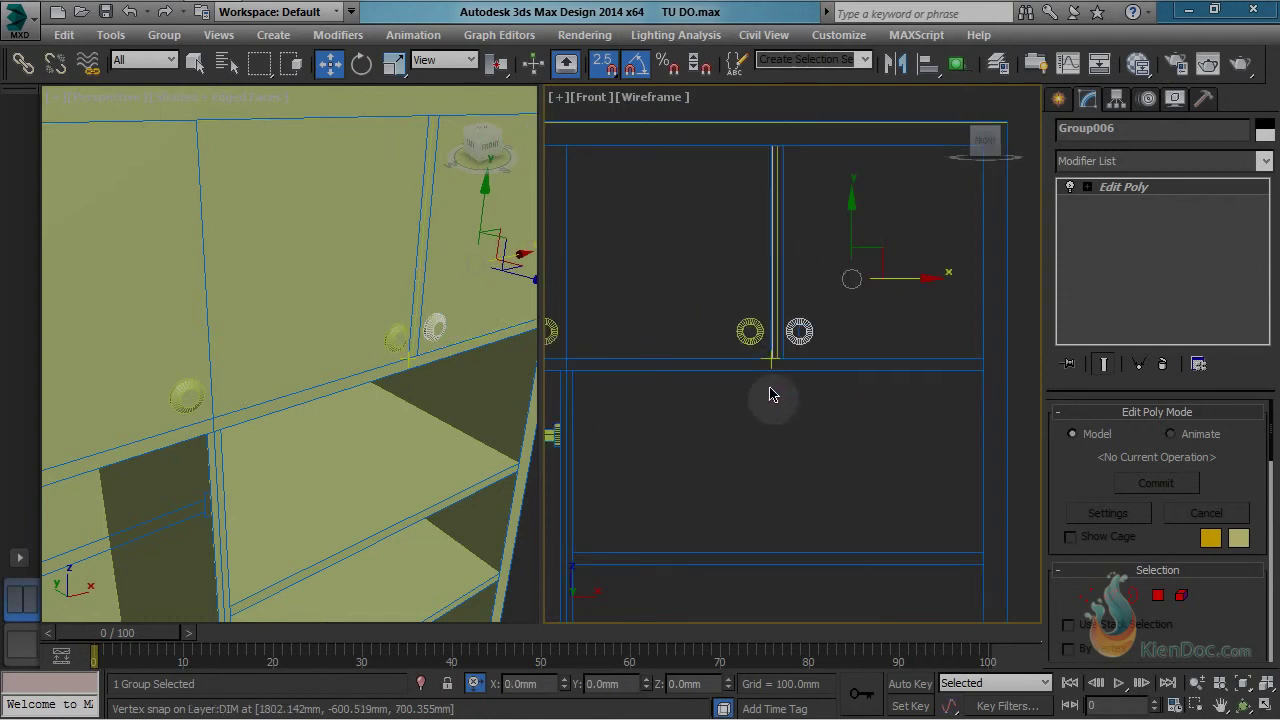
pyautogui.keyDown('ctrl'); pyautogui.click(750, 331); pyautogui.keyUp('ctrl')
pyautogui.scroll(-2, 770, 350)
pyautogui.moveTo(777, 360); pyautogui.dragTo(791, 313, button='middle')
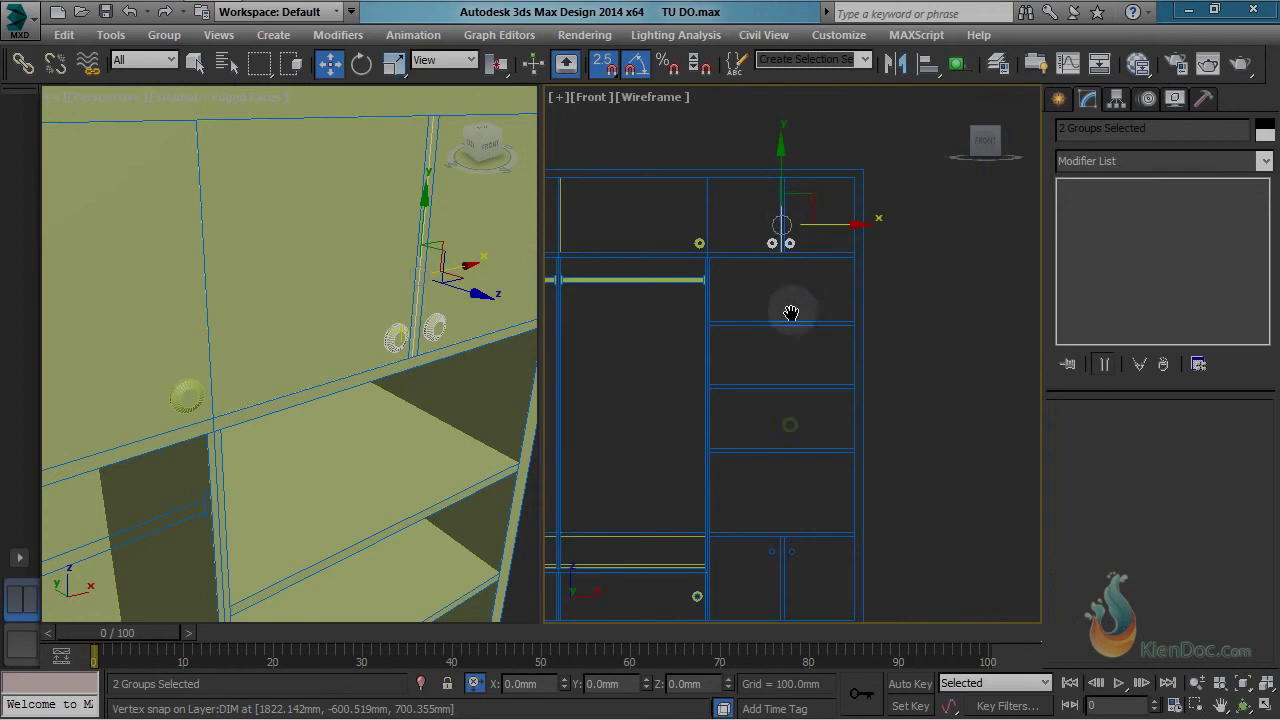
pyautogui.click(164, 34)
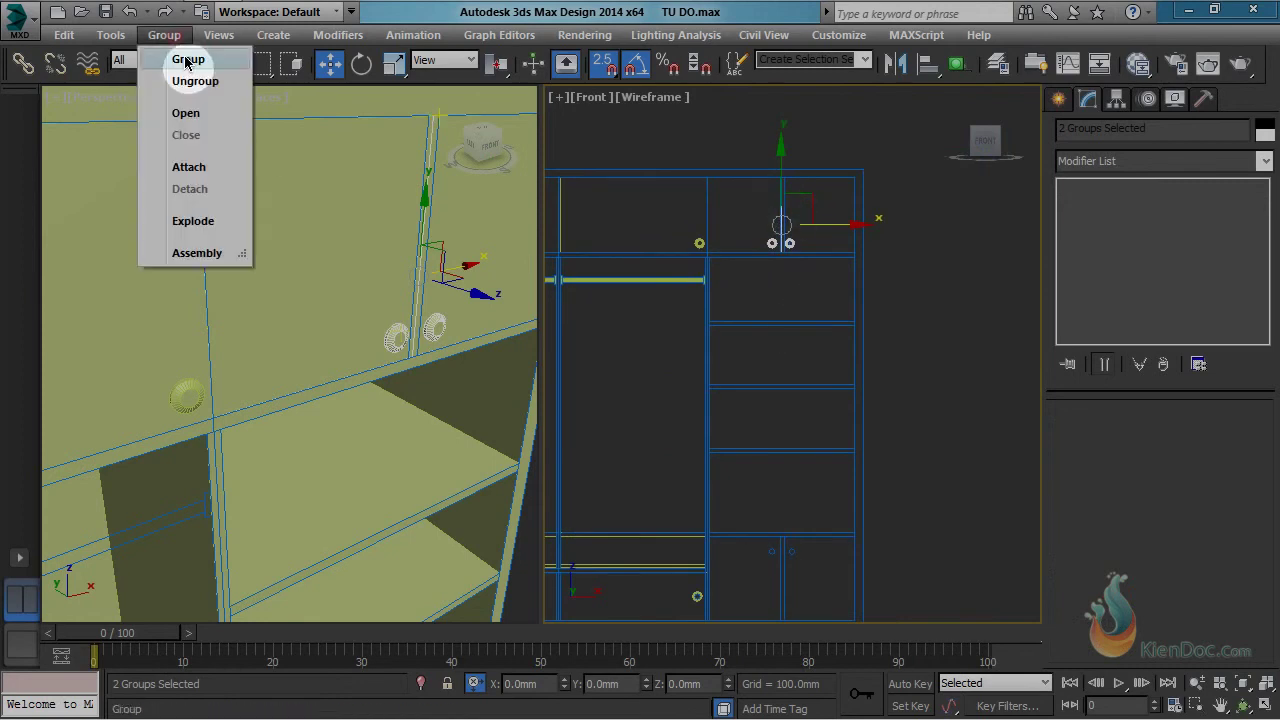
pyautogui.click(188, 56)
pyautogui.click(662, 411)
# Step: Copy the grouped door pair straight down along Y onto the lower right compartment
pyautogui.moveTo(750, 445); pyautogui.dragTo(776, 350, button='middle')
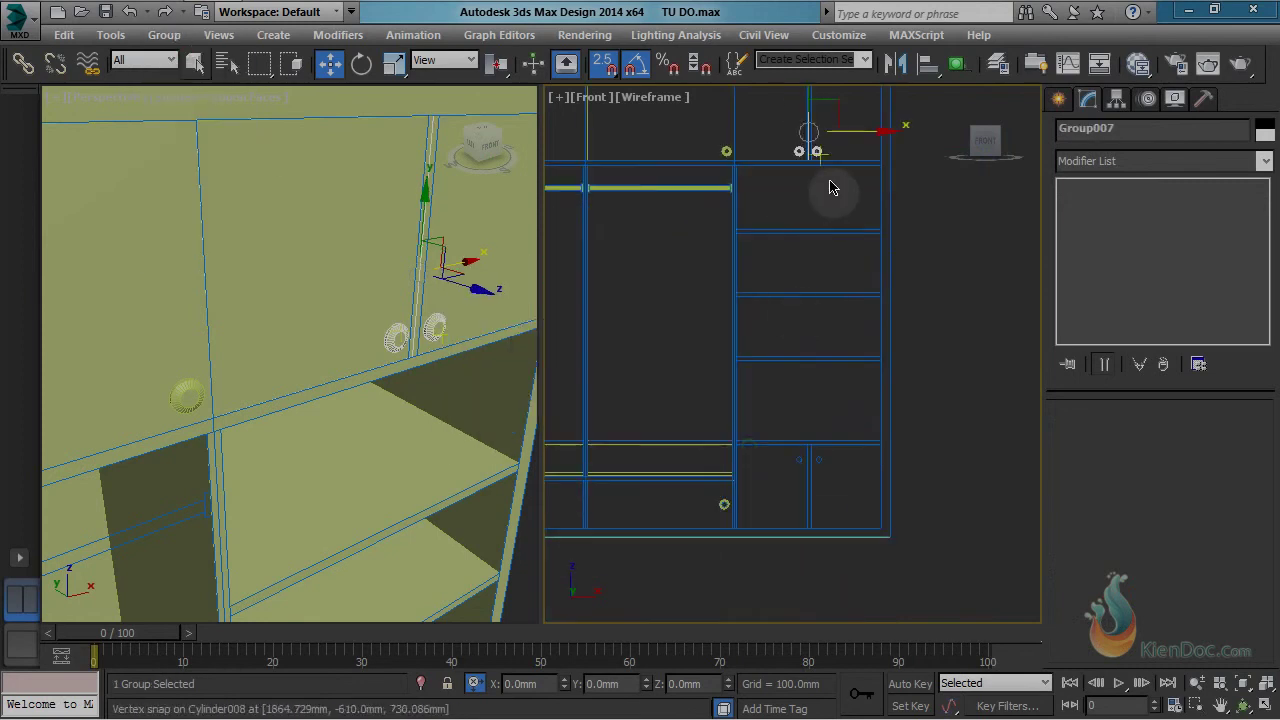
pyautogui.moveTo(828, 181); pyautogui.dragTo(825, 260, button='middle')
pyautogui.moveTo(804, 170)
pyautogui.keyDown('shift'); pyautogui.mouseDown()
pyautogui.moveTo(808, 600)
pyautogui.moveTo(814, 572)
pyautogui.mouseUp(); pyautogui.keyUp('shift')
pyautogui.press('Return')
pyautogui.moveTo(833, 575); pyautogui.dragTo(811, 362, button='middle')
pyautogui.scroll(3, 812, 360)
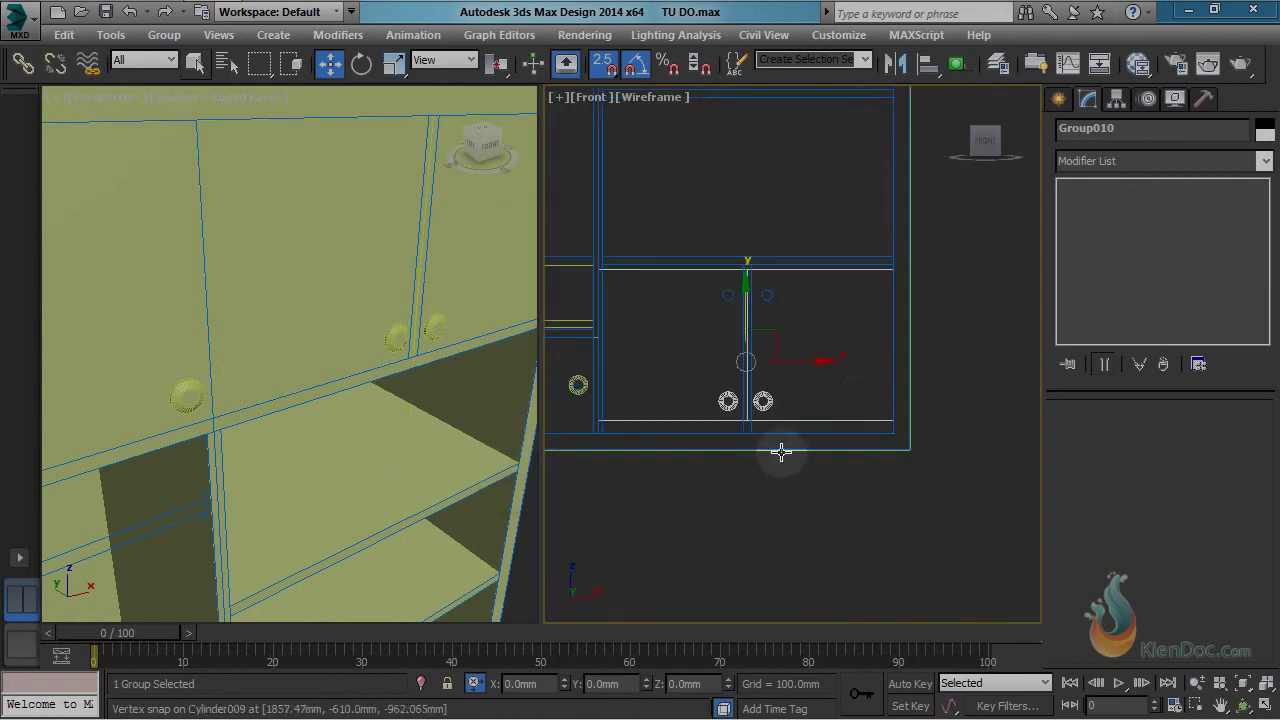
# Step: Mirror the copied lower door pair along Y without cloning, so its knobs face the compartment's upper edge
pyautogui.moveTo(780, 451)
pyautogui.mouseDown(button='middle')
pyautogui.moveTo(777, 474)
pyautogui.moveTo(807, 474)
pyautogui.mouseUp(button='middle')
pyautogui.scroll(3, 788, 390)
pyautogui.scroll(-2, 814, 444)
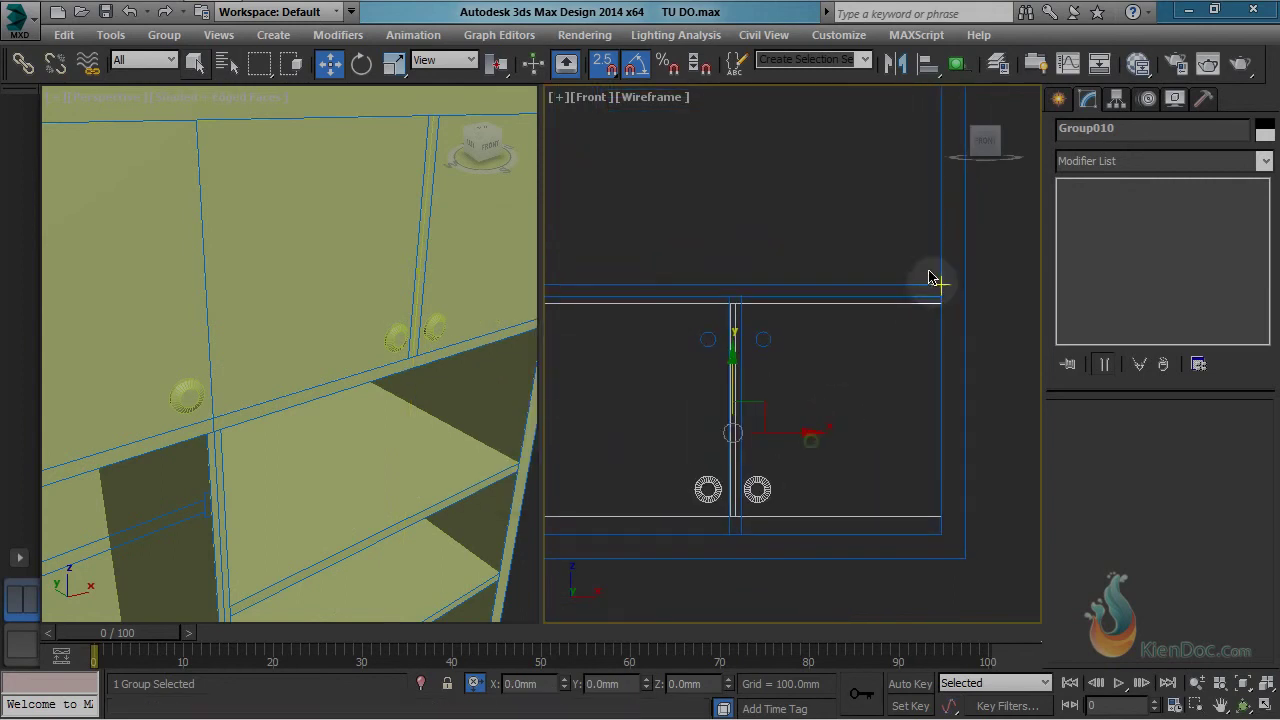
pyautogui.moveTo(744, 438); pyautogui.dragTo(852, 398, button='middle')
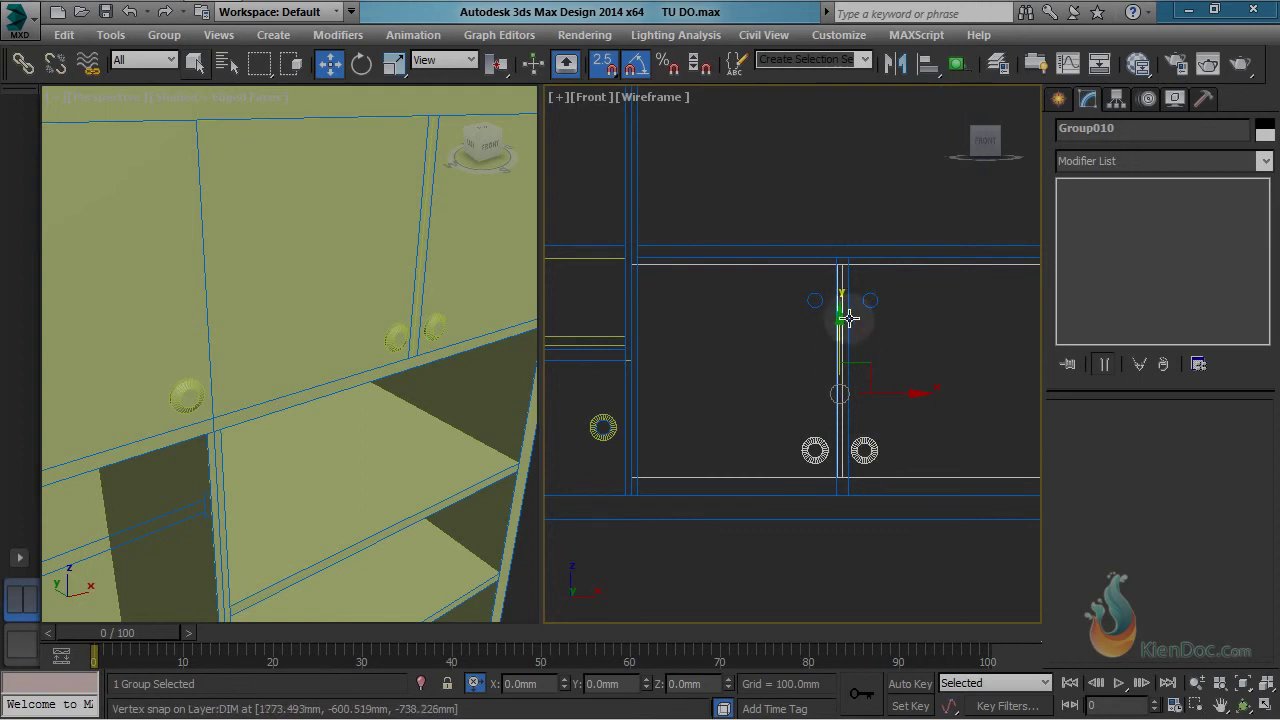
pyautogui.click(903, 64)
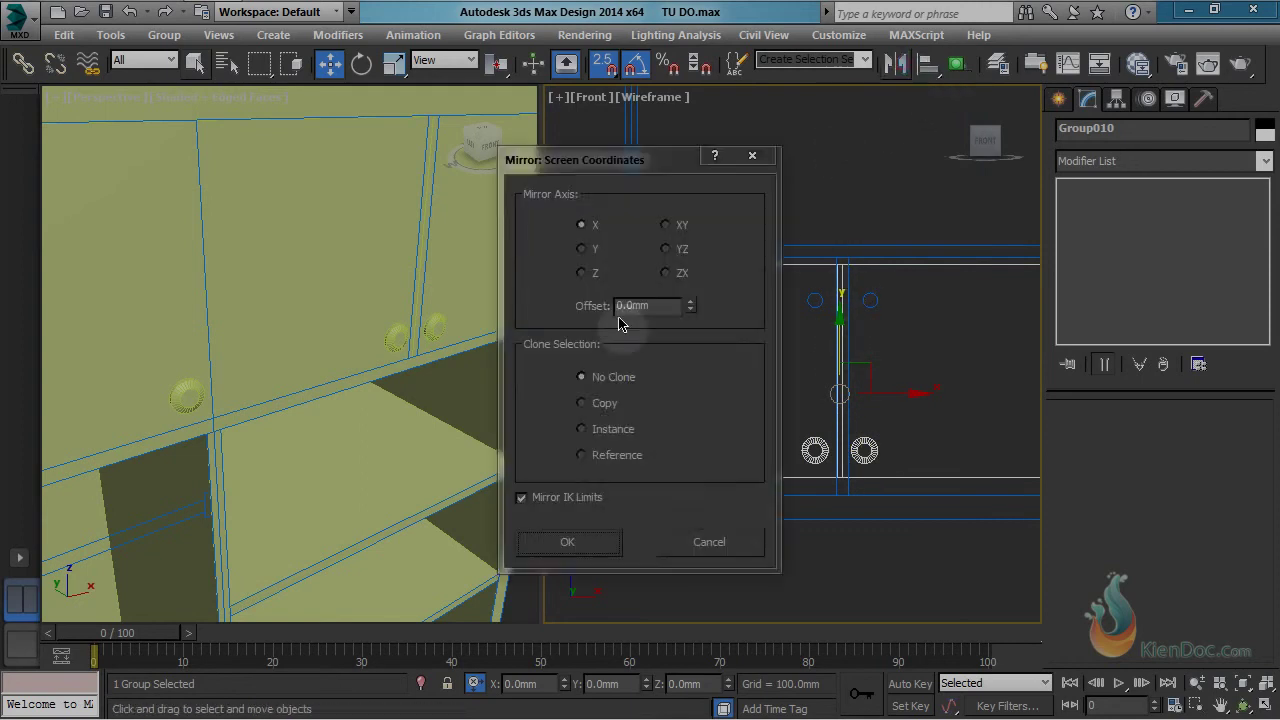
pyautogui.press('Return')
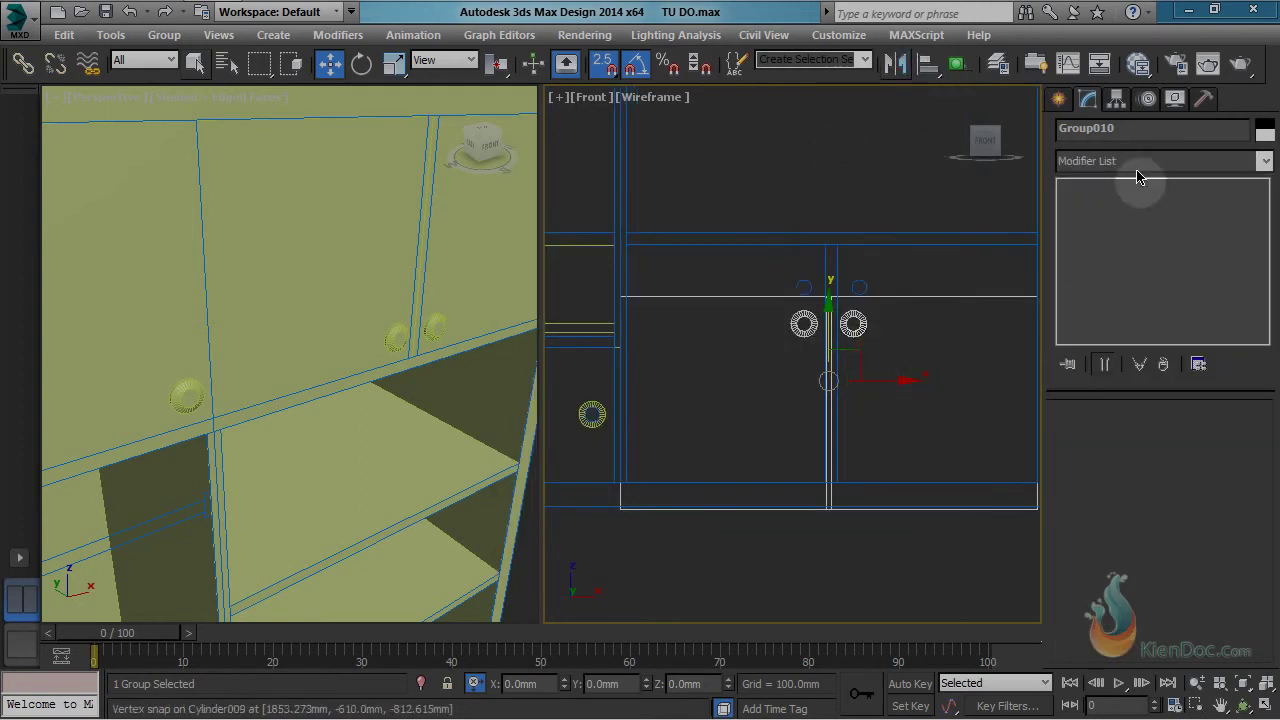
# Step: Add an Edit Poly modifier to the lower door pair and enter vertex editing
pyautogui.click(1136, 164)
pyautogui.press('e')
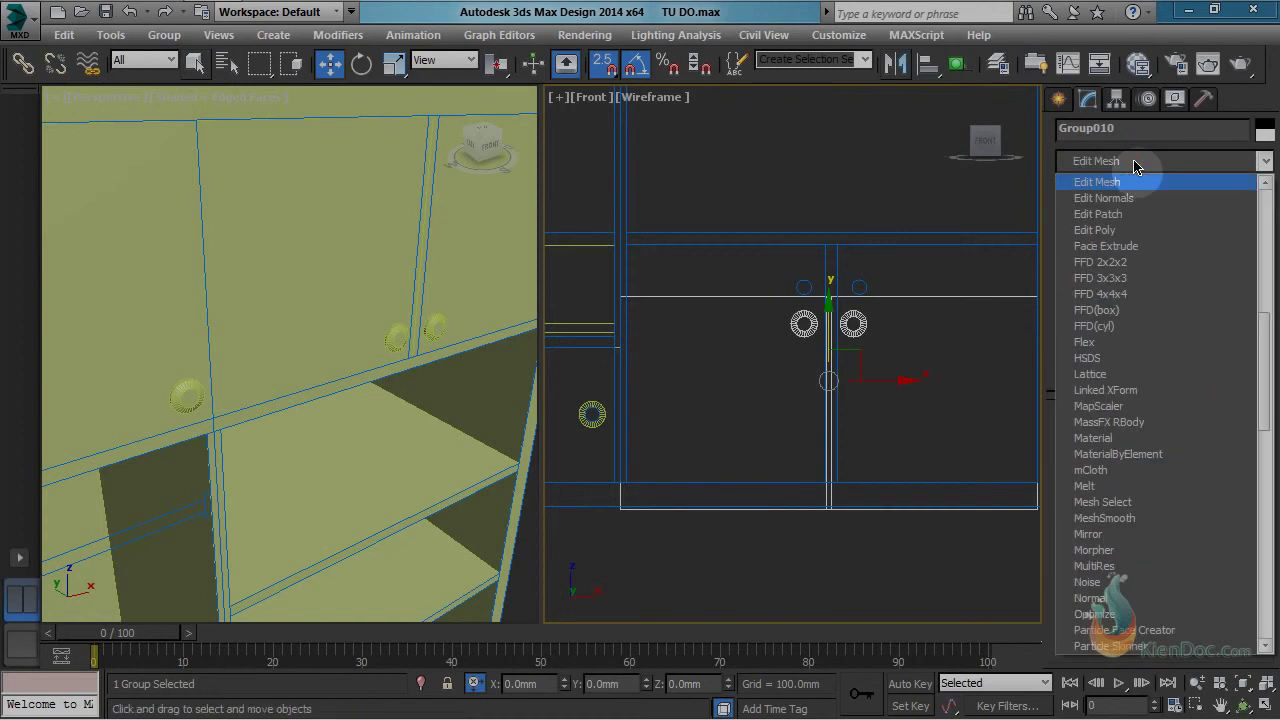
pyautogui.click(1125, 228)
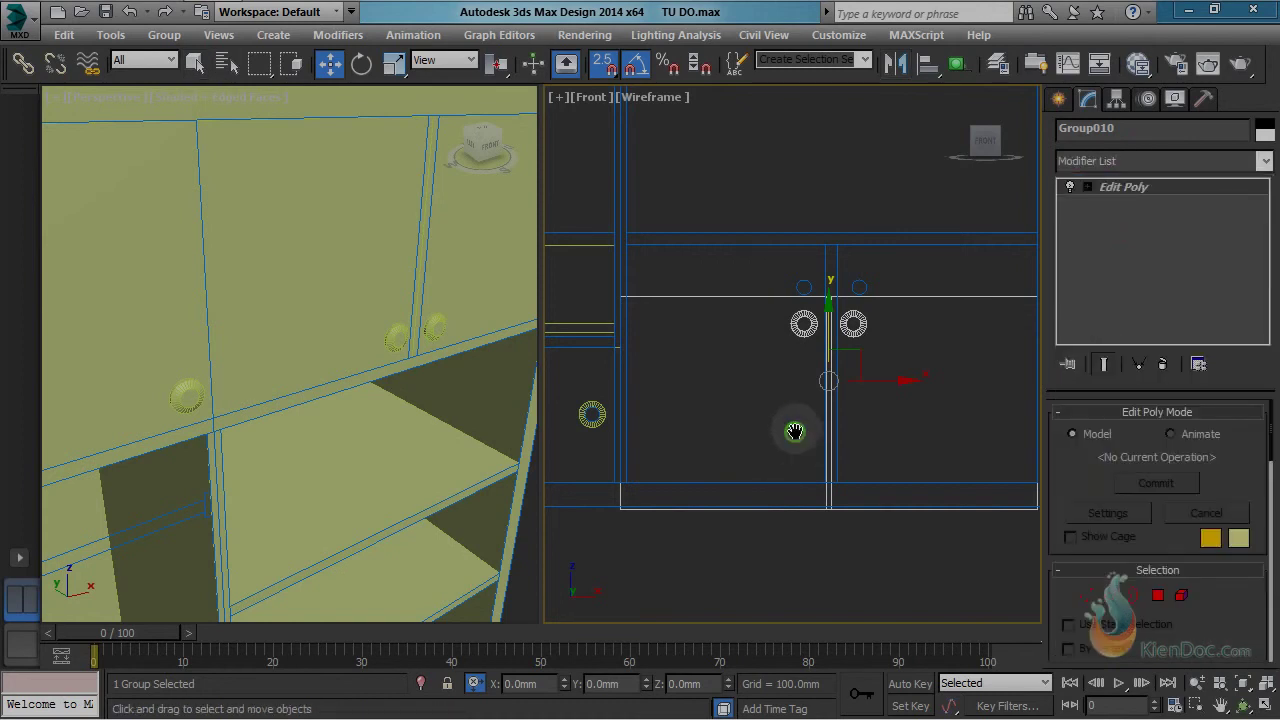
pyautogui.moveTo(795, 432); pyautogui.dragTo(784, 374, button='middle')
pyautogui.press('1')
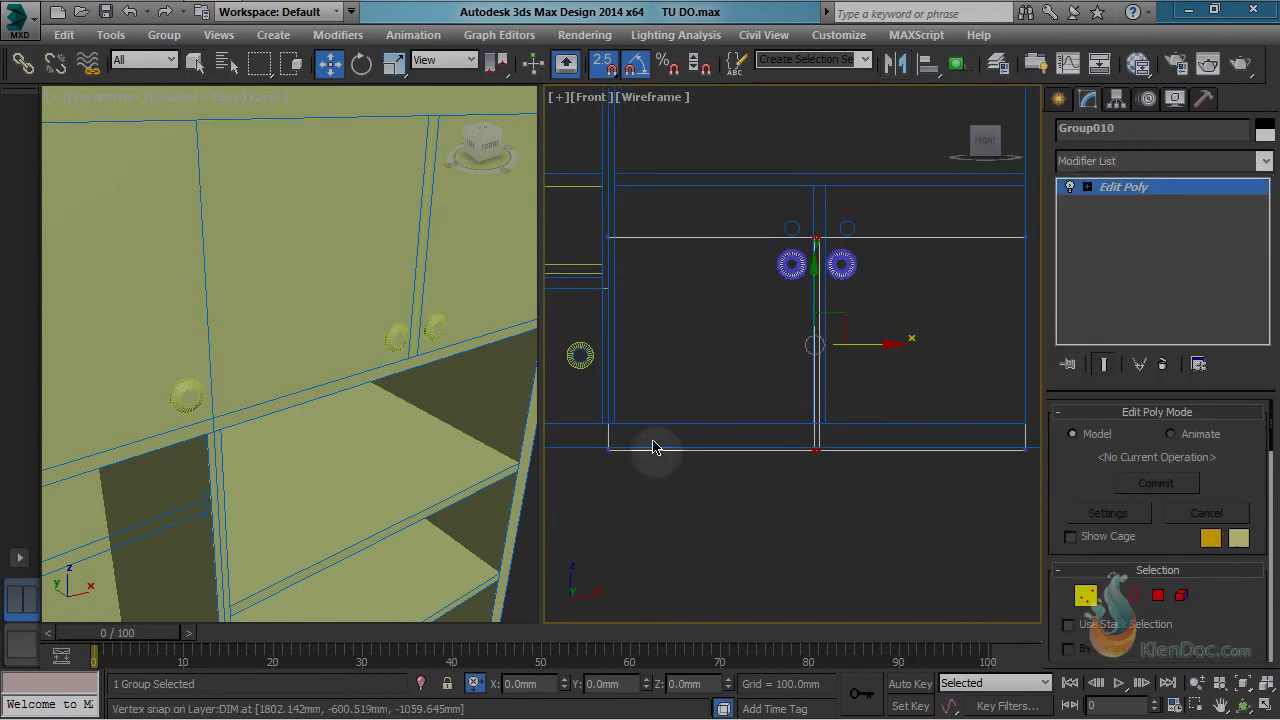
# Step: Move the lower door pair's bottom and top vertices vertically so they snap to the lower right compartment's bottom and upper edges
pyautogui.scroll(6, 893, 480)
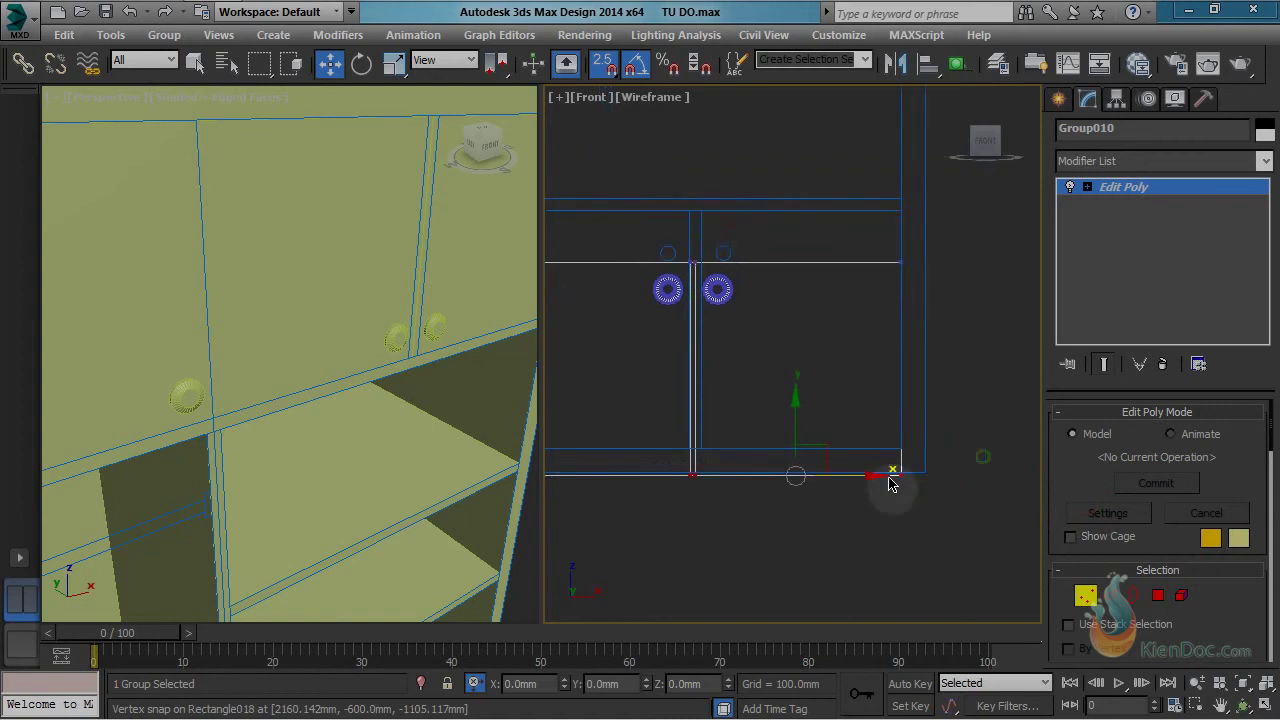
pyautogui.scroll(-5, 896, 460)
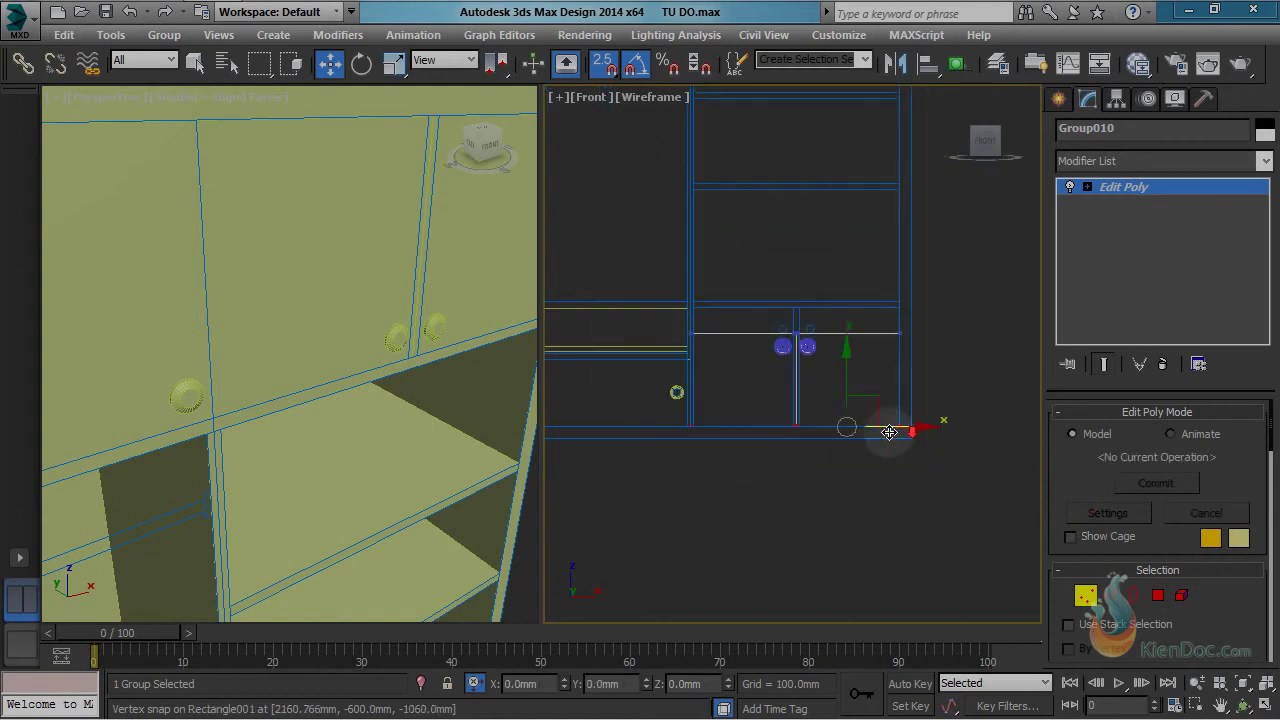
pyautogui.moveTo(888, 429); pyautogui.dragTo(839, 438, button='middle')
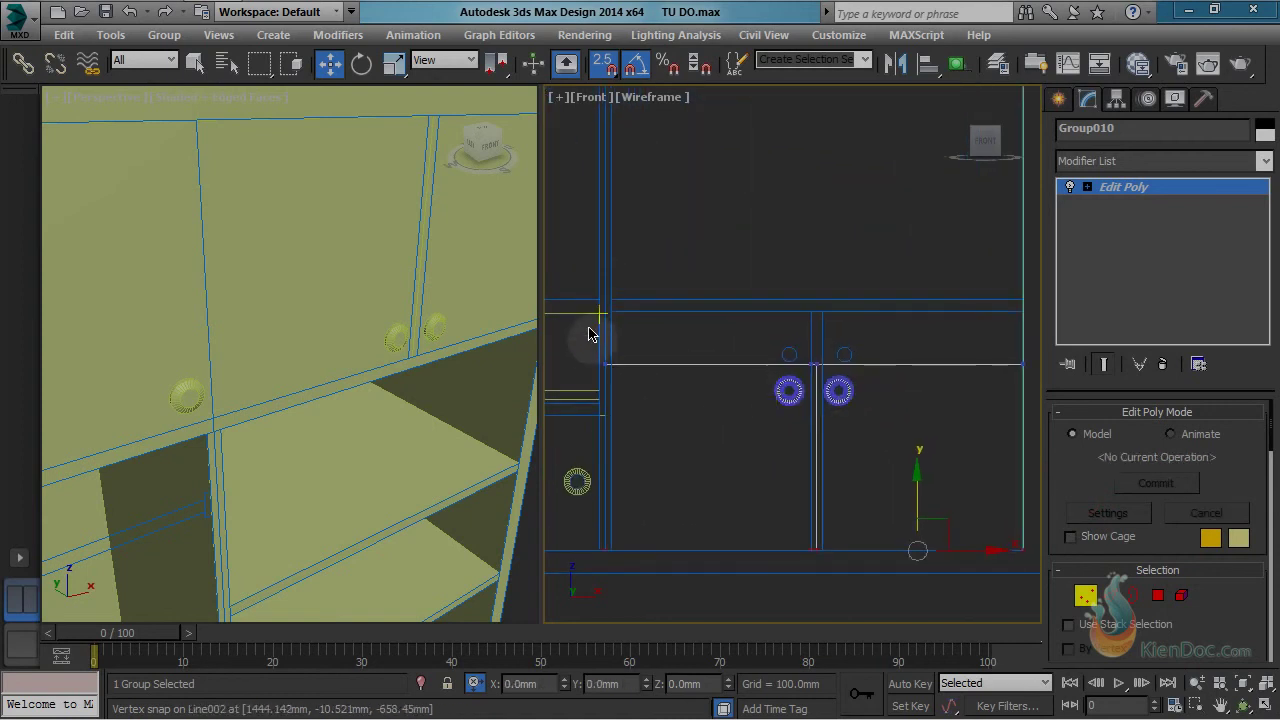
pyautogui.moveTo(770, 407); pyautogui.dragTo(1118, 434)
pyautogui.press('space')
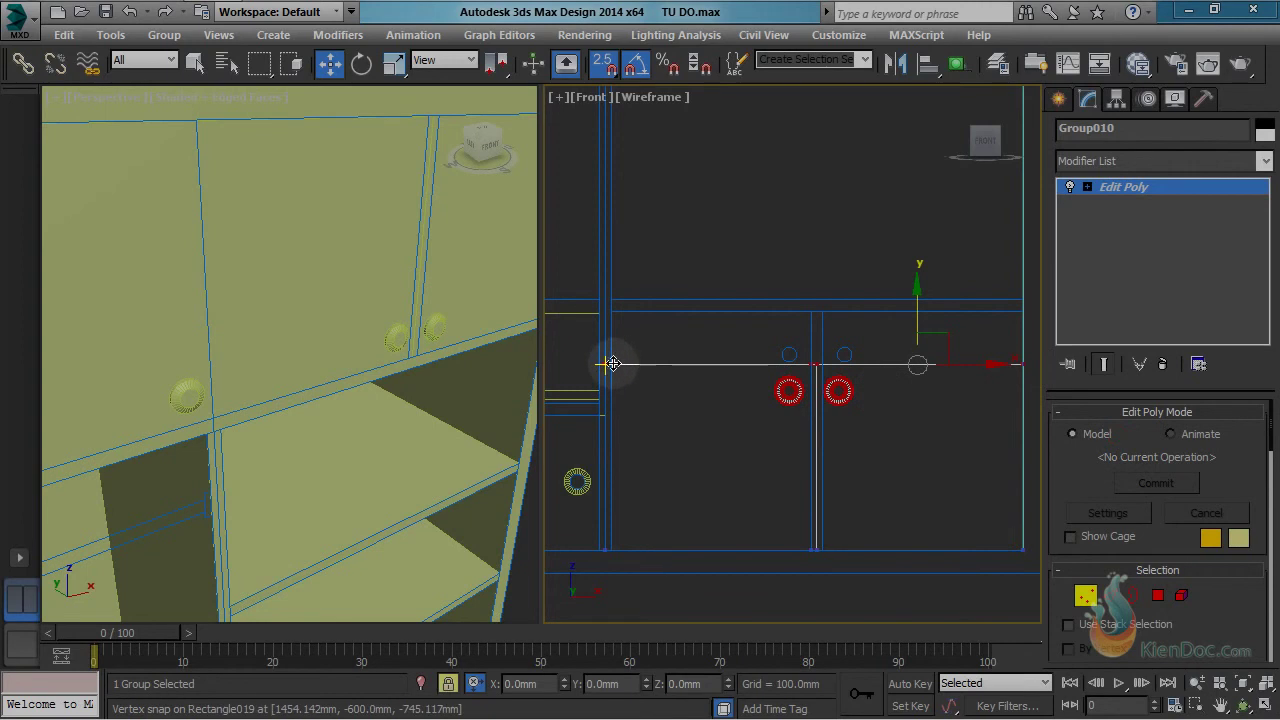
pyautogui.moveTo(618, 364); pyautogui.dragTo(618, 312)
# Step: Move the right knob's vertices on the lower door pair down onto its reference circle in the drawing
pyautogui.scroll(3, 833, 311)
pyautogui.moveTo(856, 390); pyautogui.dragTo(858, 338, button='middle')
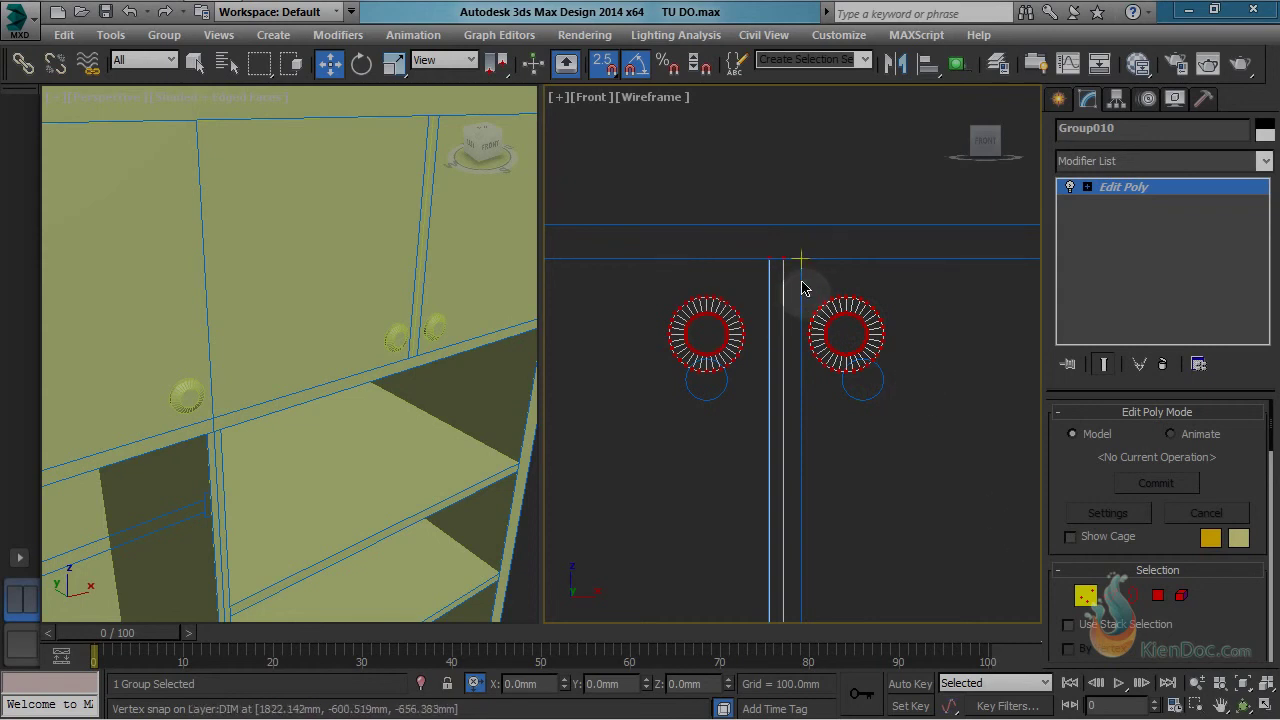
pyautogui.moveTo(810, 296); pyautogui.dragTo(957, 438)
pyautogui.scroll(3, 873, 330)
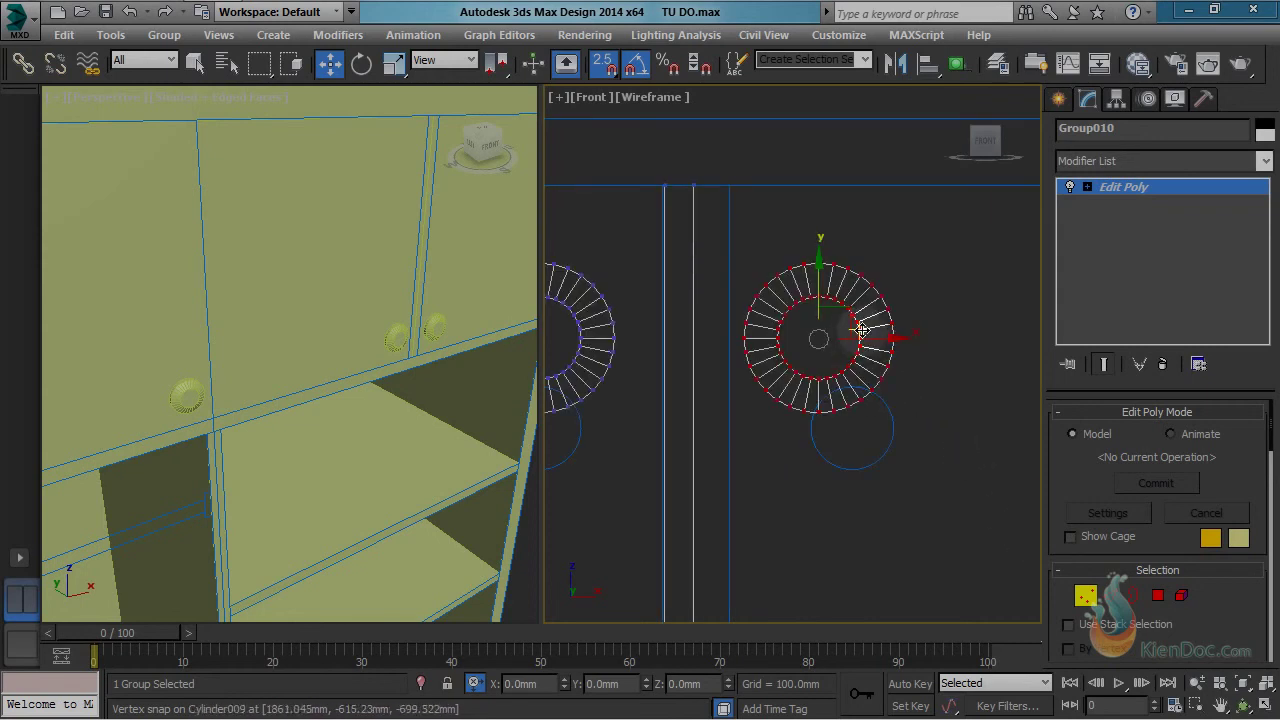
pyautogui.moveTo(861, 330); pyautogui.dragTo(898, 419)
pyautogui.scroll(-3, 826, 395)
# Step: Select the left knob's vertices on the lower door pair and move them down to its drawn circle's height
pyautogui.moveTo(652, 318); pyautogui.dragTo(771, 298, button='middle')
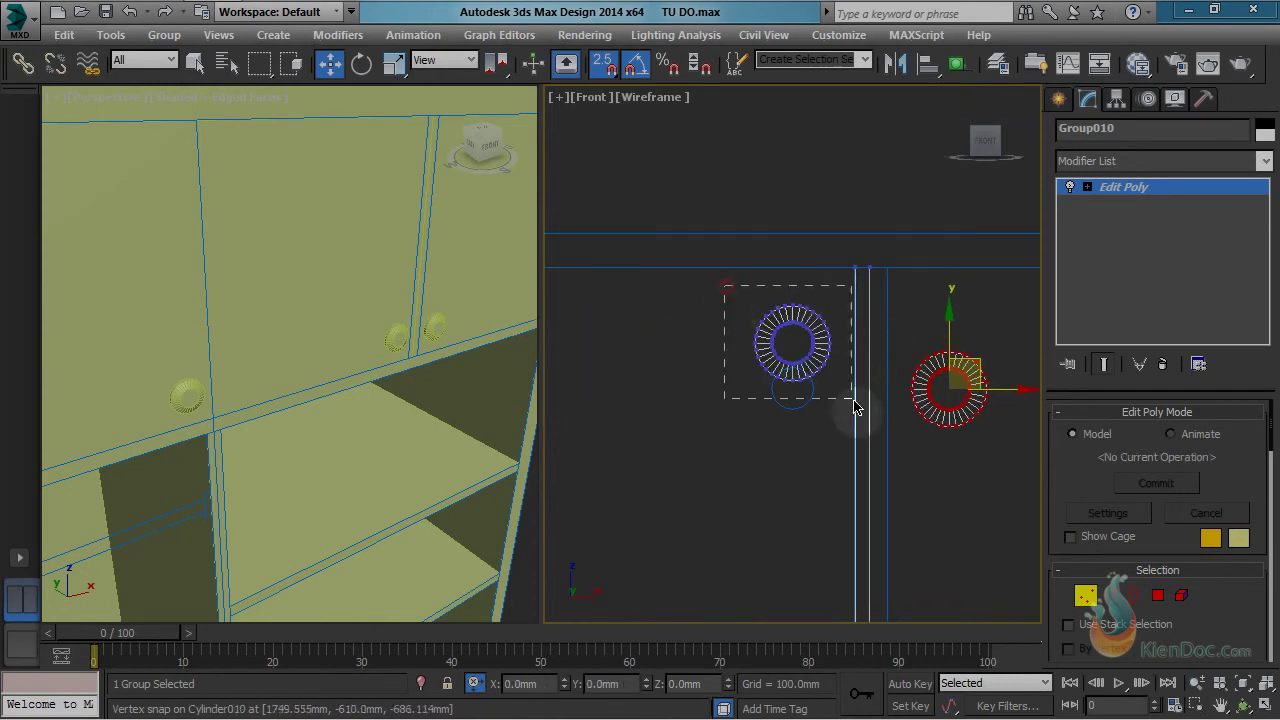
pyautogui.moveTo(850, 408); pyautogui.dragTo(850, 408)
pyautogui.scroll(4, 828, 360)
pyautogui.press('space')
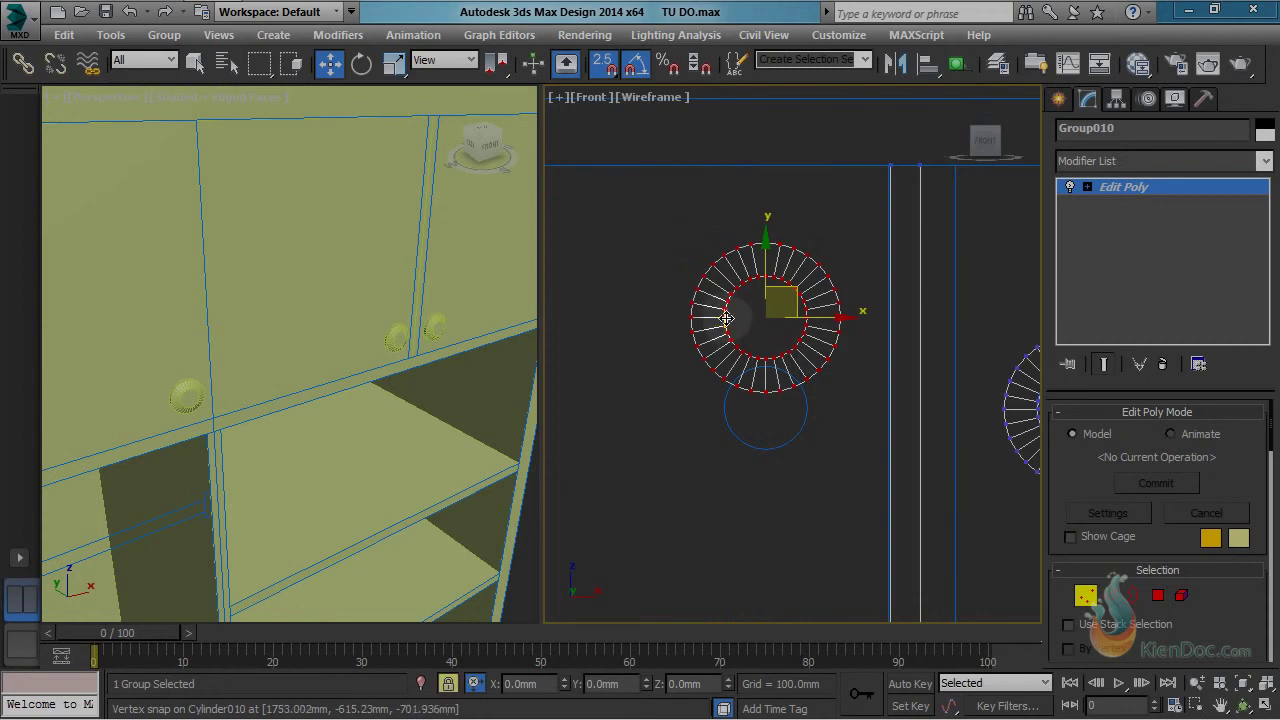
pyautogui.moveTo(720, 338); pyautogui.dragTo(708, 403)
pyautogui.scroll(3, 745, 412)
pyautogui.scroll(-3, 707, 403)
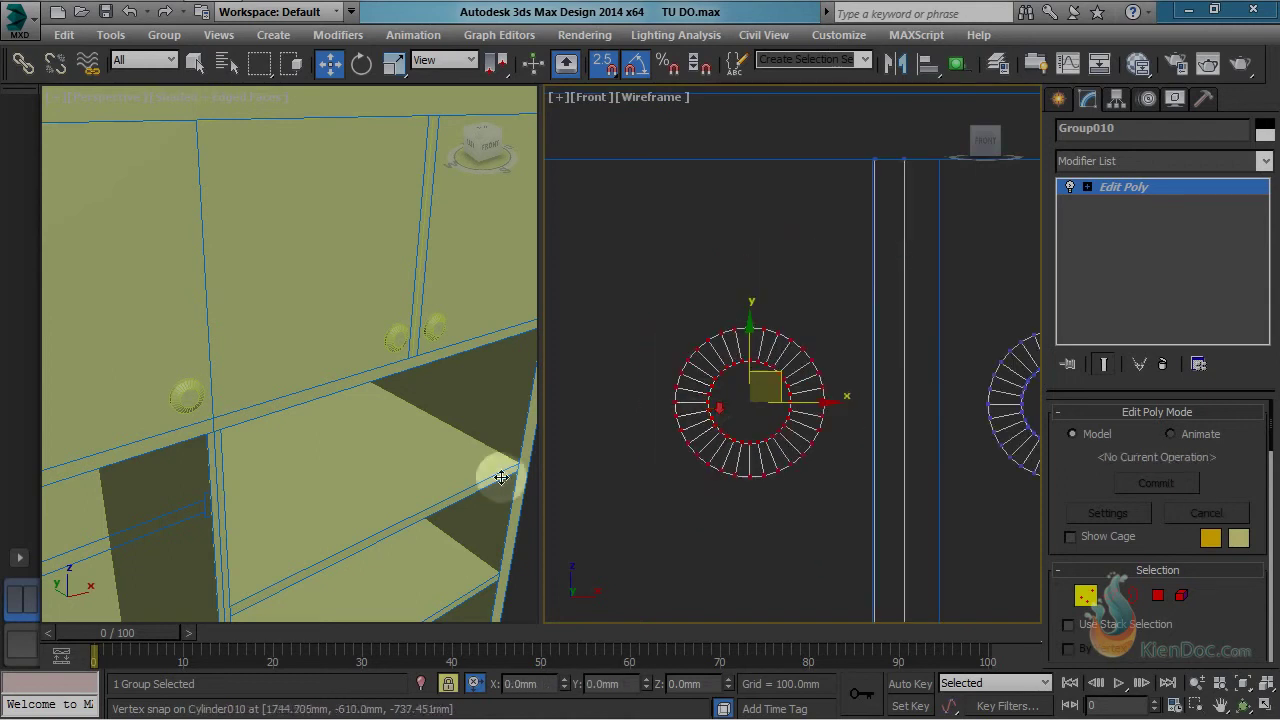
# Step: Inspect the repositioned knobs in perspective and exit vertex editing on the lower door pair
pyautogui.moveTo(497, 477); pyautogui.dragTo(411, 311, button='middle')
pyautogui.scroll(-5, 408, 318)
pyautogui.scroll(5, 396, 348)
pyautogui.scroll(3, 394, 350)
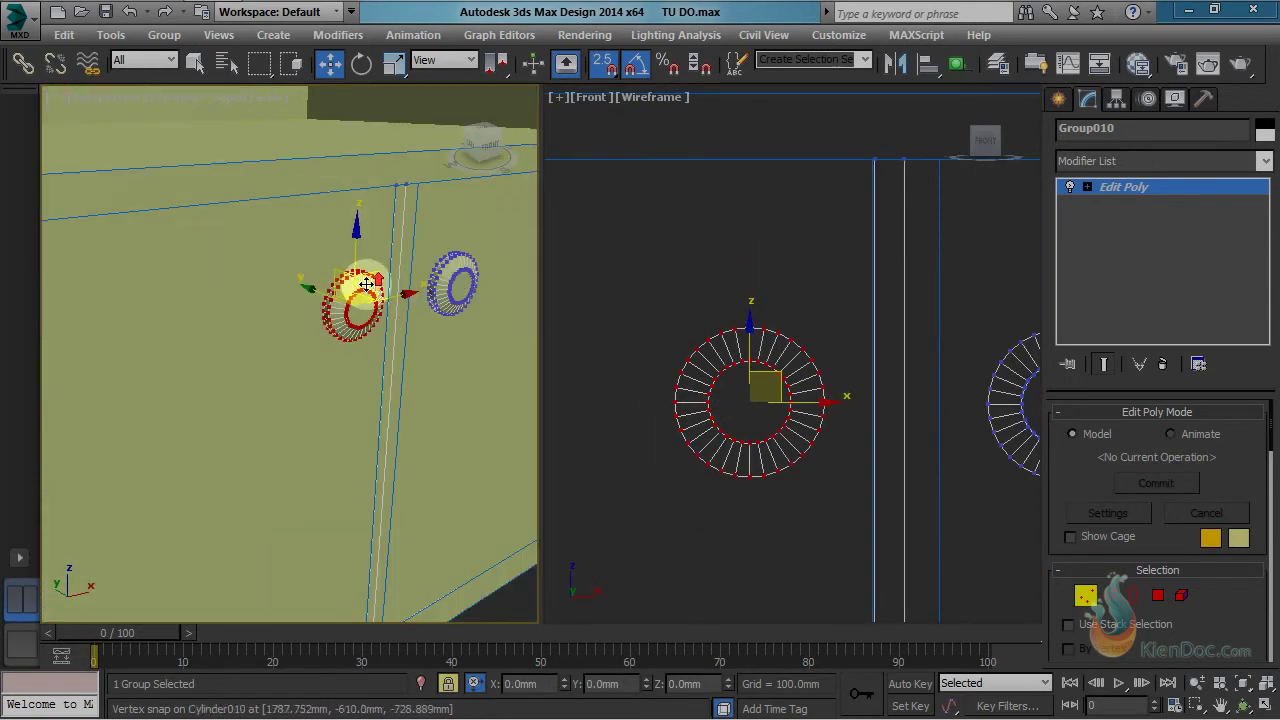
pyautogui.click(1085, 598)
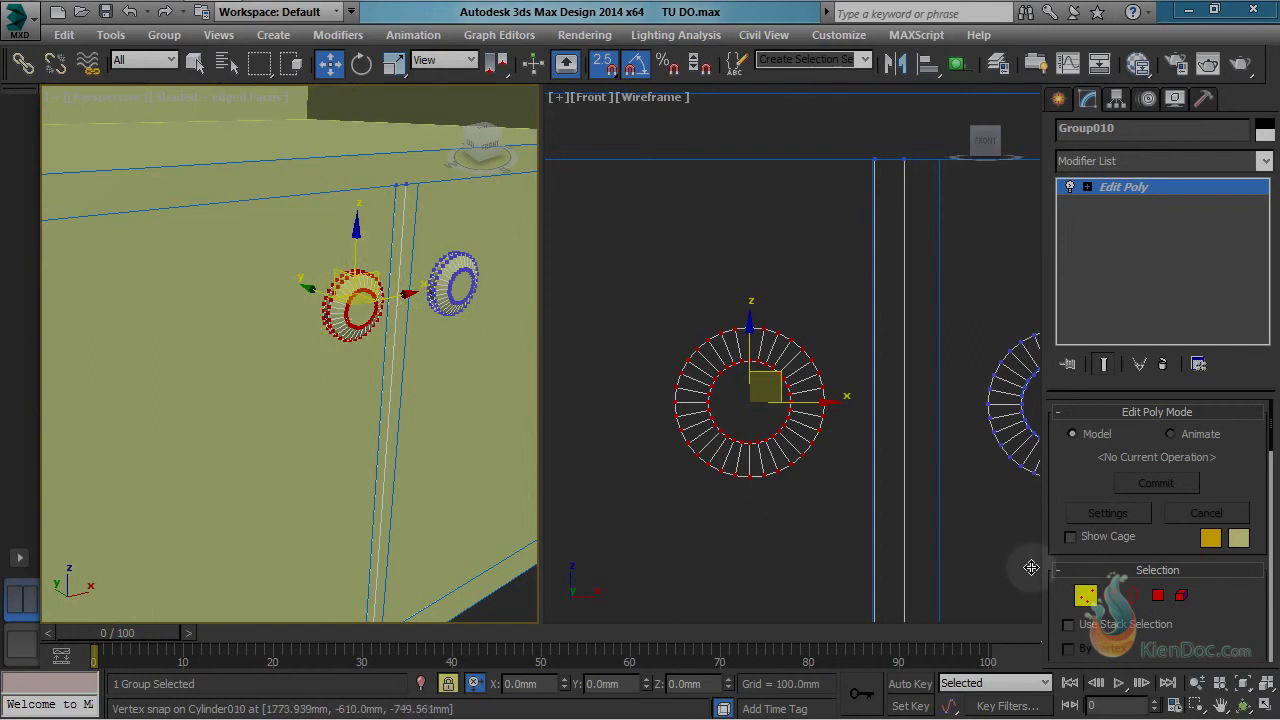
pyautogui.hotkey('ctrl', 'shift', 'z')
pyautogui.moveTo(331, 383); pyautogui.dragTo(326, 370, button='middle')
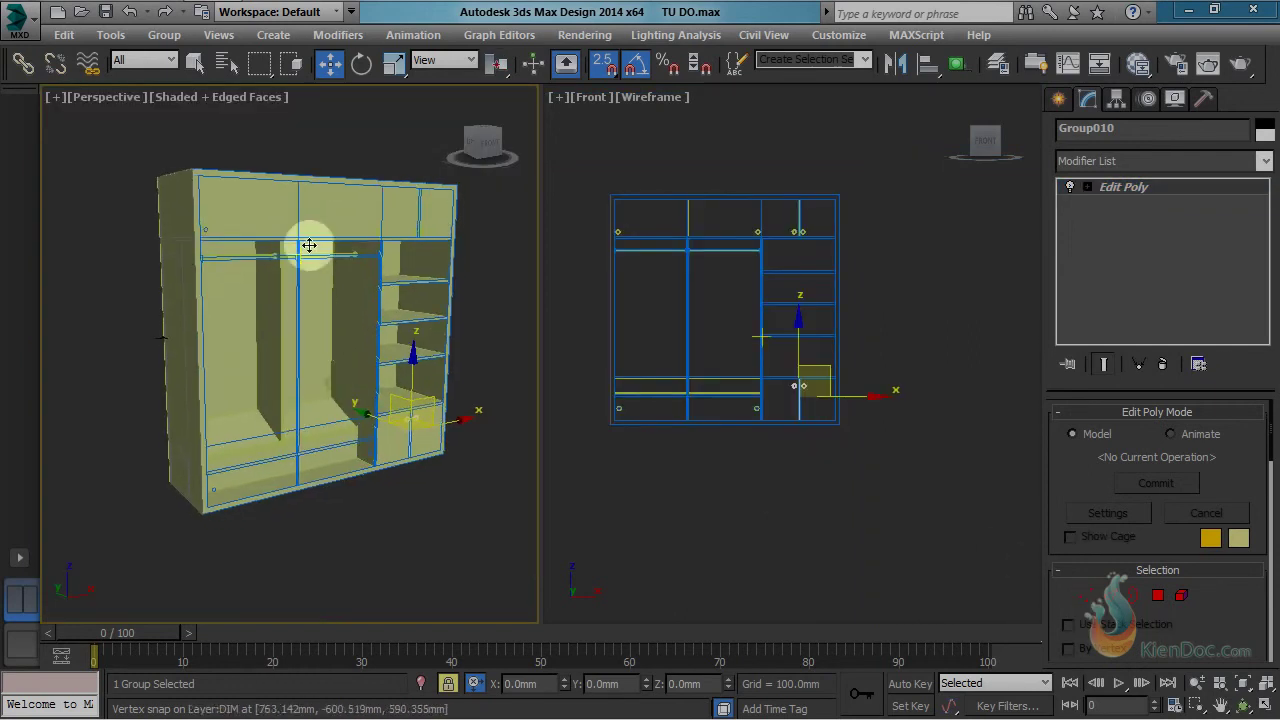
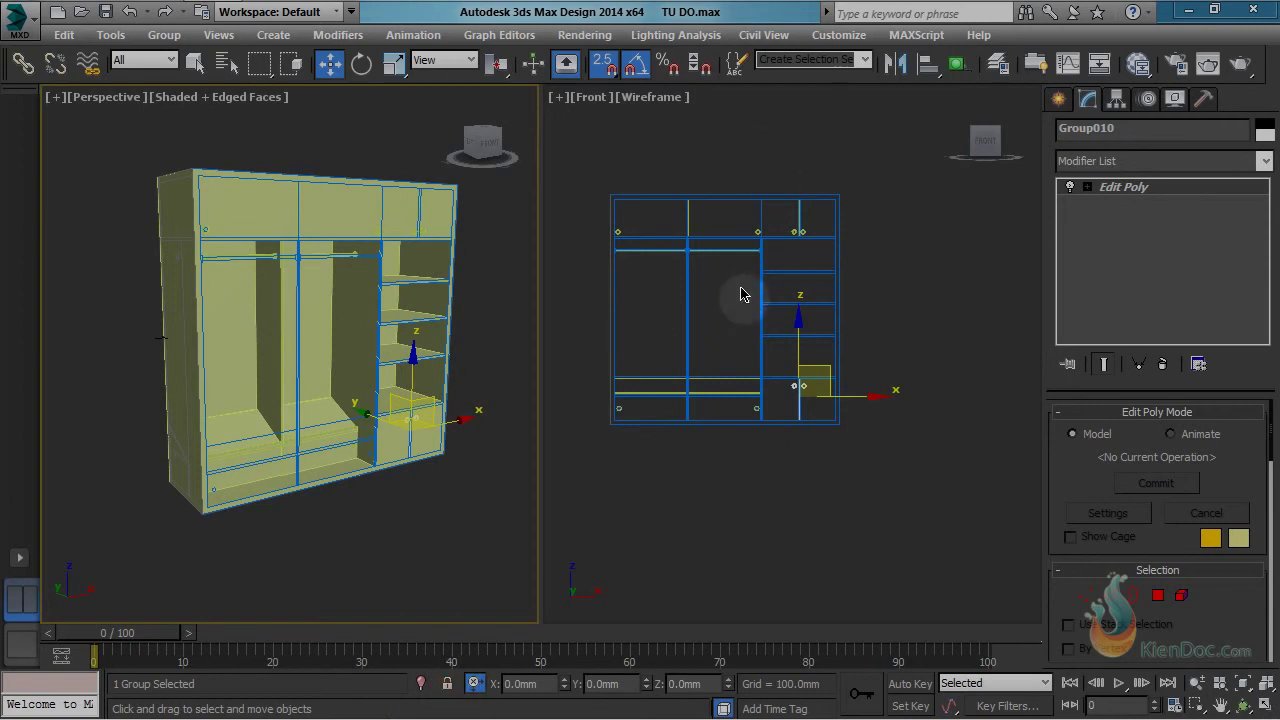
# Step: Draw a snapped rectangle about 1740 mm tall over the left hanging compartment, from beneath the upper shelf to the base panel at the divider
pyautogui.scroll(3, 740, 294)
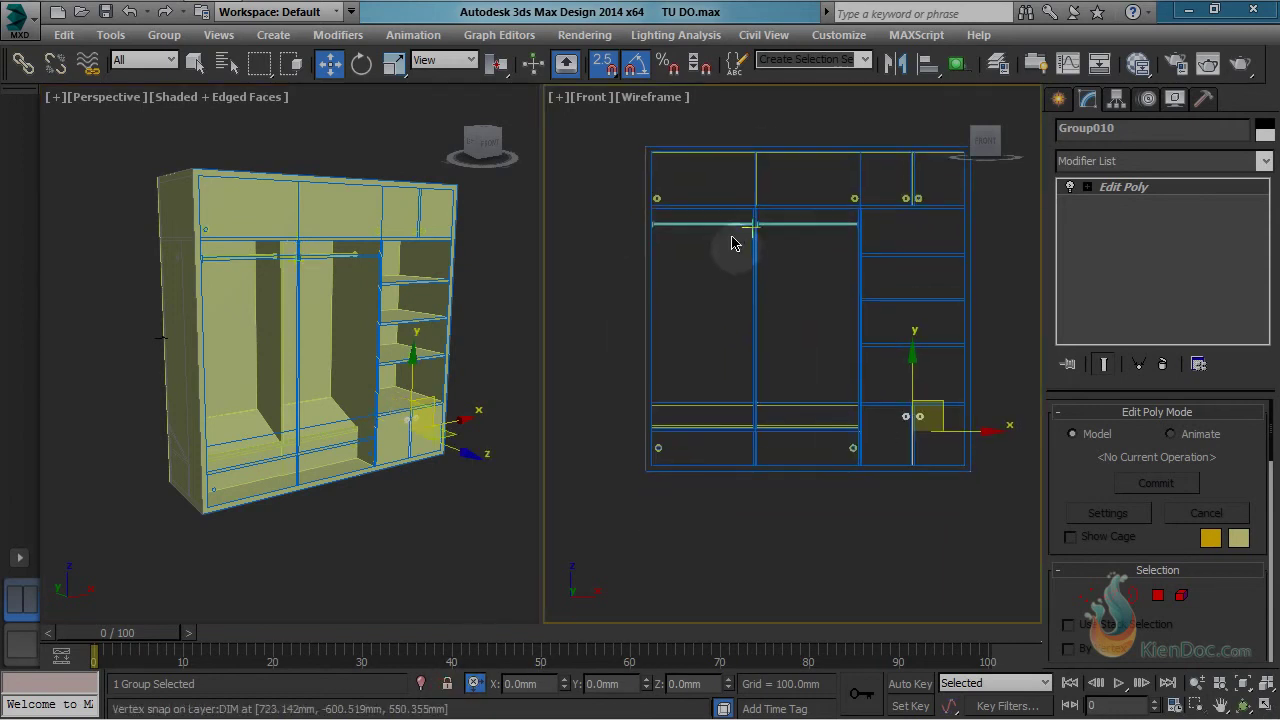
pyautogui.moveTo(757, 217); pyautogui.dragTo(731, 237, button='middle')
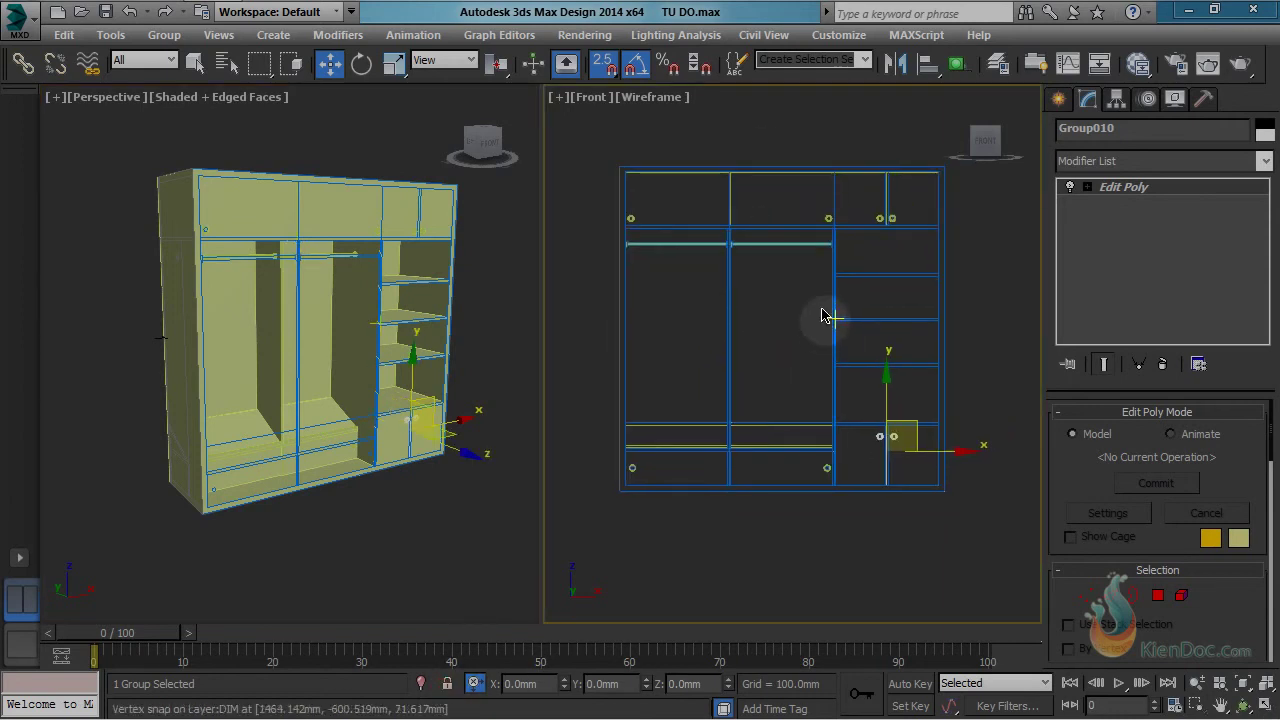
pyautogui.hotkey('alt', 'w')
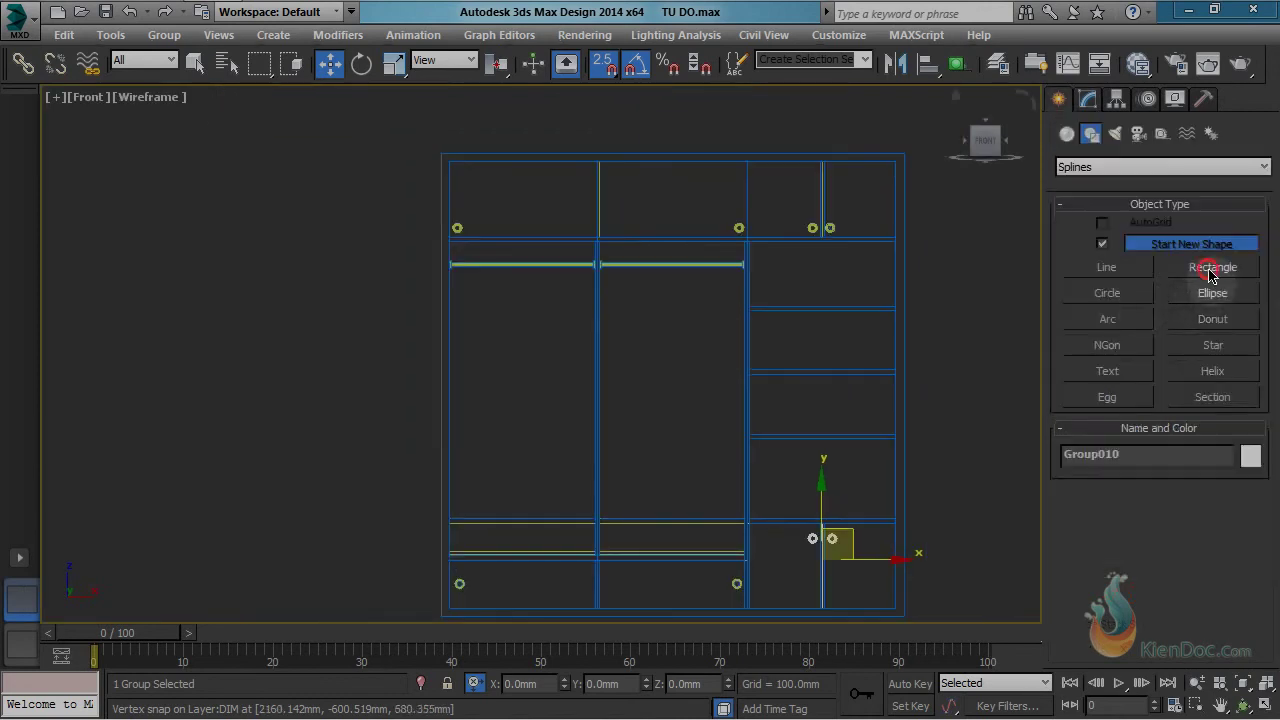
pyautogui.click(1210, 268)
pyautogui.moveTo(614, 329); pyautogui.dragTo(609, 317, button='middle')
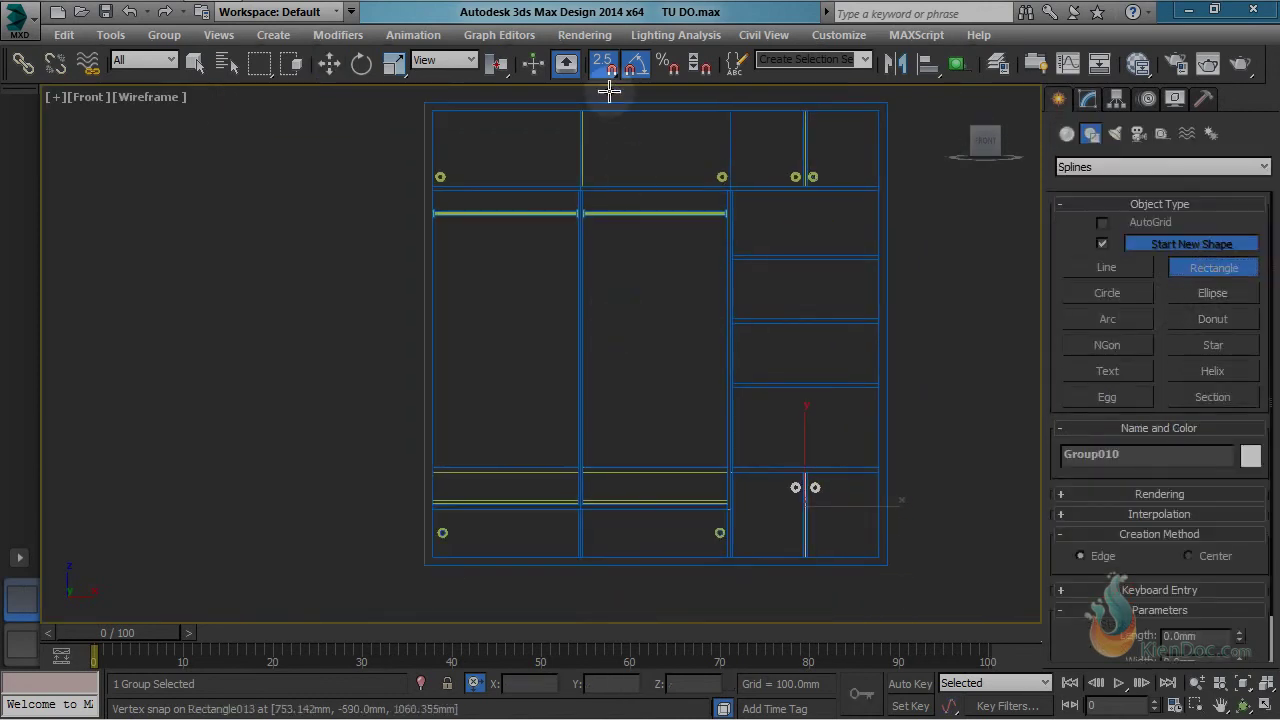
pyautogui.moveTo(451, 199); pyautogui.dragTo(447, 206, button='middle')
pyautogui.moveTo(521, 327); pyautogui.dragTo(563, 477, button='middle')
pyautogui.scroll(3, 494, 314)
pyautogui.moveTo(474, 397); pyautogui.dragTo(447, 242, button='middle')
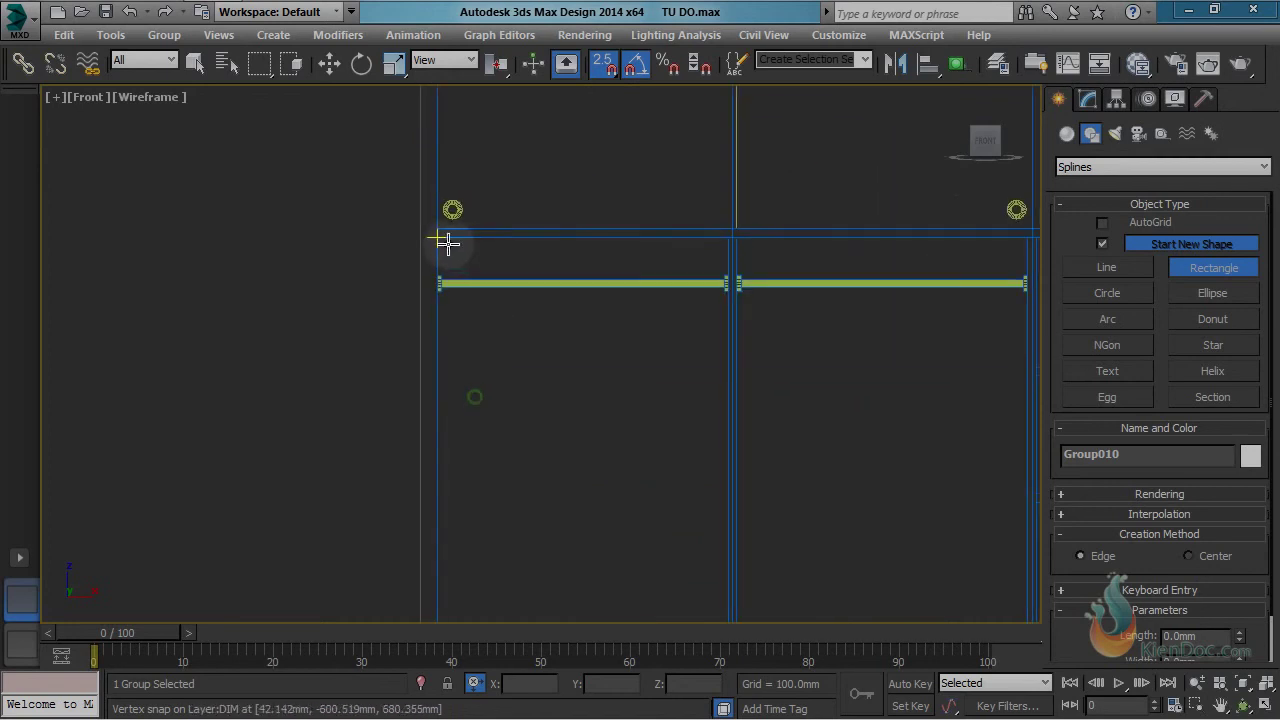
pyautogui.scroll(-2, 570, 320)
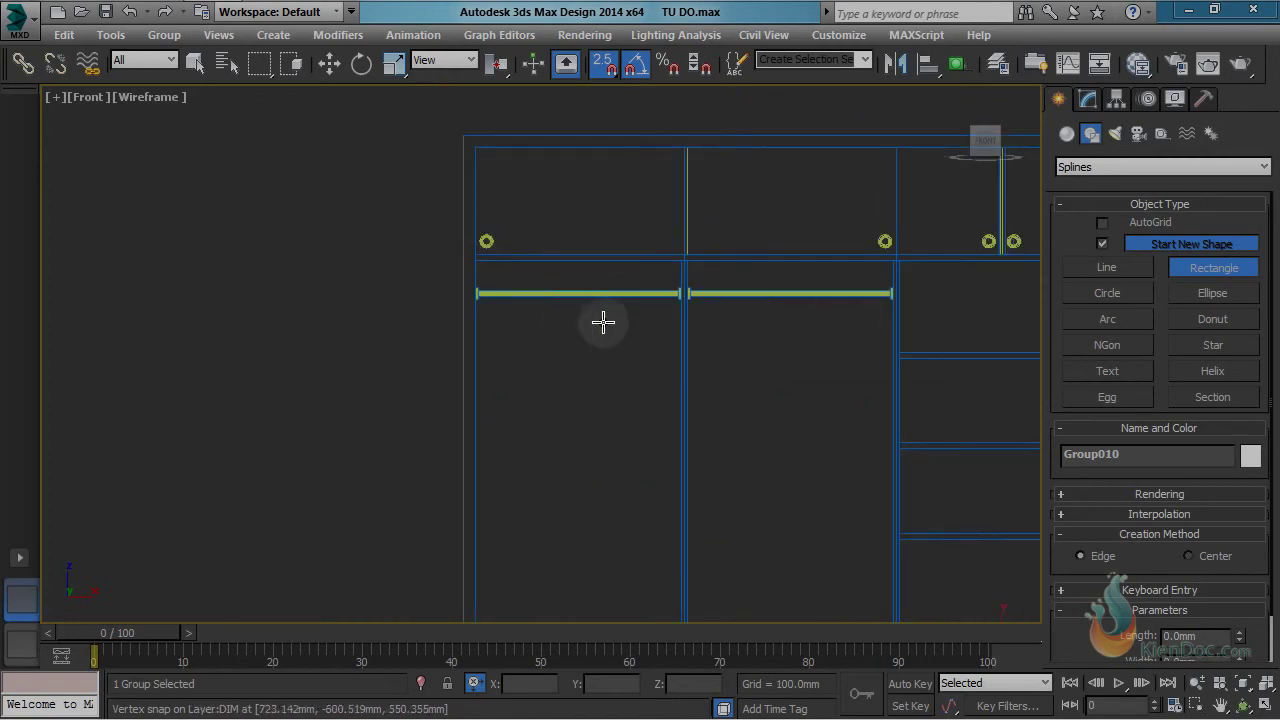
pyautogui.scroll(3, 484, 263)
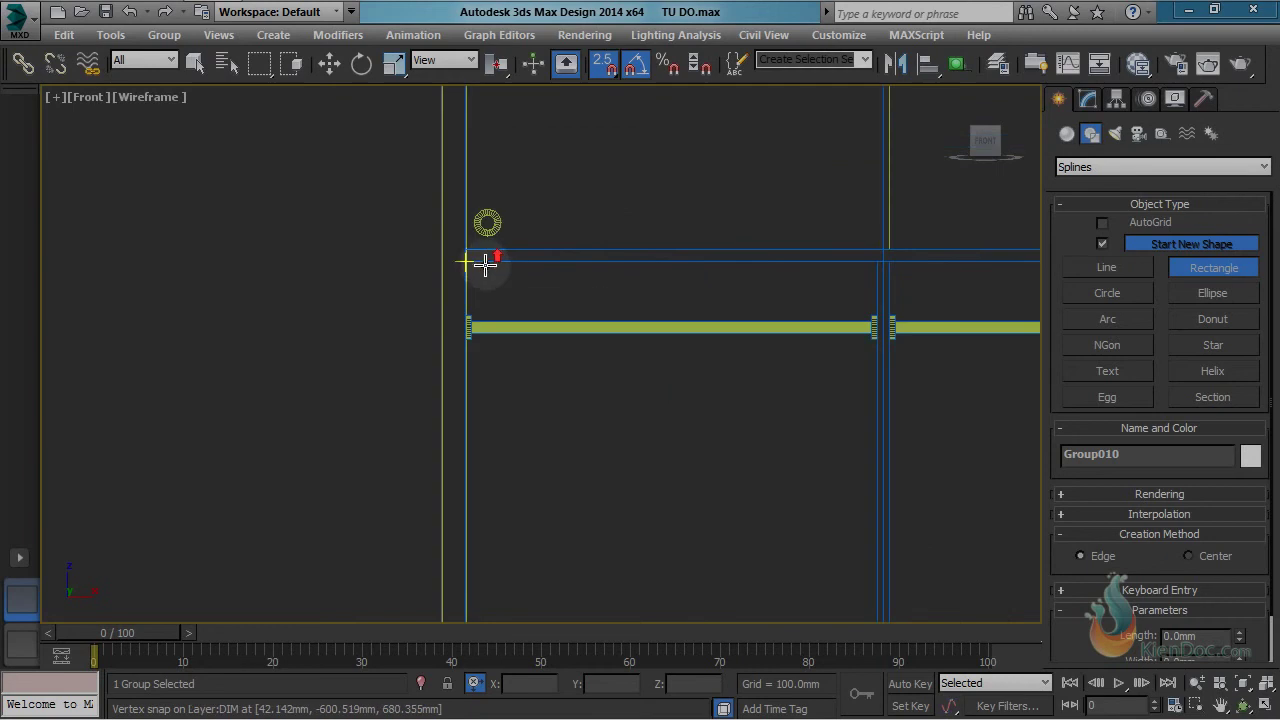
pyautogui.moveTo(471, 261); pyautogui.dragTo(757, 594)
pyautogui.moveTo(757, 594); pyautogui.dragTo(521, 47, button='middle')
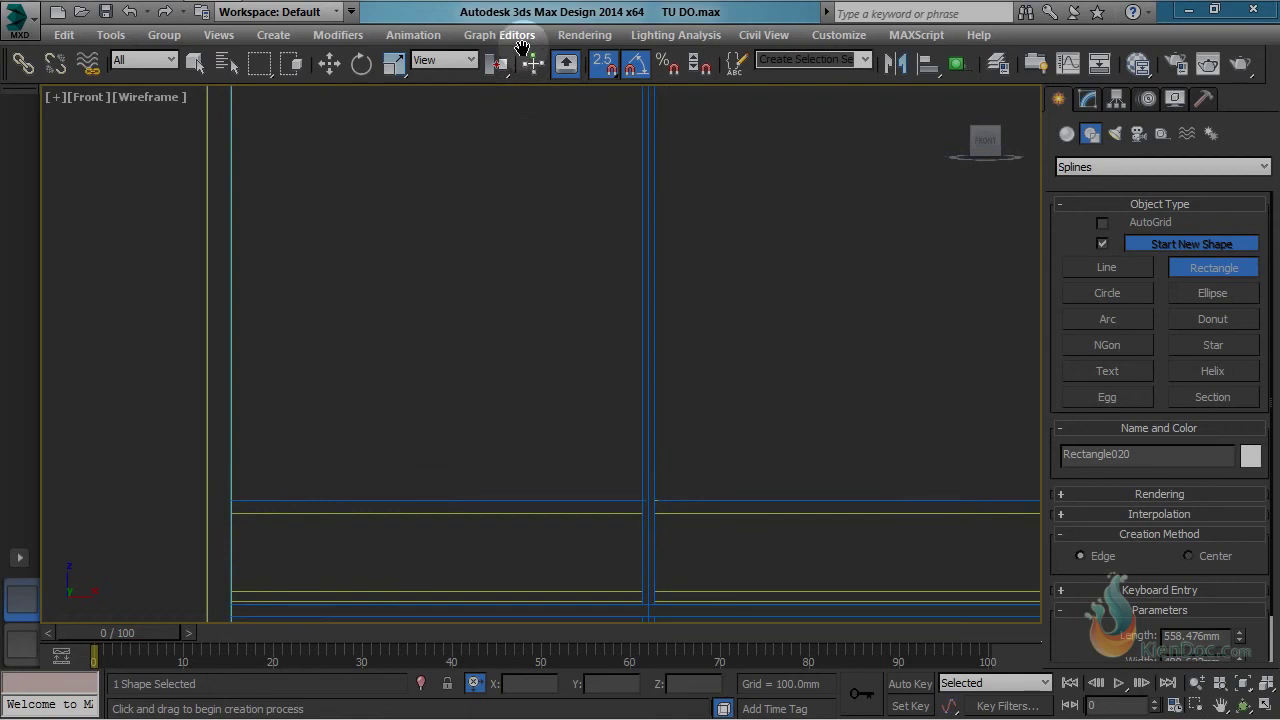
pyautogui.moveTo(229, 457); pyautogui.dragTo(650, 460)
pyautogui.moveTo(654, 466); pyautogui.dragTo(649, 266, button='middle')
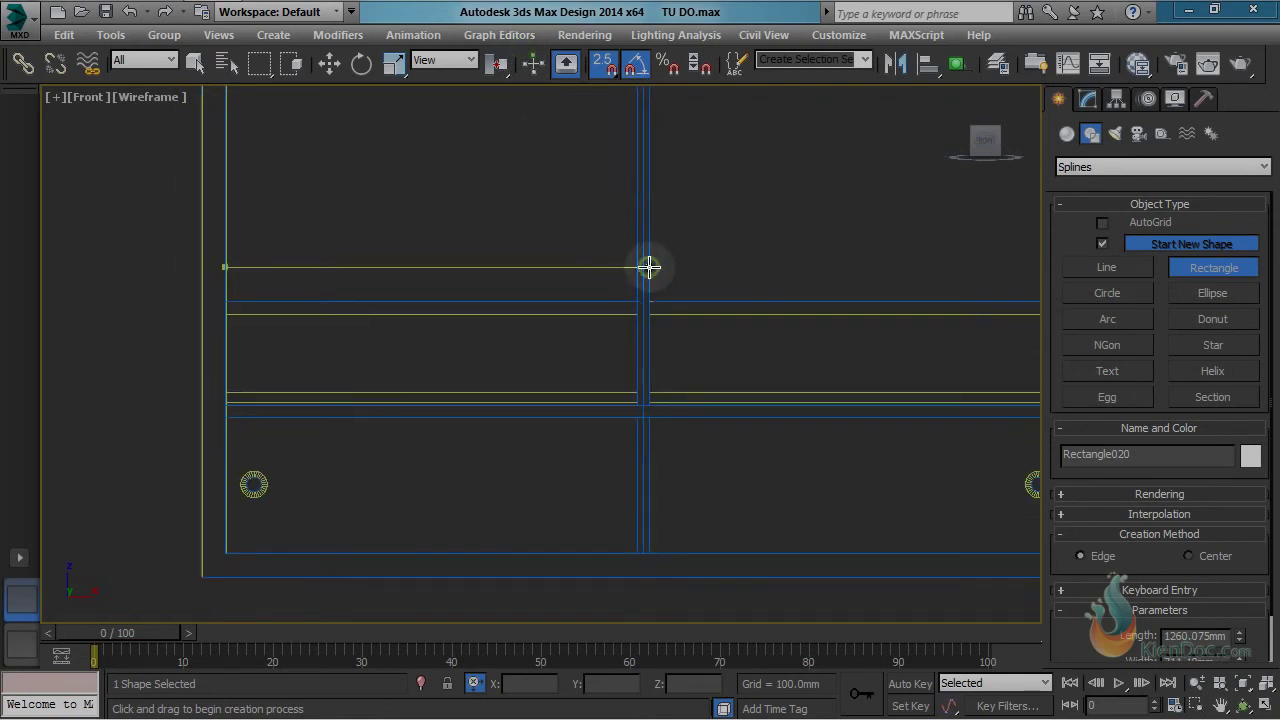
pyautogui.moveTo(649, 266); pyautogui.dragTo(675, 566)
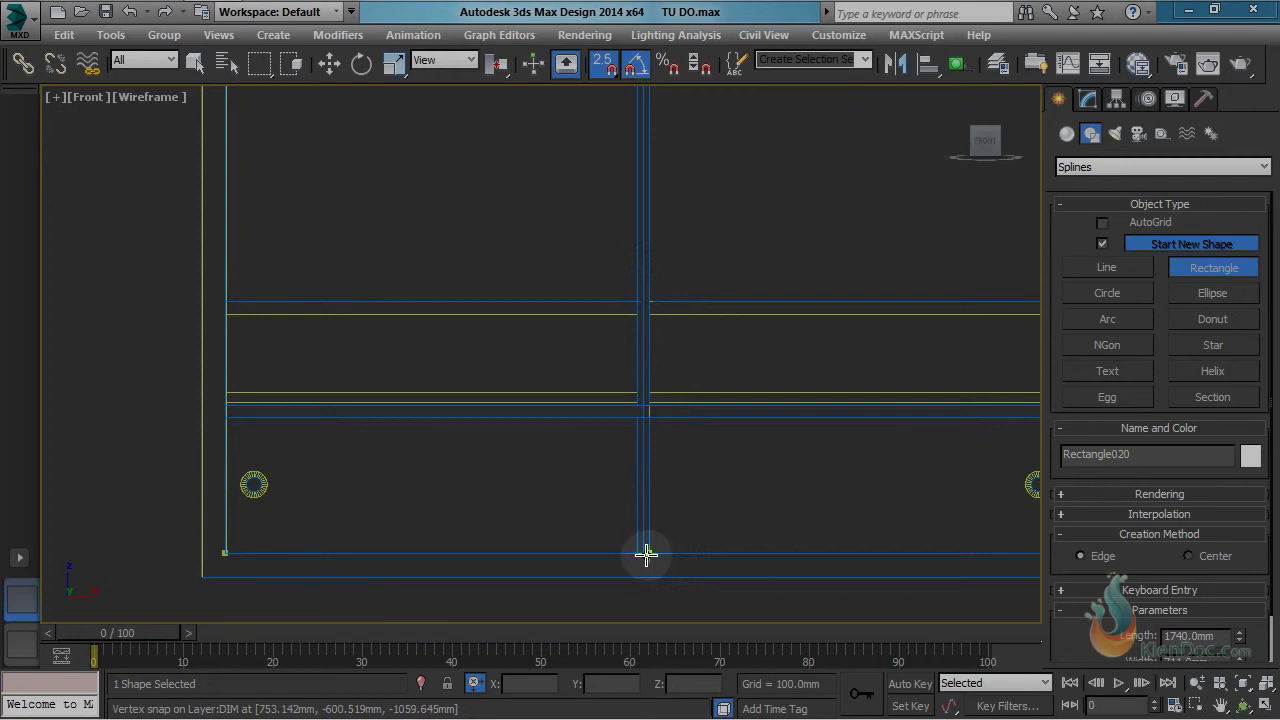
# Step: Extrude the left compartment's door rectangle by 20 mm
pyautogui.scroll(-6, 676, 475)
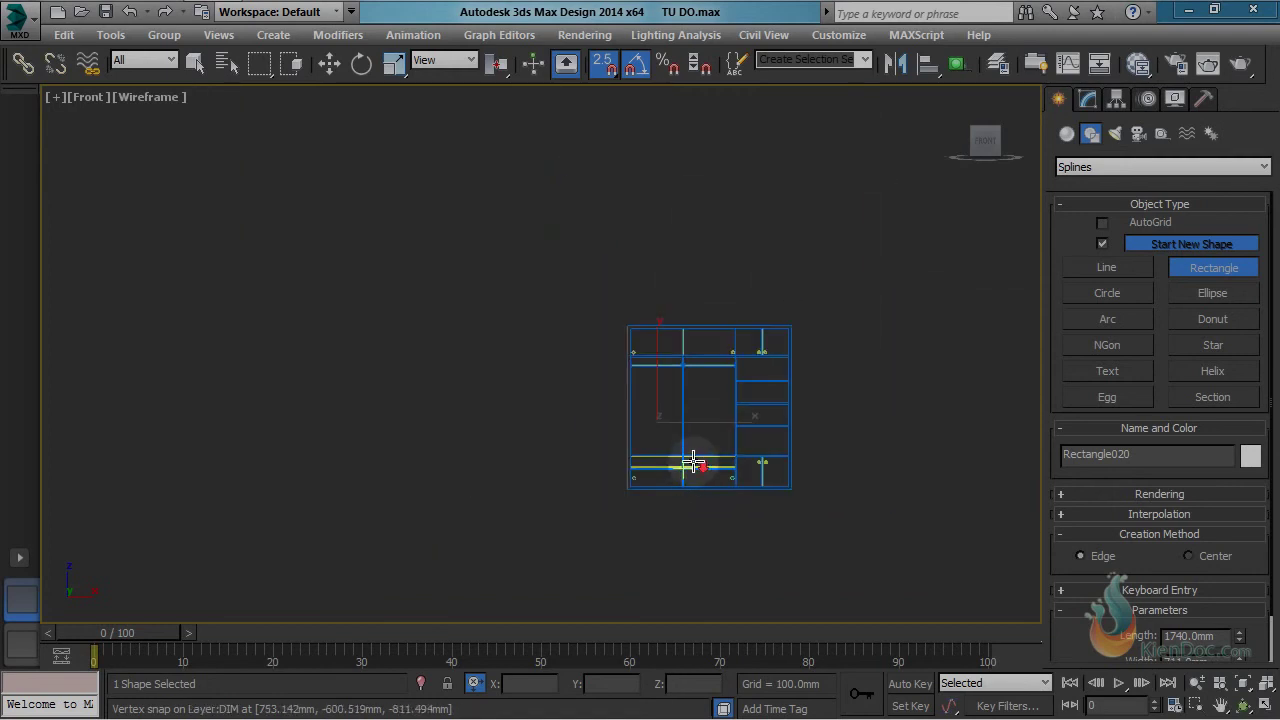
pyautogui.hotkey('alt', 'w')
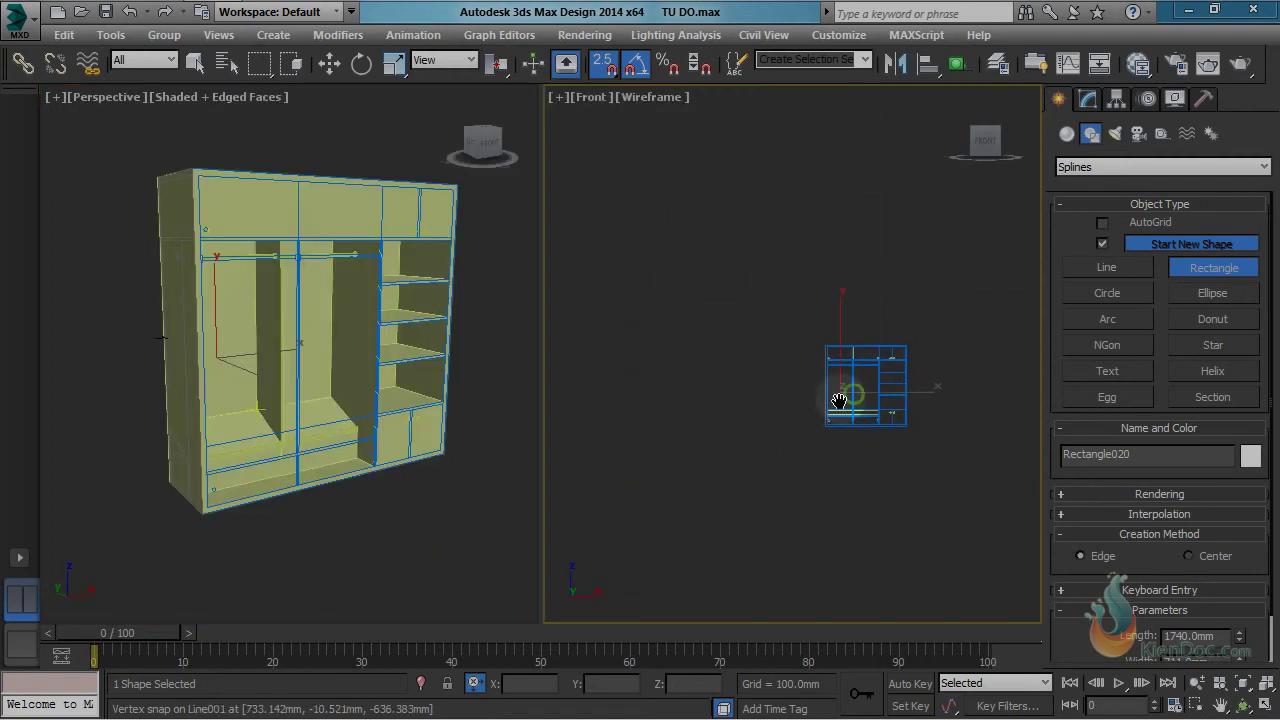
pyautogui.scroll(2, 893, 405)
pyautogui.moveTo(893, 405); pyautogui.dragTo(783, 414, button='middle')
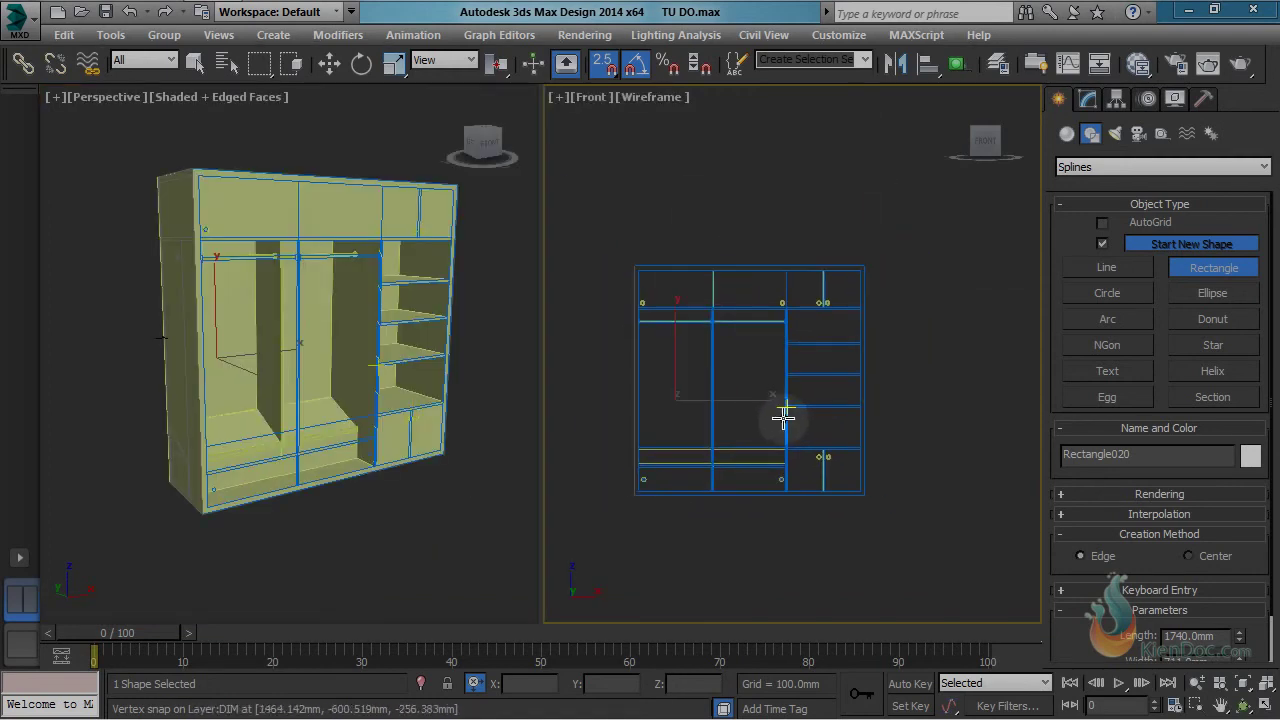
pyautogui.click(1086, 100)
pyautogui.click(1118, 163)
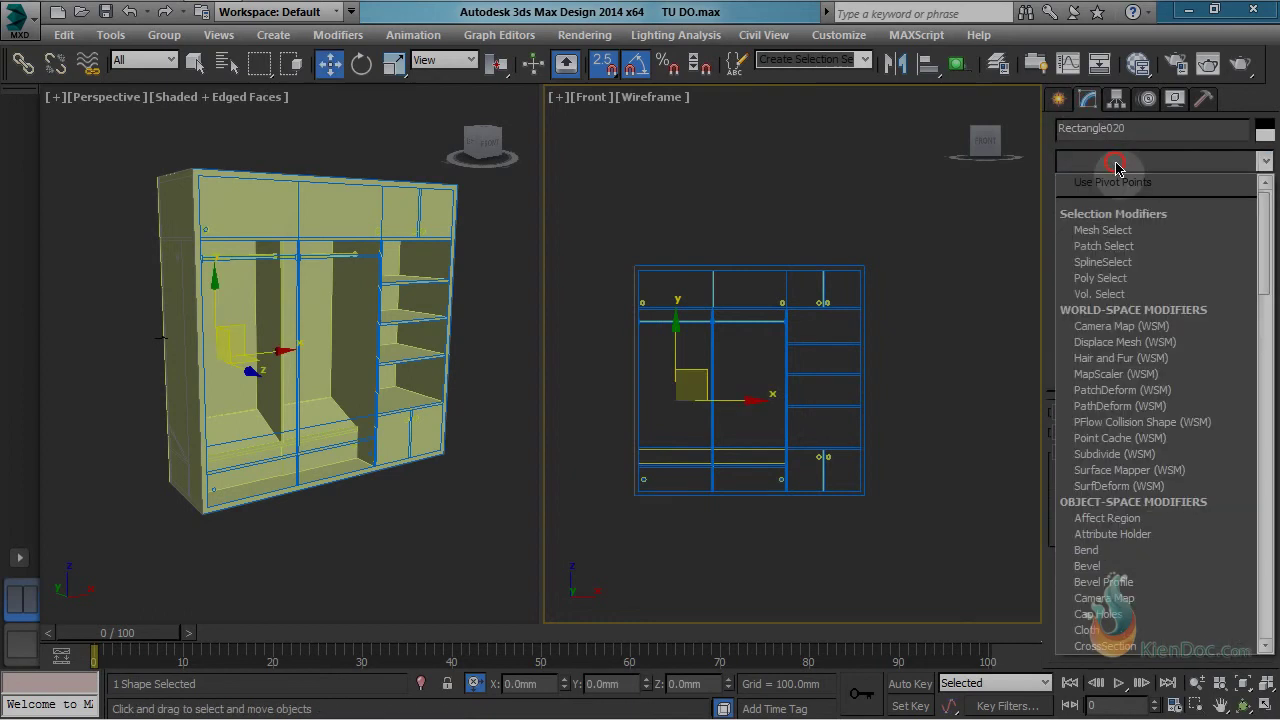
pyautogui.press('e')
pyautogui.click(1134, 262)
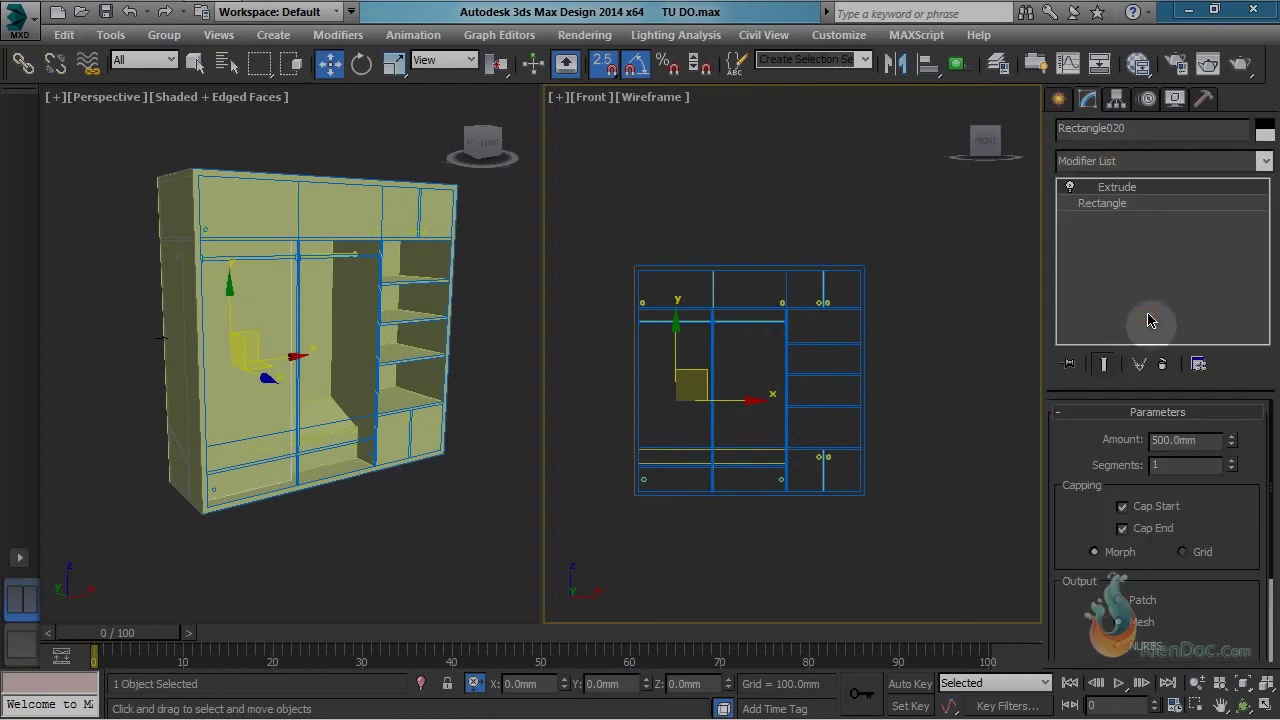
pyautogui.write('20')
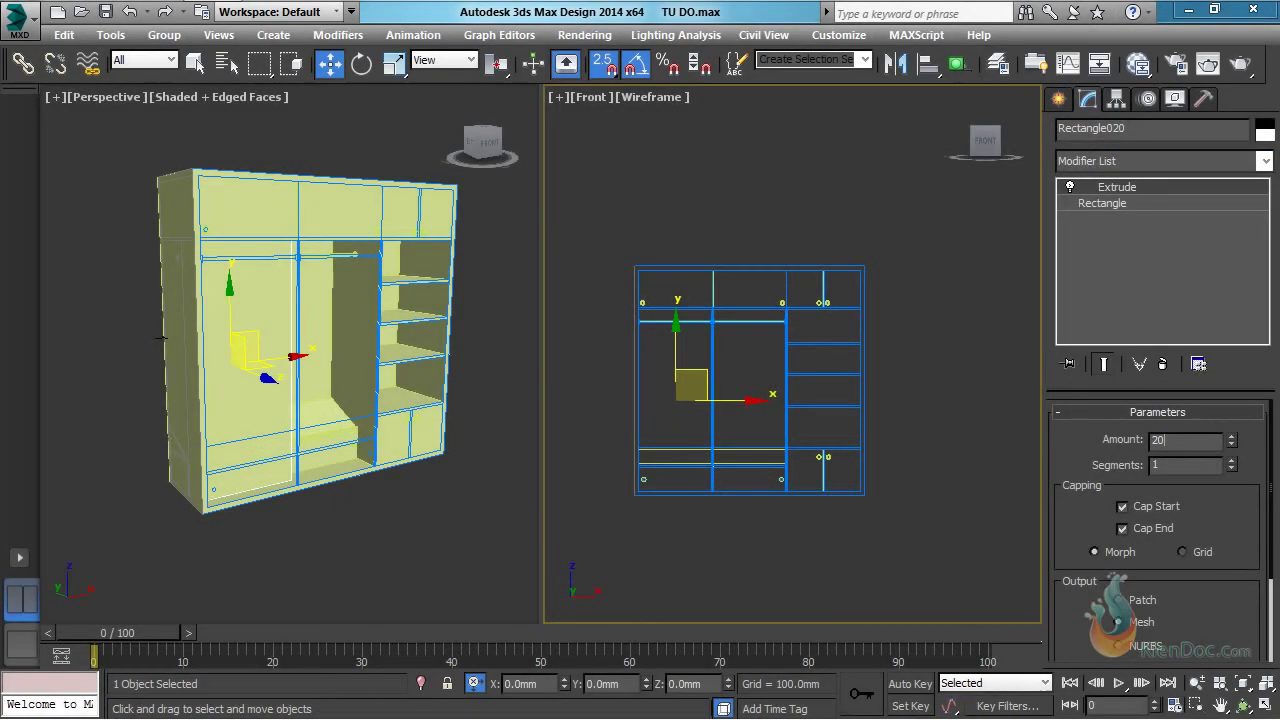
pyautogui.press('Return')
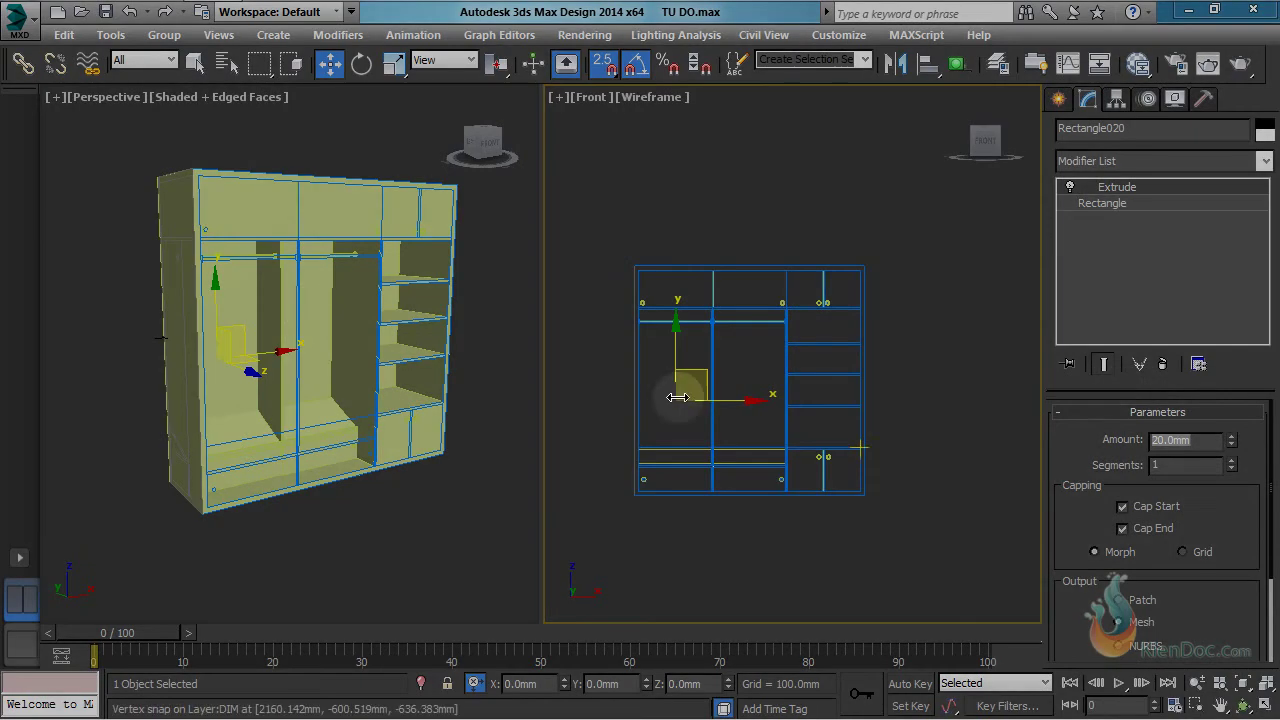
# Step: Align the new left door to the wardrobe's outer frame in Y position only, matching Minimum to Minimum
pyautogui.keyDown('alt'); pyautogui.moveTo(312, 314); pyautogui.dragTo(315, 341, button='middle'); pyautogui.keyUp('alt')
pyautogui.rightClick(337, 294)
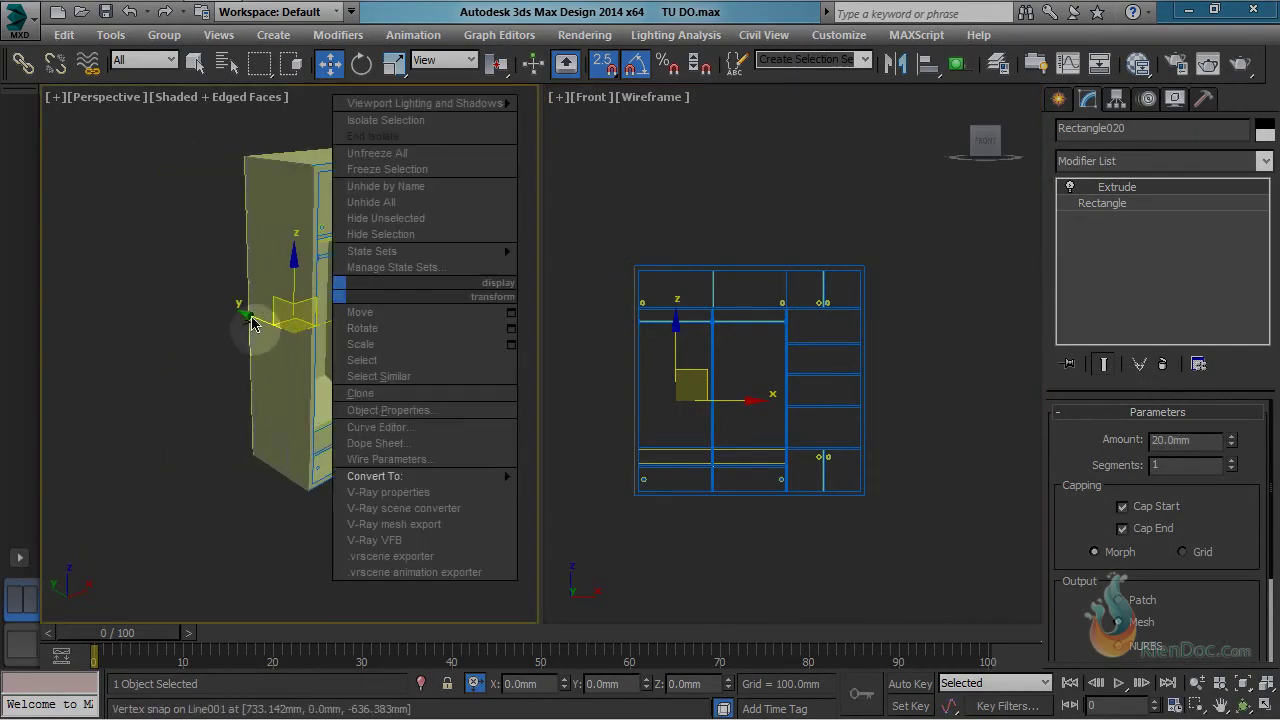
pyautogui.click(250, 322)
pyautogui.scroll(4, 270, 320)
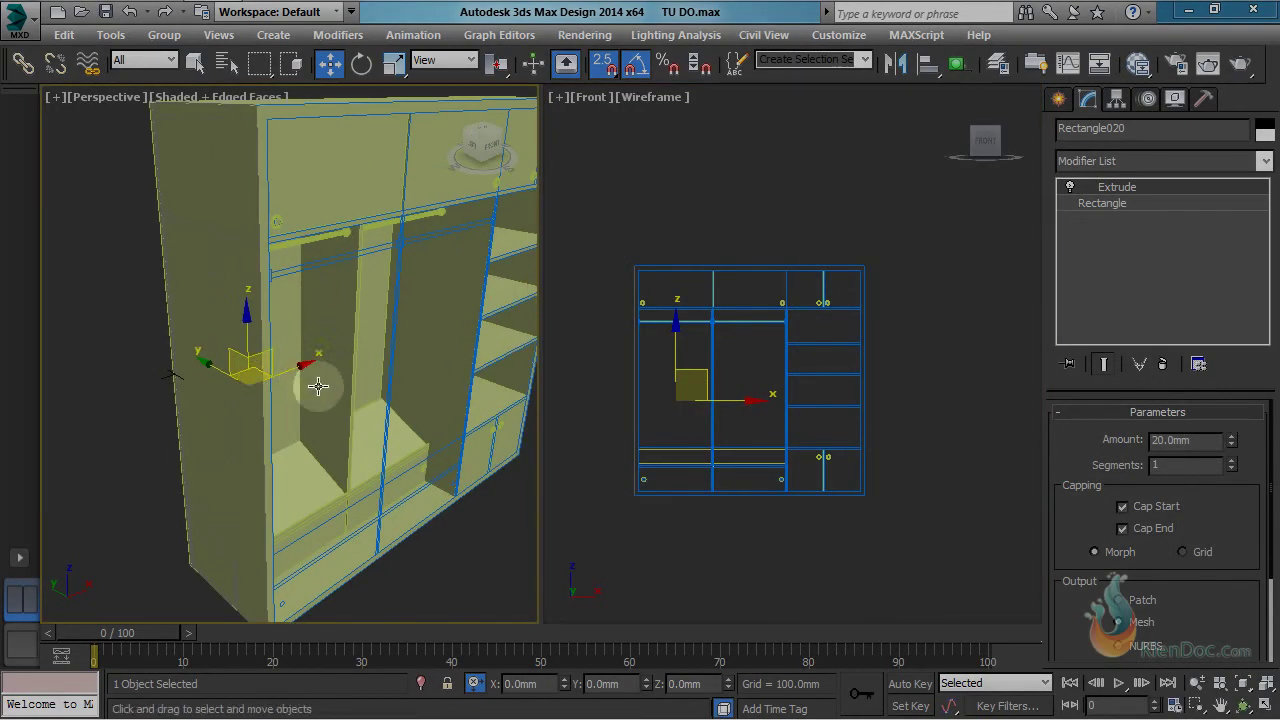
pyautogui.hotkey('alt', 'a')
pyautogui.click(231, 405)
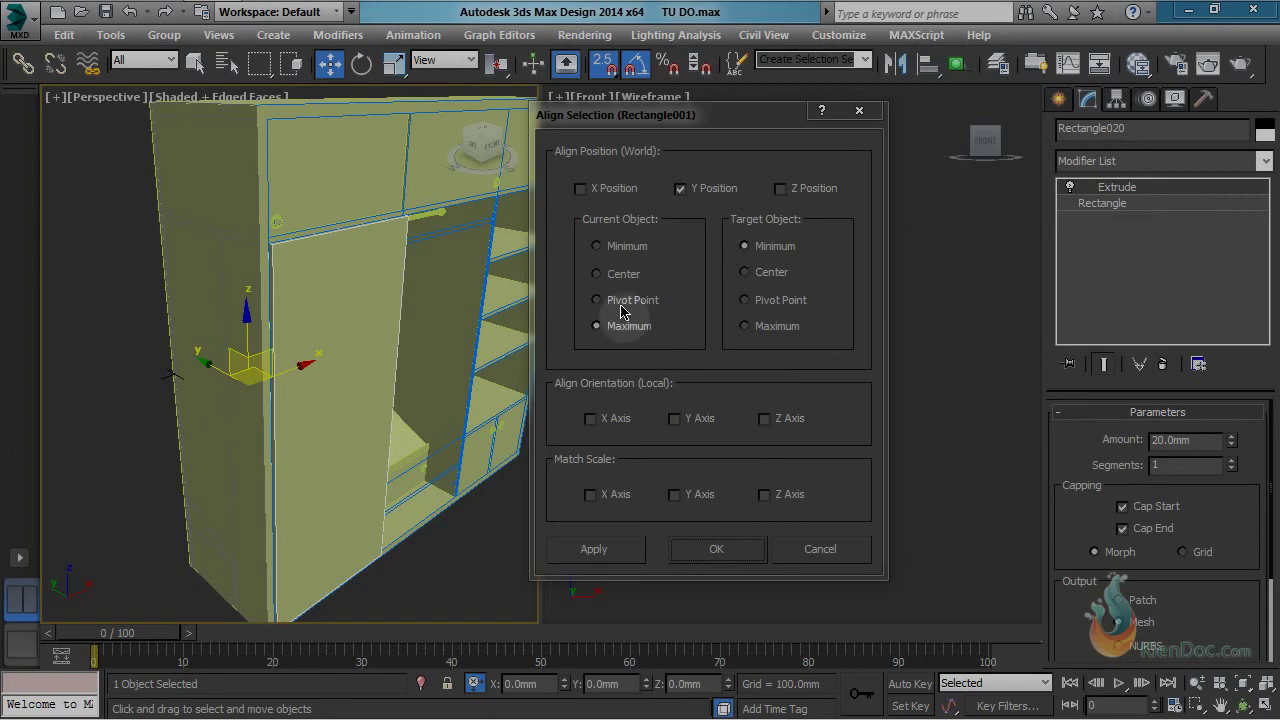
pyautogui.click(597, 246)
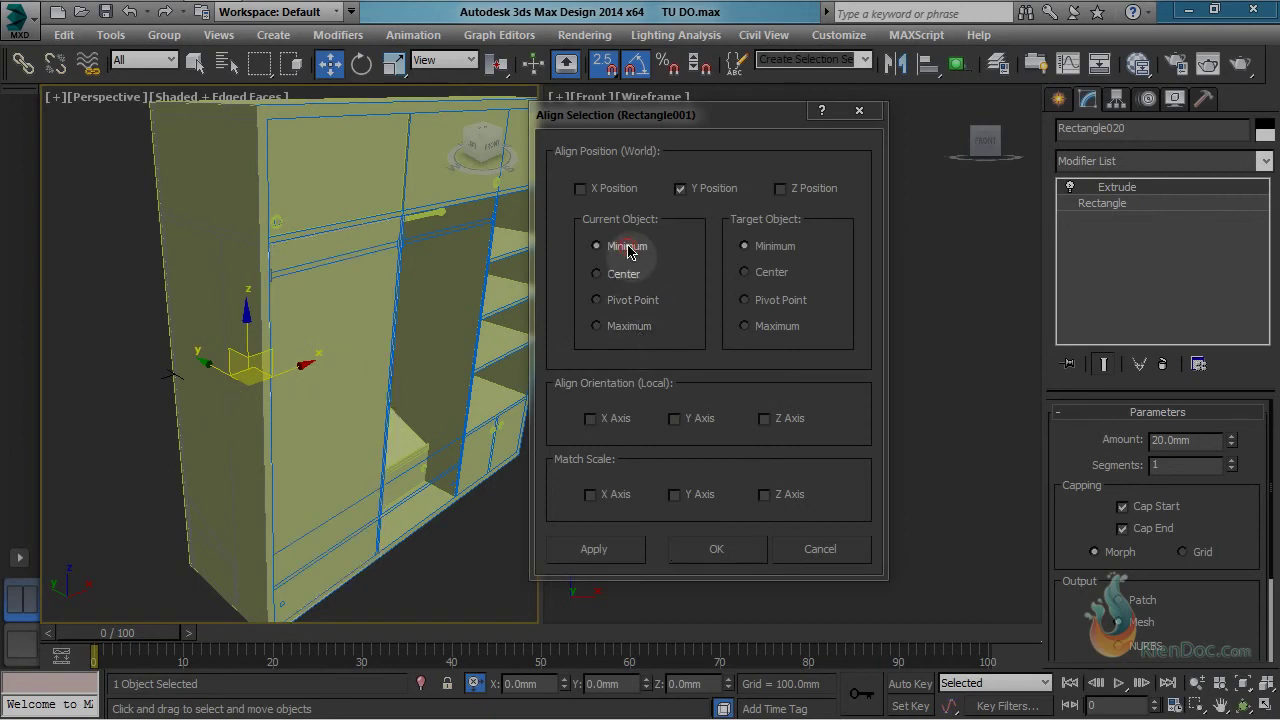
pyautogui.click(717, 549)
pyautogui.scroll(4, 357, 437)
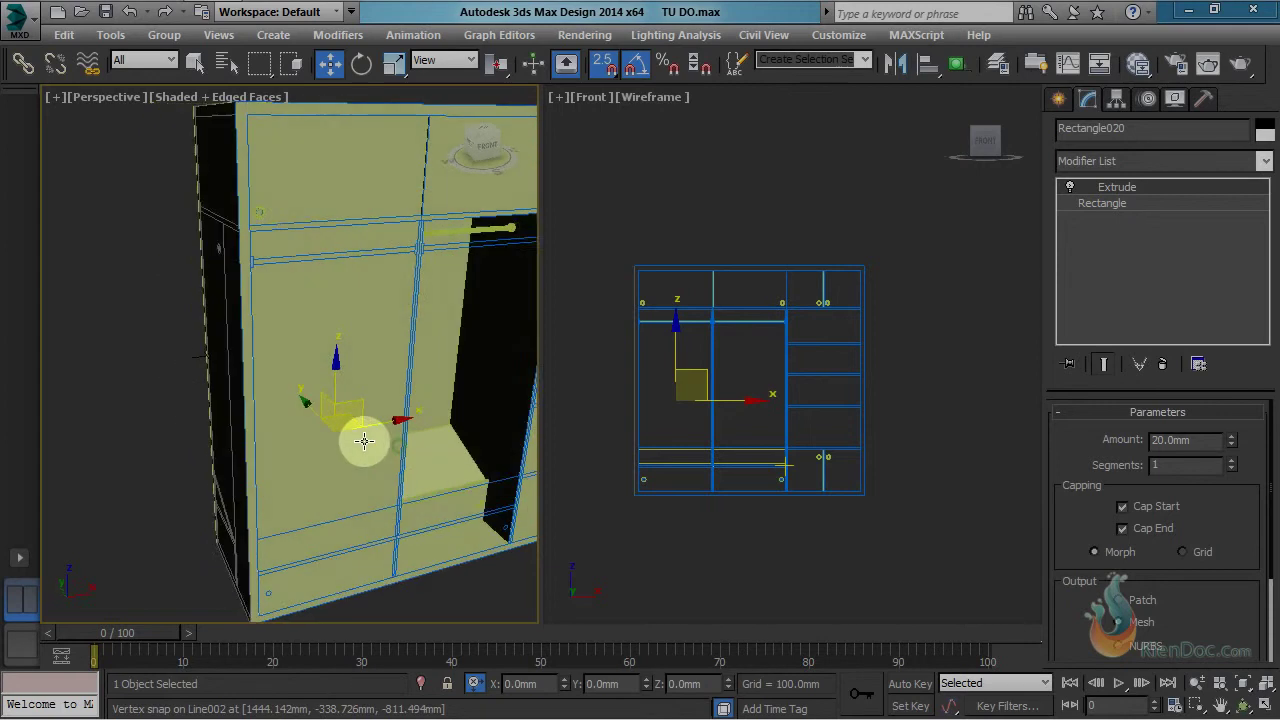
# Step: Clone the left compartment's door as a Copy and shift the duplicate sideways along X toward the middle compartment
pyautogui.keyDown('shift'); pyautogui.moveTo(383, 442); pyautogui.dragTo(383, 442); pyautogui.keyUp('shift')
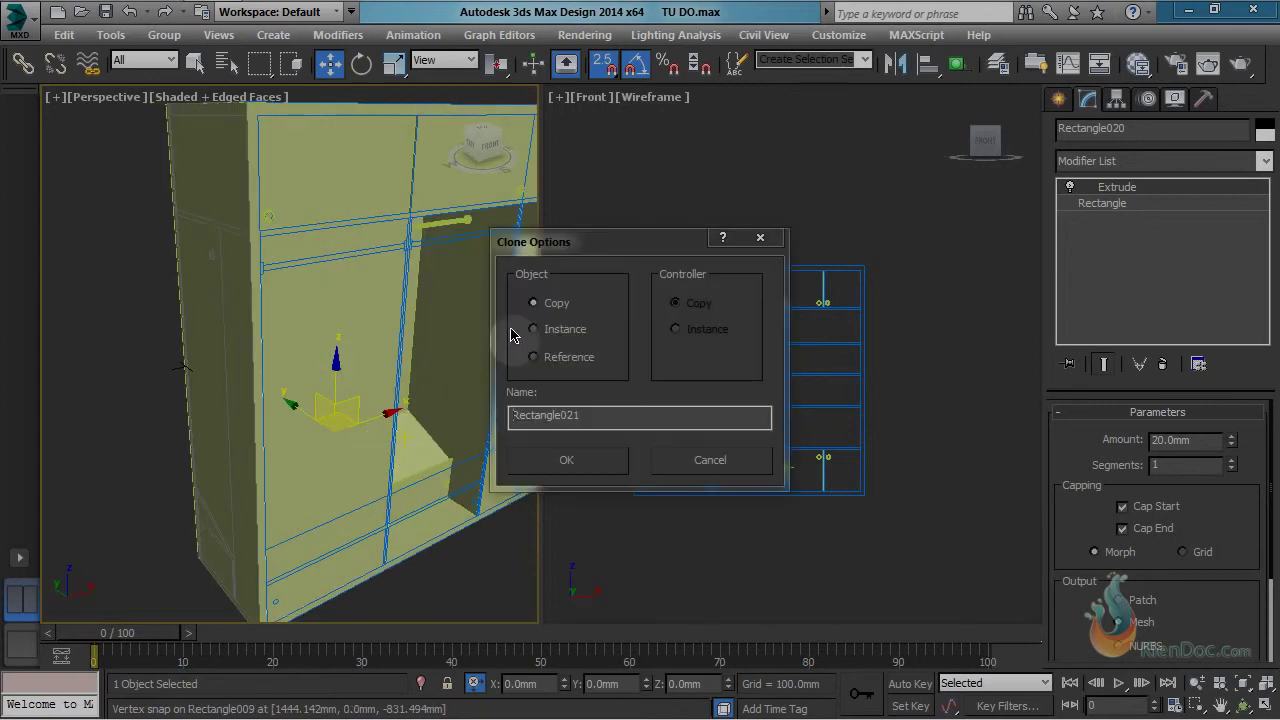
pyautogui.click(564, 462)
pyautogui.moveTo(371, 380); pyautogui.dragTo(332, 413, button='middle')
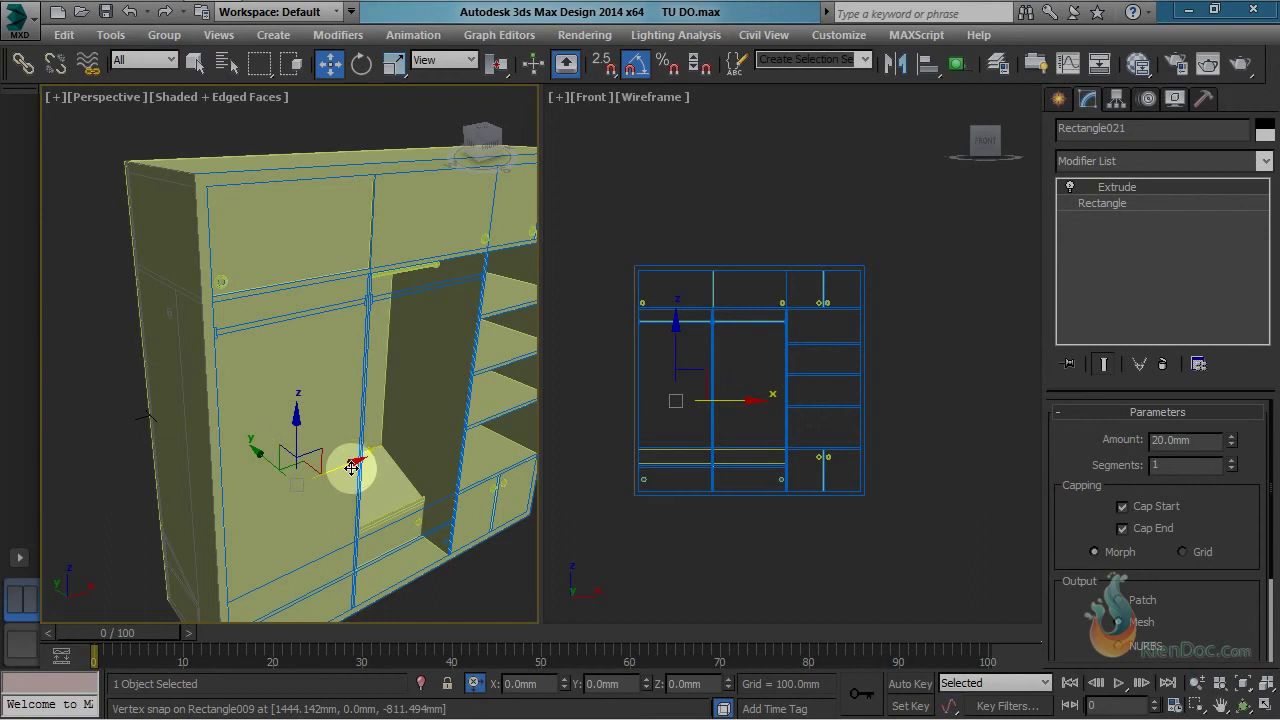
pyautogui.moveTo(348, 467); pyautogui.dragTo(388, 460)
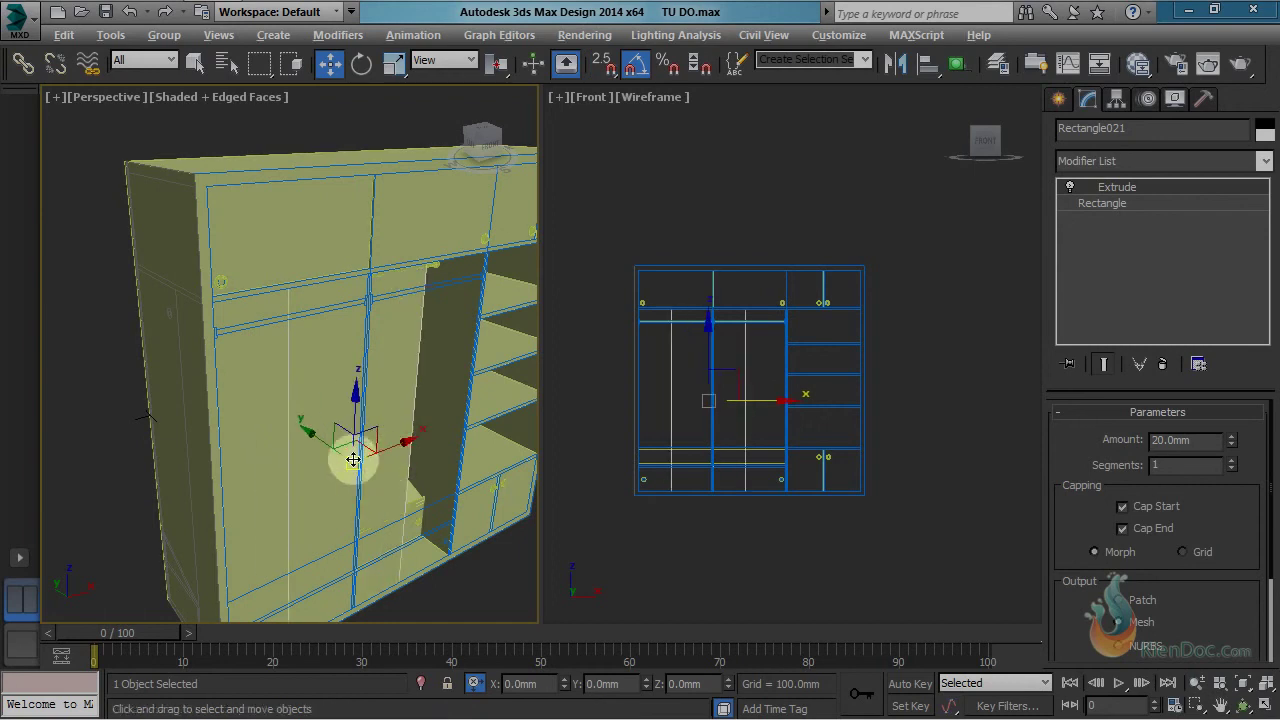
# Step: Align the copied door to the original in Y position only, Minimum to Maximum, and slide it over the middle compartment
pyautogui.hotkey('alt', 'a')
pyautogui.click(260, 409)
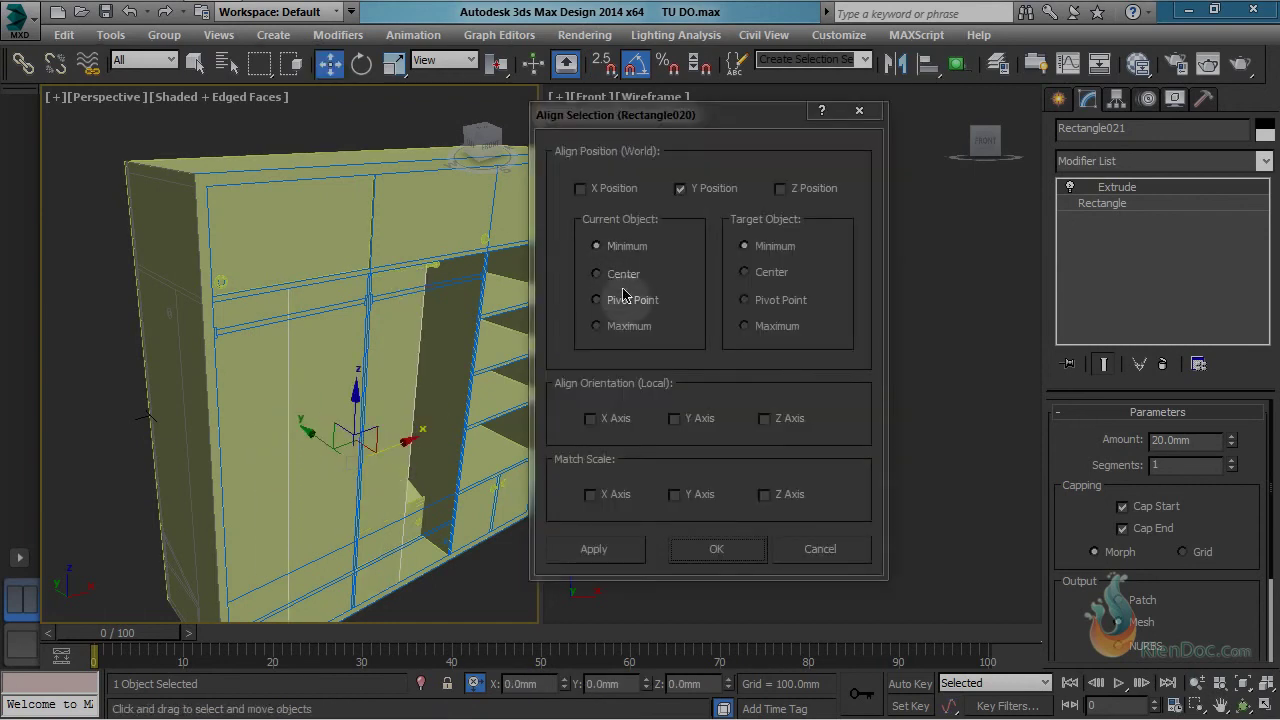
pyautogui.click(762, 327)
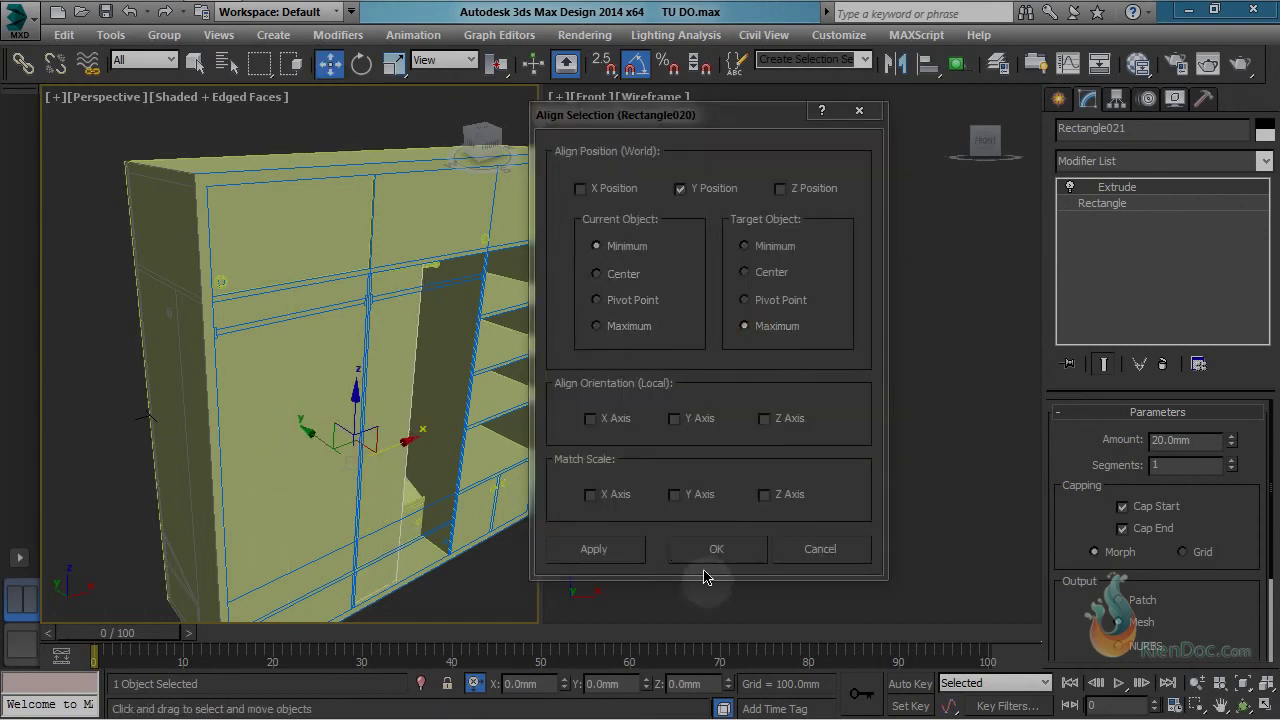
pyautogui.click(718, 550)
pyautogui.click(415, 424)
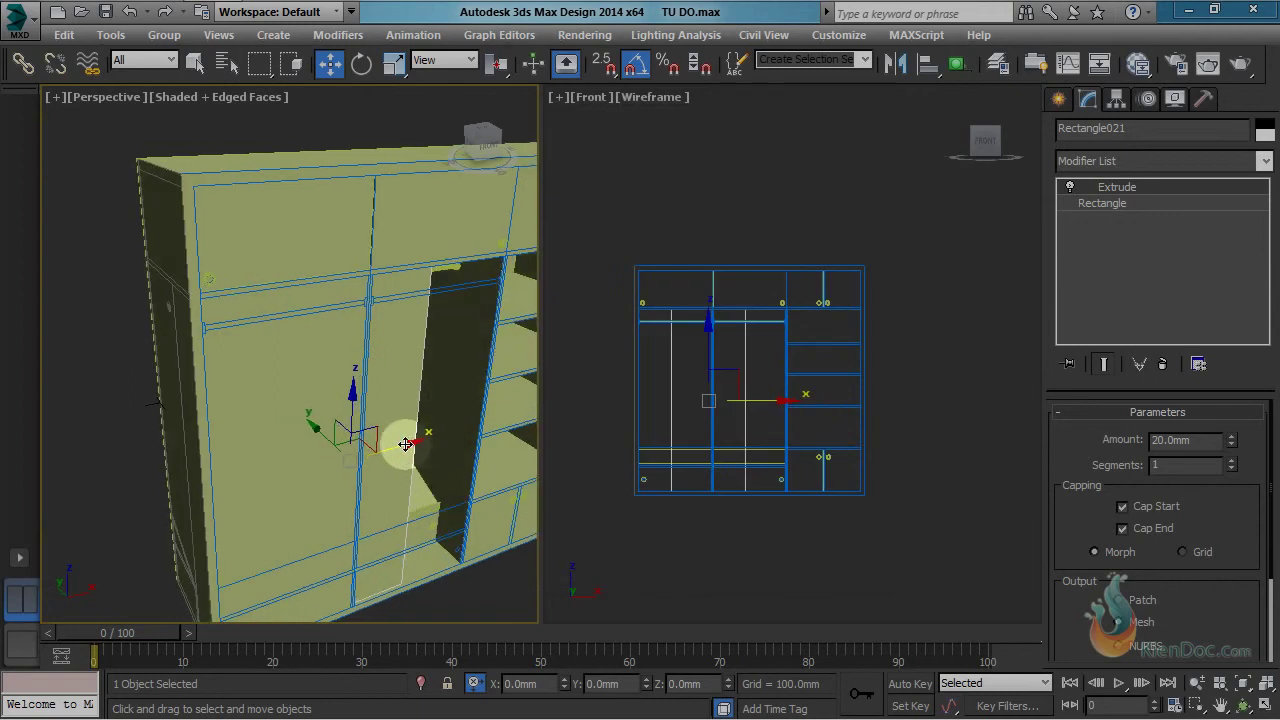
pyautogui.moveTo(405, 444); pyautogui.dragTo(464, 442)
# Step: Inspect the copied door's edge and depth against the divider beside the open shelves in perspective
pyautogui.moveTo(470, 322); pyautogui.dragTo(408, 347, button='middle')
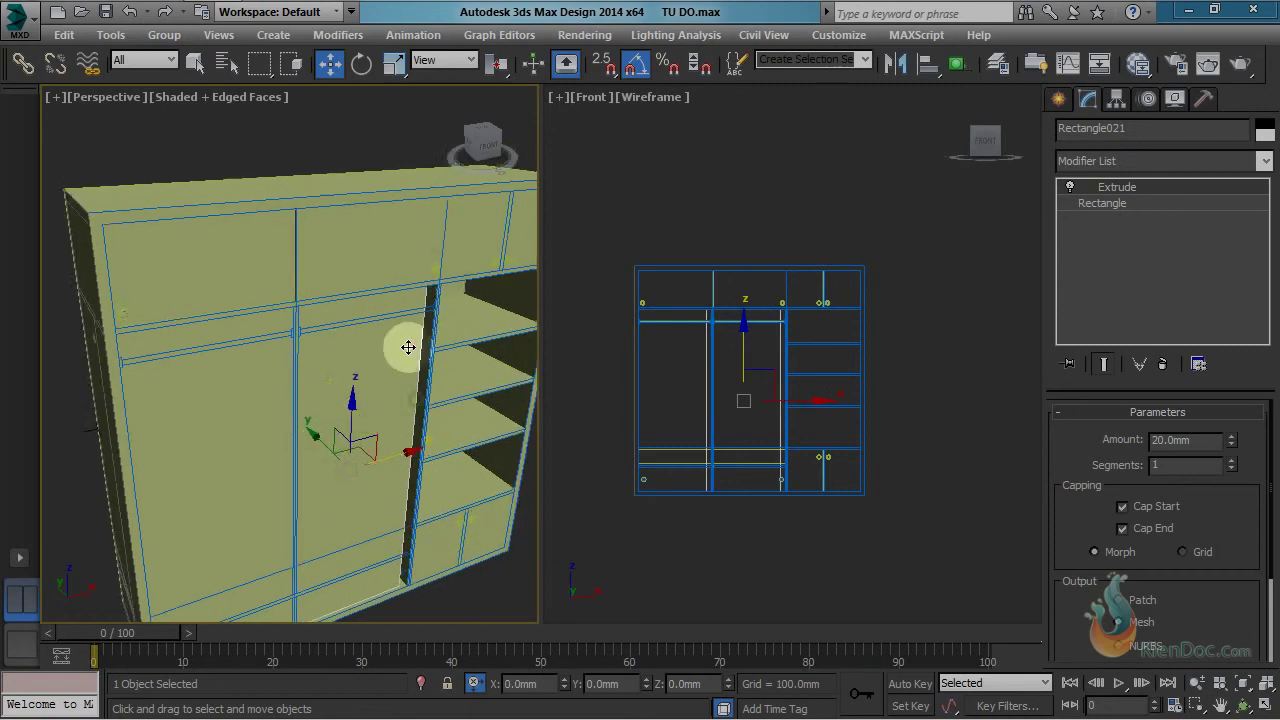
pyautogui.scroll(3, 408, 347)
pyautogui.keyDown('alt'); pyautogui.moveTo(423, 426); pyautogui.dragTo(434, 370, button='middle'); pyautogui.keyUp('alt')
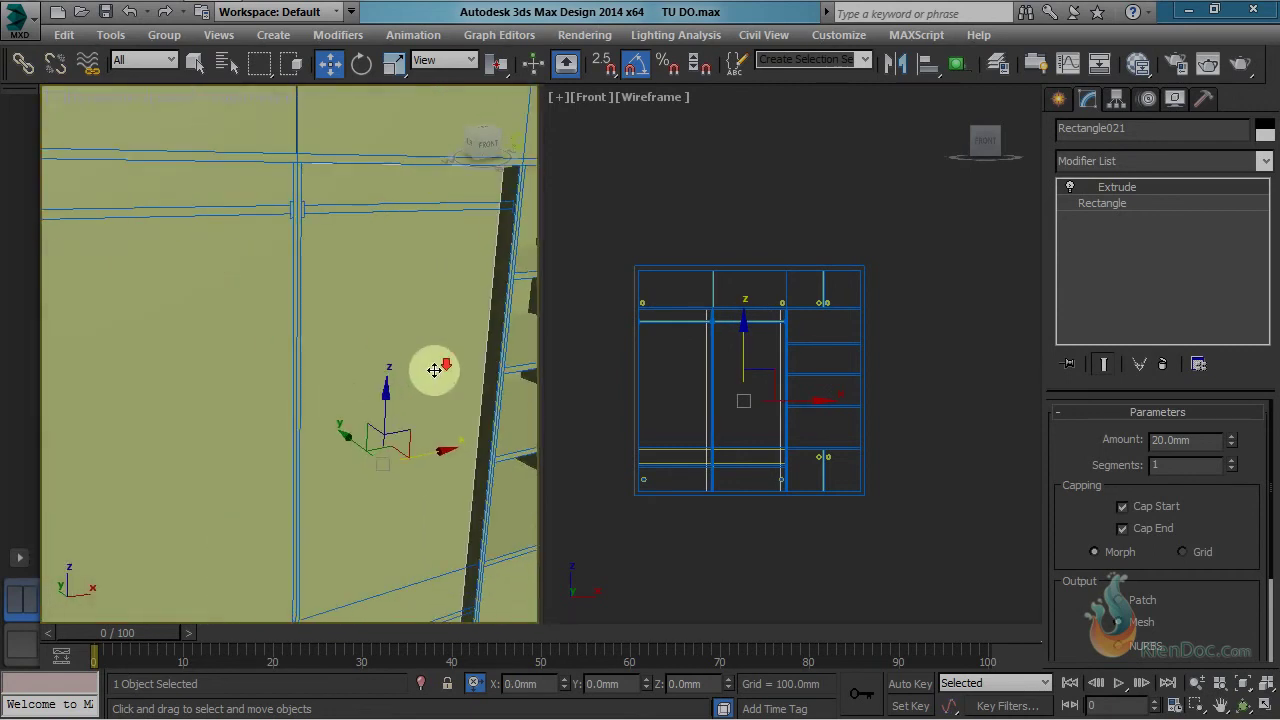
pyautogui.scroll(-3, 434, 370)
pyautogui.keyDown('alt'); pyautogui.moveTo(429, 436); pyautogui.dragTo(437, 458, button='middle'); pyautogui.keyUp('alt')
pyautogui.scroll(3, 429, 416)
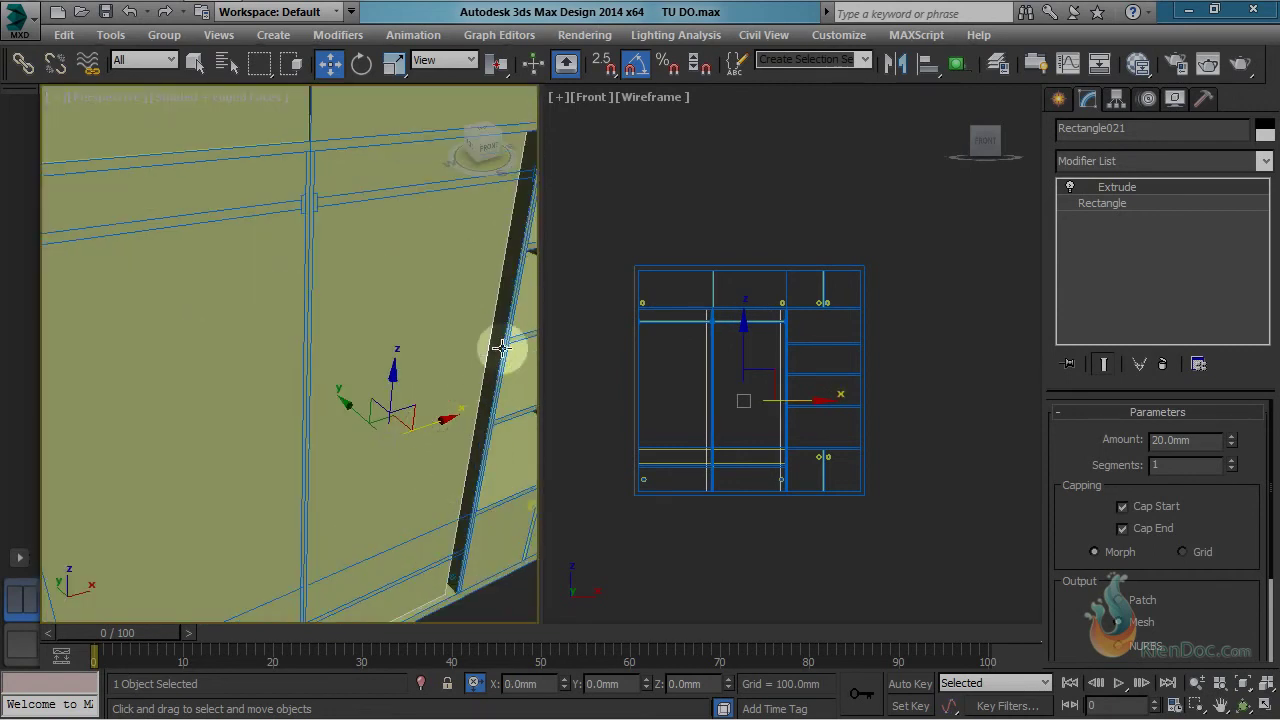
pyautogui.scroll(-5, 484, 391)
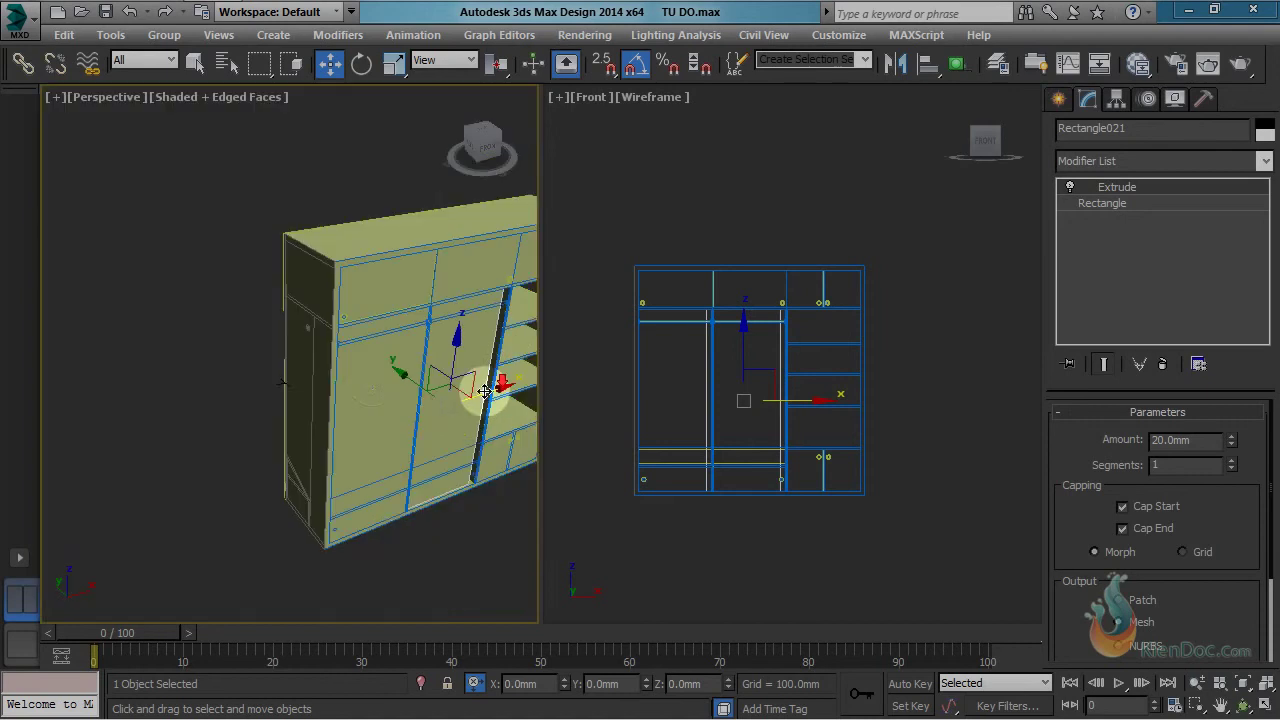
# Step: Move the original door to the middle compartment along X, snapping its lower right corner to the divider beside the shelves
pyautogui.scroll(3, 372, 380)
pyautogui.moveTo(423, 394); pyautogui.dragTo(266, 391, button='middle')
pyautogui.click(358, 414)
pyautogui.moveTo(330, 438); pyautogui.dragTo(453, 400)
pyautogui.scroll(12, 763, 420)
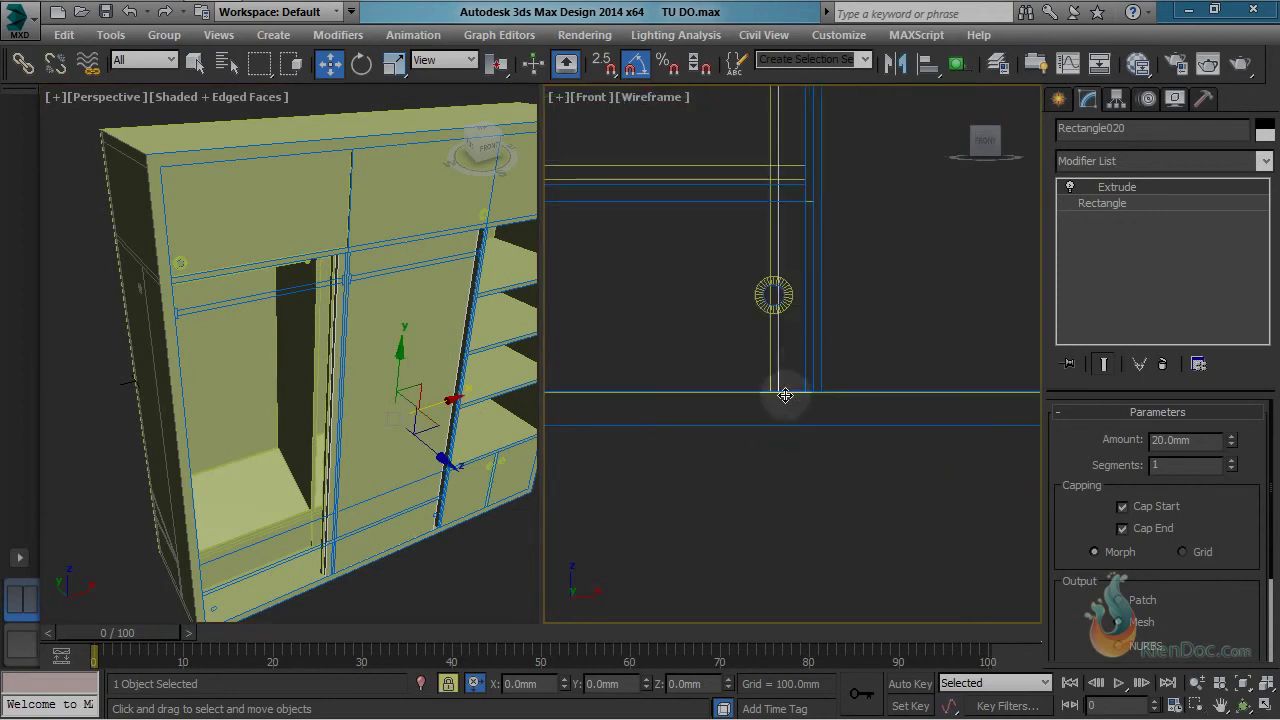
pyautogui.moveTo(810, 417); pyautogui.dragTo(777, 431, button='middle')
pyautogui.press('s')
pyautogui.moveTo(779, 430); pyautogui.dragTo(807, 432)
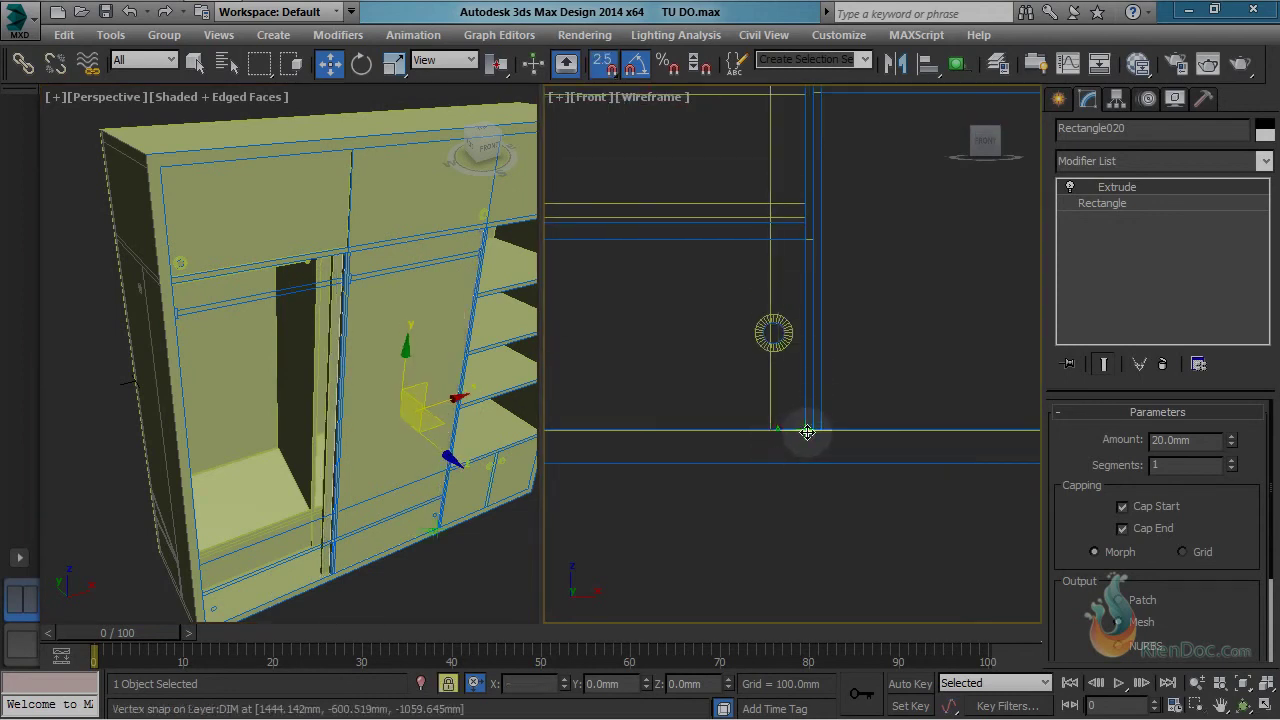
pyautogui.scroll(-5, 813, 432)
pyautogui.scroll(8, 333, 337)
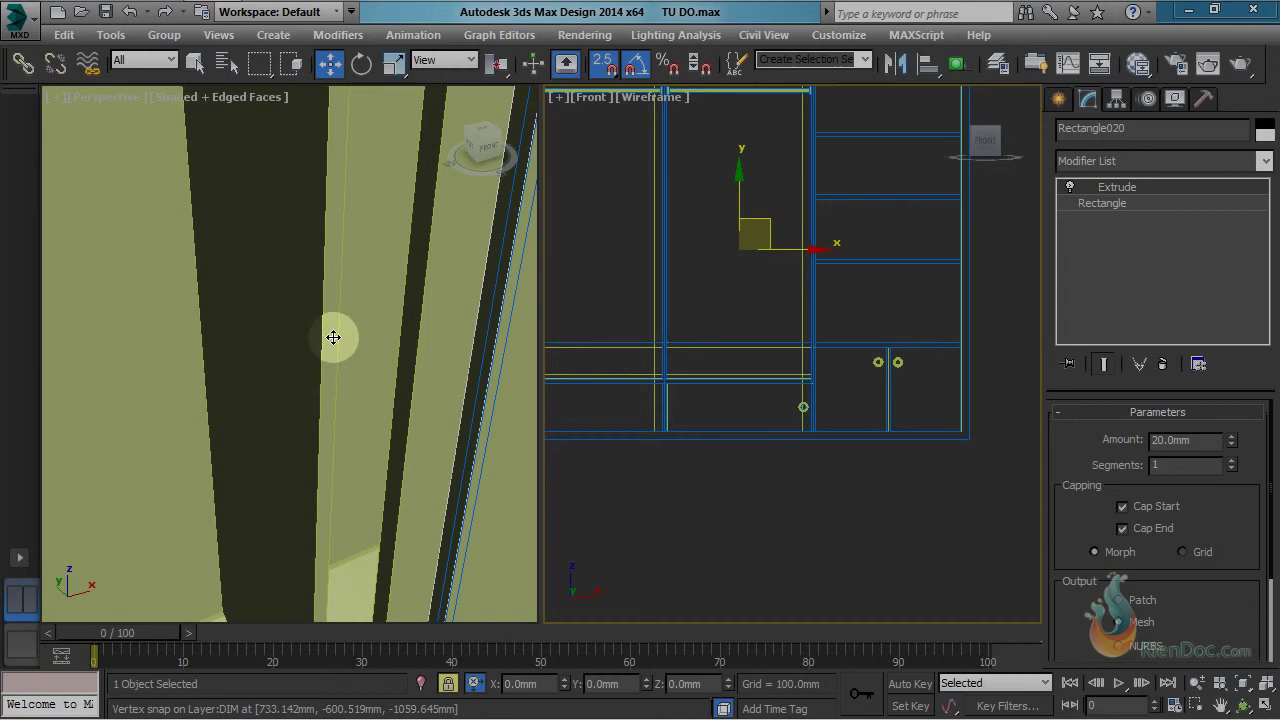
# Step: Move the copied door over the left compartment along X, snapping its lower left corner to the frame's inner corner
pyautogui.click(360, 367)
pyautogui.press('space')
pyautogui.click(350, 345)
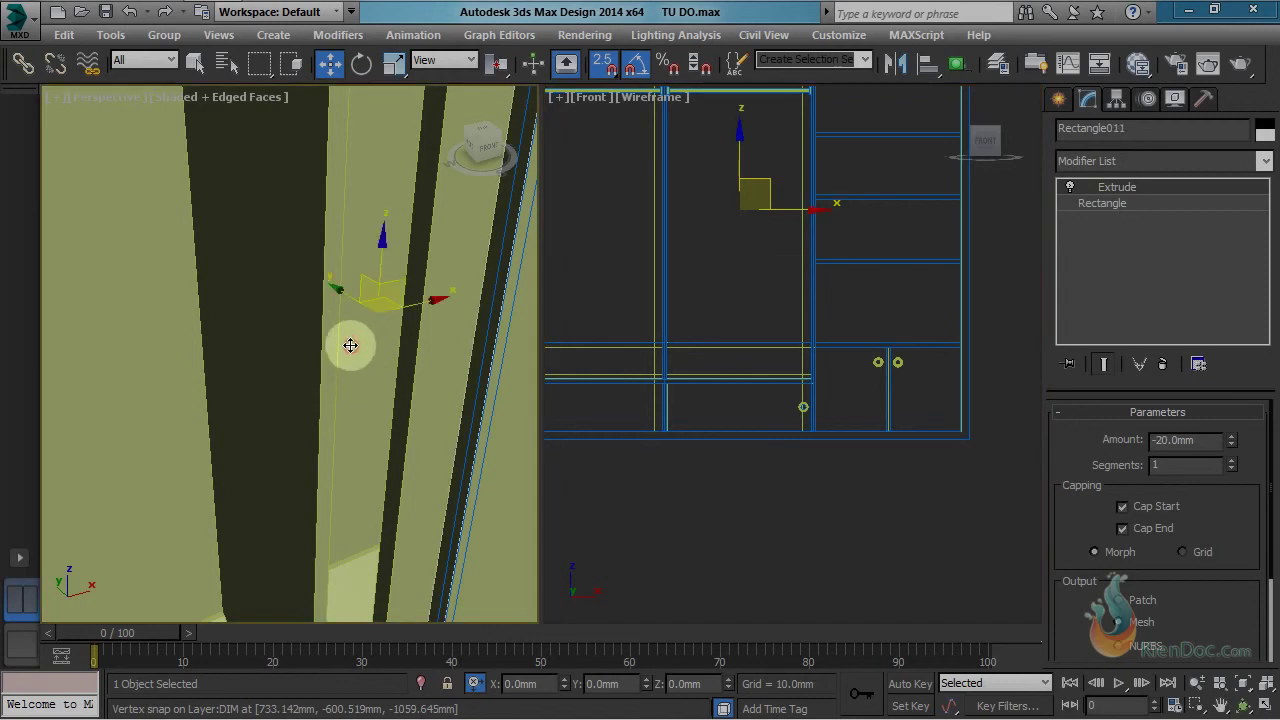
pyautogui.click(450, 344)
pyautogui.scroll(-8, 423, 352)
pyautogui.moveTo(790, 285); pyautogui.dragTo(986, 344, button='middle')
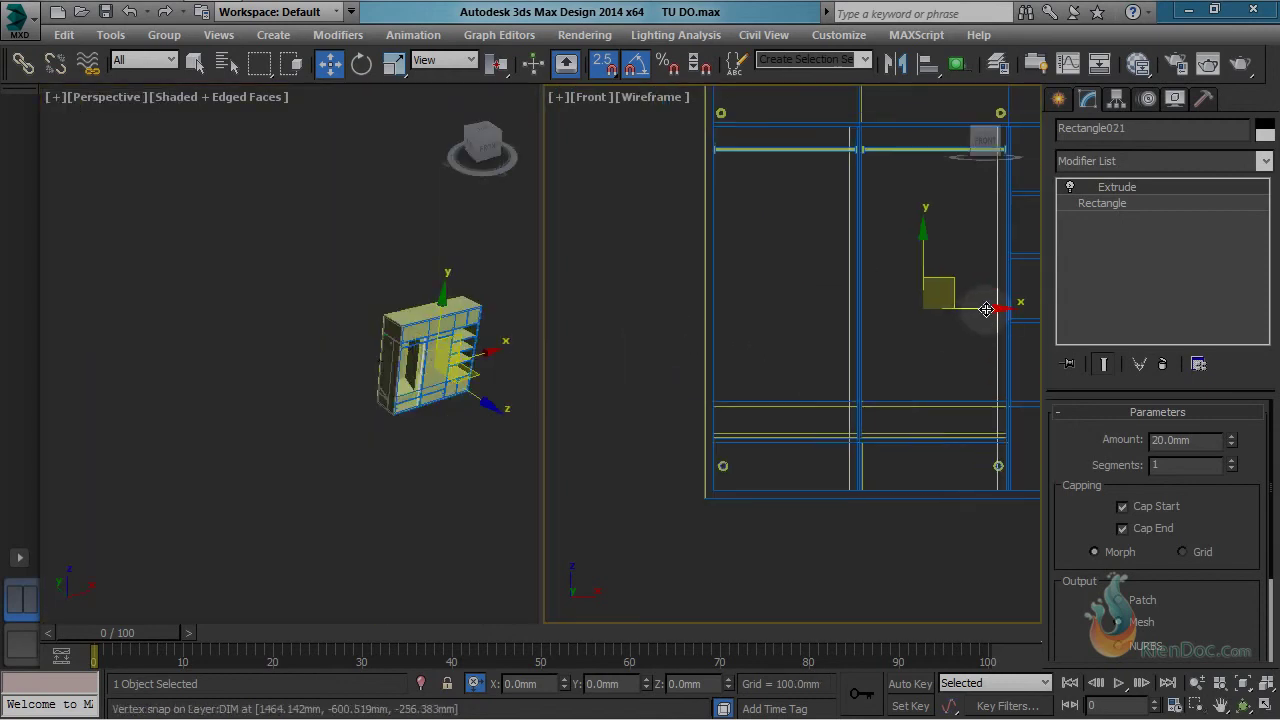
pyautogui.moveTo(921, 309); pyautogui.dragTo(801, 309)
pyautogui.scroll(5, 731, 490)
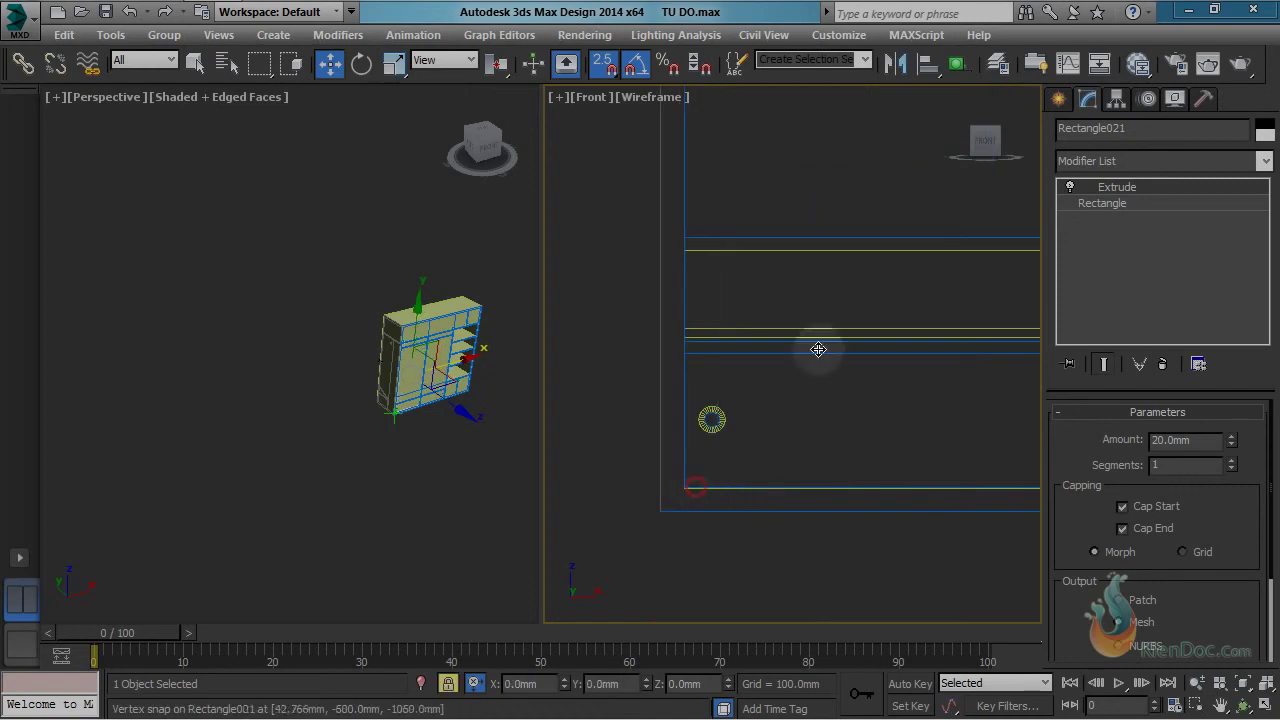
pyautogui.scroll(-3, 742, 408)
pyautogui.scroll(8, 371, 411)
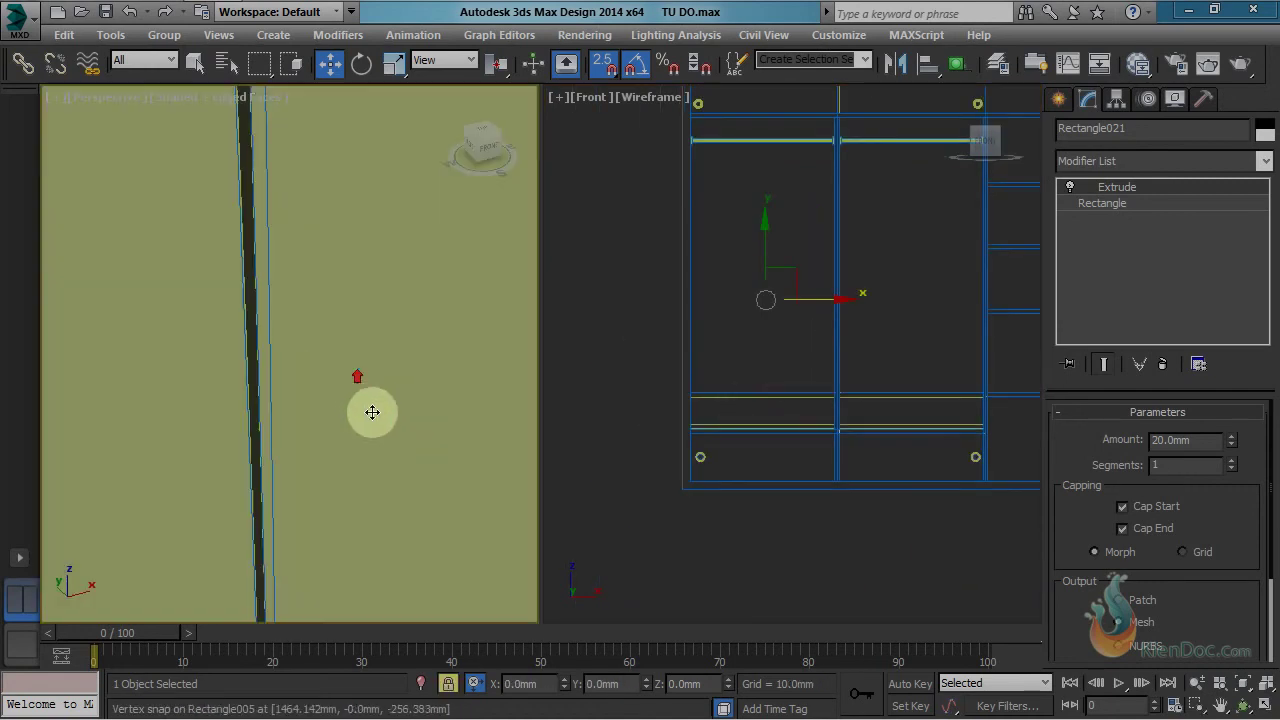
pyautogui.scroll(-6, 389, 411)
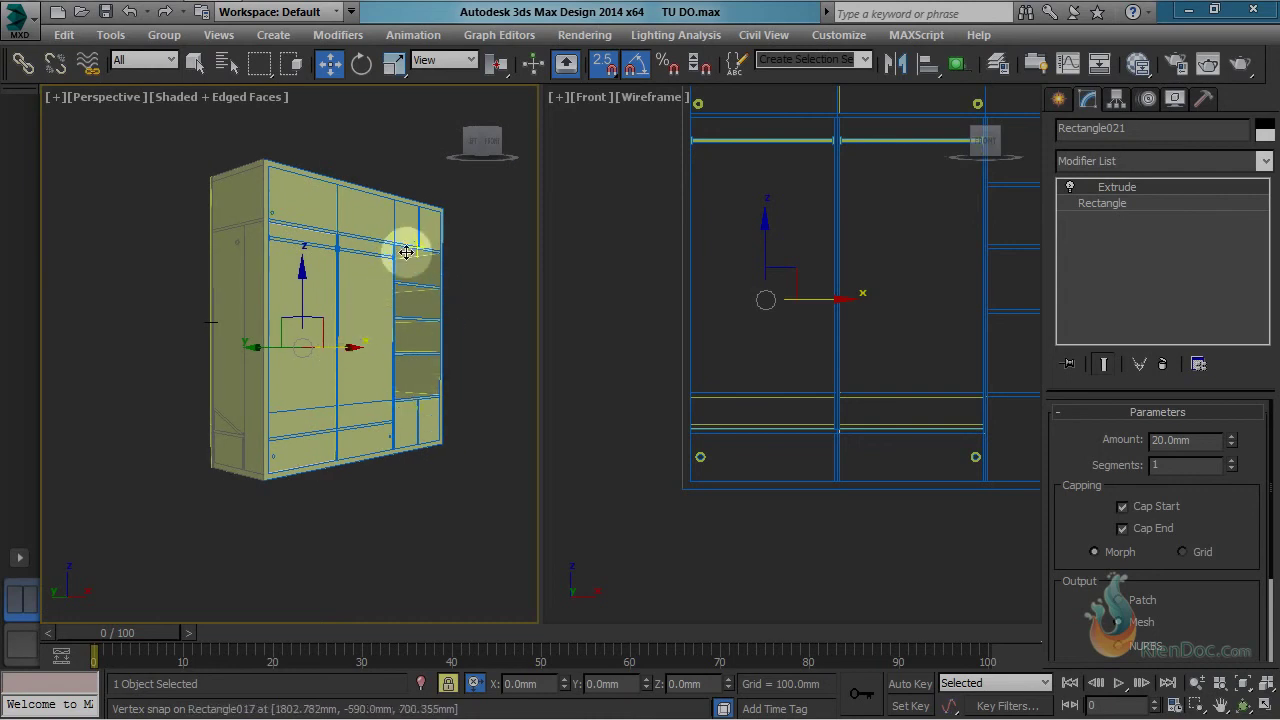
# Step: Clone the middle compartment's door as one Copy over the open shelf compartment on the wardrobe's right side
pyautogui.moveTo(871, 240); pyautogui.dragTo(743, 294, button='middle')
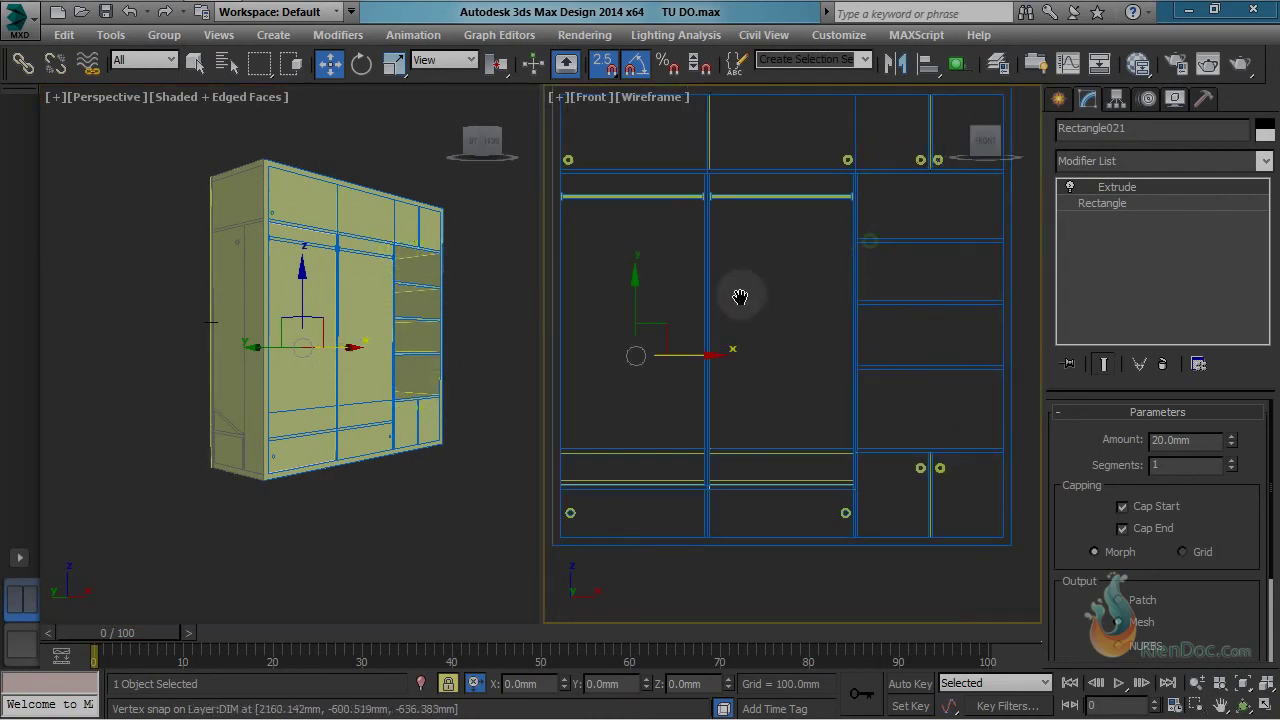
pyautogui.moveTo(391, 344); pyautogui.dragTo(386, 340, button='middle')
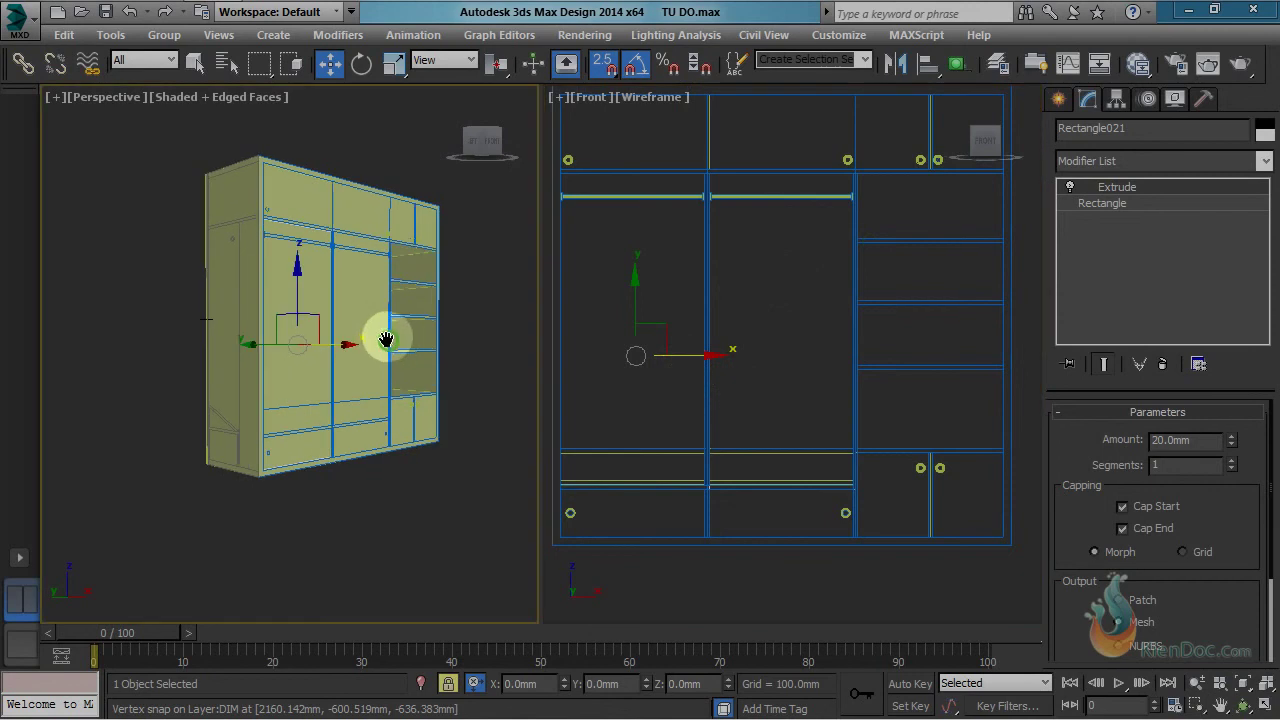
pyautogui.click(359, 306)
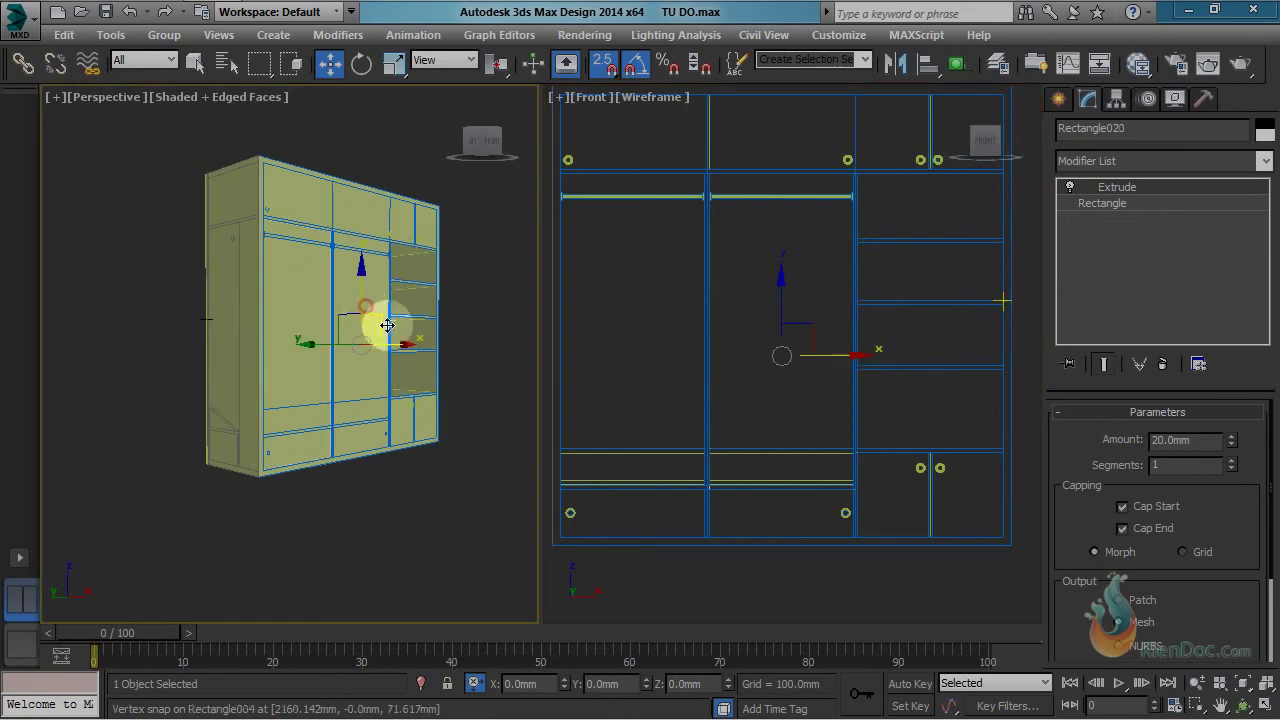
pyautogui.moveTo(849, 340); pyautogui.dragTo(785, 362, button='middle')
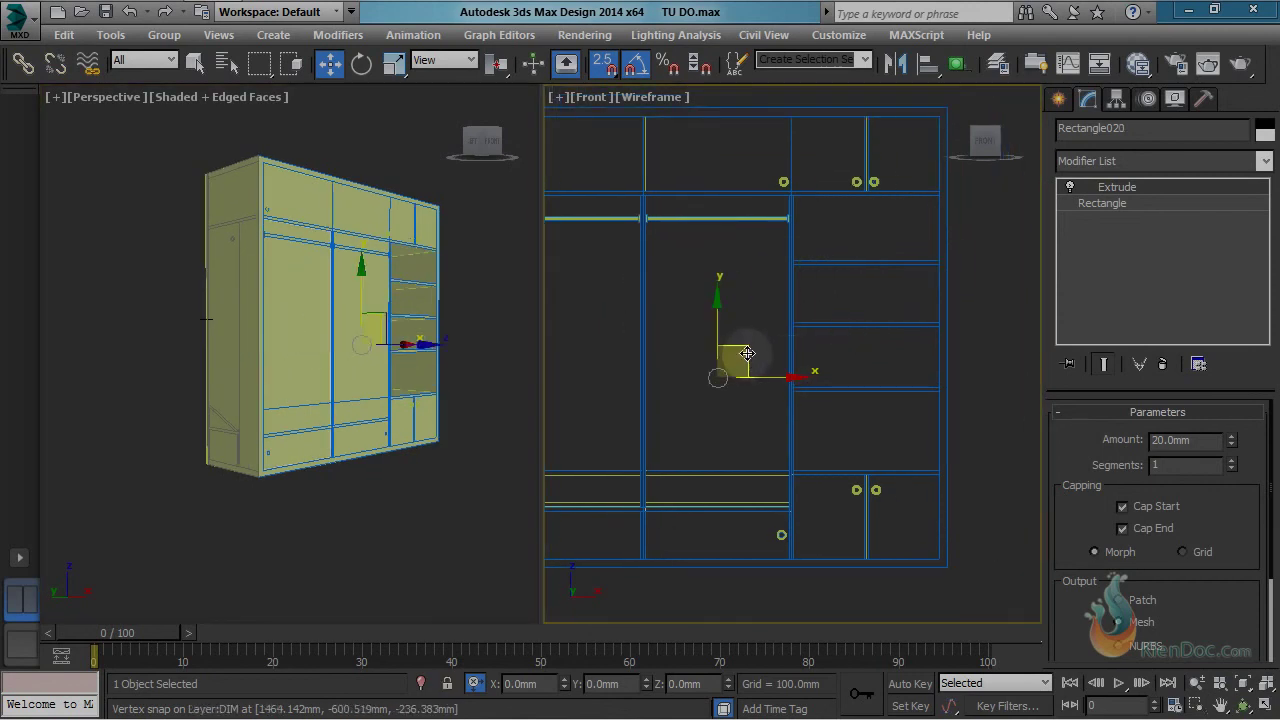
pyautogui.moveTo(747, 353)
pyautogui.keyDown('shift'); pyautogui.mouseDown()
pyautogui.moveTo(885, 314)
pyautogui.moveTo(869, 322)
pyautogui.mouseUp(); pyautogui.keyUp('shift')
pyautogui.keyDown('shift'); pyautogui.moveTo(868, 323); pyautogui.dragTo(868, 324); pyautogui.keyUp('shift')
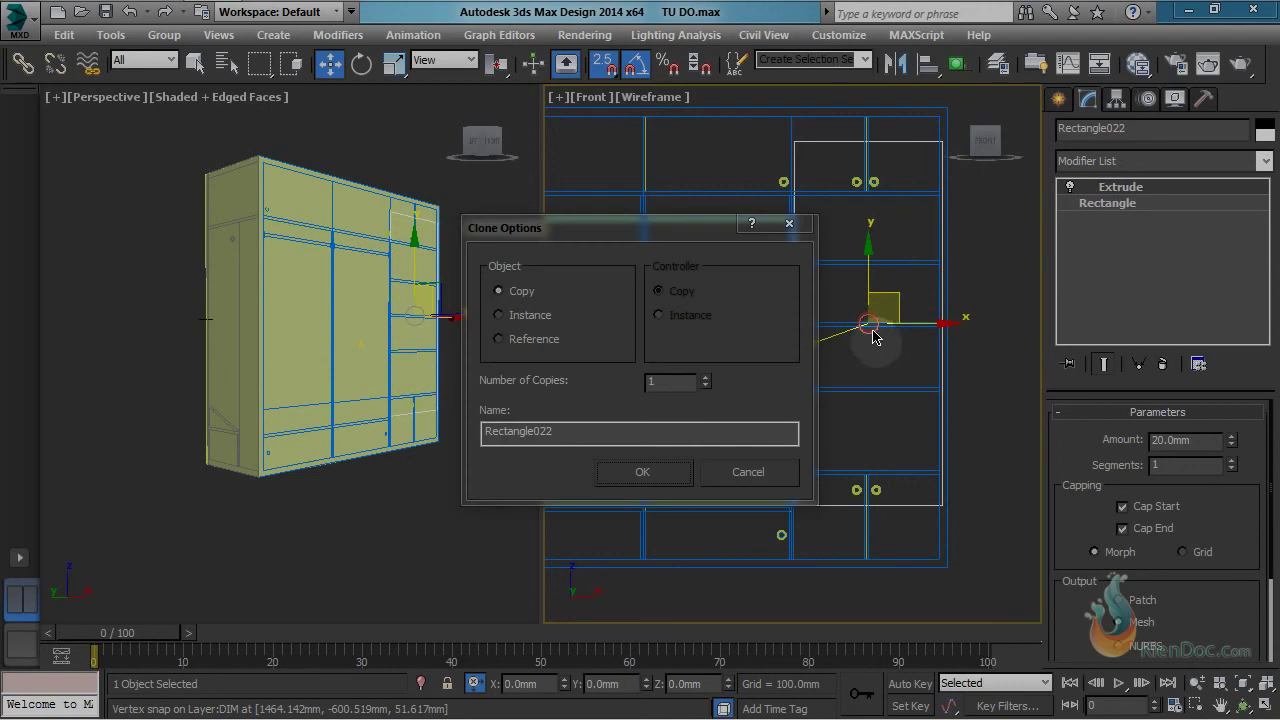
pyautogui.press('Return')
# Step: Convert the copied shelf door to Editable Poly and snap its top vertices down to the upper shelf's underside
pyautogui.rightClick(872, 300)
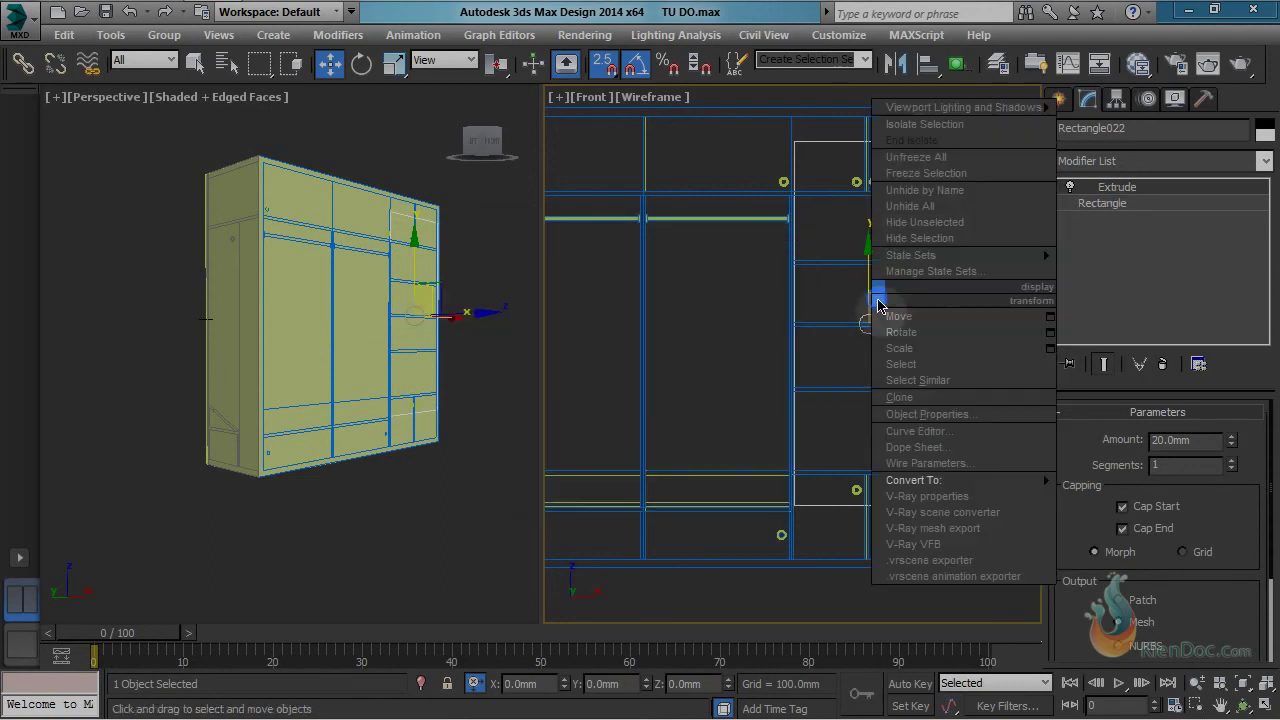
pyautogui.moveTo(955, 480)
pyautogui.click(1085, 493)
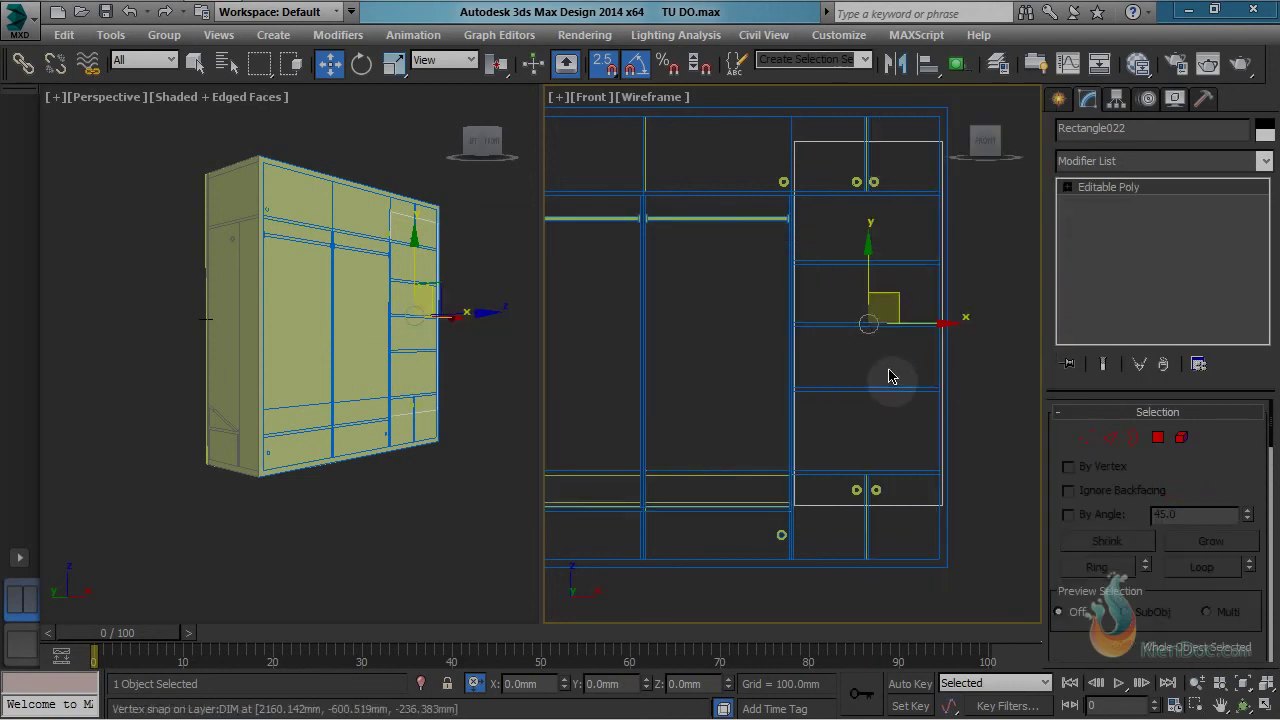
pyautogui.moveTo(891, 371); pyautogui.dragTo(836, 481, button='middle')
pyautogui.scroll(4, 745, 262)
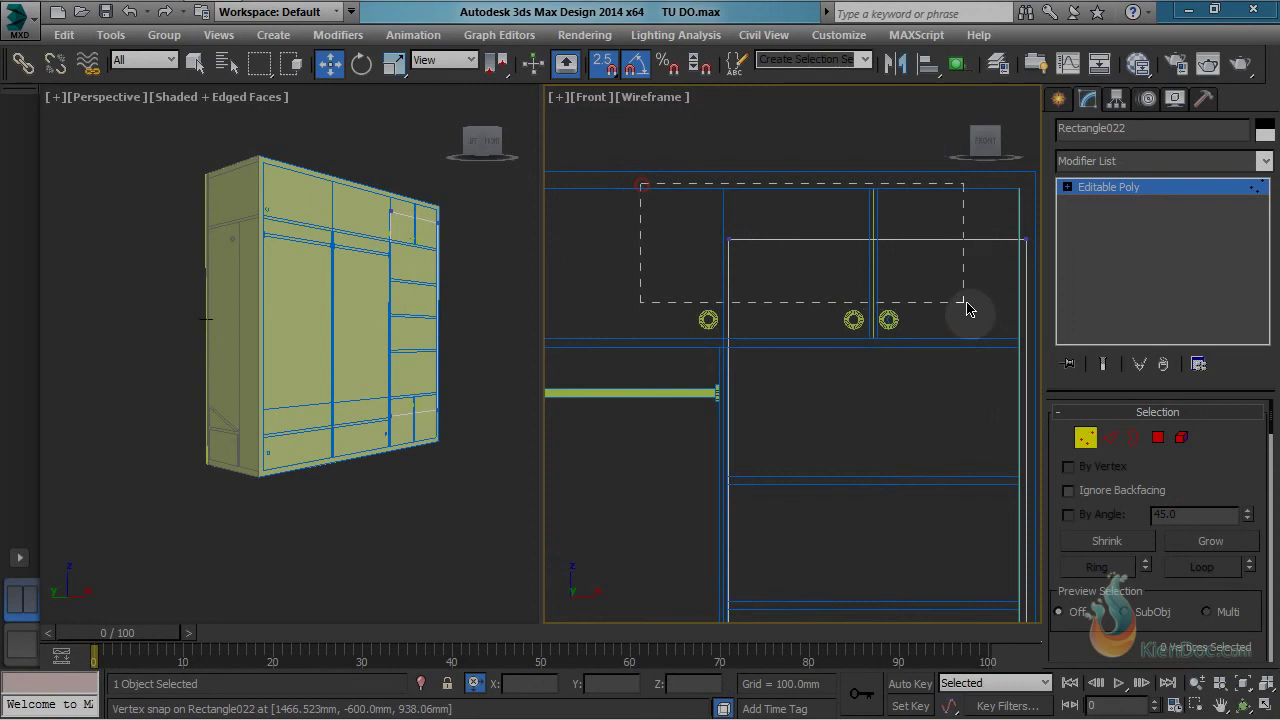
pyautogui.moveTo(1087, 315); pyautogui.dragTo(1086, 316)
pyautogui.moveTo(922, 345); pyautogui.dragTo(809, 323, button='middle')
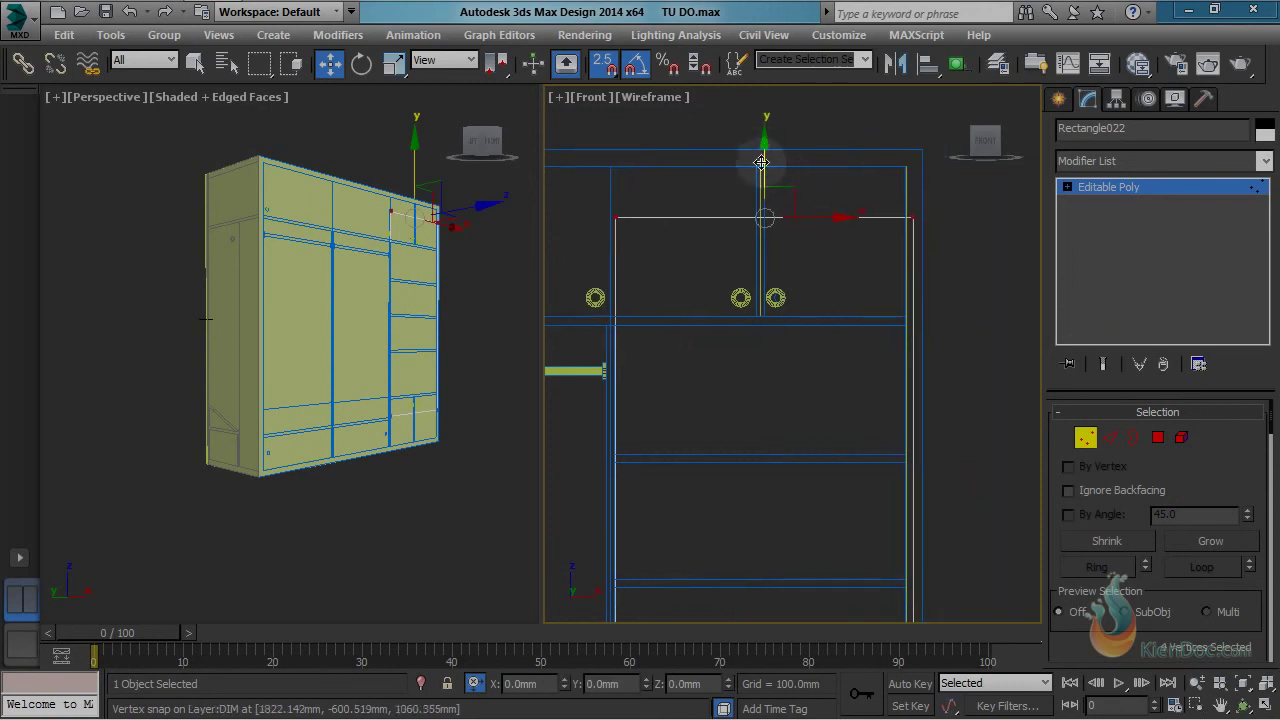
pyautogui.moveTo(761, 162); pyautogui.dragTo(846, 163, button='middle')
pyautogui.moveTo(840, 223); pyautogui.dragTo(711, 336)
# Step: Raise the shelf door's bottom vertices along Y to the shelf above the lower door pair
pyautogui.scroll(-4, 887, 328)
pyautogui.moveTo(890, 515); pyautogui.dragTo(893, 288, button='middle')
pyautogui.scroll(2, 738, 412)
pyautogui.moveTo(861, 431); pyautogui.dragTo(697, 424, button='middle')
pyautogui.moveTo(626, 360); pyautogui.dragTo(1007, 461)
pyautogui.scroll(3, 692, 410)
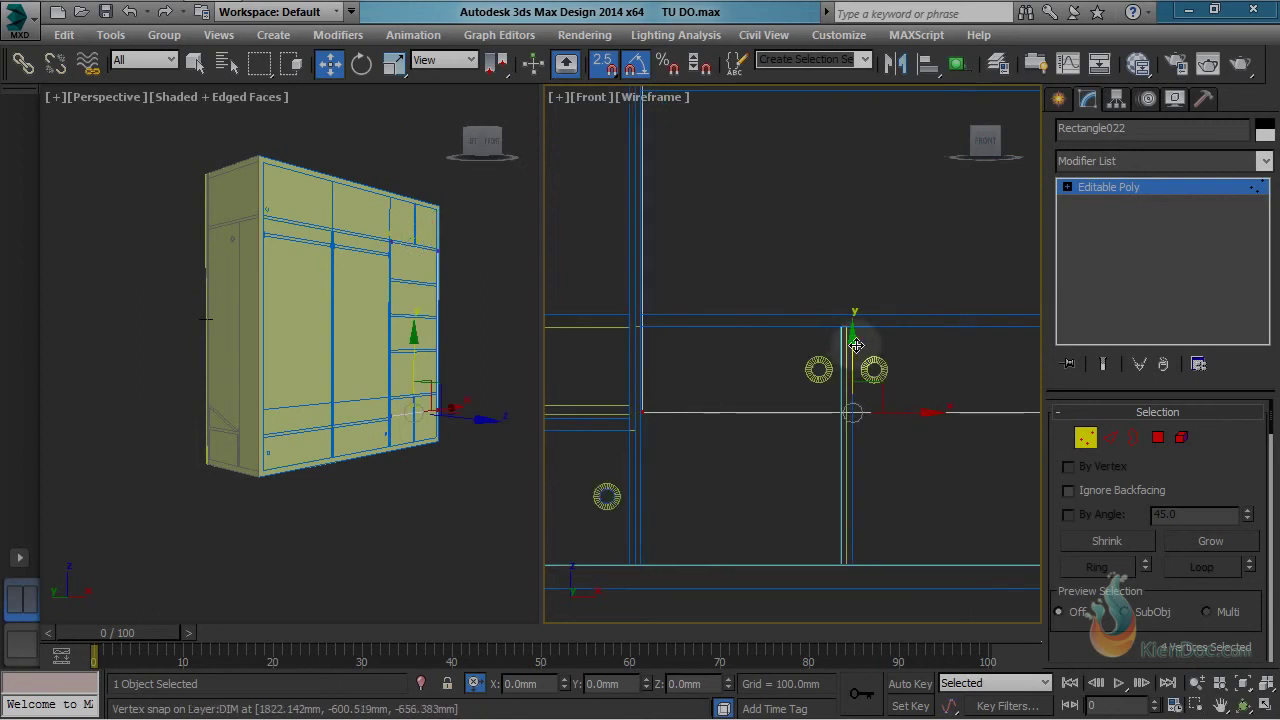
pyautogui.moveTo(856, 345); pyautogui.dragTo(678, 318)
pyautogui.scroll(-5, 732, 320)
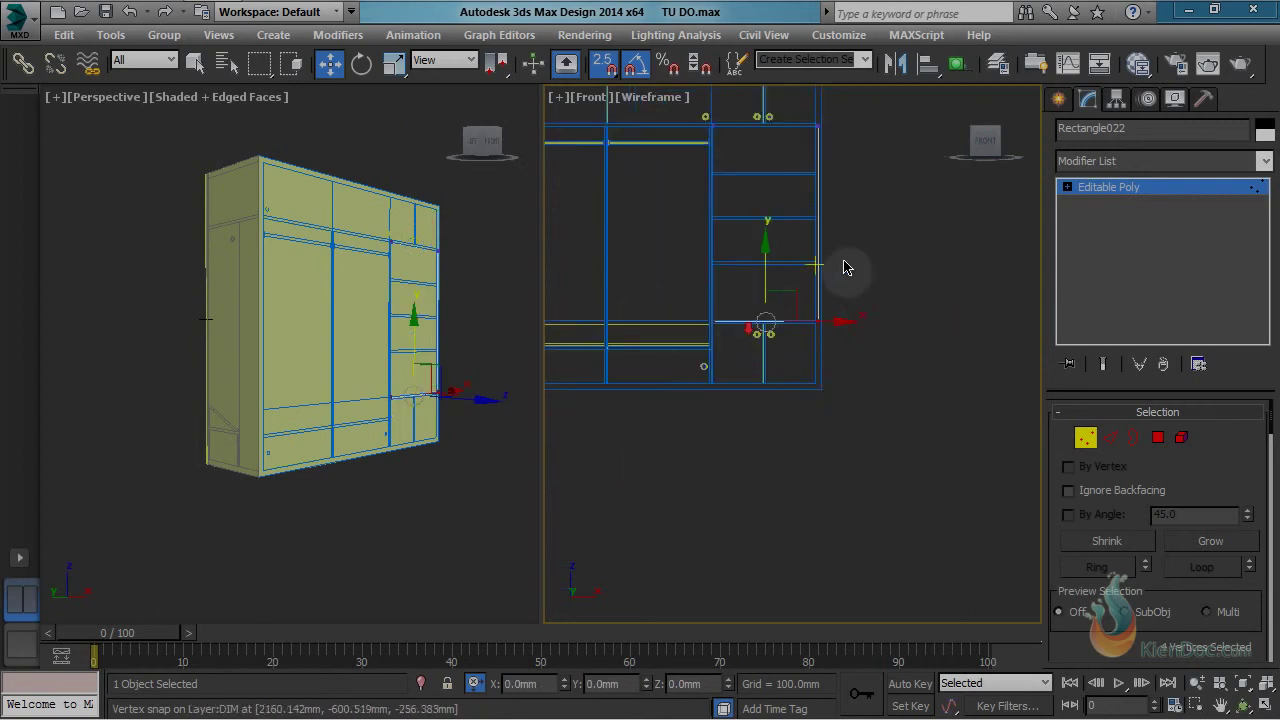
# Step: Snap the shelf door's right-side vertices along X to the inner edge of the wardrobe's right panel
pyautogui.moveTo(843, 262); pyautogui.dragTo(823, 375, button='middle')
pyautogui.moveTo(902, 545); pyautogui.dragTo(902, 545)
pyautogui.scroll(4, 808, 410)
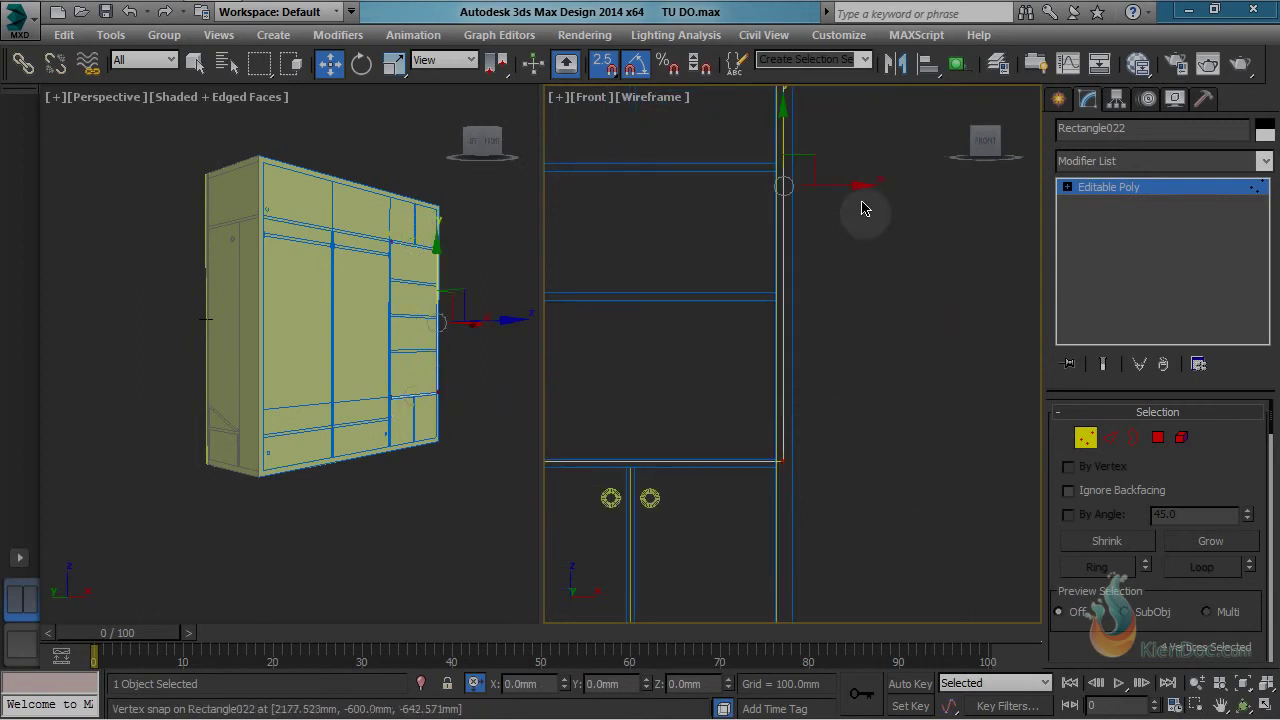
pyautogui.moveTo(859, 187); pyautogui.dragTo(773, 290)
pyautogui.scroll(-5, 797, 312)
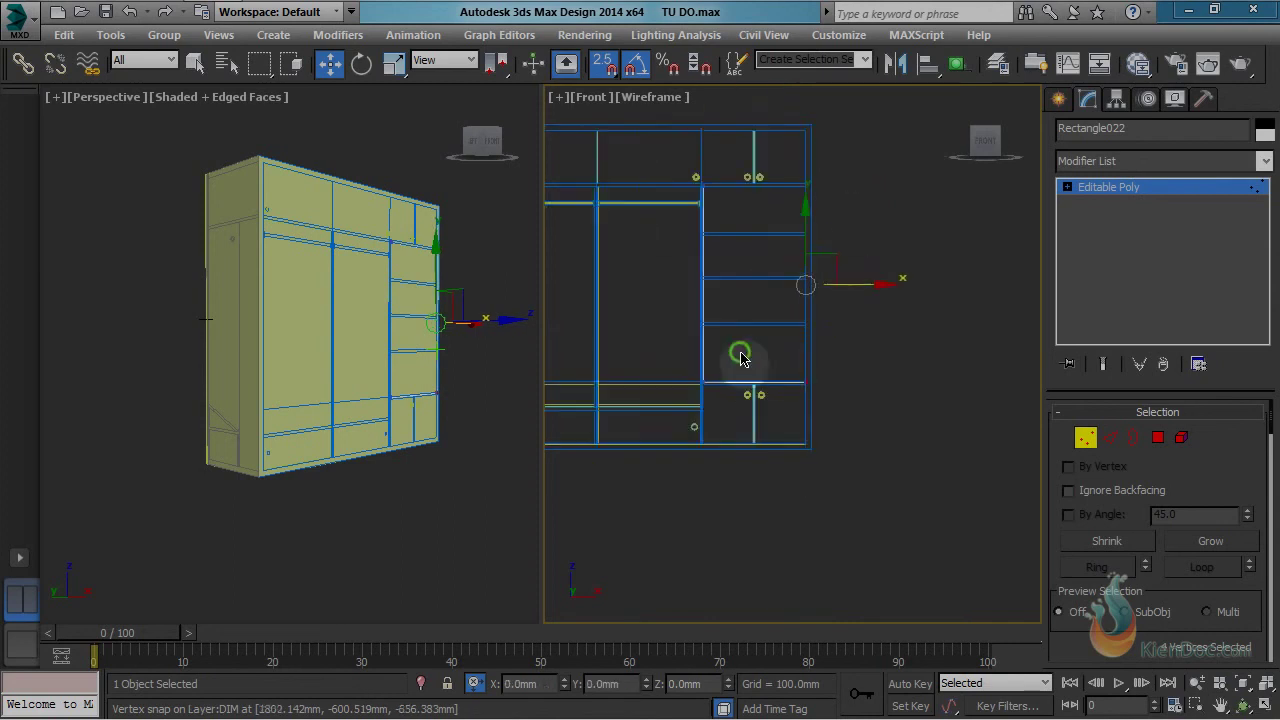
# Step: Snap the shelf door's left-side vertices along X to the divider's right edge
pyautogui.moveTo(741, 350); pyautogui.dragTo(842, 354, button='middle')
pyautogui.moveTo(757, 428); pyautogui.dragTo(757, 441)
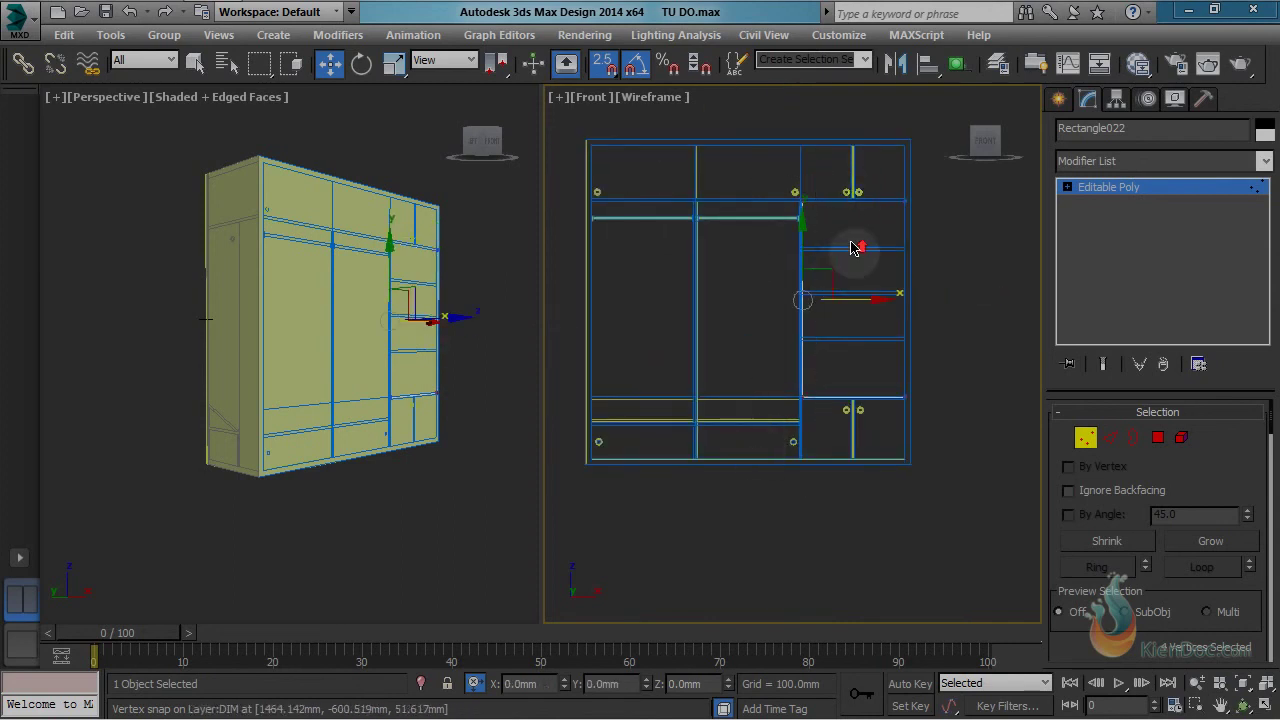
pyautogui.scroll(4, 850, 242)
pyautogui.moveTo(807, 445); pyautogui.dragTo(879, 289, button='middle')
pyautogui.scroll(2, 893, 208)
pyautogui.moveTo(868, 200); pyautogui.dragTo(797, 467)
# Step: Snap the shelf door's bottom vertices to the exact top edge of the shelf above the lower doors and check the upper corner
pyautogui.moveTo(912, 511); pyautogui.dragTo(701, 453, button='middle')
pyautogui.moveTo(588, 440); pyautogui.dragTo(626, 429, button='middle')
pyautogui.moveTo(1008, 455); pyautogui.dragTo(1008, 455)
pyautogui.scroll(4, 900, 417)
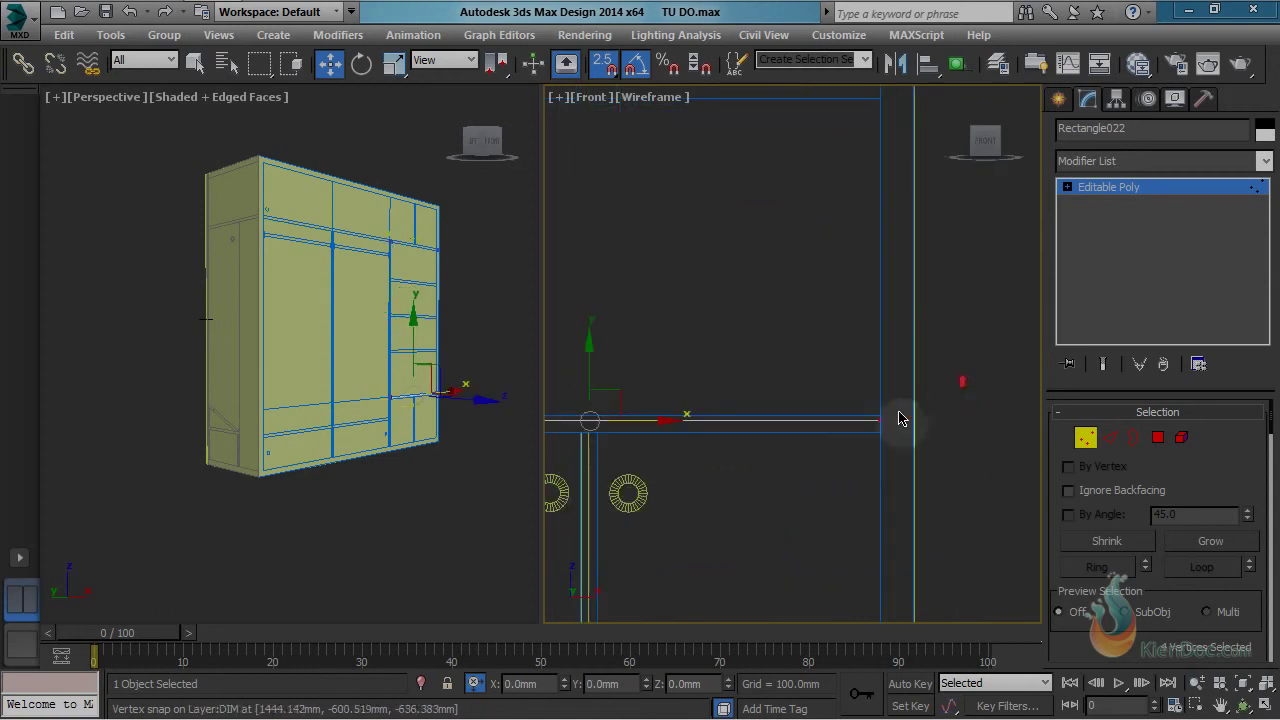
pyautogui.moveTo(686, 366); pyautogui.dragTo(985, 408)
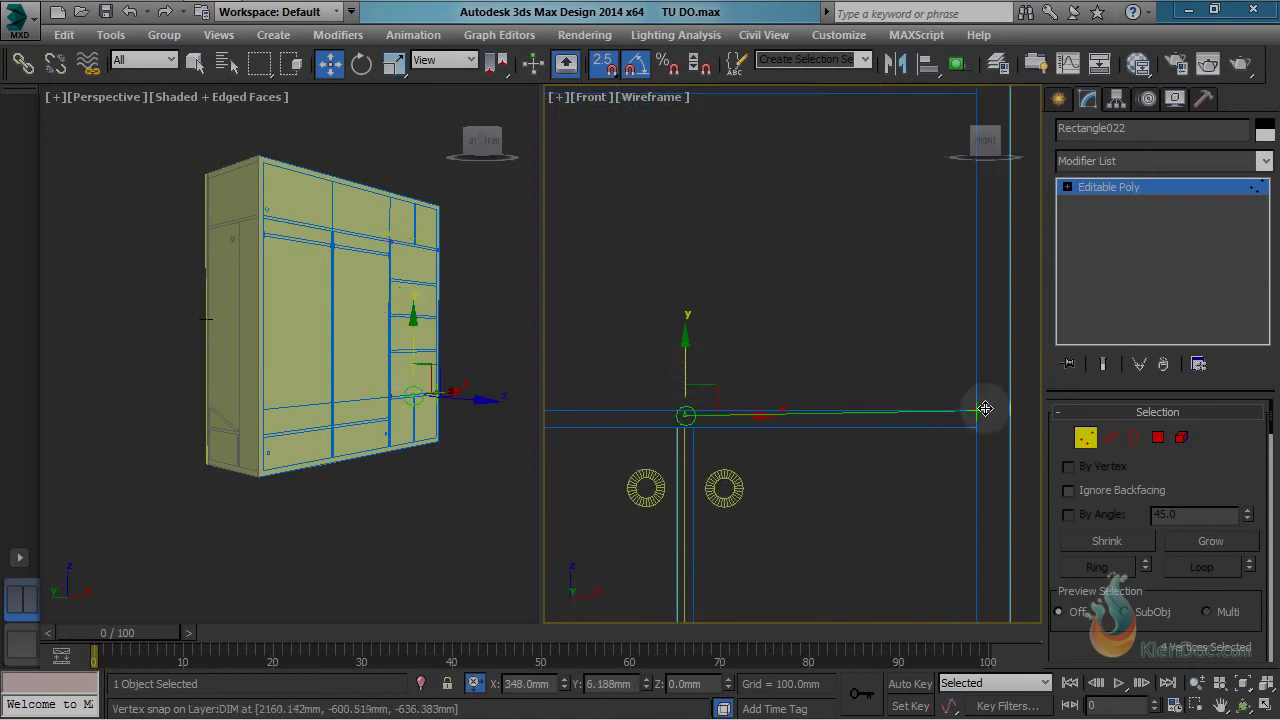
pyautogui.scroll(-5, 976, 400)
pyautogui.moveTo(856, 268); pyautogui.dragTo(834, 466, button='middle')
pyautogui.scroll(6, 800, 316)
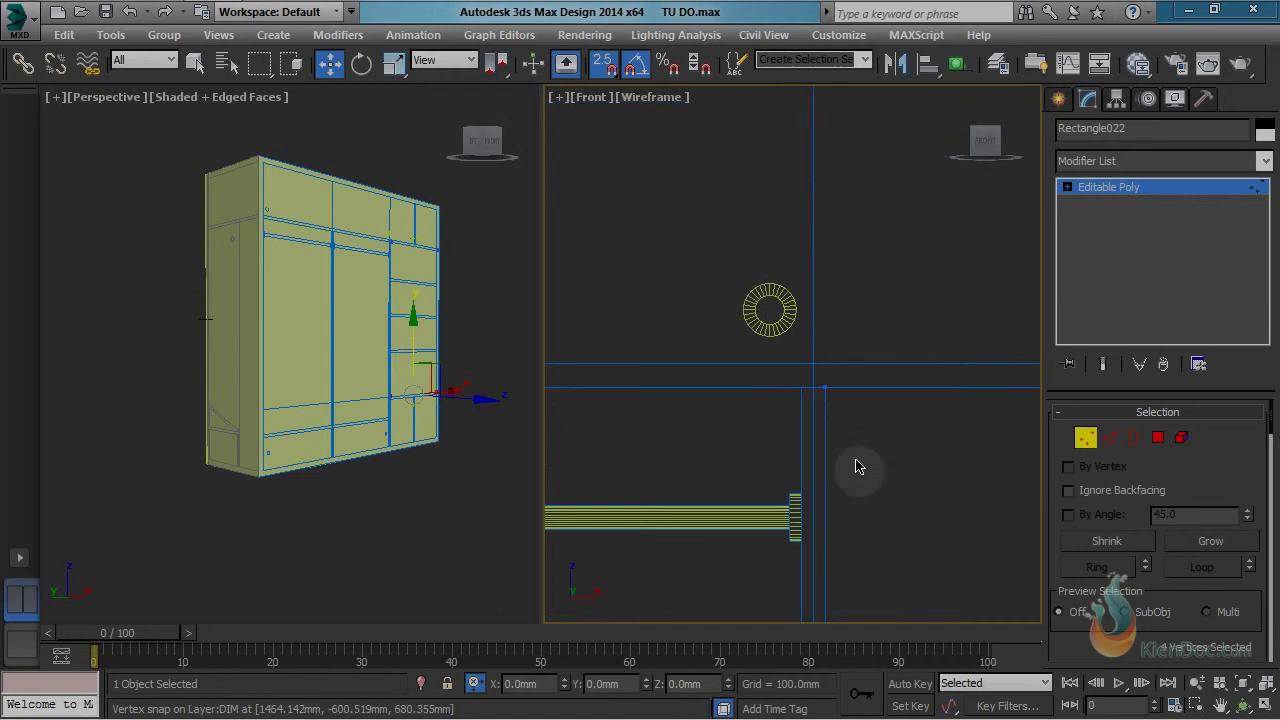
# Step: Examine the wardrobe's doors and compartments in both views and leave the shelf door's vertex editing
pyautogui.scroll(-7, 855, 467)
pyautogui.scroll(10, 416, 325)
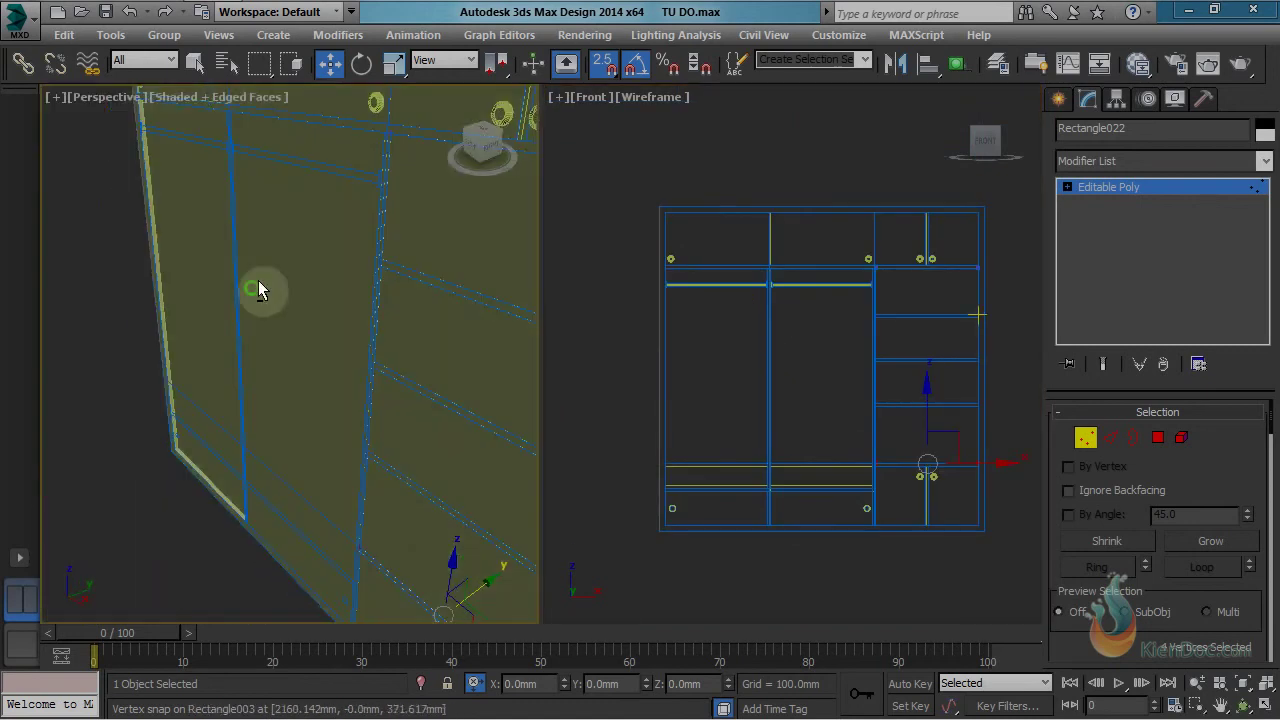
pyautogui.scroll(-5, 323, 337)
pyautogui.keyDown('alt'); pyautogui.moveTo(323, 337); pyautogui.dragTo(370, 335, button='middle'); pyautogui.keyUp('alt')
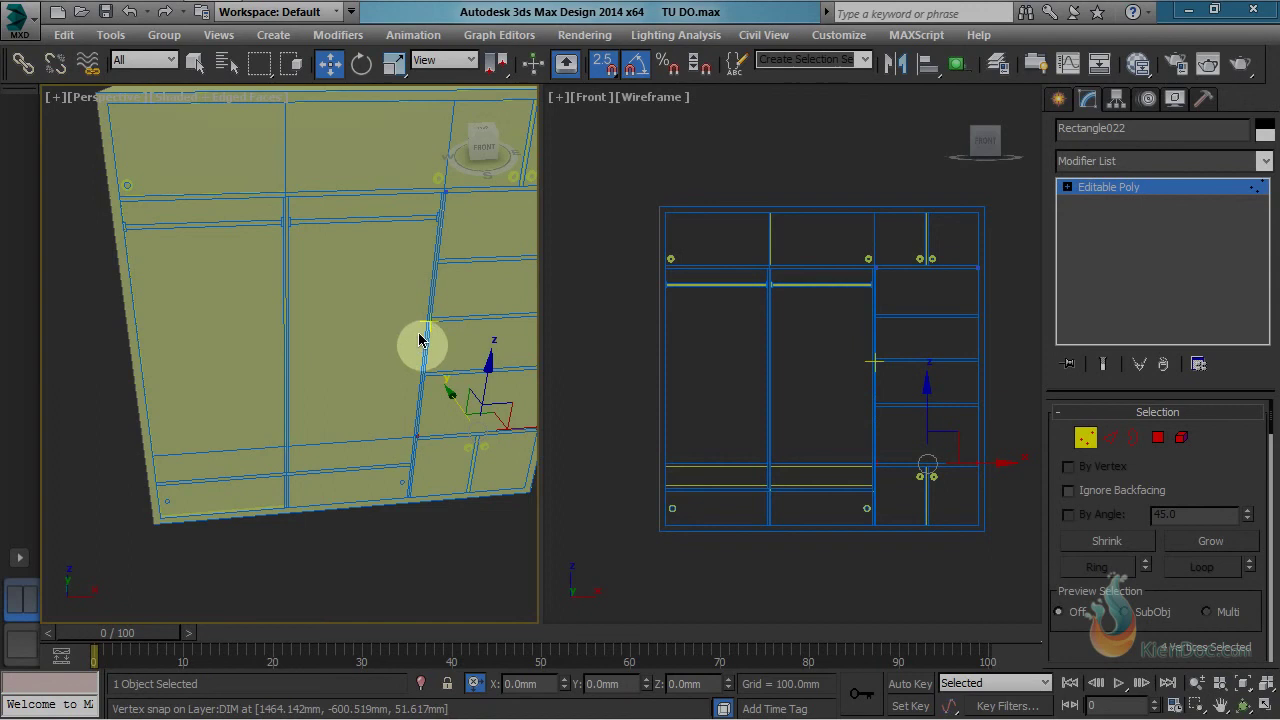
pyautogui.keyDown('alt'); pyautogui.moveTo(315, 347); pyautogui.dragTo(298, 324, button='middle'); pyautogui.keyUp('alt')
pyautogui.moveTo(671, 259); pyautogui.dragTo(695, 251, button='middle')
pyautogui.scroll(2, 694, 252)
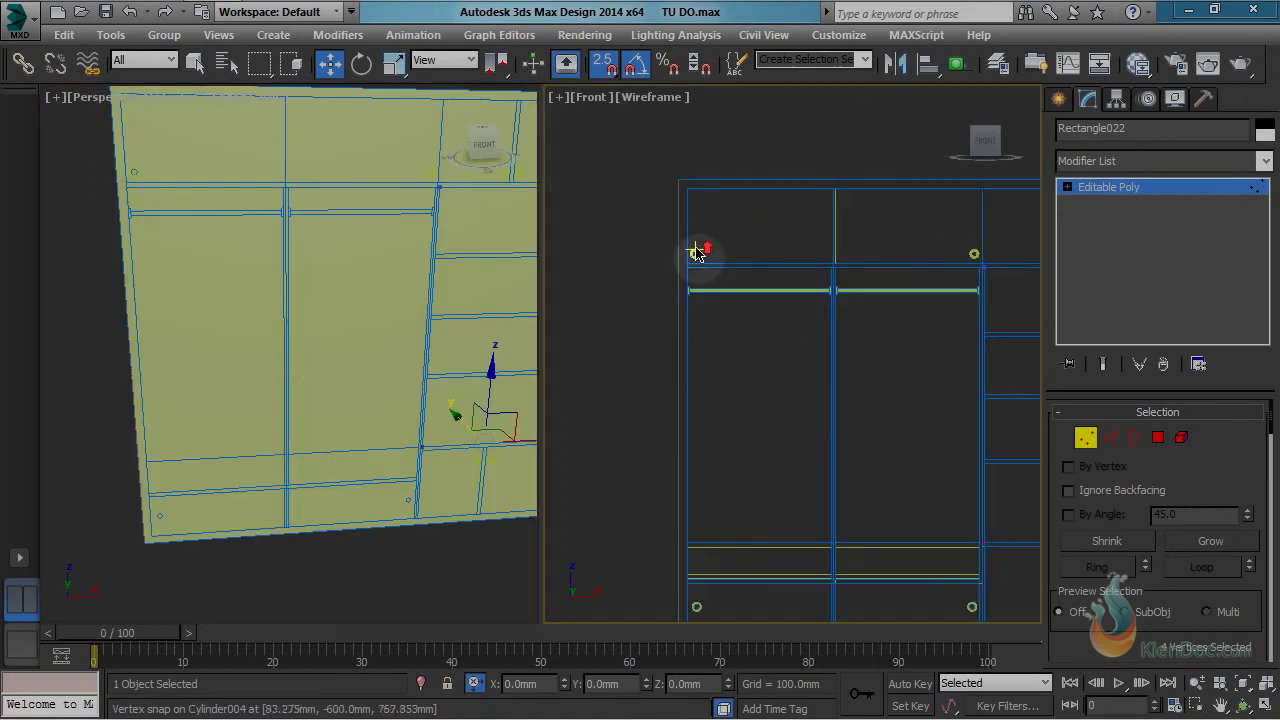
pyautogui.moveTo(711, 489); pyautogui.dragTo(718, 266, button='middle')
pyautogui.scroll(8, 985, 362)
pyautogui.press('1')
# Step: Open the groups of the two lower door panels with knobs beneath the hanging compartments
pyautogui.click(918, 464)
pyautogui.scroll(-3, 918, 464)
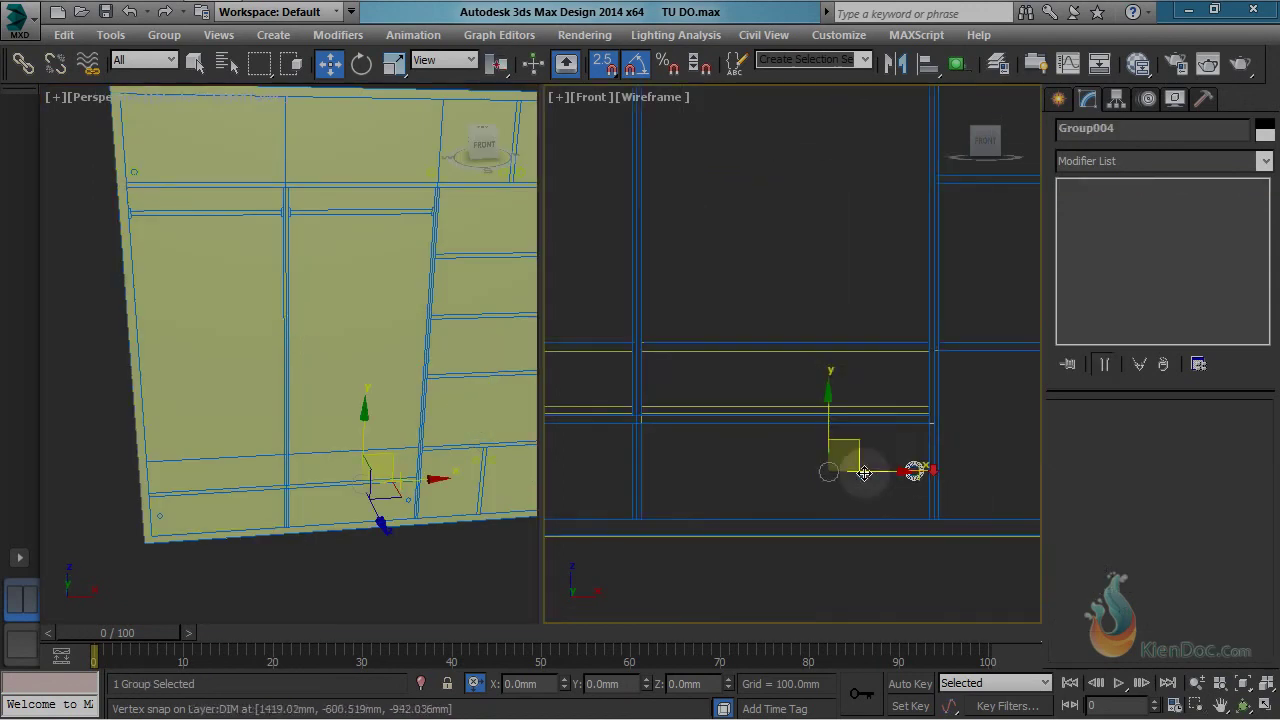
pyautogui.moveTo(860, 466); pyautogui.dragTo(915, 458, button='middle')
pyautogui.moveTo(790, 366); pyautogui.dragTo(917, 335, button='middle')
pyautogui.scroll(-2, 921, 333)
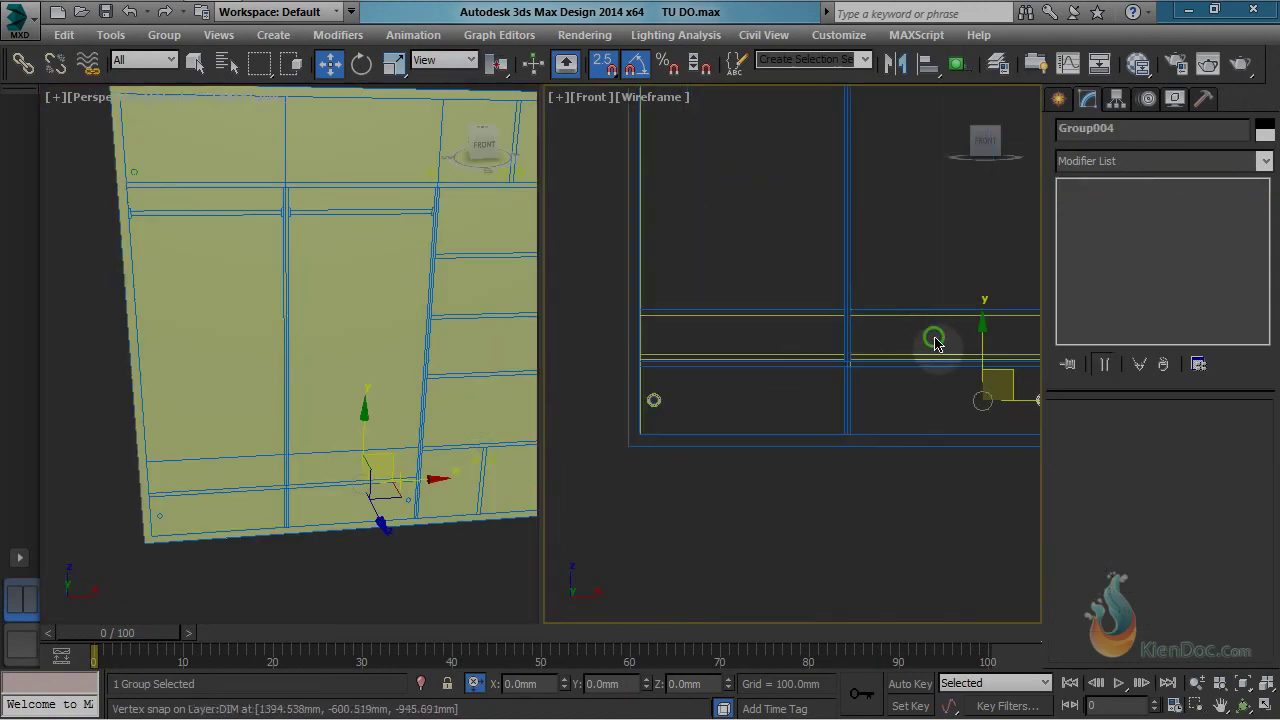
pyautogui.click(164, 36)
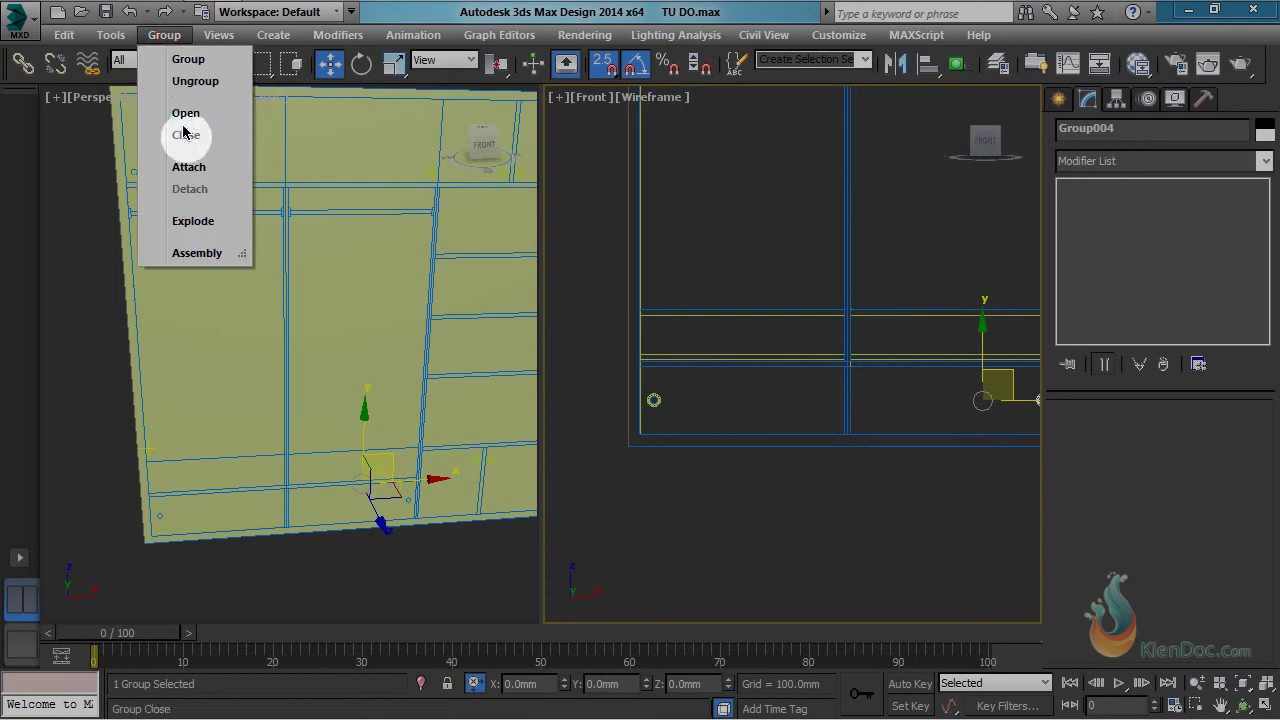
pyautogui.click(189, 117)
pyautogui.scroll(2, 700, 371)
pyautogui.click(646, 337)
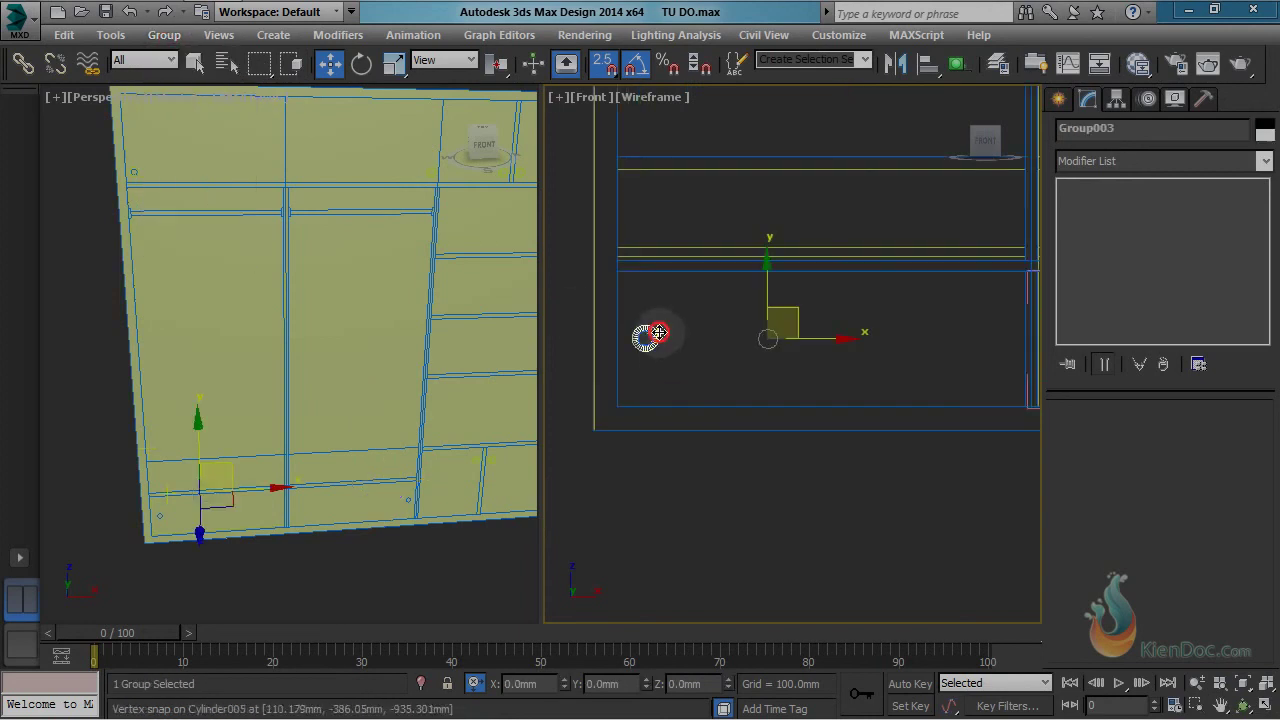
pyautogui.click(164, 36)
pyautogui.click(186, 115)
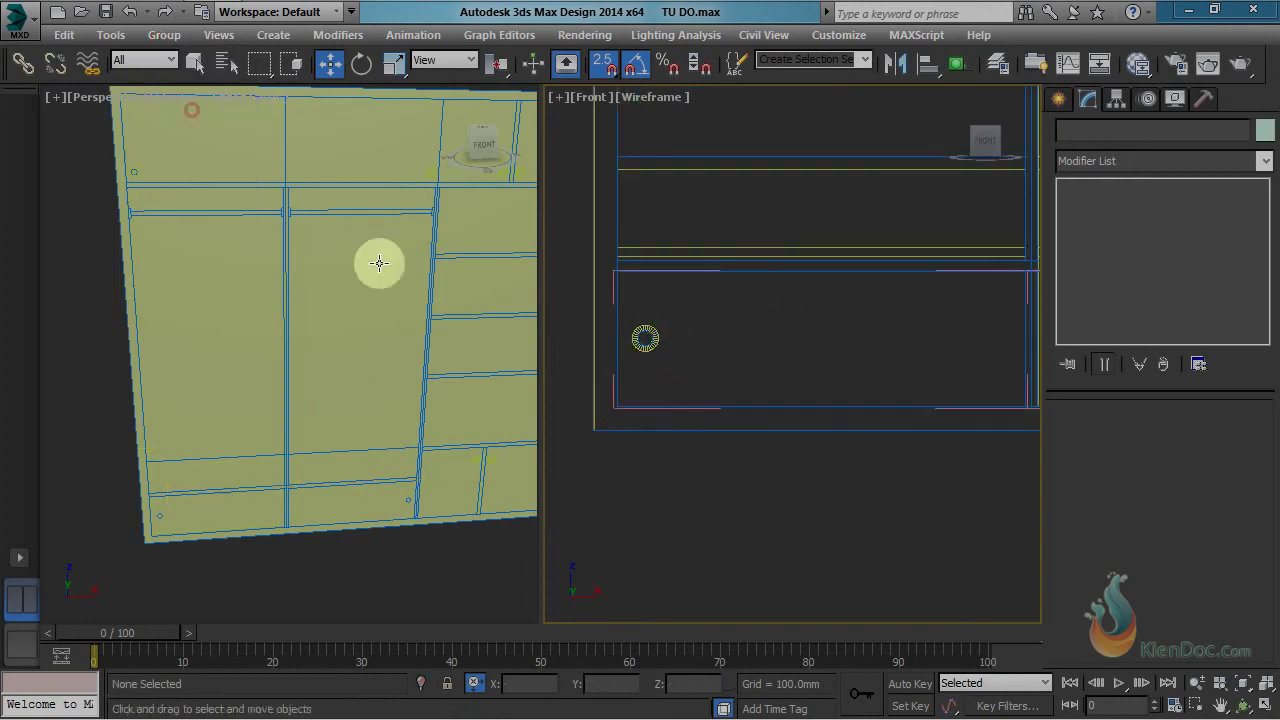
# Step: Copy the outer knobs of both lower panels straight up along Y to about mid-height of the tall hanging-compartment doors
pyautogui.scroll(3, 686, 274)
pyautogui.click(686, 242)
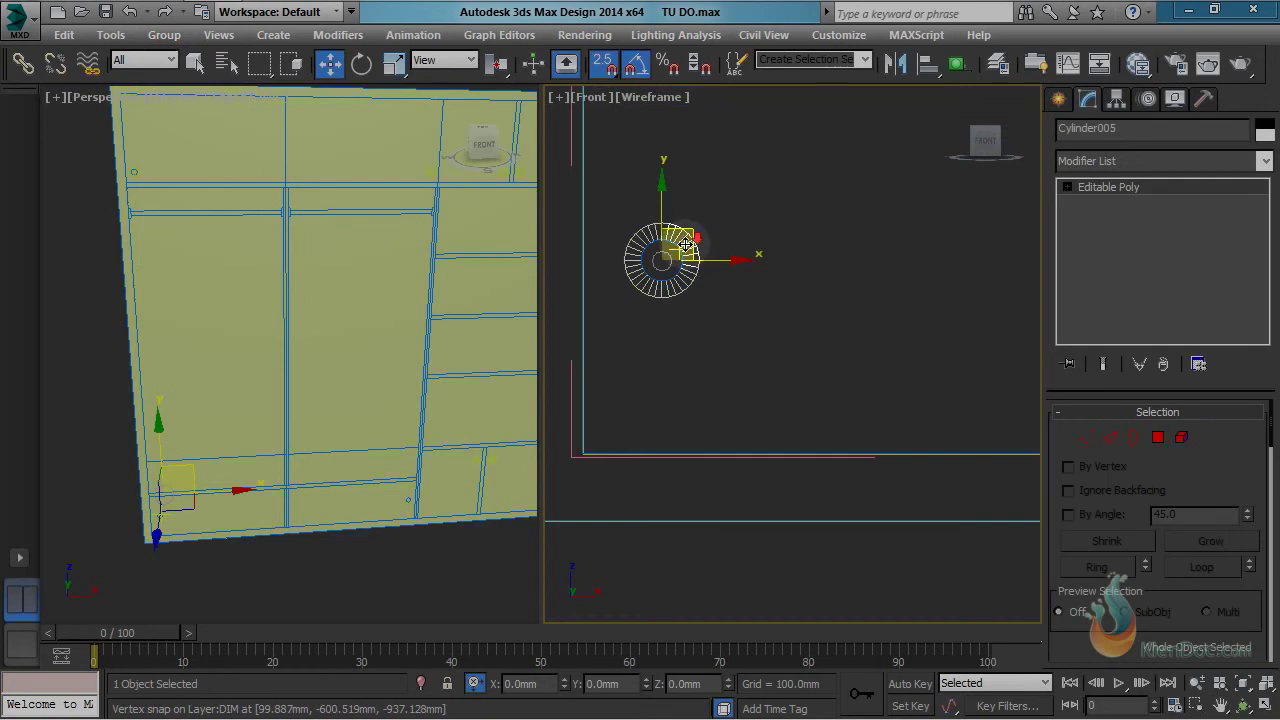
pyautogui.scroll(-5, 716, 269)
pyautogui.moveTo(1002, 291); pyautogui.dragTo(886, 360, button='middle')
pyautogui.scroll(5, 871, 337)
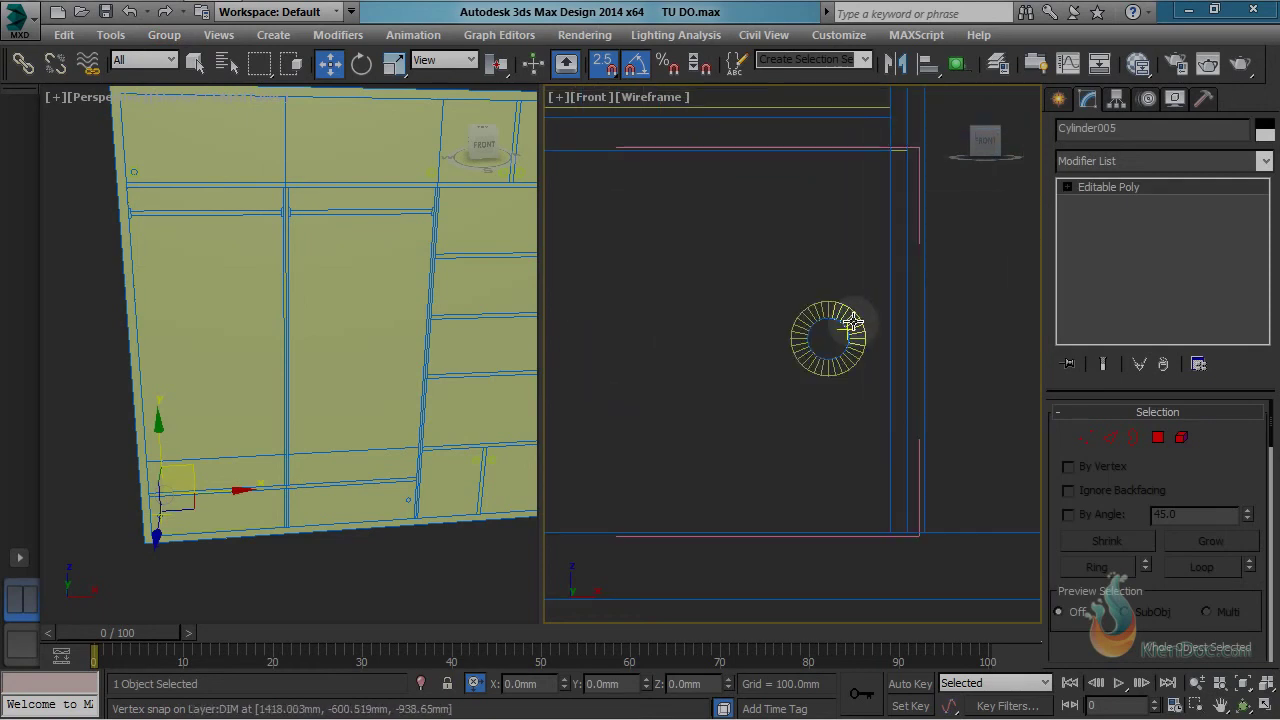
pyautogui.keyDown('ctrl'); pyautogui.click(852, 322); pyautogui.keyUp('ctrl')
pyautogui.scroll(-3, 848, 328)
pyautogui.scroll(3, 848, 423)
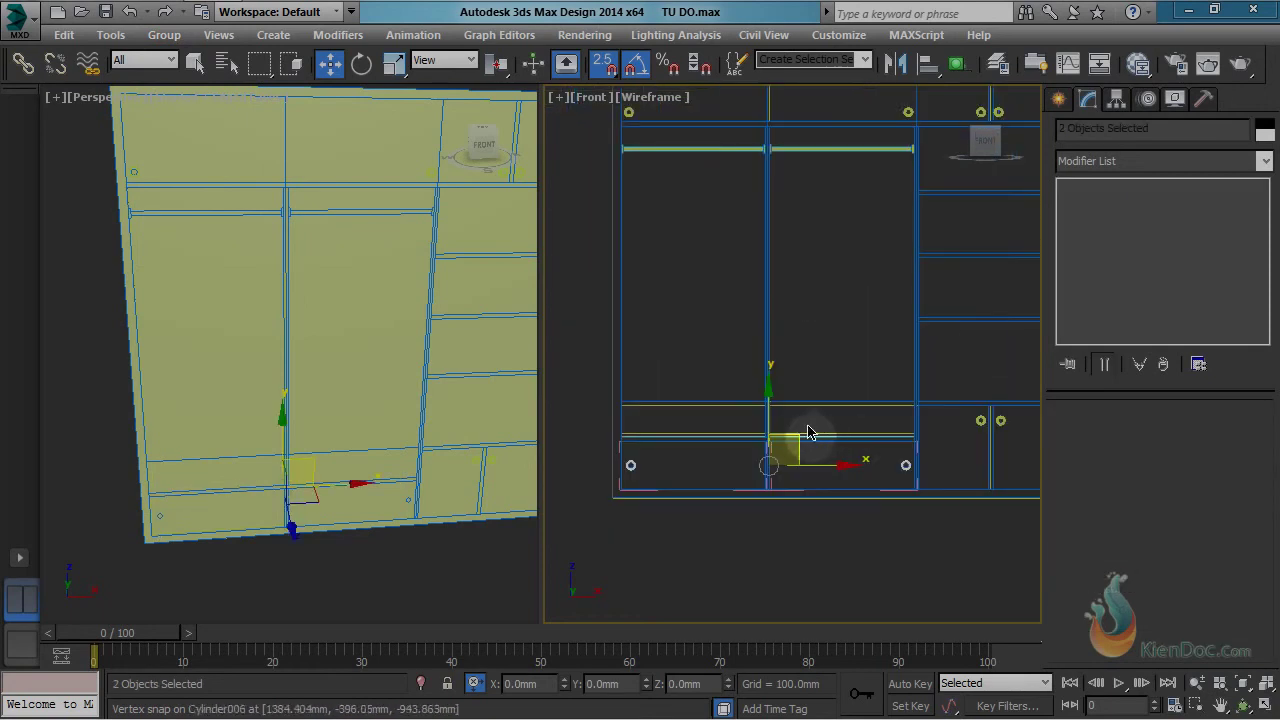
pyautogui.moveTo(769, 405); pyautogui.dragTo(776, 196)
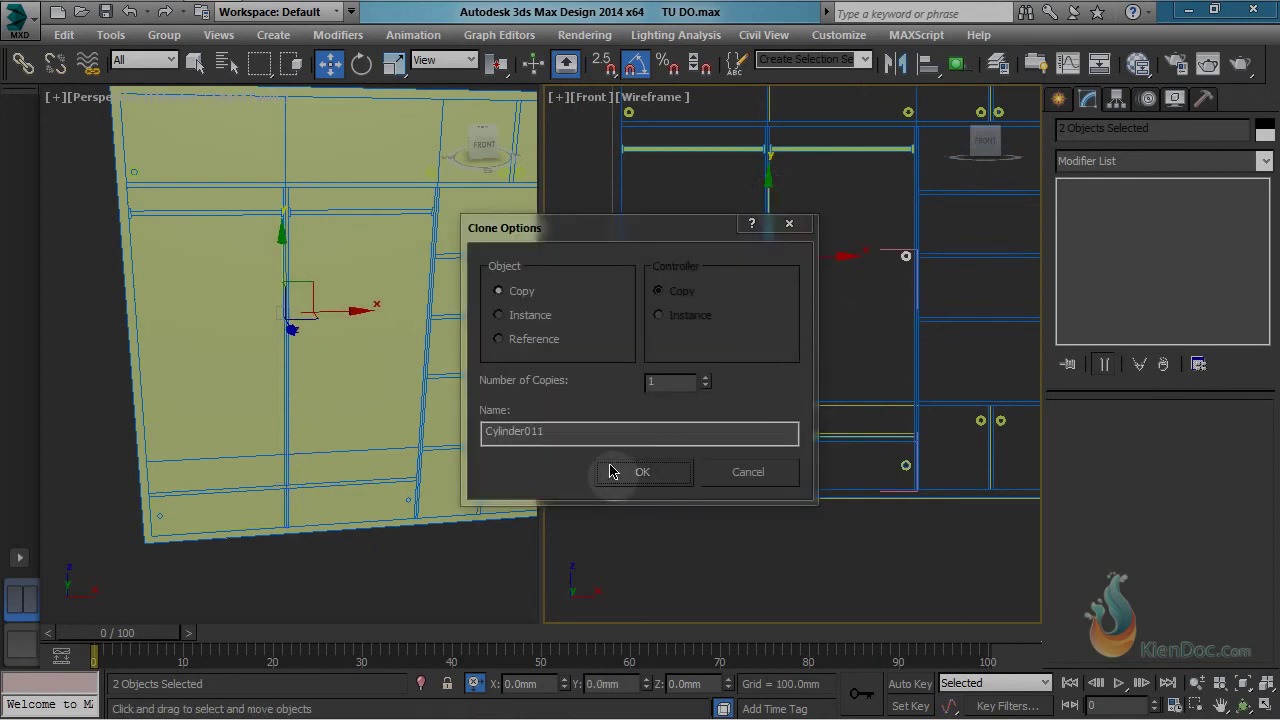
pyautogui.click(646, 474)
# Step: Detach the two copied knobs from the opened lower panel groups
pyautogui.scroll(4, 880, 302)
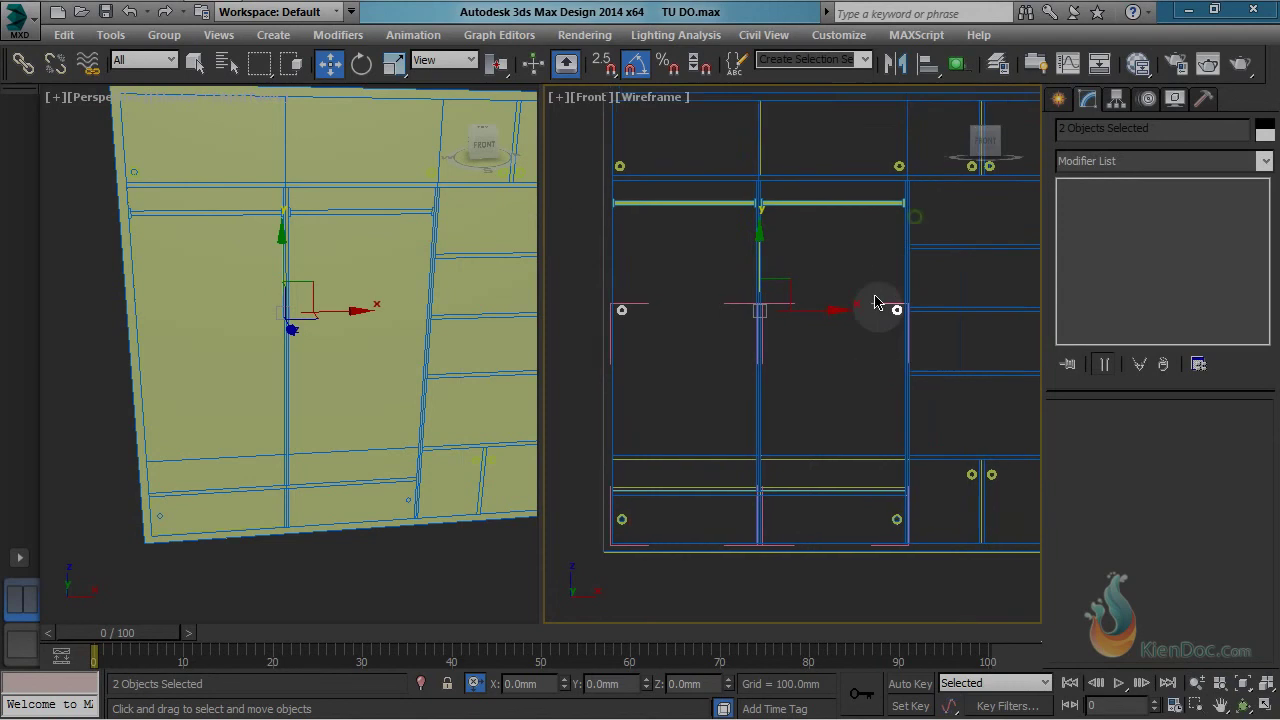
pyautogui.scroll(4, 902, 289)
pyautogui.scroll(-6, 893, 296)
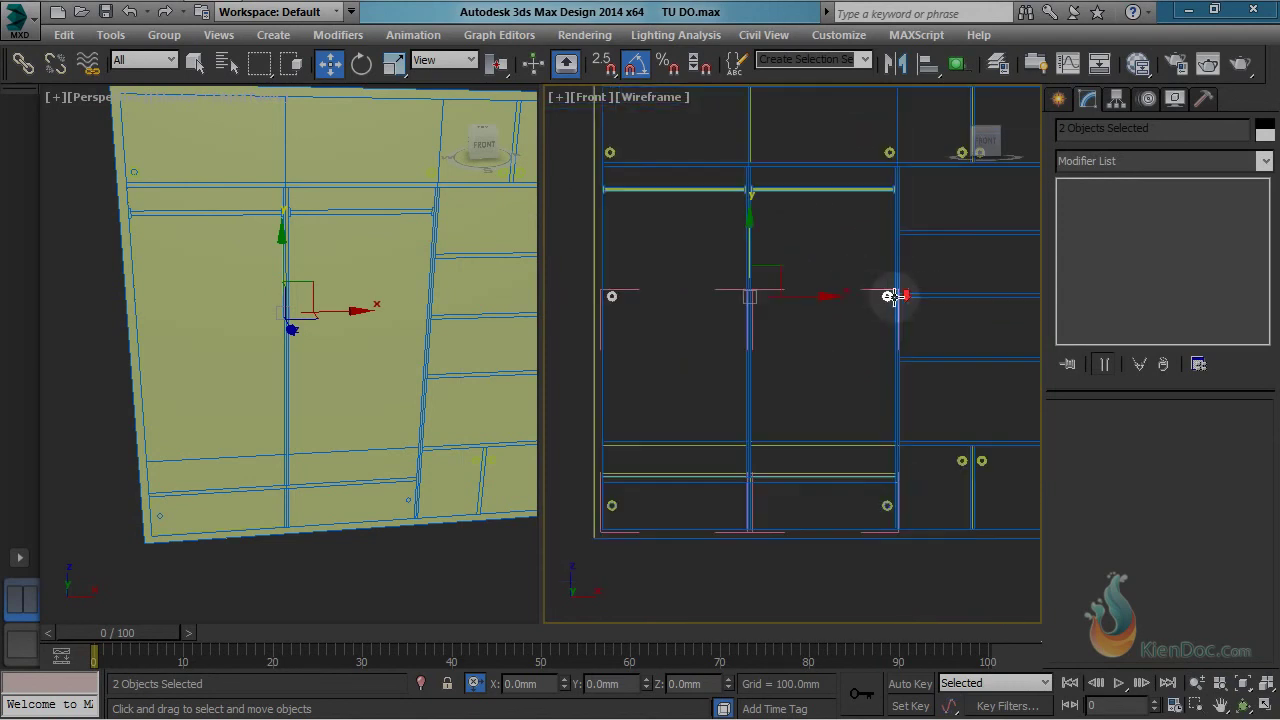
pyautogui.moveTo(868, 305); pyautogui.dragTo(882, 305, button='middle')
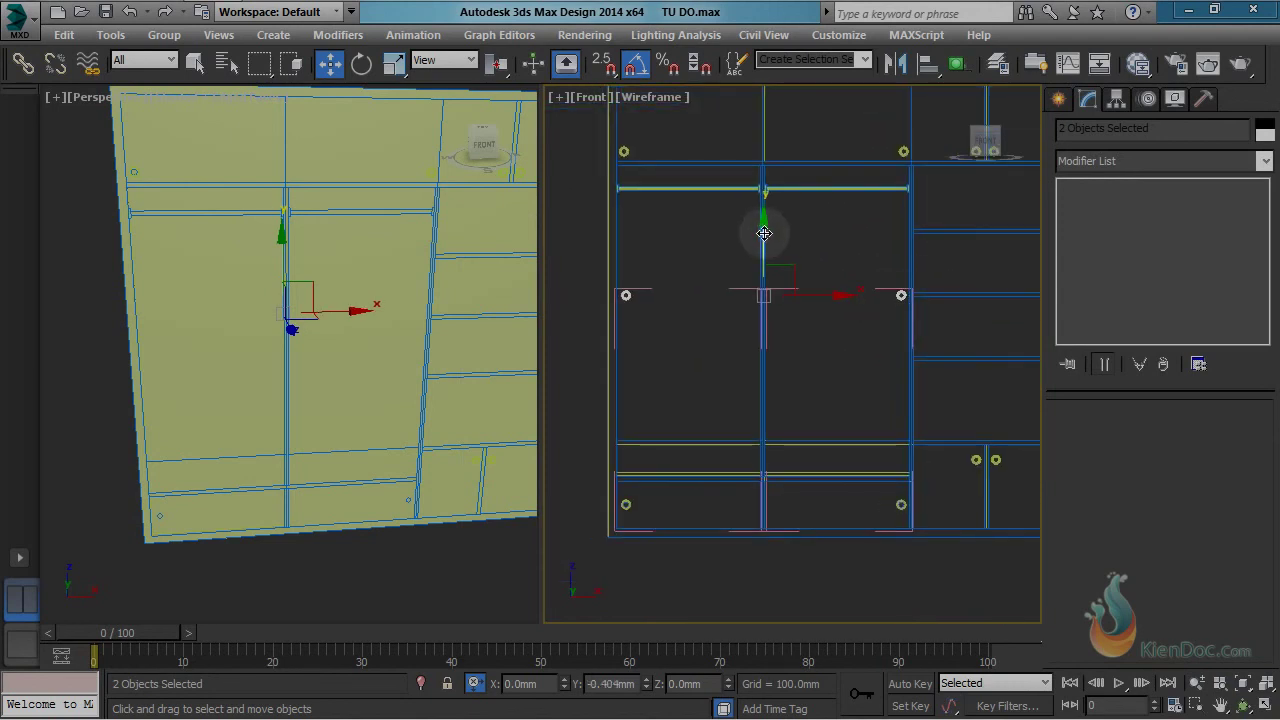
pyautogui.scroll(4, 860, 308)
pyautogui.scroll(-4, 886, 286)
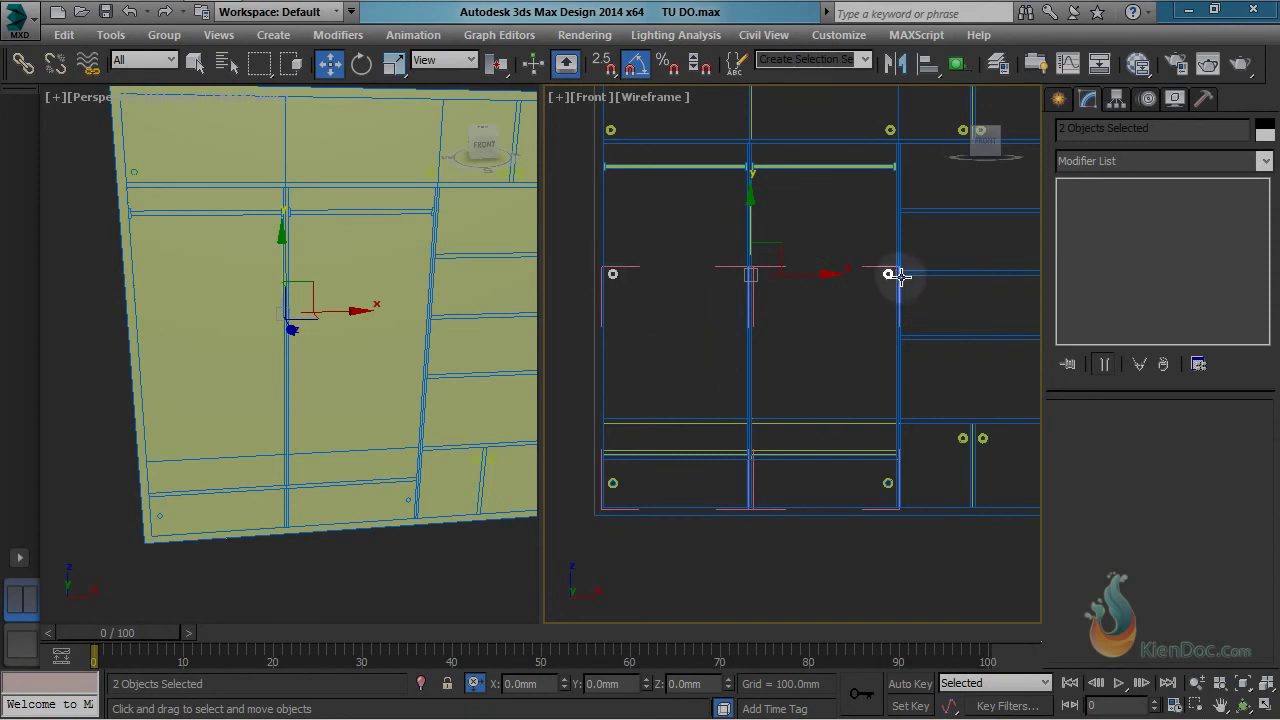
pyautogui.click(164, 34)
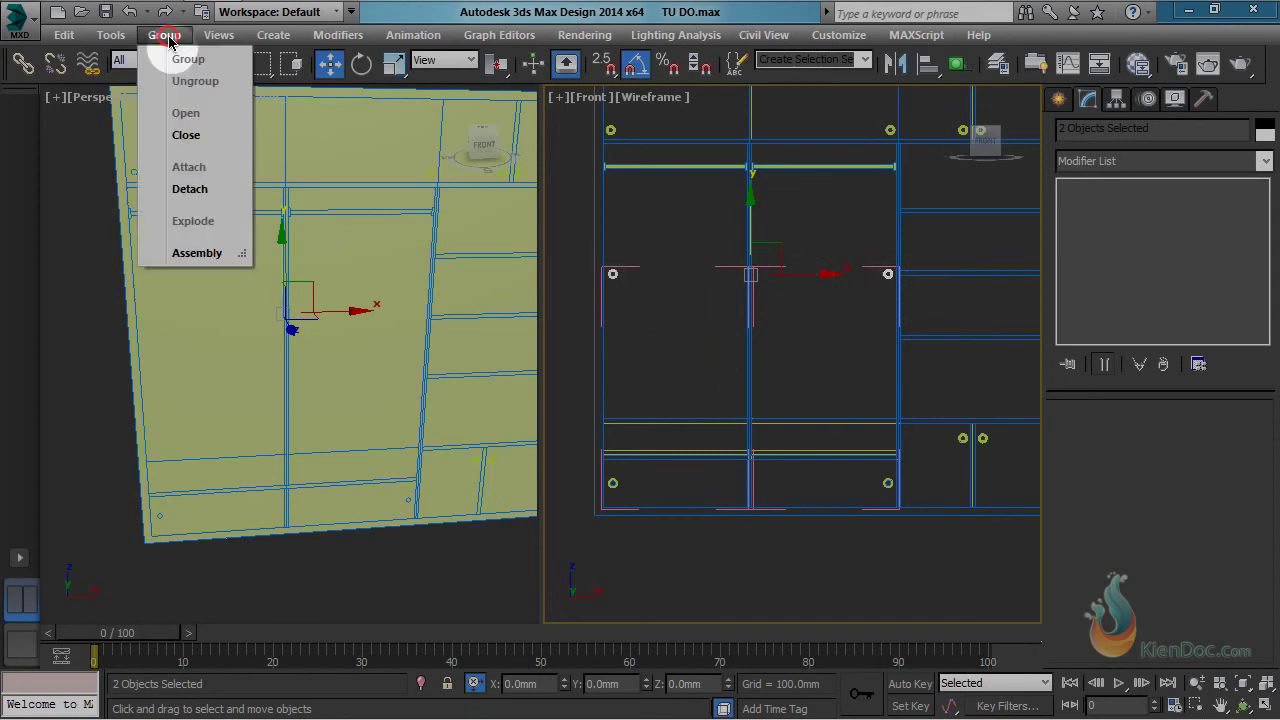
pyautogui.click(211, 193)
# Step: Select every object, close all open groups and clear the selection
pyautogui.moveTo(744, 419); pyautogui.dragTo(788, 367, button='middle')
pyautogui.scroll(-3, 687, 424)
pyautogui.hotkey('ctrl', 'a')
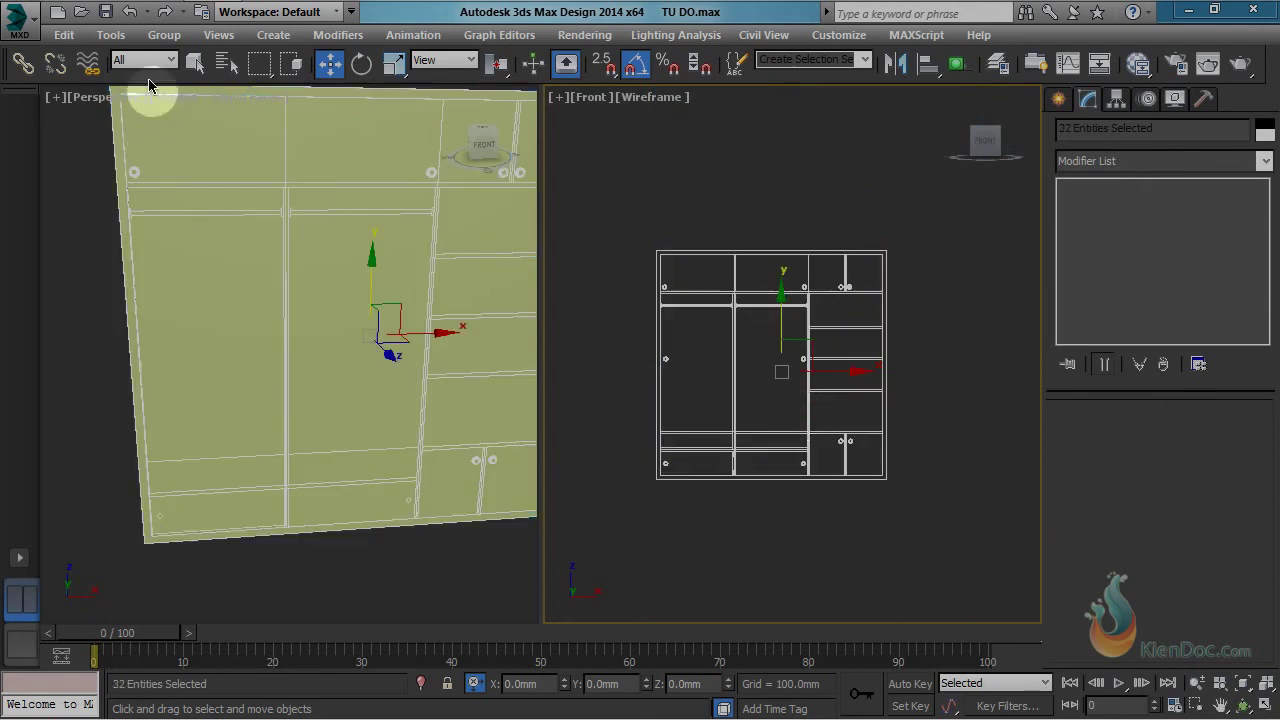
pyautogui.click(162, 38)
pyautogui.click(201, 130)
pyautogui.click(966, 375)
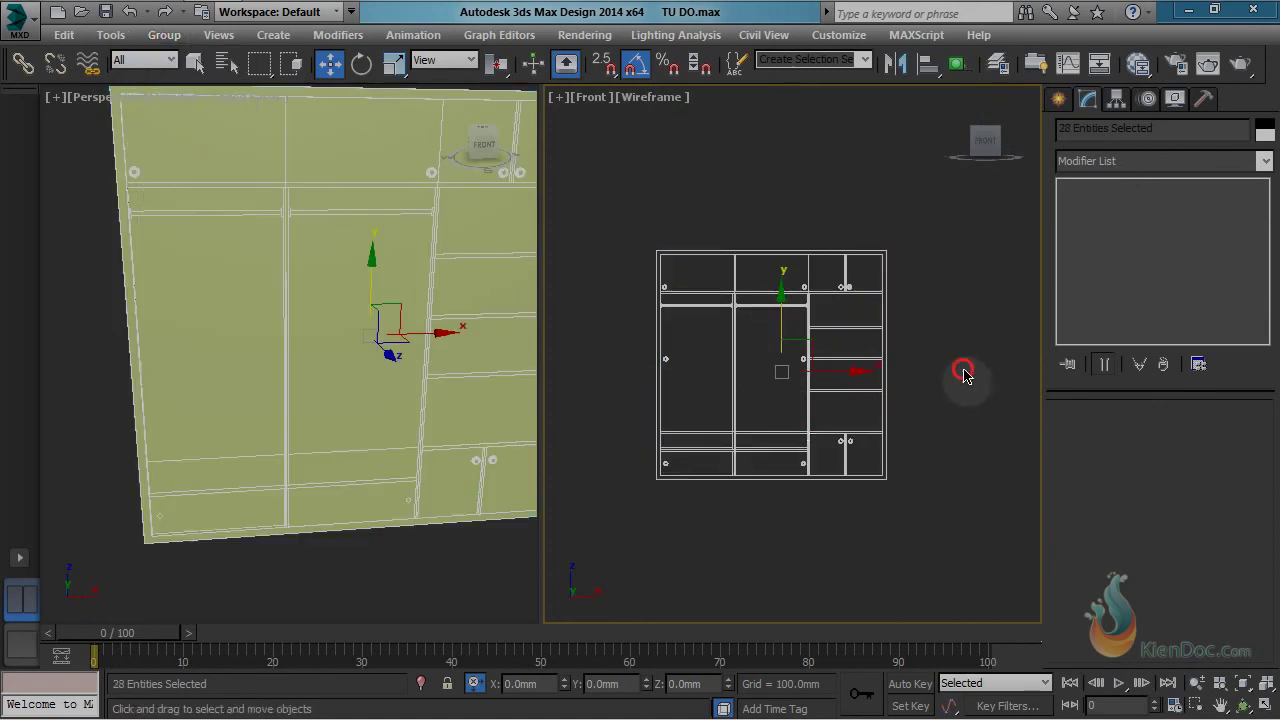
# Step: Examine how the copied knobs sit relative to the tall doors in the perspective and front views
pyautogui.scroll(2, 781, 370)
pyautogui.scroll(2, 782, 369)
pyautogui.scroll(-2, 777, 366)
pyautogui.keyDown('alt'); pyautogui.moveTo(323, 249); pyautogui.dragTo(406, 396, button='middle'); pyautogui.keyUp('alt')
pyautogui.moveTo(432, 440); pyautogui.dragTo(346, 265, button='middle')
pyautogui.scroll(3, 434, 407)
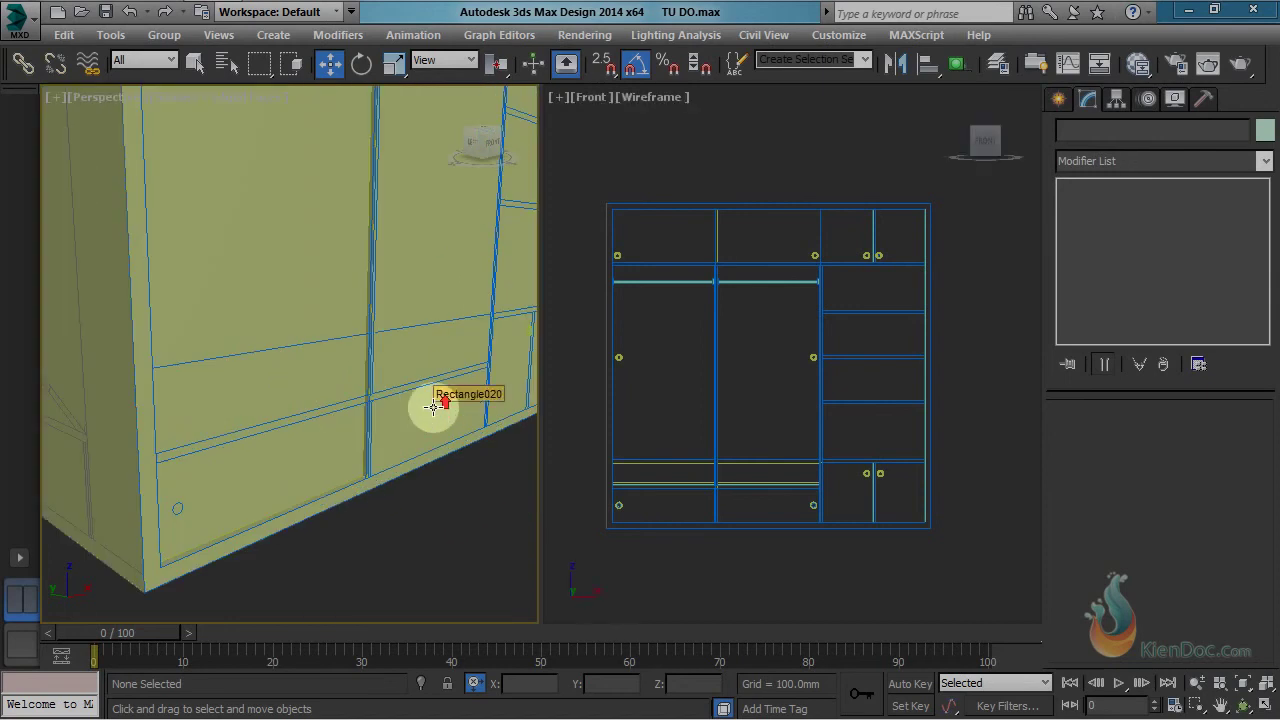
pyautogui.scroll(4, 630, 360)
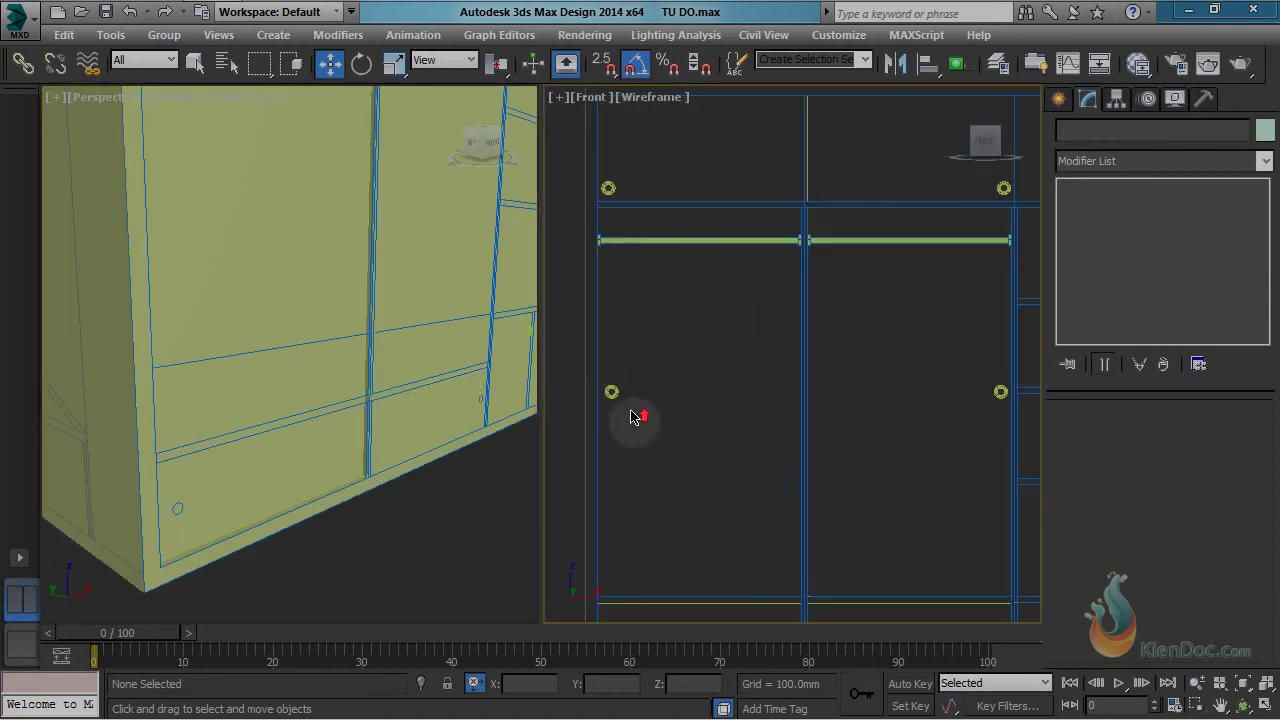
# Step: Align both copied knobs to the right tall door on Y position only, current maximum to target minimum
pyautogui.click(612, 392)
pyautogui.scroll(2, 404, 313)
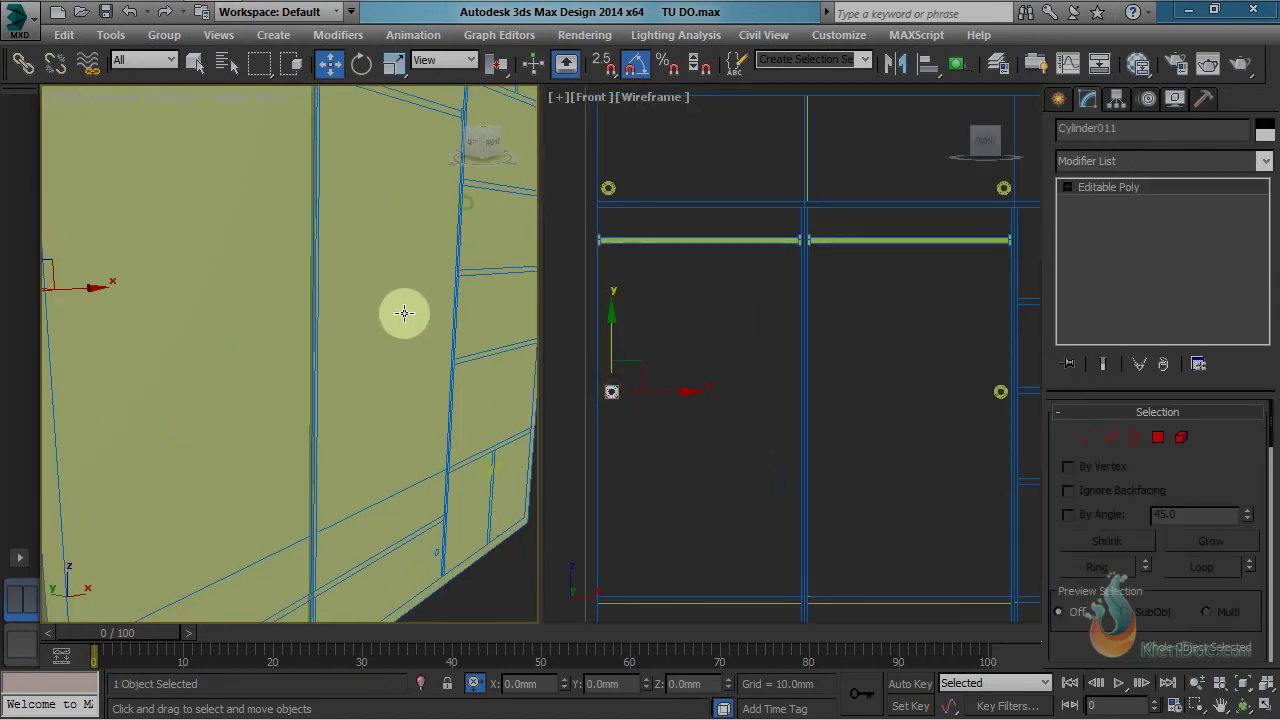
pyautogui.moveTo(879, 405); pyautogui.dragTo(763, 392, button='middle')
pyautogui.keyDown('ctrl'); pyautogui.click(858, 391); pyautogui.keyUp('ctrl')
pyautogui.middleClick(491, 297)
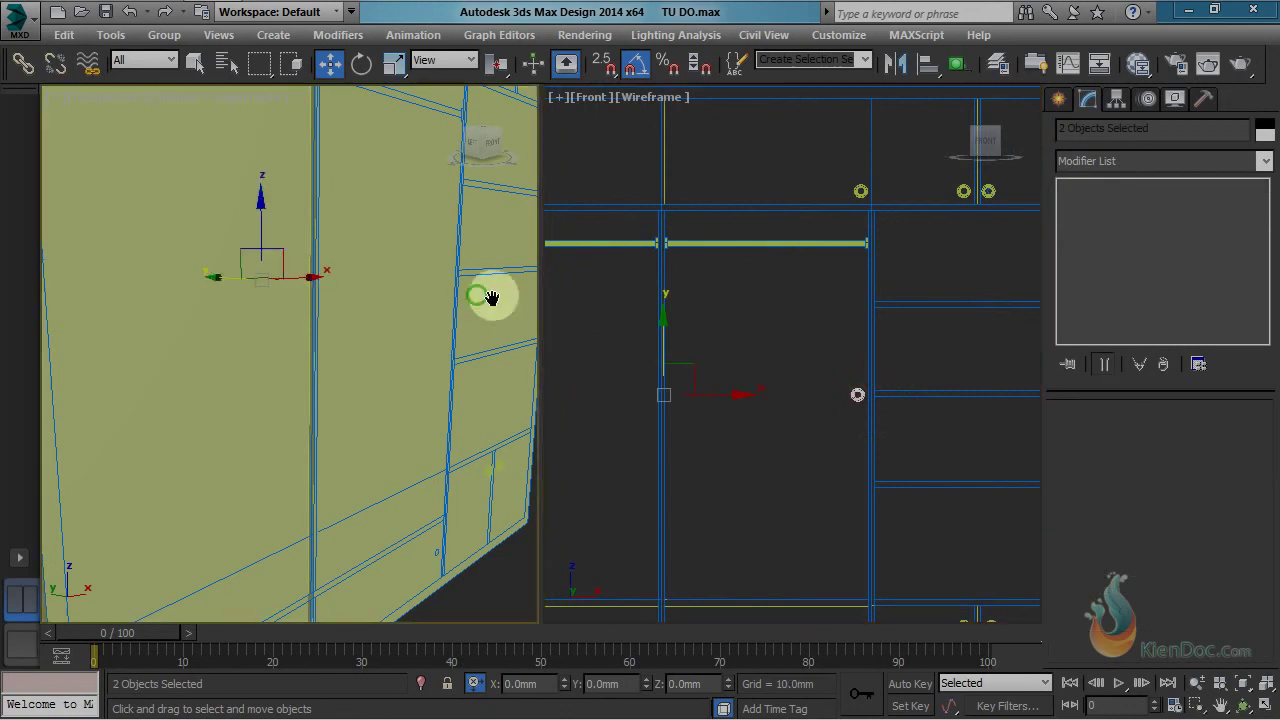
pyautogui.scroll(-5, 489, 297)
pyautogui.keyDown('alt'); pyautogui.moveTo(457, 299); pyautogui.dragTo(351, 371, button='middle'); pyautogui.keyUp('alt')
pyautogui.scroll(2, 507, 291)
pyautogui.scroll(3, 351, 368)
pyautogui.hotkey('alt', 'a')
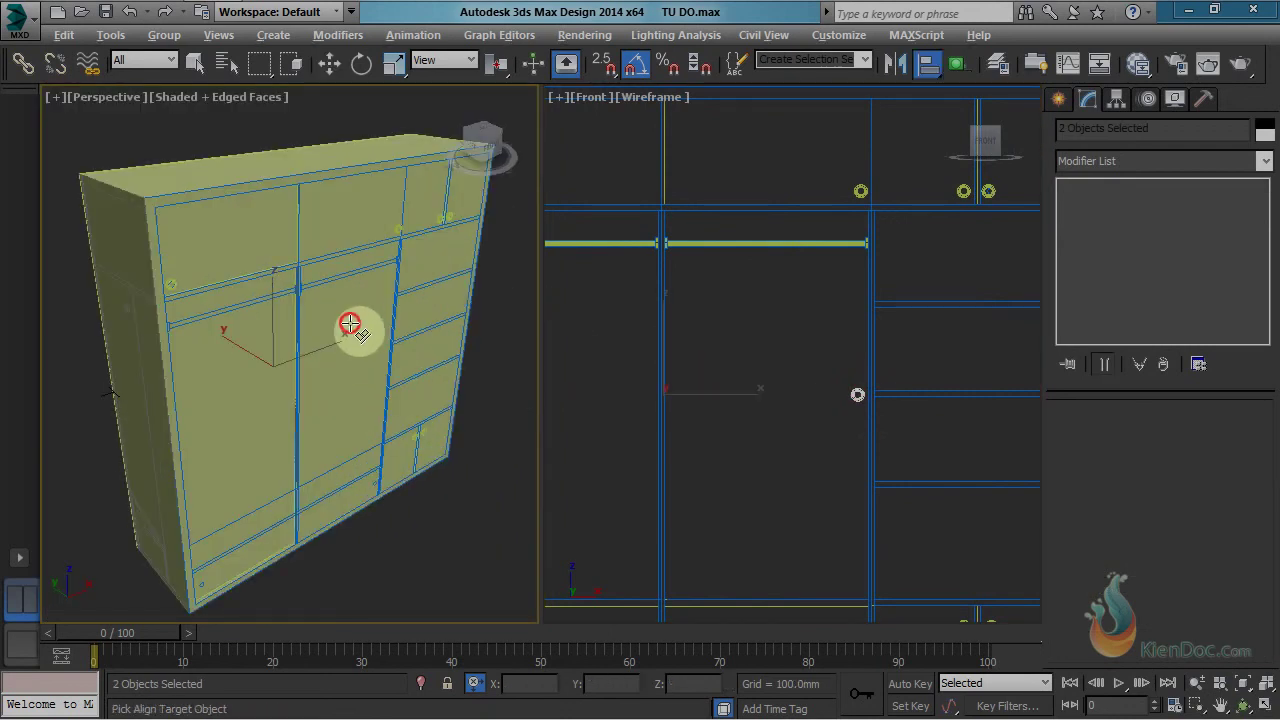
pyautogui.click(350, 323)
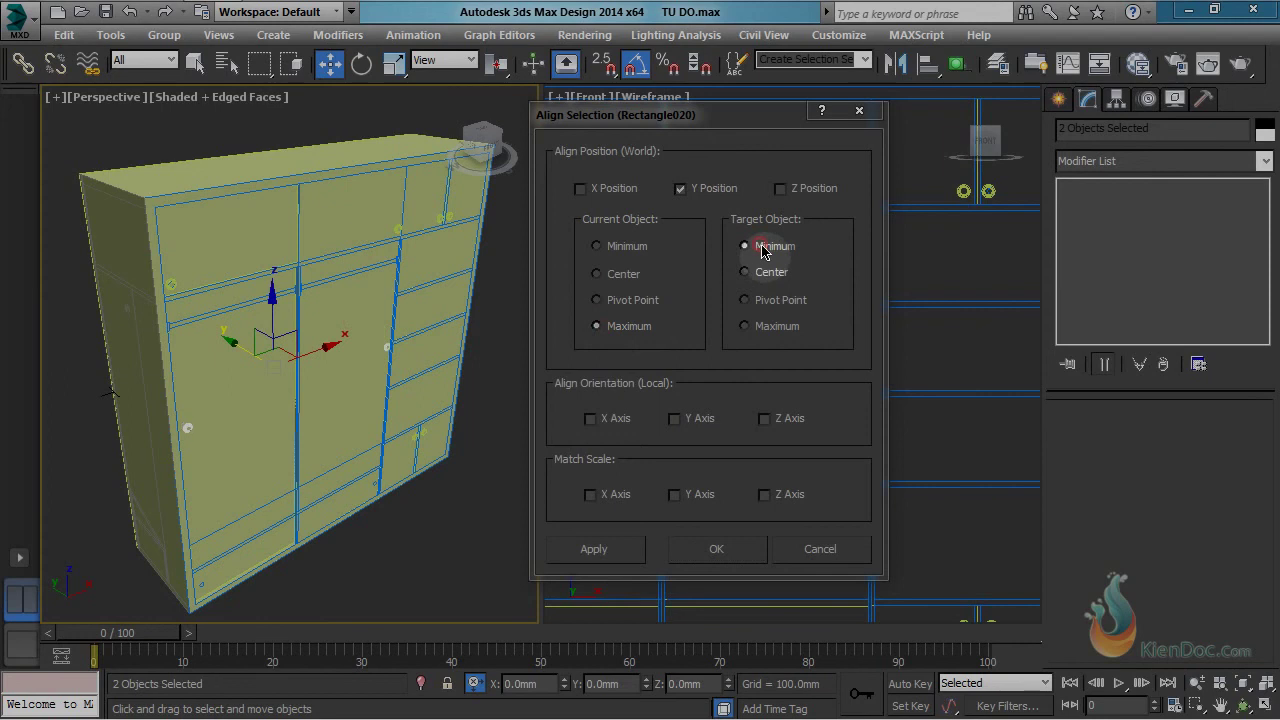
pyautogui.click(716, 549)
# Step: Align the right copied knob alone to the right tall door on Y position, maximum to minimum
pyautogui.scroll(6, 343, 366)
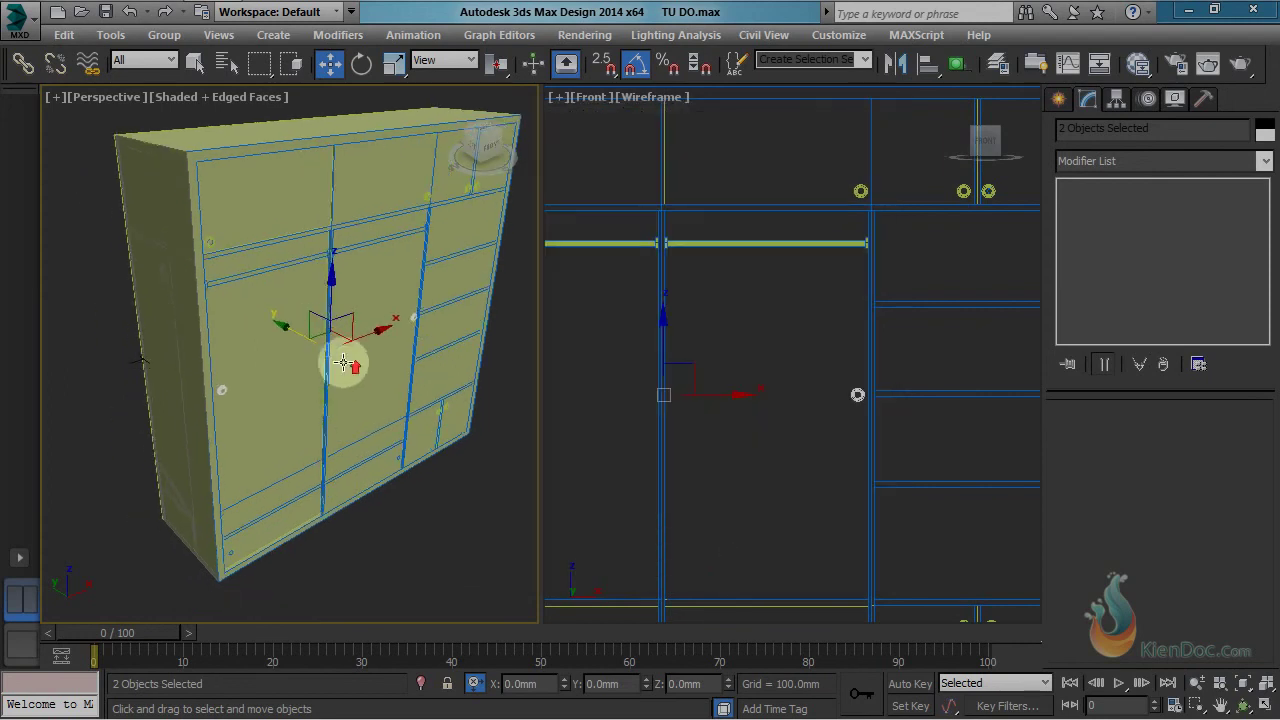
pyautogui.scroll(2, 388, 406)
pyautogui.click(297, 385)
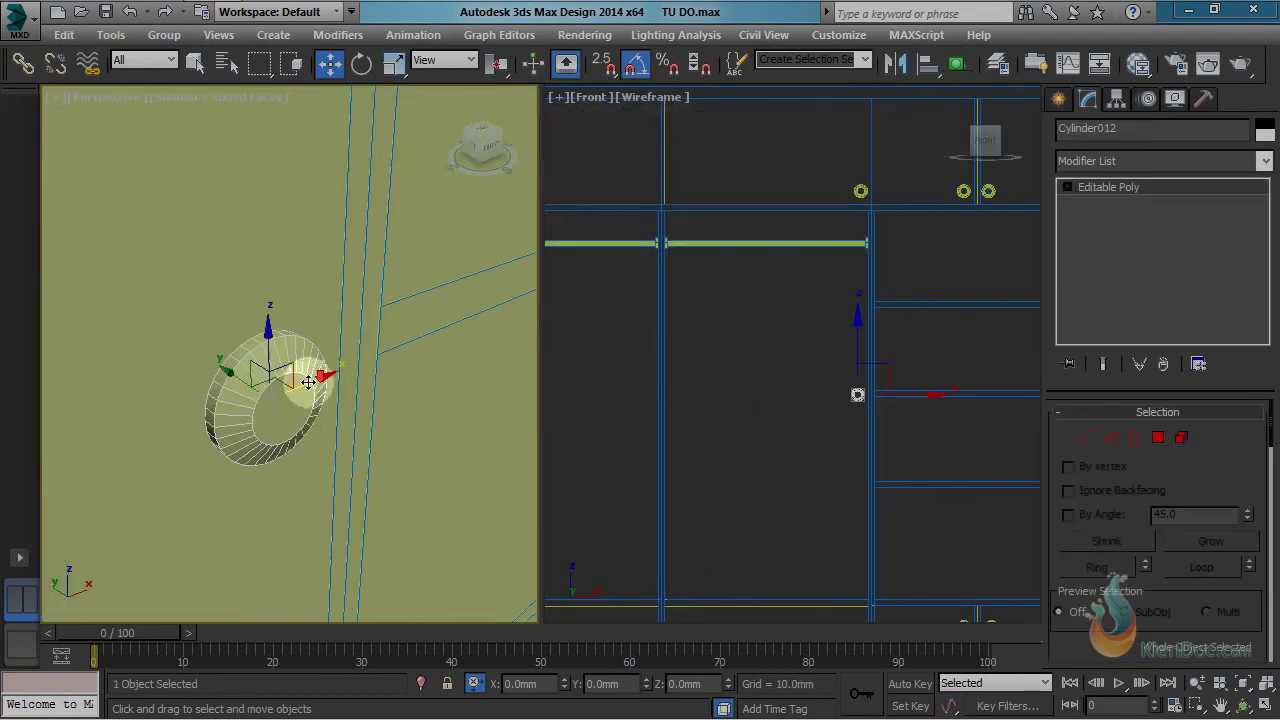
pyautogui.moveTo(311, 393); pyautogui.dragTo(367, 377, button='middle')
pyautogui.scroll(-4, 379, 368)
pyautogui.hotkey('alt', 'a')
pyautogui.click(343, 394)
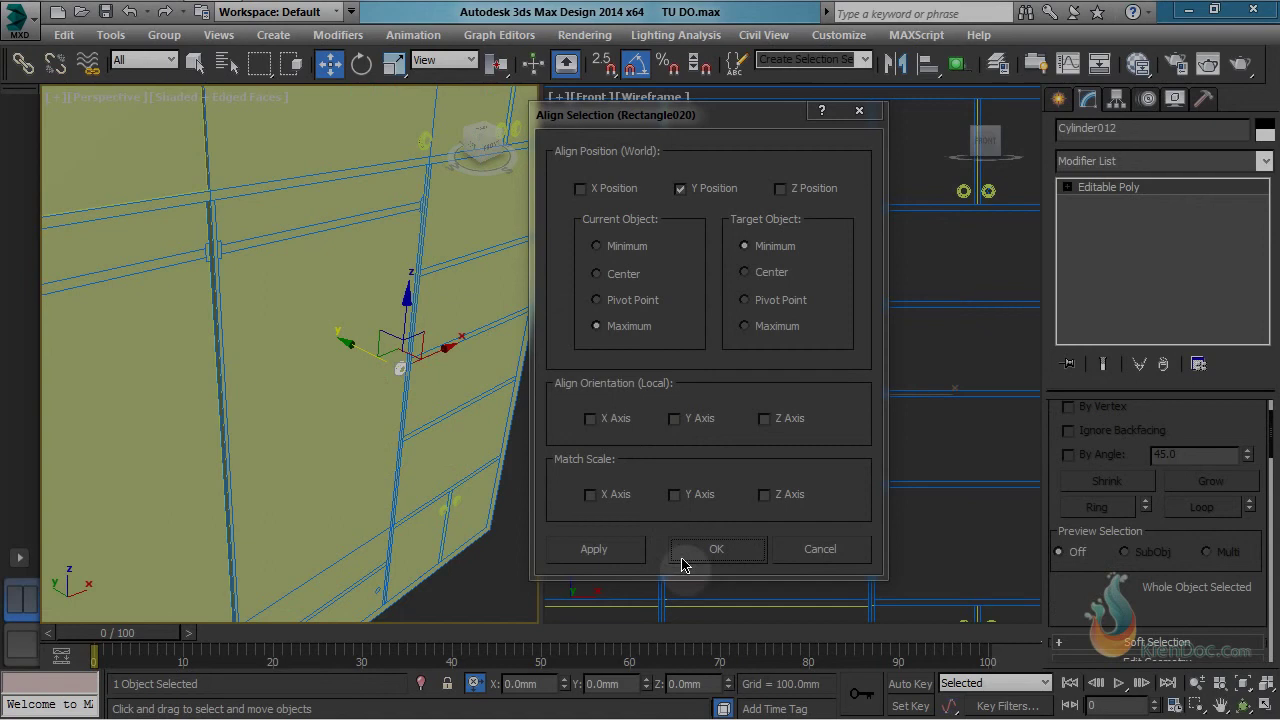
pyautogui.click(714, 549)
# Step: Align the left copied knob to the left tall door on Y position, maximum to minimum
pyautogui.scroll(3, 308, 432)
pyautogui.moveTo(308, 432); pyautogui.dragTo(395, 321, button='middle')
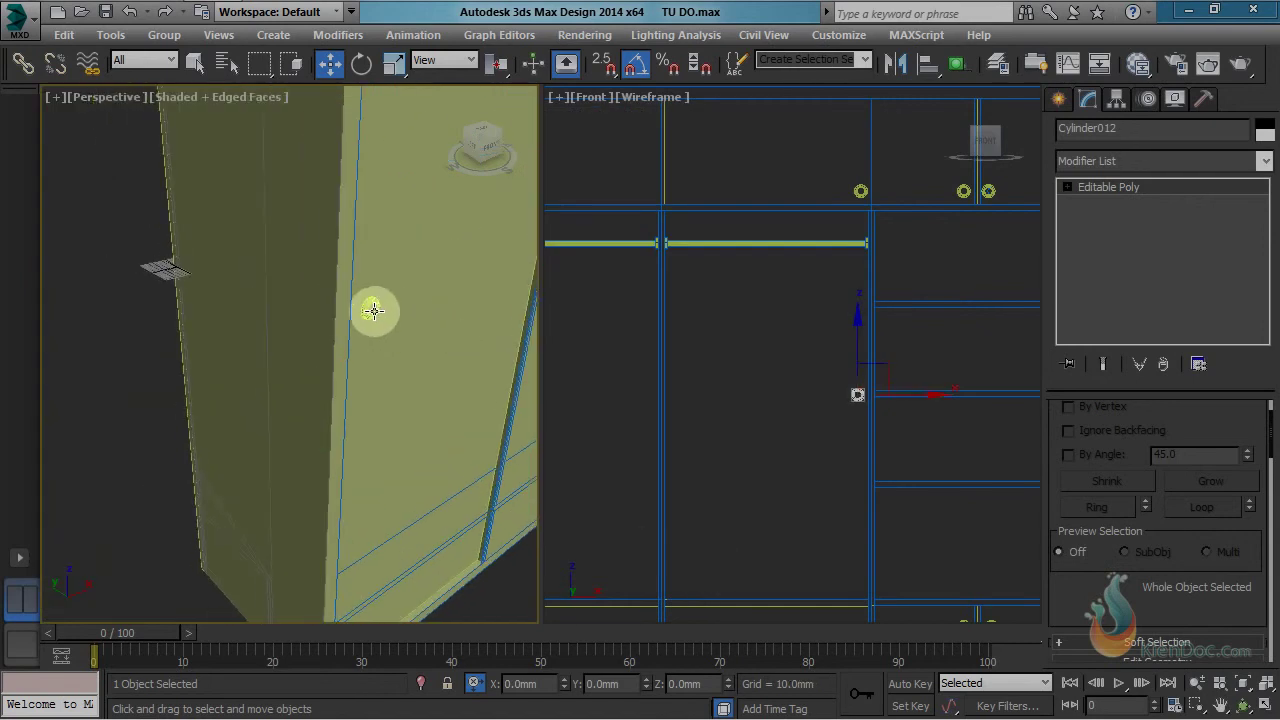
pyautogui.click(378, 314)
pyautogui.scroll(-2, 400, 323)
pyautogui.hotkey('alt', 'a')
pyautogui.click(311, 378)
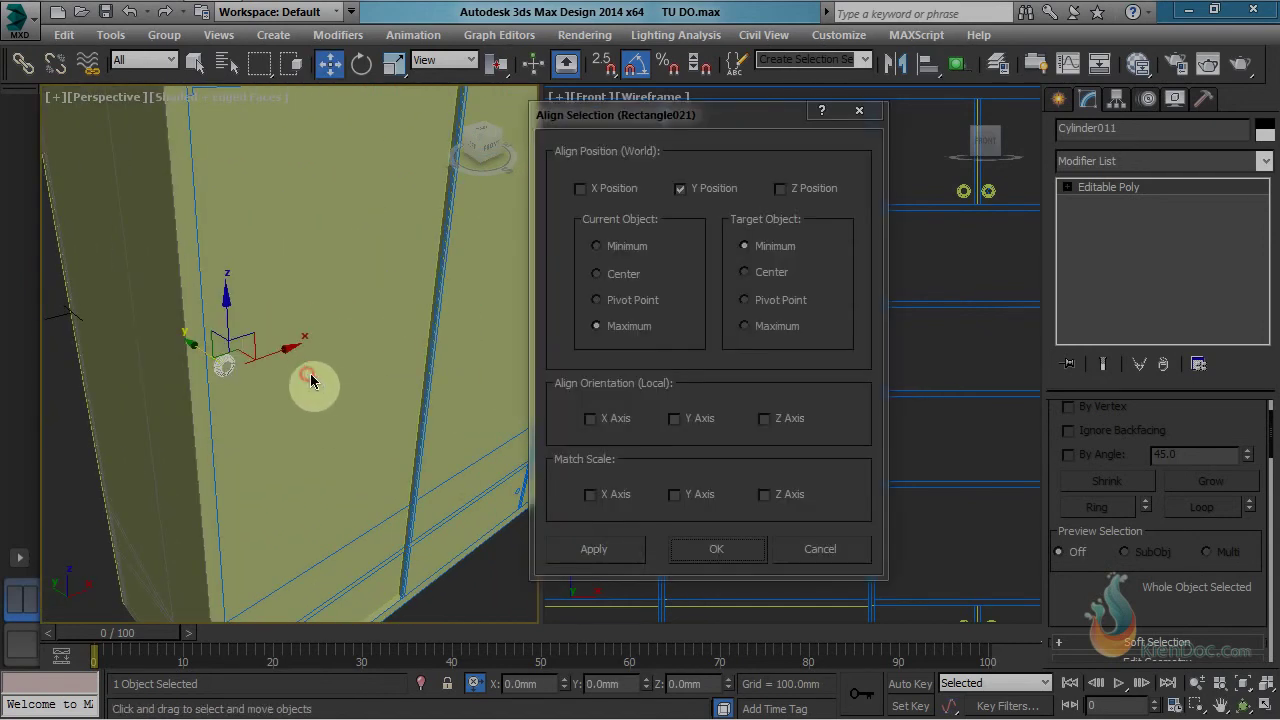
pyautogui.click(736, 551)
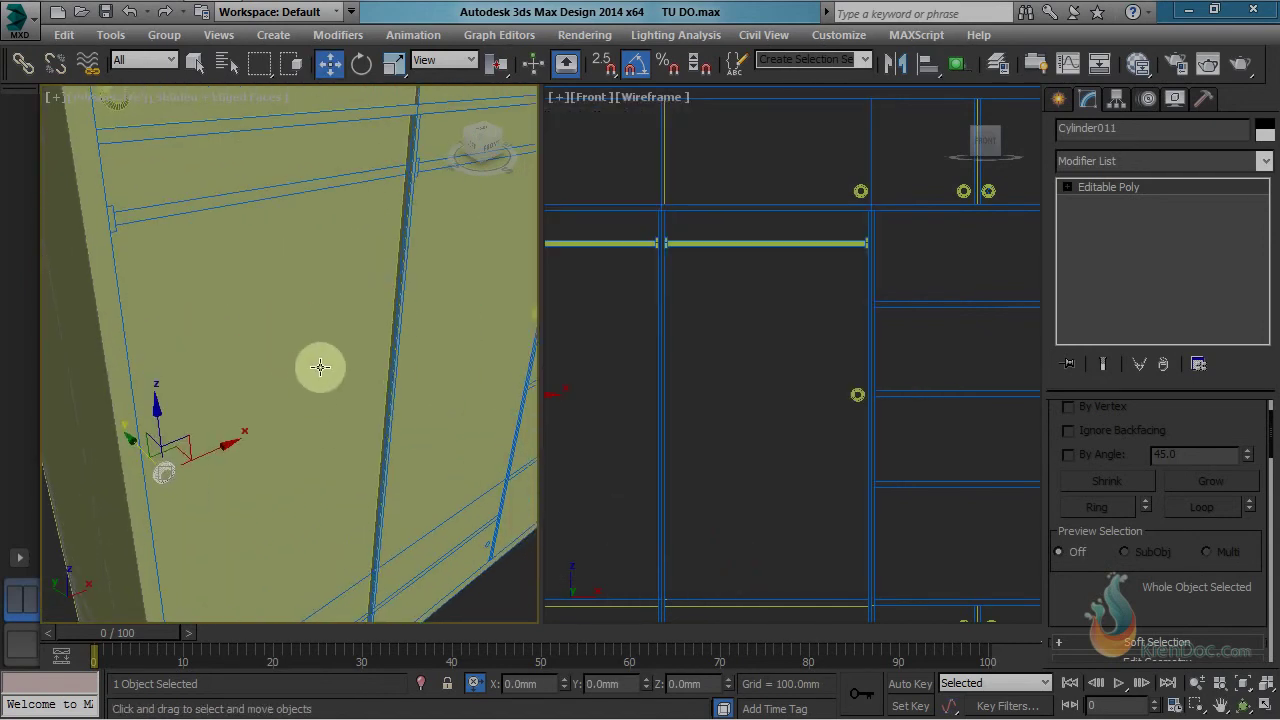
# Step: Group the left tall door with its knob under the default name
pyautogui.click(279, 405)
pyautogui.click(163, 468)
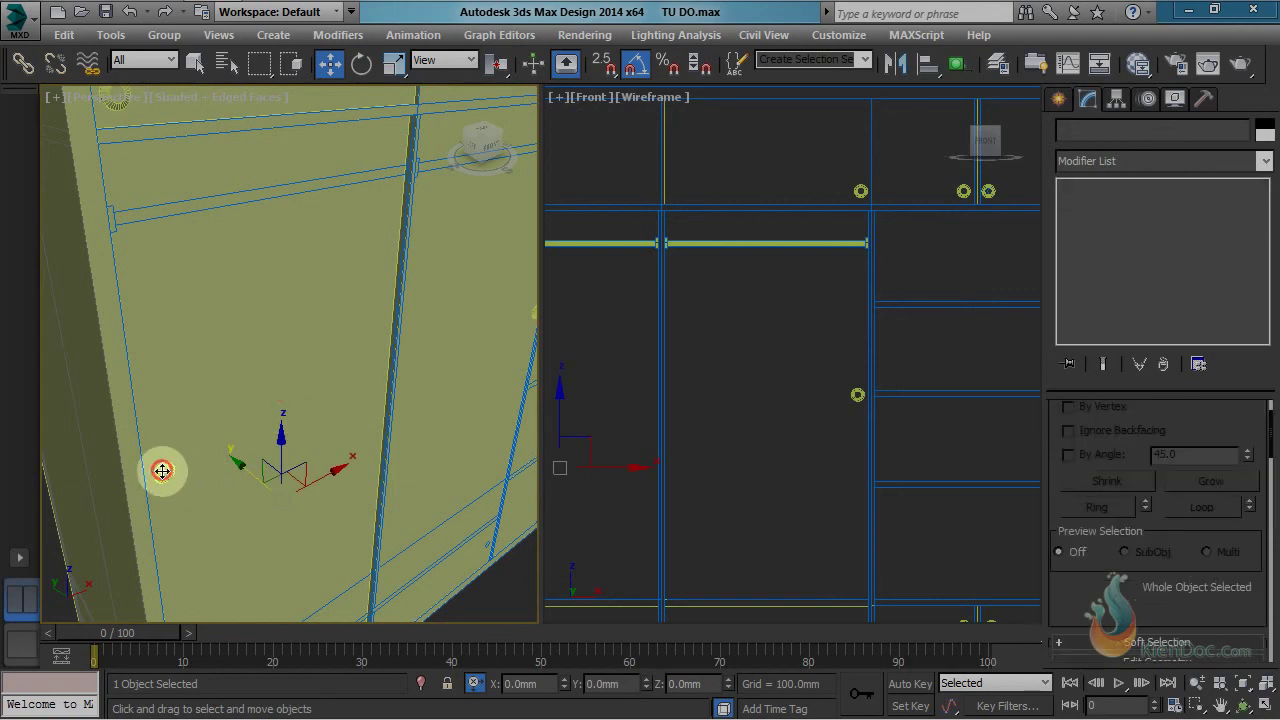
pyautogui.keyDown('ctrl'); pyautogui.click(270, 334); pyautogui.keyUp('ctrl')
pyautogui.click(164, 34)
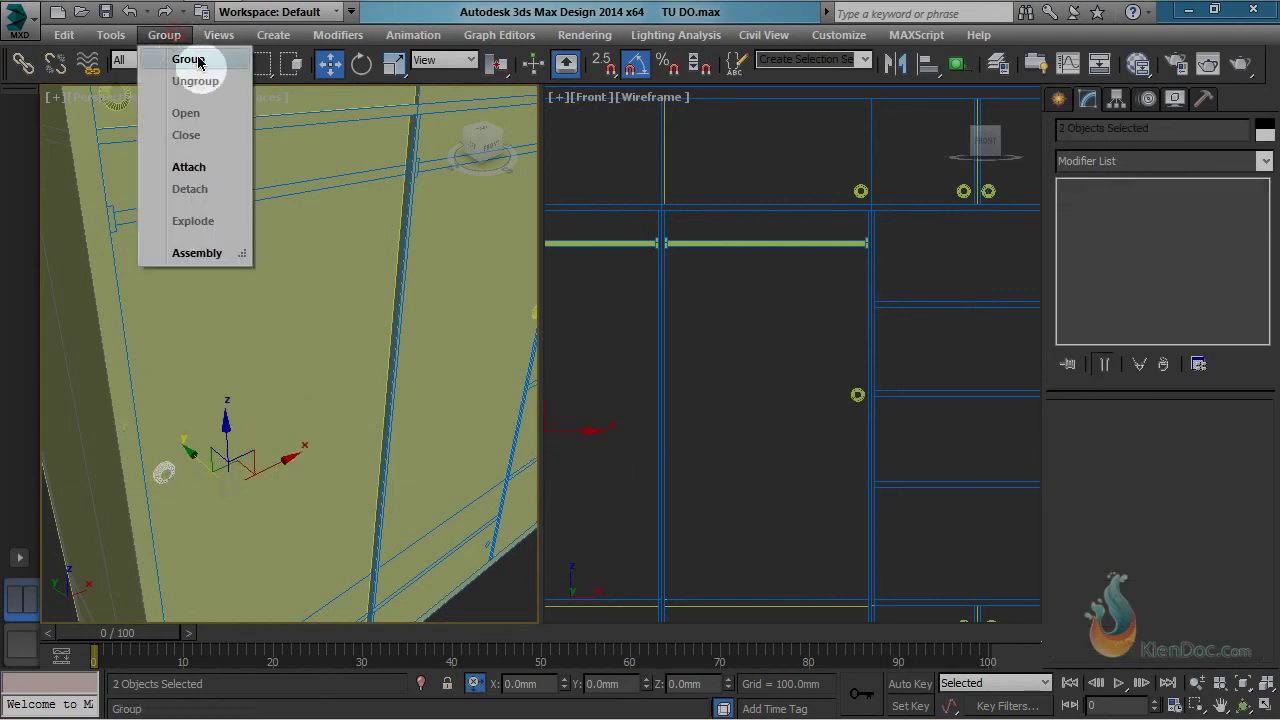
pyautogui.click(190, 55)
pyautogui.click(672, 413)
# Step: Group the right tall door with its knob under the default name
pyautogui.scroll(-5, 400, 366)
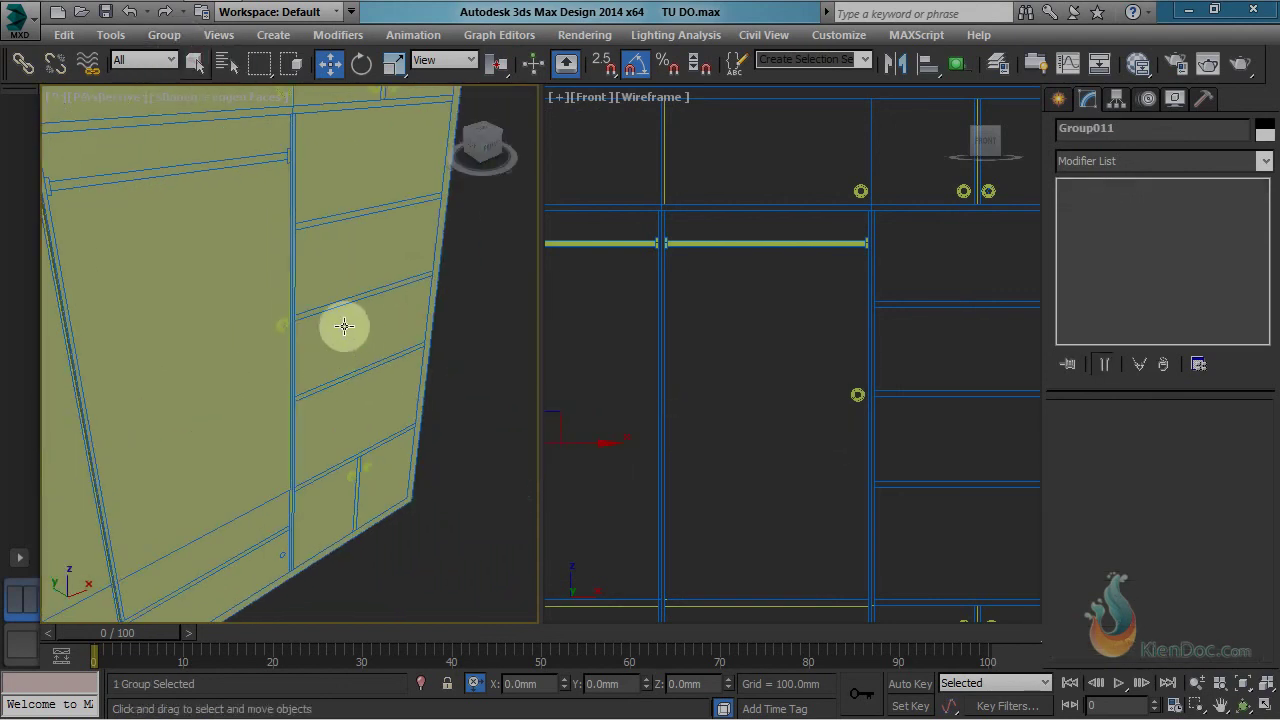
pyautogui.click(279, 326)
pyautogui.keyDown('ctrl'); pyautogui.click(214, 337); pyautogui.keyUp('ctrl')
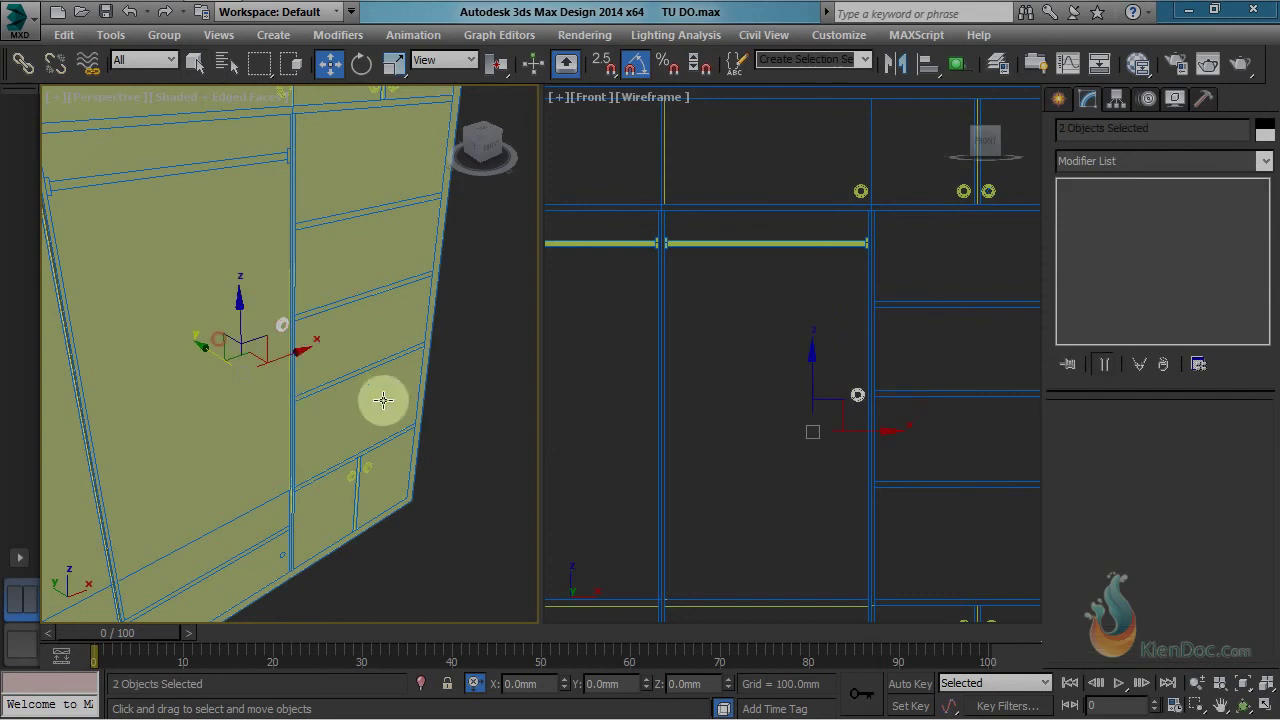
pyautogui.click(164, 34)
pyautogui.click(175, 55)
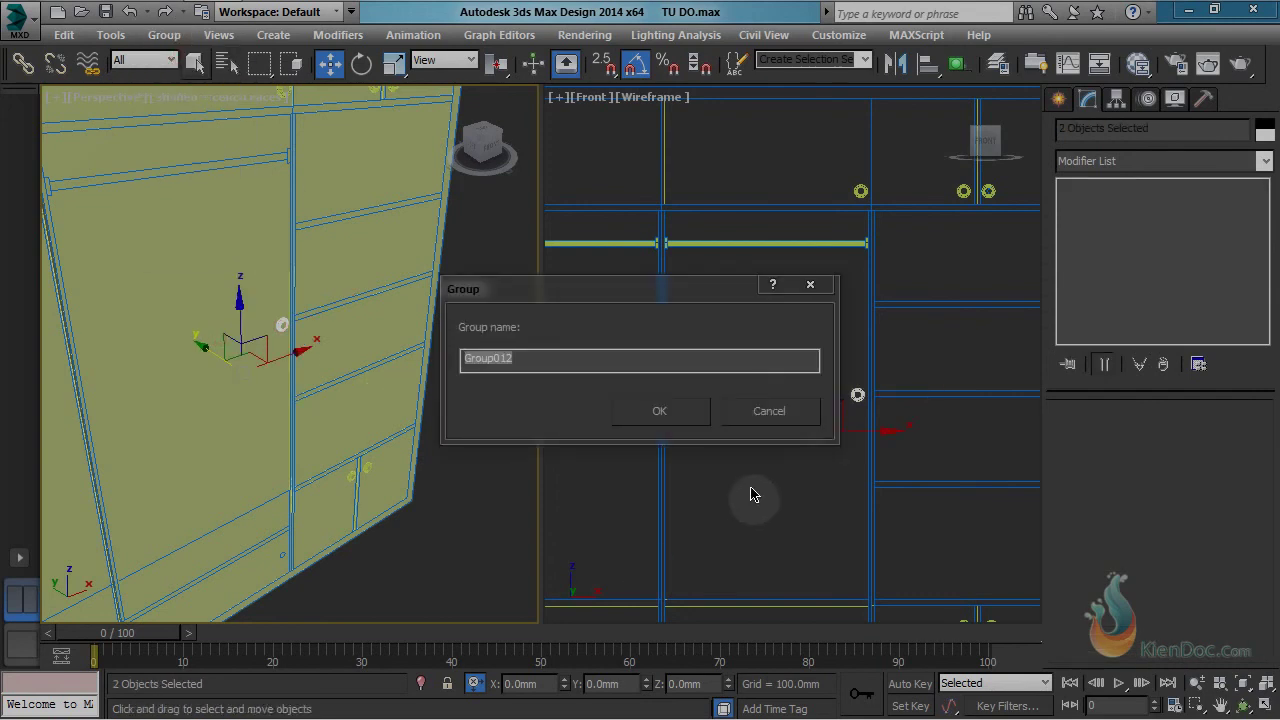
pyautogui.click(664, 414)
# Step: Try moving the grouped small doors below the shelves aside along X to check behind them, and undo the move
pyautogui.moveTo(823, 487); pyautogui.dragTo(787, 370, button='middle')
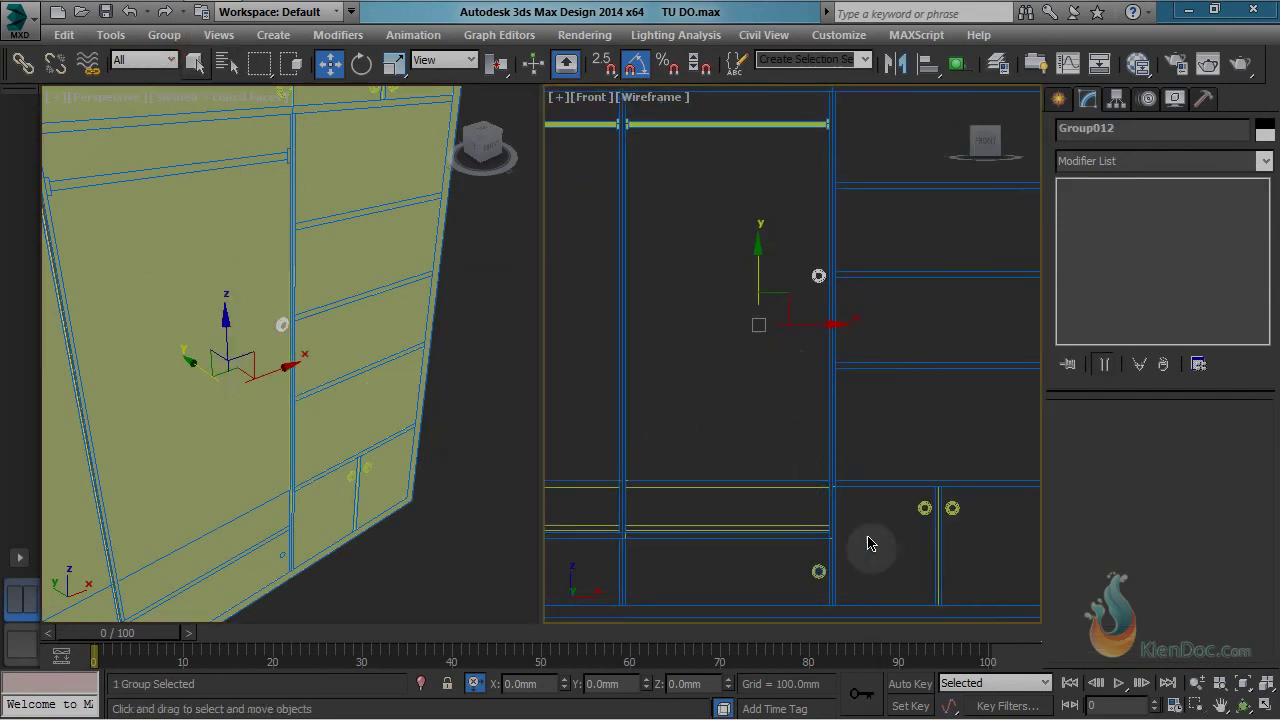
pyautogui.moveTo(870, 545); pyautogui.dragTo(895, 472, button='middle')
pyautogui.scroll(2, 434, 394)
pyautogui.scroll(-5, 423, 443)
pyautogui.scroll(6, 437, 457)
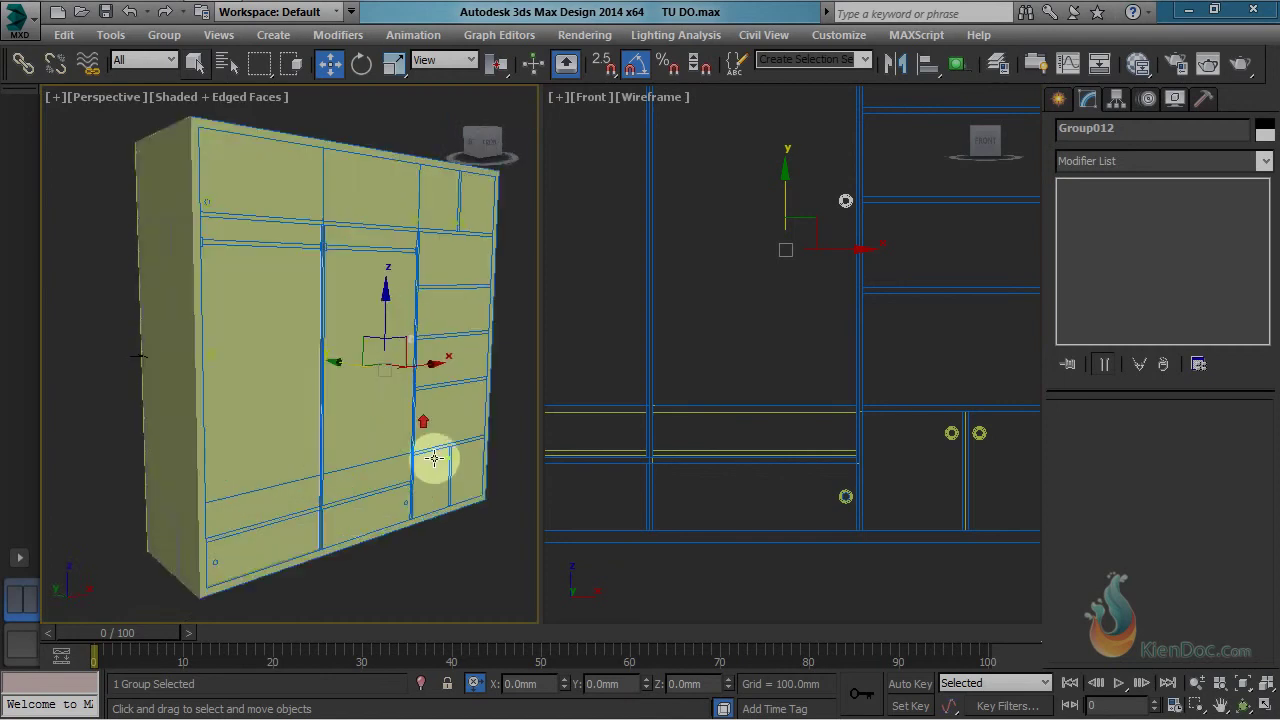
pyautogui.scroll(-5, 443, 478)
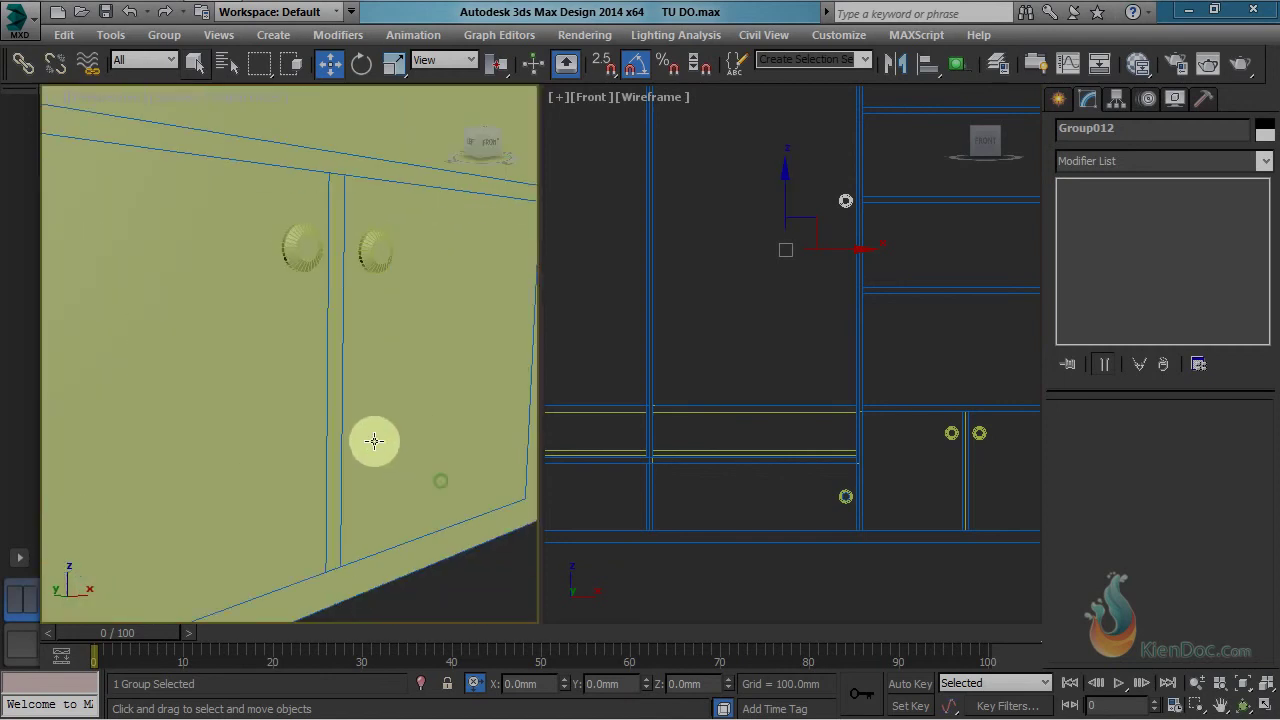
pyautogui.click(305, 421)
pyautogui.moveTo(394, 386)
pyautogui.keyDown('alt'); pyautogui.mouseDown(button='middle')
pyautogui.moveTo(380, 409)
pyautogui.moveTo(400, 391)
pyautogui.mouseUp(button='middle'); pyautogui.keyUp('alt')
pyautogui.scroll(2, 400, 391)
pyautogui.scroll(-2, 374, 374)
pyautogui.moveTo(389, 367); pyautogui.dragTo(563, 351)
pyautogui.moveTo(451, 380)
pyautogui.keyDown('alt'); pyautogui.mouseDown(button='middle')
pyautogui.moveTo(357, 323)
pyautogui.moveTo(423, 457)
pyautogui.moveTo(427, 385)
pyautogui.mouseUp(button='middle'); pyautogui.keyUp('alt')
pyautogui.hotkey('ctrl', 'z')
# Step: Try moving the grouped small doors above the shelf section aside along X, and undo the move
pyautogui.scroll(3, 424, 370)
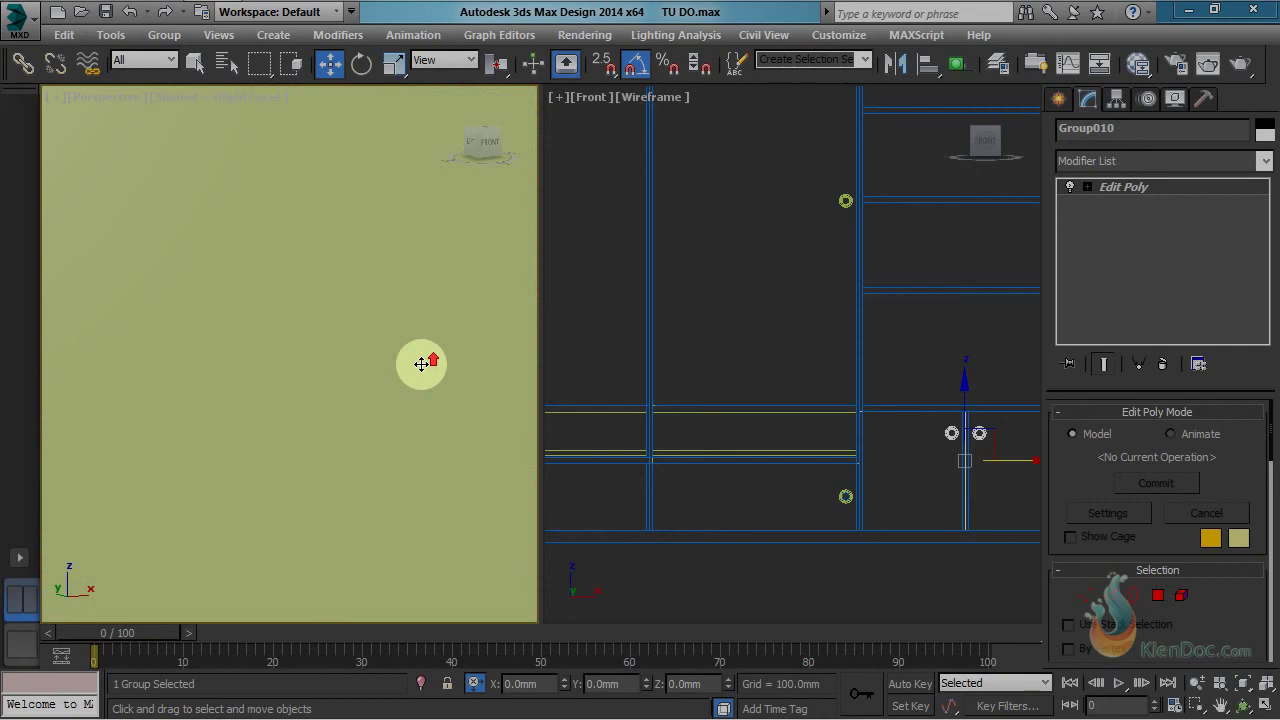
pyautogui.scroll(-5, 423, 364)
pyautogui.scroll(3, 442, 365)
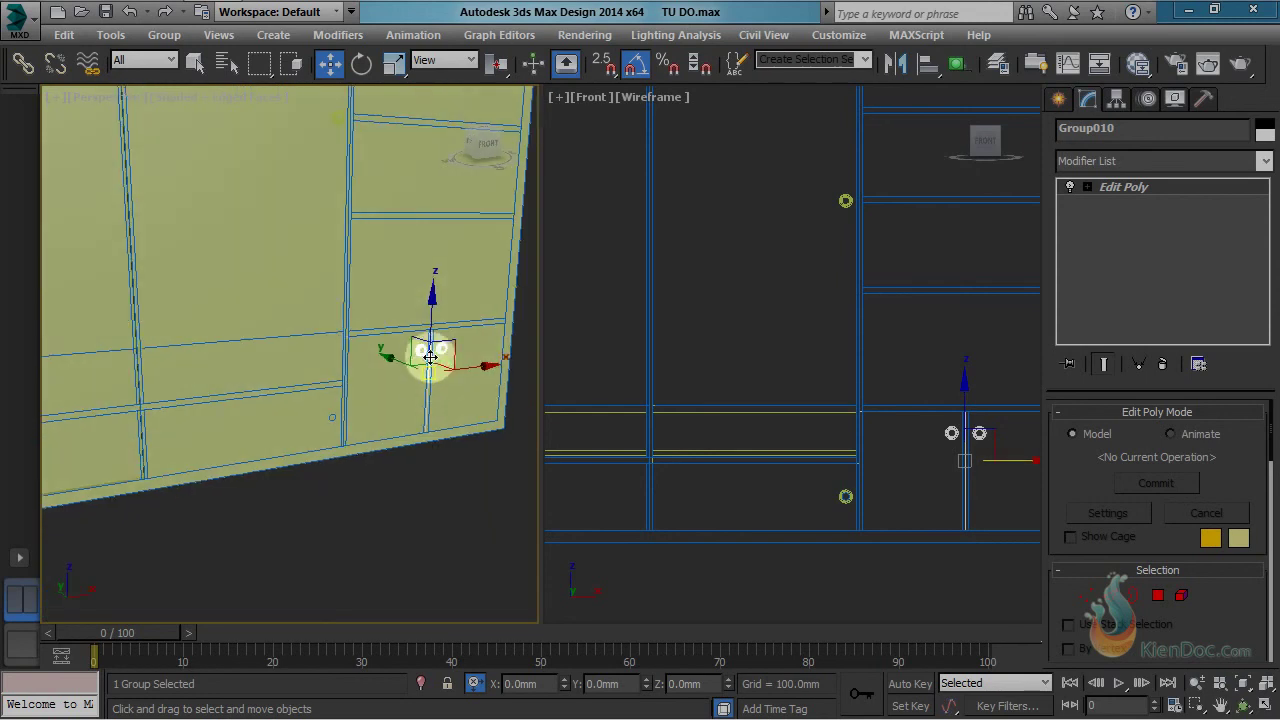
pyautogui.scroll(-4, 859, 436)
pyautogui.moveTo(885, 349); pyautogui.dragTo(857, 410, button='middle')
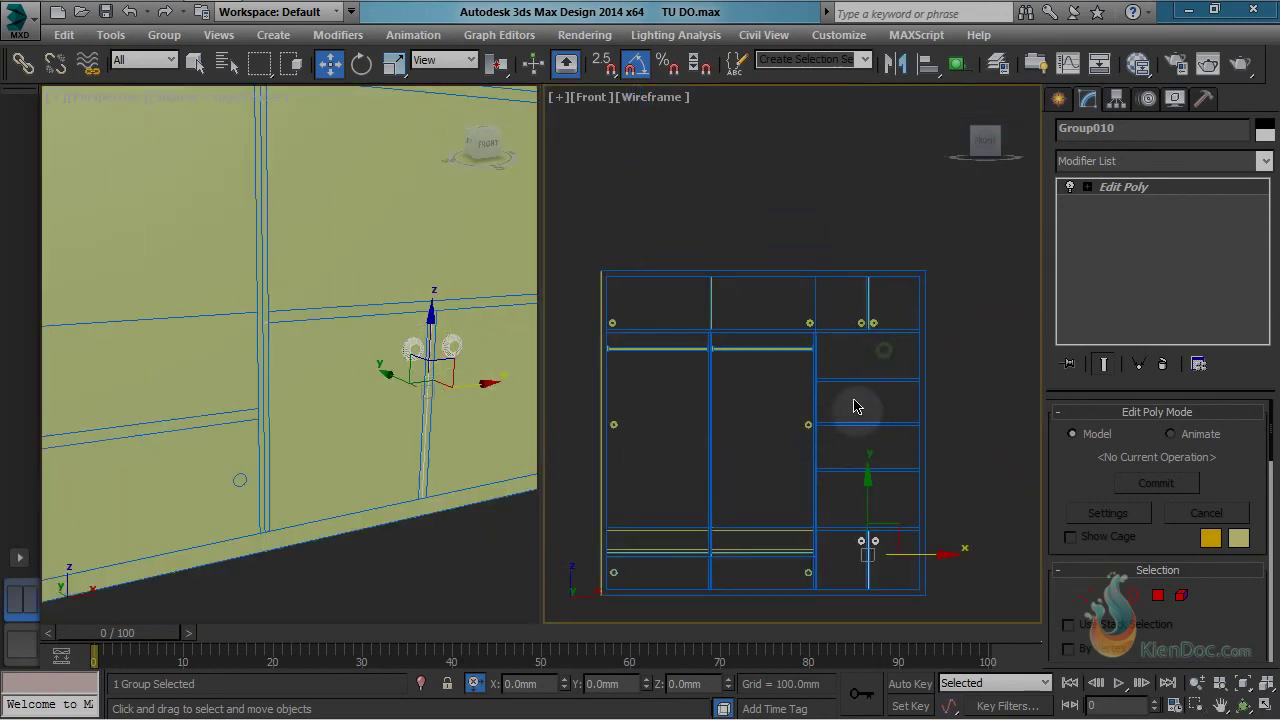
pyautogui.moveTo(383, 141); pyautogui.dragTo(388, 390, button='middle')
pyautogui.scroll(-3, 388, 390)
pyautogui.moveTo(377, 227); pyautogui.dragTo(375, 377, button='middle')
pyautogui.click(420, 442)
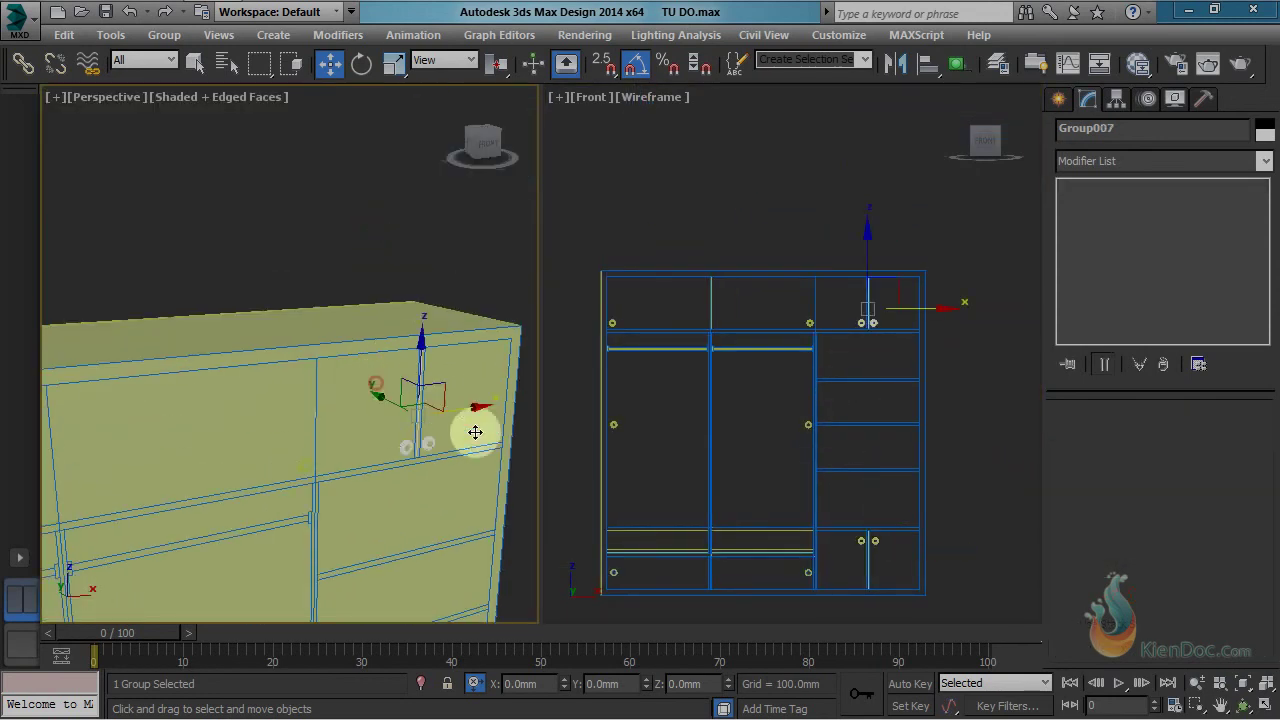
pyautogui.moveTo(513, 400); pyautogui.dragTo(595, 390)
pyautogui.hotkey('ctrl', 'z')
# Step: Move the door covering the shelves aside along X, inspect the shelves behind it, and undo the move
pyautogui.moveTo(471, 550); pyautogui.dragTo(446, 333, button='middle')
pyautogui.click(363, 314)
pyautogui.moveTo(432, 434); pyautogui.dragTo(613, 421)
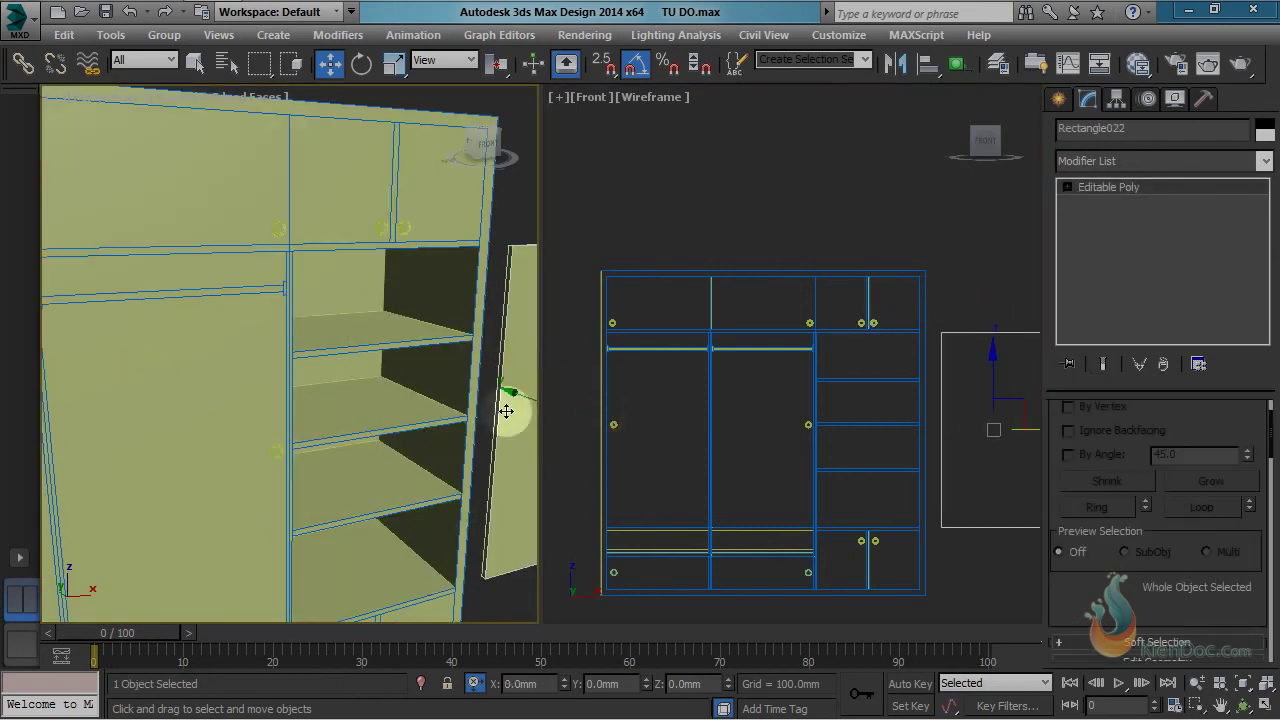
pyautogui.keyDown('alt'); pyautogui.moveTo(463, 401); pyautogui.dragTo(466, 418, button='middle'); pyautogui.keyUp('alt')
pyautogui.moveTo(392, 366); pyautogui.dragTo(395, 322, button='middle')
pyautogui.click(395, 291)
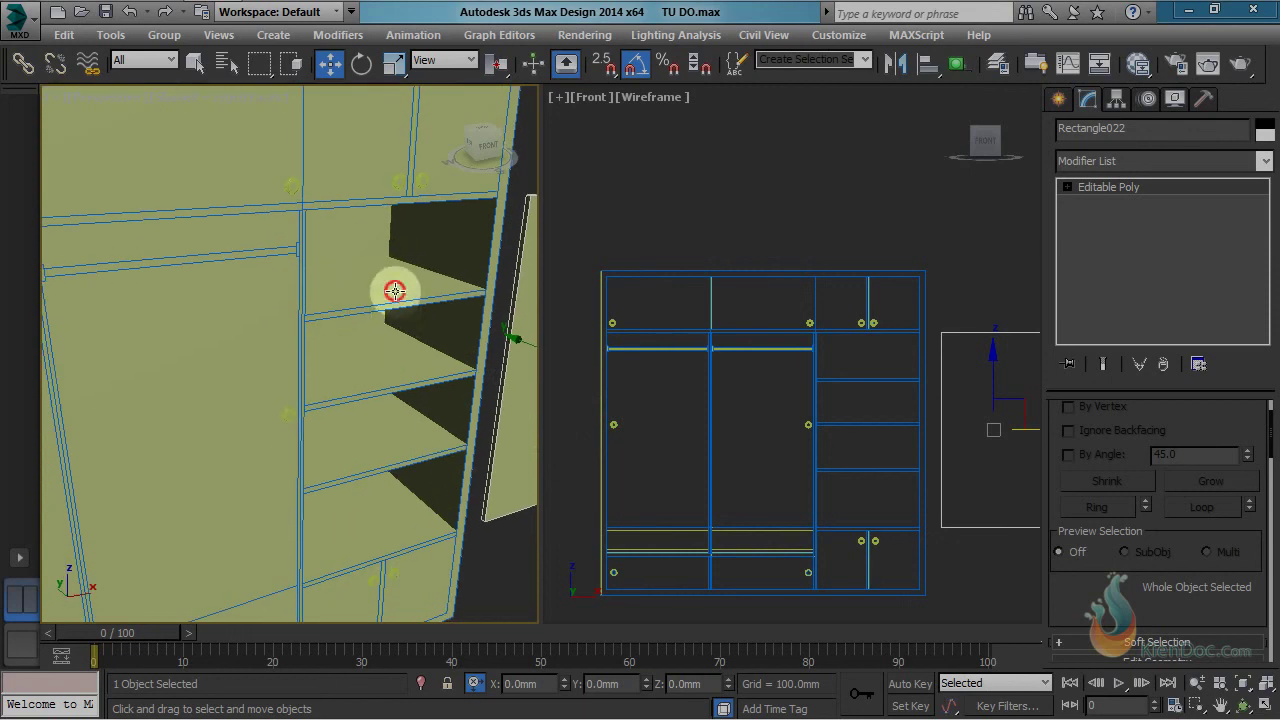
pyautogui.keyDown('alt'); pyautogui.moveTo(449, 445); pyautogui.dragTo(485, 346, button='middle'); pyautogui.keyUp('alt')
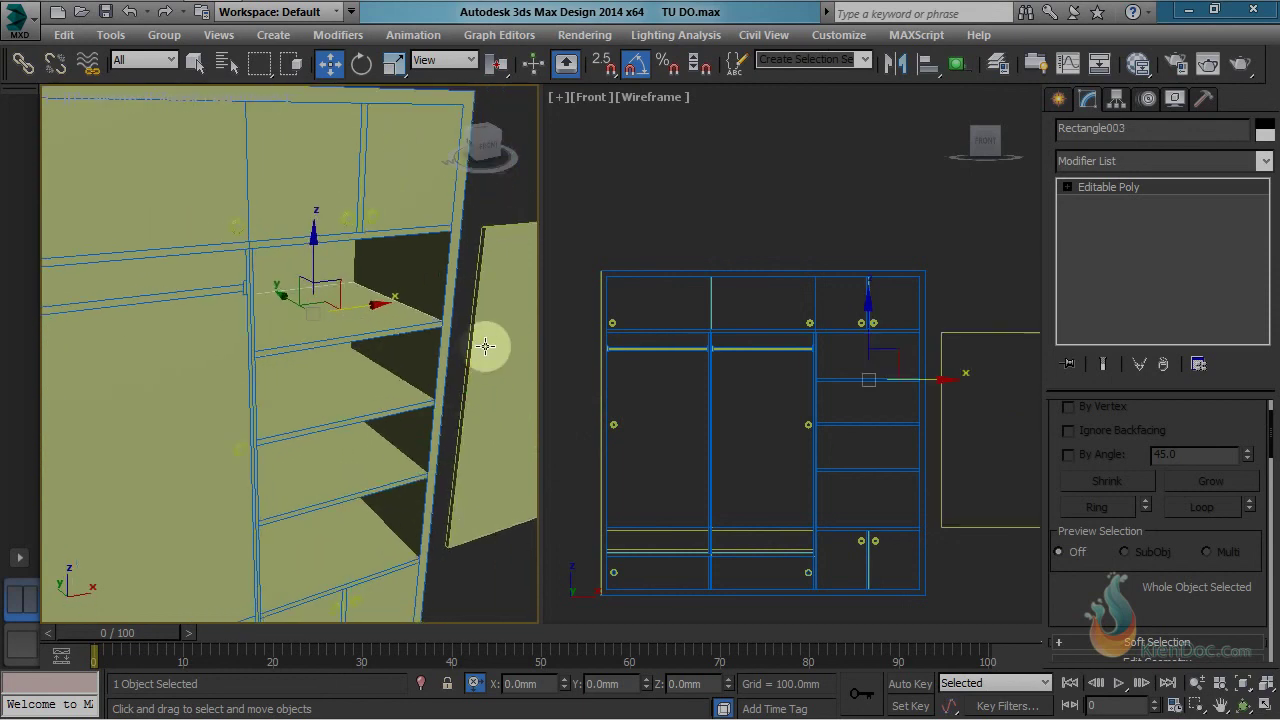
pyautogui.click(400, 402)
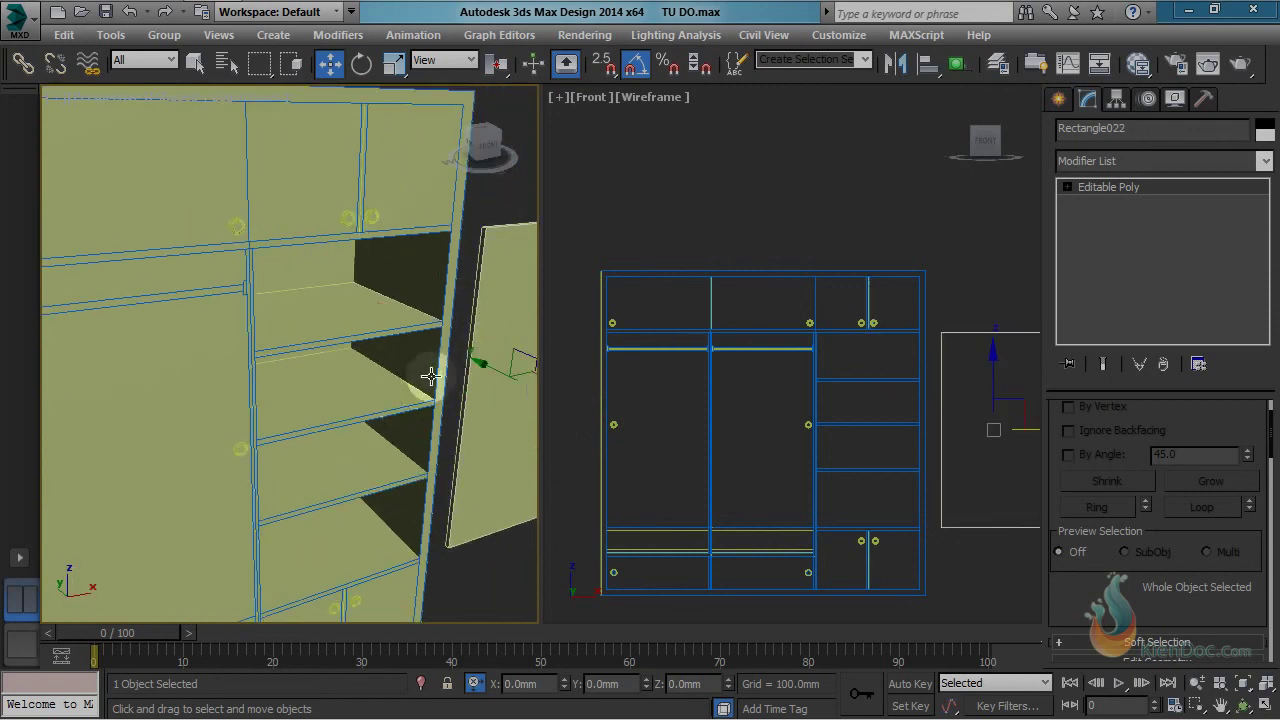
pyautogui.hotkey('ctrl', 'z')
pyautogui.moveTo(391, 414); pyautogui.dragTo(466, 368, button='middle')
pyautogui.scroll(-4, 468, 388)
# Step: In the Left view, select the three shelves behind the door and group them under the default name
pyautogui.rightClick(823, 374)
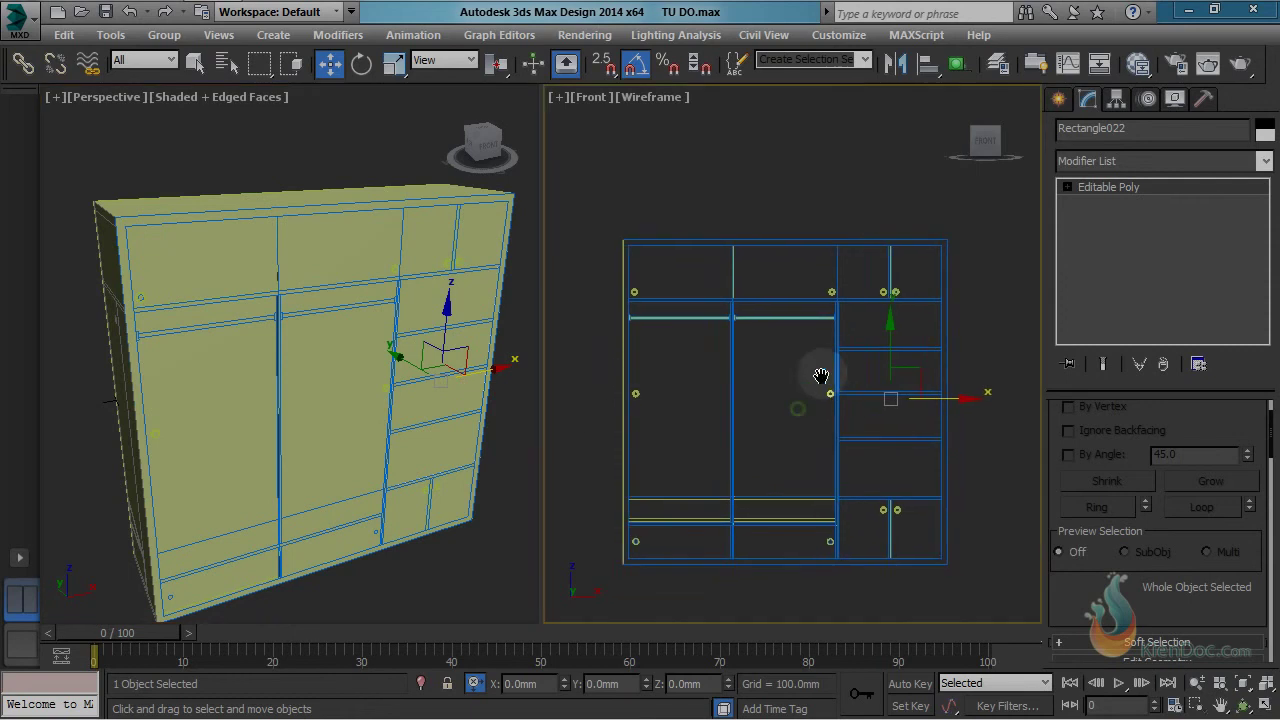
pyautogui.press('l')
pyautogui.scroll(-1, 895, 235)
pyautogui.moveTo(898, 228); pyautogui.dragTo(791, 371, button='middle')
pyautogui.scroll(-2, 791, 371)
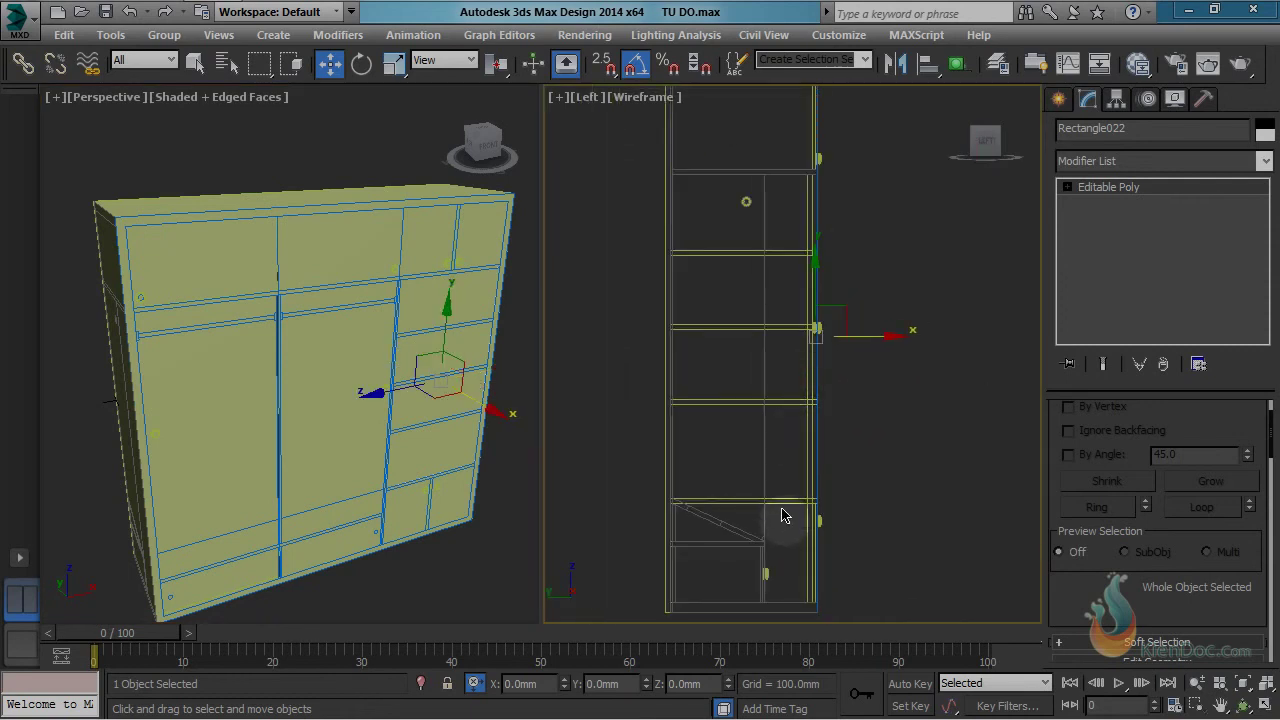
pyautogui.moveTo(775, 420); pyautogui.dragTo(768, 461, button='middle')
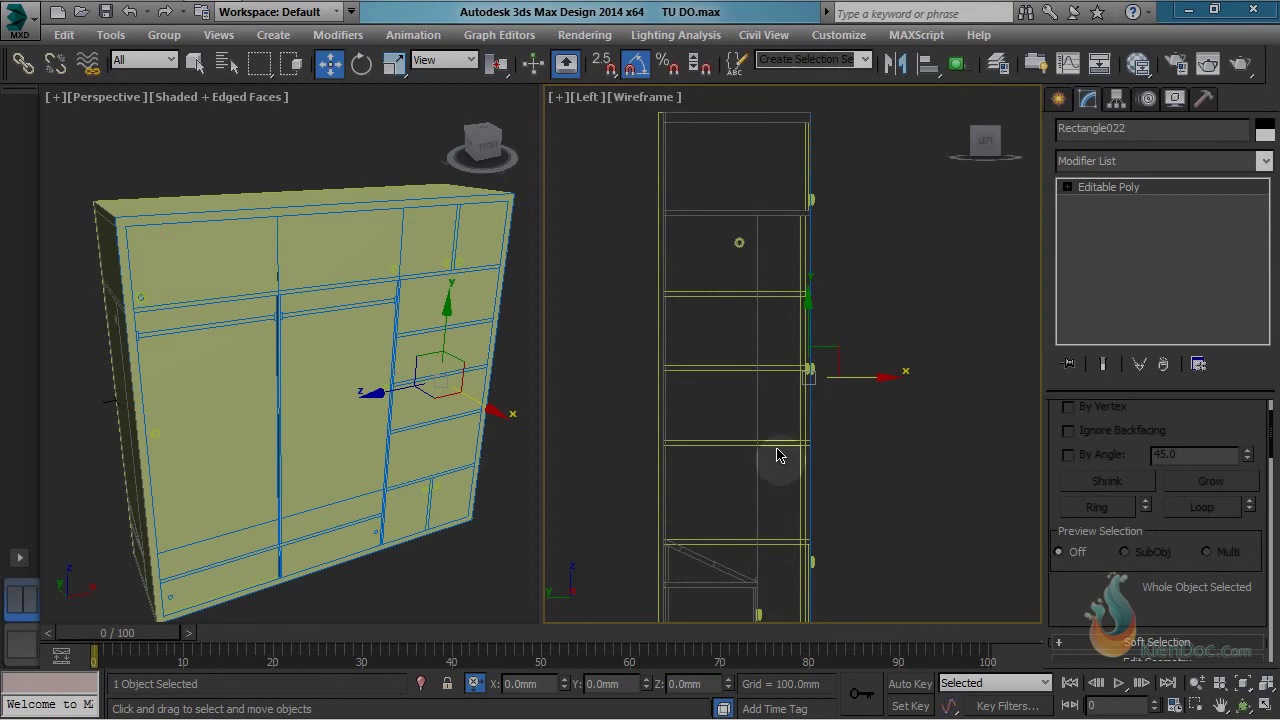
pyautogui.click(775, 445)
pyautogui.keyDown('ctrl'); pyautogui.click(778, 366); pyautogui.keyUp('ctrl')
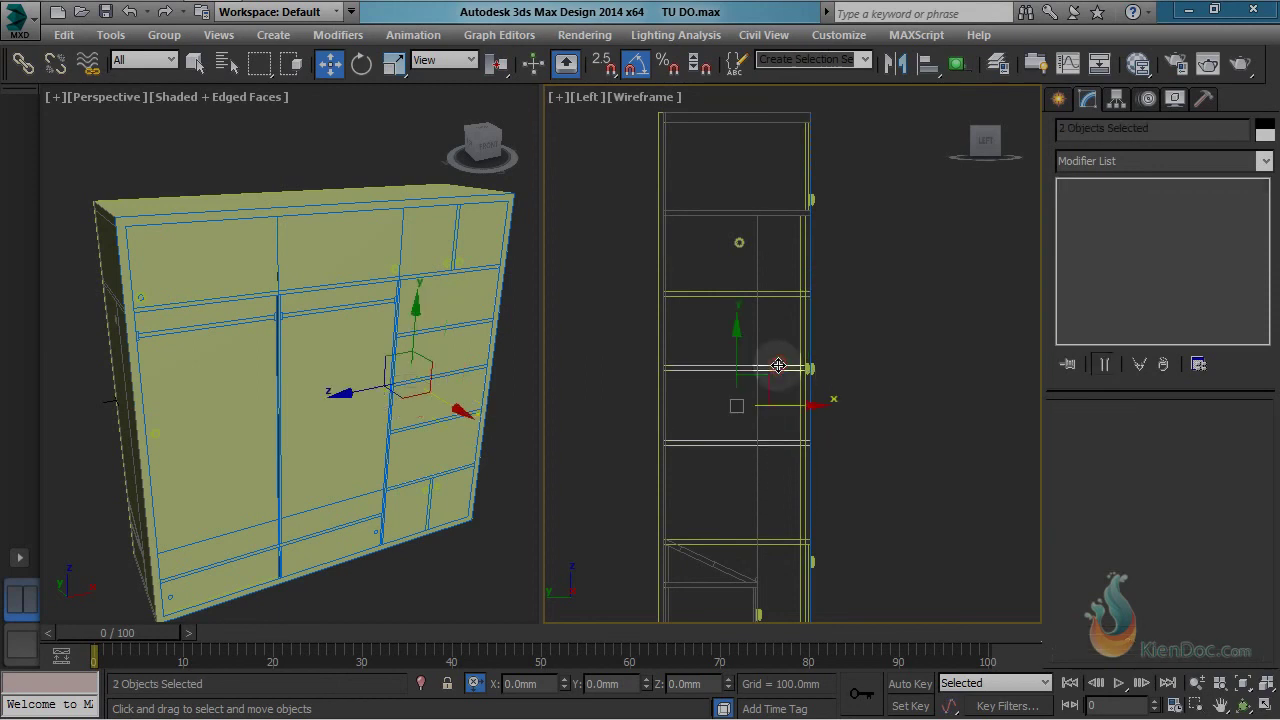
pyautogui.keyDown('ctrl'); pyautogui.click(779, 295); pyautogui.keyUp('ctrl')
pyautogui.moveTo(764, 312); pyautogui.dragTo(764, 345, button='middle')
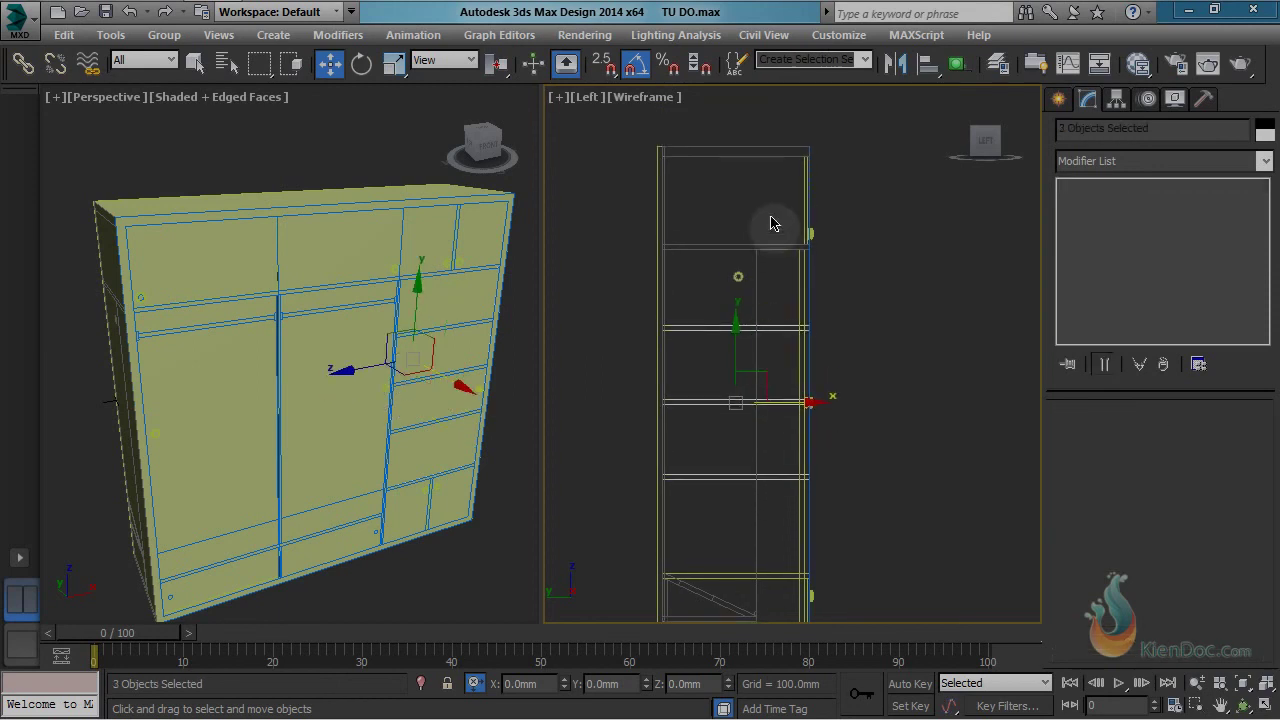
pyautogui.click(164, 34)
pyautogui.click(186, 52)
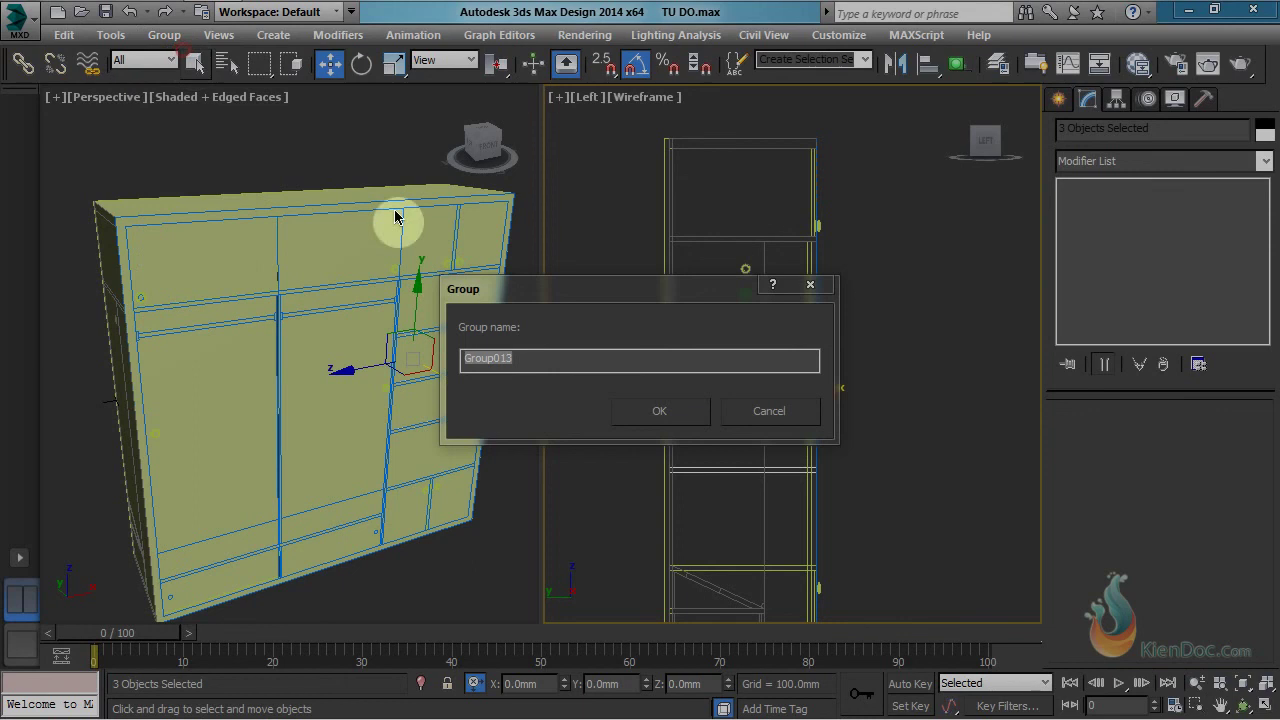
pyautogui.click(673, 409)
# Step: Add an Edit Poly modifier to the shelf group and enter vertex editing
pyautogui.click(1159, 167)
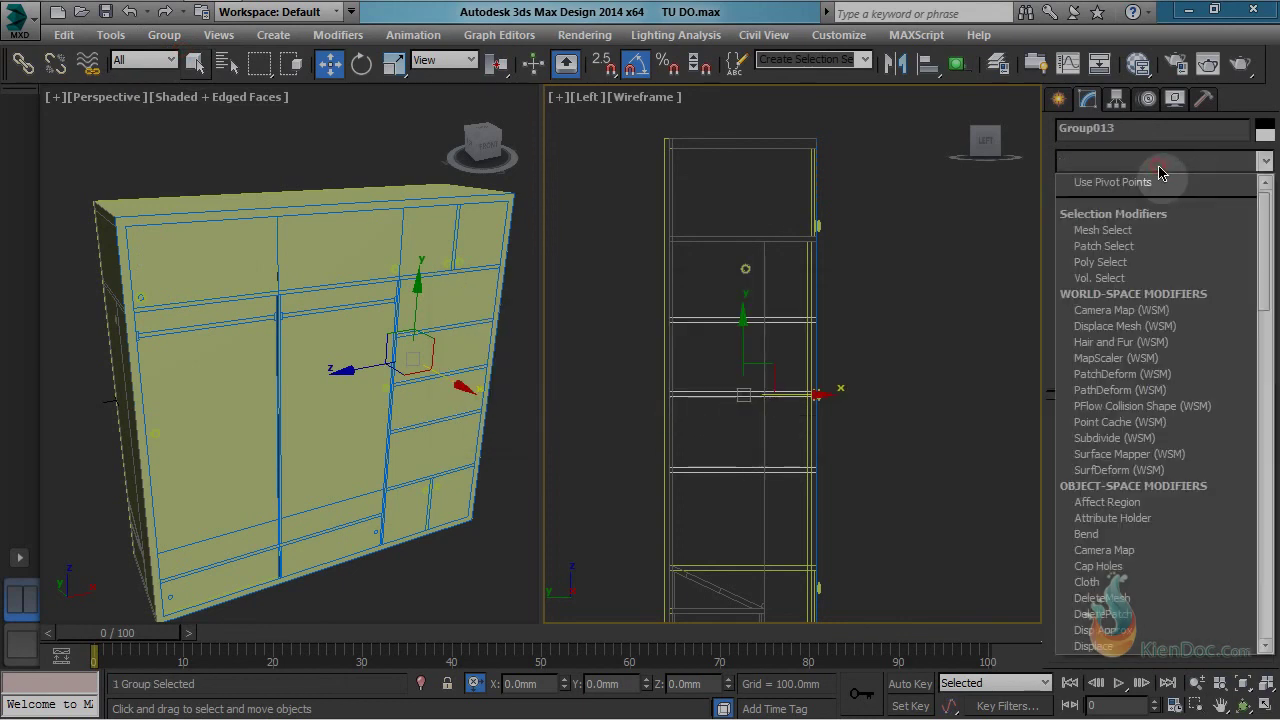
pyautogui.press('e')
pyautogui.click(1127, 228)
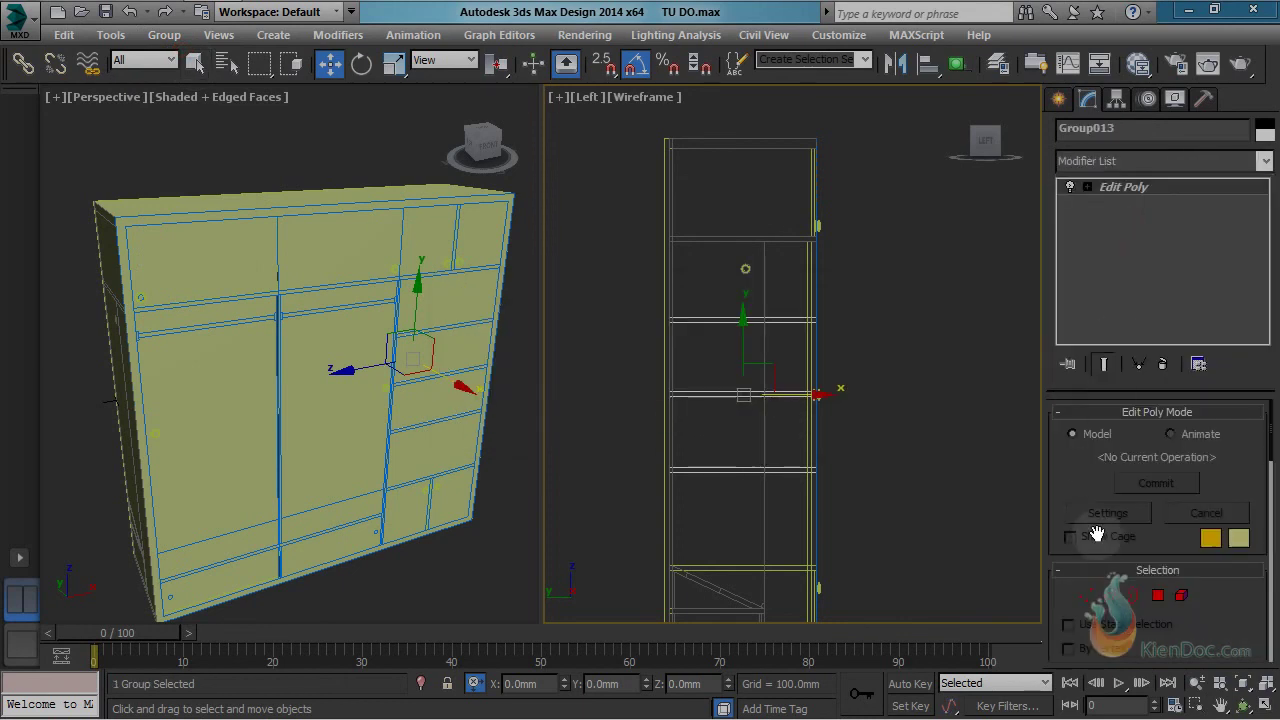
pyautogui.click(1086, 597)
# Step: Select the front vertices of all three shelves, move them slightly back from the door along X and leave vertex editing
pyautogui.moveTo(800, 380); pyautogui.dragTo(768, 131, button='middle')
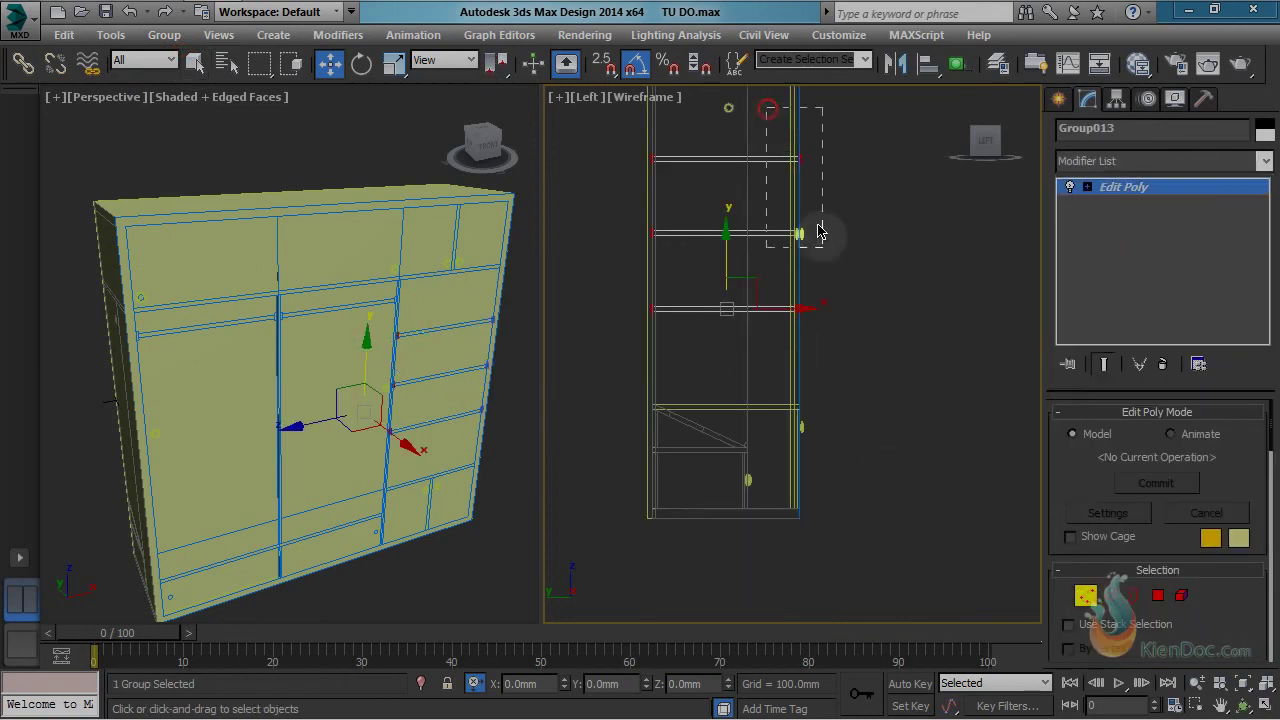
pyautogui.moveTo(873, 454); pyautogui.dragTo(875, 455)
pyautogui.moveTo(829, 251); pyautogui.dragTo(827, 334, button='middle')
pyautogui.moveTo(759, 87); pyautogui.dragTo(836, 397)
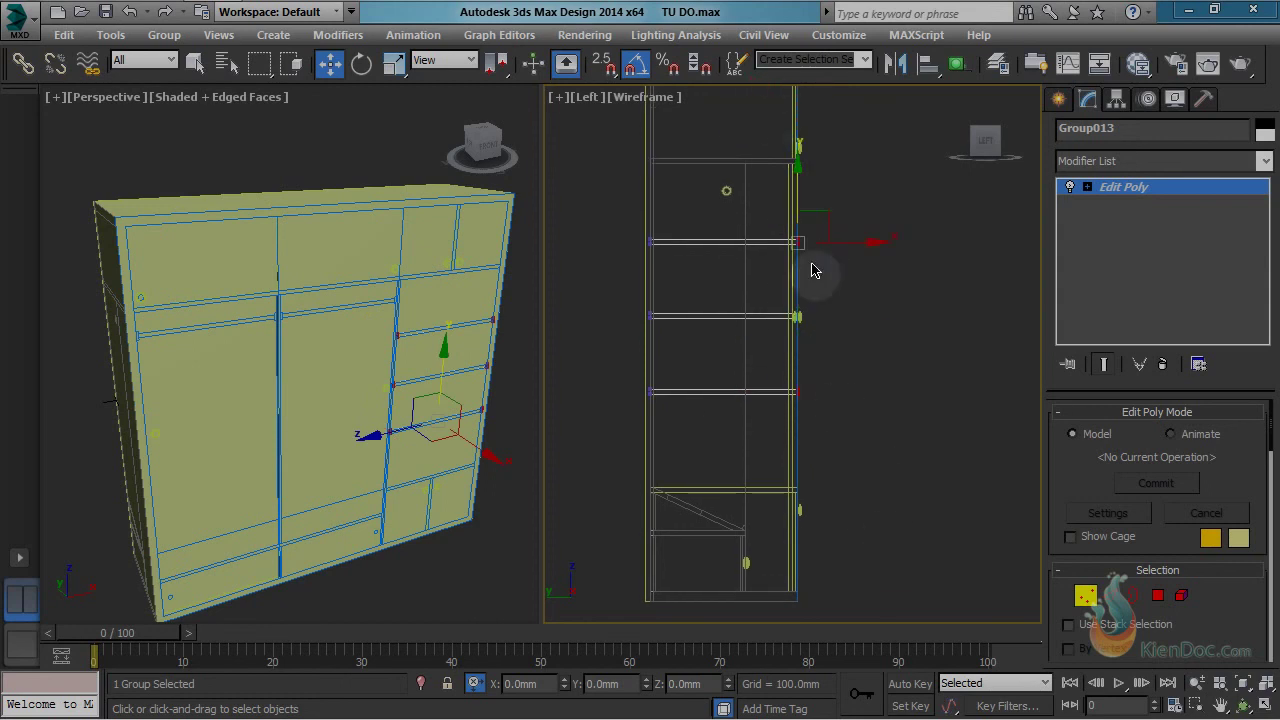
pyautogui.moveTo(768, 117); pyautogui.dragTo(769, 117)
pyautogui.click(797, 391)
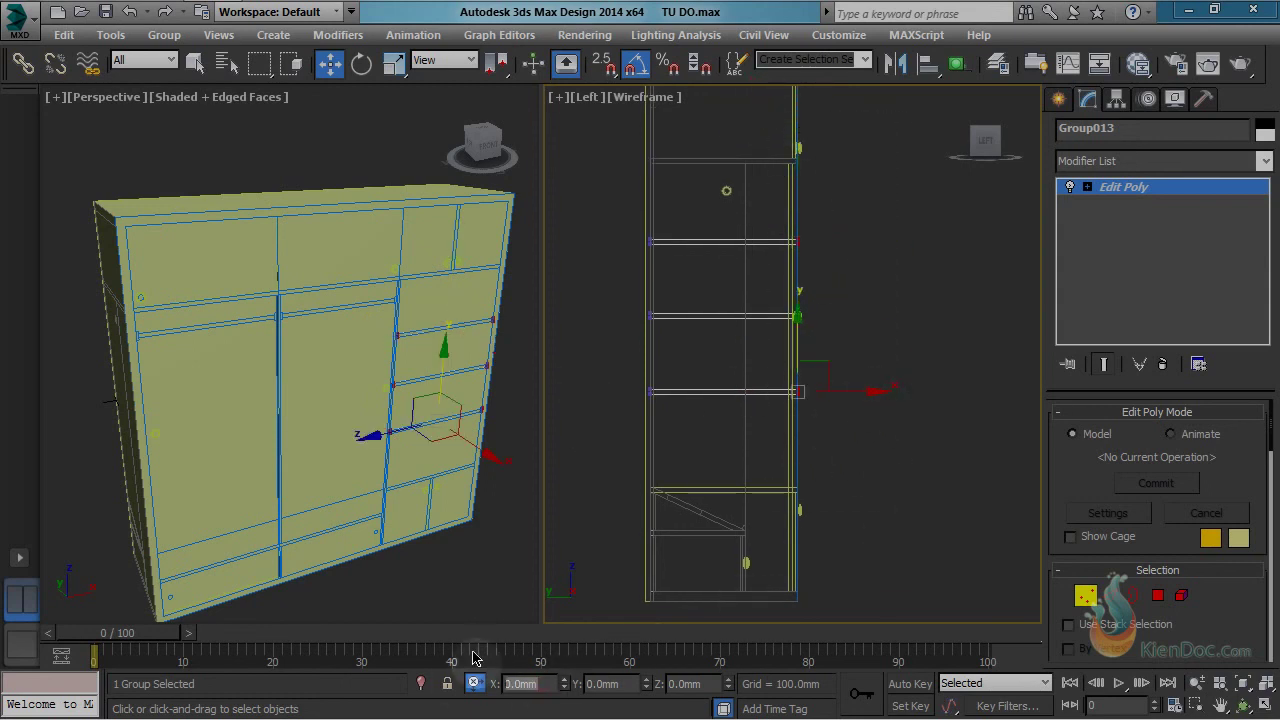
pyautogui.write('-')
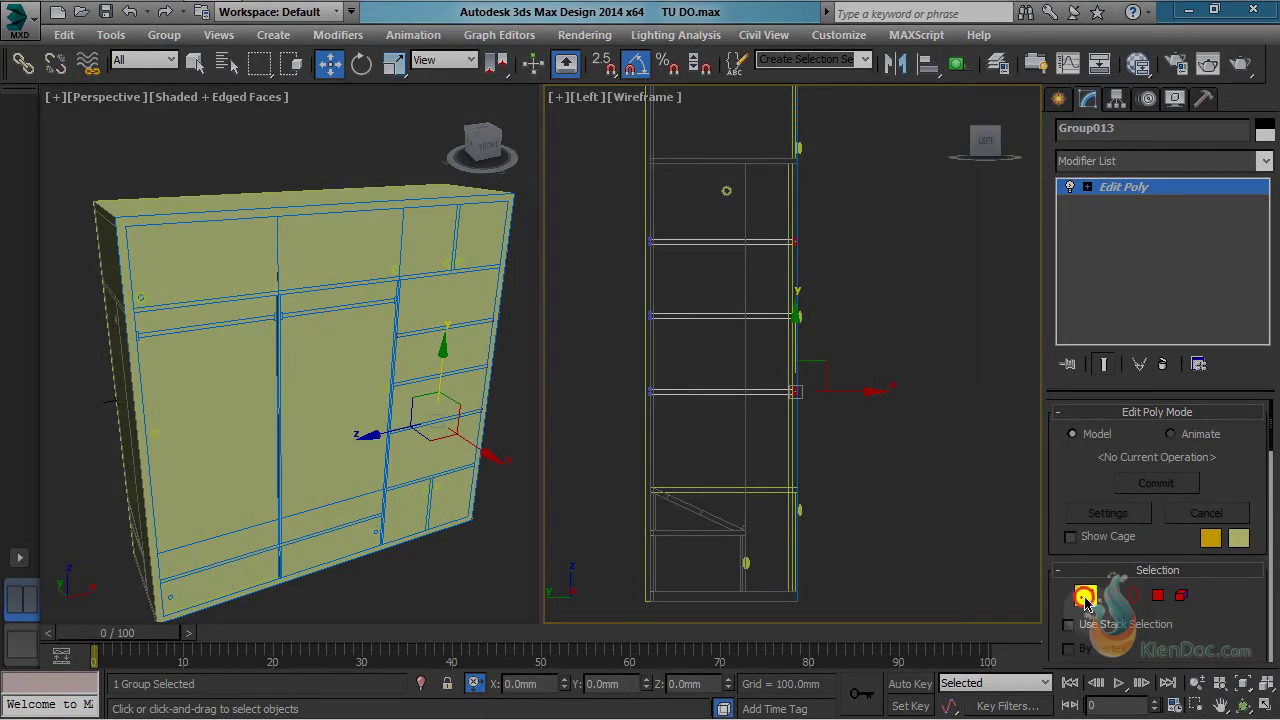
pyautogui.click(1085, 599)
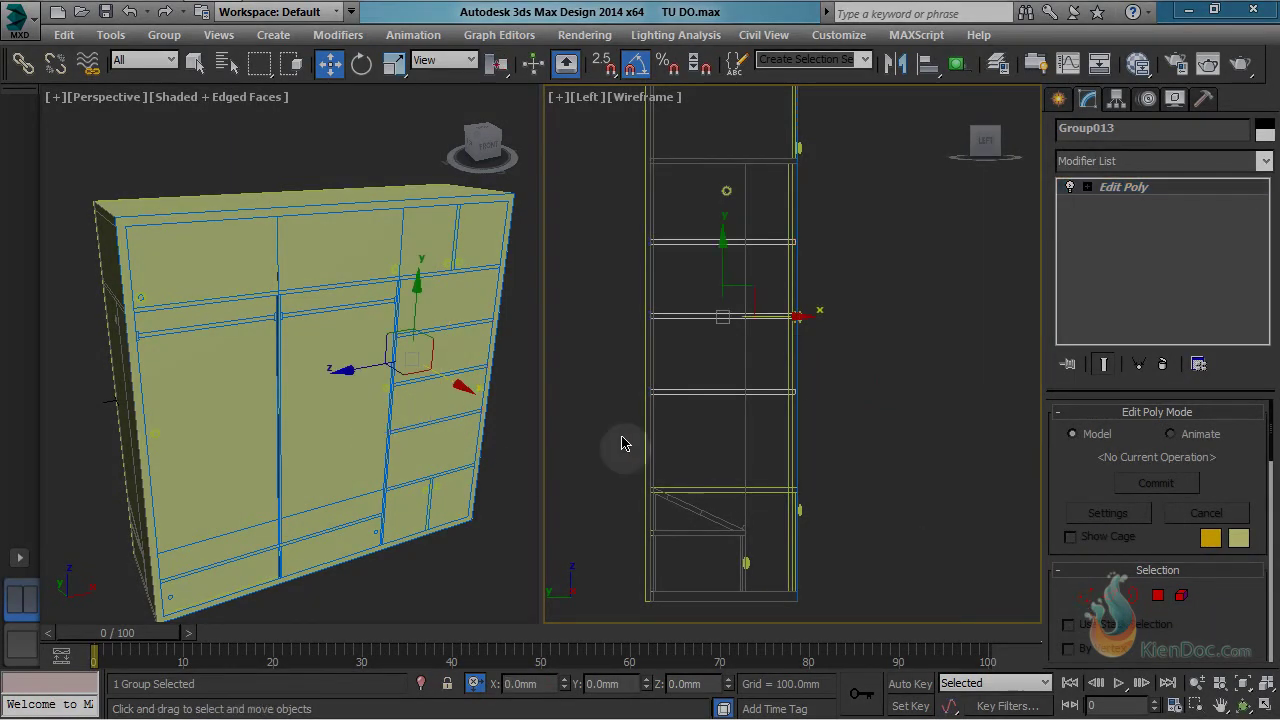
# Step: Return to the Front view and hide both tall door groups to expose the hanging compartments
pyautogui.moveTo(723, 362); pyautogui.dragTo(782, 399, button='middle')
pyautogui.press('f')
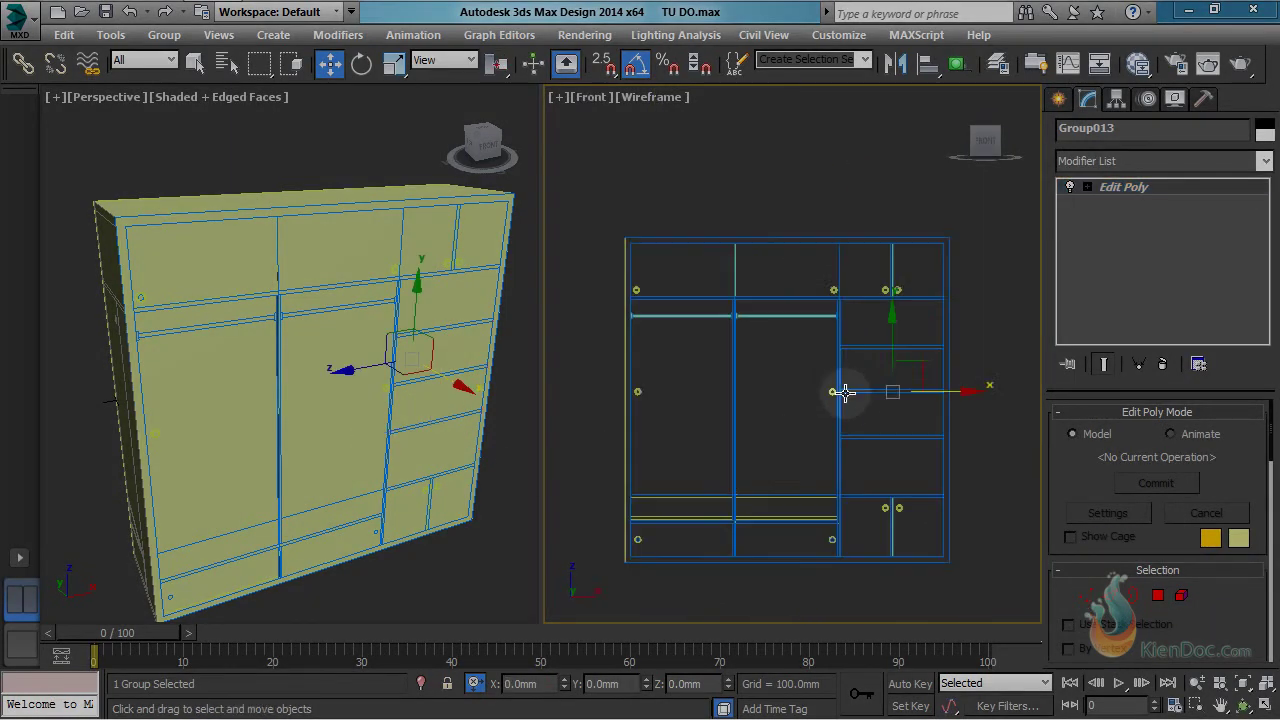
pyautogui.scroll(5, 848, 391)
pyautogui.scroll(-3, 814, 414)
pyautogui.scroll(4, 723, 240)
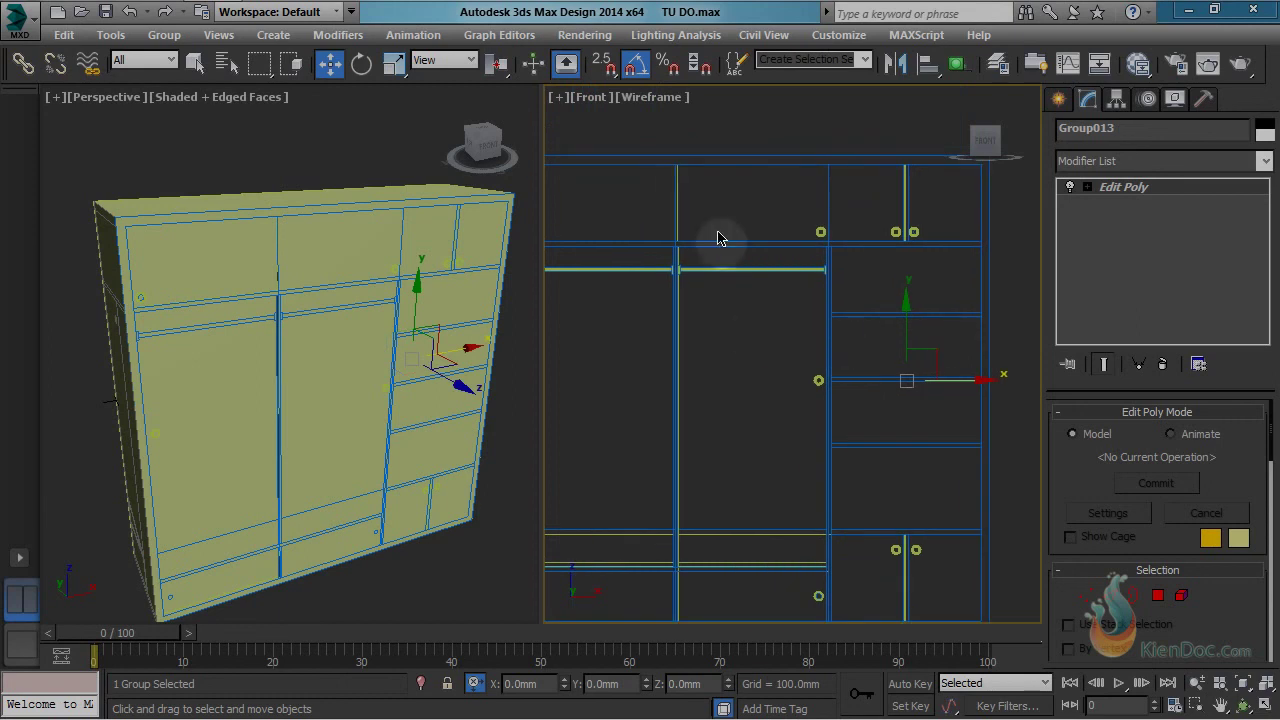
pyautogui.scroll(-3, 776, 289)
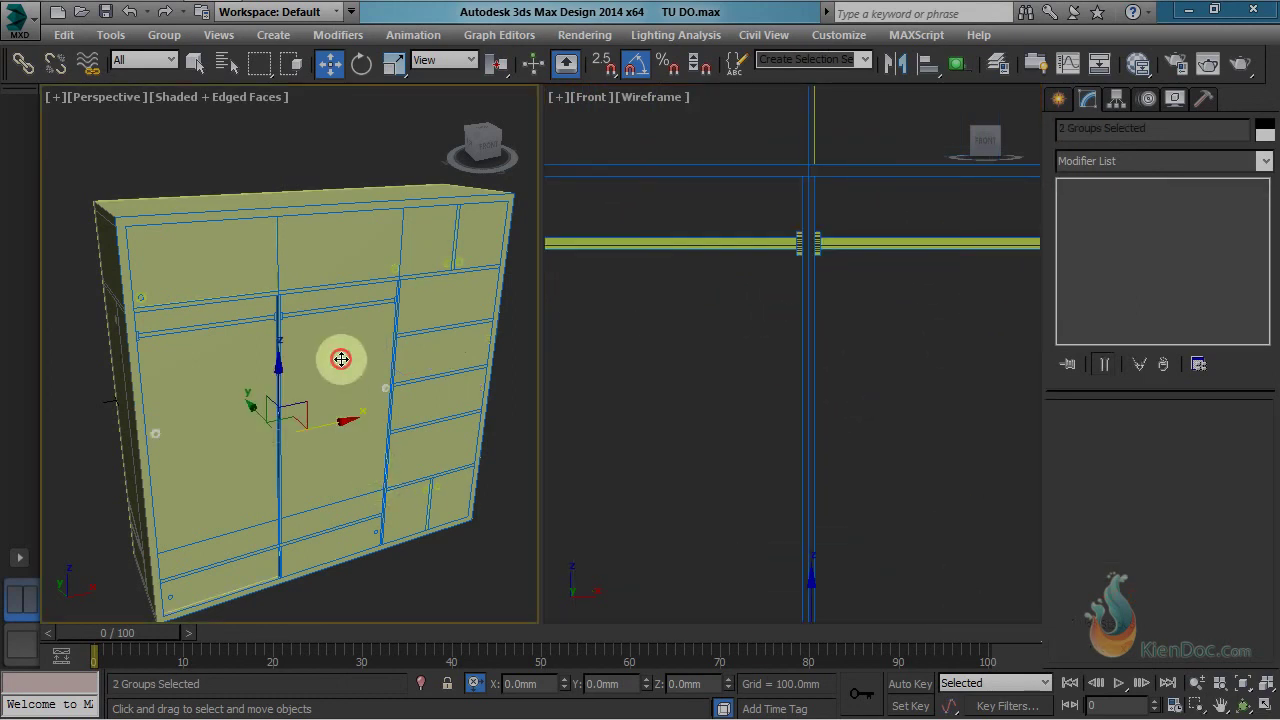
pyautogui.click(341, 359)
pyautogui.rightClick(222, 368)
pyautogui.click(250, 357)
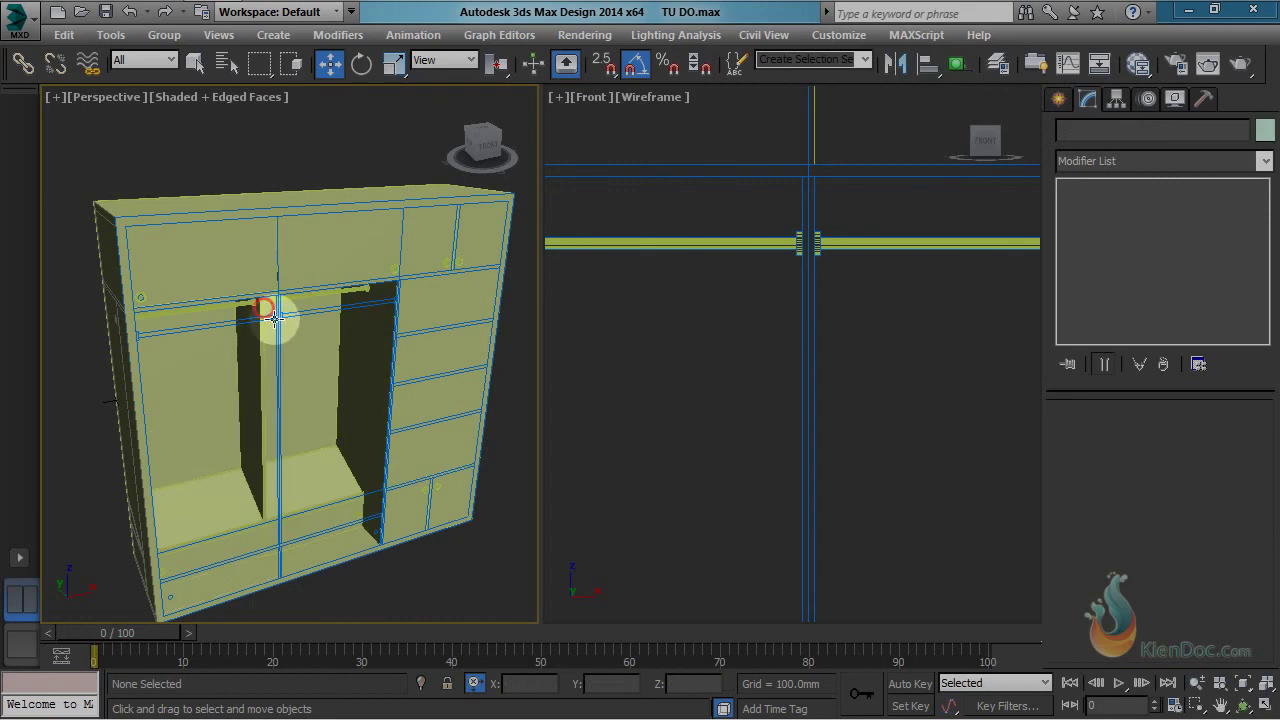
pyautogui.keyDown('alt'); pyautogui.moveTo(258, 400); pyautogui.dragTo(263, 370, button='middle'); pyautogui.keyUp('alt')
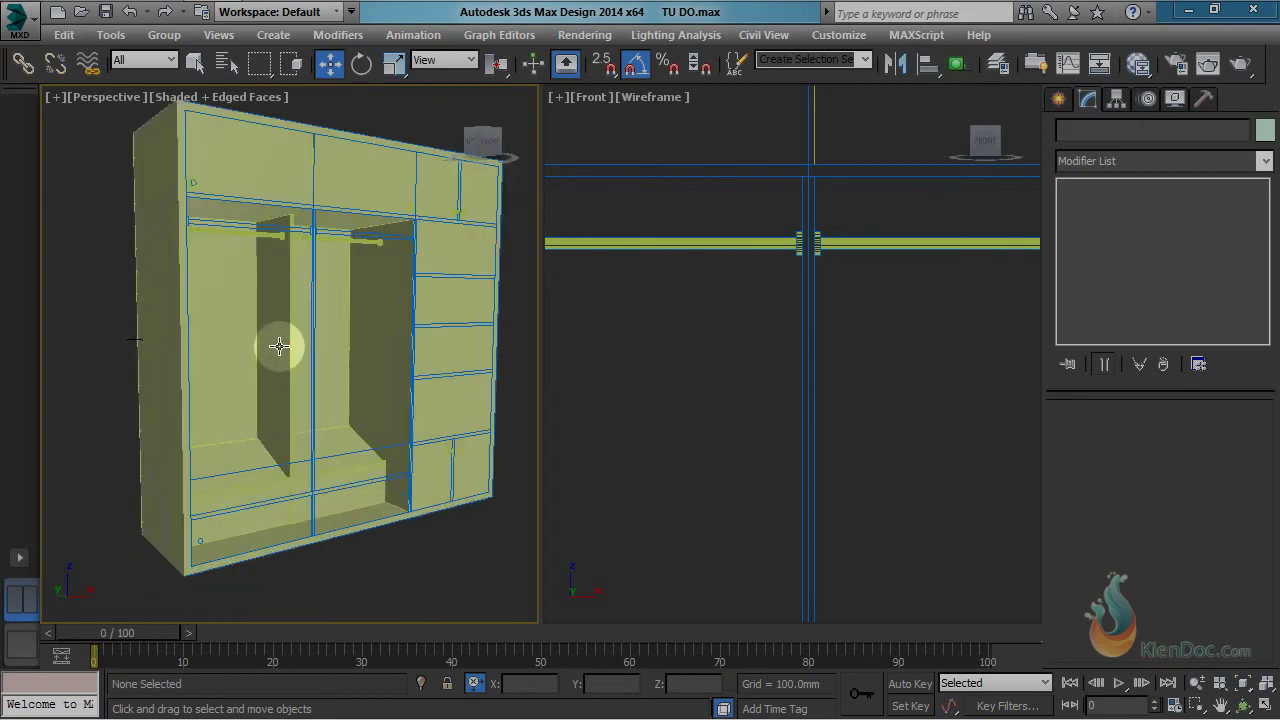
# Step: Copy the vertical partition between the two hanging compartments along X into the shelf section
pyautogui.click(279, 346)
pyautogui.scroll(-8, 806, 329)
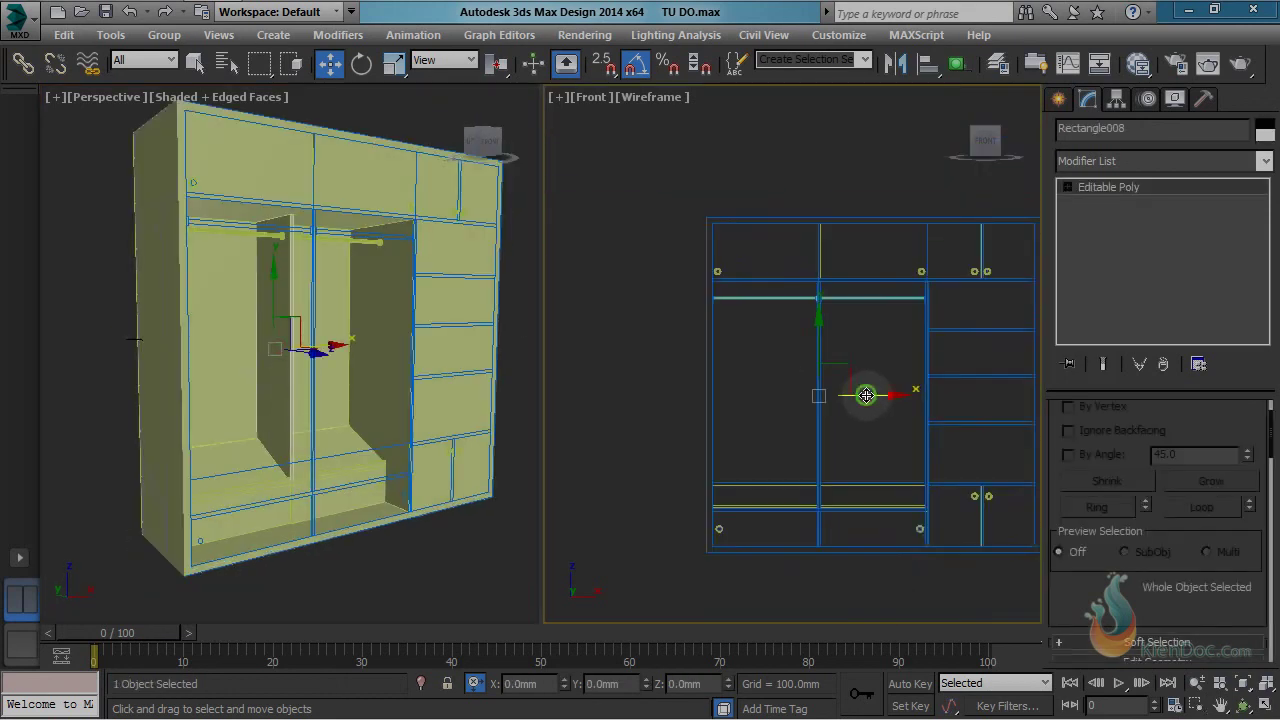
pyautogui.moveTo(838, 367); pyautogui.dragTo(929, 371)
pyautogui.press('Return')
pyautogui.moveTo(929, 371); pyautogui.dragTo(887, 312, button='middle')
# Step: Move the copied partition's top vertices up towards the top of the small upper compartment, with snapping enabled
pyautogui.moveTo(886, 246); pyautogui.dragTo(872, 339, button='middle')
pyautogui.press('1')
pyautogui.moveTo(817, 214); pyautogui.dragTo(939, 327)
pyautogui.scroll(4, 866, 245)
pyautogui.moveTo(870, 227); pyautogui.dragTo(878, 345, button='middle')
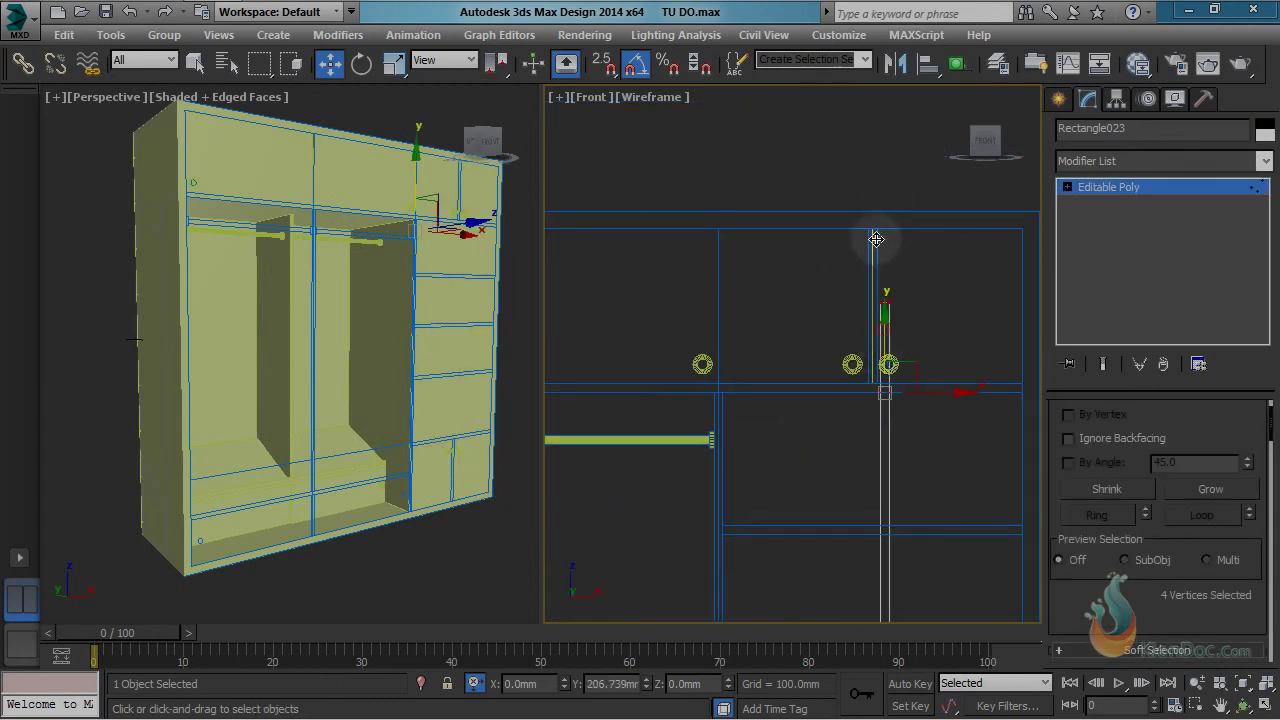
pyautogui.press('s')
# Step: Select the copied partition's bottom vertices and move them up to the bottom of the small upper compartment
pyautogui.scroll(-4, 866, 384)
pyautogui.moveTo(877, 451); pyautogui.dragTo(840, 183, button='middle')
pyautogui.moveTo(767, 384); pyautogui.dragTo(956, 499)
pyautogui.moveTo(848, 347); pyautogui.dragTo(863, 500, button='middle')
pyautogui.moveTo(852, 498); pyautogui.dragTo(851, 254)
# Step: Select all the copied partition's vertices and snap them along X to centre it between the two small upper doors
pyautogui.hotkey('ctrl', 'a')
pyautogui.scroll(4, 863, 234)
pyautogui.moveTo(865, 232); pyautogui.dragTo(880, 391, button='middle')
pyautogui.moveTo(815, 465); pyautogui.dragTo(852, 392, button='middle')
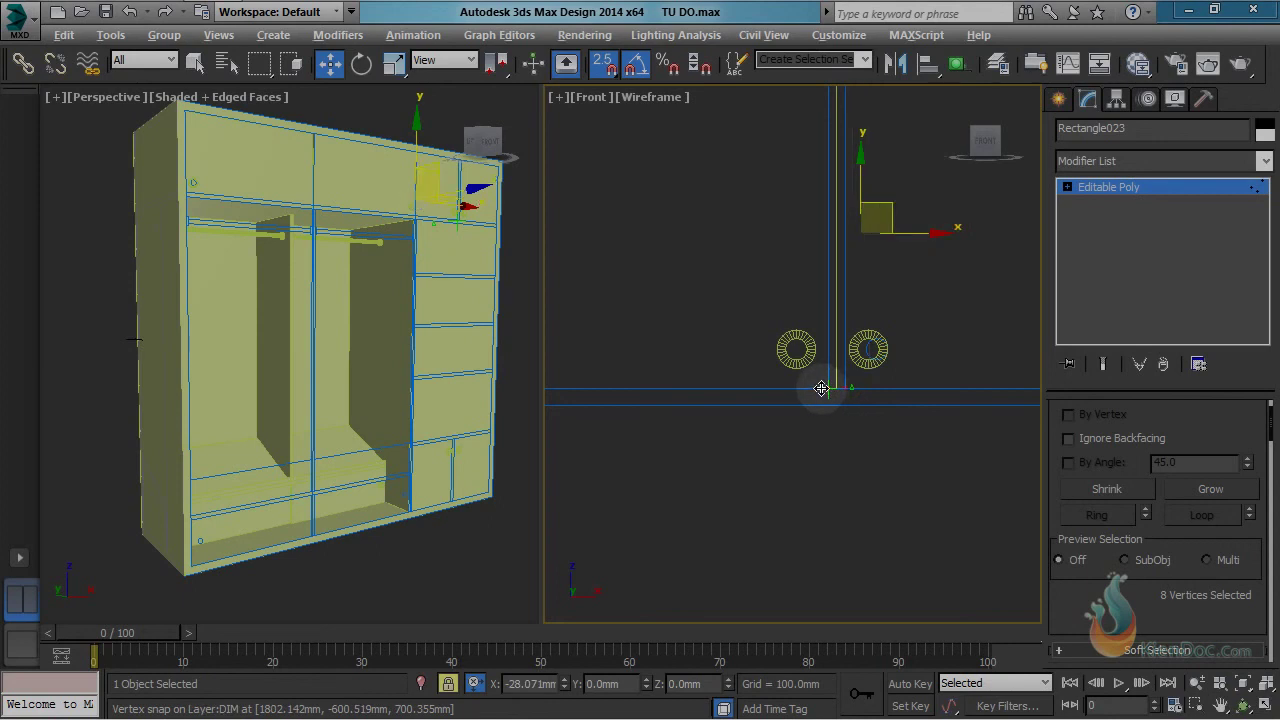
pyautogui.moveTo(821, 388); pyautogui.dragTo(825, 391)
pyautogui.scroll(-5, 880, 379)
pyautogui.moveTo(870, 412); pyautogui.dragTo(829, 398, button='middle')
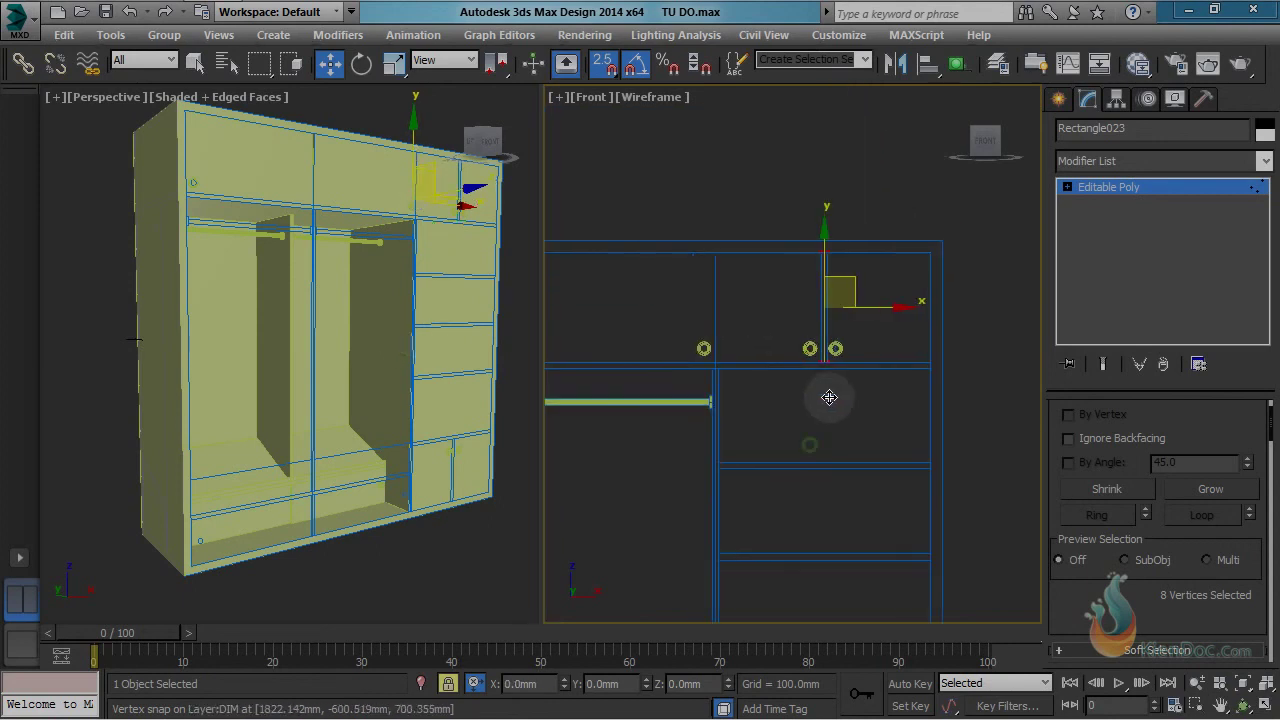
# Step: In the Left view, extend the small upper partition's front vertices forward to the back of the doors
pyautogui.press('l')
pyautogui.scroll(-5, 826, 330)
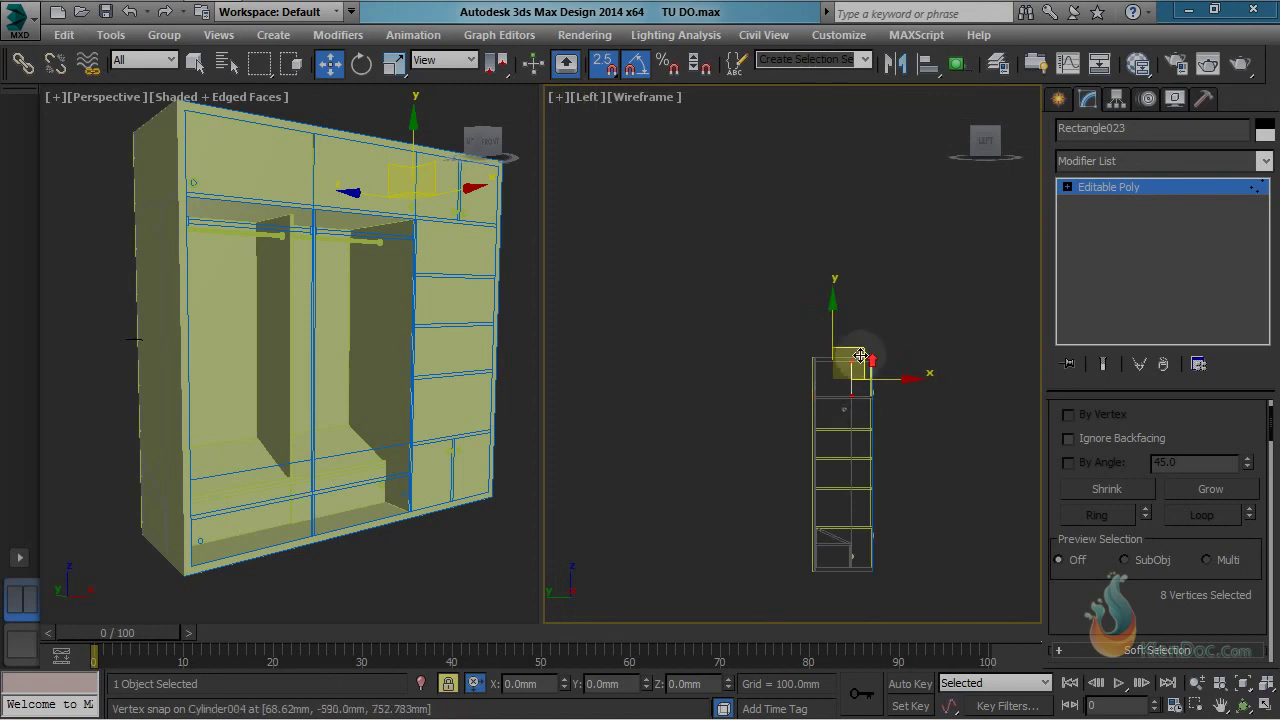
pyautogui.scroll(3, 858, 355)
pyautogui.moveTo(822, 318); pyautogui.dragTo(858, 488)
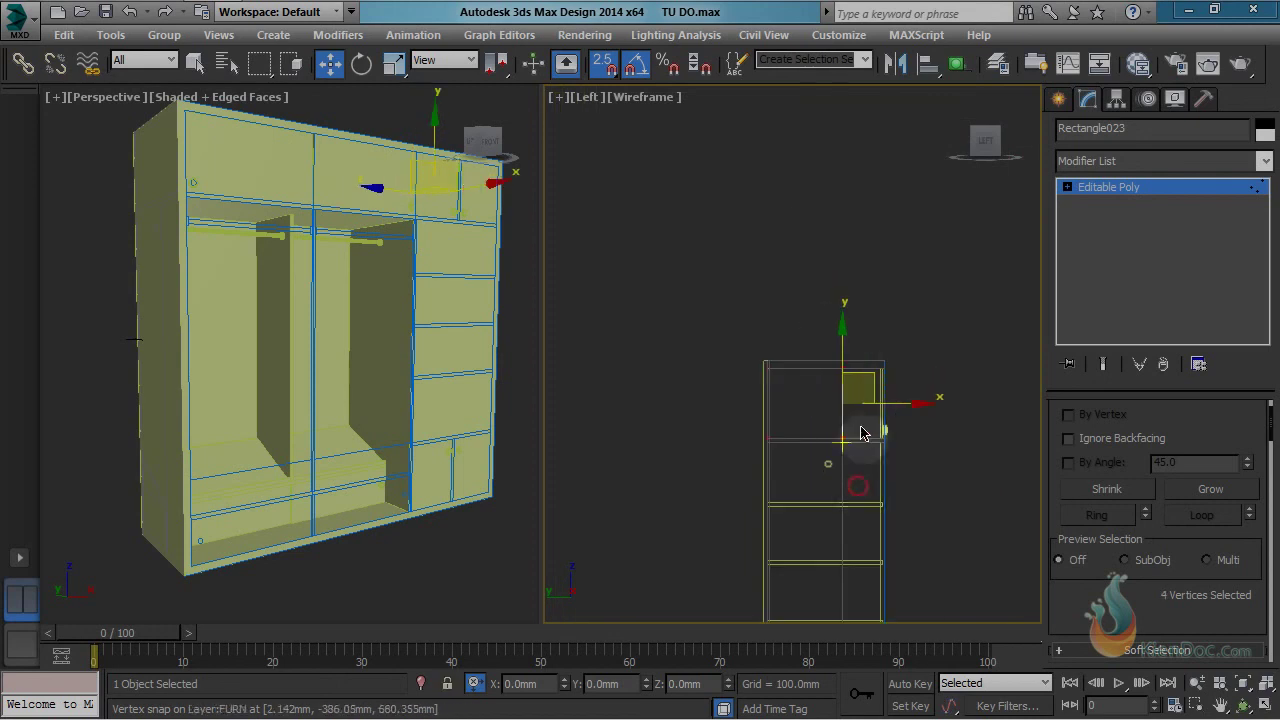
pyautogui.scroll(3, 863, 424)
pyautogui.moveTo(868, 420); pyautogui.dragTo(832, 296, button='middle')
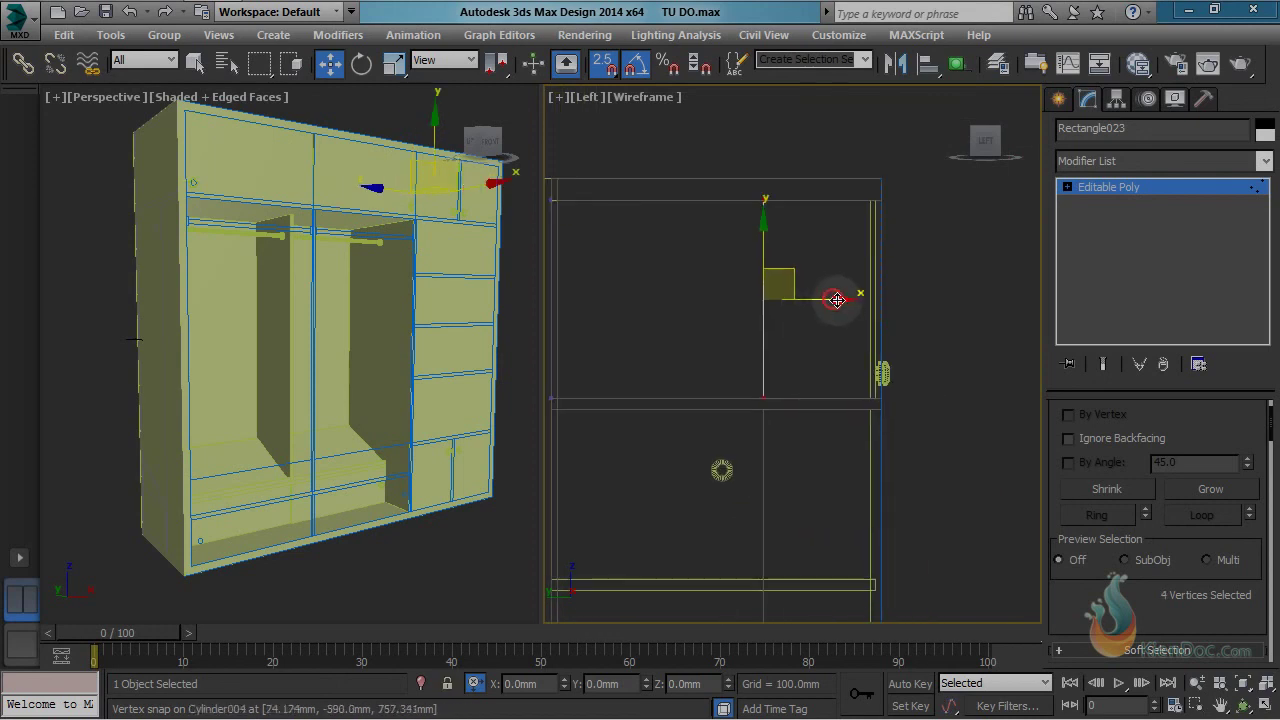
pyautogui.moveTo(836, 300); pyautogui.dragTo(864, 400)
pyautogui.scroll(-2, 864, 400)
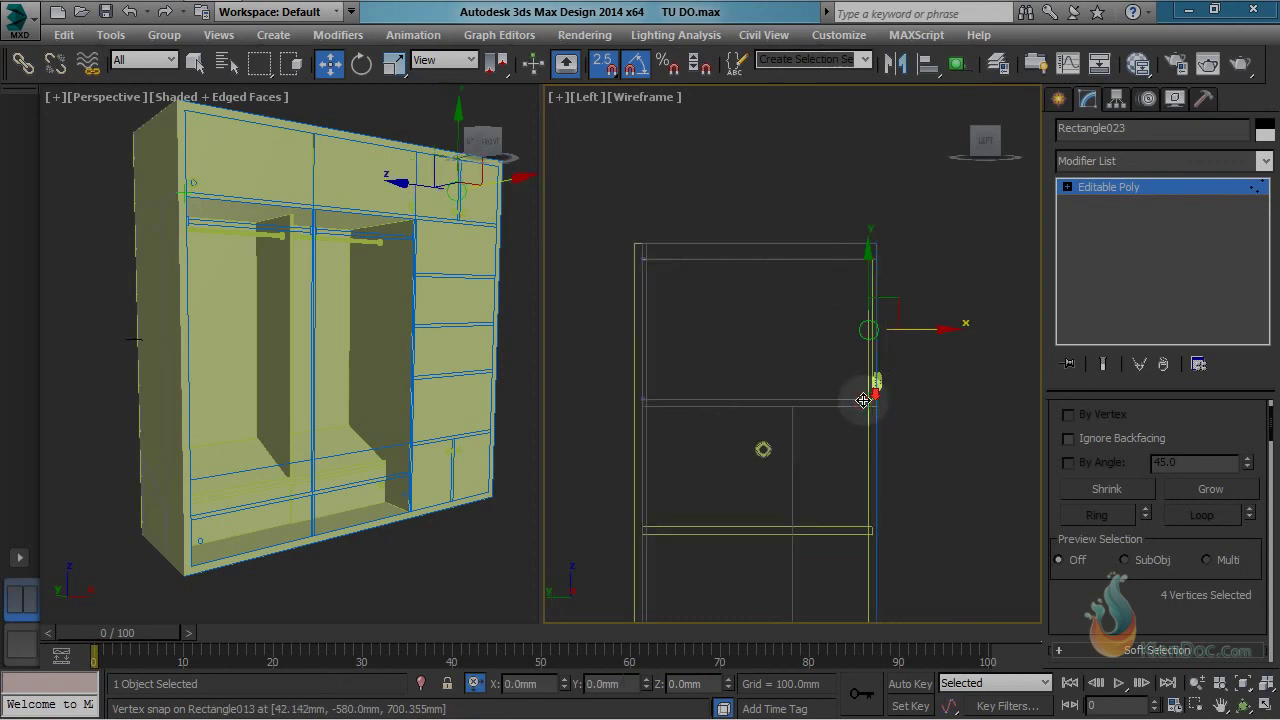
# Step: Finish vertex editing and copy the small upper partition straight down into the lower two-door compartment
pyautogui.click(1058, 100)
pyautogui.scroll(-4, 823, 386)
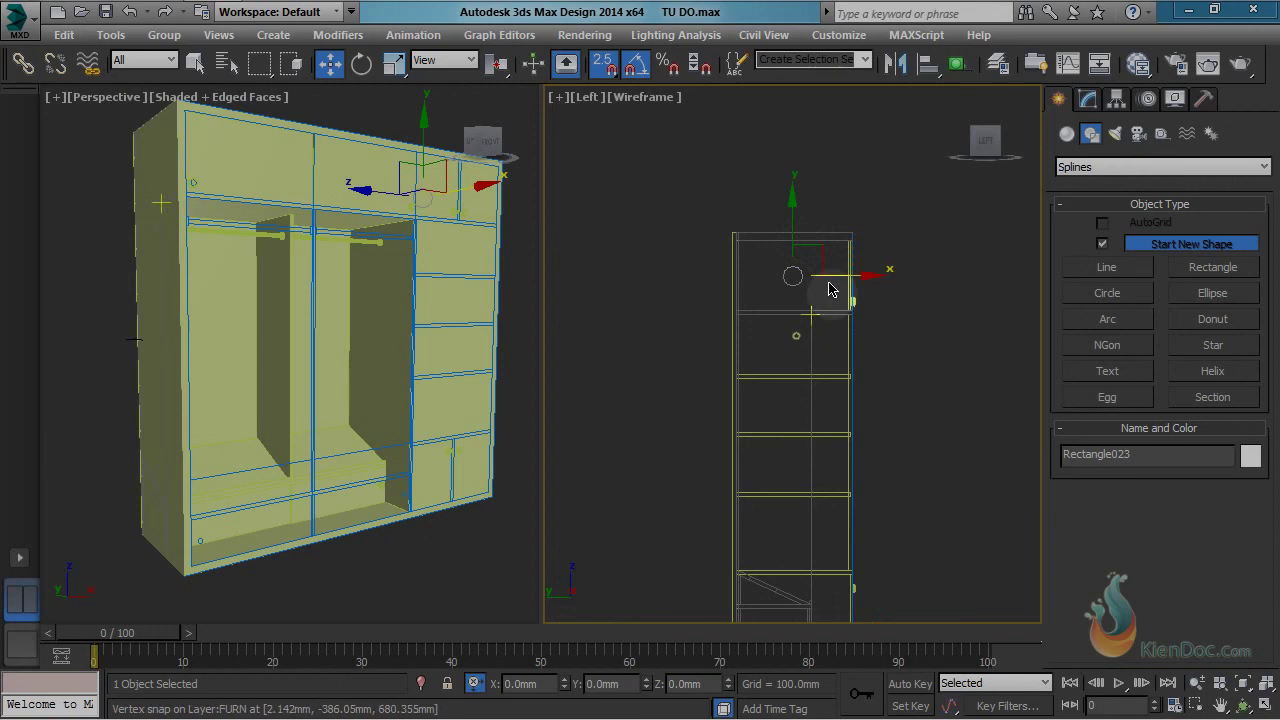
pyautogui.moveTo(854, 403); pyautogui.dragTo(866, 366, button='middle')
pyautogui.keyDown('shift'); pyautogui.moveTo(801, 179); pyautogui.dragTo(812, 560); pyautogui.keyUp('shift')
pyautogui.press('Return')
# Step: In the Front view, snap the lower partition's bottom and top vertices to the floor and ceiling of the lower two-door compartment
pyautogui.moveTo(880, 502)
pyautogui.mouseDown(button='middle')
pyautogui.moveTo(886, 440)
pyautogui.moveTo(915, 395)
pyautogui.mouseUp(button='middle')
pyautogui.press('f')
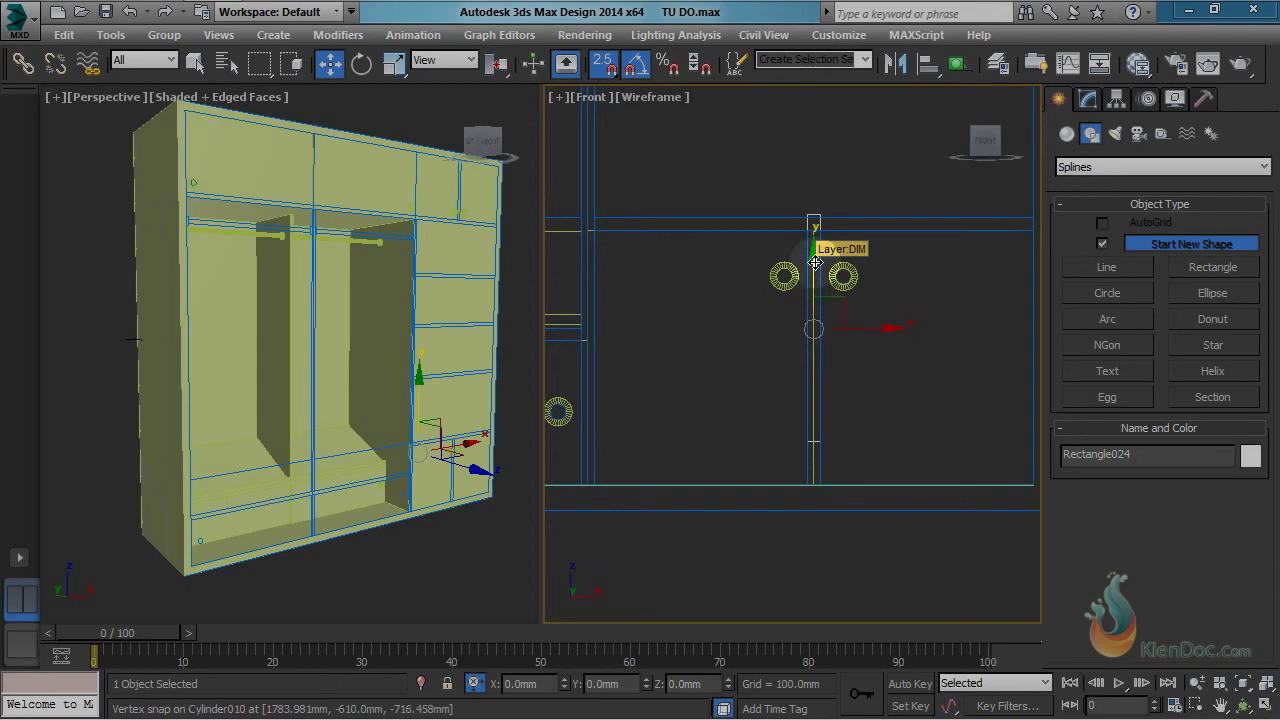
pyautogui.press('1')
pyautogui.moveTo(750, 401); pyautogui.dragTo(918, 452)
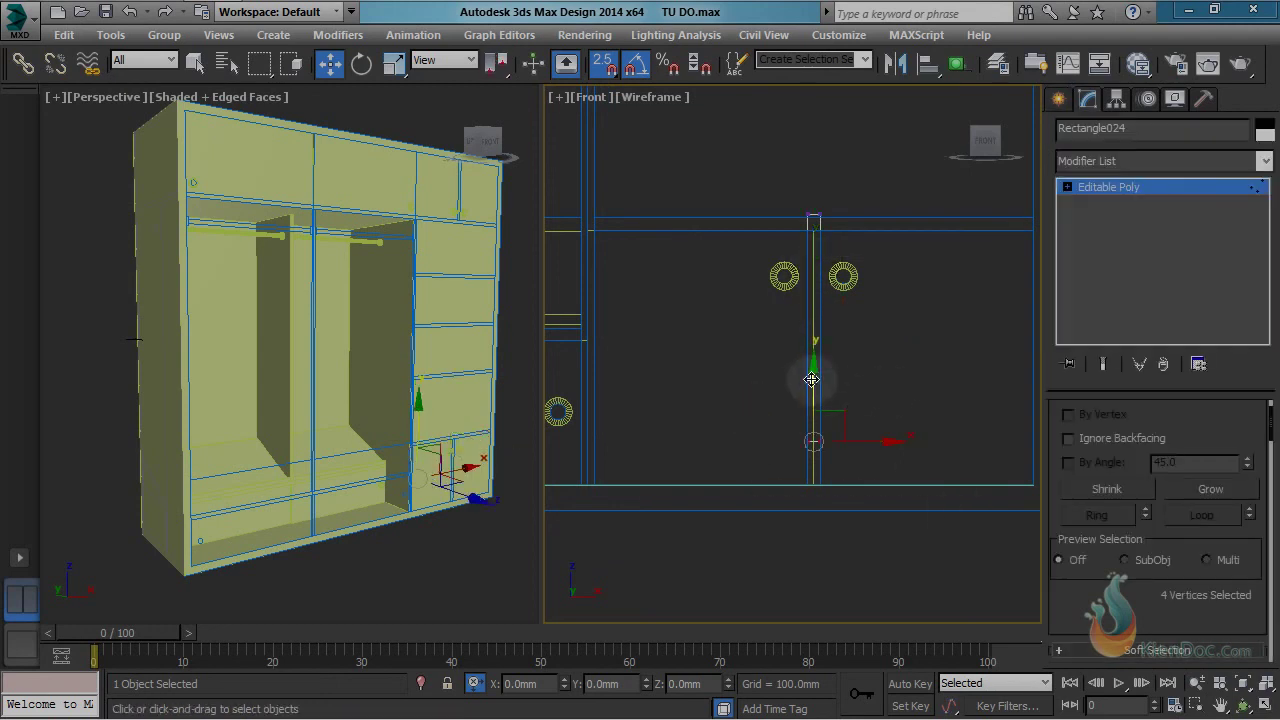
pyautogui.moveTo(812, 379); pyautogui.dragTo(600, 477)
pyautogui.moveTo(893, 245); pyautogui.dragTo(890, 240)
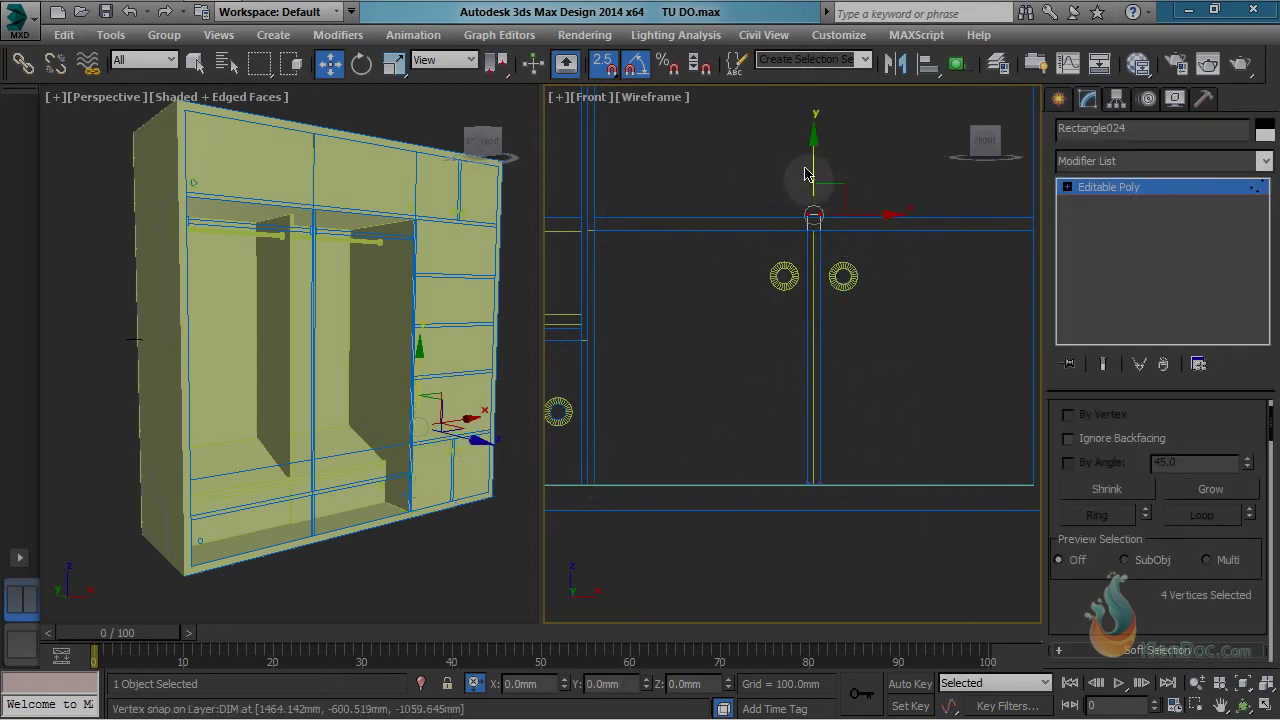
pyautogui.moveTo(812, 215); pyautogui.dragTo(602, 232)
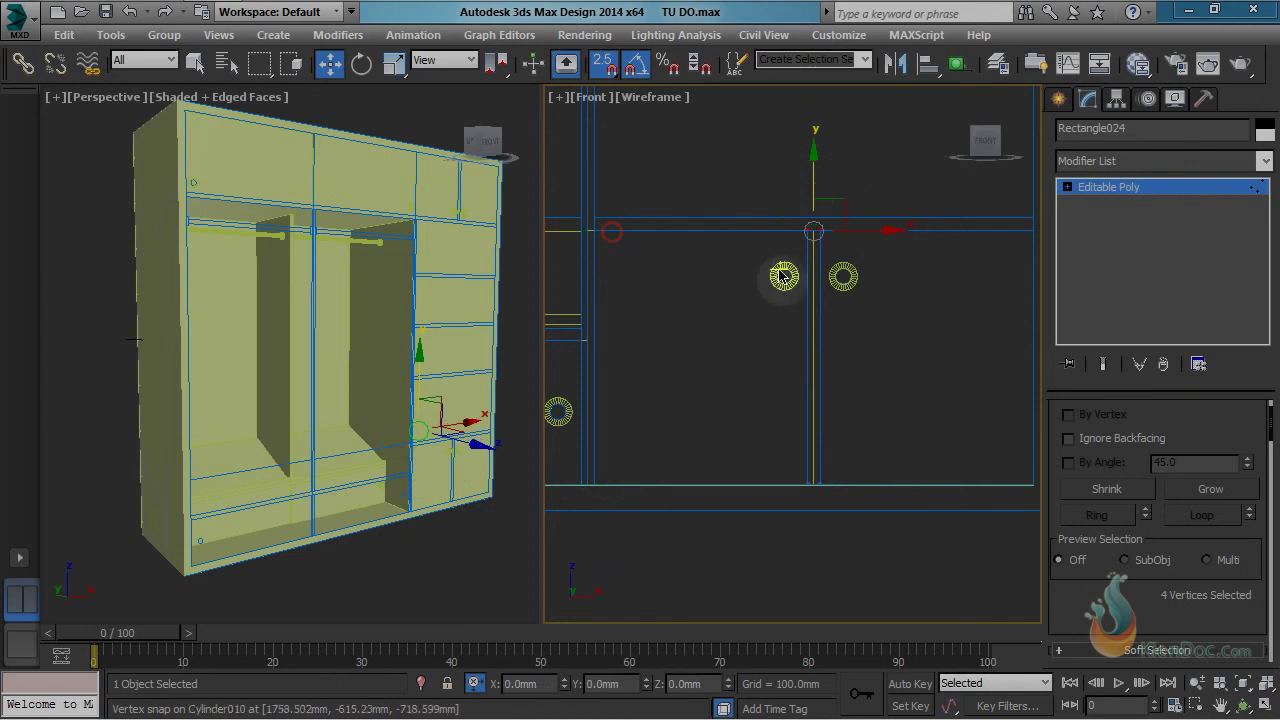
pyautogui.scroll(-3, 783, 280)
pyautogui.click(1058, 98)
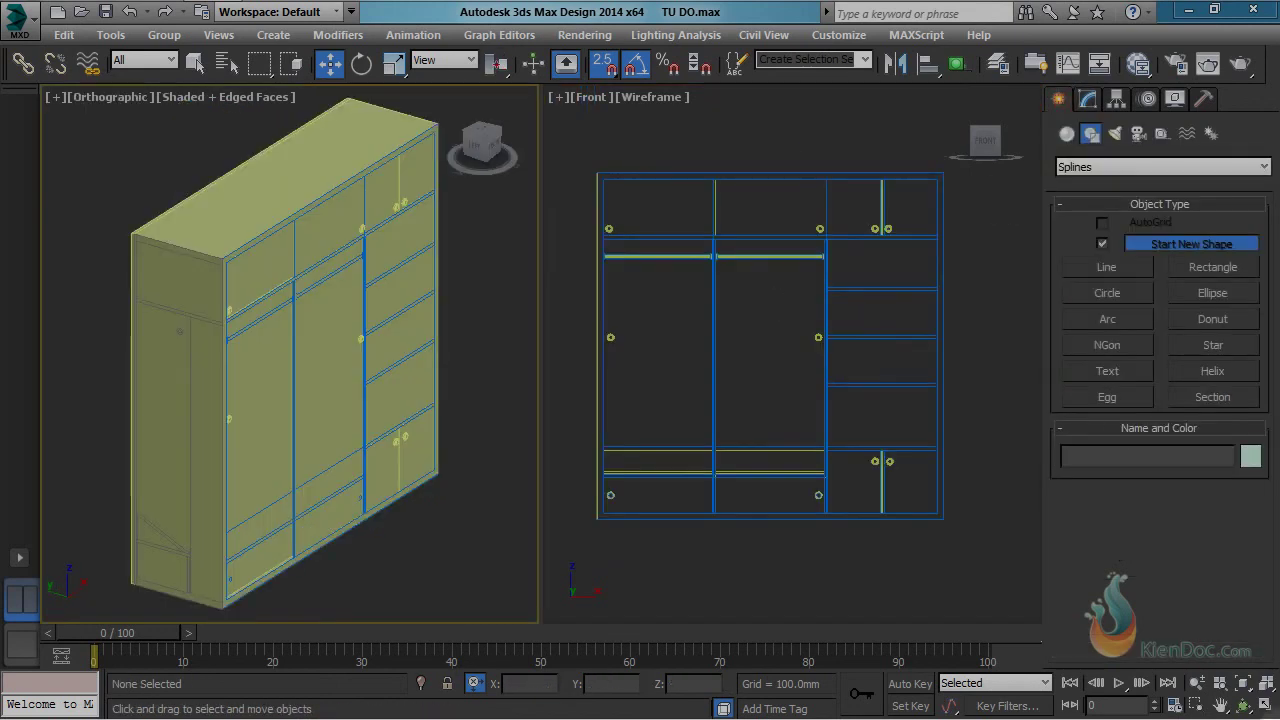
# Step: Restrict selection to shapes and select the two reference drawing shapes overlaid on the wardrobe
pyautogui.click(143, 59)
pyautogui.click(136, 116)
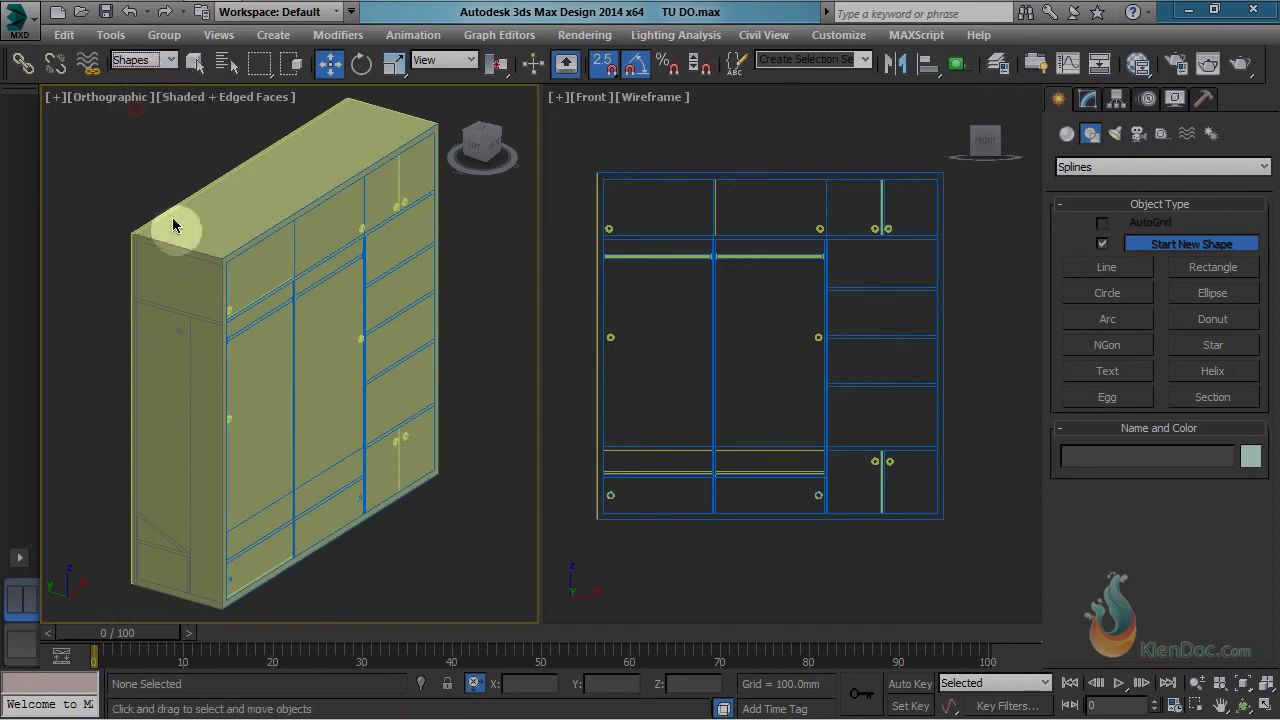
pyautogui.click(288, 338)
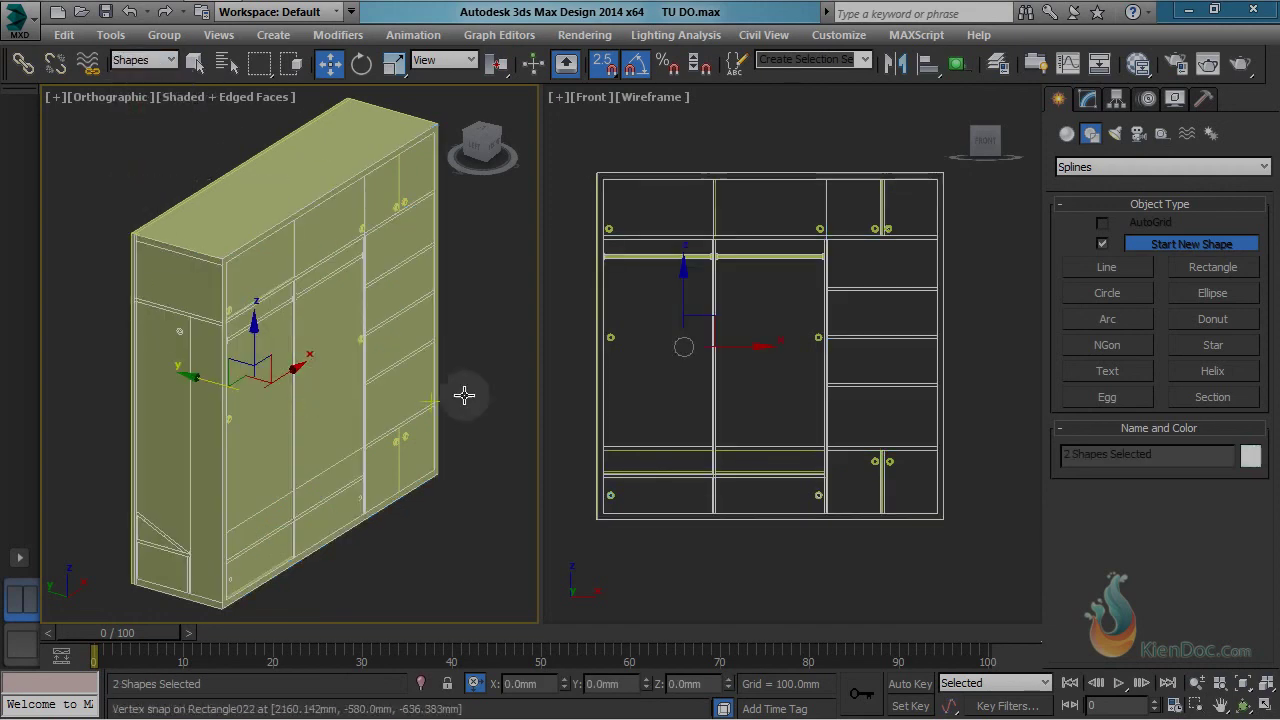
pyautogui.moveTo(749, 357); pyautogui.dragTo(785, 330, button='middle')
pyautogui.scroll(-4, 785, 330)
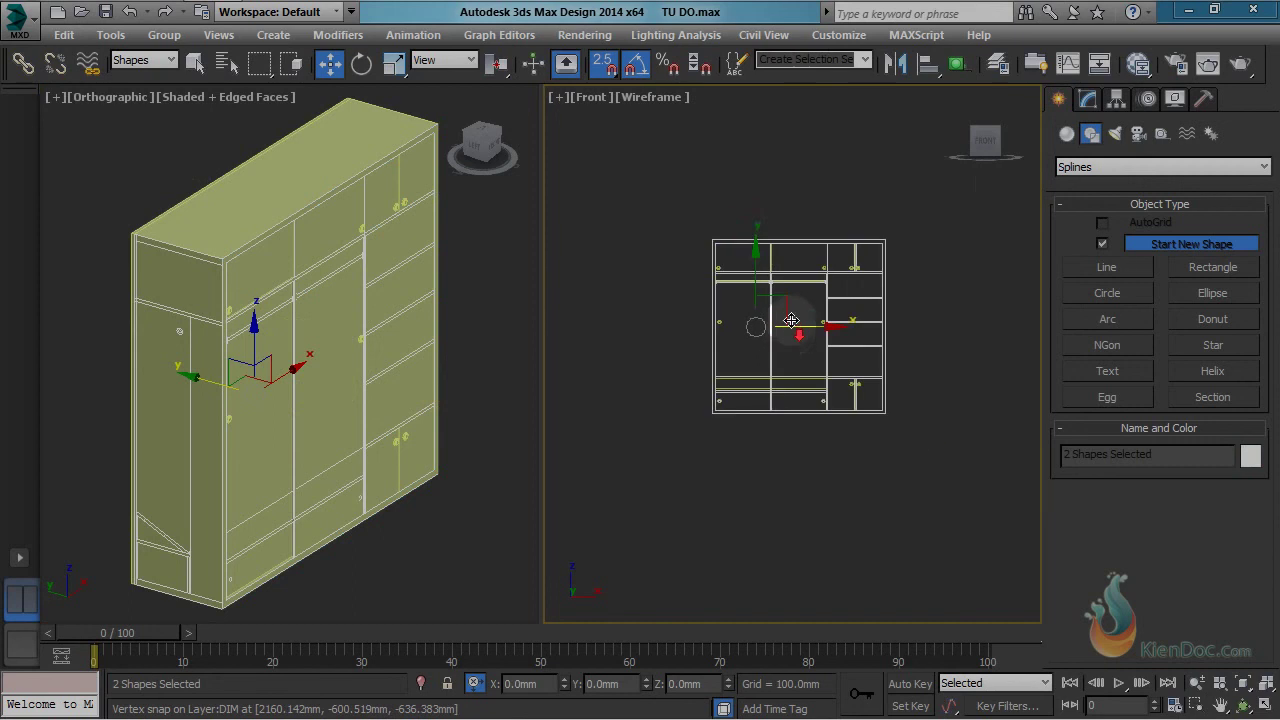